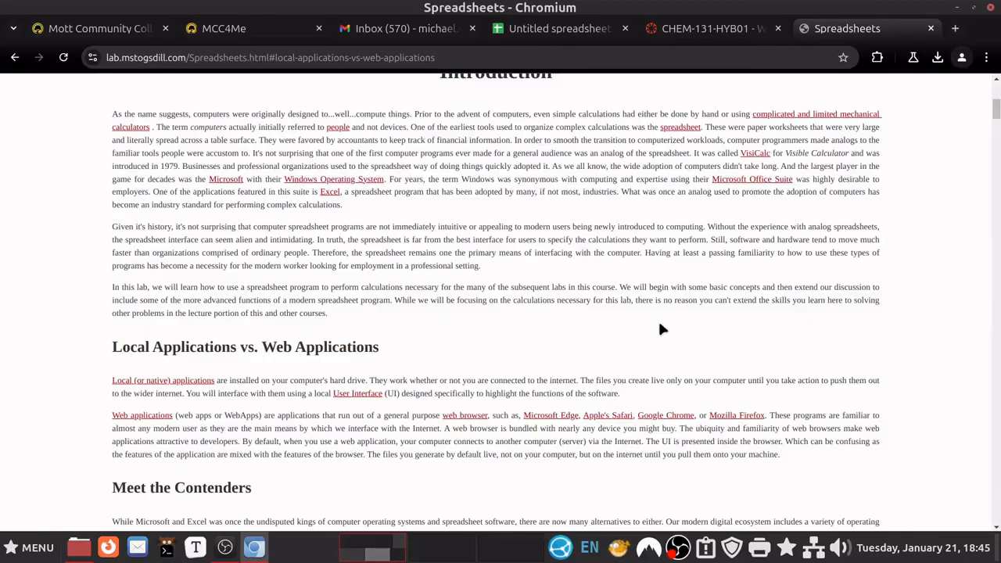
Enlarge the lab page and examine its "Local Applications vs. Web Applications" section, highlighting the heading
key("ctrl+plus")
key("ctrl+plus")
key("ctrl+plus")
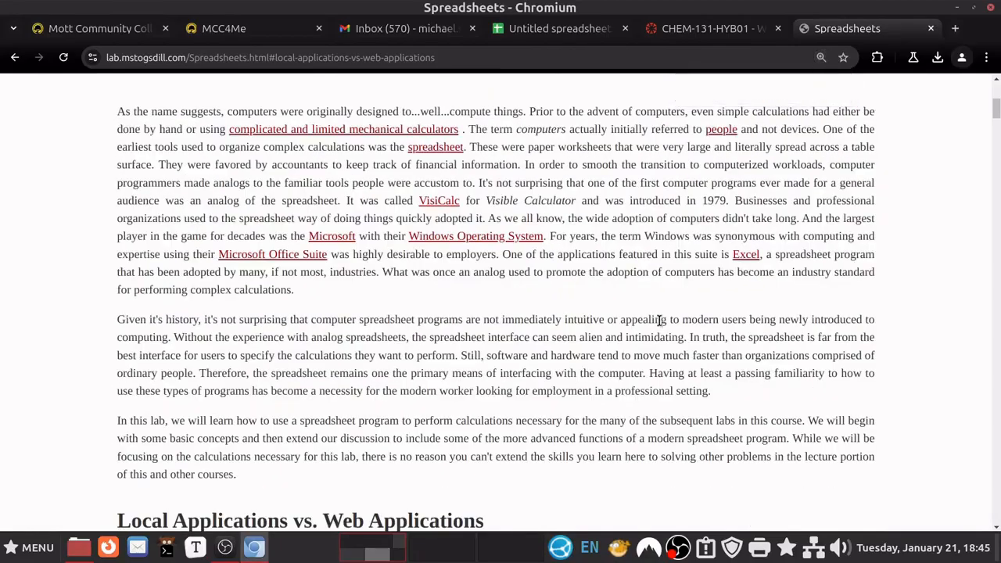
scroll(633, 351, "down", 4)
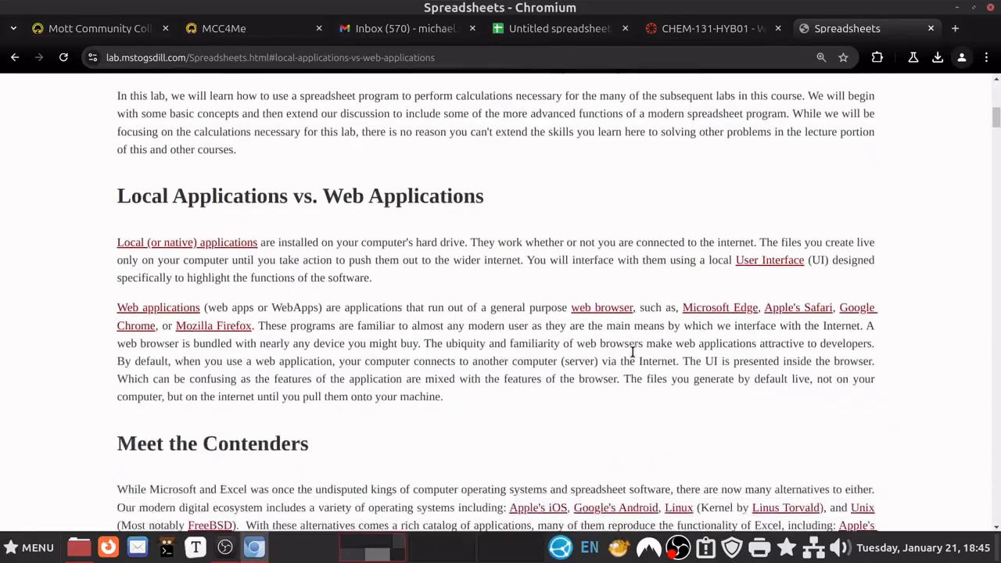
scroll(633, 352, "down", 1)
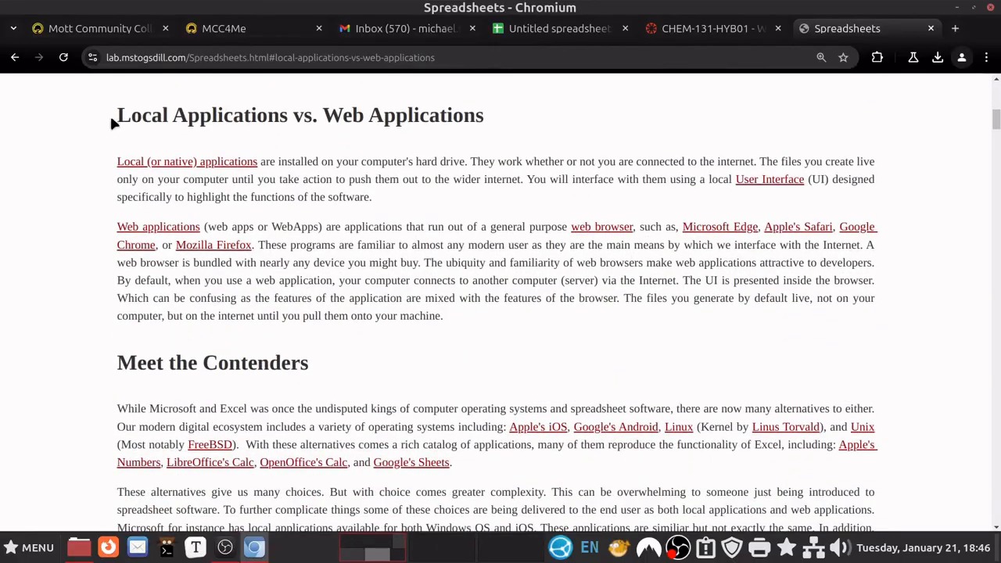
left_click_drag(115, 116, 486, 118)
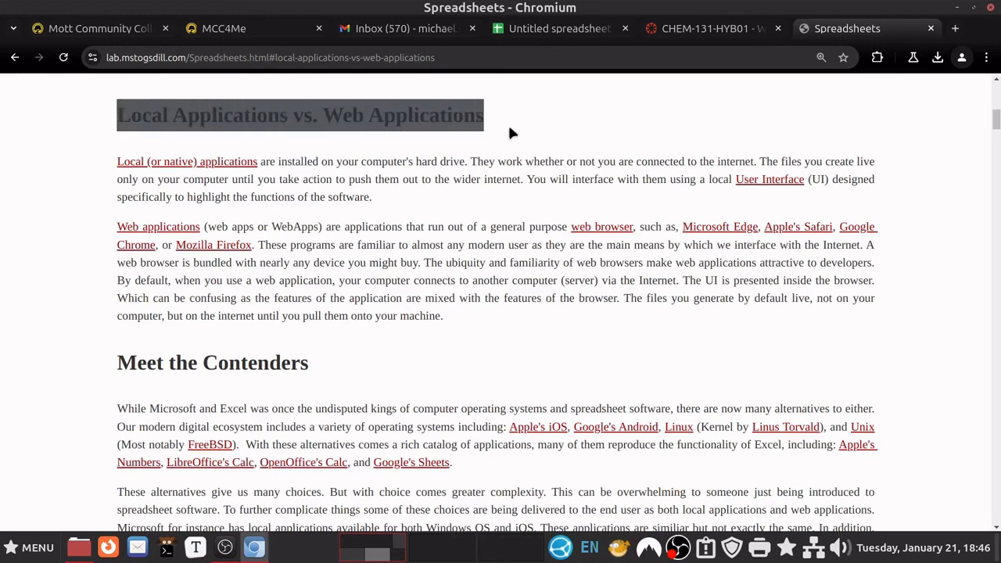
left_click(509, 128)
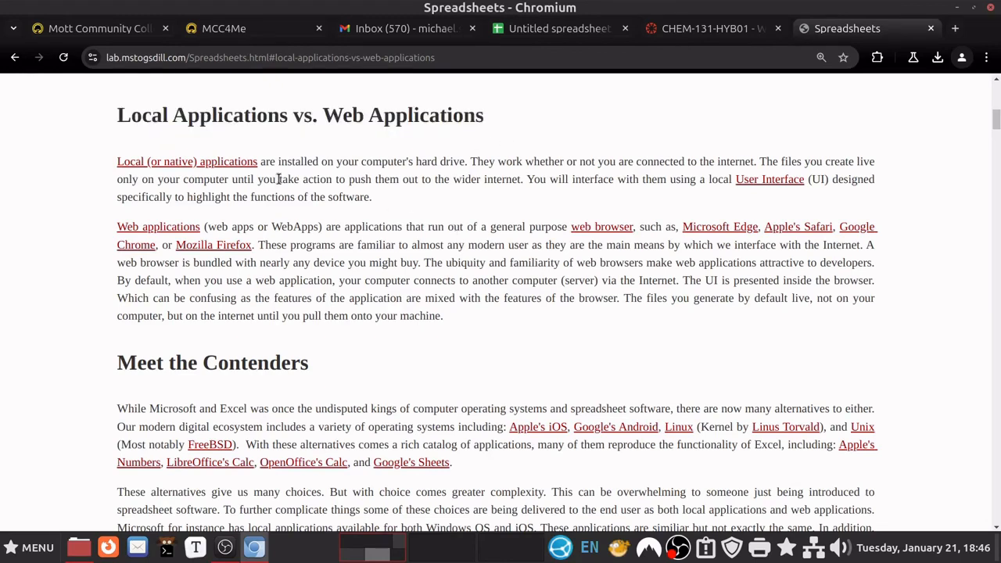
left_click_drag(117, 114, 287, 125)
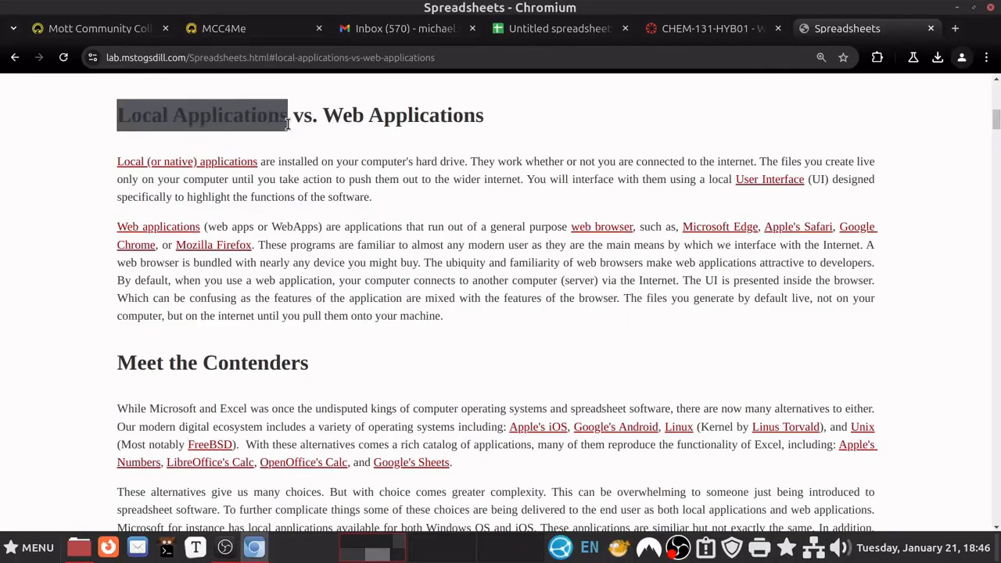
left_click(344, 201)
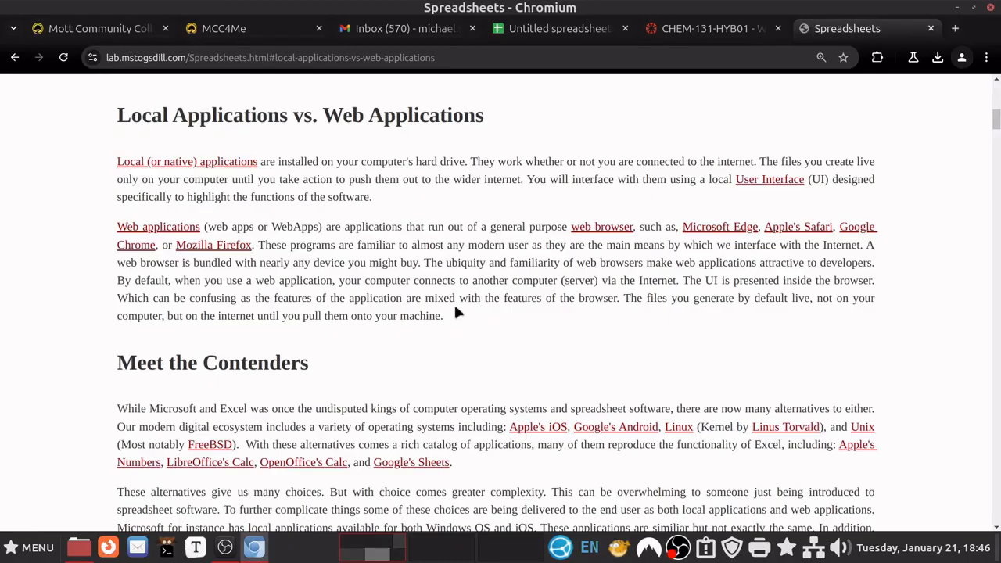
Browse the computer's installed applications by category, from Games through Sound & Video to Recent Files
left_click(43, 553)
left_click(43, 553)
left_click(43, 553)
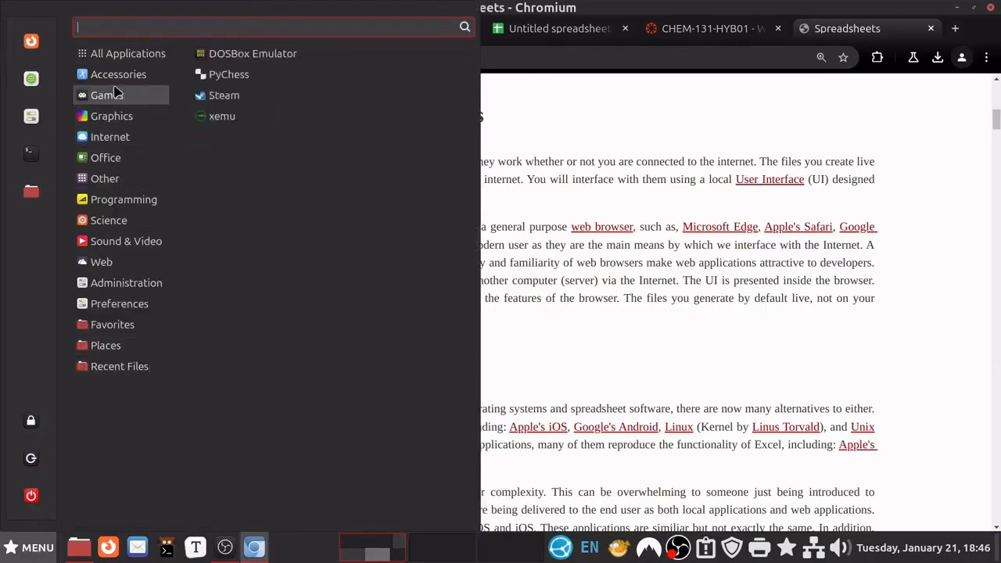
mouse_move(112, 201)
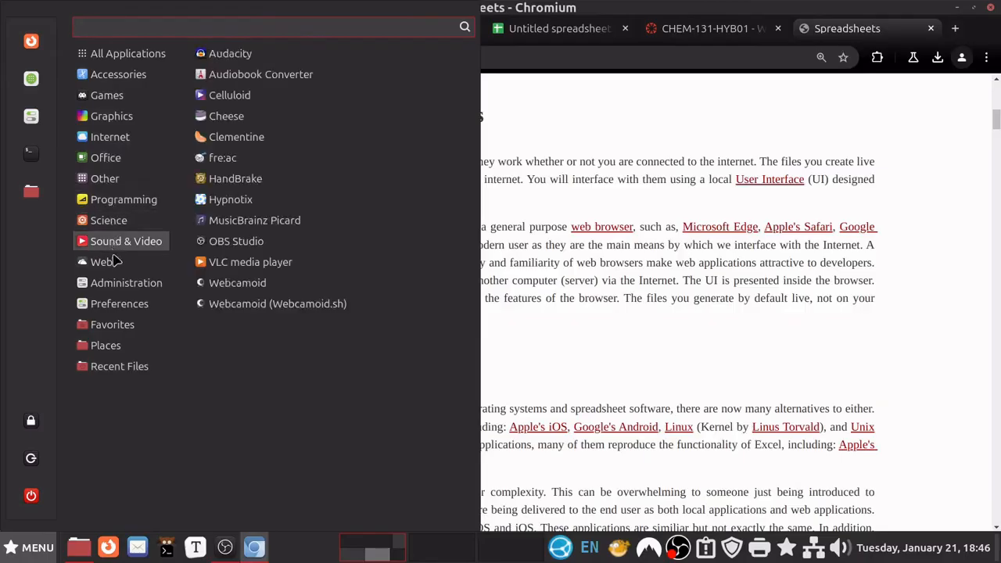
mouse_move(129, 367)
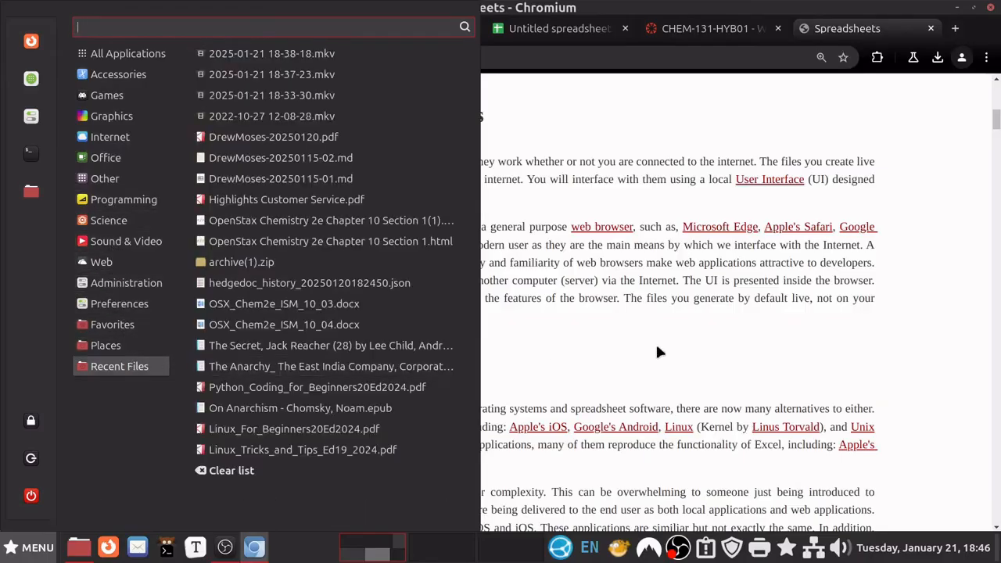
left_click(734, 294)
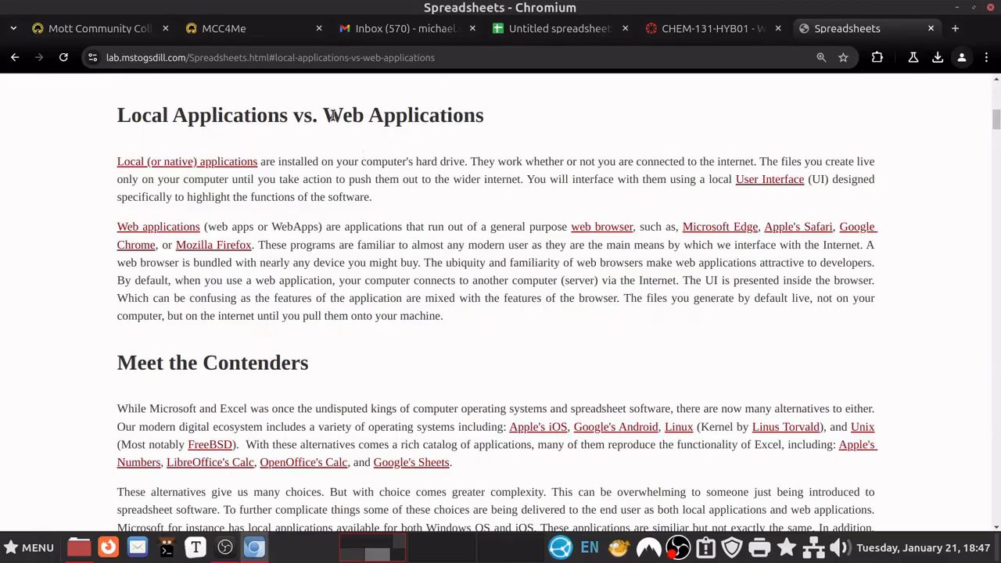
Highlight "Web Applications" in the heading and check which Google account is signed in on the untitled spreadsheet
left_click_drag(323, 115, 486, 116)
left_click(505, 154)
left_click(516, 36)
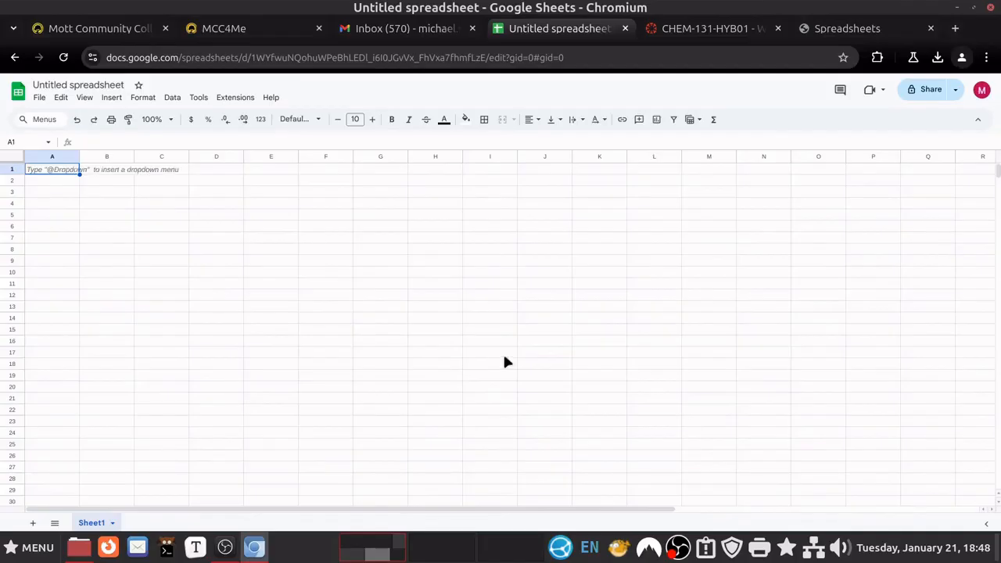
left_click(983, 91)
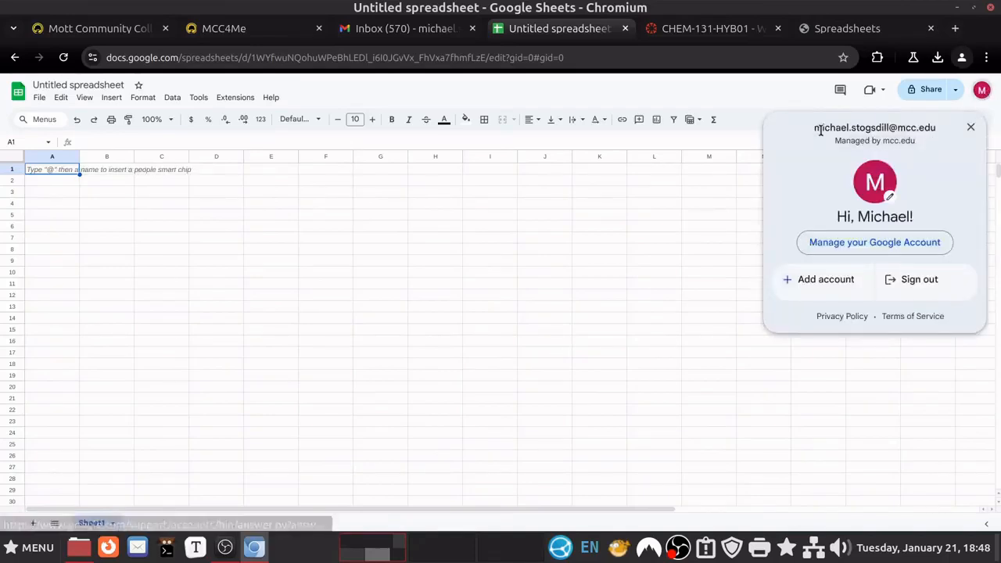
left_click(981, 92)
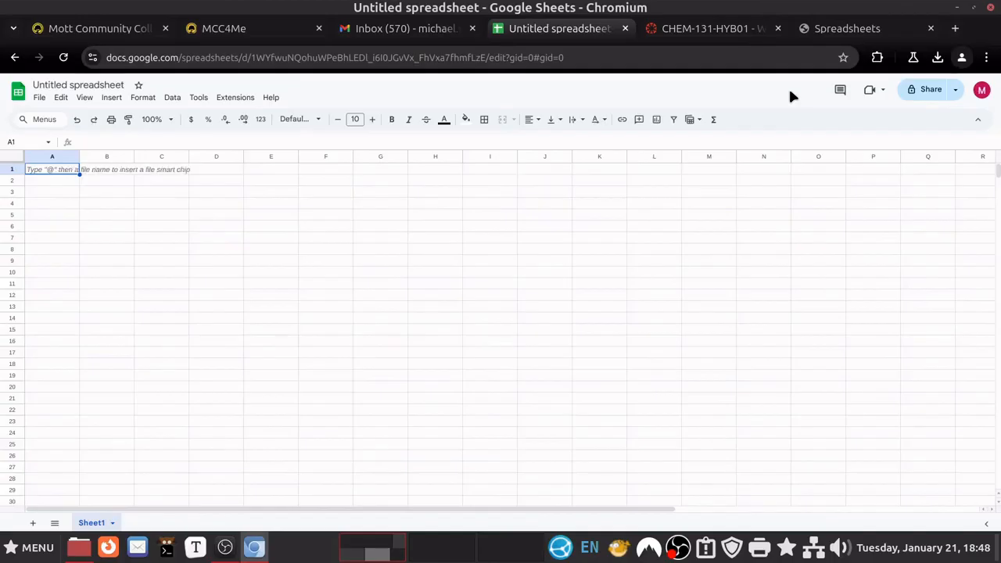
left_click(982, 93)
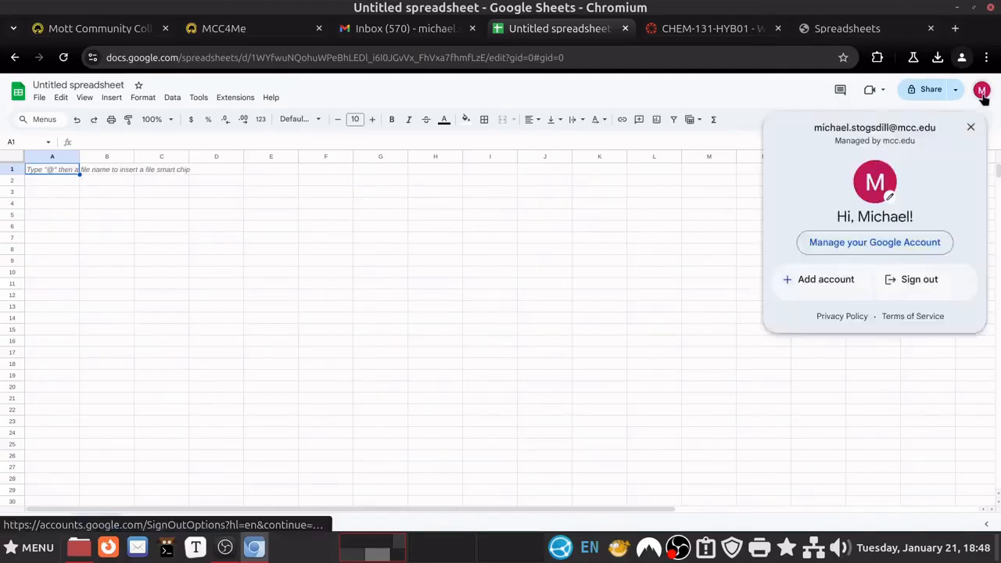
left_click(982, 93)
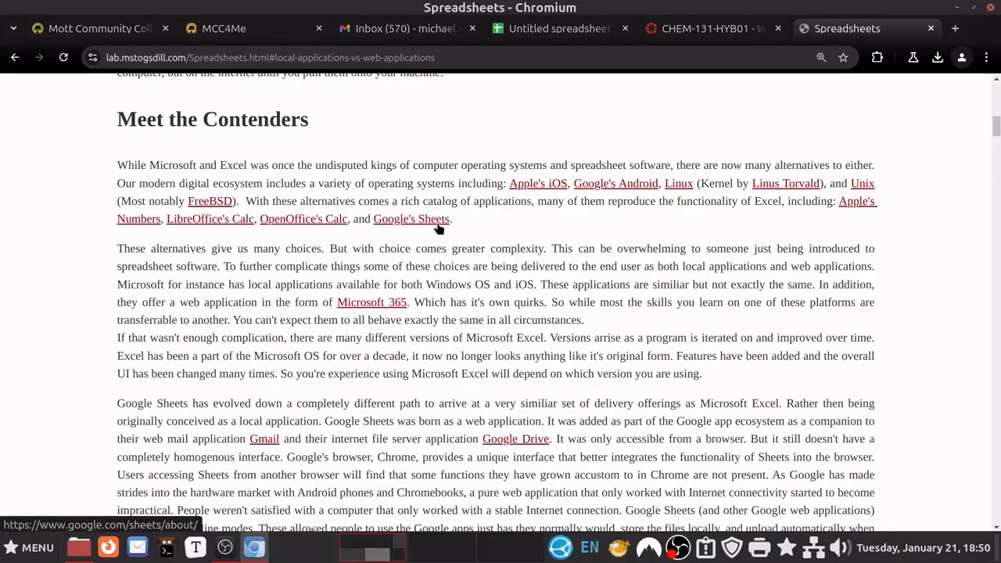
Revisit the untitled spreadsheet, and view the LibreOffice's Calc link from the "Meet the Contenders" section in a new tab
left_click(403, 35)
left_click(551, 28)
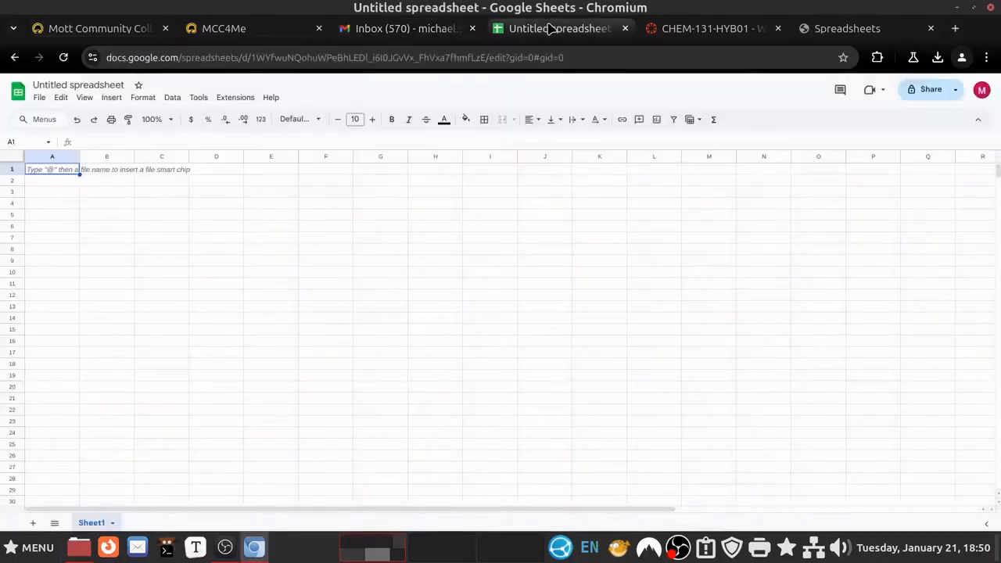
left_click(813, 29)
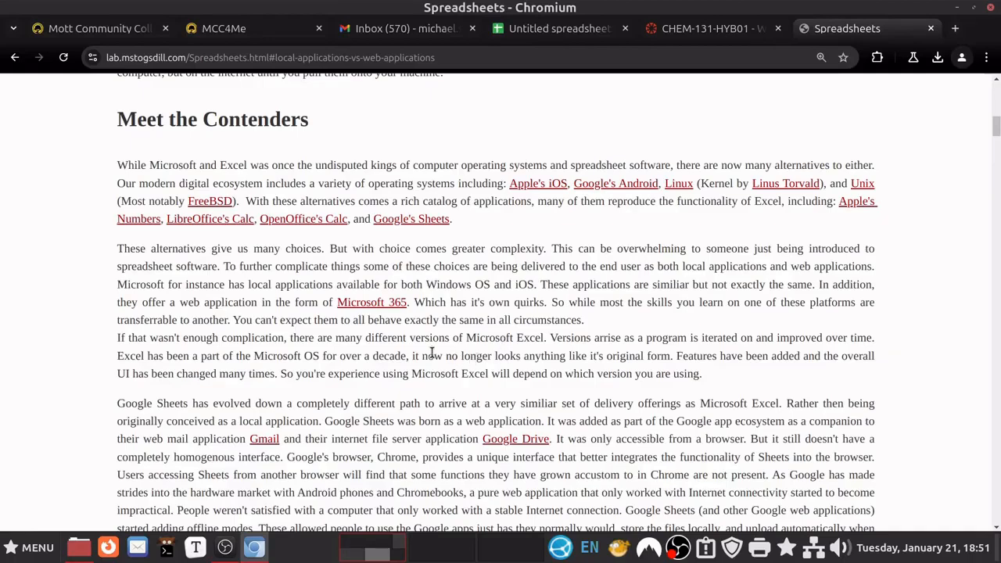
middle_click(209, 225)
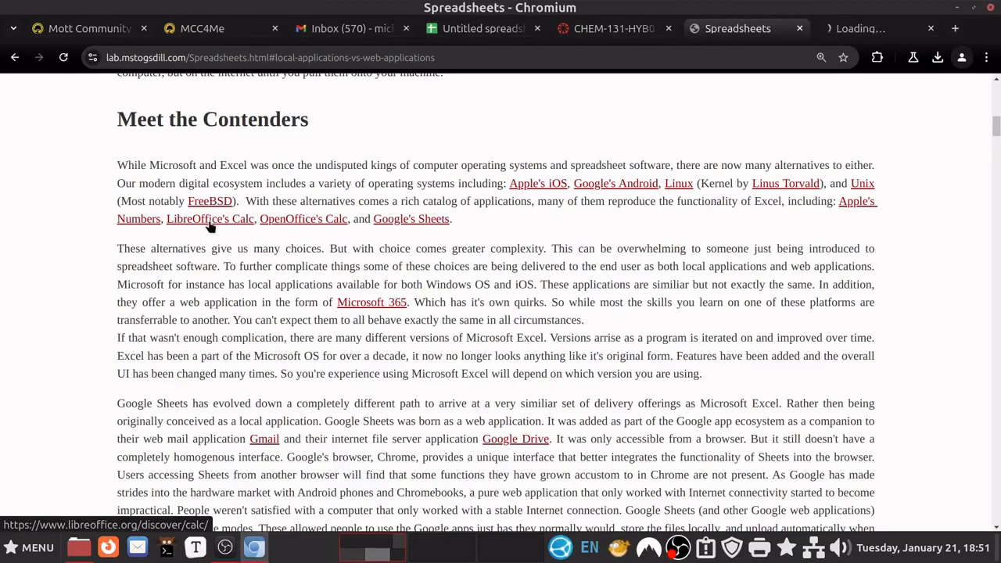
left_click(872, 29)
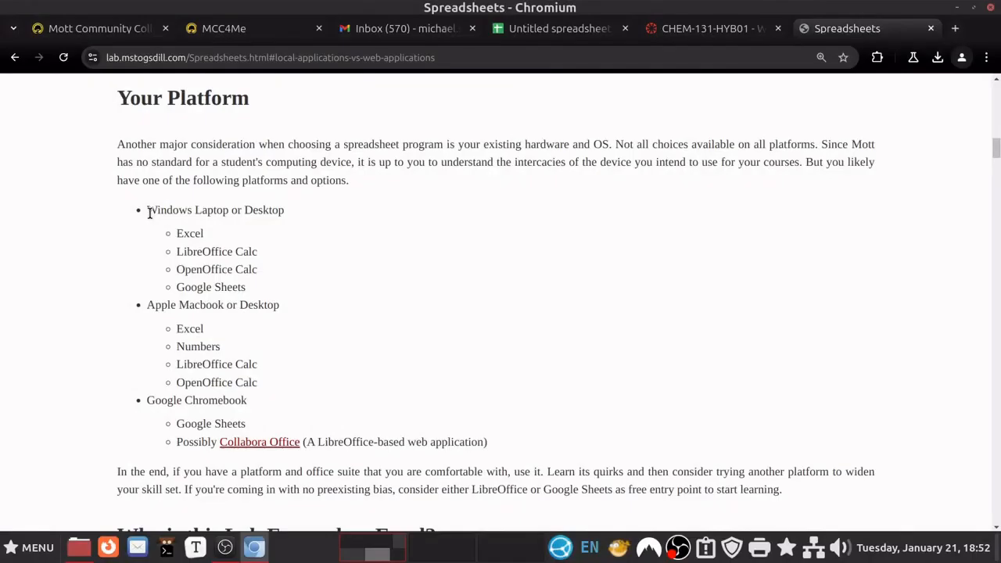
Examine the "Your Platform" list, highlighting the Google Chromebook entry and its Google Sheets option
scroll(149, 215, "down", 1)
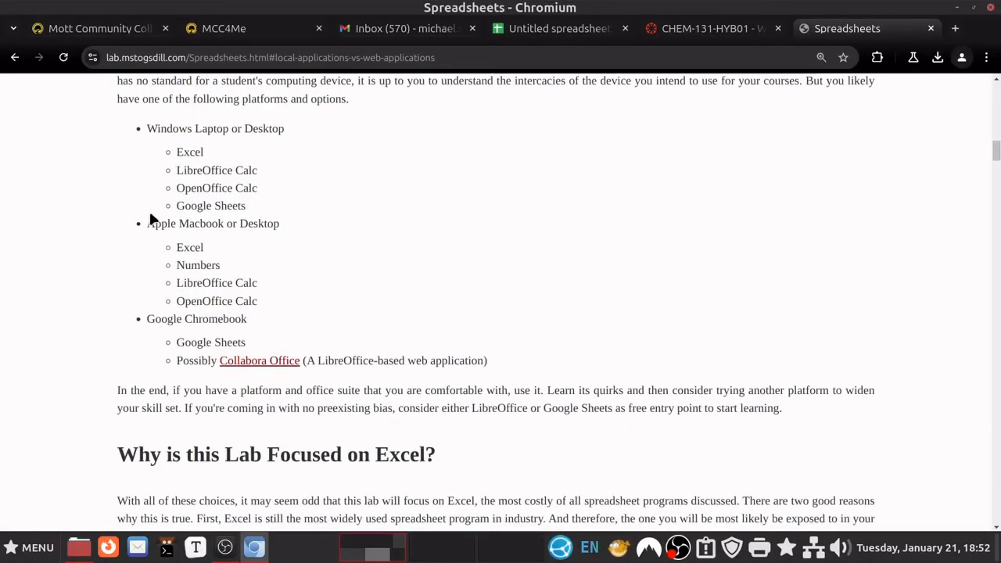
scroll(149, 216, "up", 1)
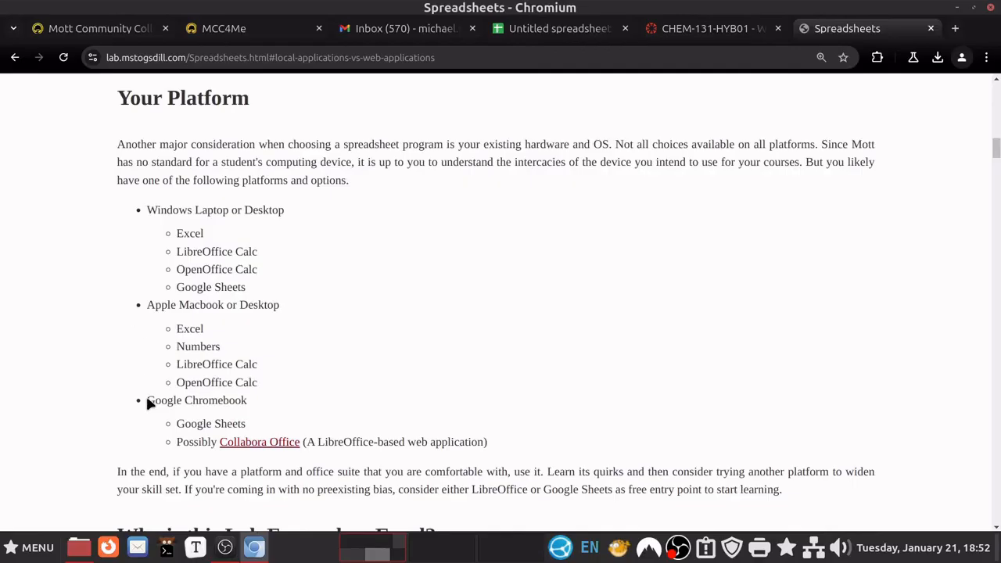
left_click_drag(146, 401, 263, 400)
left_click(262, 403)
scroll(202, 291, "down", 2)
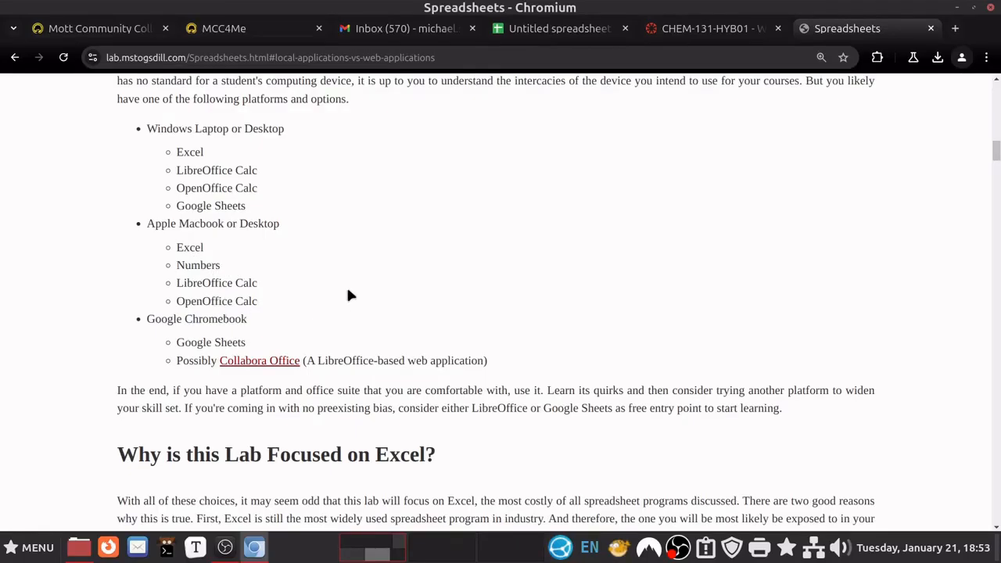
scroll(349, 295, "down", 2)
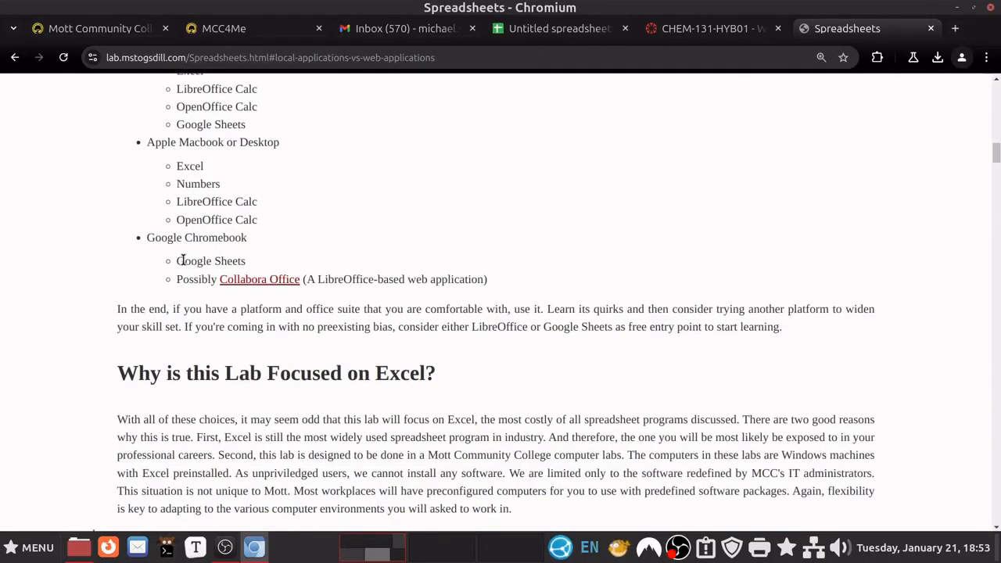
left_click_drag(178, 260, 245, 261)
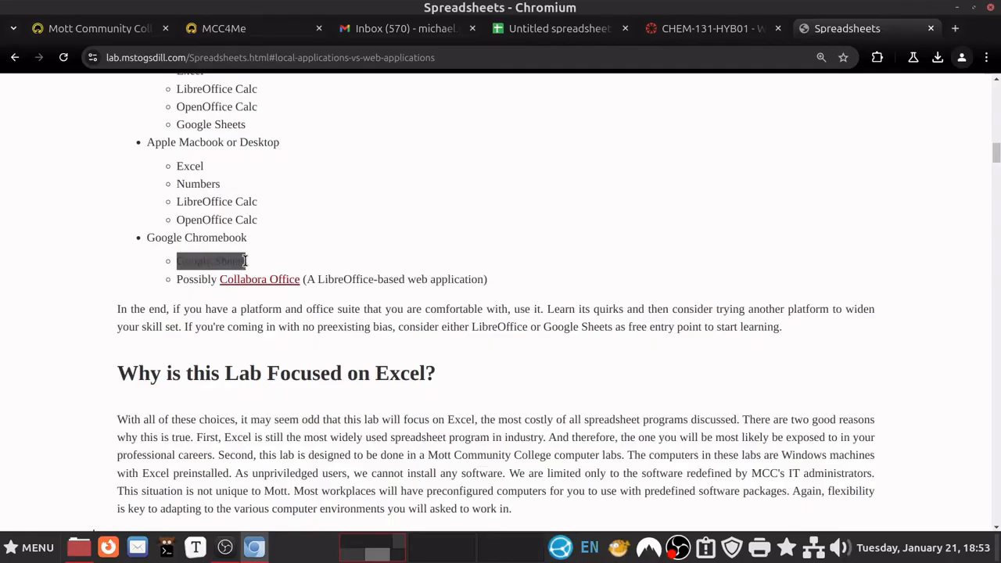
left_click(261, 260)
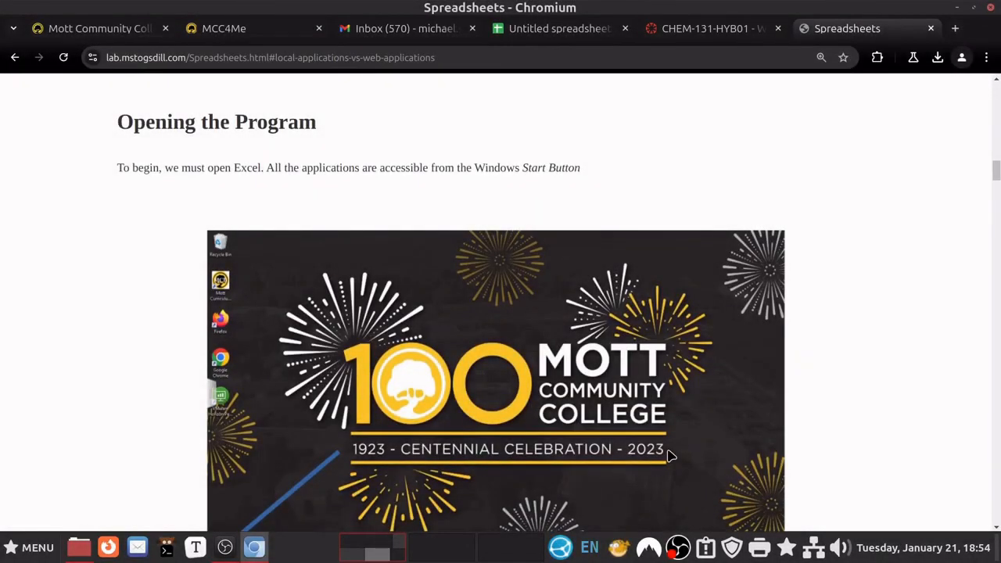
Examine the "Opening the Program" illustrations on starting Excel, through to the blank sheet image
scroll(662, 457, "down", 10)
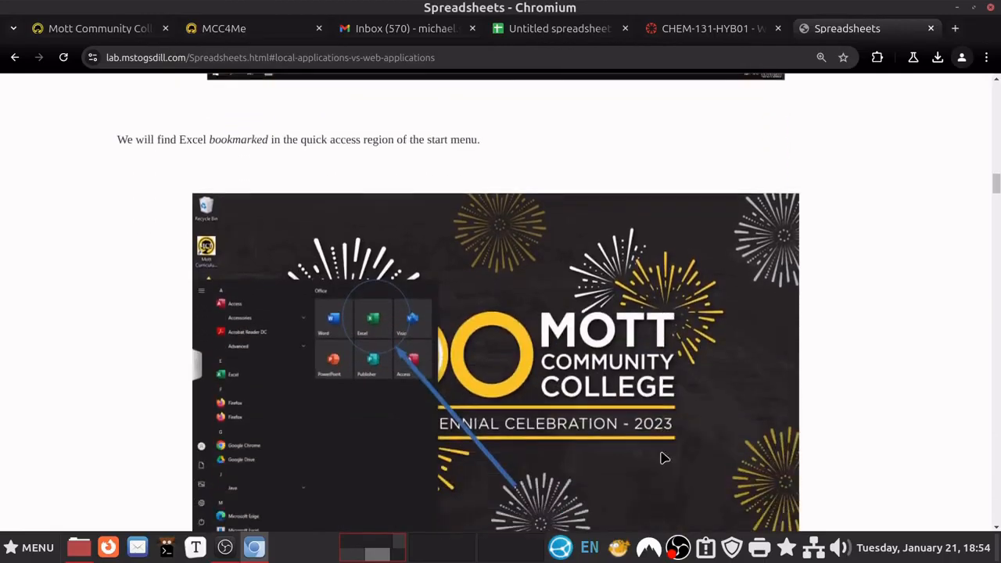
scroll(662, 457, "down", 8)
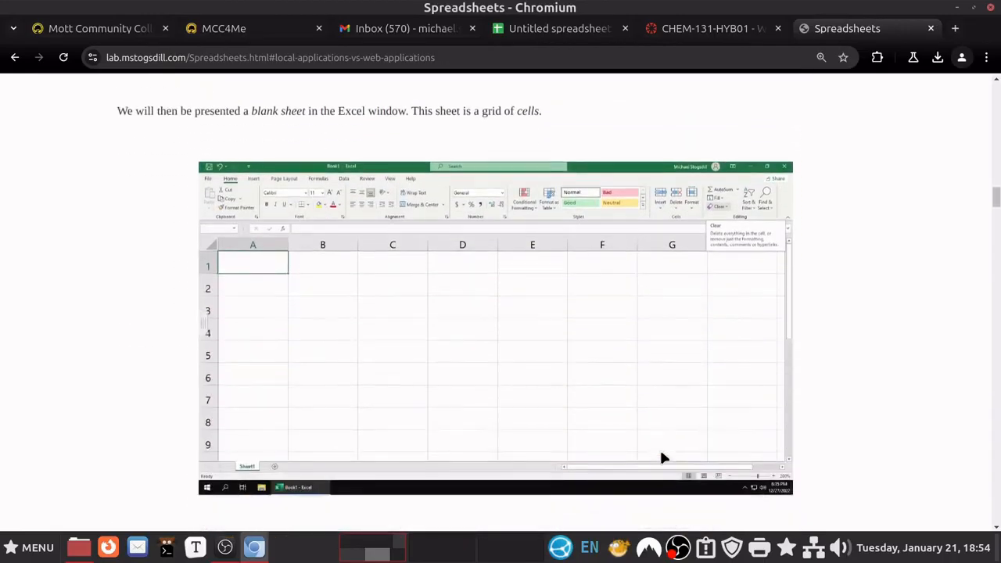
scroll(661, 458, "down", 3)
scroll(661, 458, "up", 11)
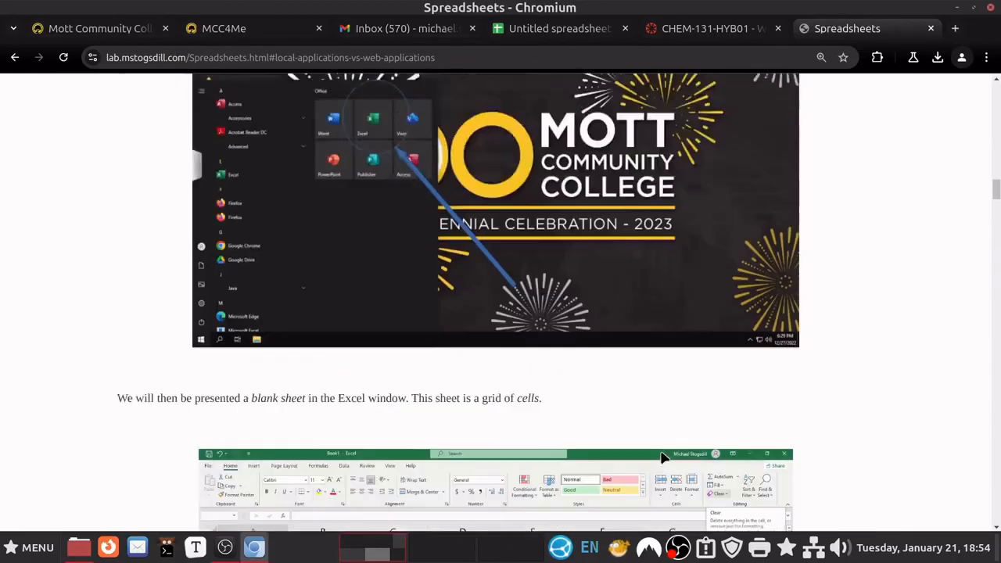
scroll(660, 458, "up", 1)
scroll(661, 459, "down", 15)
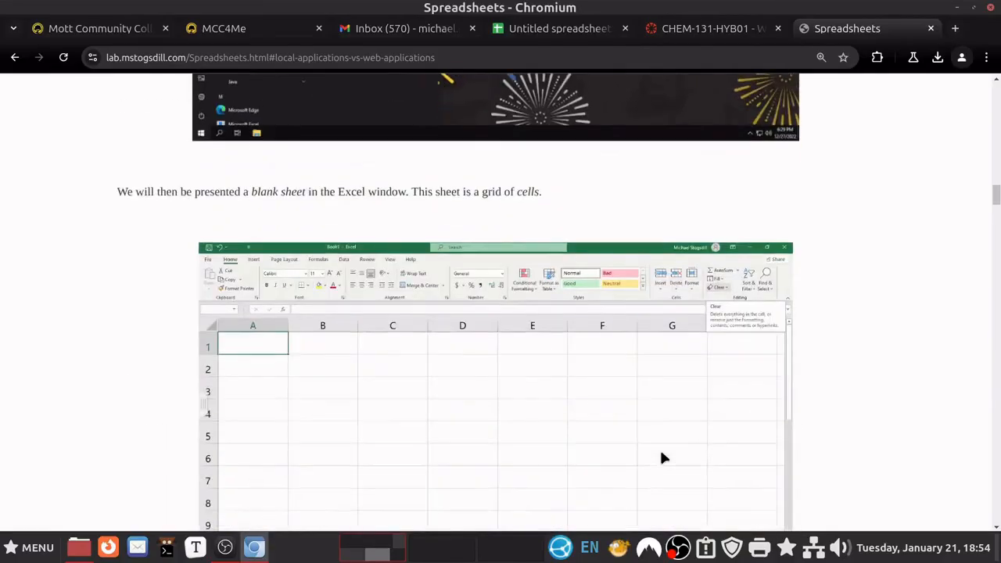
scroll(661, 458, "up", 1)
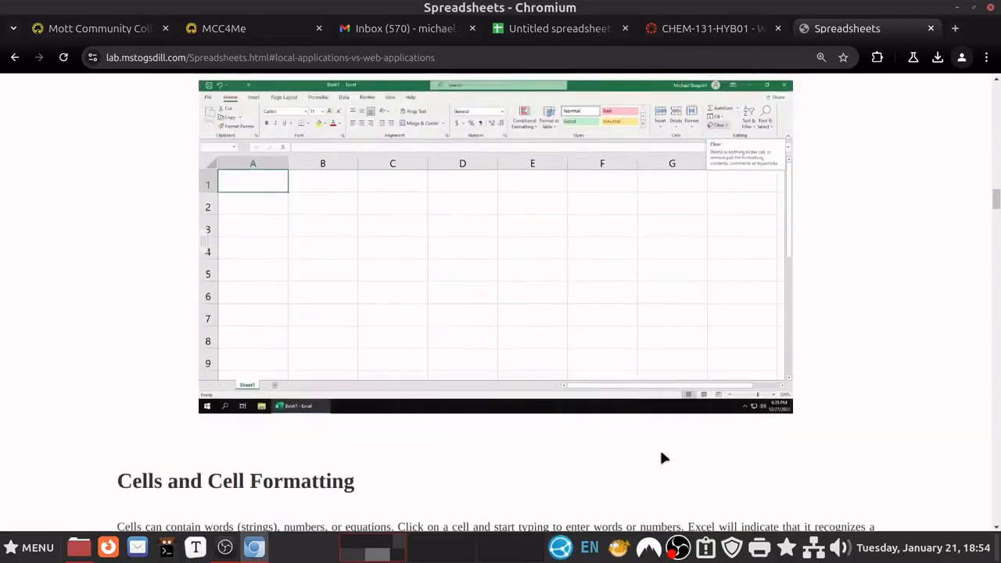
Set the zoom of the untitled Google Sheets spreadsheet to 150%
left_click(532, 31)
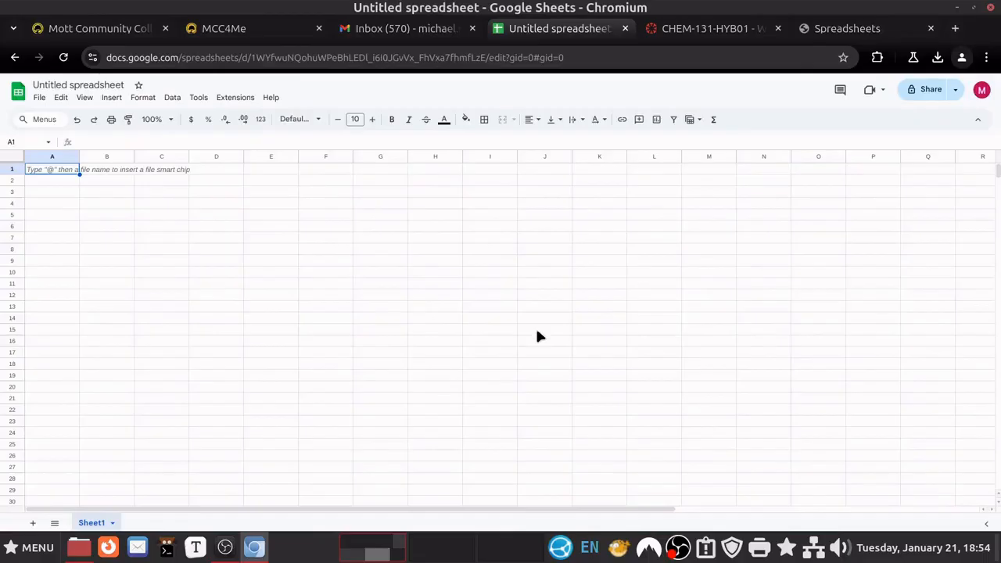
left_click(169, 119)
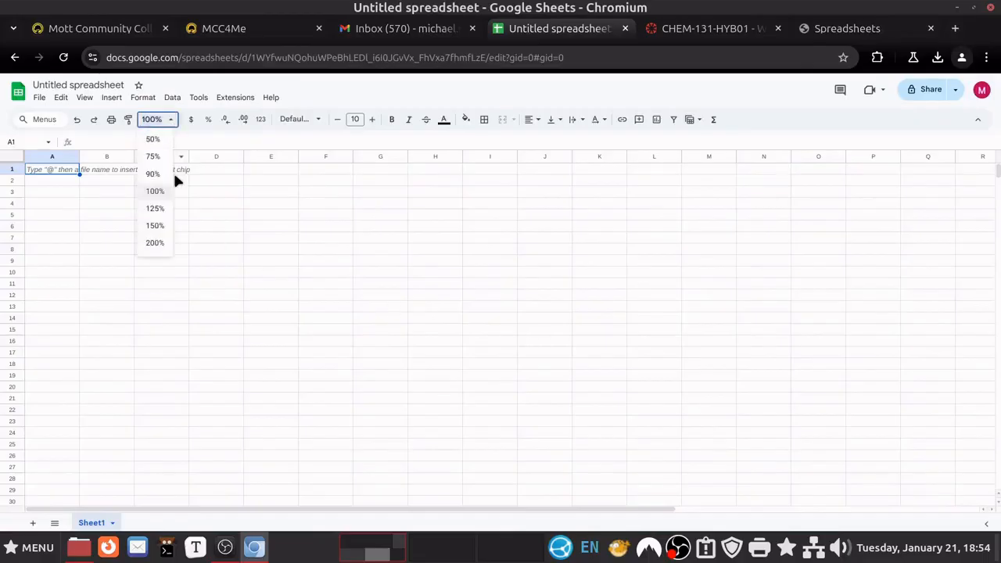
left_click(157, 226)
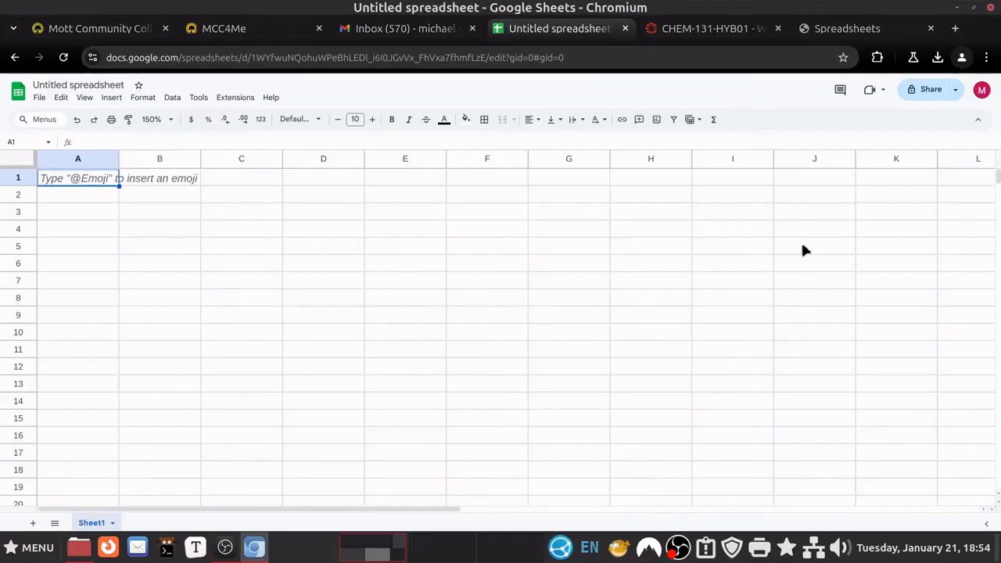
left_click(165, 122)
left_click(163, 224)
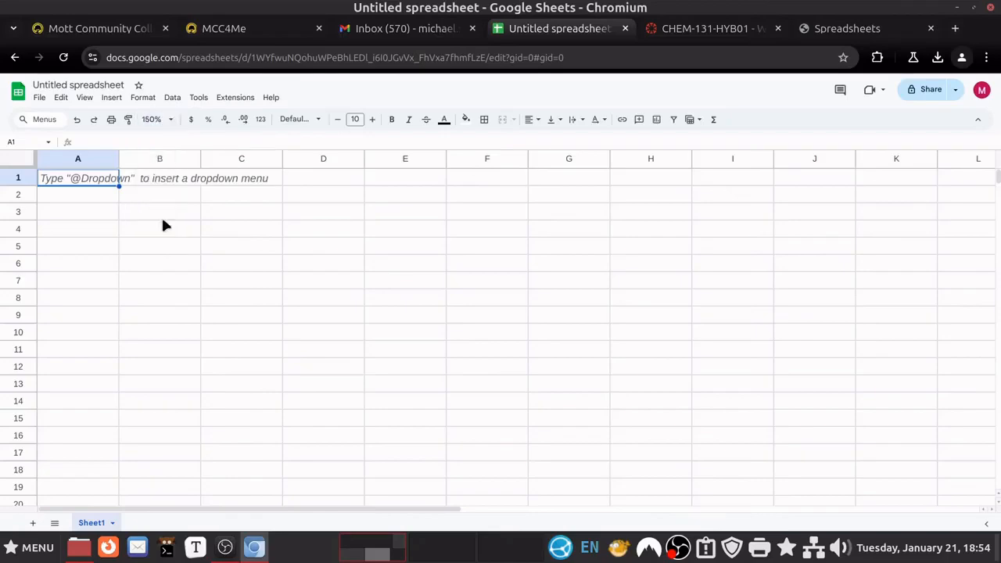
Examine the "Cells and Cell Formatting" section on the Spreadsheets lab page, including its example cells image
left_click(848, 32)
scroll(505, 407, "down", 5)
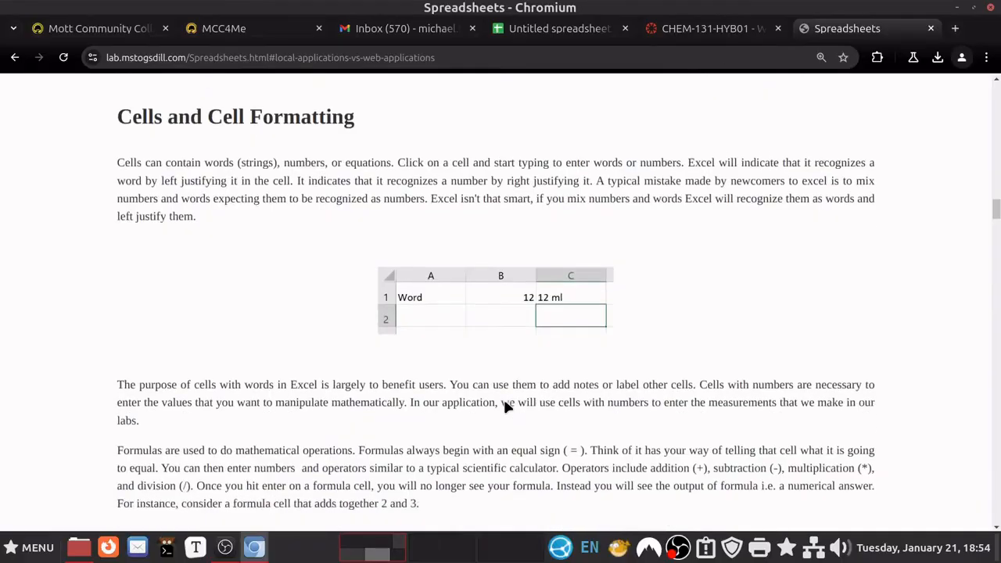
scroll(504, 407, "up", 2)
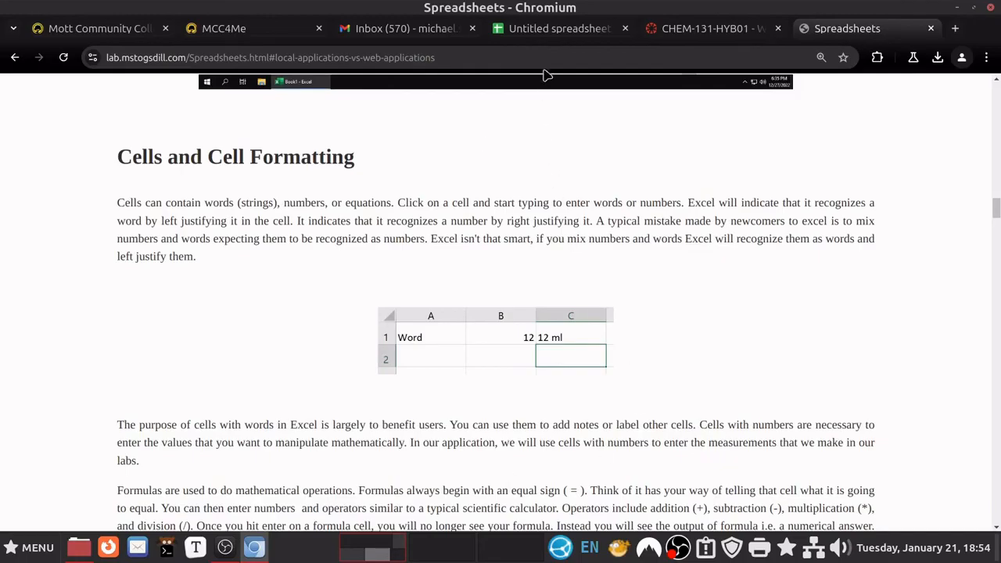
Return to the untitled spreadsheet and point out individual cells by selecting several across the grid, including C6, D12, B3 and H14
left_click(547, 30)
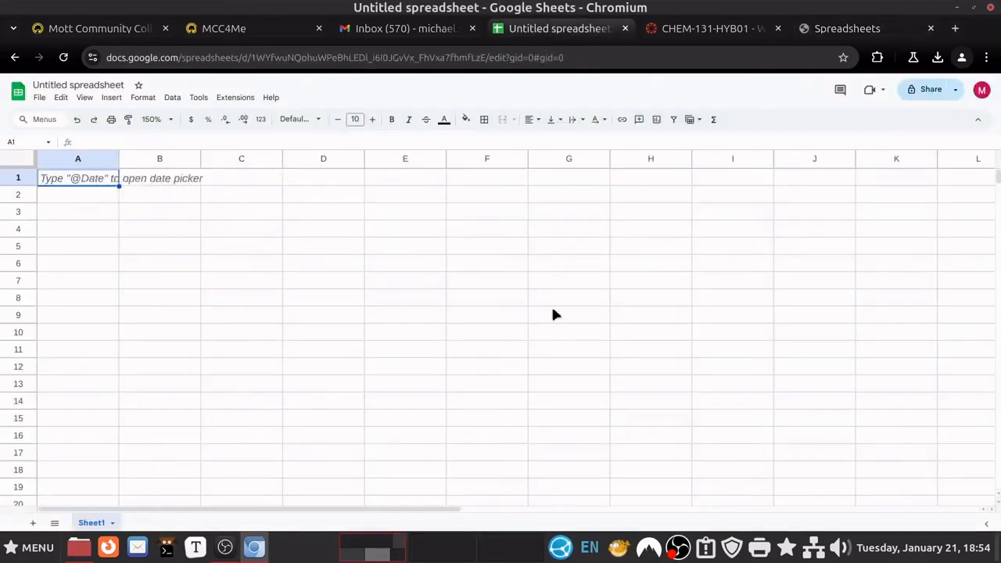
left_click(303, 370)
left_click(472, 336)
left_click(568, 230)
left_click(407, 247)
left_click(235, 265)
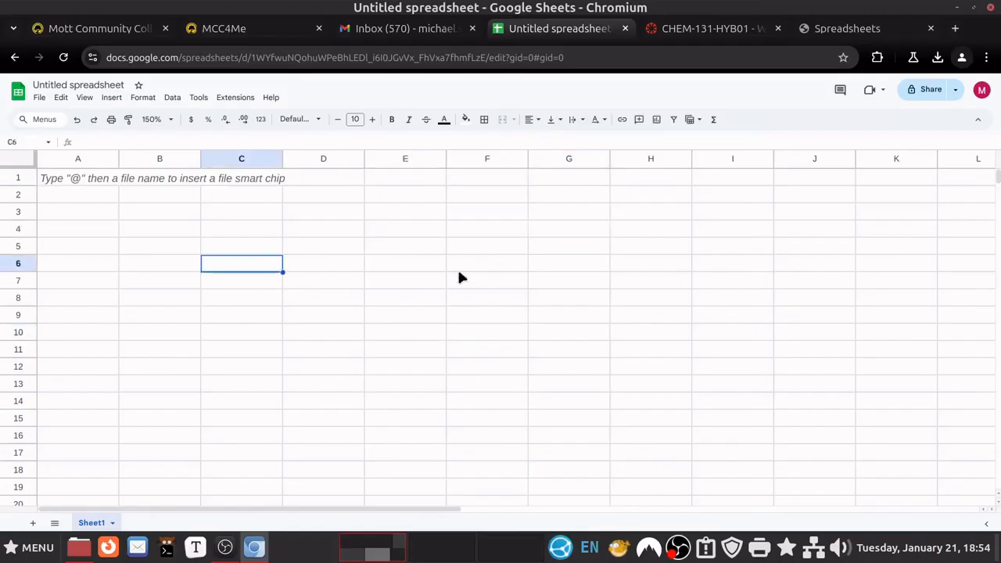
left_click(483, 252)
left_click(482, 351)
left_click(335, 366)
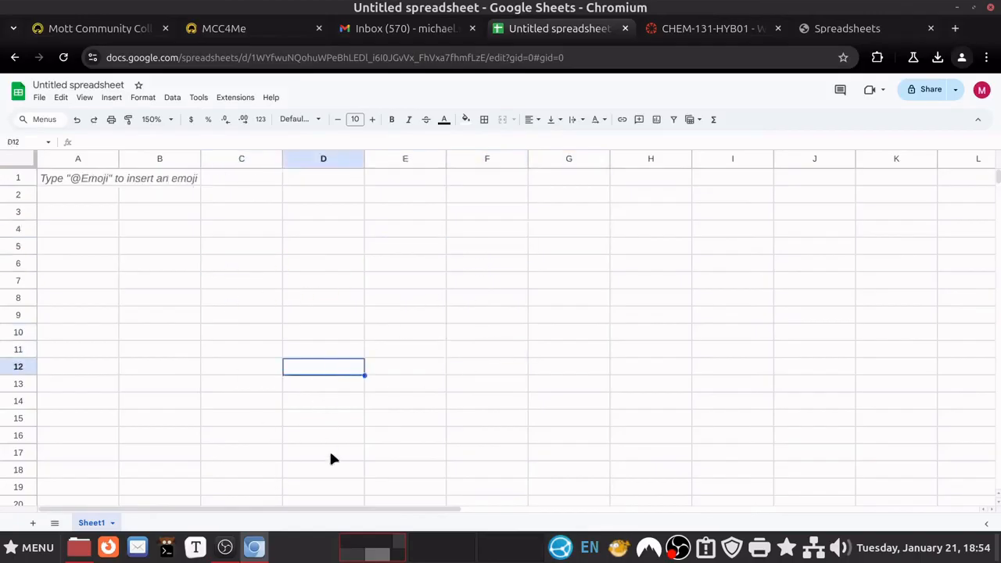
left_click(179, 215)
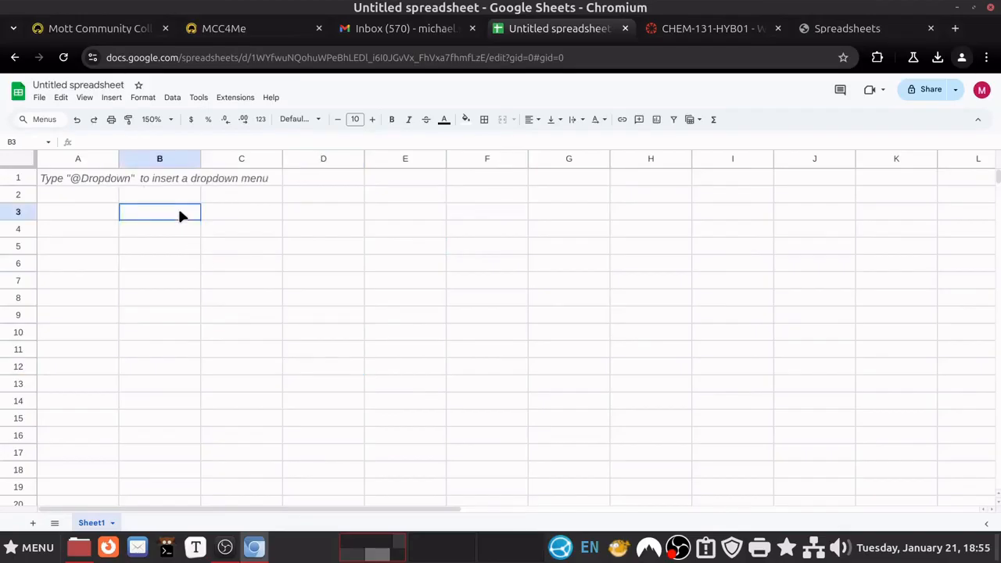
left_click_drag(180, 215, 617, 408)
left_click(617, 408)
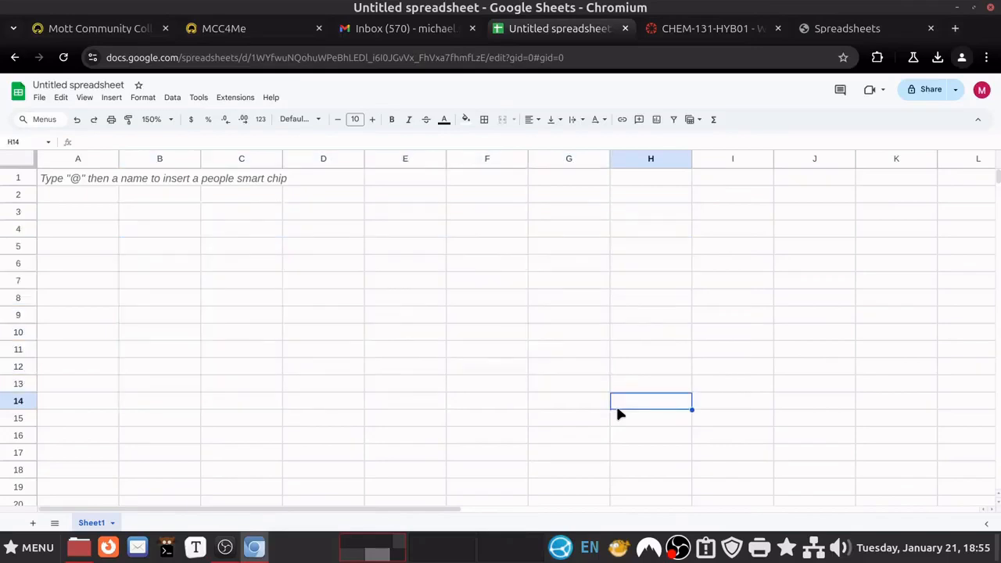
Select the whole of column A and examine how far the selection extends down the rows
left_click(102, 157)
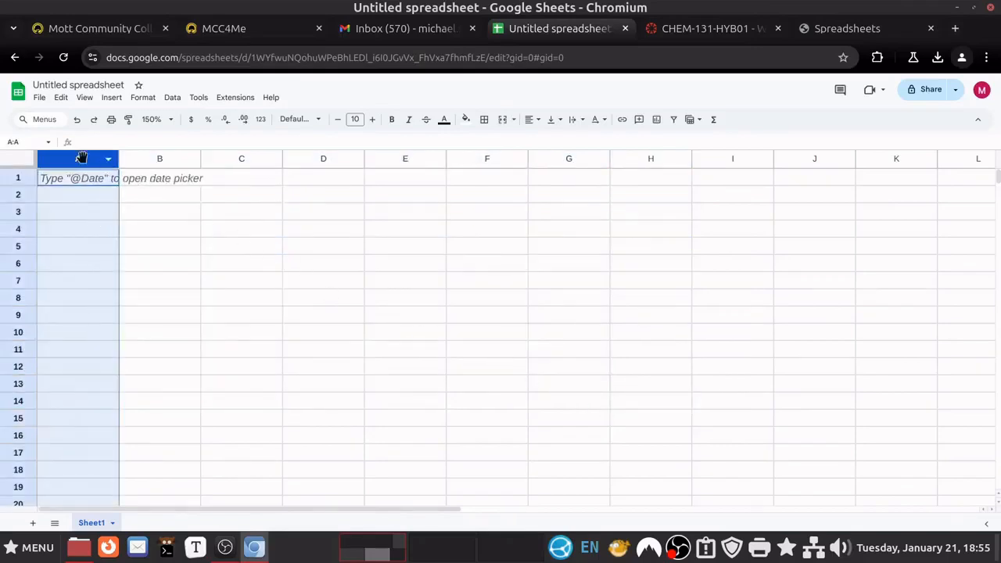
scroll(82, 430, "down", 20)
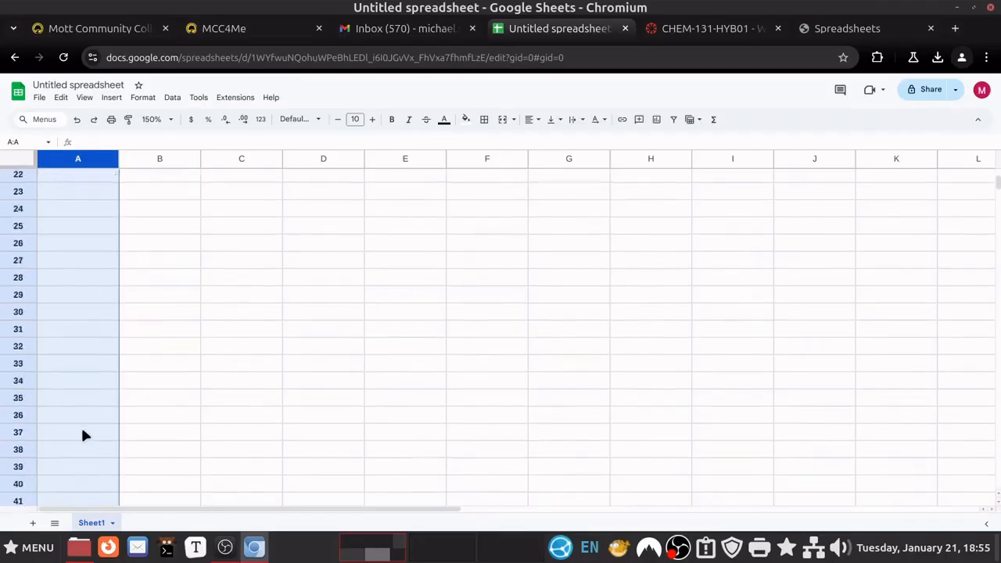
scroll(82, 430, "down", 20)
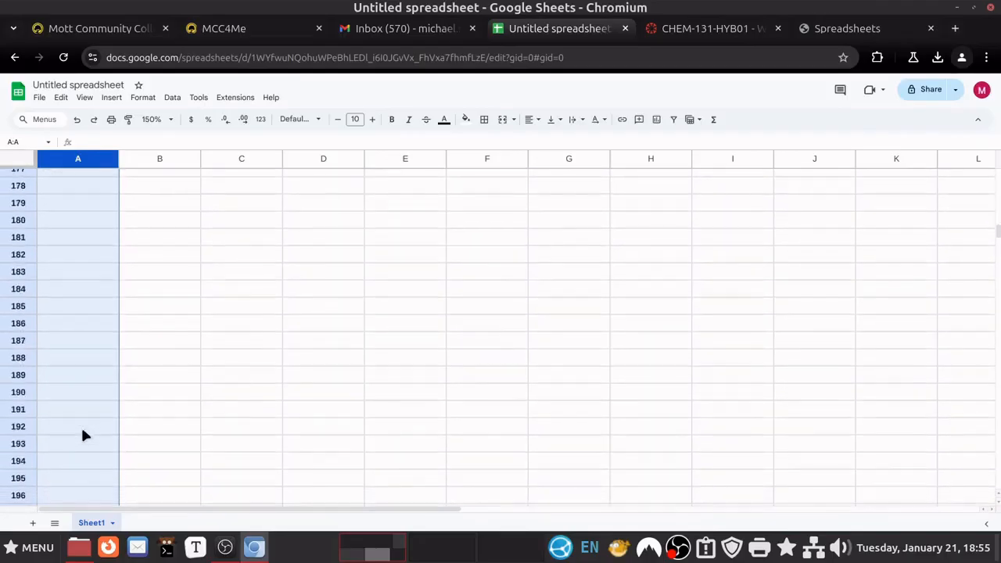
scroll(82, 430, "down", 6)
scroll(82, 430, "up", 20)
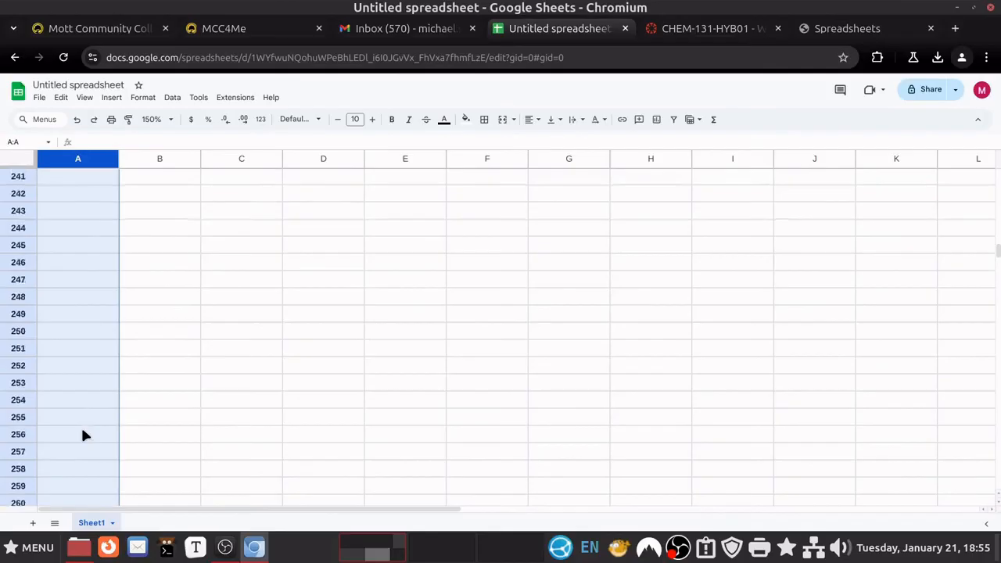
scroll(85, 434, "up", 20)
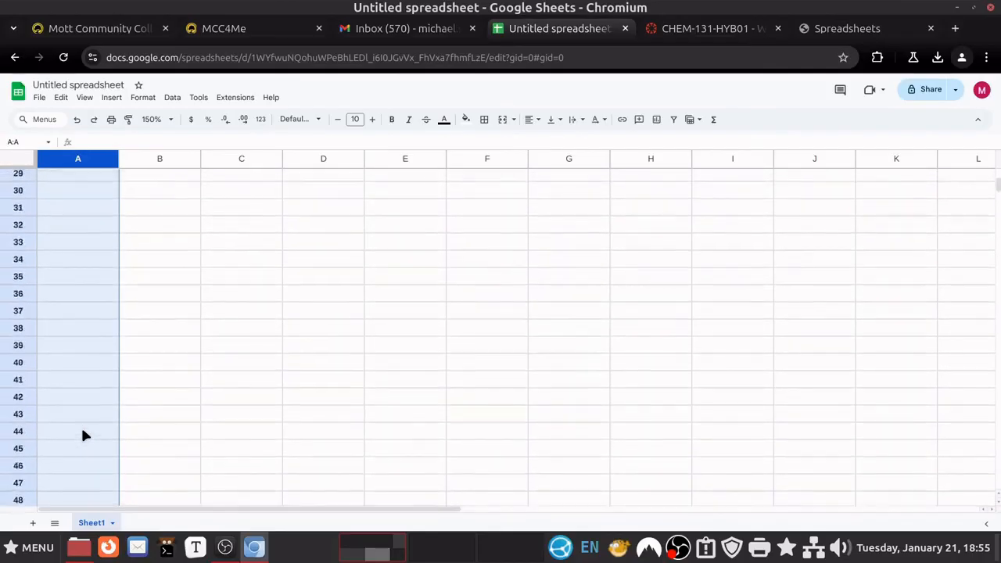
Select columns A through D together and examine the selection down the sheet
left_click(155, 159)
left_click(78, 162)
left_click_drag(77, 162, 339, 167)
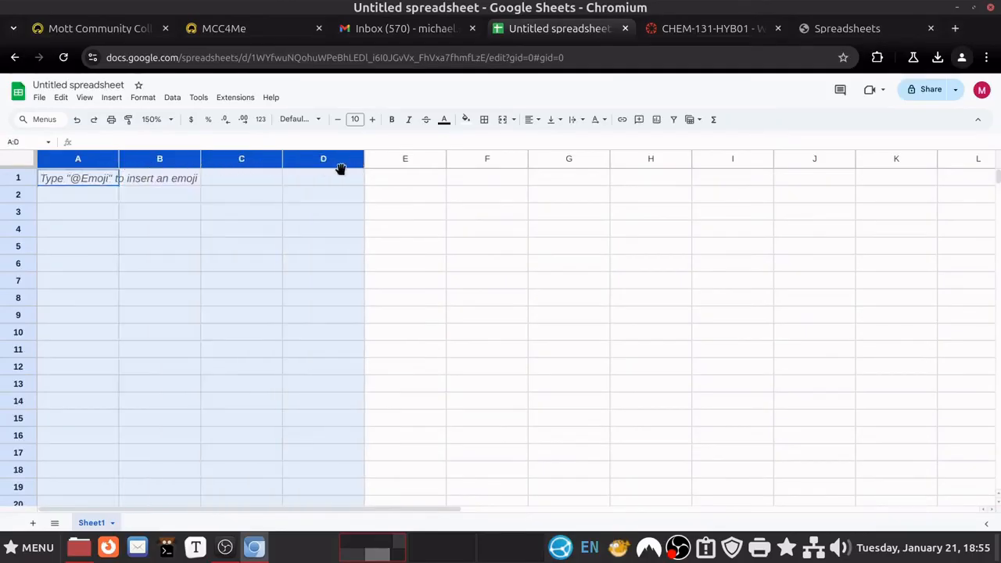
scroll(348, 312, "down", 3)
scroll(348, 312, "down", 20)
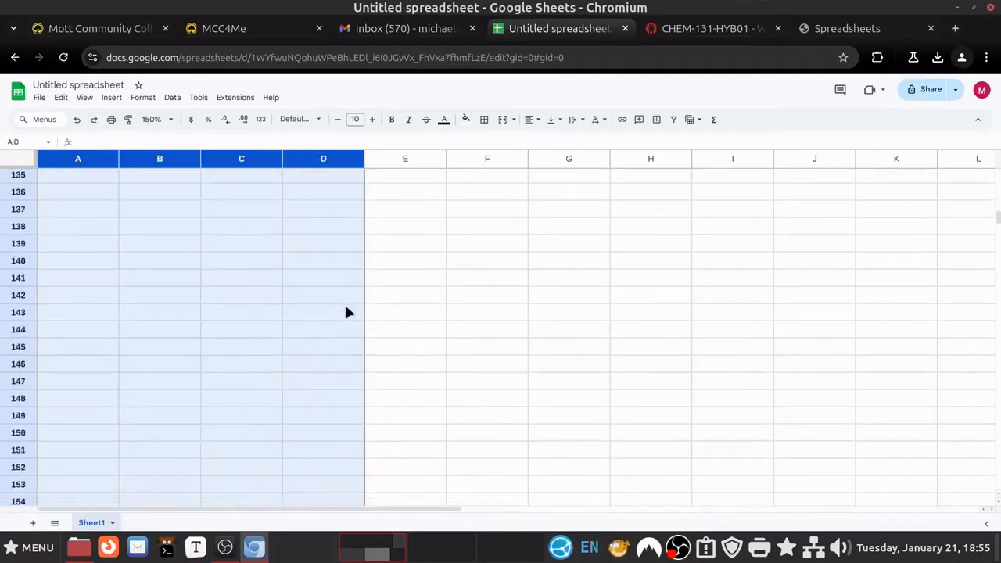
scroll(348, 312, "up", 15)
scroll(348, 312, "up", 15)
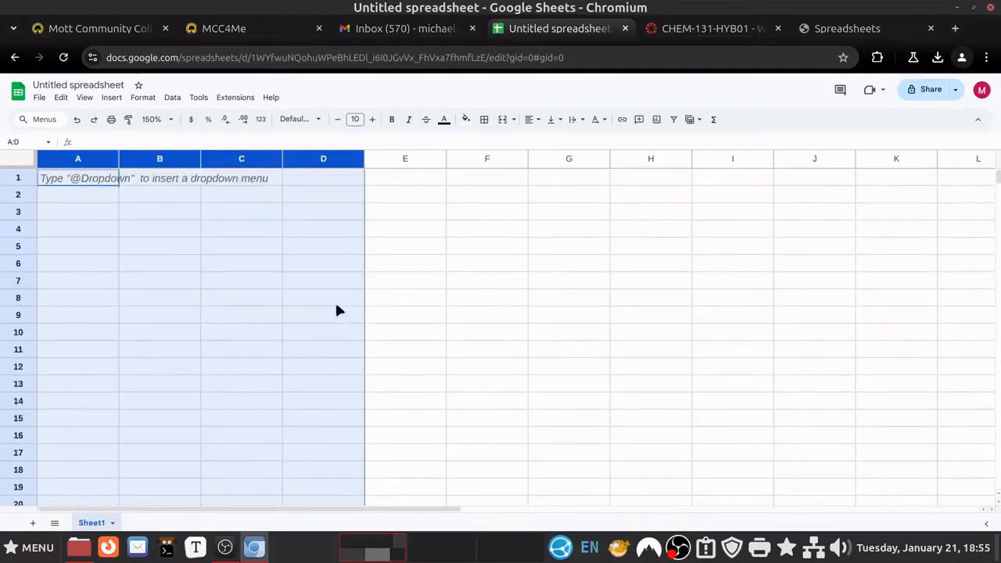
Demonstrate row selection by selecting row 1 alone and rows 1 through 7 together
left_click(18, 178)
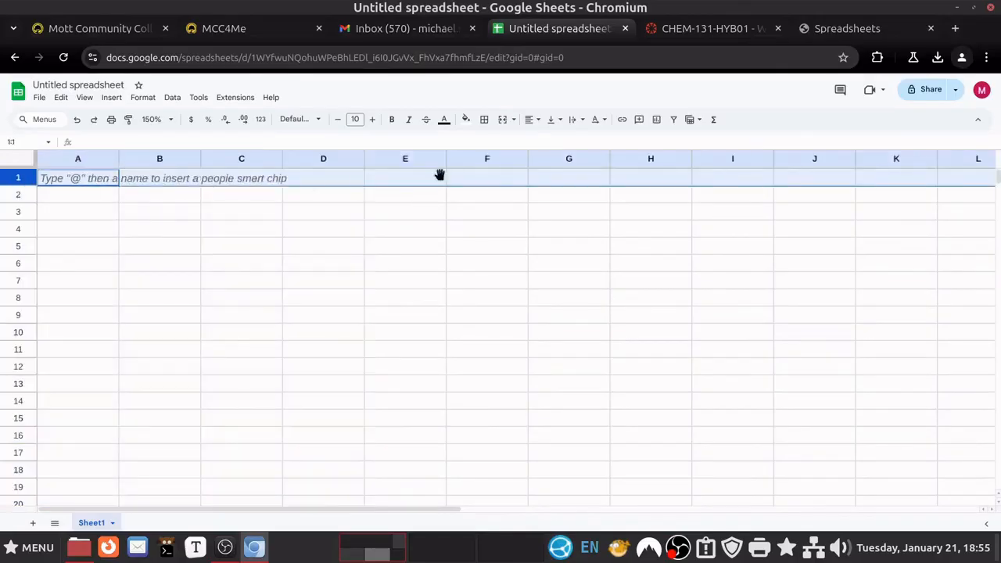
left_click_drag(327, 506, 231, 499)
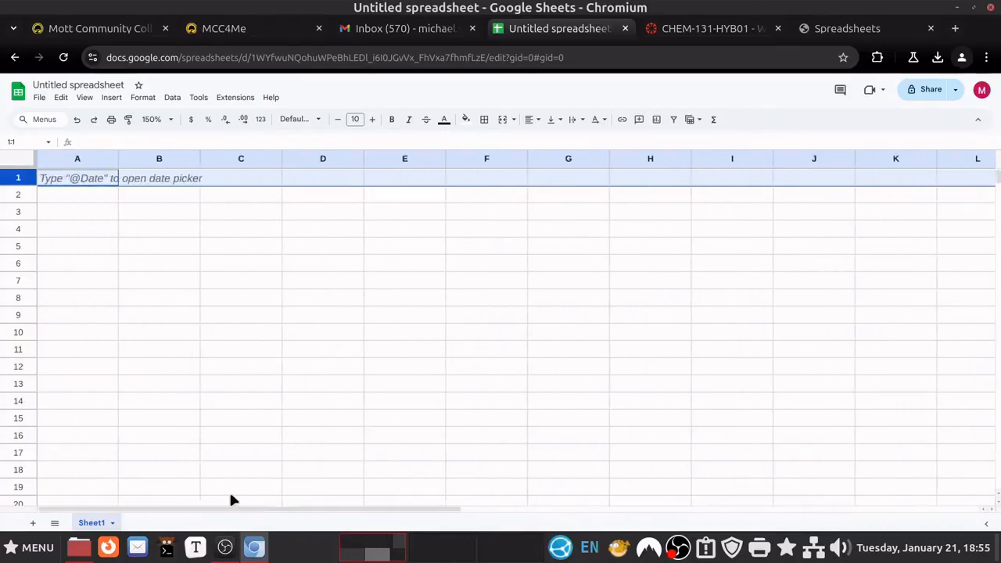
left_click(17, 195)
left_click_drag(18, 179, 18, 283)
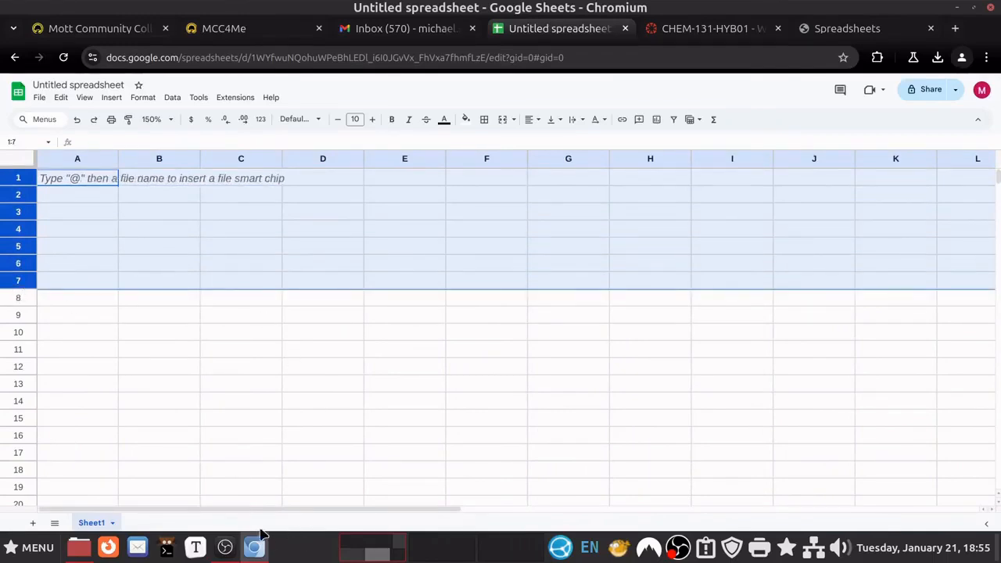
left_click_drag(259, 513, 219, 519)
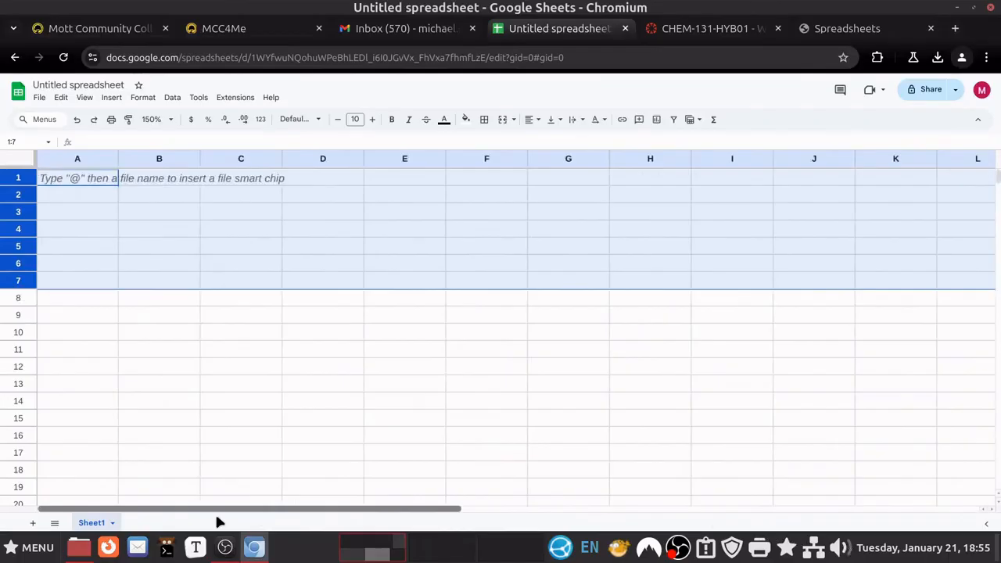
Widen column A to nearly three times its default width
left_click(100, 194)
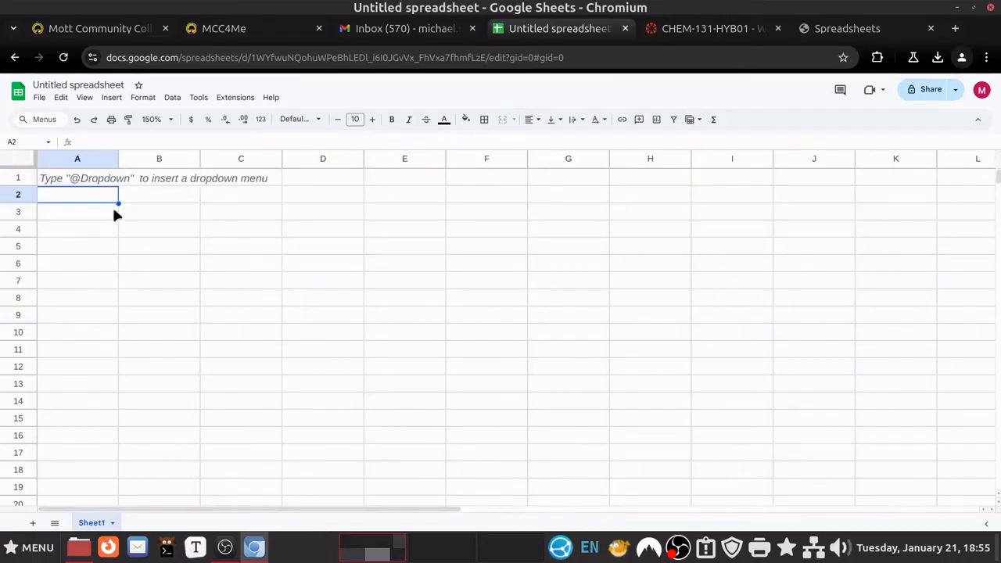
left_click(90, 156)
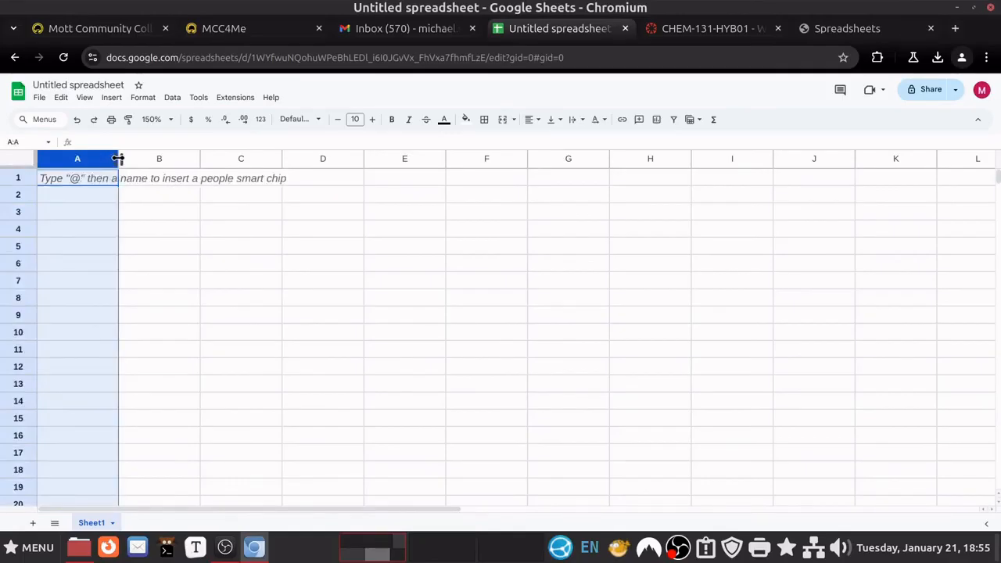
left_click_drag(118, 159, 266, 159)
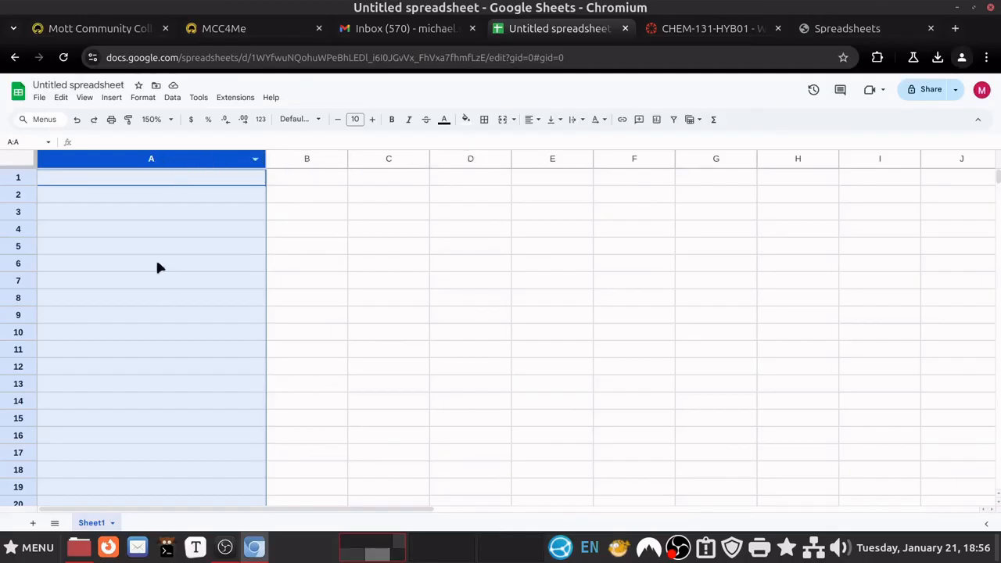
Resize columns A through D together to one shared width, nearly double the default column width
left_click(171, 299)
left_click_drag(154, 159, 458, 165)
left_click_drag(267, 158, 185, 157)
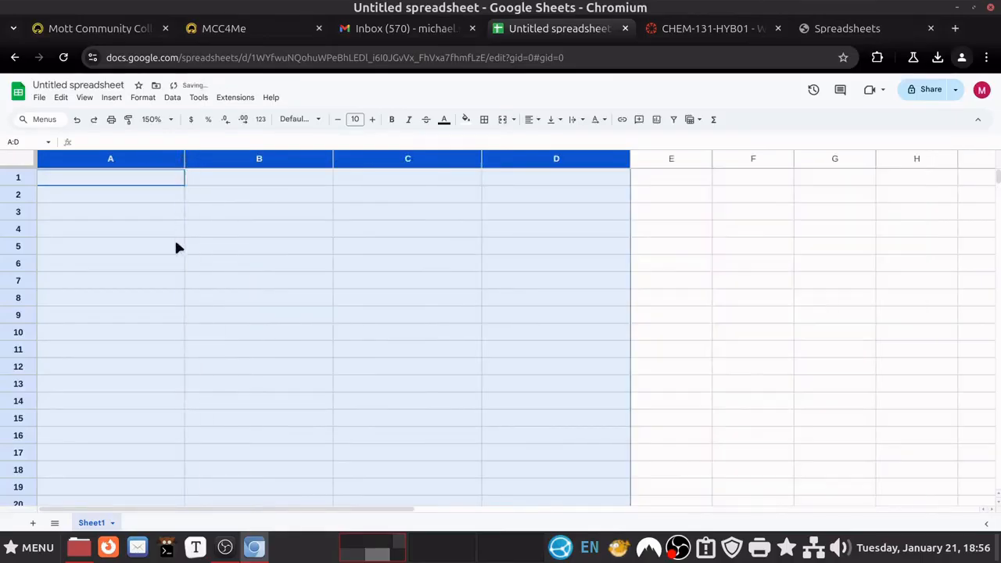
left_click(119, 262)
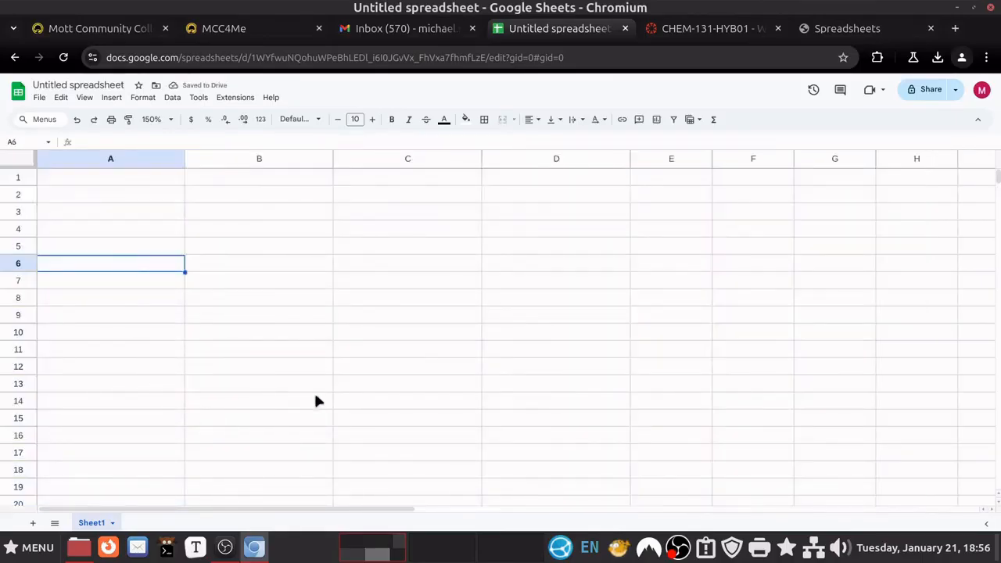
Resize the entire sheet's cells uniformly, making all columns slightly narrower than the default and all rows slightly taller
left_click(22, 166)
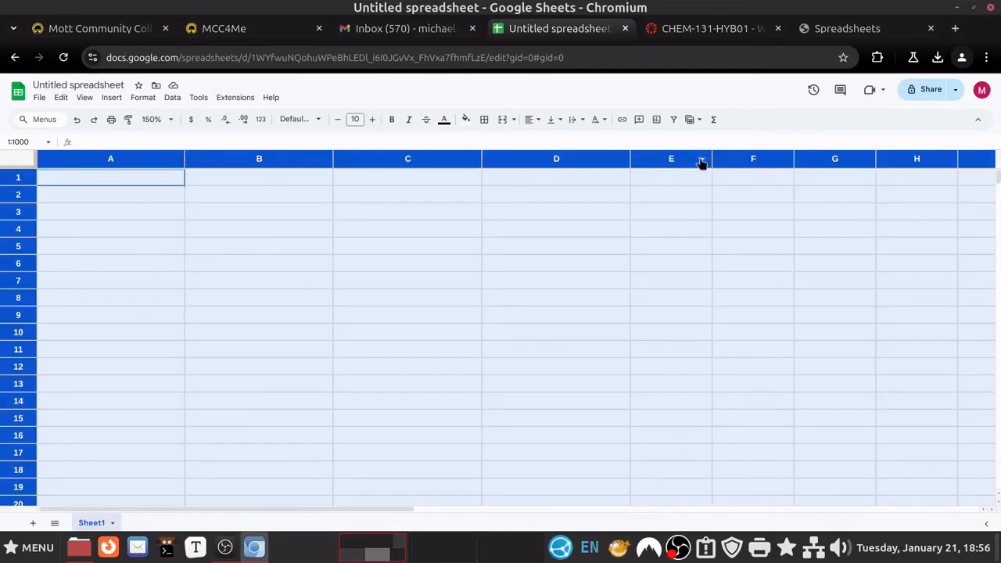
left_click_drag(710, 161, 707, 166)
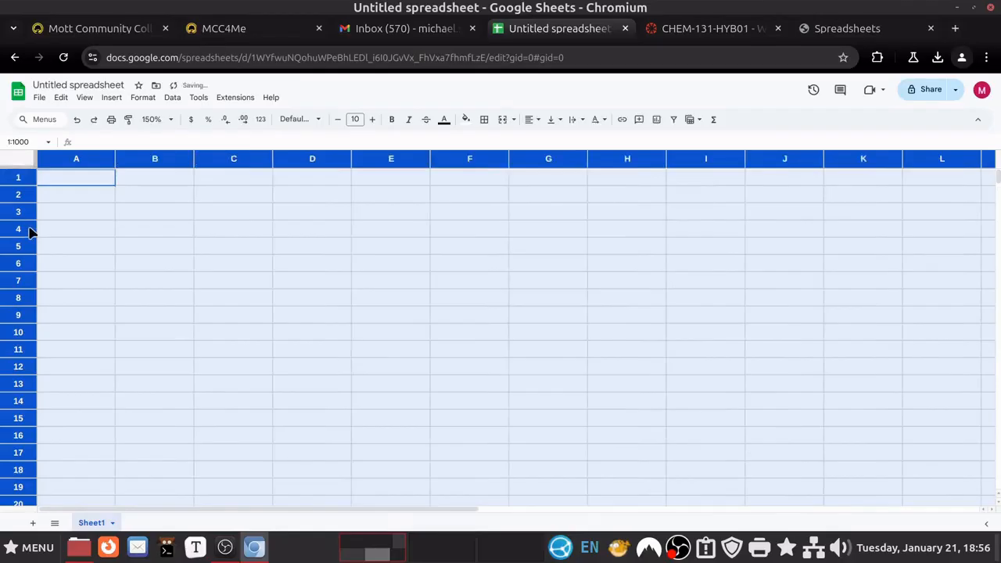
left_click_drag(23, 220, 23, 221)
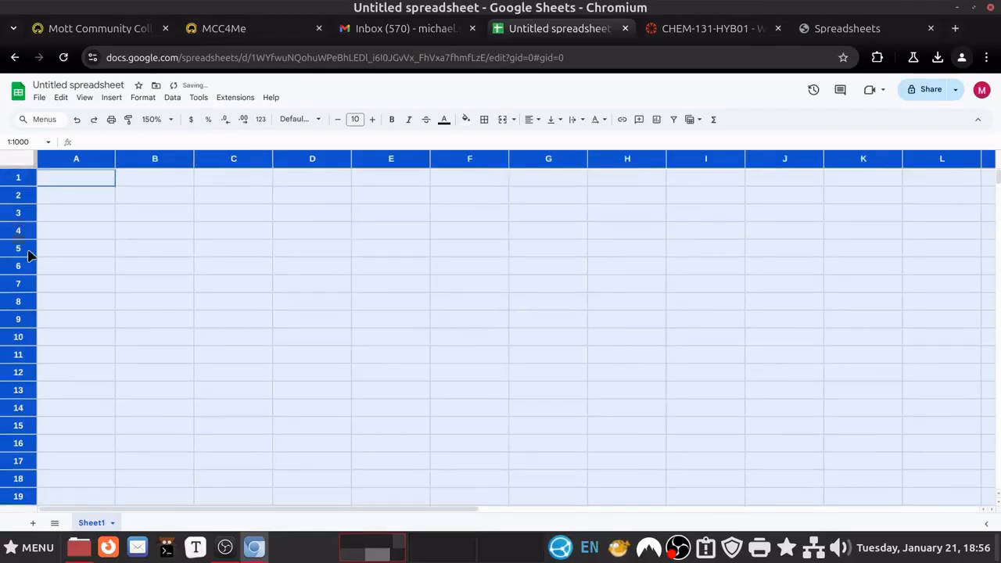
left_click(110, 289)
left_click(214, 235)
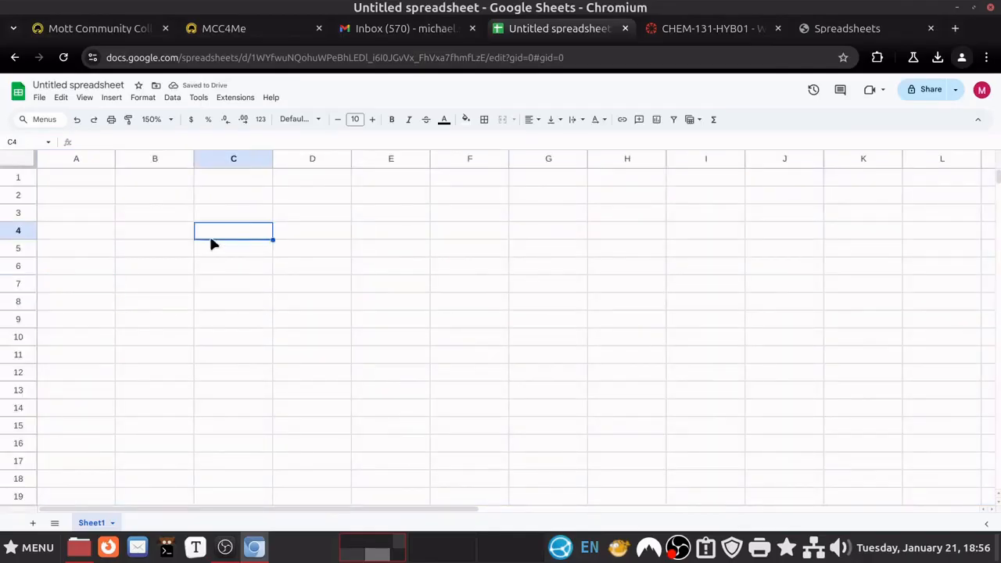
Enter the text "Word" in cell A1 and the number 25 in cell B1
left_click(113, 182)
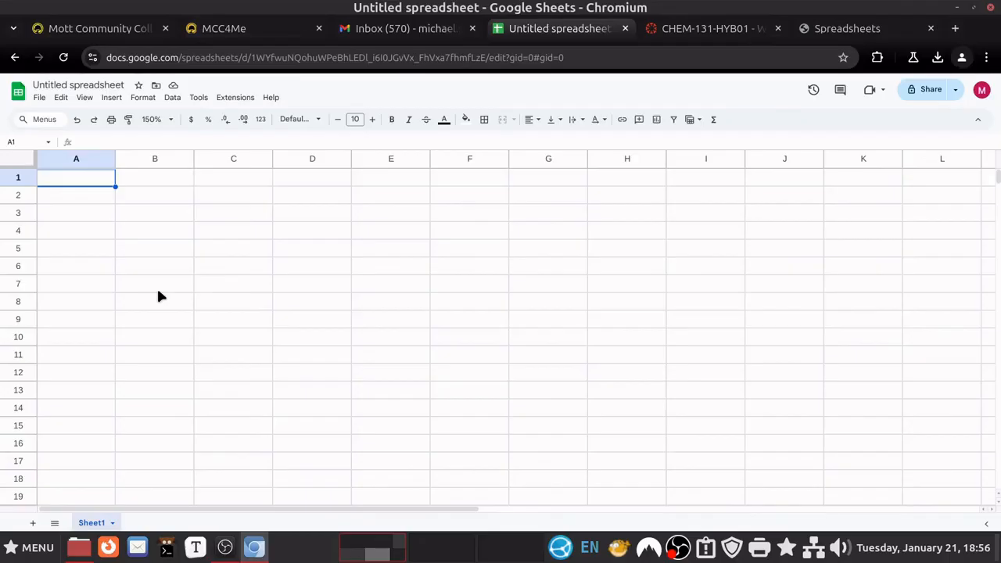
type("Word")
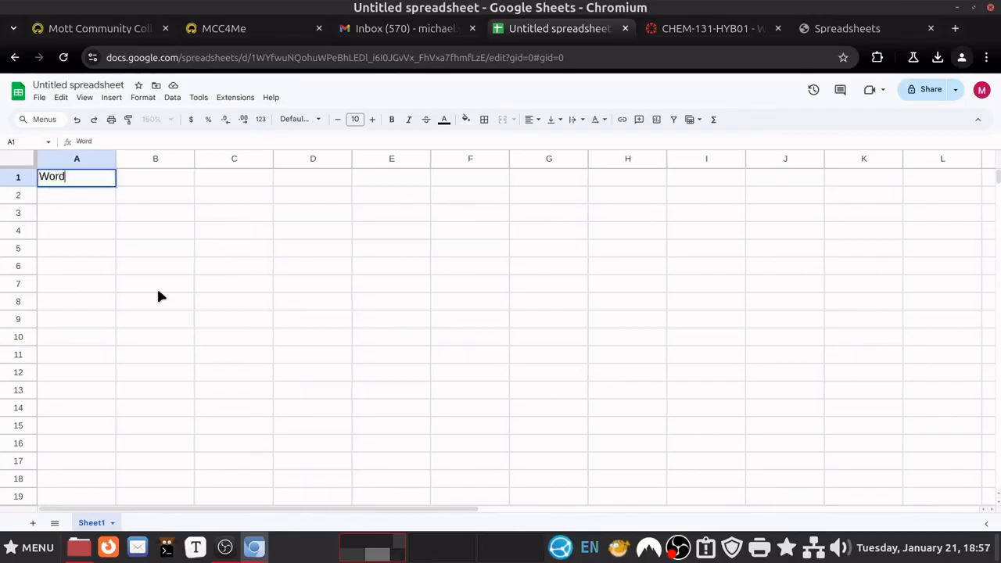
key("Return")
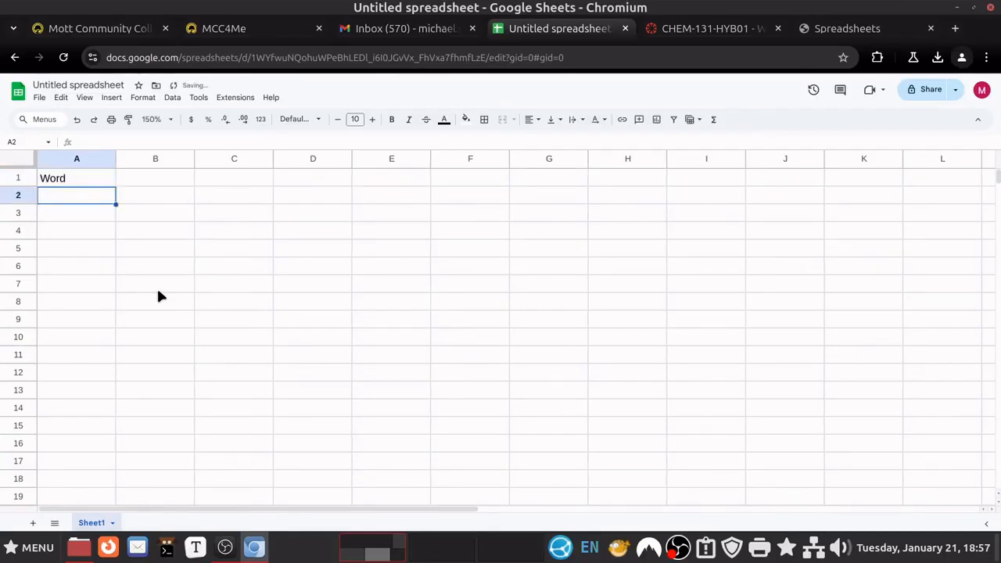
key("Right")
key("Up")
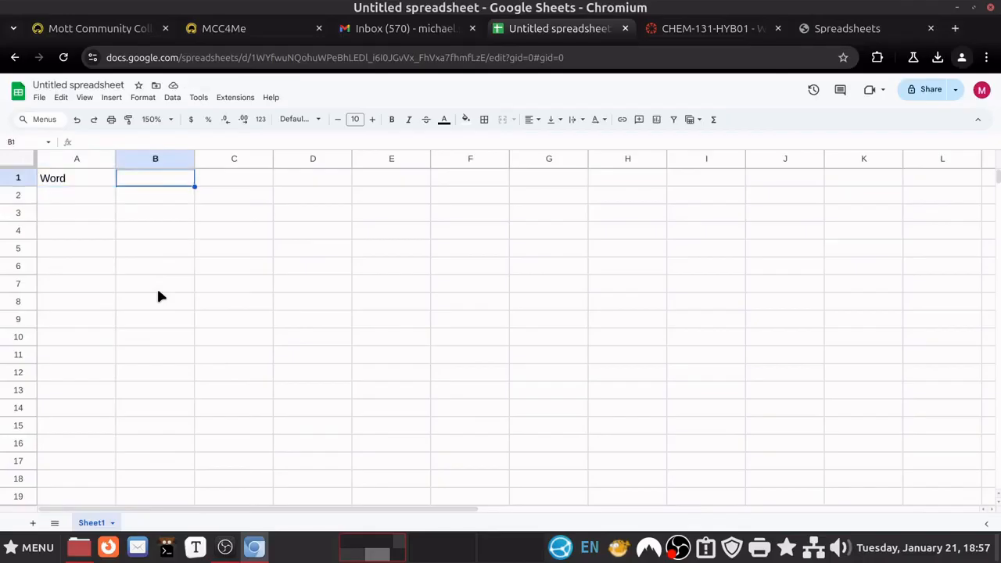
type("25")
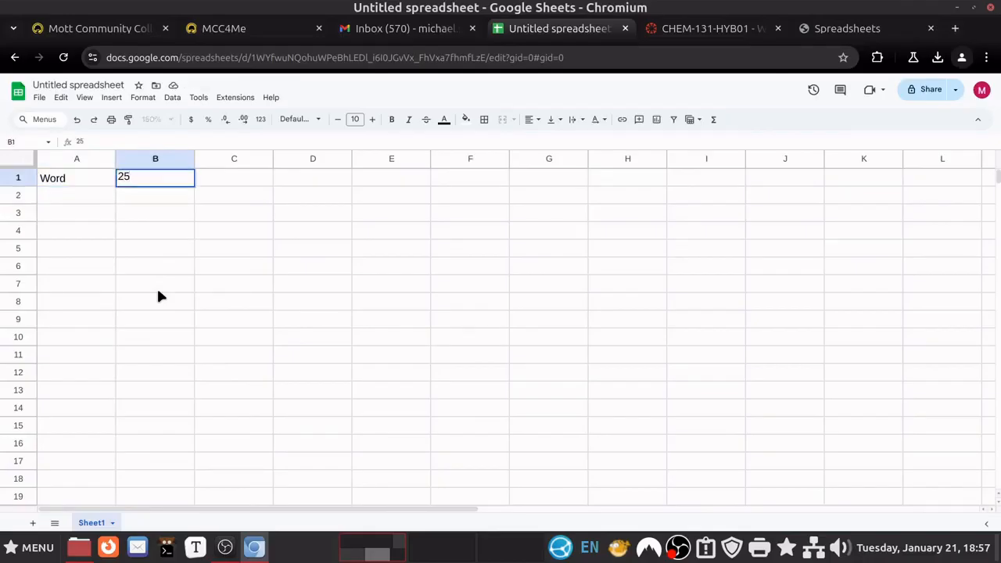
key("Return")
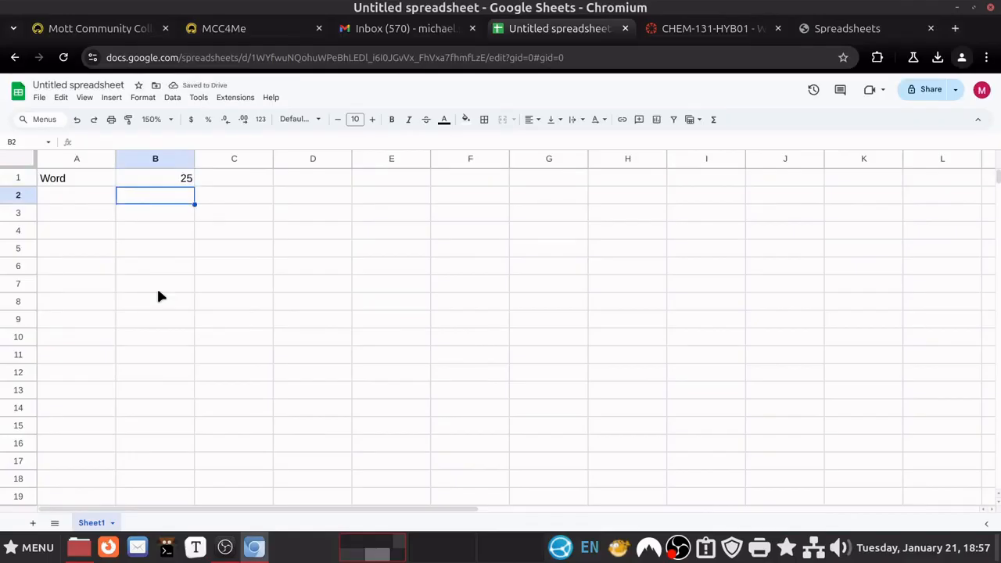
key("Left")
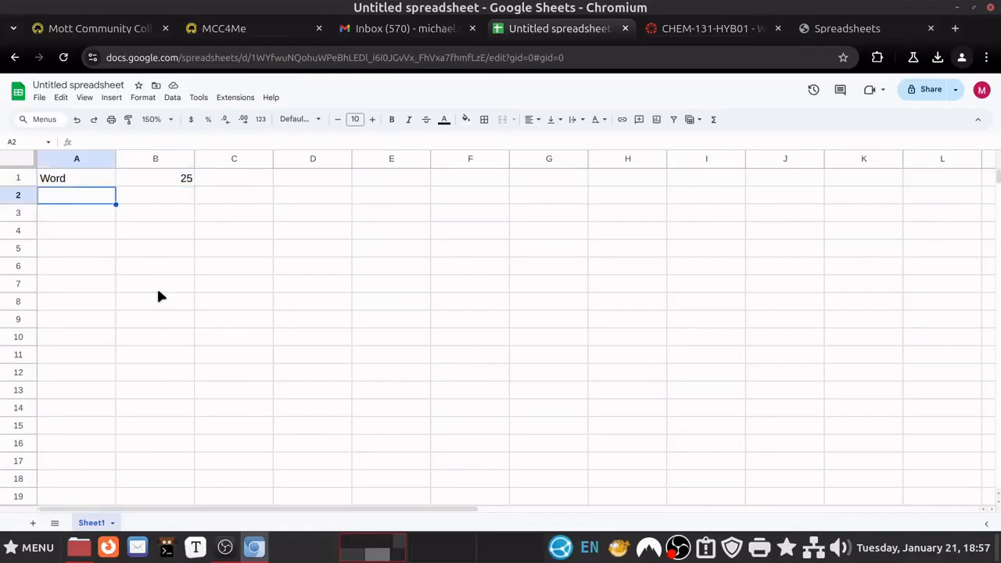
Enter the mixed number-and-unit value "13 mL" in cell C1
key("Up")
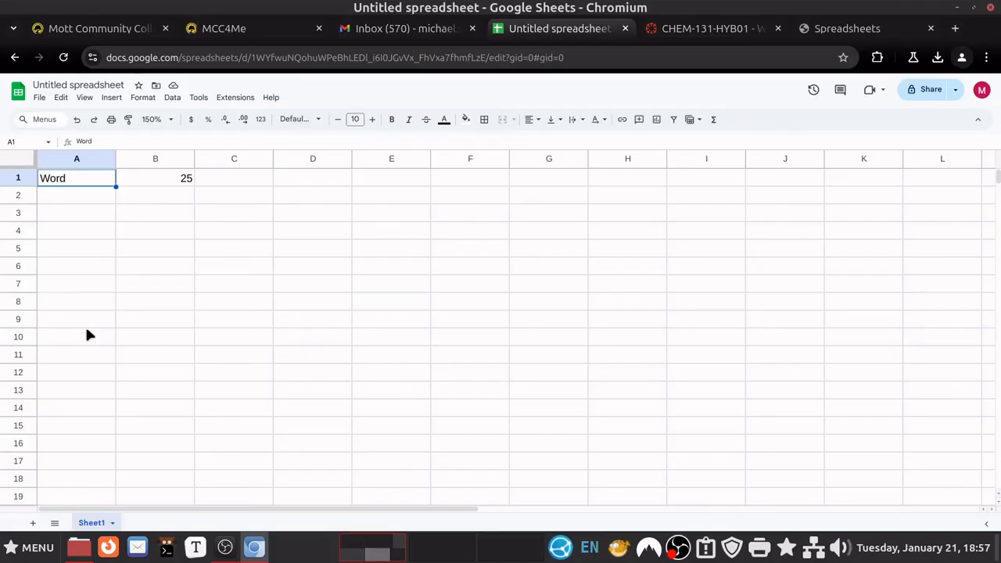
key("Right")
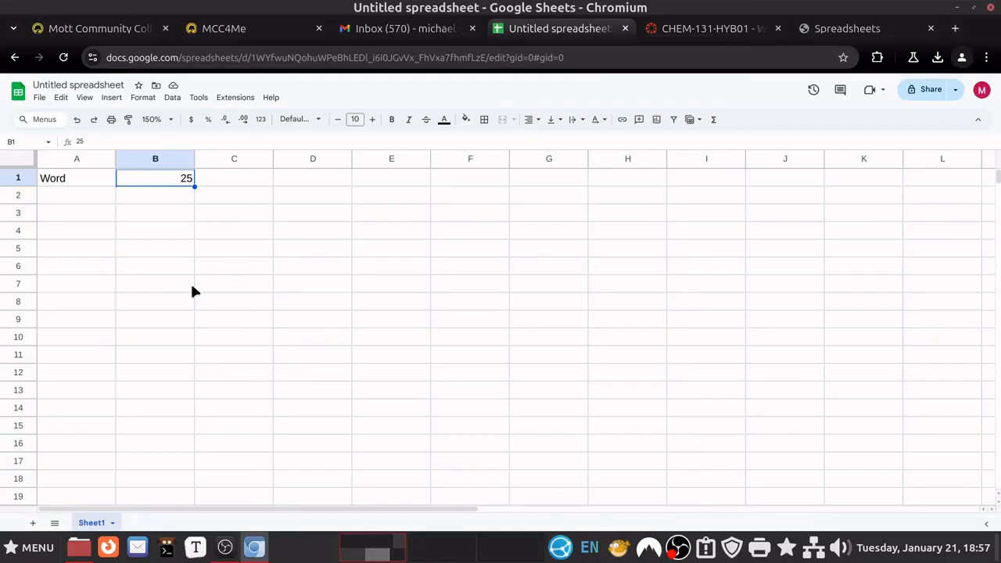
key("Right")
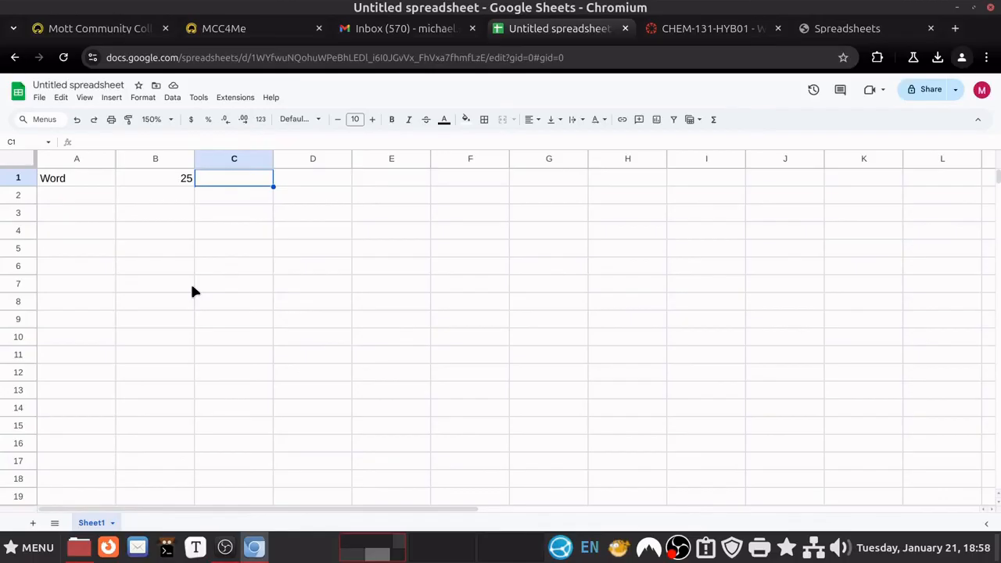
type("13")
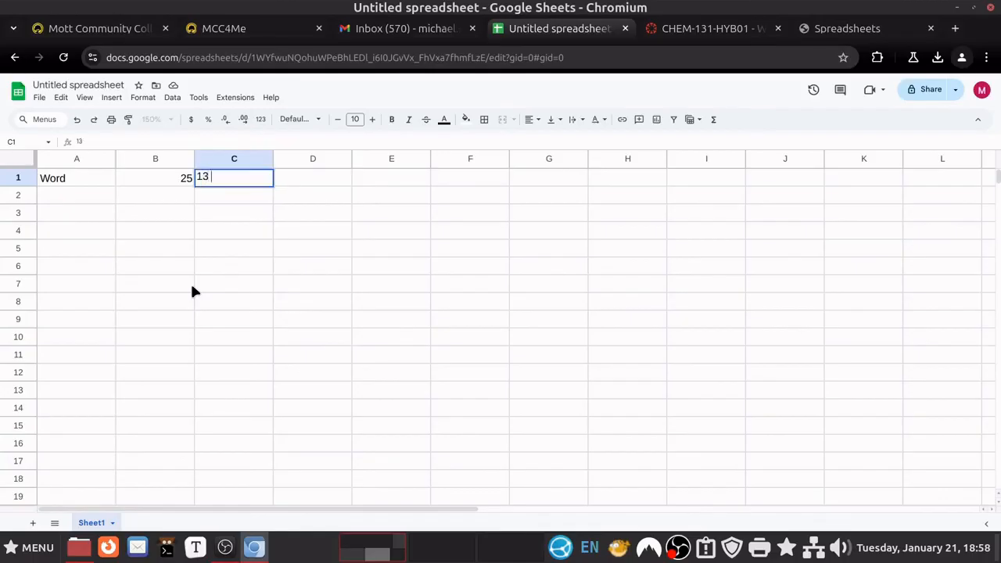
type(" mL")
key("Return")
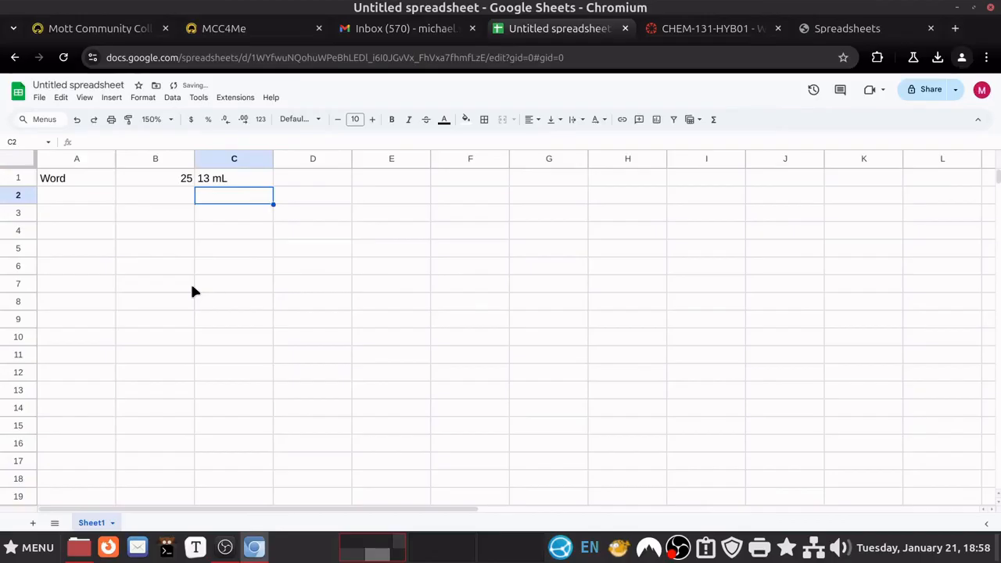
Clear the contents of cells A1 through C1
left_click(203, 182)
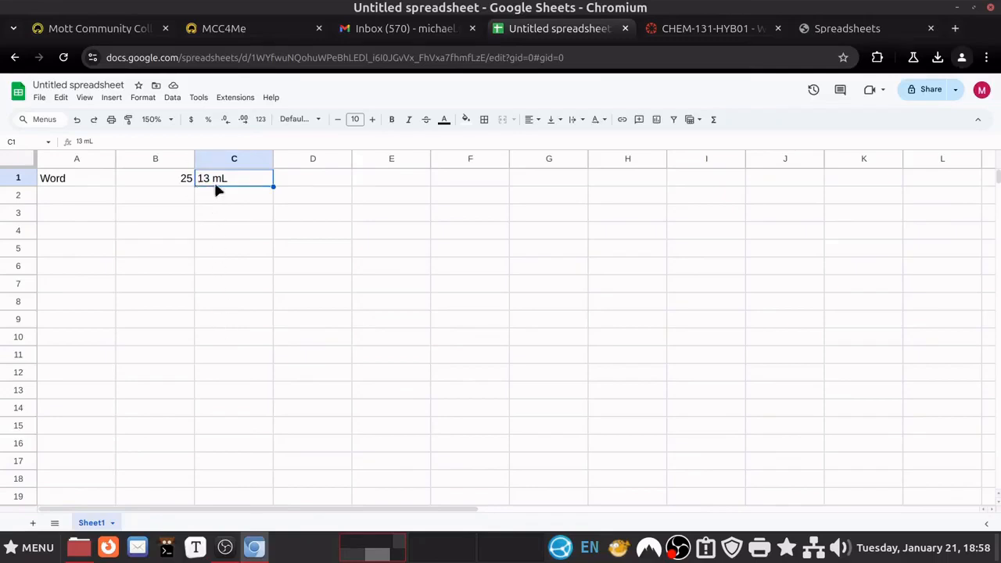
left_click(85, 180)
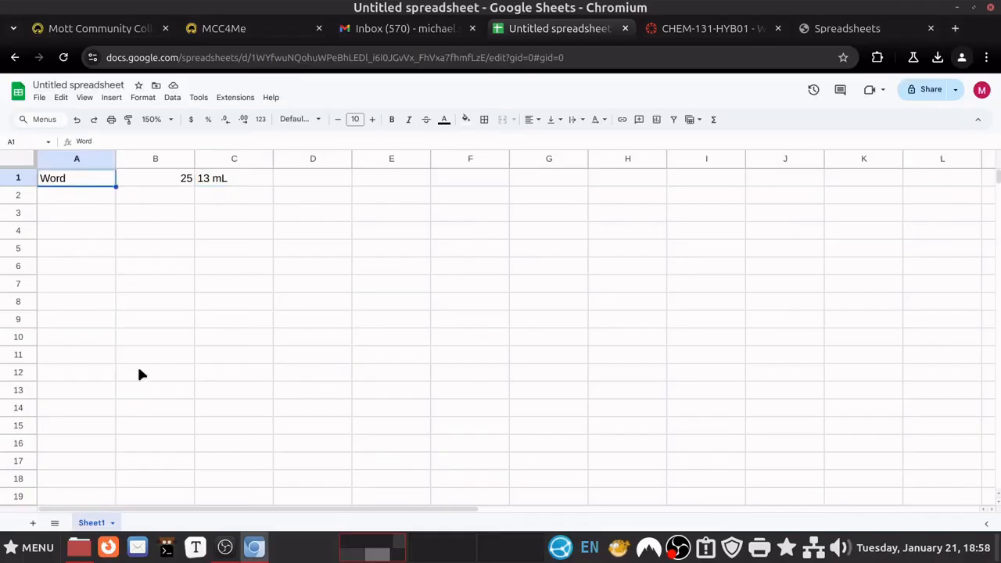
left_click(249, 178)
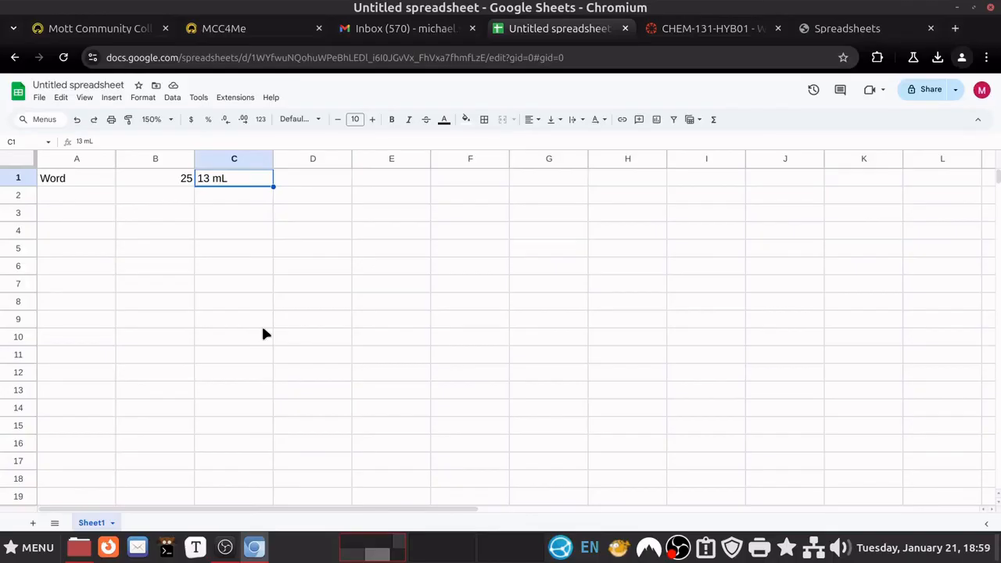
left_click(306, 181)
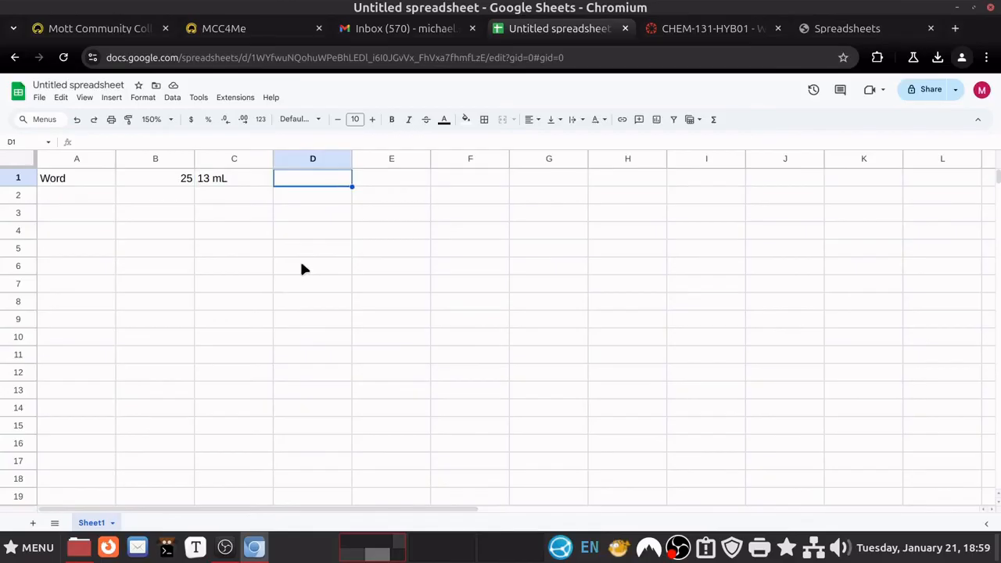
left_click_drag(255, 178, 82, 185)
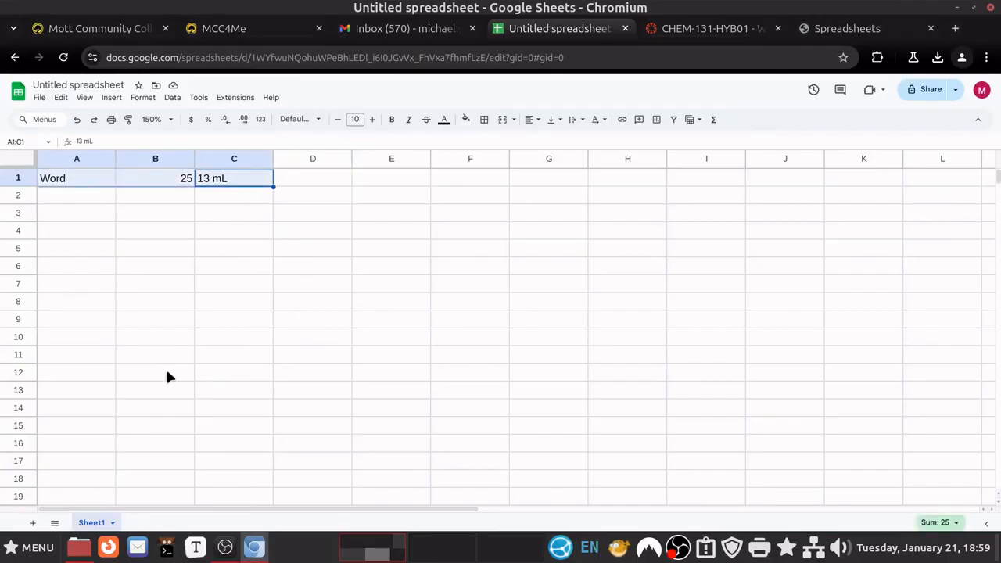
key("Delete")
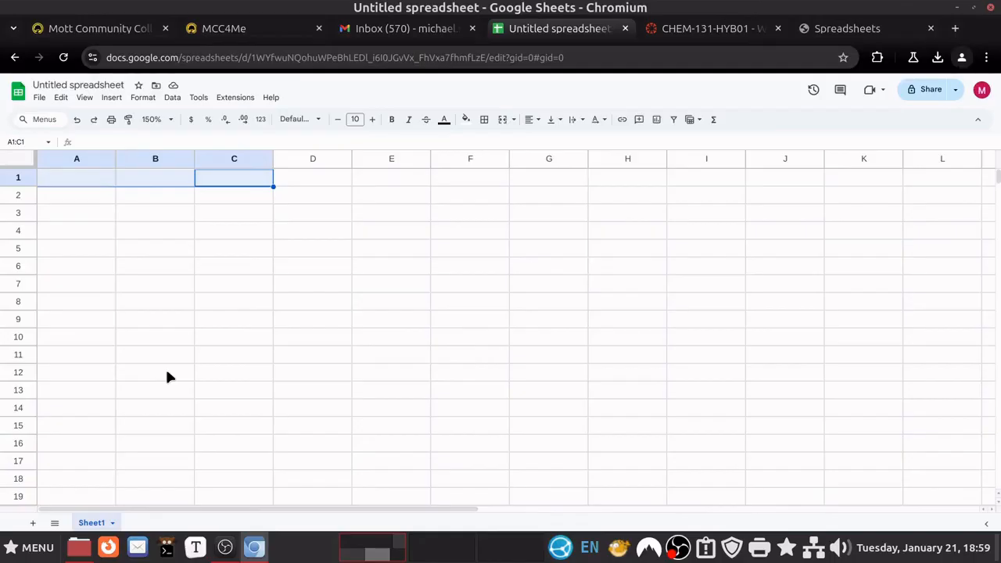
Enter the multiplication formula =12*3 in cell A1
key("Left")
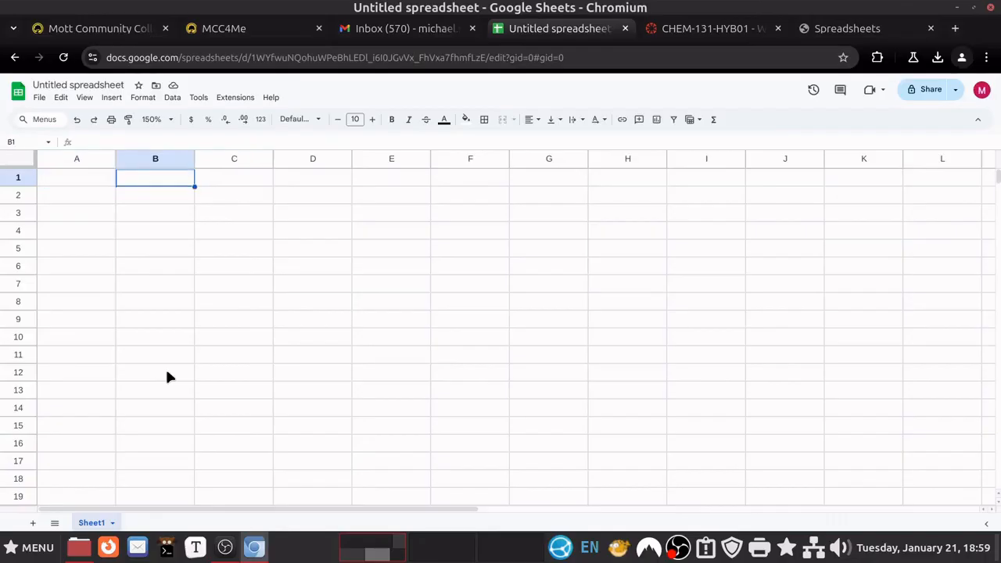
key("Left")
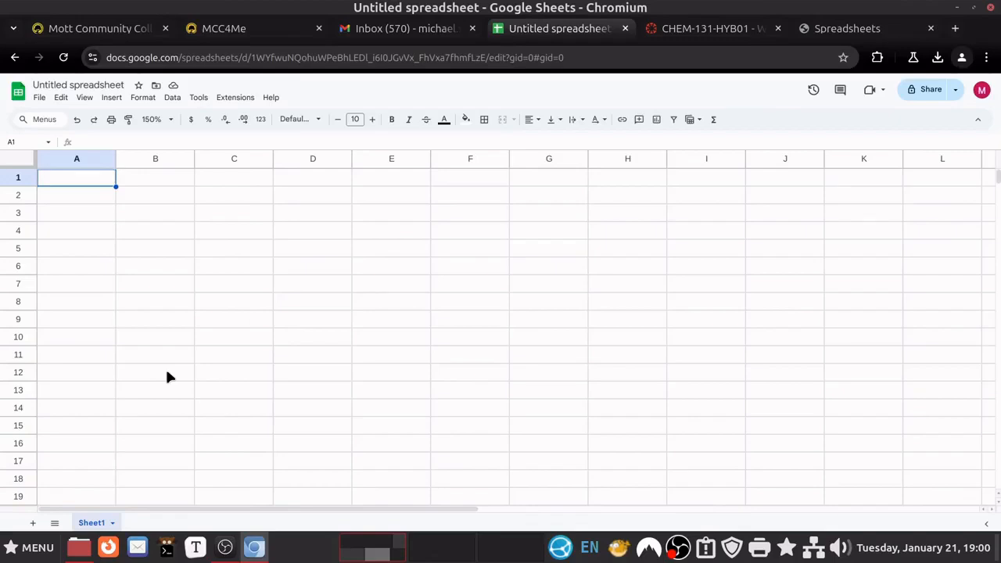
type("=")
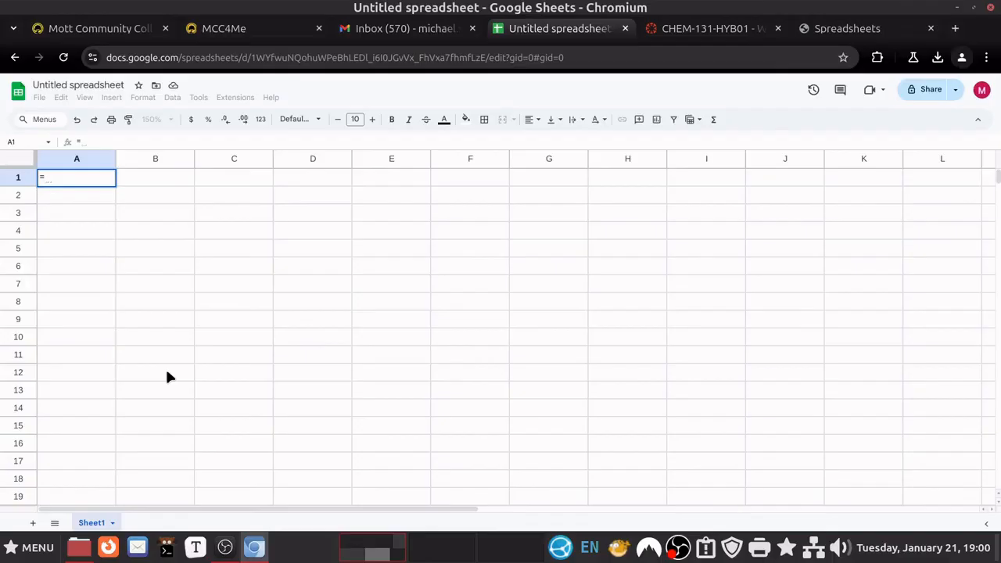
type("12")
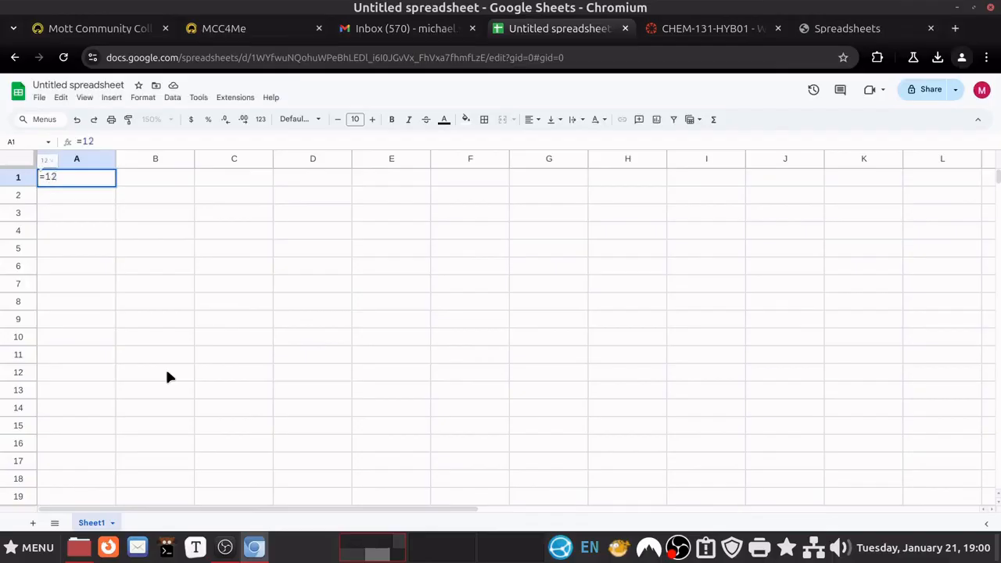
type("*3")
key("Left")
key("Return")
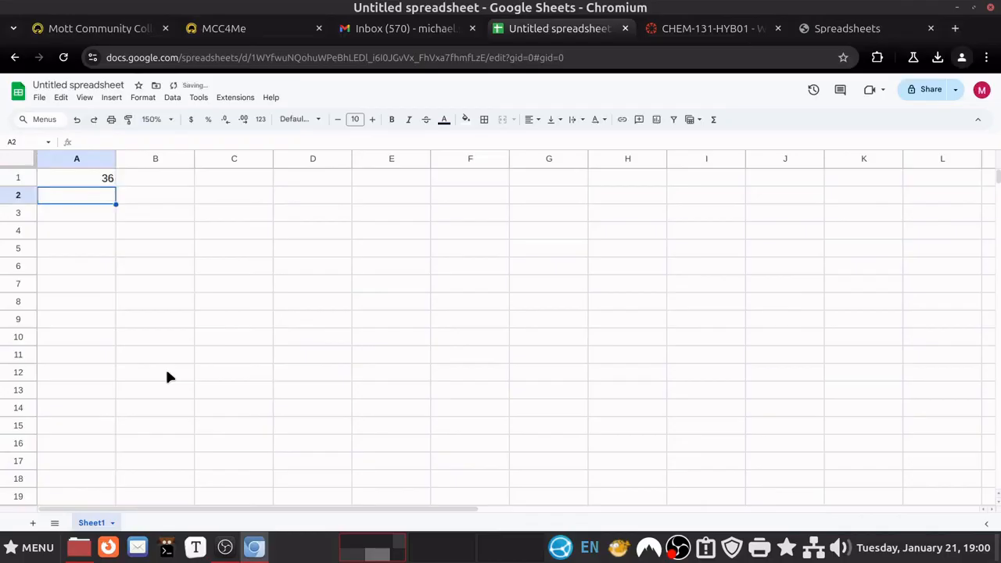
Display formulas instead of results across the sheet and examine cell A1's formula
key("Up")
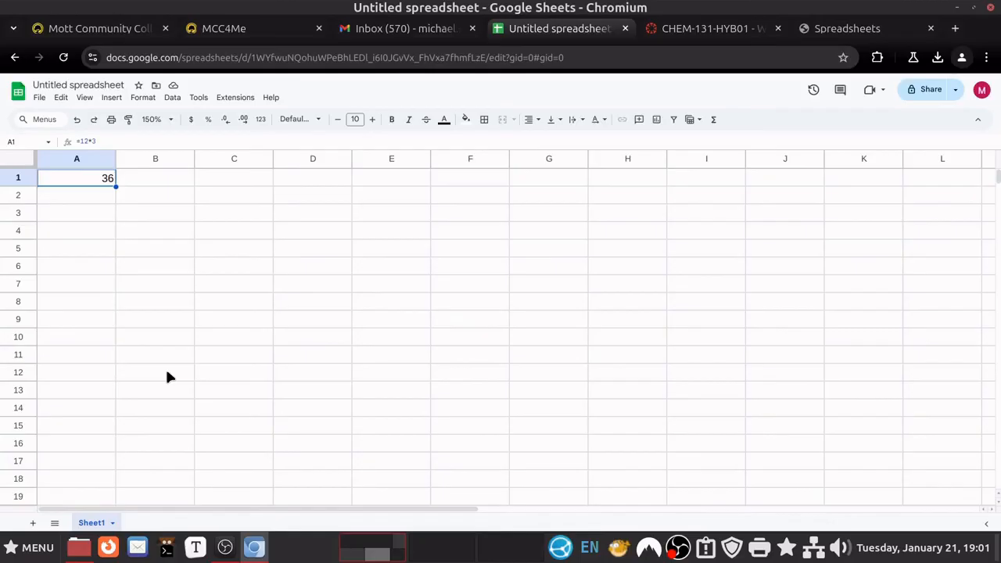
key("ctrl+grave")
key("Right")
key("Right")
key("Right")
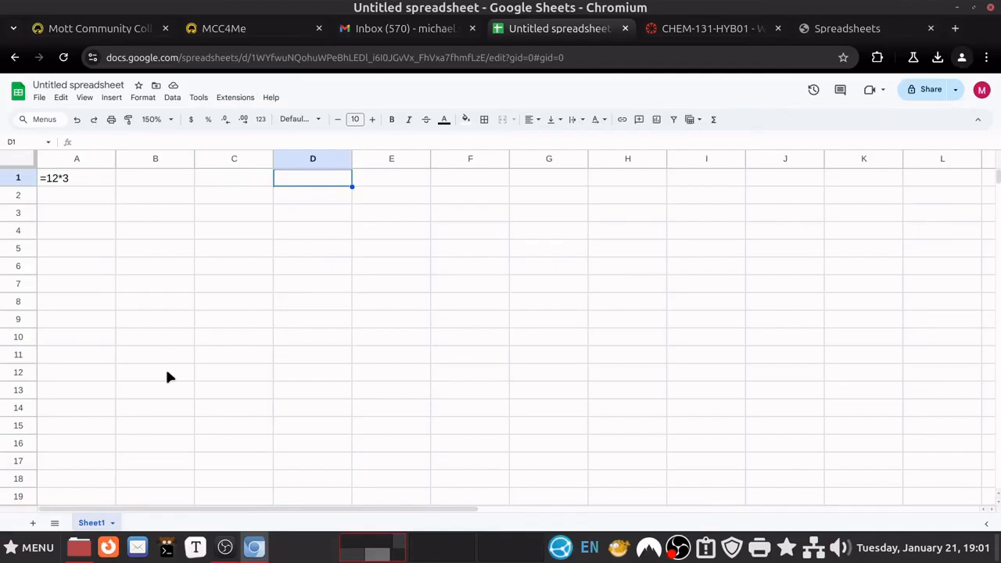
key("Left")
key("Left")
key("Left")
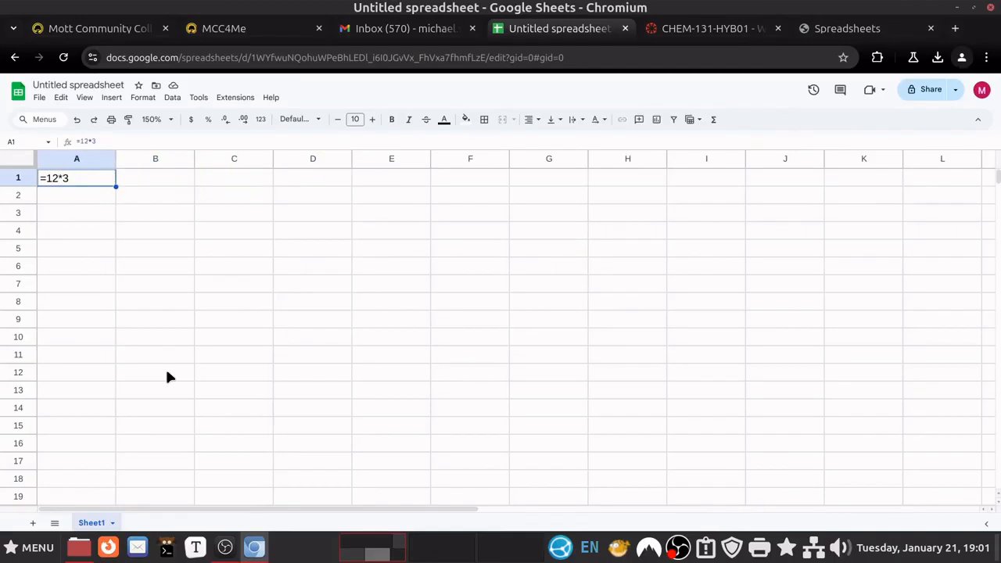
Return the sheet to showing results, and toggle the formula display on and off several times to compare both views
key("ctrl+grave")
key("Down")
key("Right")
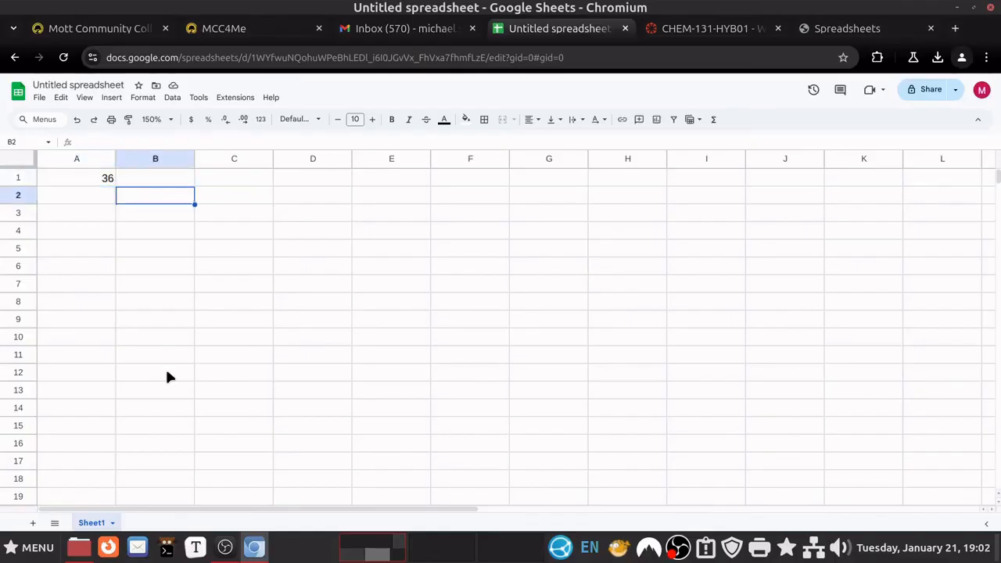
key("ctrl+grave")
key("ctrl+grave")
key("ctrl+grave")
key("ctrl+grave")
key("ctrl+grave")
key("ctrl+grave")
Delete the formula from cell A1
key("Up")
key("Left")
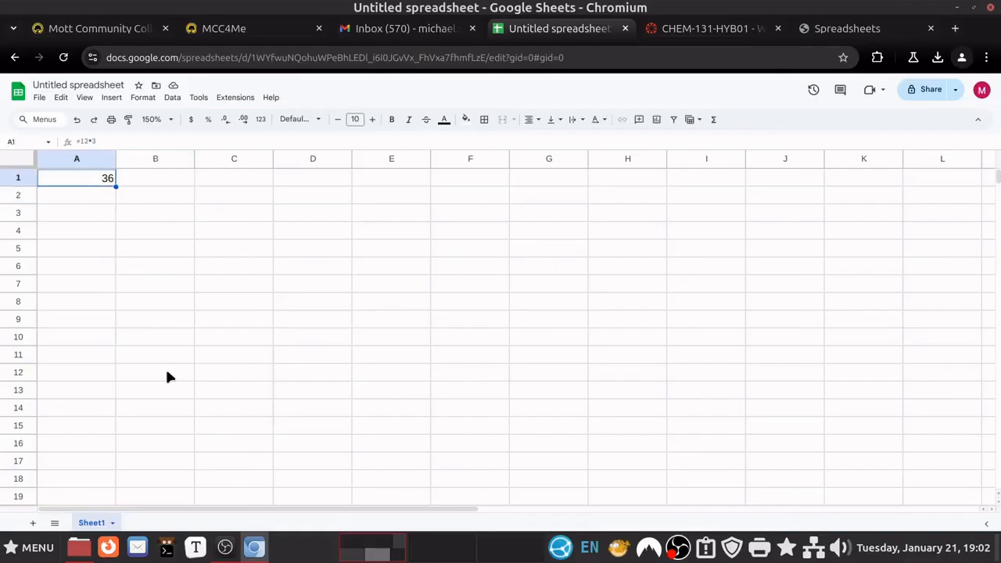
key("Delete")
Review the order-of-operations formula examples and the cell formatting section on the Spreadsheets lab page
left_click(868, 33)
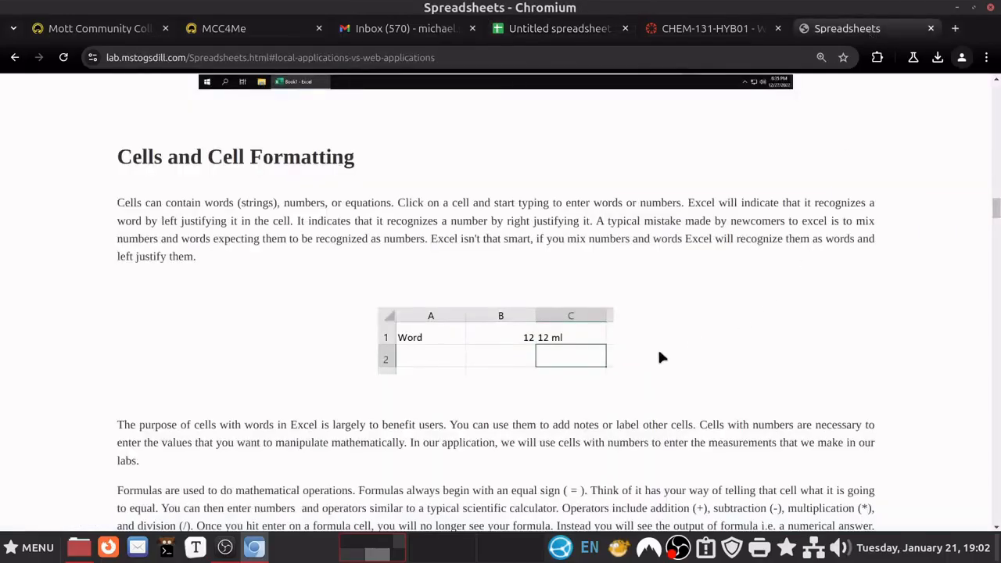
scroll(659, 357, "down", 7)
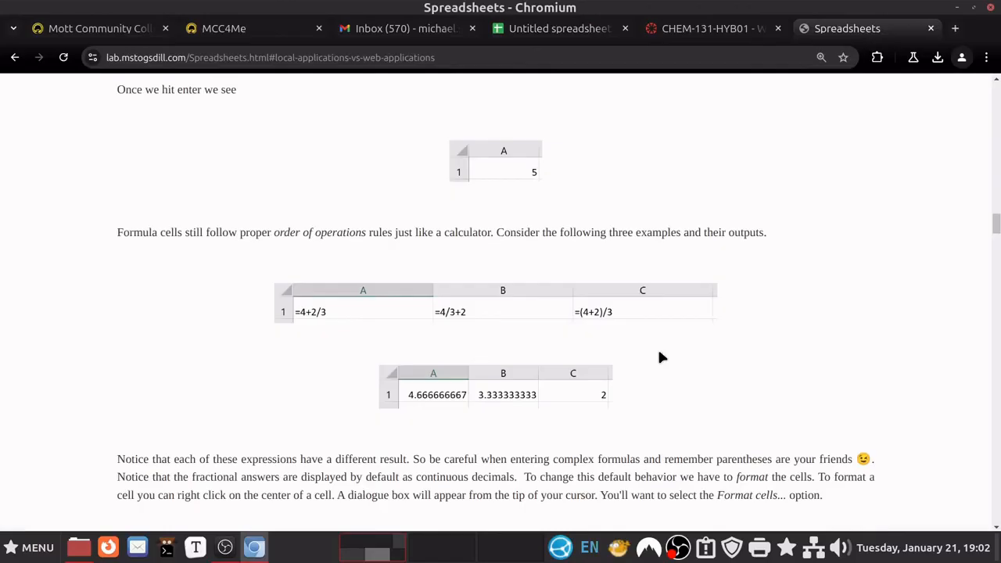
scroll(659, 357, "down", 1)
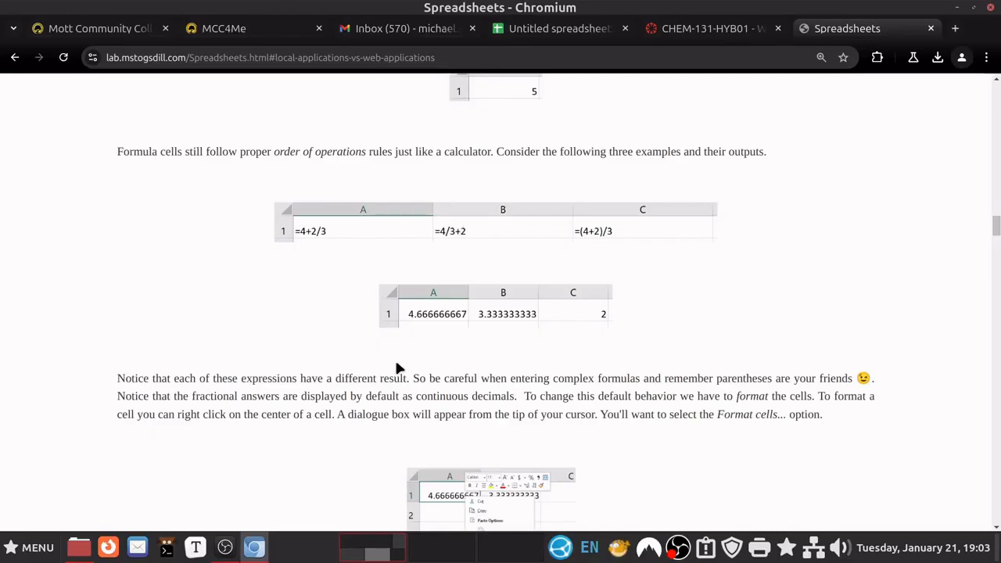
scroll(397, 367, "down", 5)
scroll(397, 368, "up", 3)
scroll(394, 358, "down", 2)
Return to the untitled spreadsheet and enter the division formula =1/3 in cell A1
left_click(523, 31)
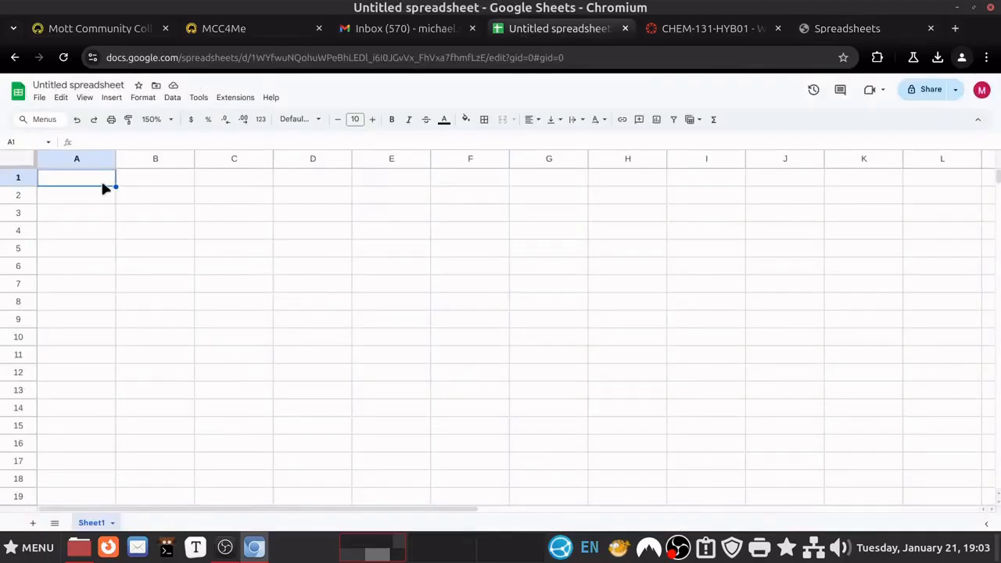
type("=1/3")
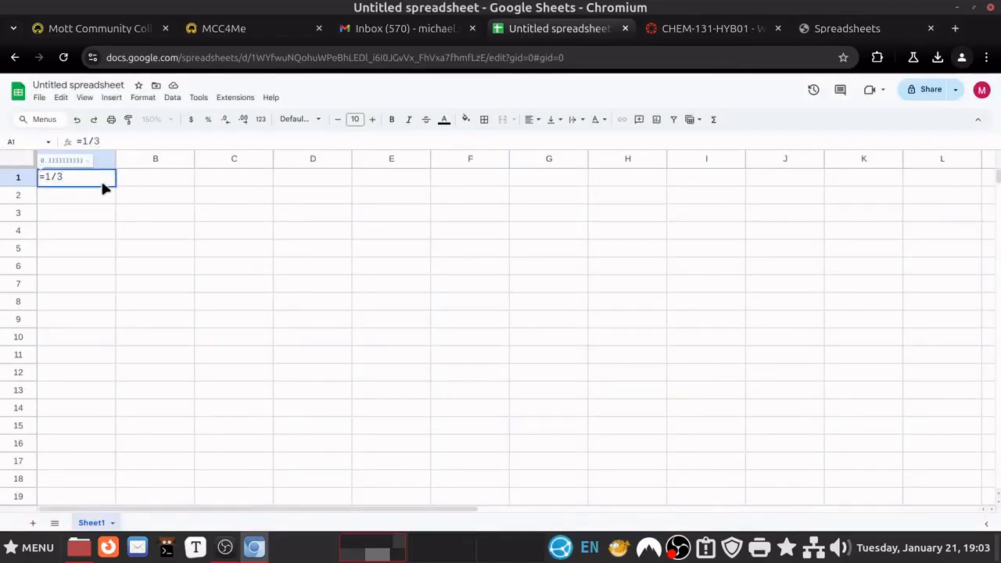
key("Return")
Apply the custom number format #,##0.0000 to cell A1 to show four decimal places
left_click(102, 185)
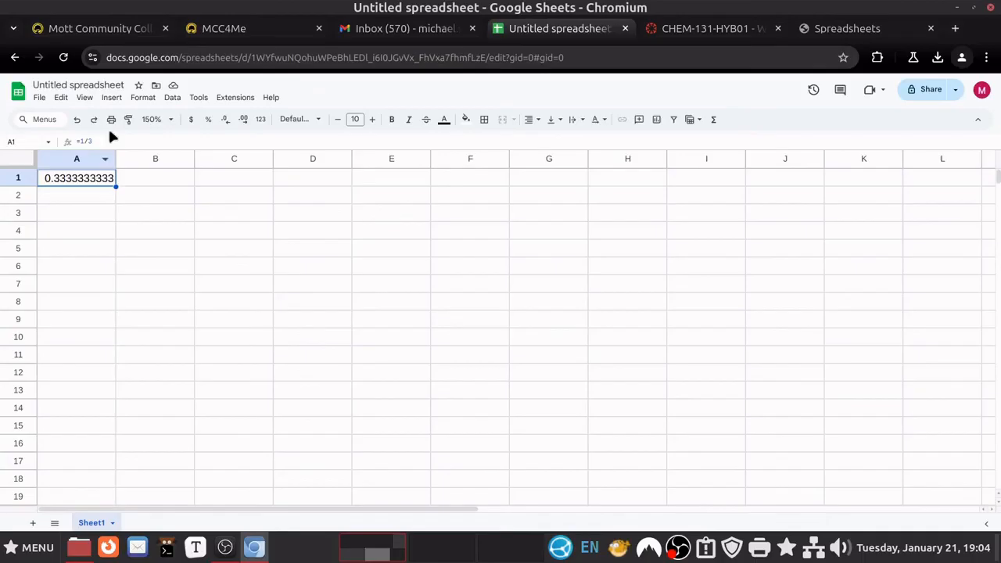
left_click(141, 104)
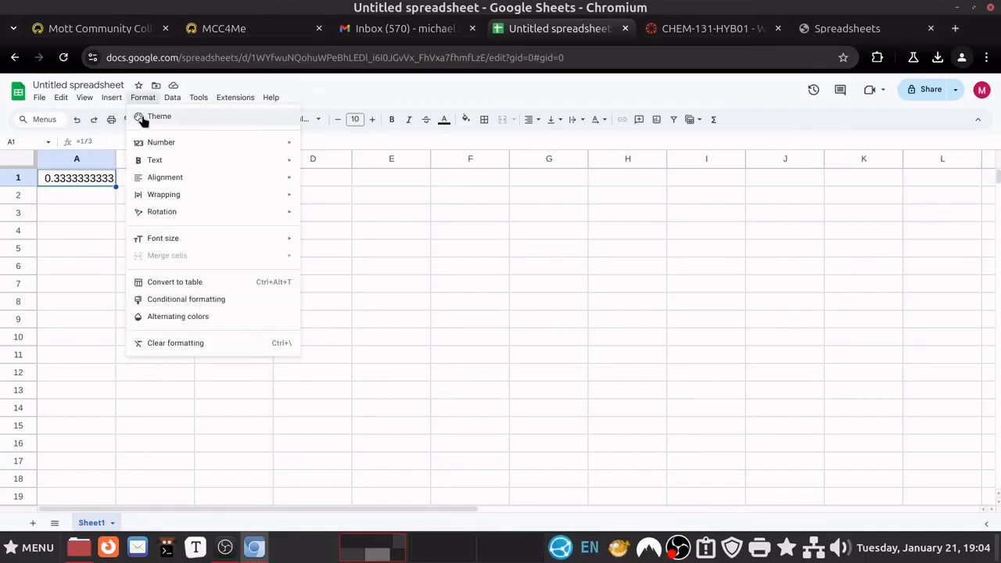
mouse_move(153, 146)
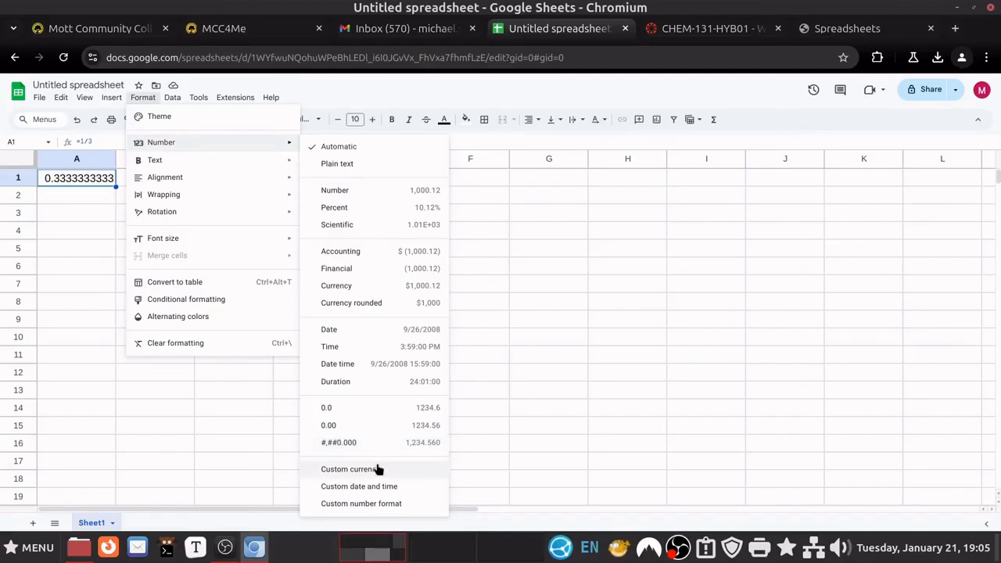
left_click(376, 505)
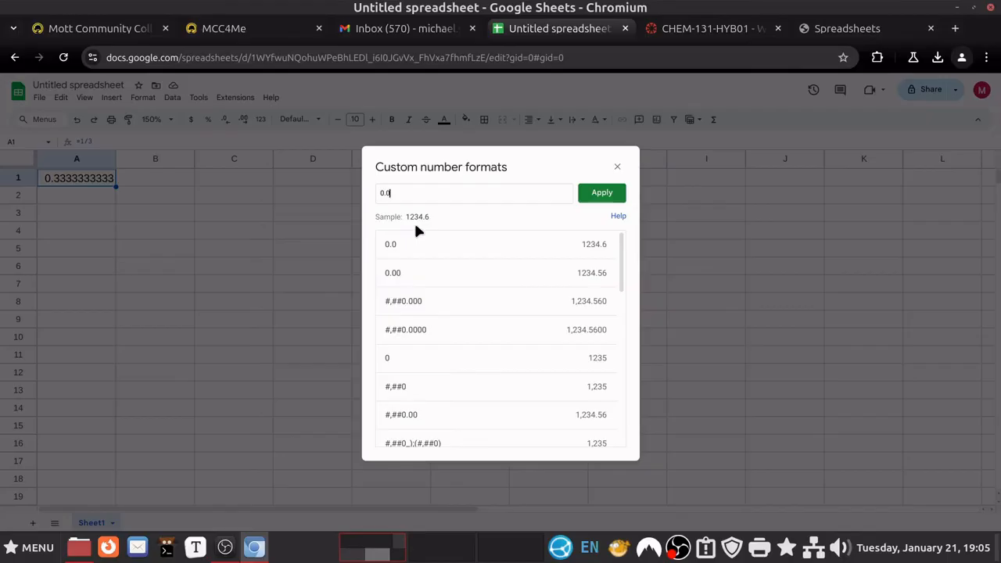
type("000")
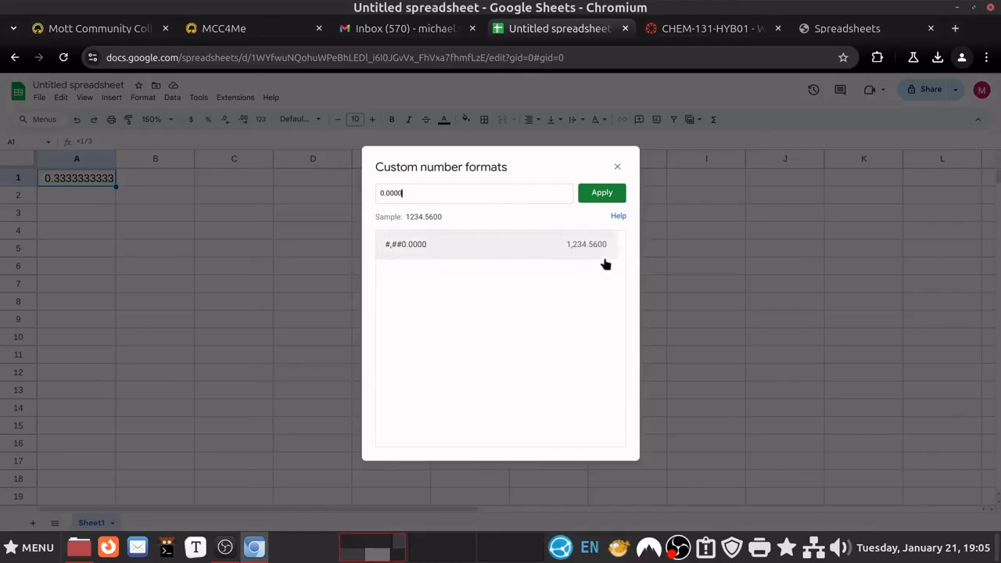
left_click(493, 249)
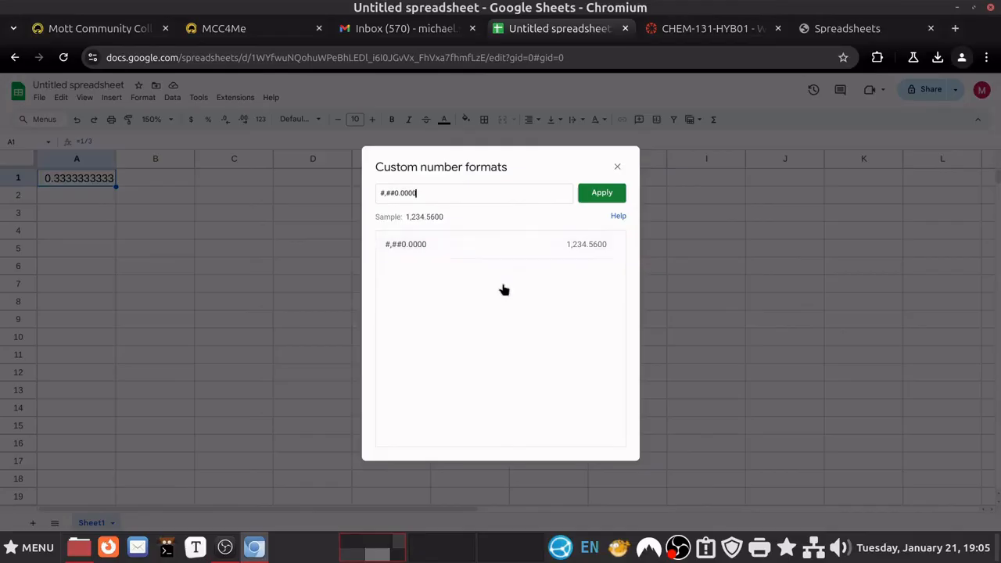
left_click(599, 194)
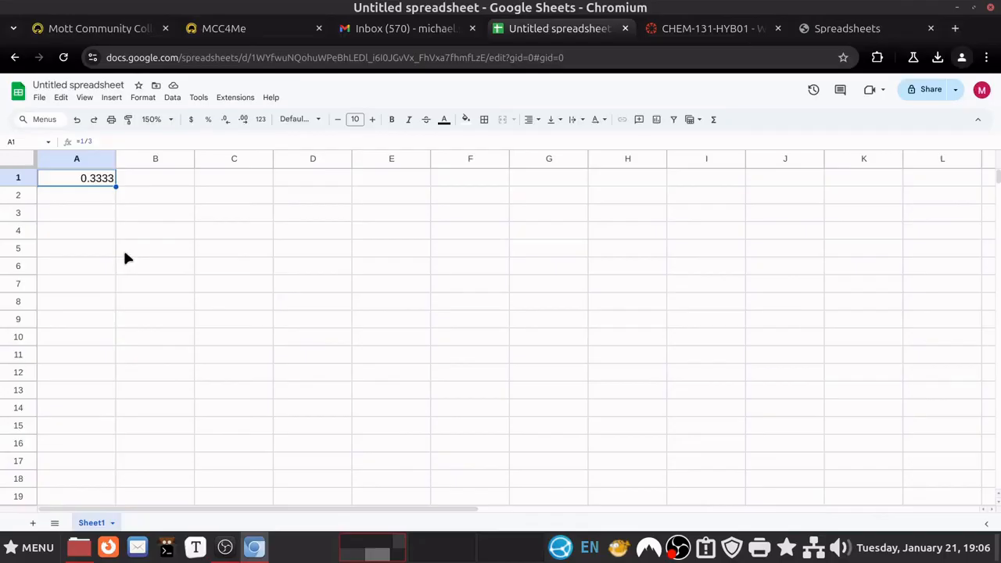
Replace the formula in cell A1 with the division formula =1/6
key("Delete")
double_click(97, 180)
type("=")
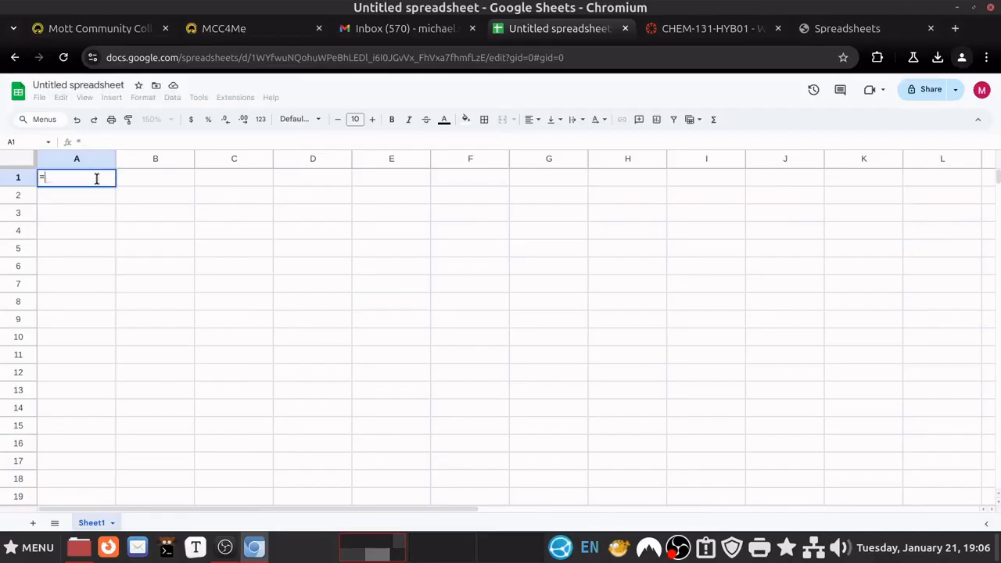
type("1/6")
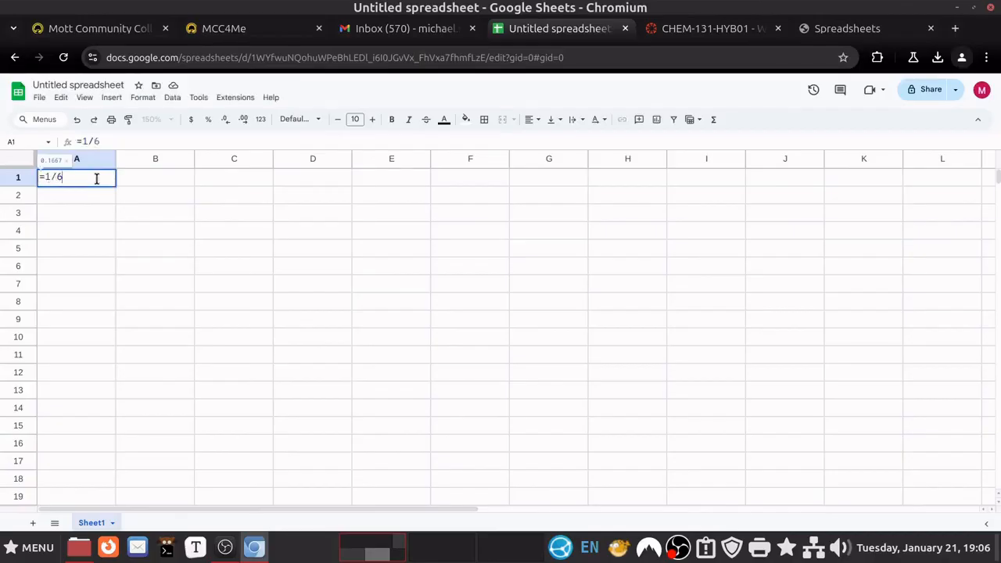
key("Return")
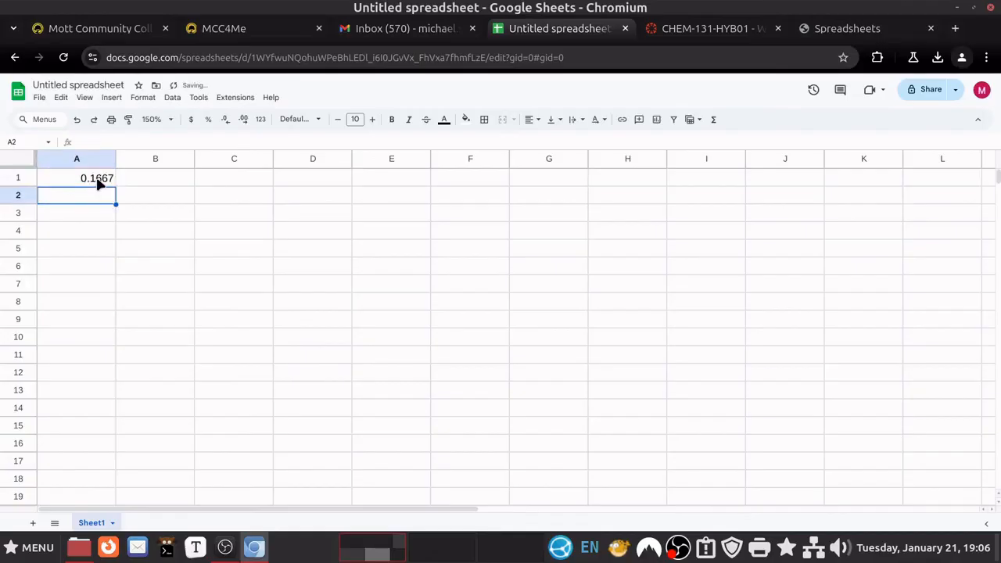
left_click(99, 181)
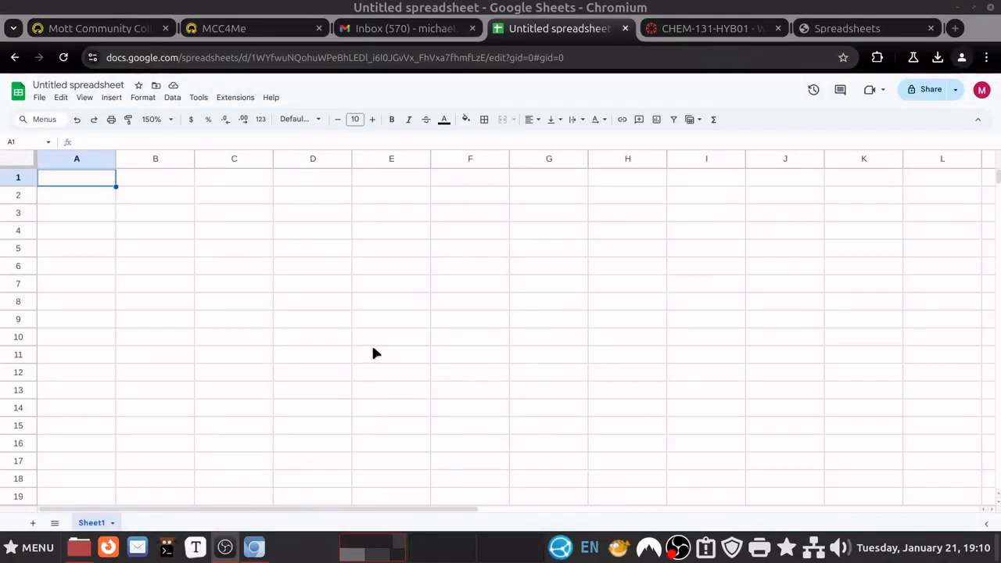
Review the scientific formatting section on the Spreadsheets lab page, examining the two exponential notation examples, 1.00e-5 and 1.00*10^-5
left_click(841, 32)
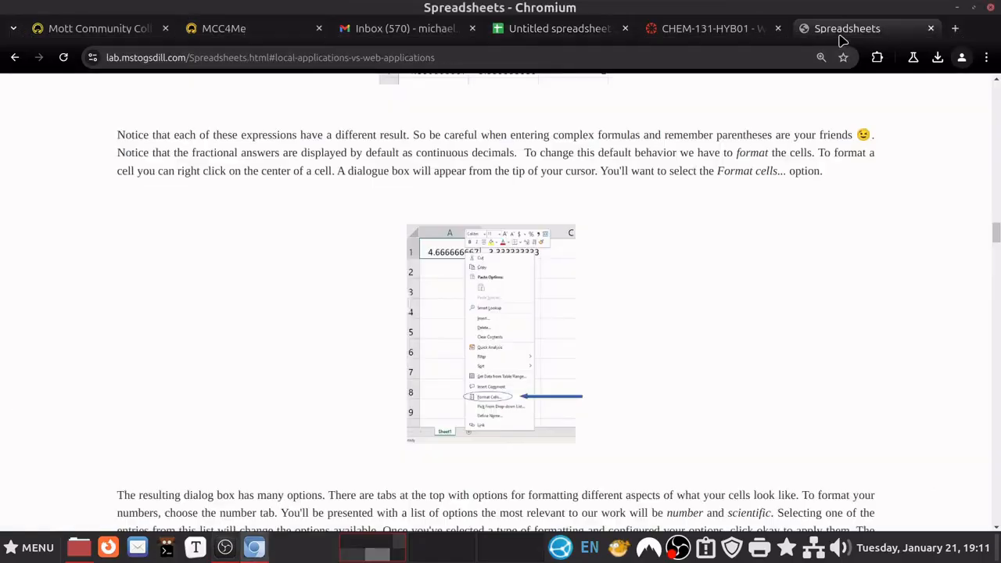
scroll(694, 378, "down", 15)
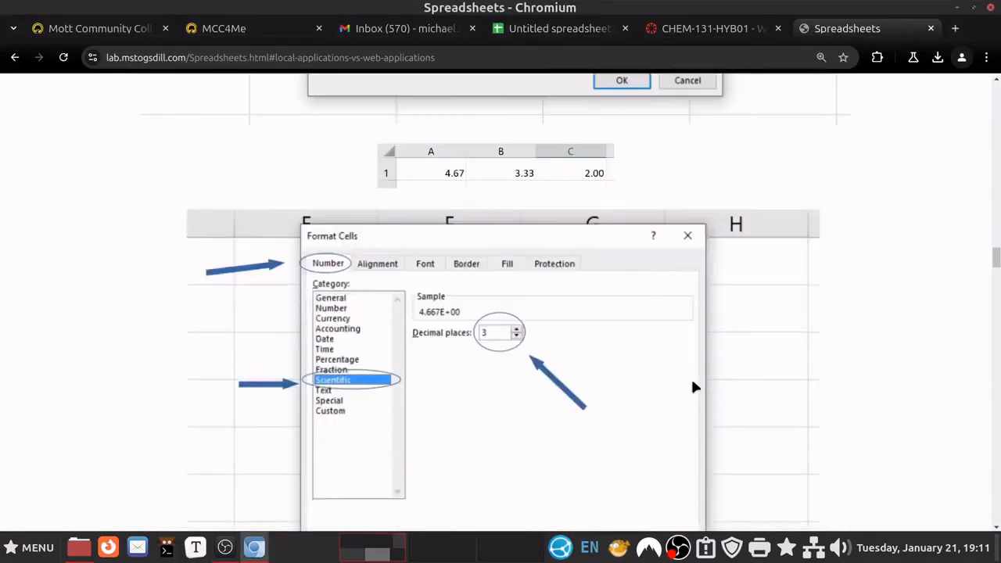
scroll(693, 386, "down", 3)
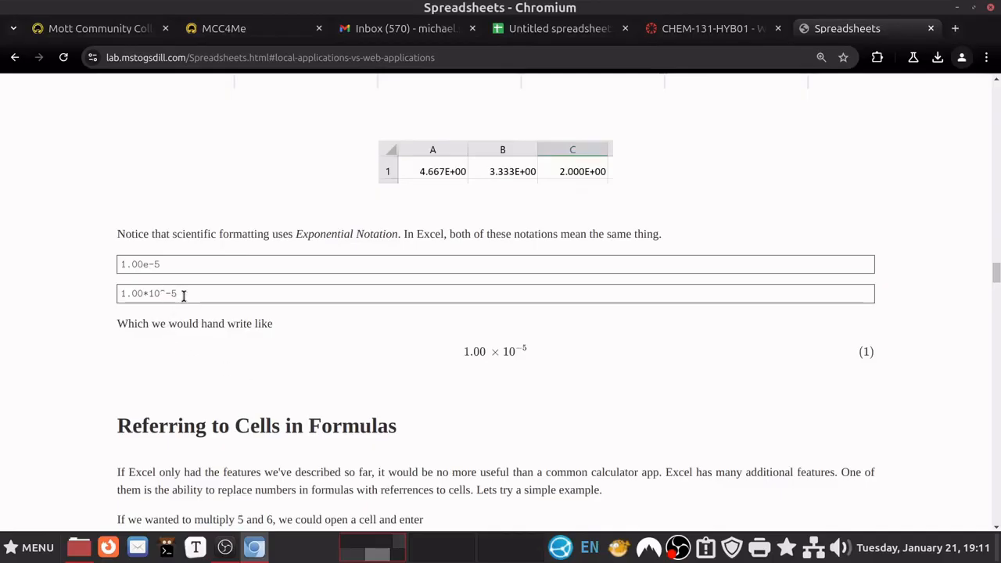
left_click_drag(179, 294, 117, 296)
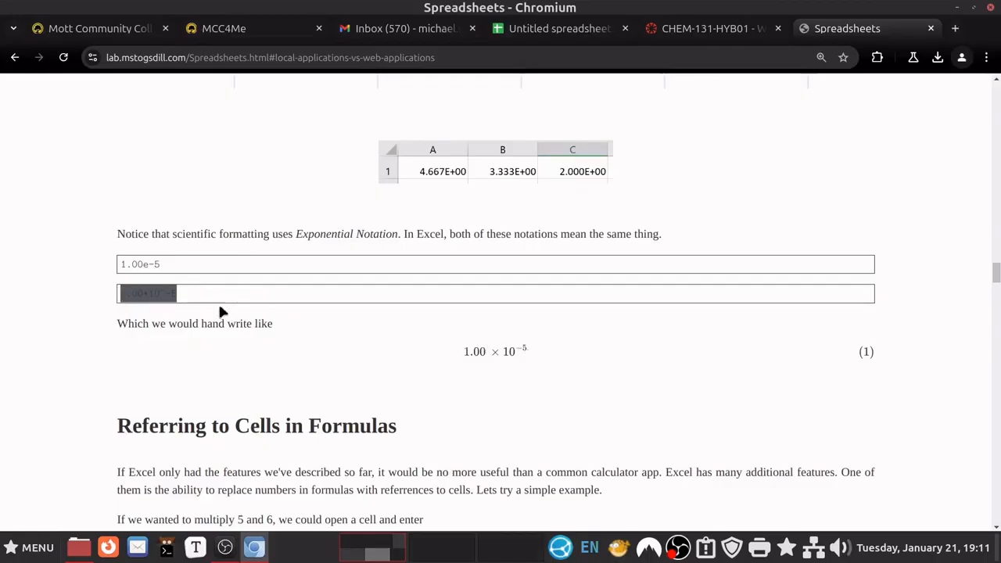
left_click(188, 295)
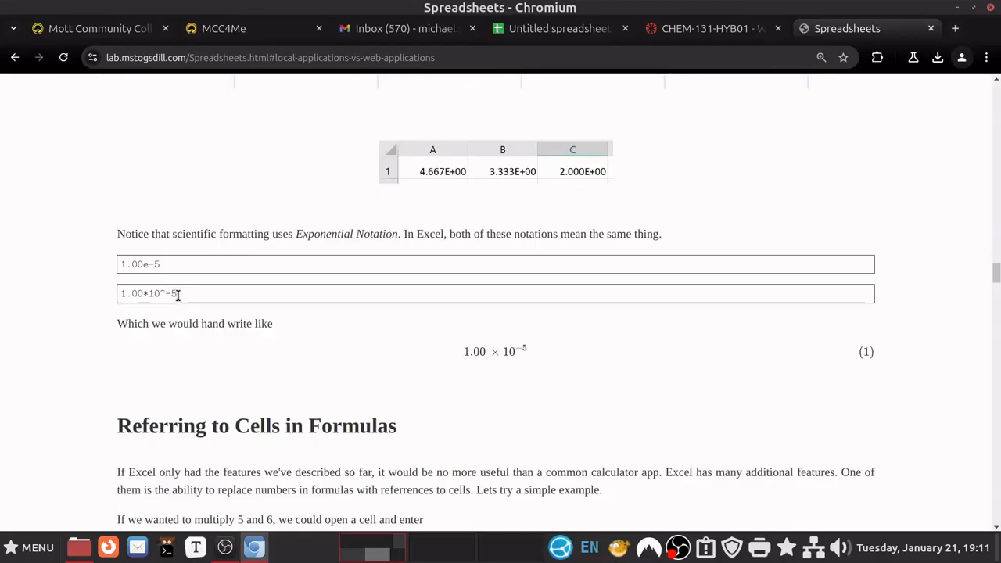
left_click_drag(176, 292, 113, 295)
left_click(94, 344)
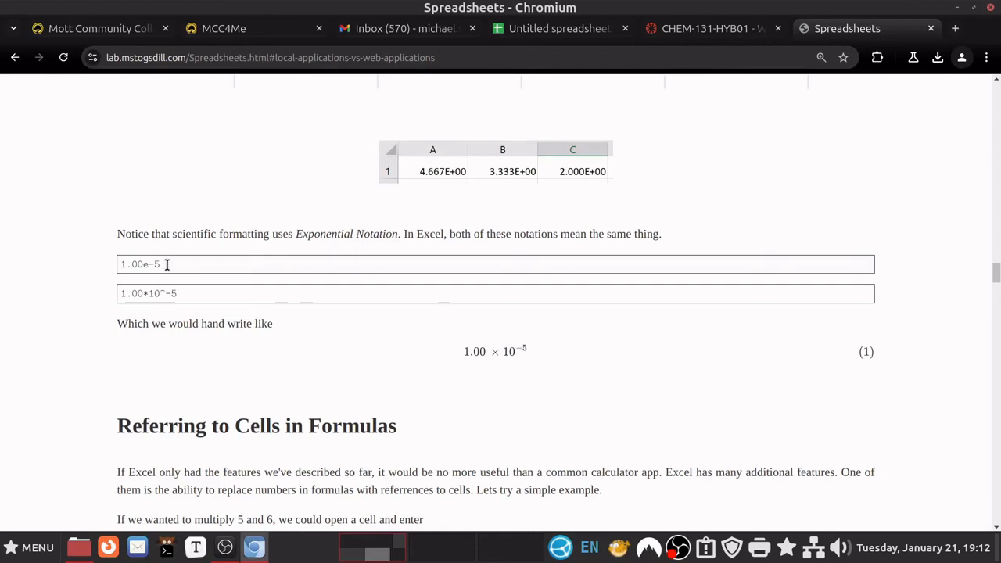
left_click_drag(163, 265, 125, 264)
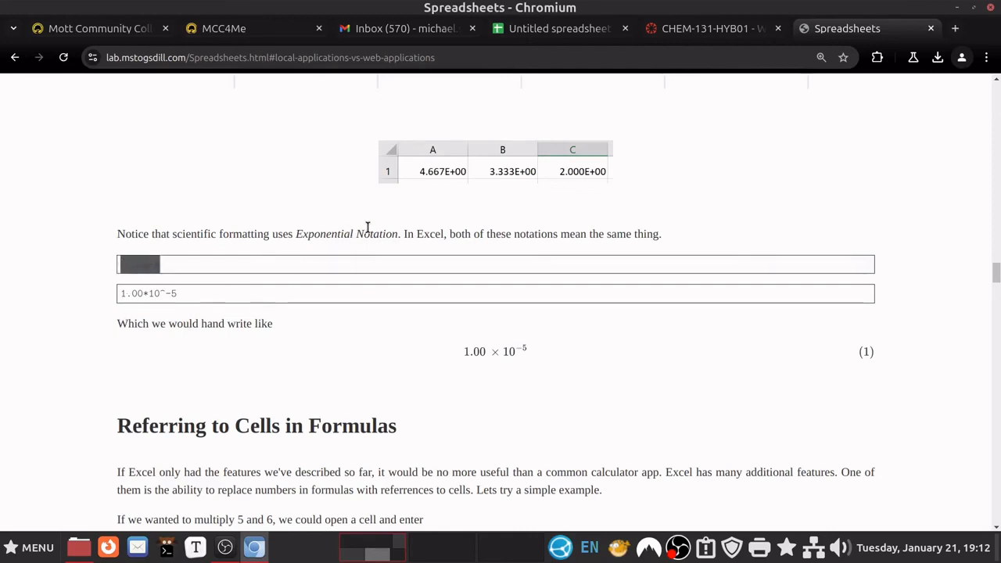
left_click(346, 253)
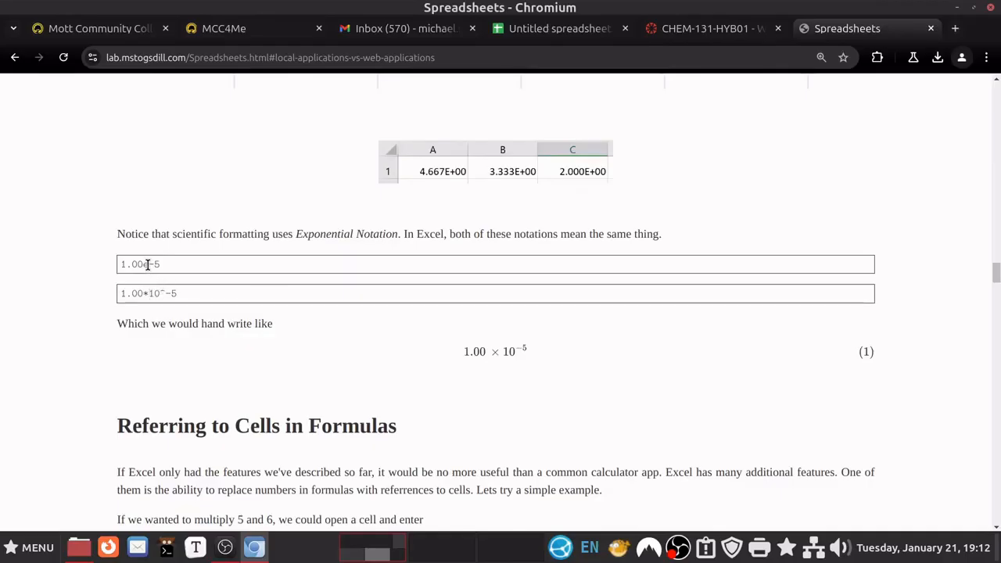
left_click_drag(141, 264, 151, 264)
left_click(173, 235)
Return to the untitled spreadsheet and enter 6.022e23 in cell A1
left_click(541, 31)
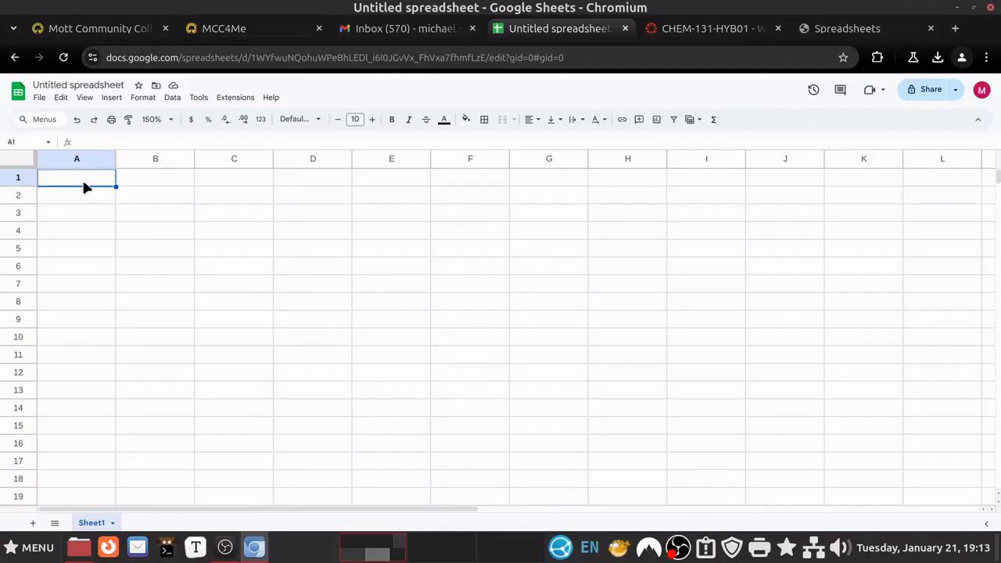
type("6.02")
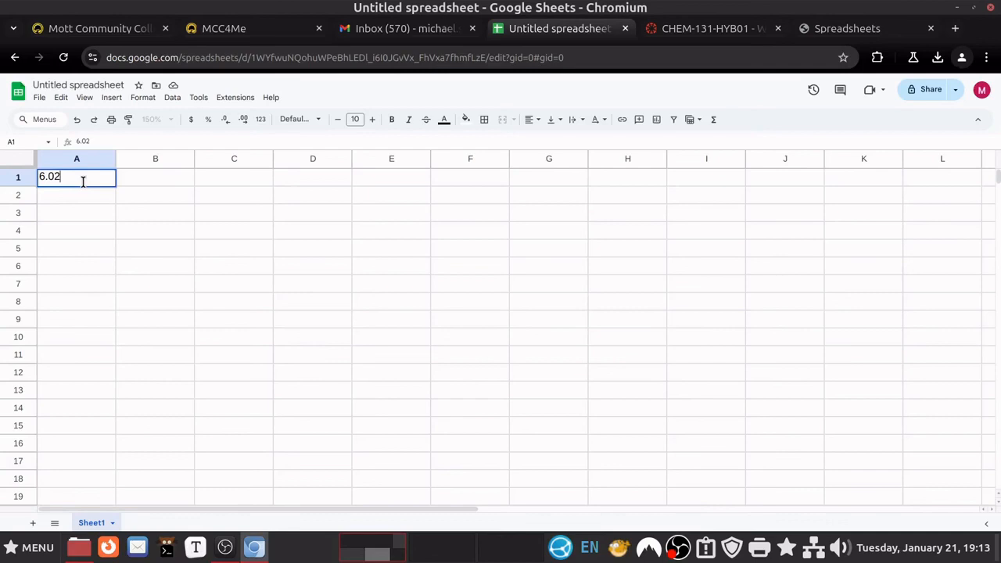
type("2e23")
key("Return")
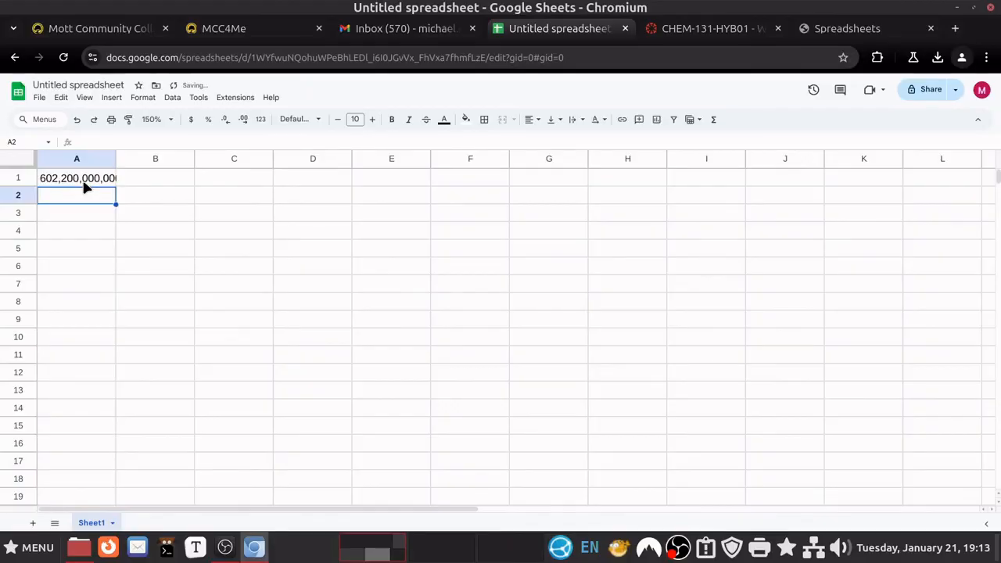
Widen column A to about three times its width and apply the Scientific number format to cell A1
left_click(85, 182)
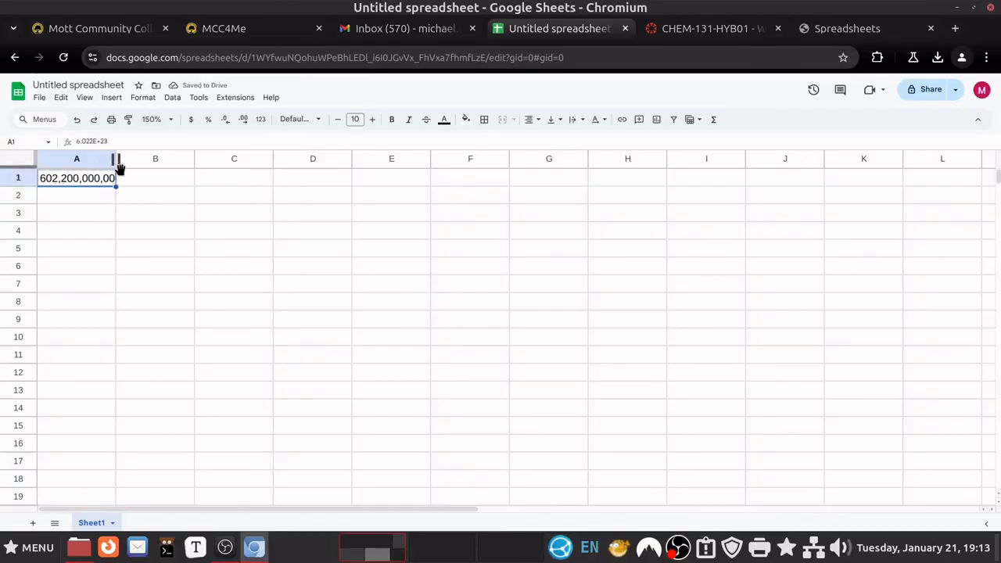
left_click_drag(116, 159, 275, 159)
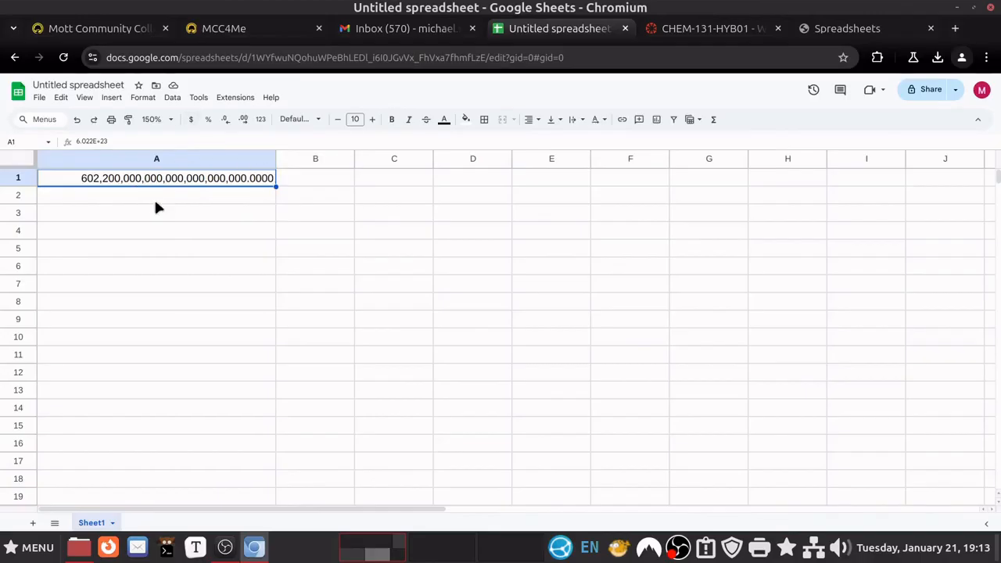
left_click(145, 100)
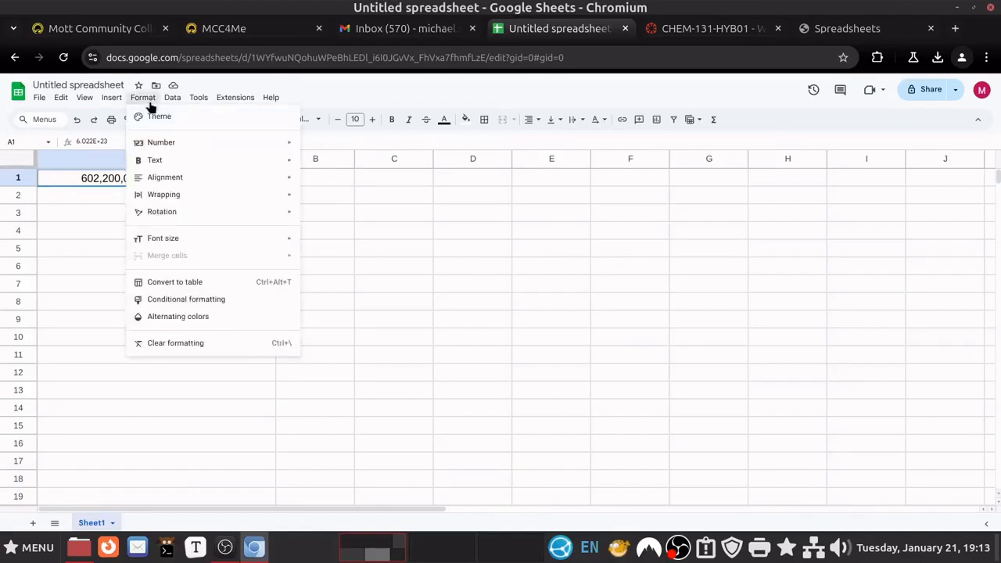
mouse_move(164, 144)
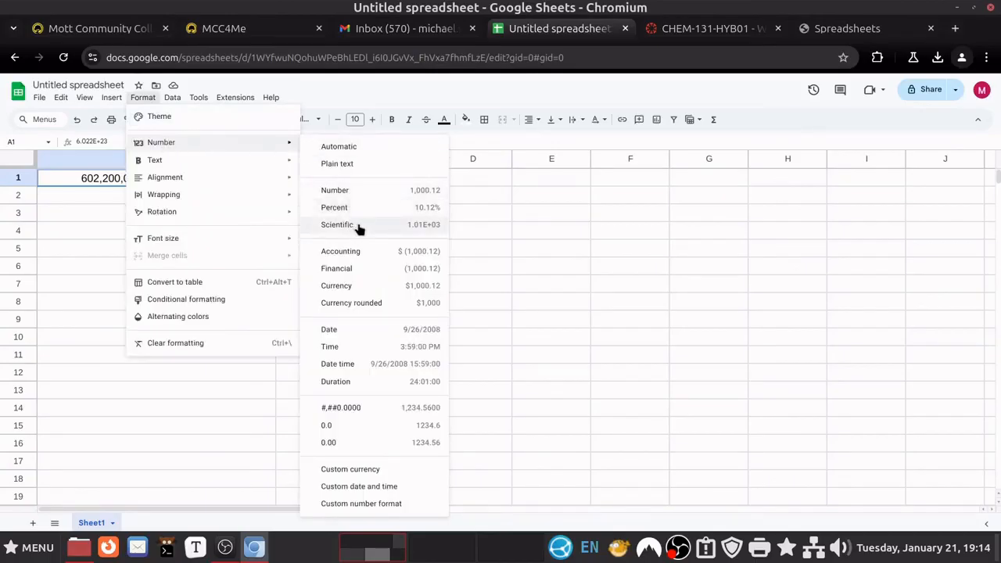
left_click(436, 230)
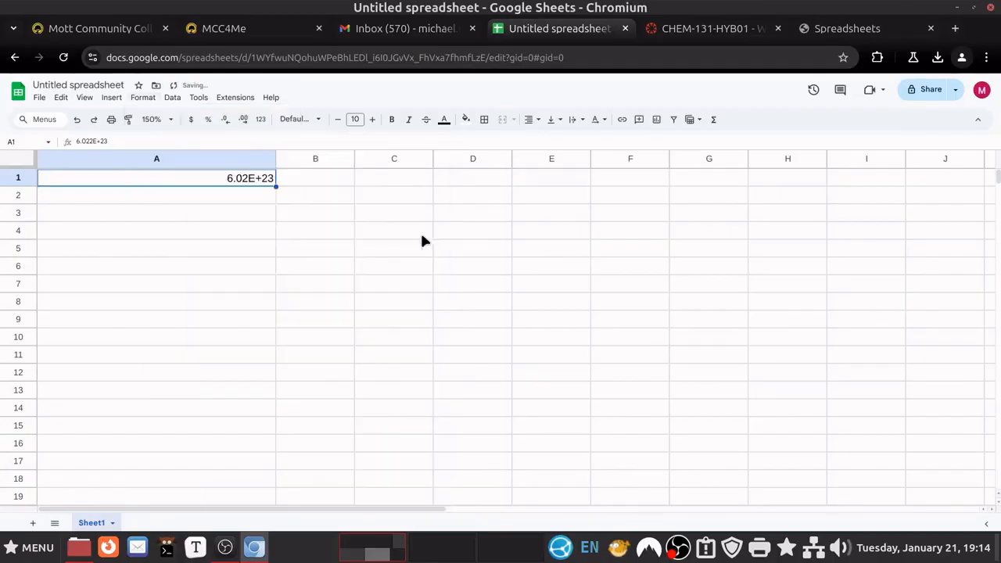
left_click(199, 232)
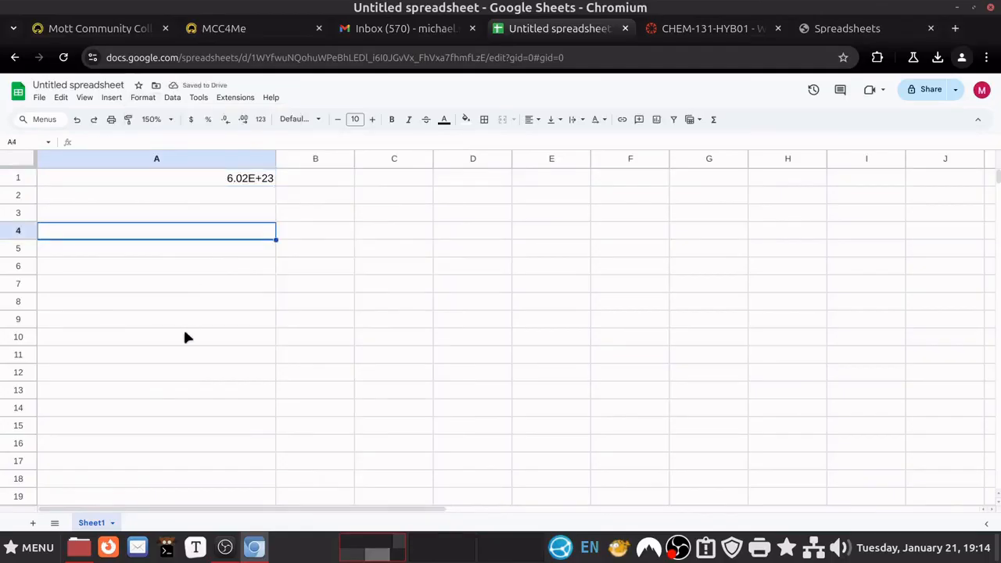
left_click(162, 219)
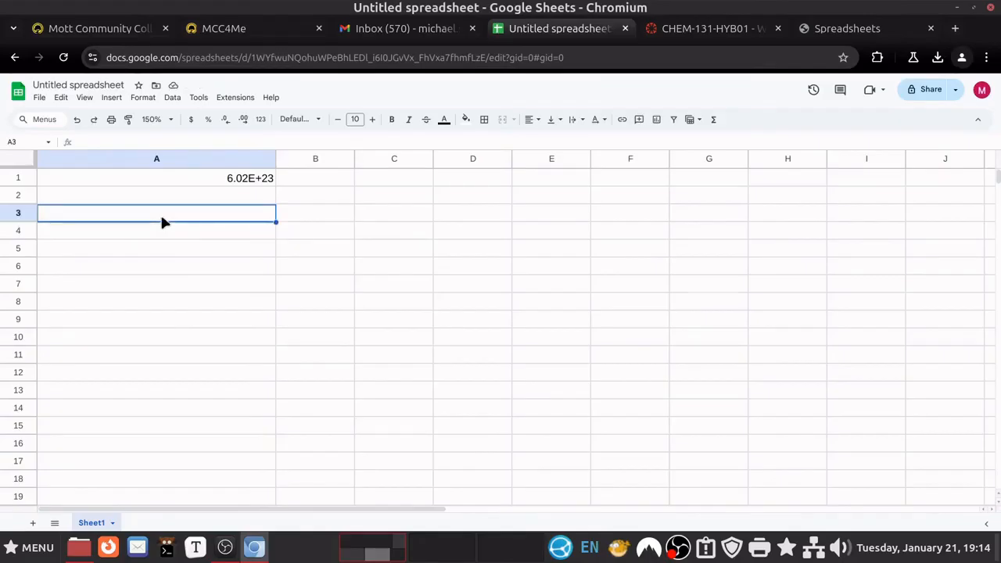
type("3156")
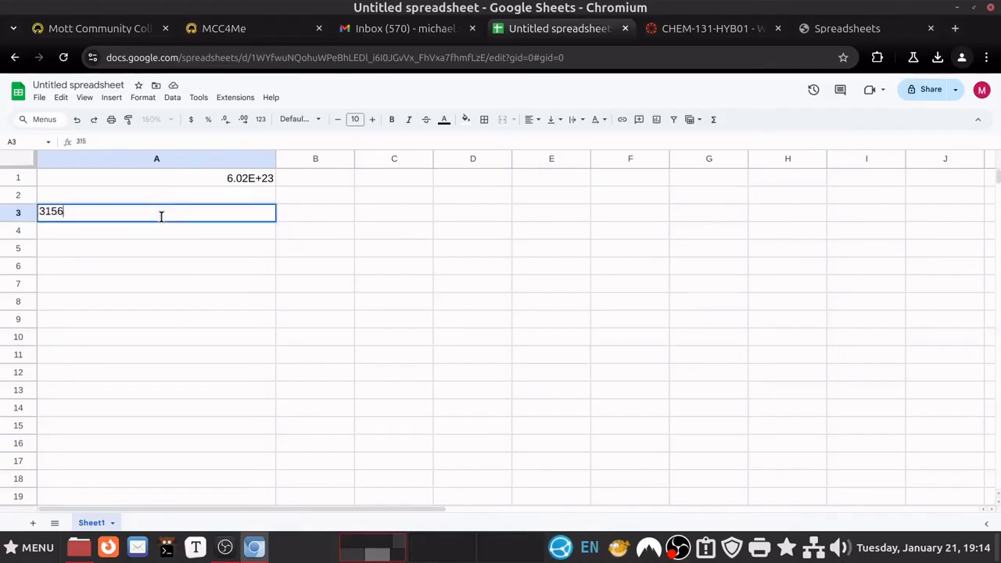
type("8463254")
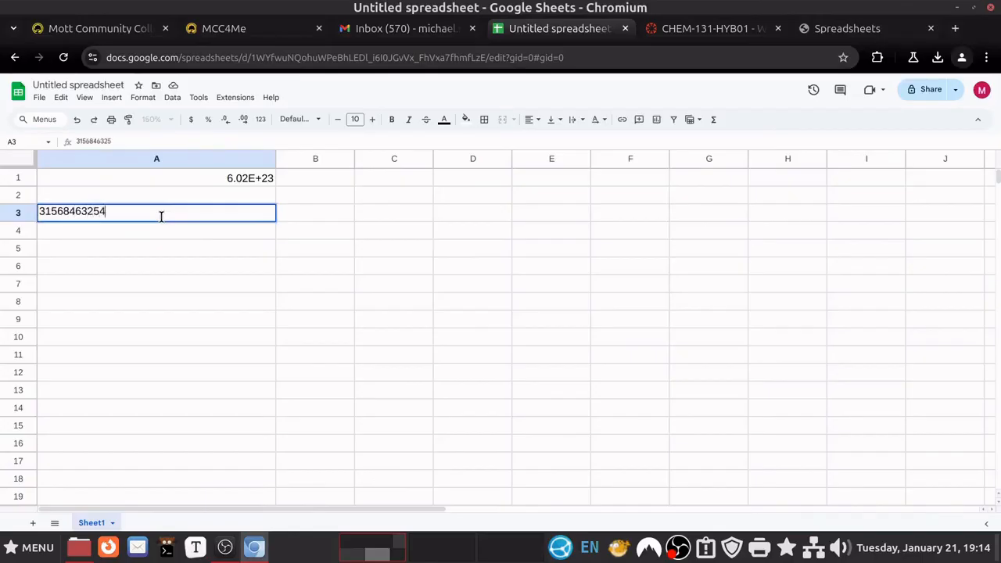
type("6388796")
key("Return")
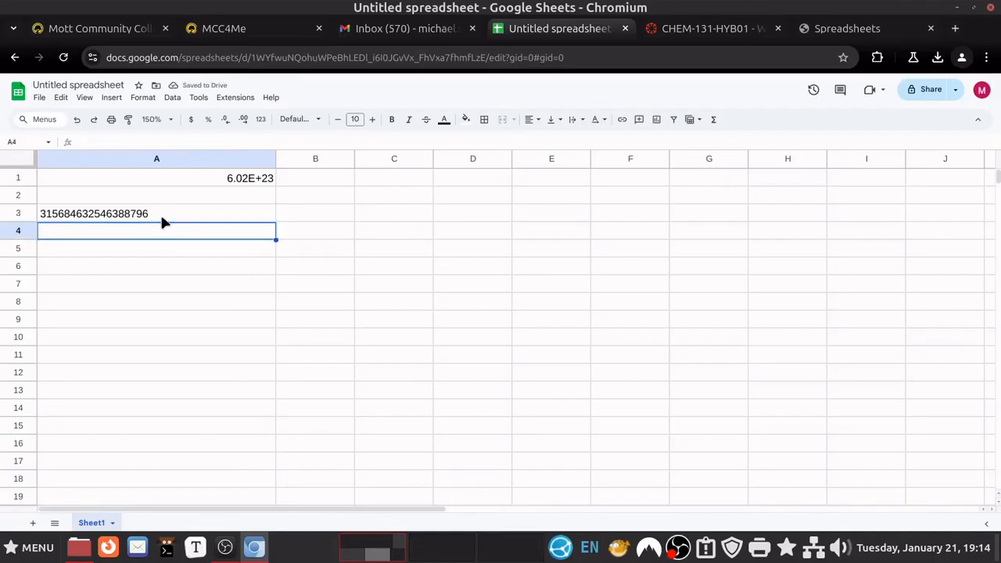
Apply the Scientific number format to the long number in cell A3
left_click(162, 218)
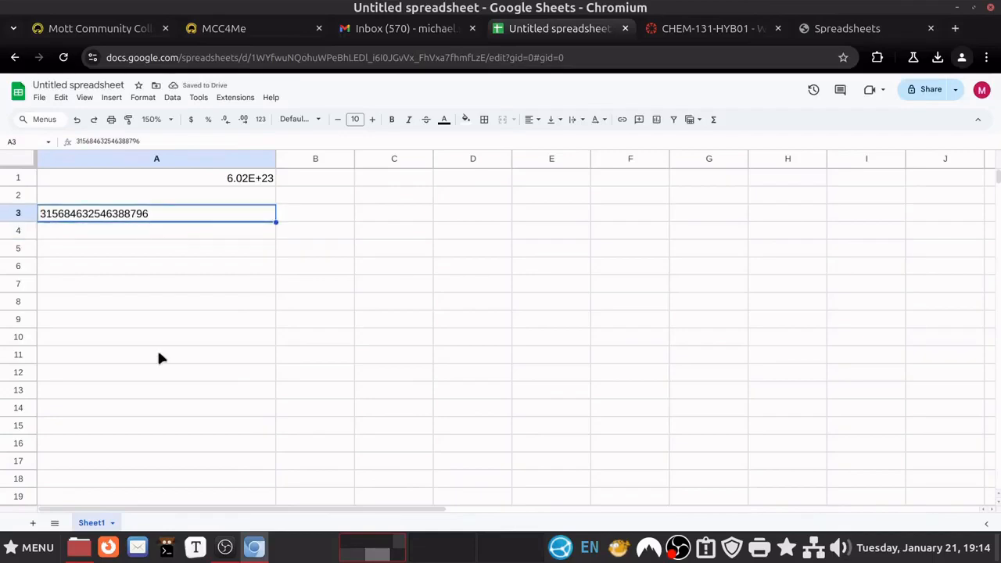
left_click(141, 98)
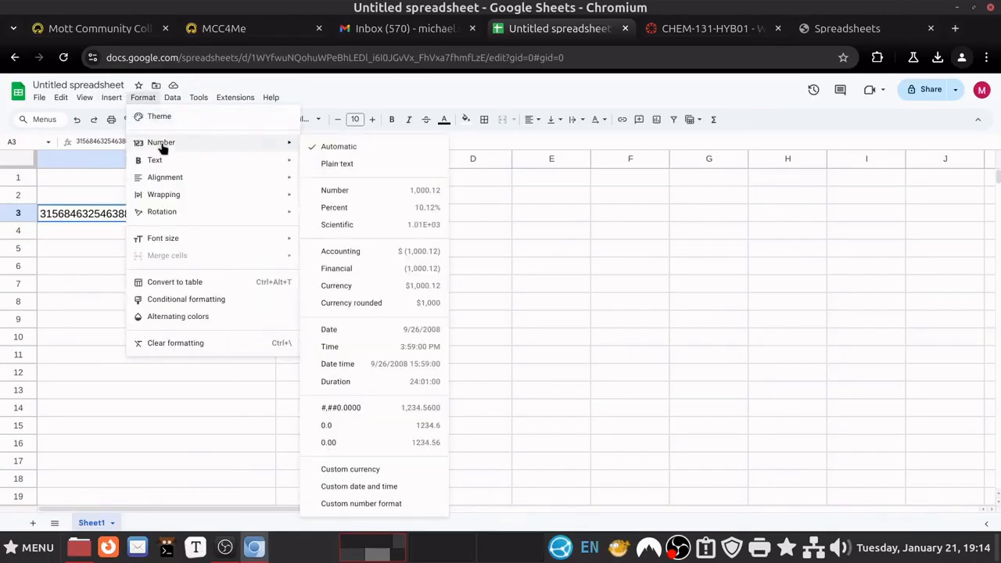
left_click(368, 227)
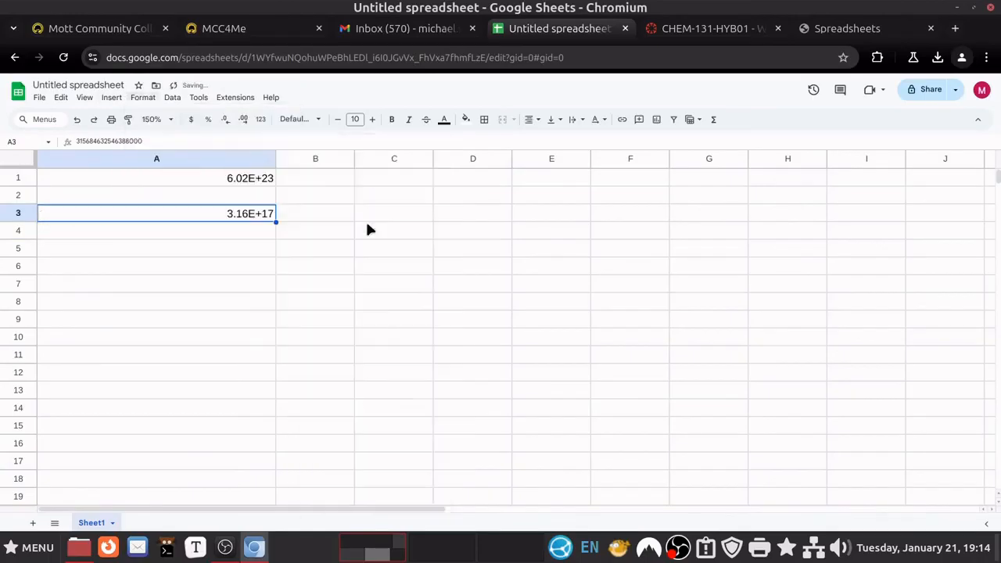
left_click(193, 286)
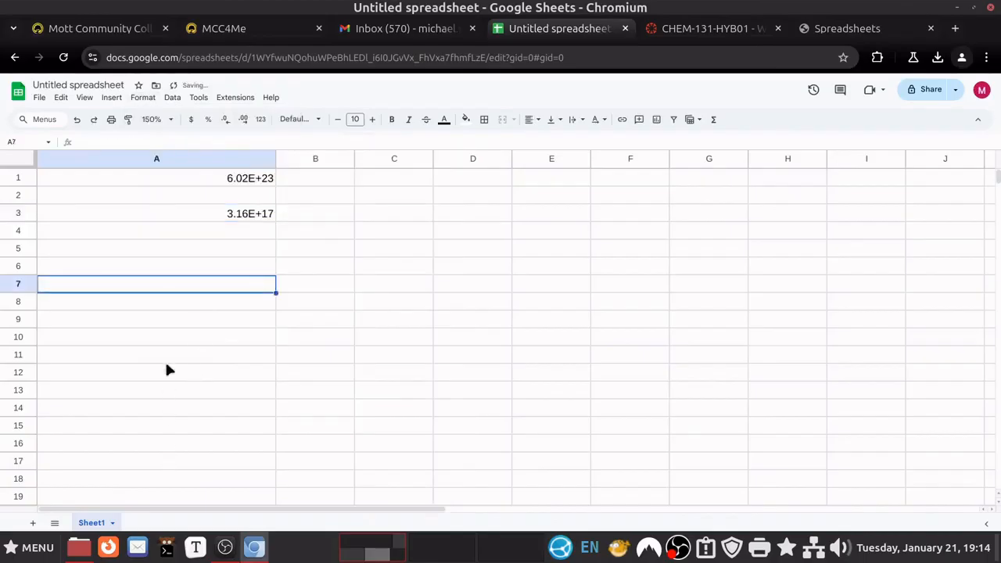
Apply the custom number format 0.0000E+00 to cell A3 to show four decimal places in scientific notation
left_click(180, 211)
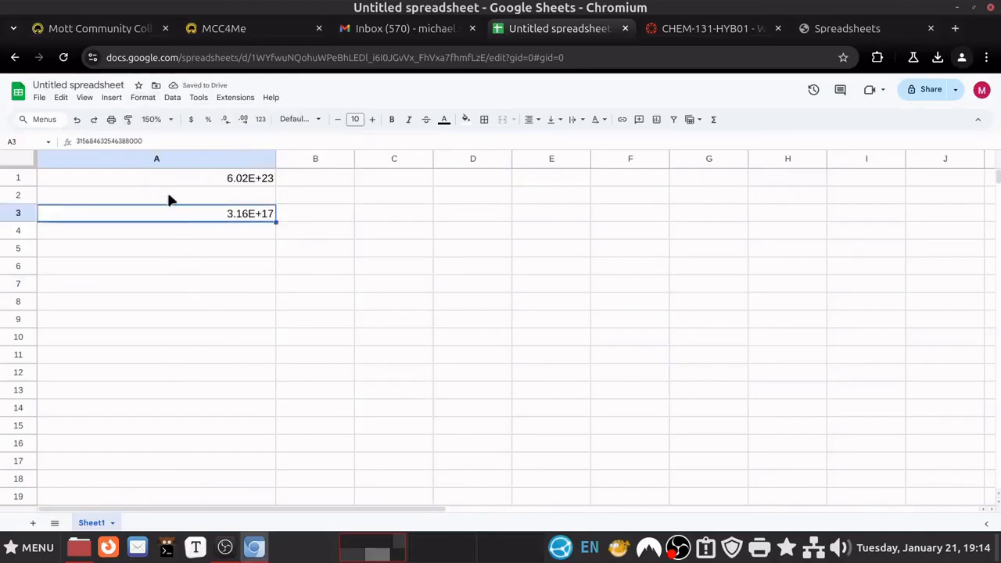
left_click(134, 100)
mouse_move(157, 142)
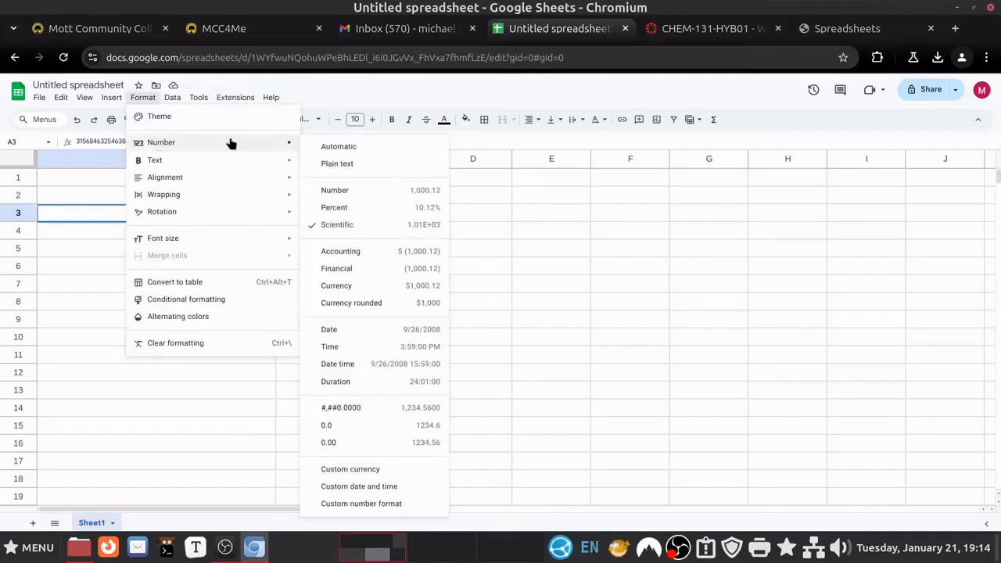
left_click(364, 505)
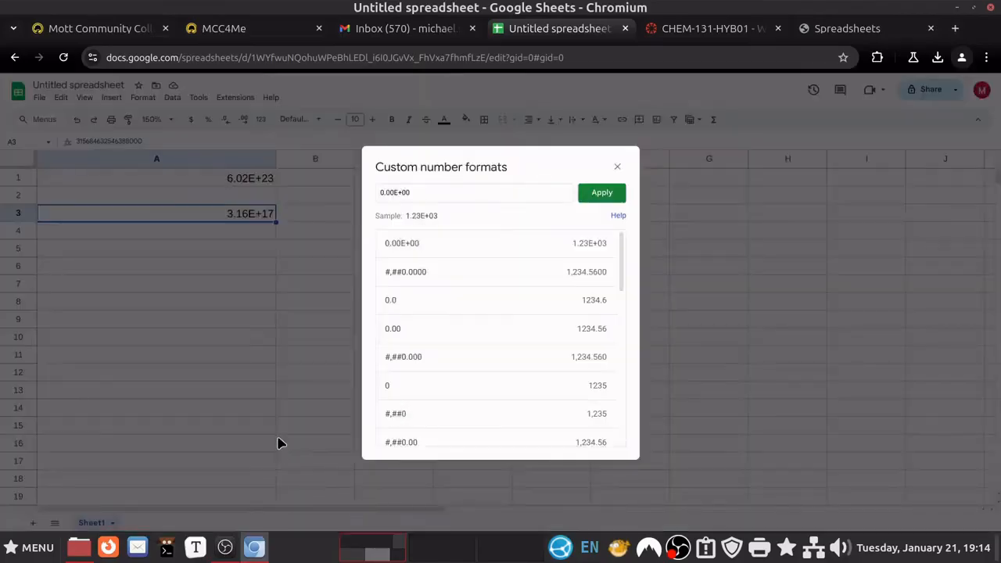
left_click(427, 192)
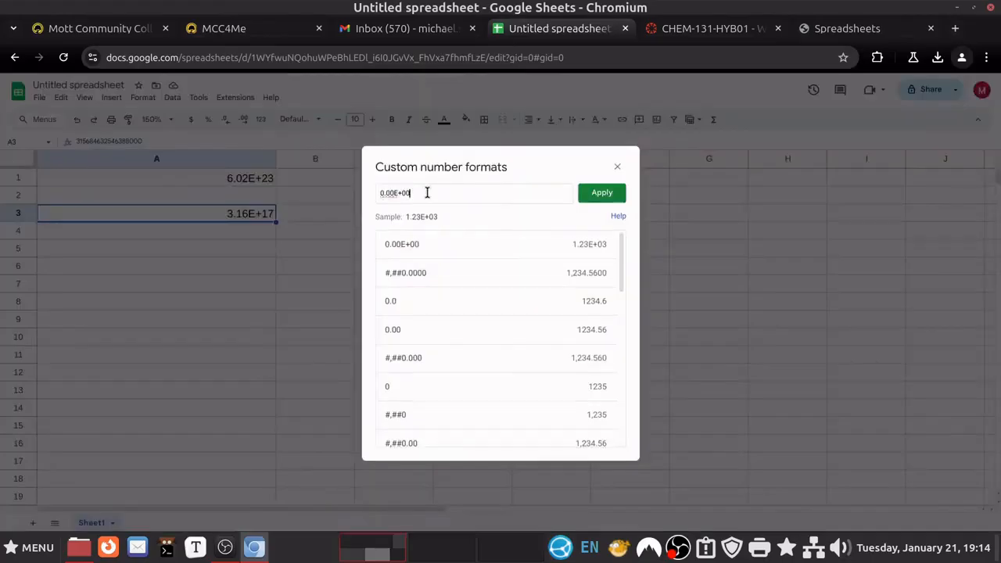
key("Left")
key("Left")
type("00")
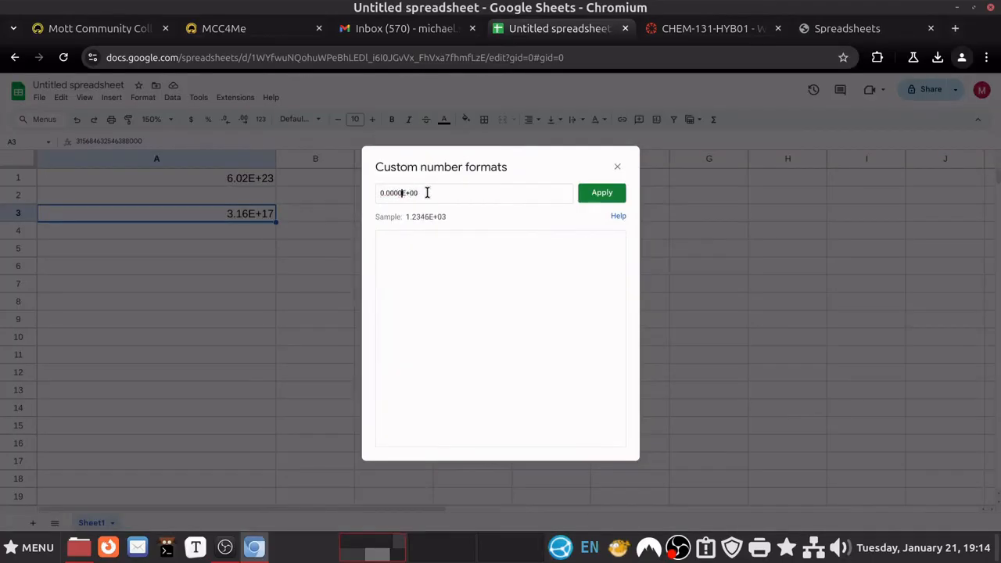
left_click(602, 192)
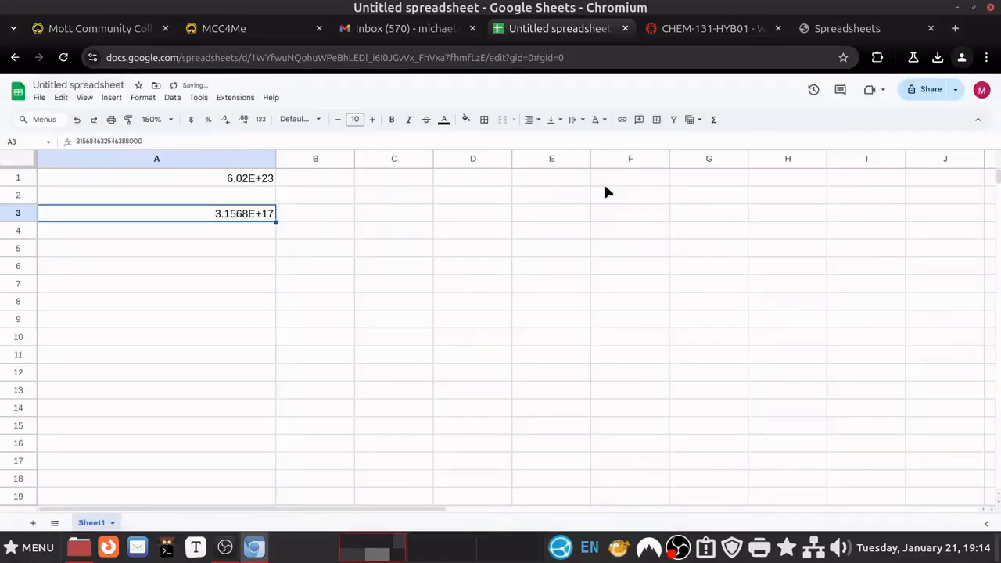
Enter the small decimal number 0.0000235846 in cell A2
left_click(236, 201)
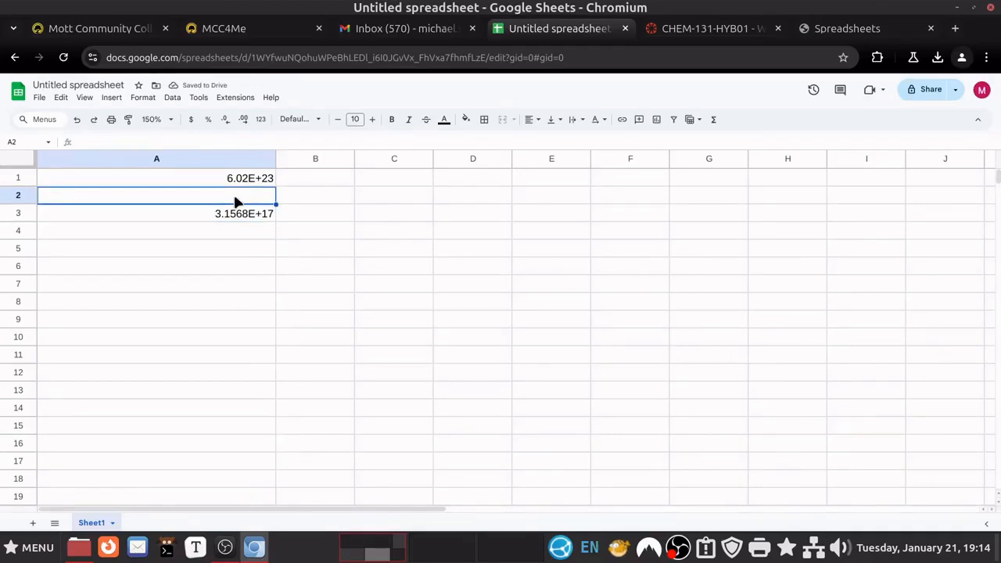
type("0.0000")
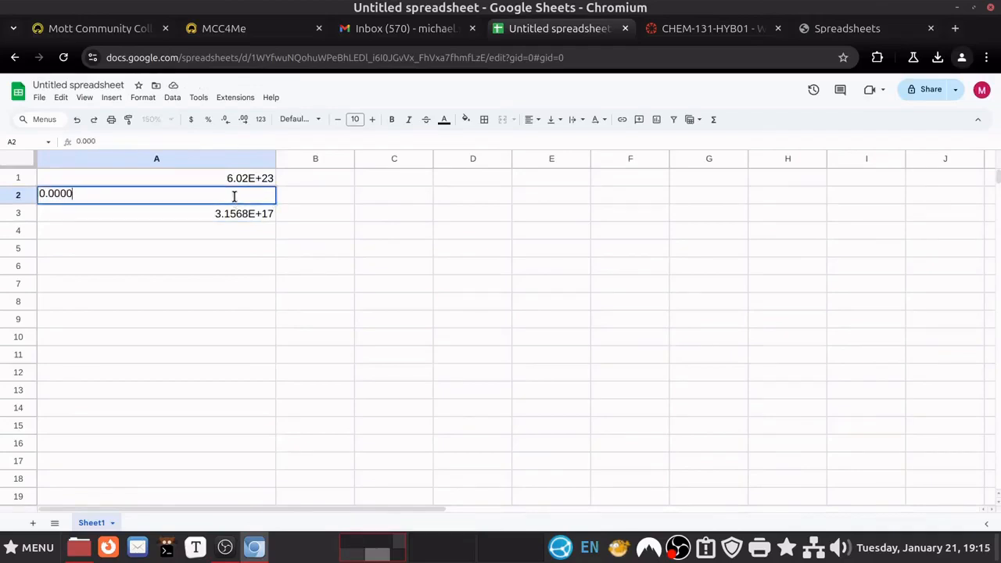
type("235846")
key("Return")
Apply the Scientific number format to the small decimal in cell A2
left_click(236, 202)
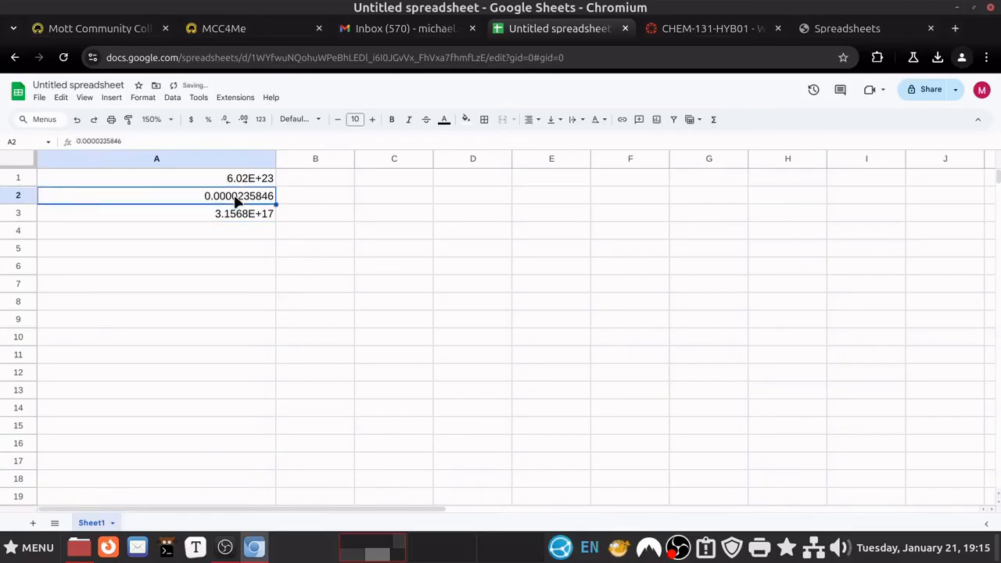
left_click(143, 97)
mouse_move(167, 141)
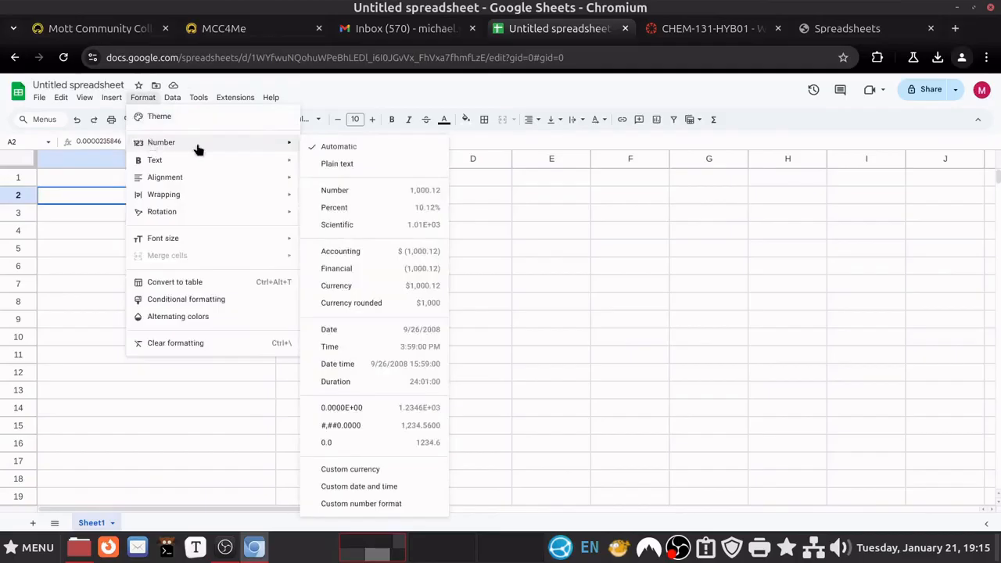
left_click(353, 226)
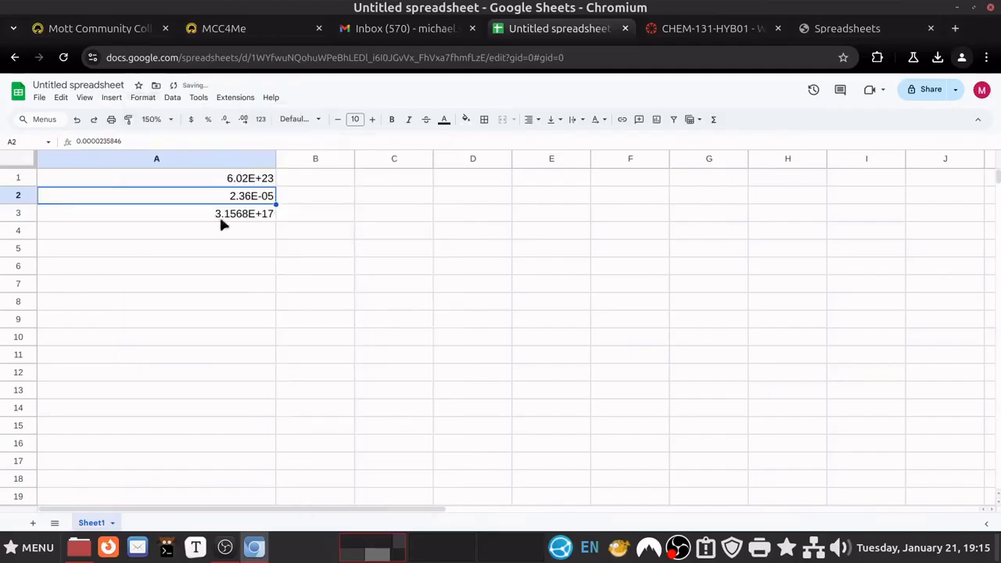
Apply the custom number format 0.0000E+00 to cell A2 to give it four decimal places in scientific notation
left_click(143, 97)
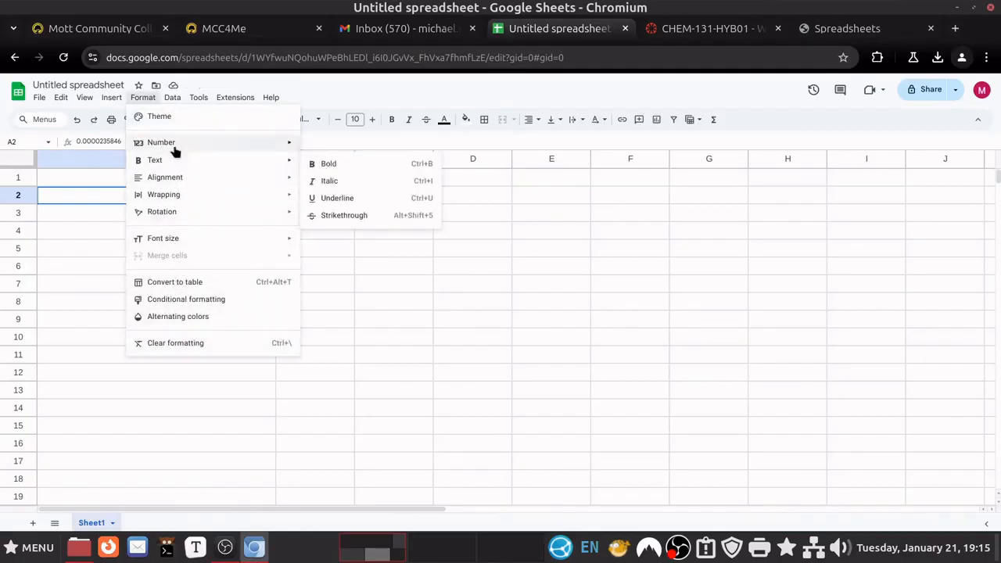
mouse_move(268, 143)
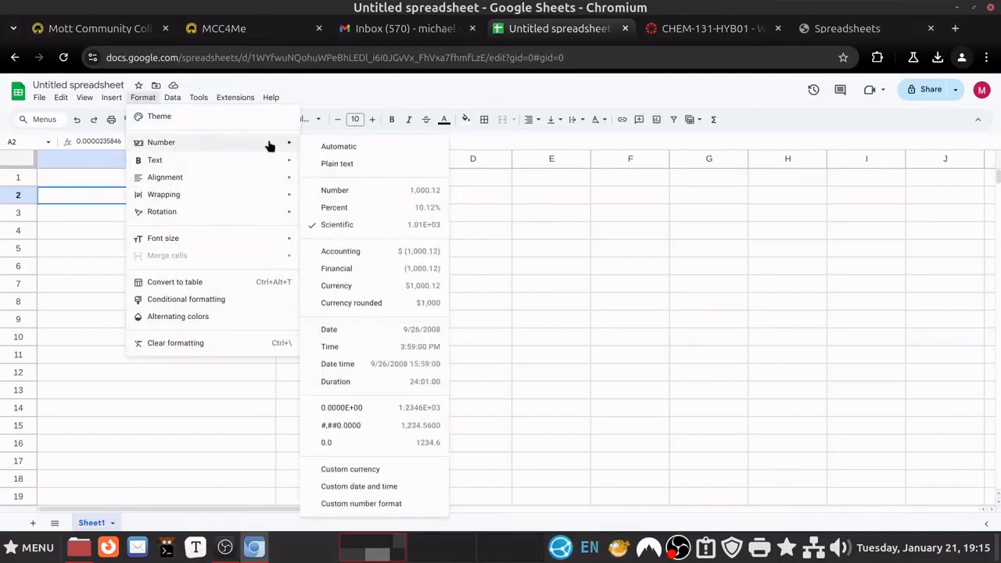
left_click(385, 506)
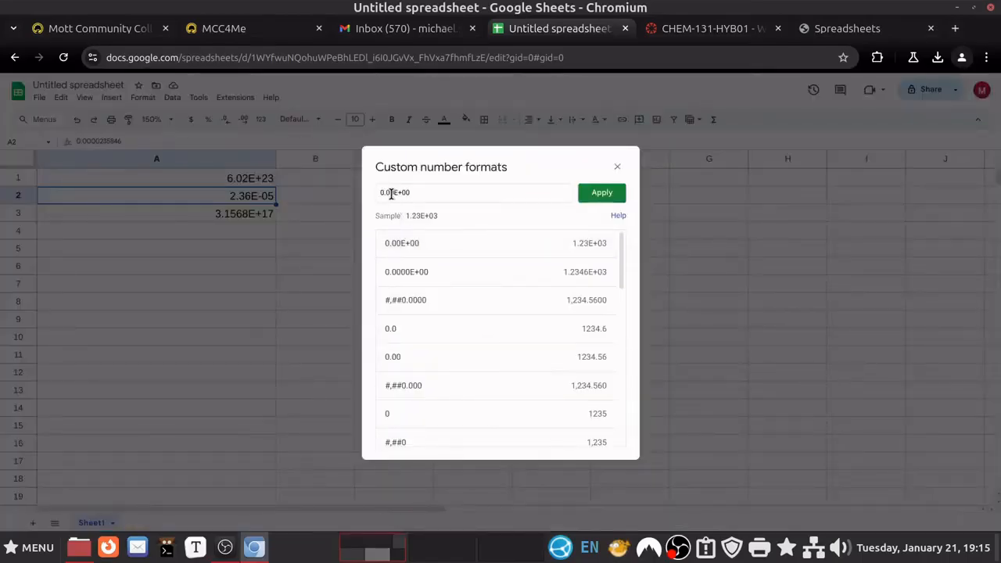
type("00")
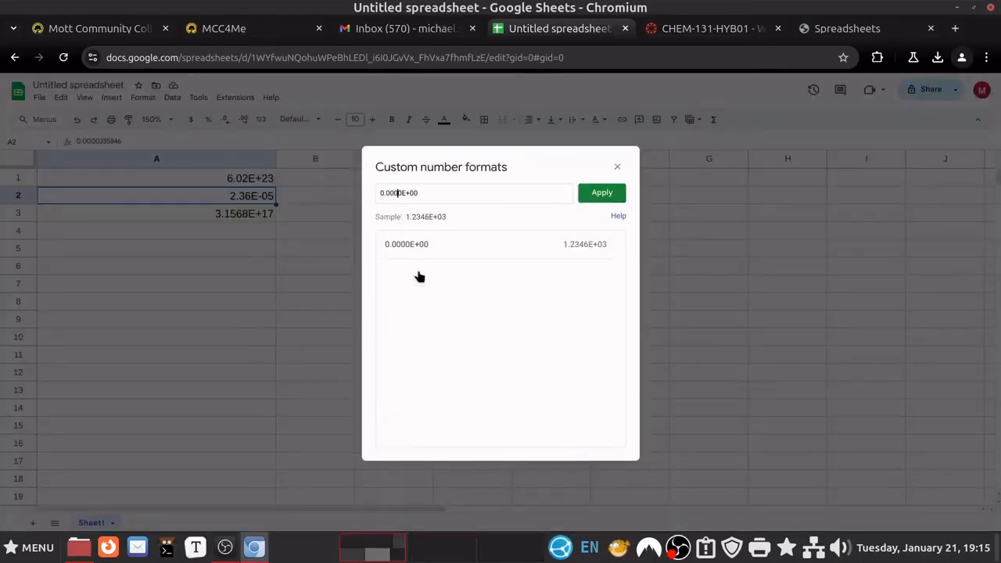
left_click(601, 193)
left_click(206, 210)
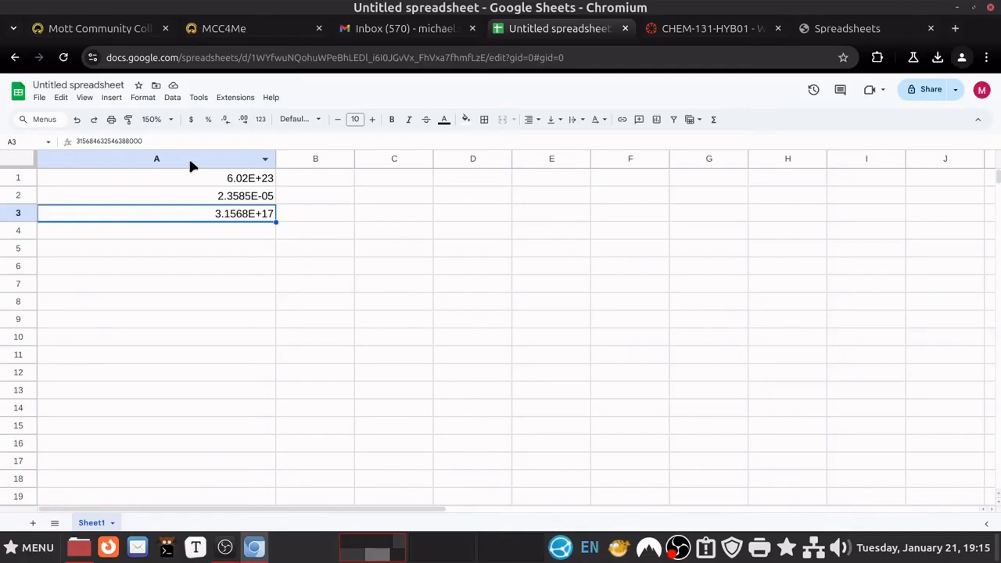
Delete the contents of cells A1 through A3
left_click(187, 254)
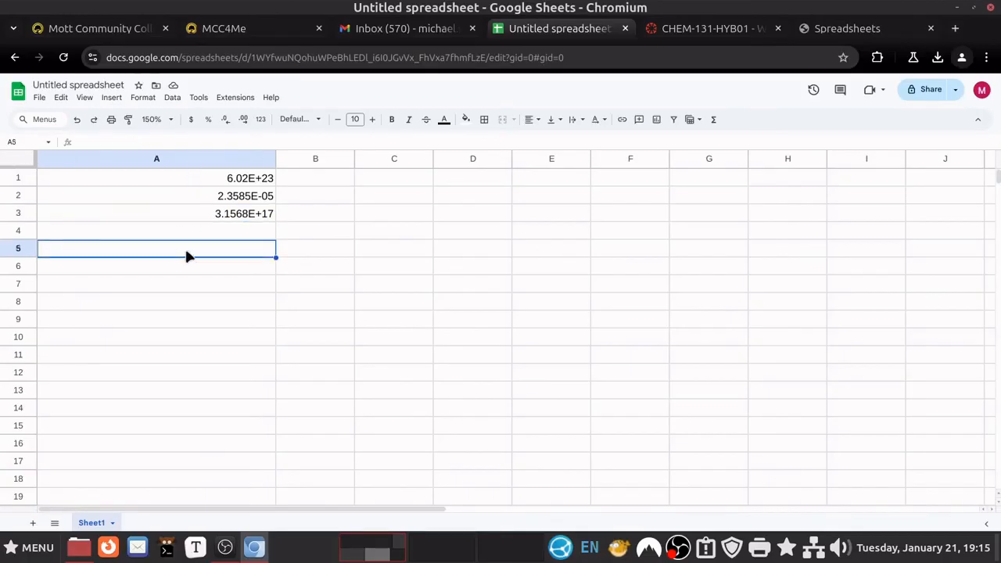
left_click_drag(155, 184, 162, 222)
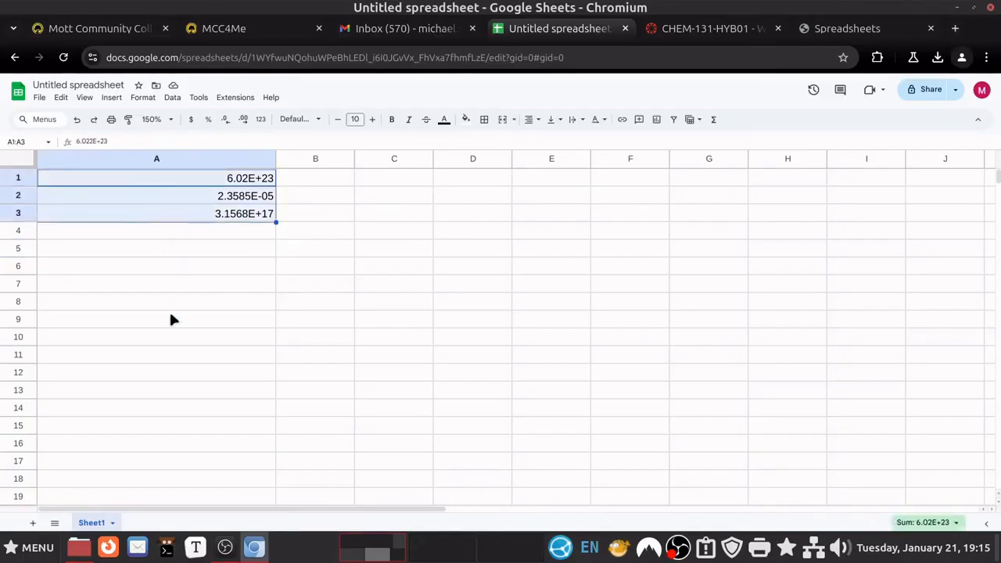
key("Delete")
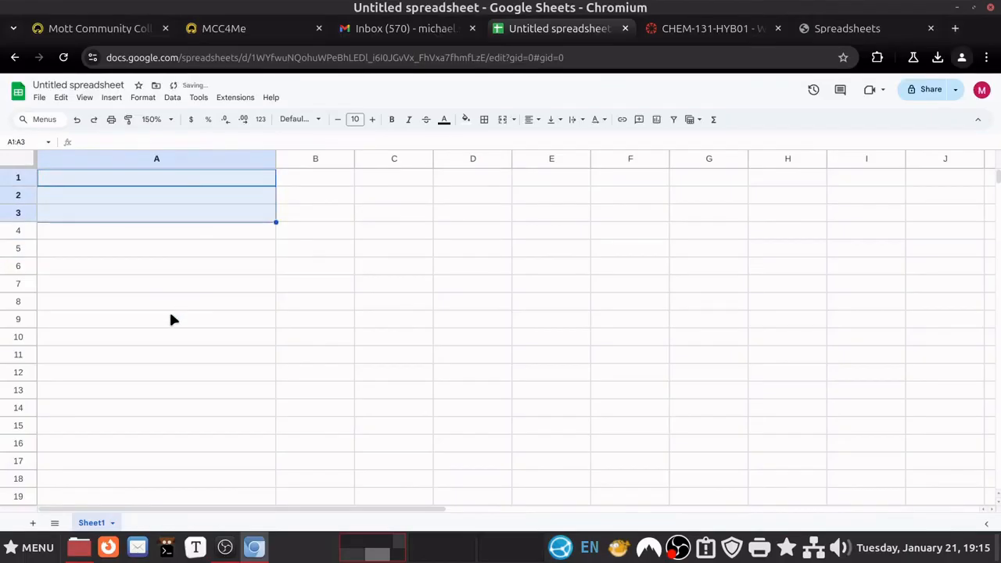
Enter the number 3154896 in cell A1
key("Up")
type("3154998")
key("Return")
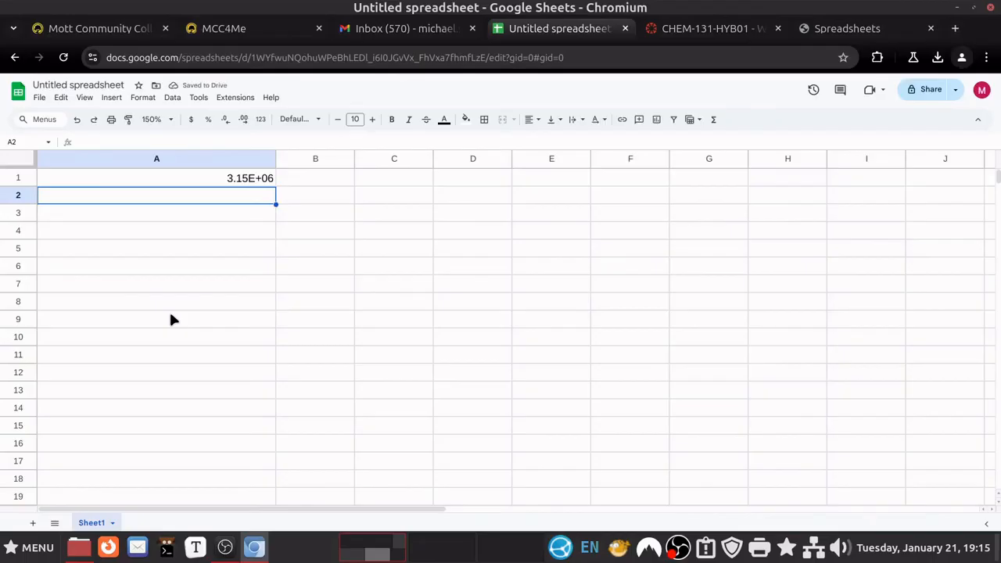
Clear the formatting of the whole column A and set its number format to Automatic
left_click(180, 167)
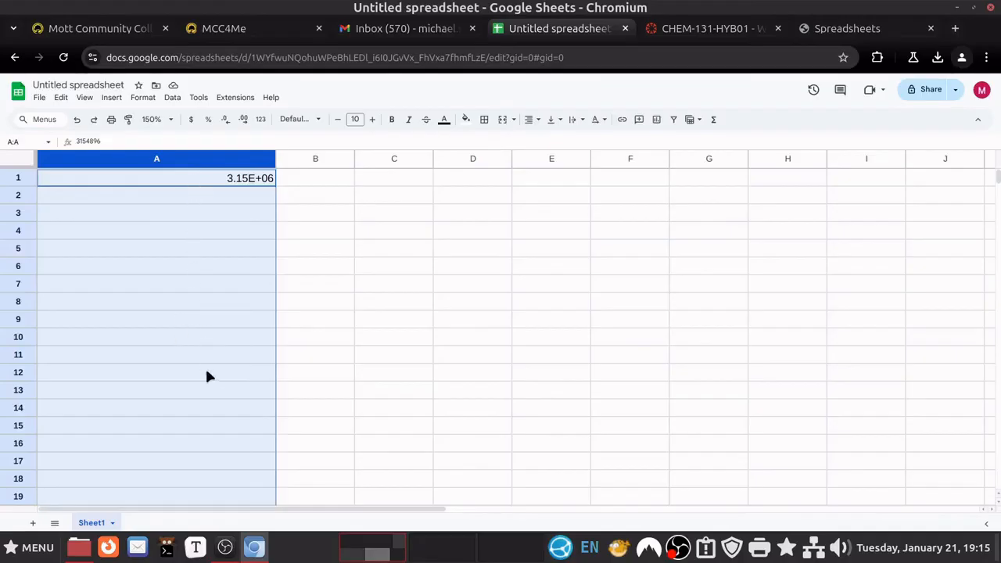
left_click(142, 97)
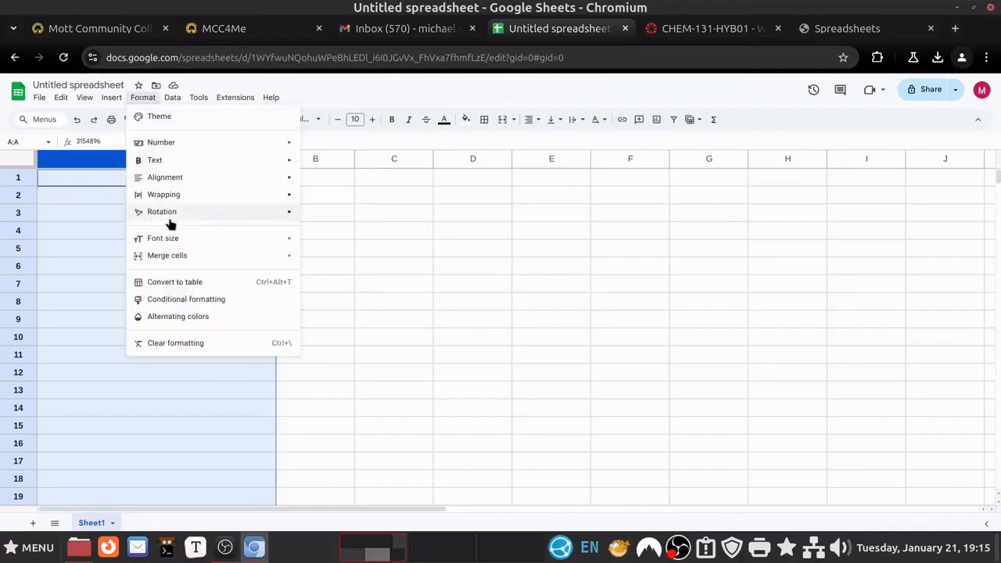
left_click(194, 343)
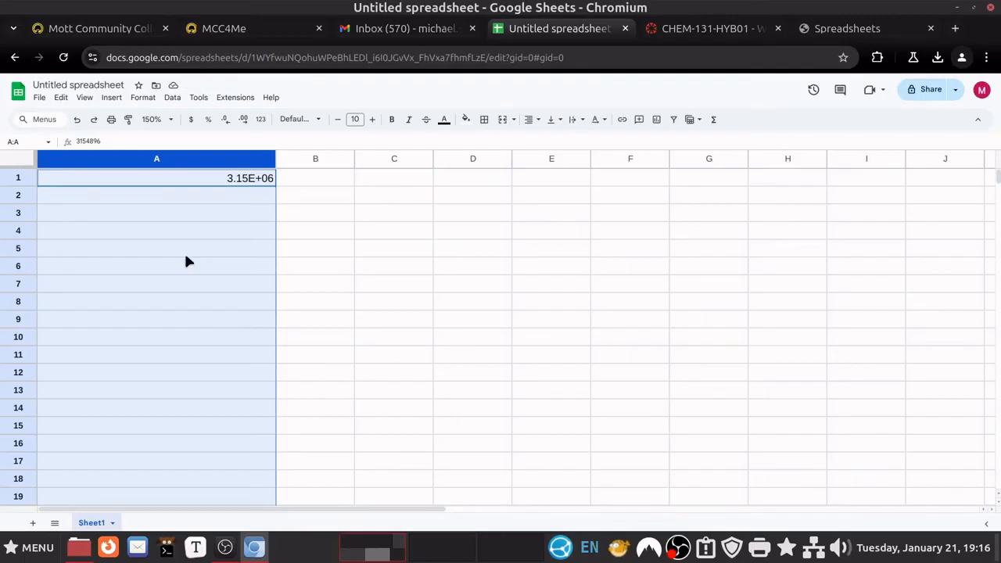
left_click(144, 99)
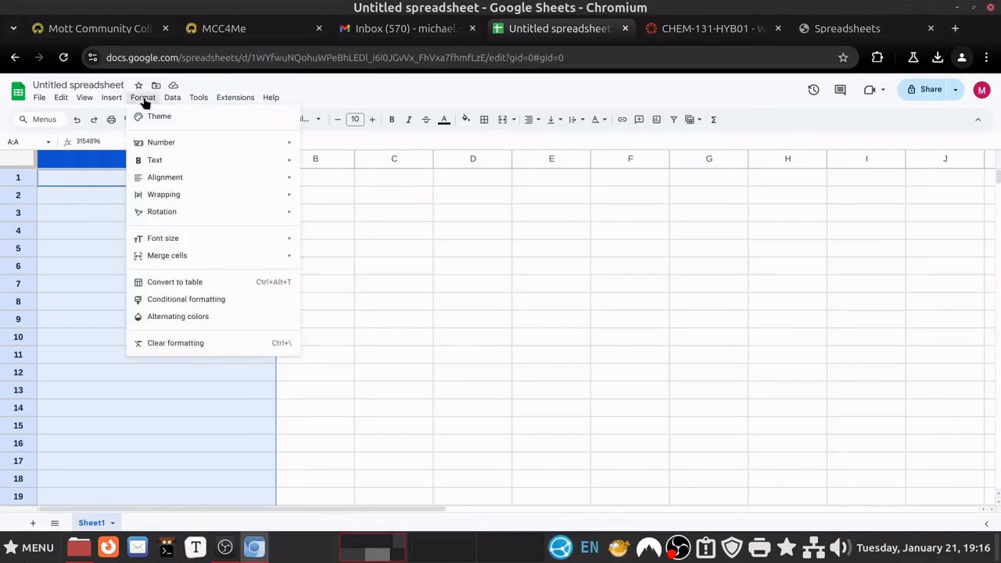
mouse_move(154, 148)
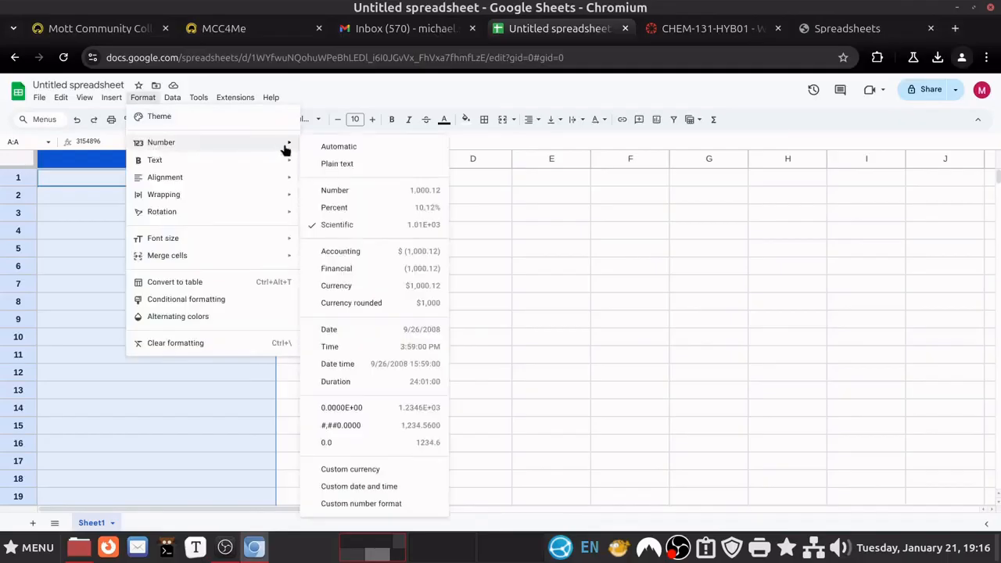
left_click(339, 146)
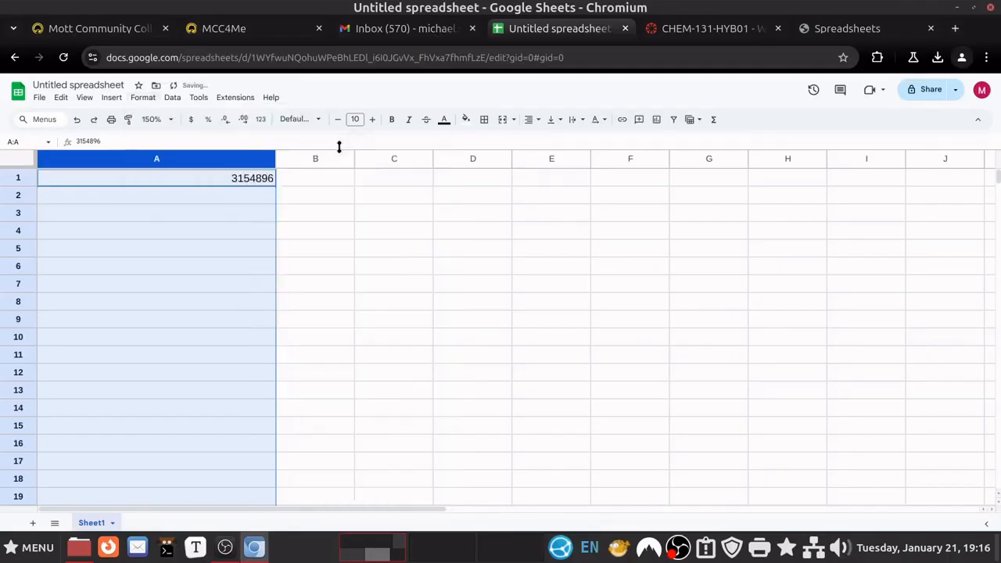
Delete the number from cell A1
left_click(240, 214)
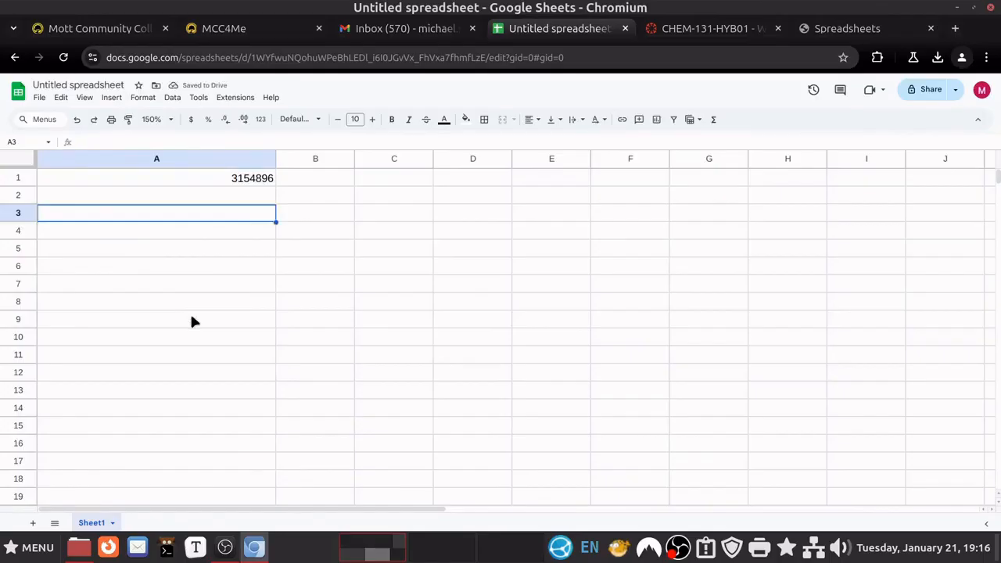
left_click(199, 178)
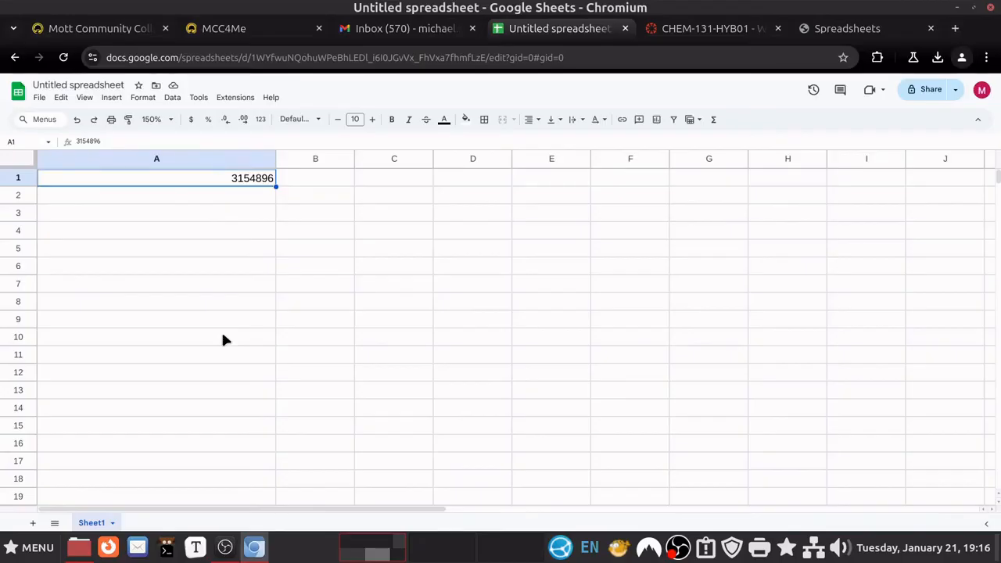
key("Delete")
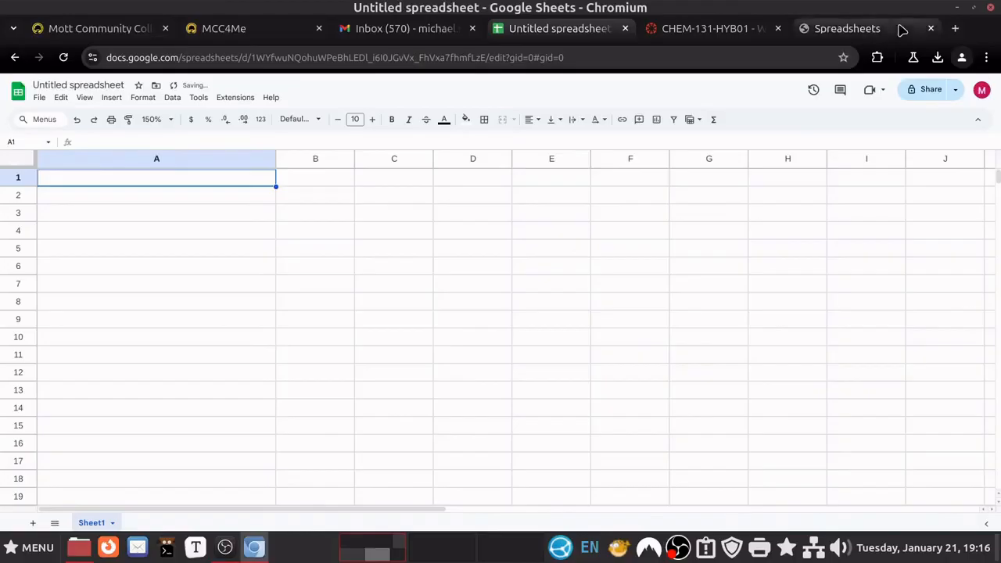
Examine the example in the Referring to Cells in Formulas section of the Spreadsheets lab page
left_click(849, 28)
scroll(509, 368, "down", 4)
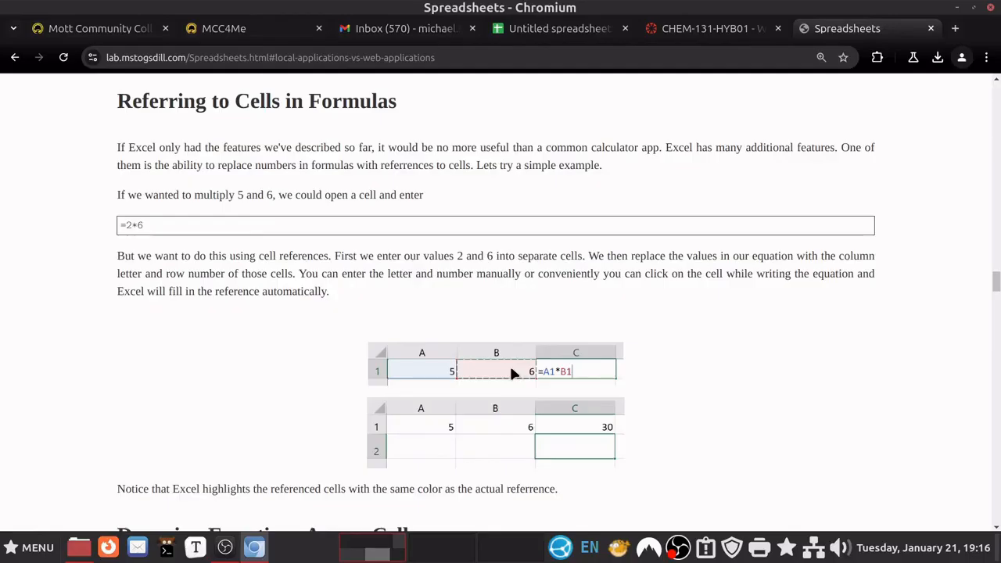
Return to the untitled spreadsheet and resize columns A through D to one equal, narrower width
left_click(514, 28)
left_click_drag(247, 161, 423, 159)
left_click(96, 180)
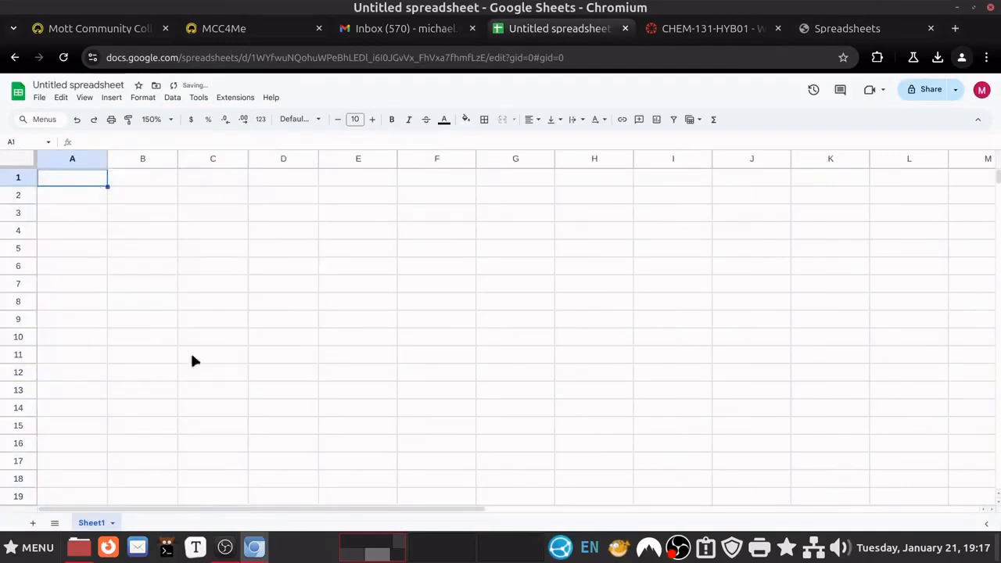
Enter 23 in cell A1 and 487 in cell B1 as the two values to multiply
type("23")
key("Return")
key("Up")
key("Right")
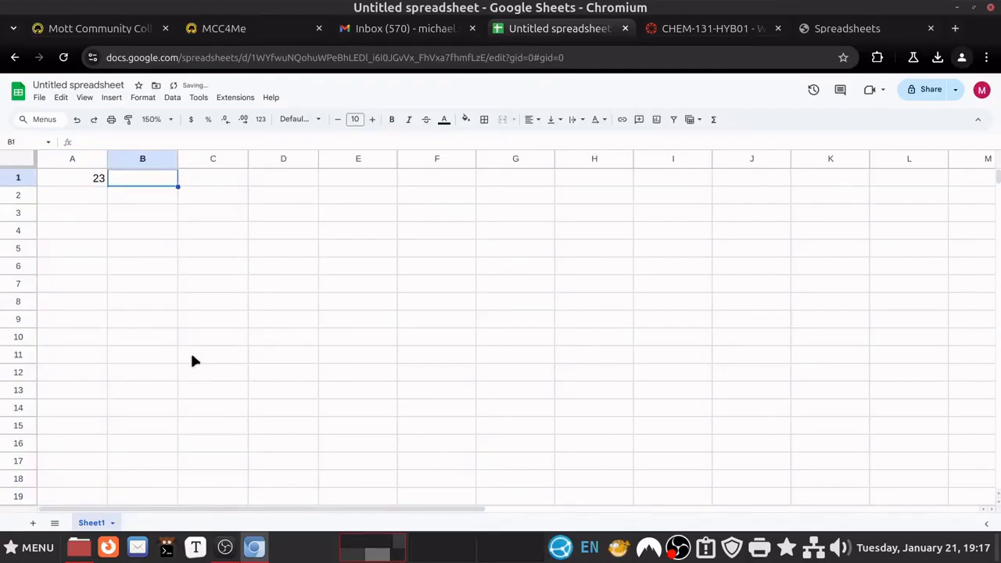
type("487")
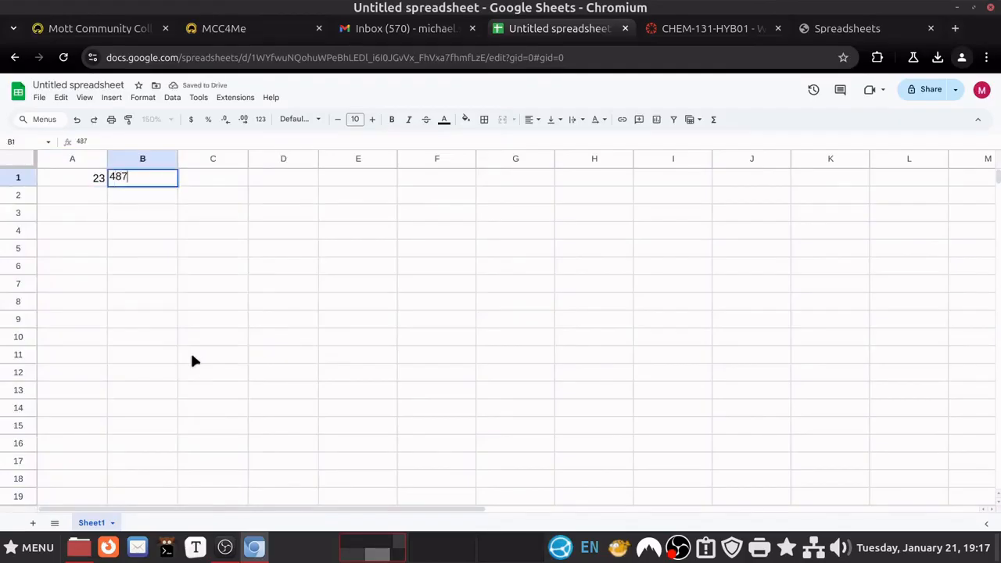
key("Return")
key("Right")
key("Up")
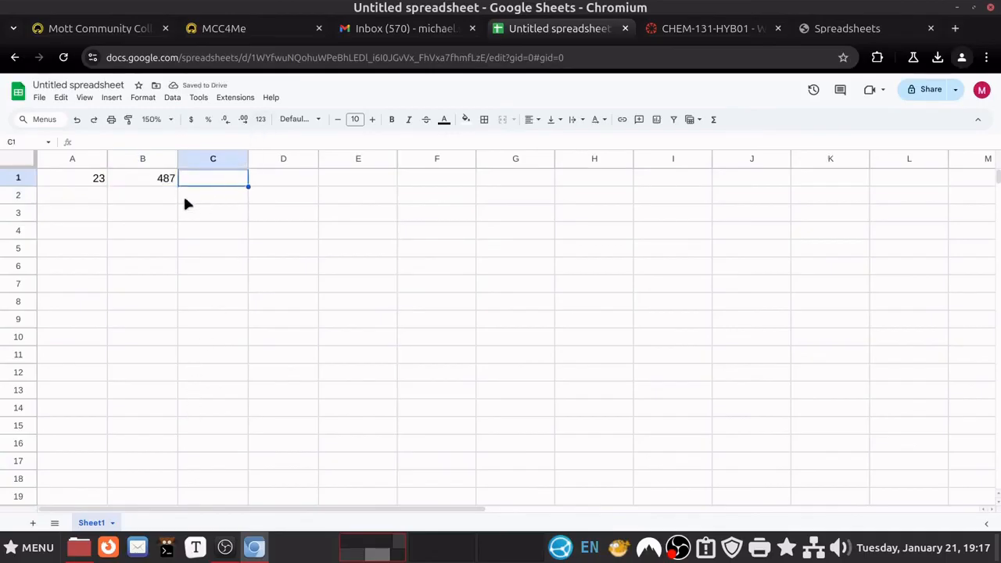
Enter the formula =23*487 in cell C1 to multiply the two numbers directly
left_click_drag(166, 182, 89, 185)
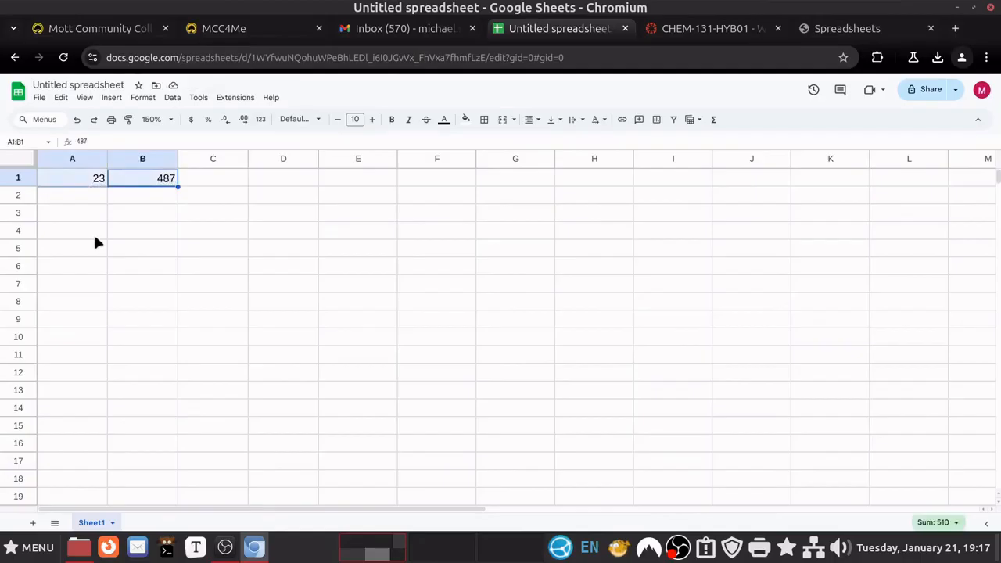
left_click(208, 174)
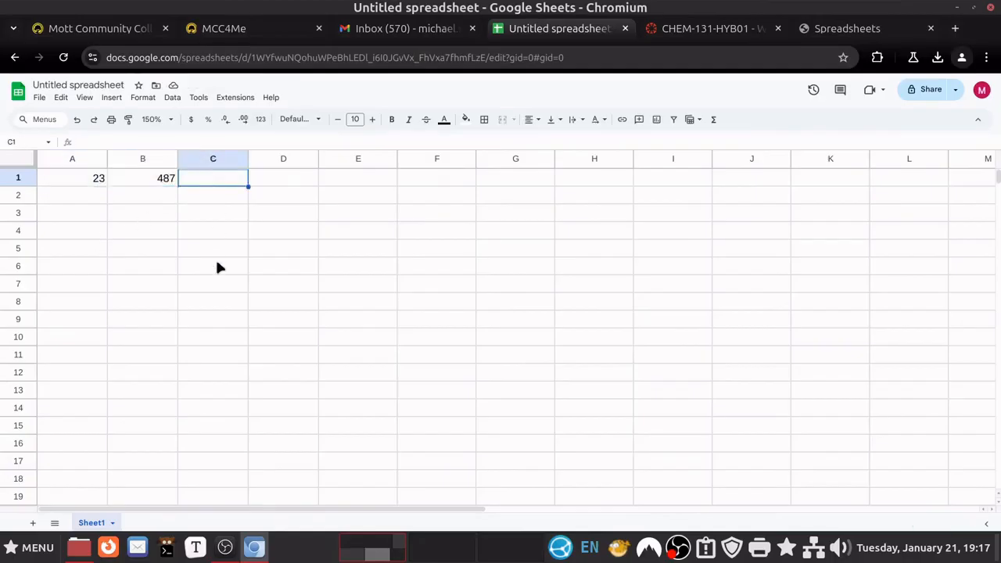
type("=")
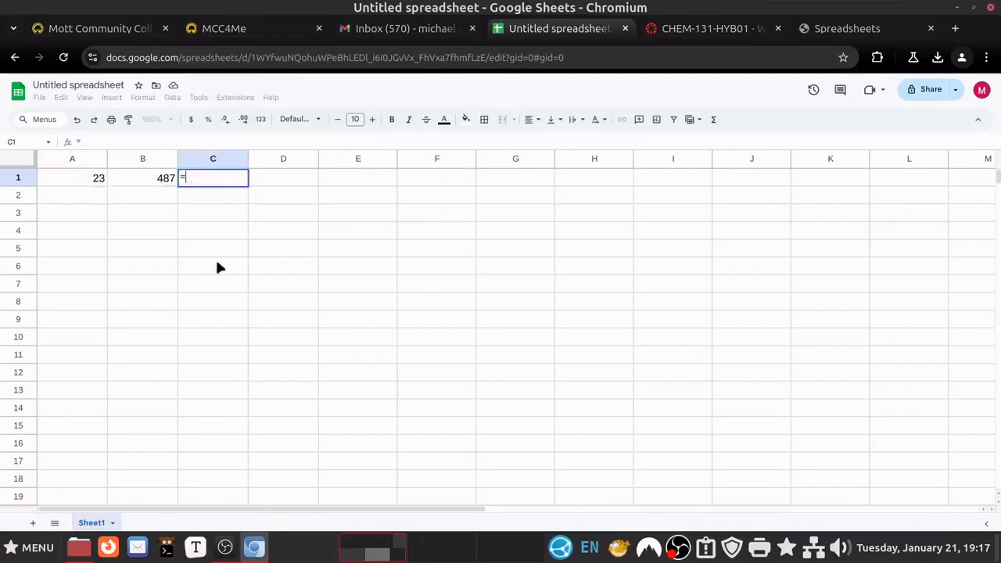
type("23")
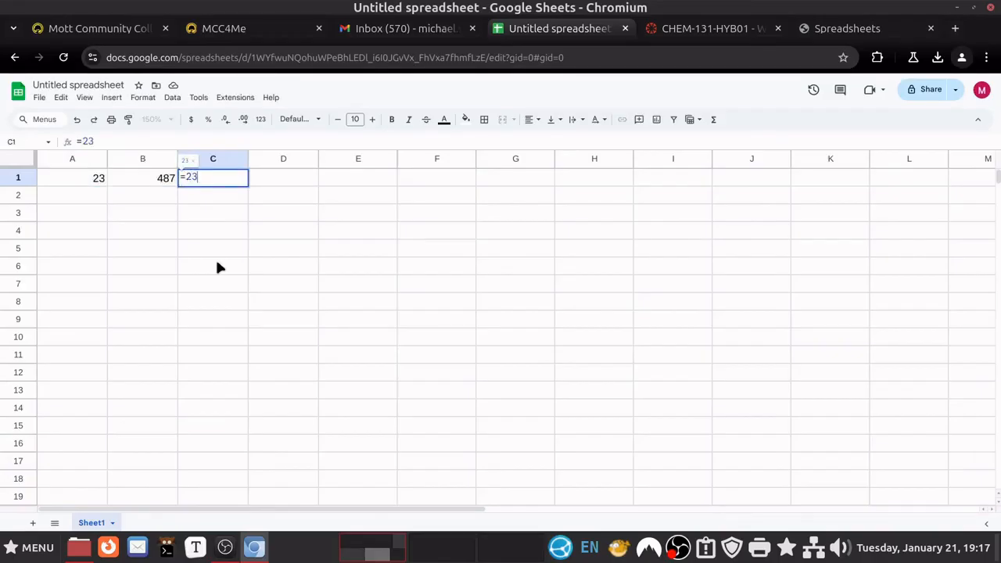
type("*487")
key("Return")
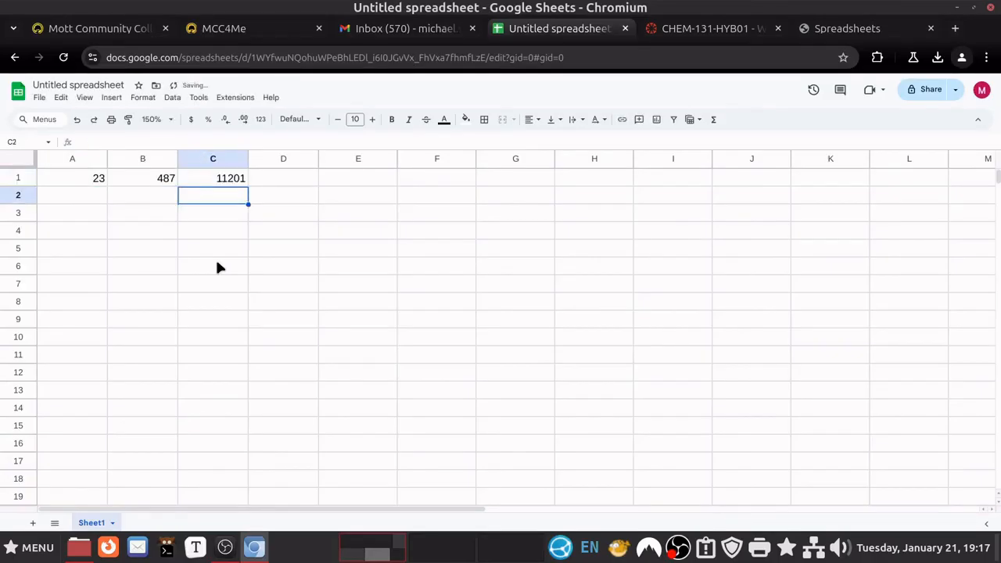
Replace the formula in cell C1 with =A1*B1 so it multiplies by cell references
key("Up")
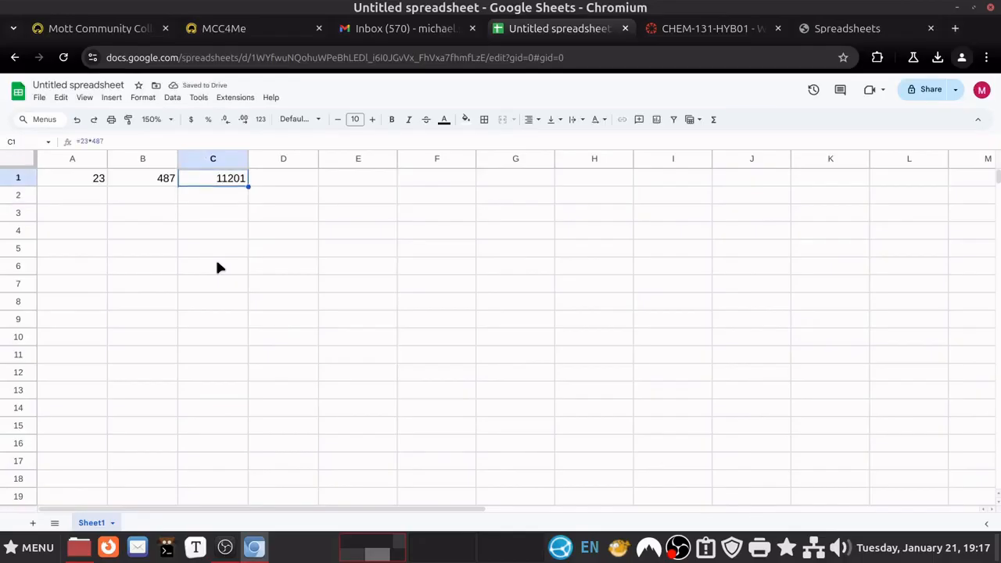
type("=")
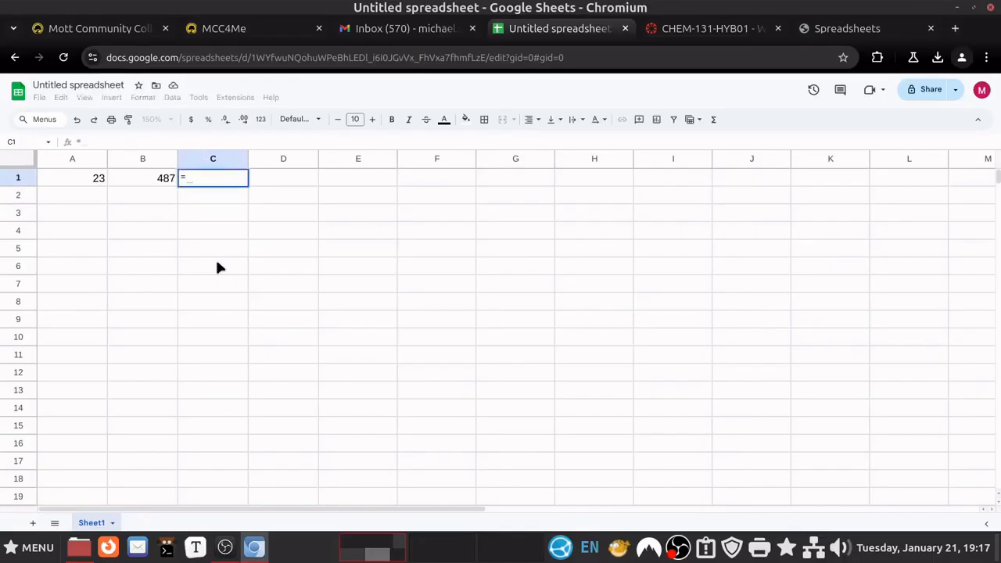
left_click(97, 180)
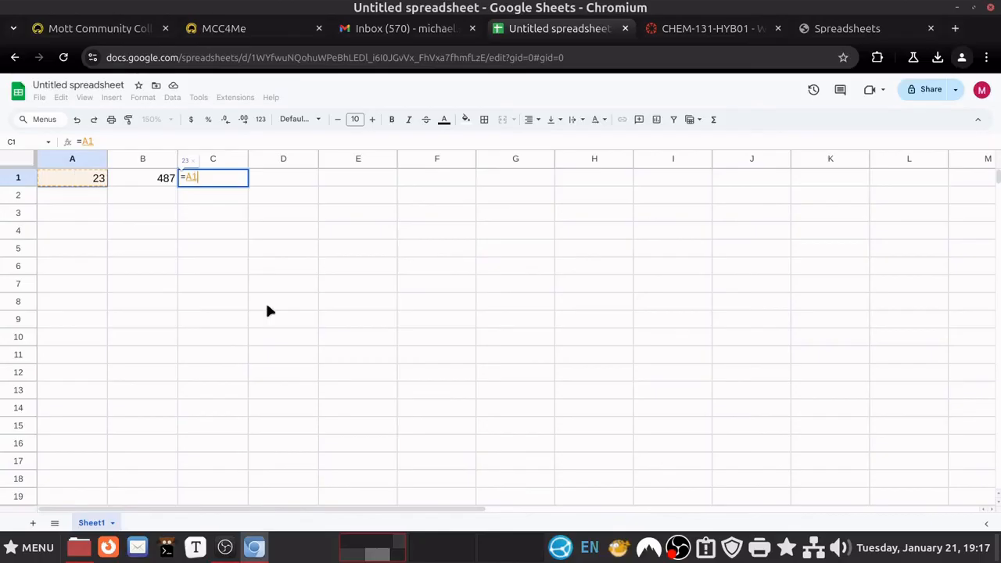
type("*")
left_click(147, 180)
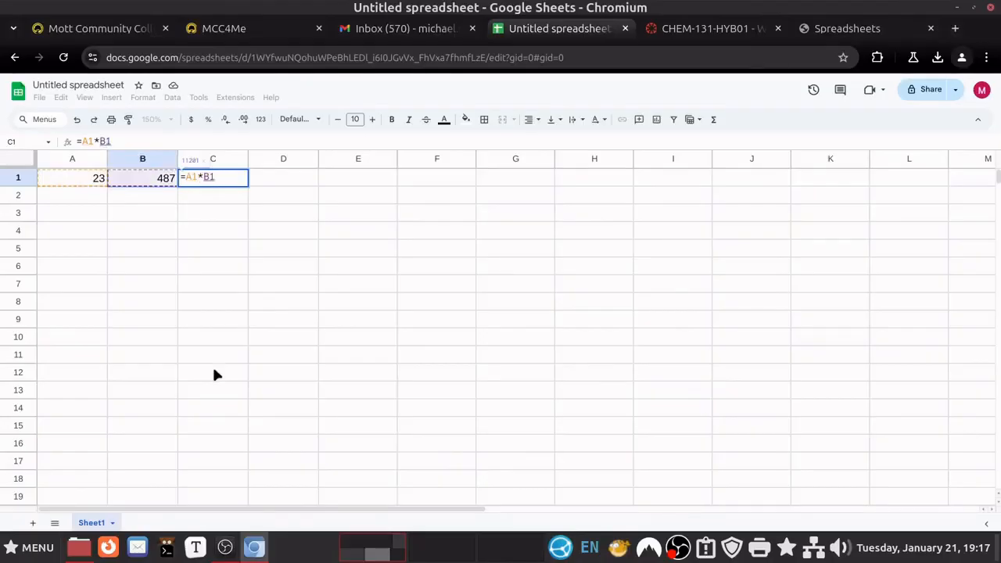
key("Return")
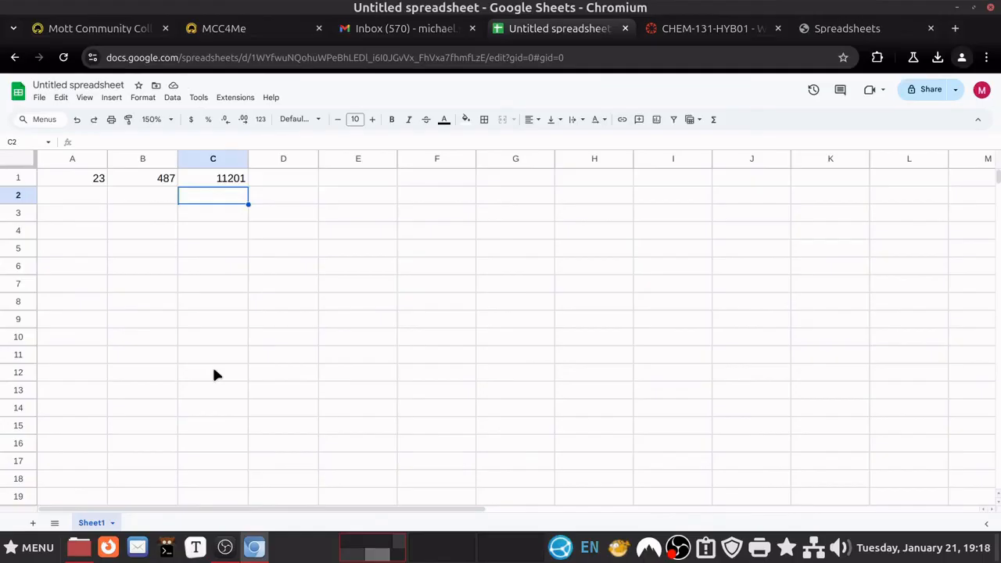
Change the value in cell B1 to 523
key("Left")
key("Up")
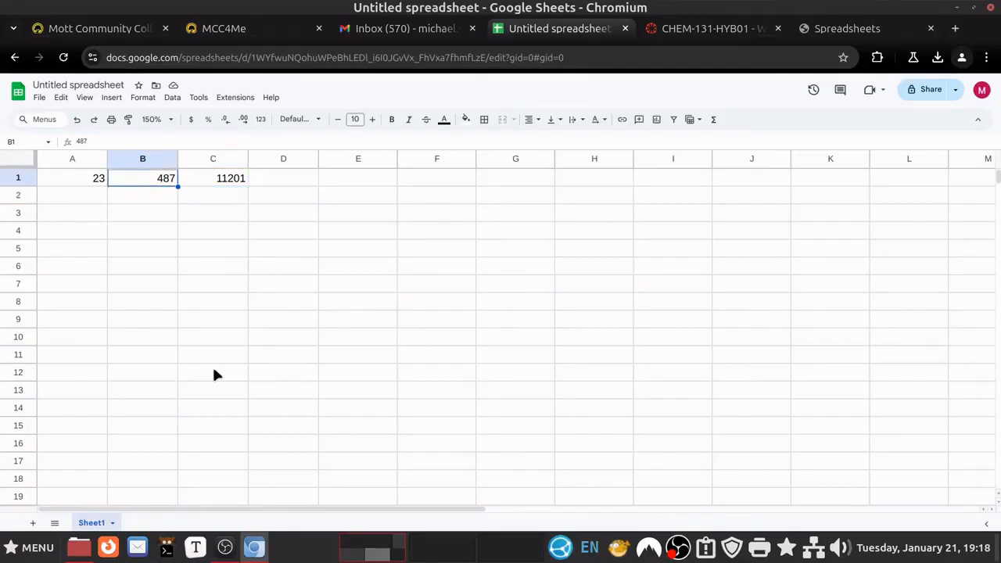
type("523")
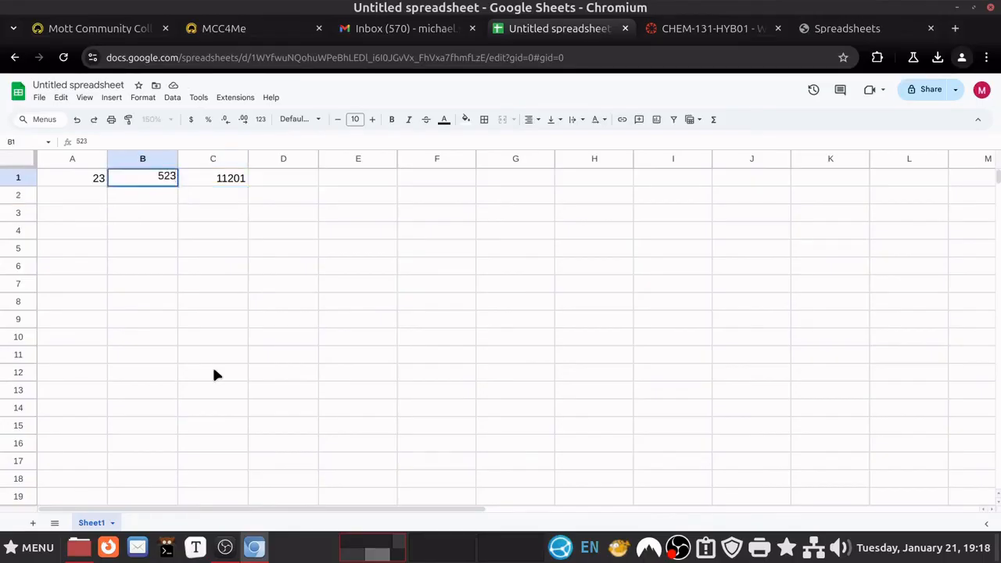
key("Return")
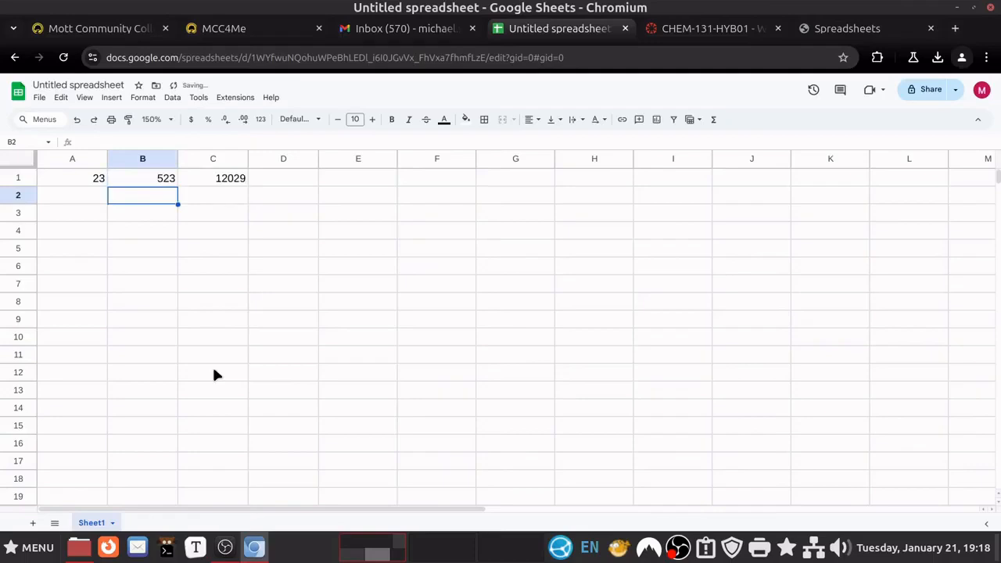
Clear the references in the C1 formula and re-enter it manually as =a1*b1
key("Right")
key("Up")
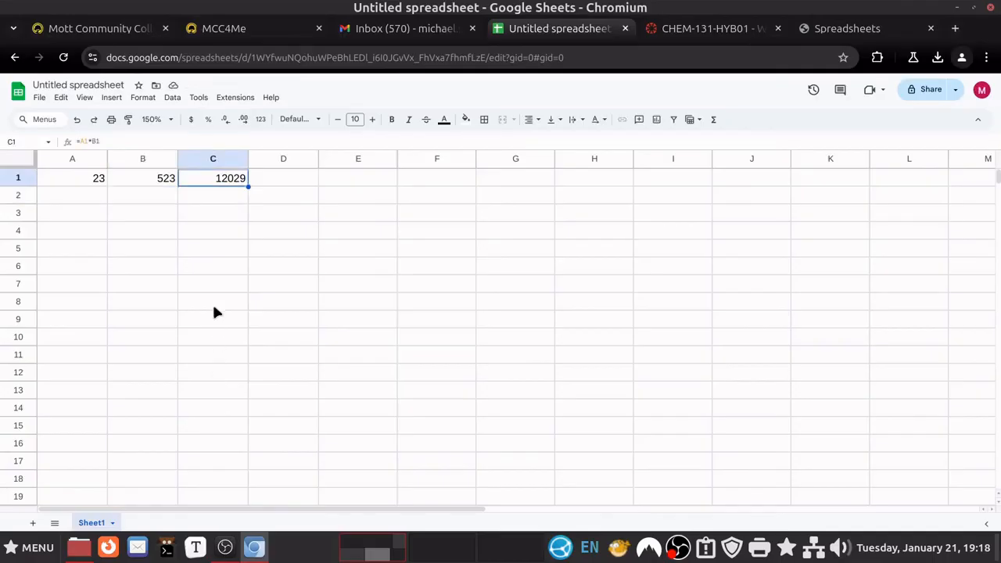
double_click(219, 185)
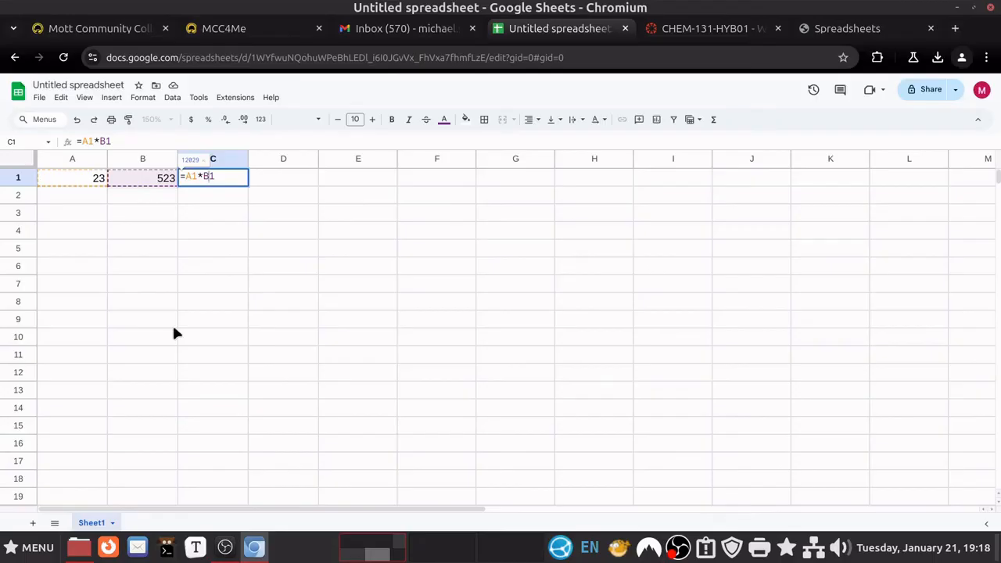
key("BackSpace")
key("BackSpace")
key("BackSpace")
key("BackSpace")
key("BackSpace")
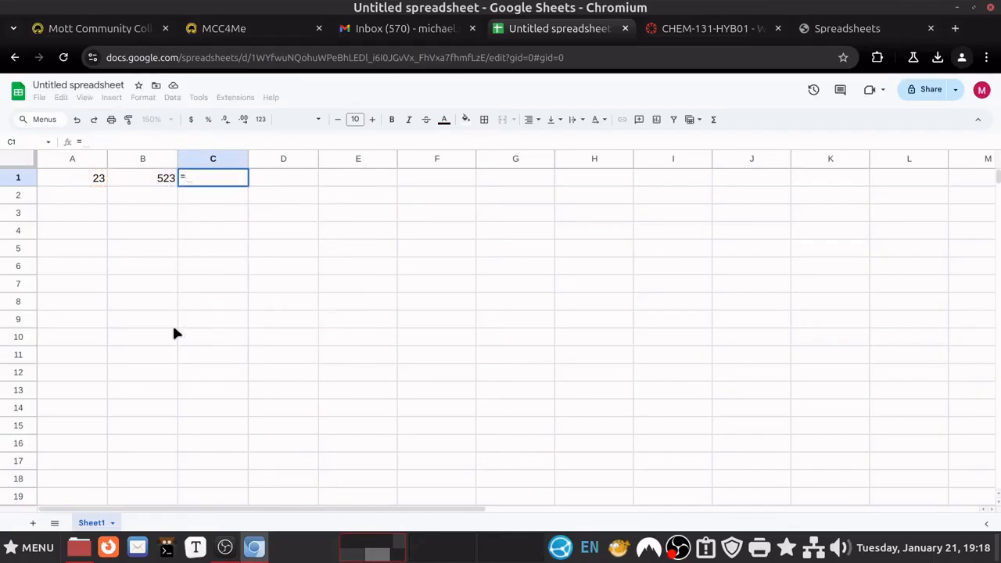
type("a1*b1")
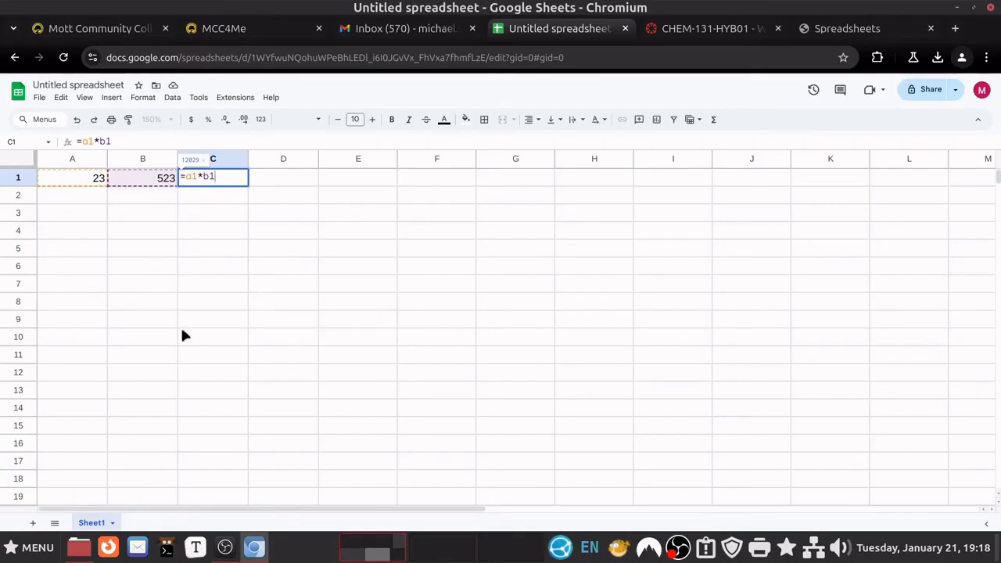
key("Return")
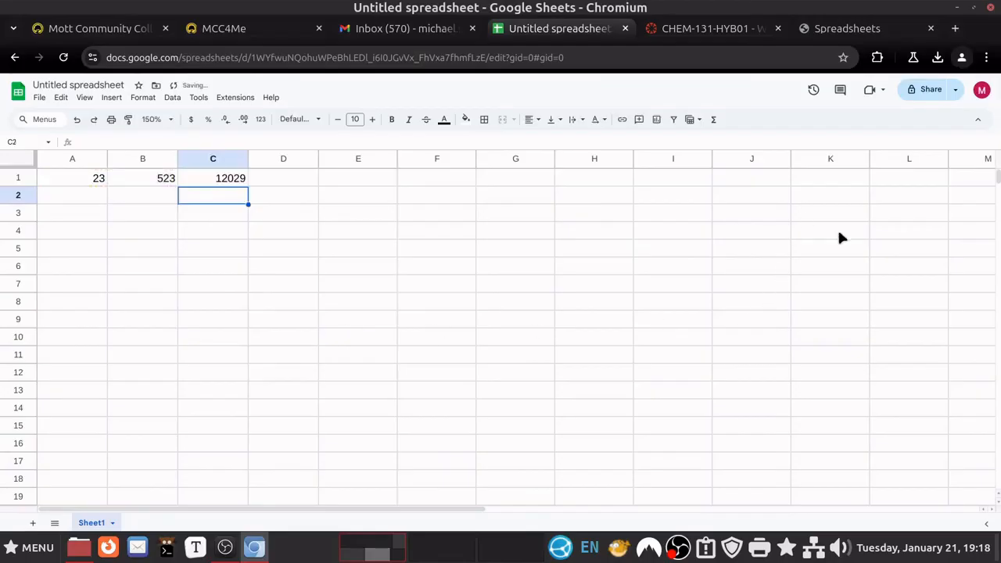
Examine the Dragging Equations Across Cells section of the Spreadsheets lab page
left_click(854, 29)
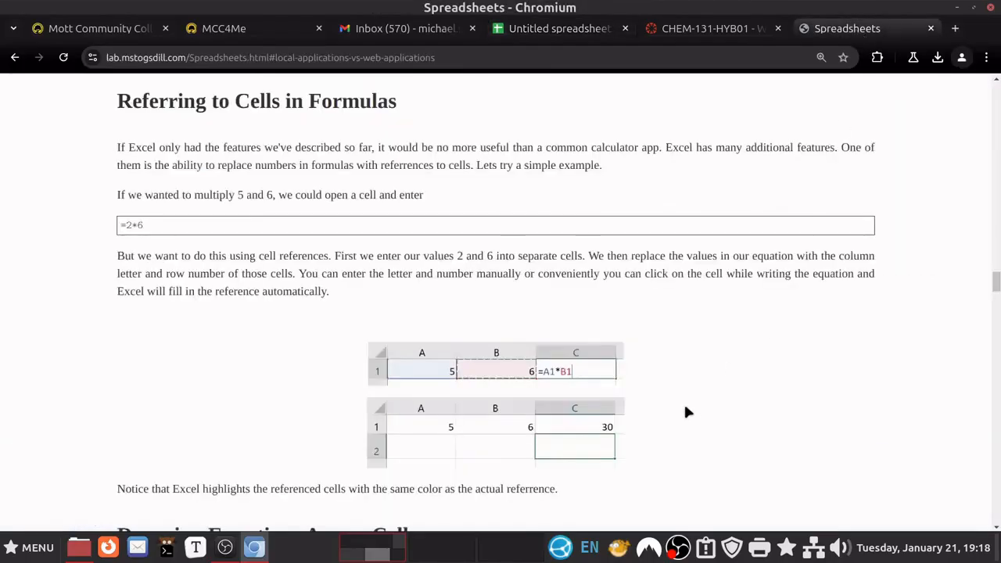
scroll(634, 413, "down", 5)
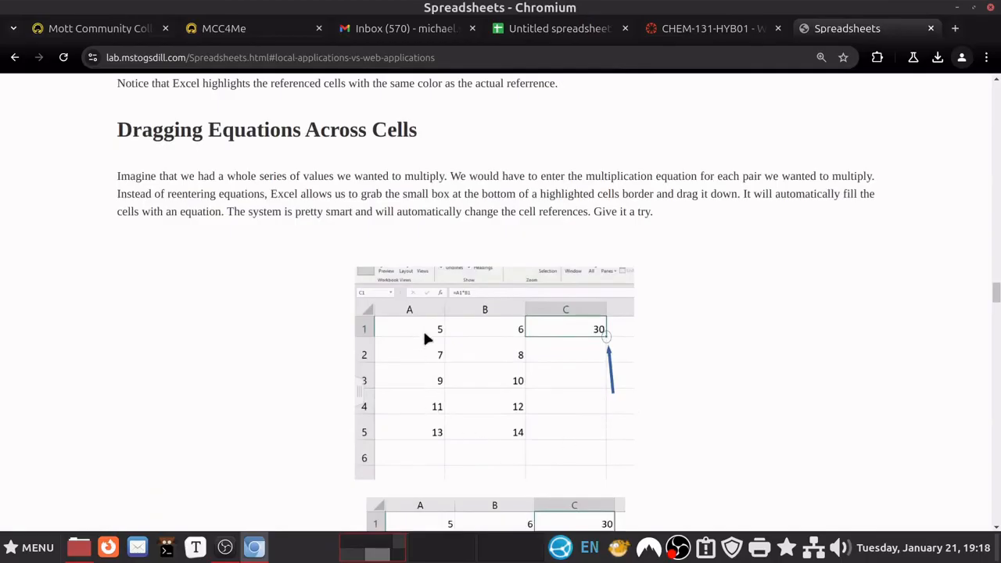
left_click_drag(143, 130, 384, 132)
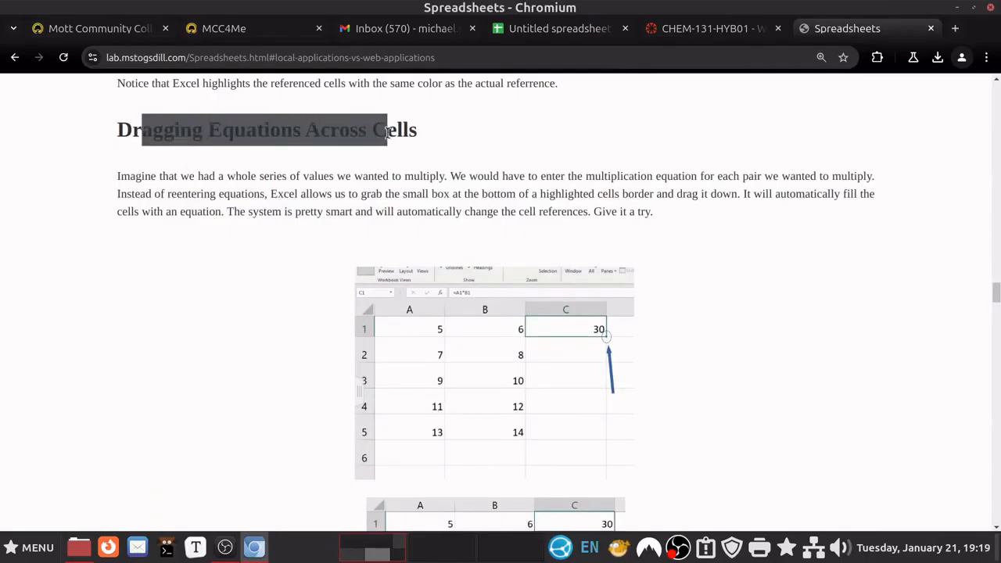
left_click(387, 133)
scroll(356, 320, "down", 2)
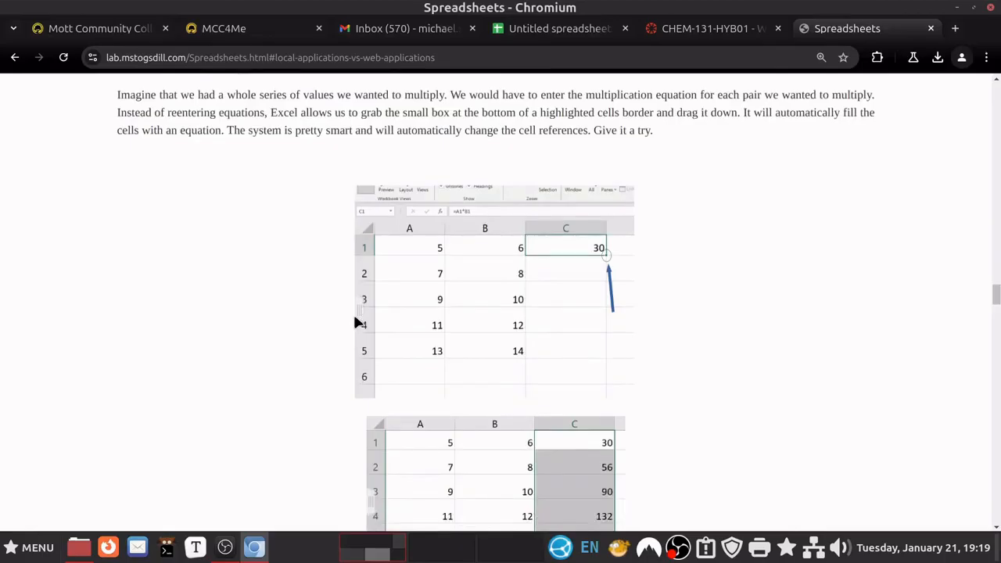
Return to the untitled spreadsheet and enter 35, 68, 97 and 61 in cells A2 through A5
left_click(540, 36)
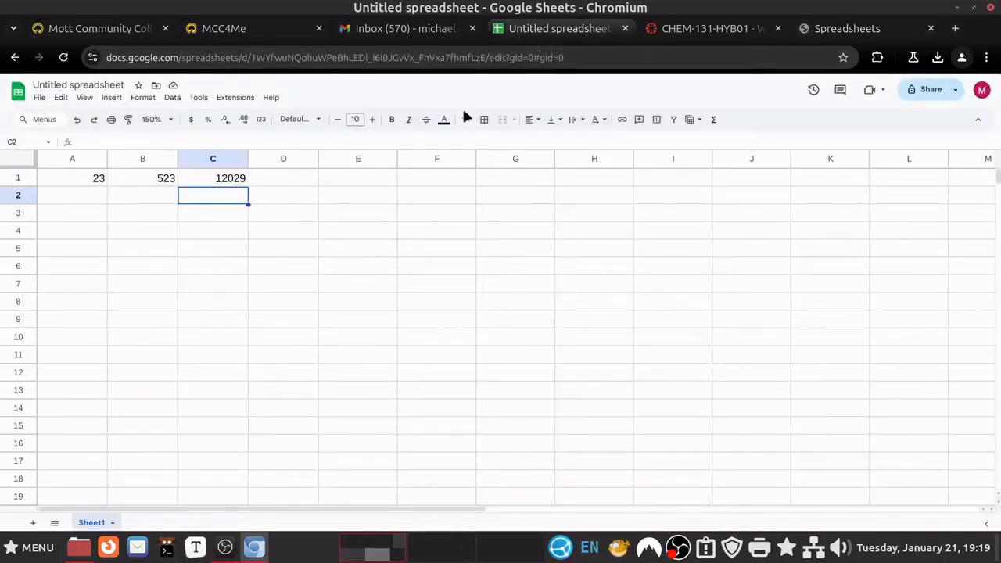
left_click(97, 196)
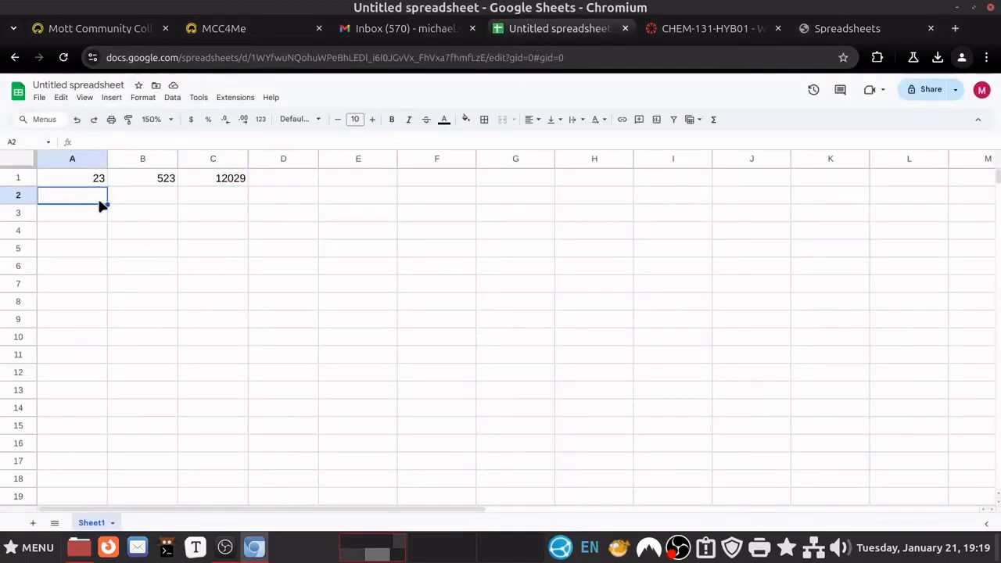
type("35")
key("Return")
type("68")
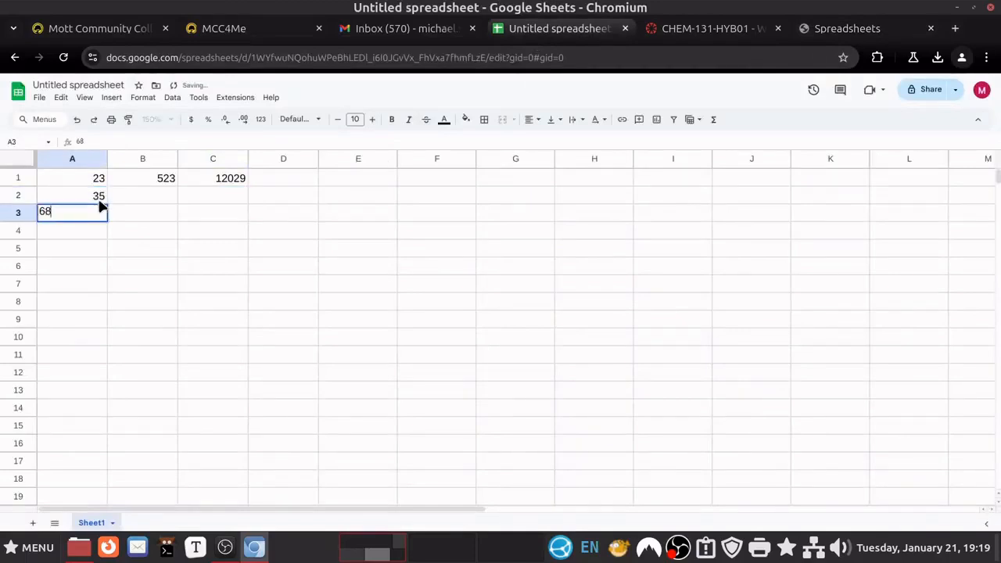
key("Return")
type("97")
key("Return")
type("61")
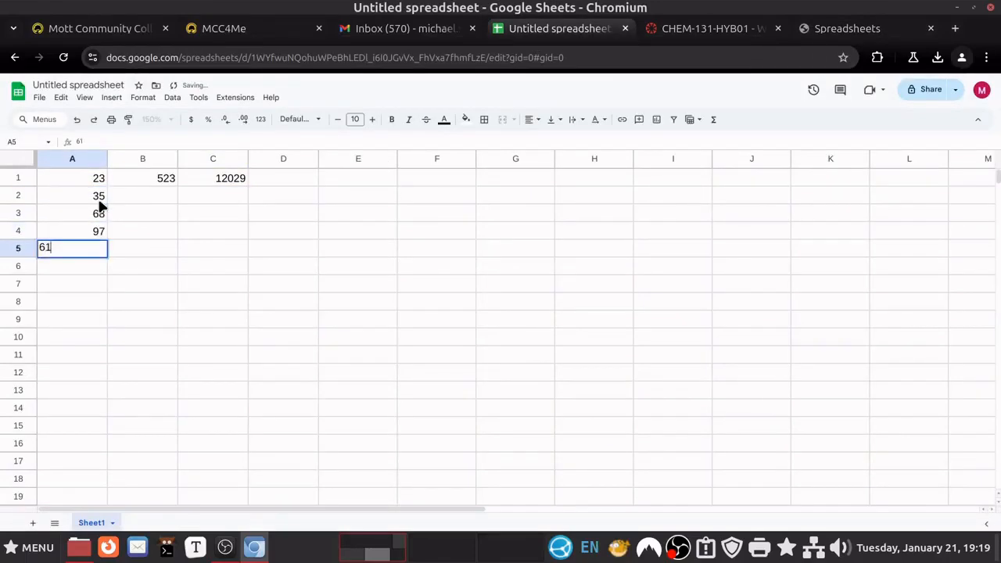
key("Return")
Enter 452, 384, 755 and 789 in cells B2 through B5
key("Right")
key("Up")
key("Up")
key("Up")
key("Up")
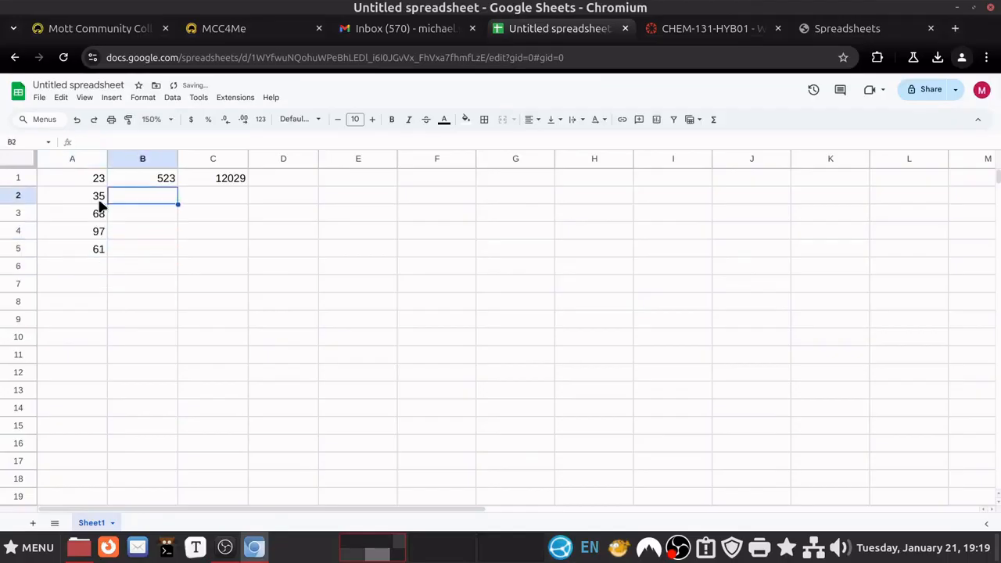
type("452")
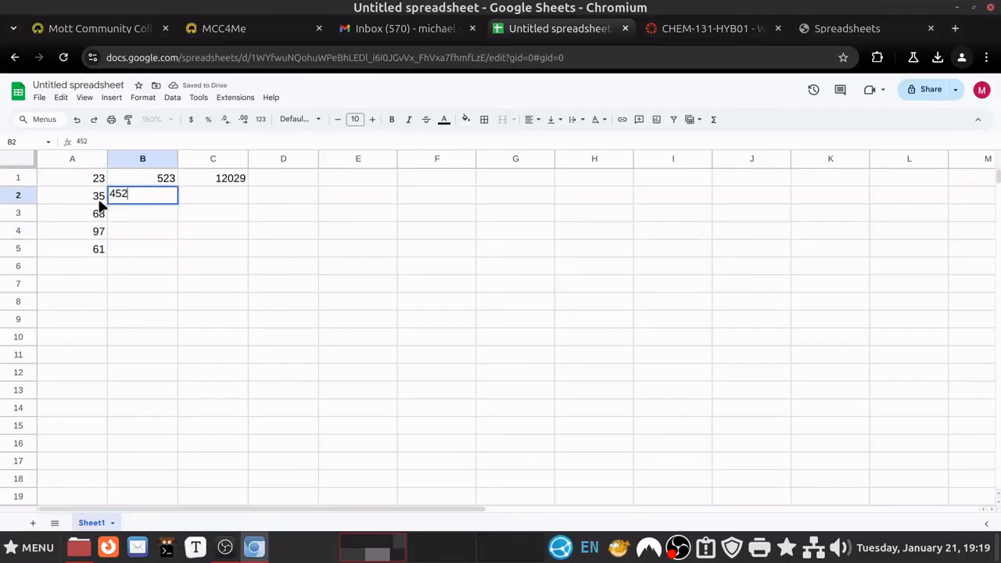
key("Return")
type("384")
key("Return")
type("7")
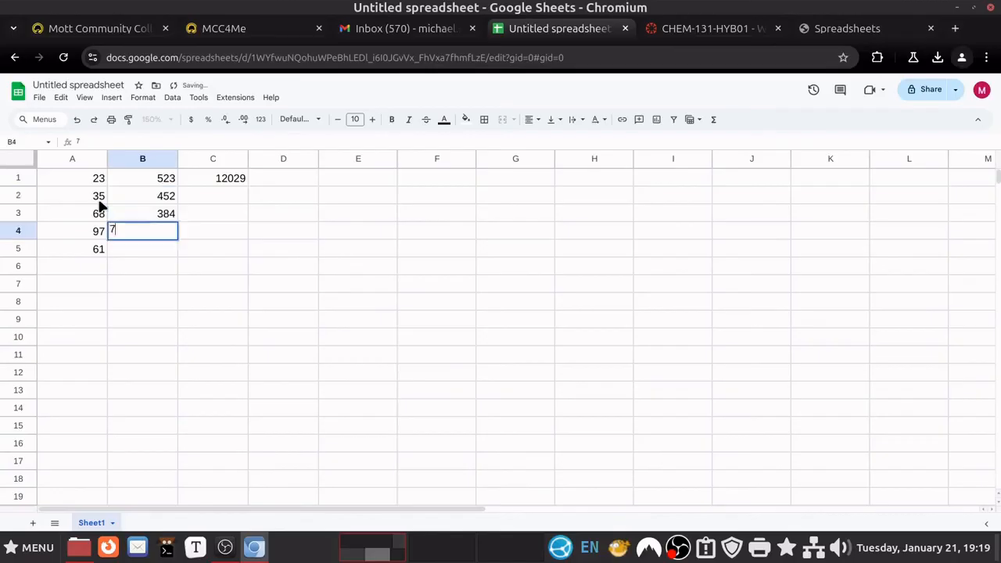
type("55")
key("Return")
type("789")
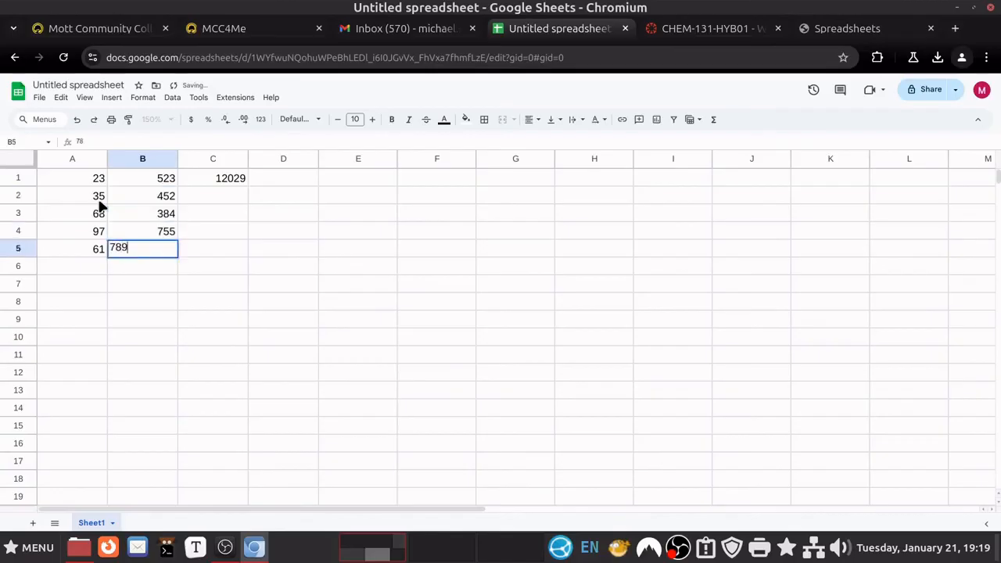
key("Return")
Inspect the cell references in the formula of cell C1 without changing it
key("Right")
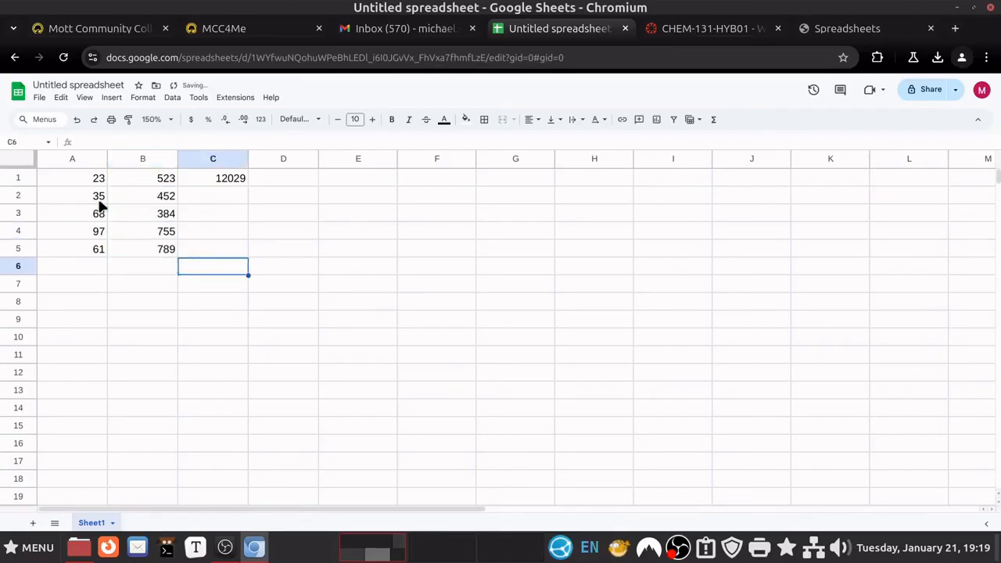
key("Up")
key("Up")
key("Up")
key("Up")
key("Up")
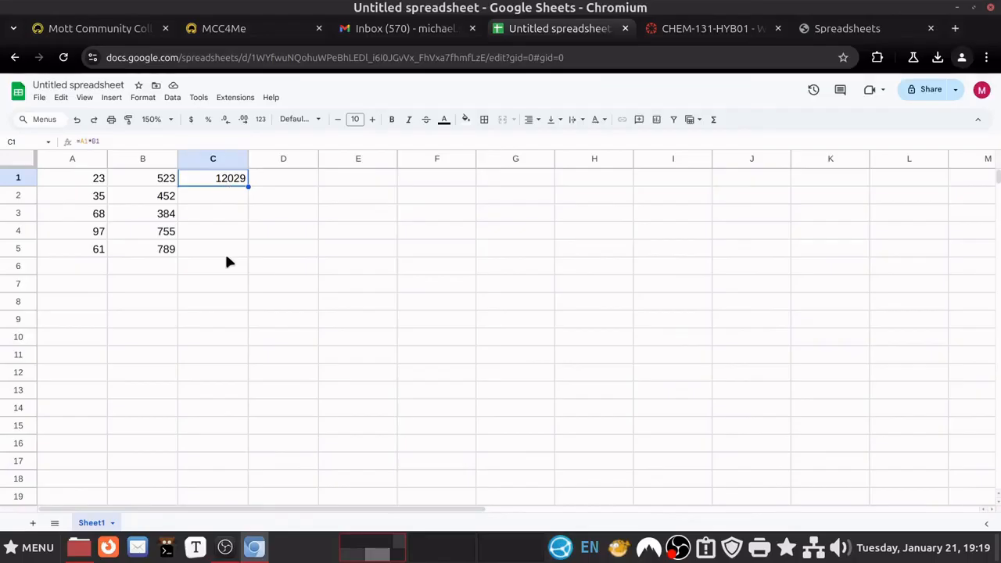
left_click(233, 196)
left_click(232, 180)
double_click(230, 180)
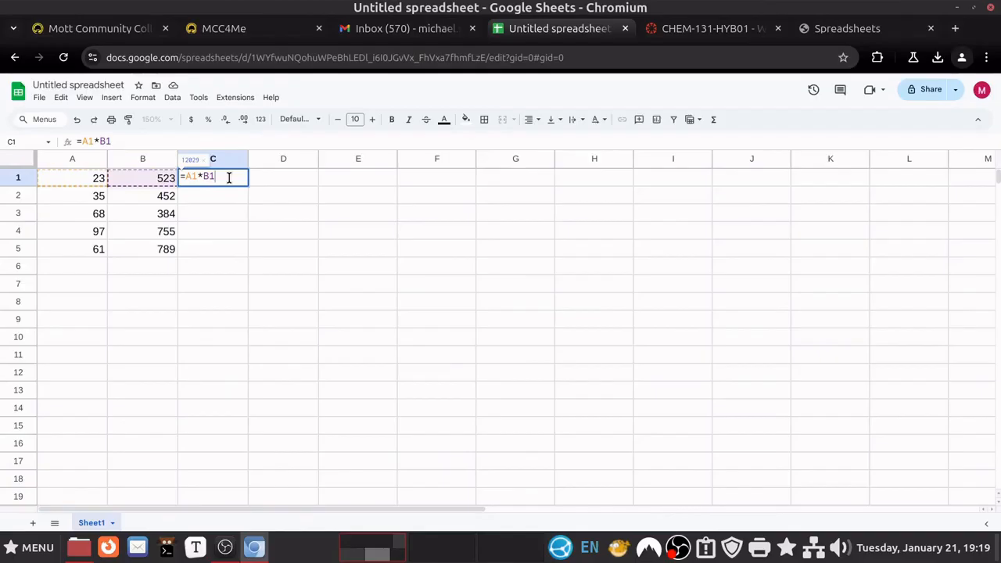
key("Return")
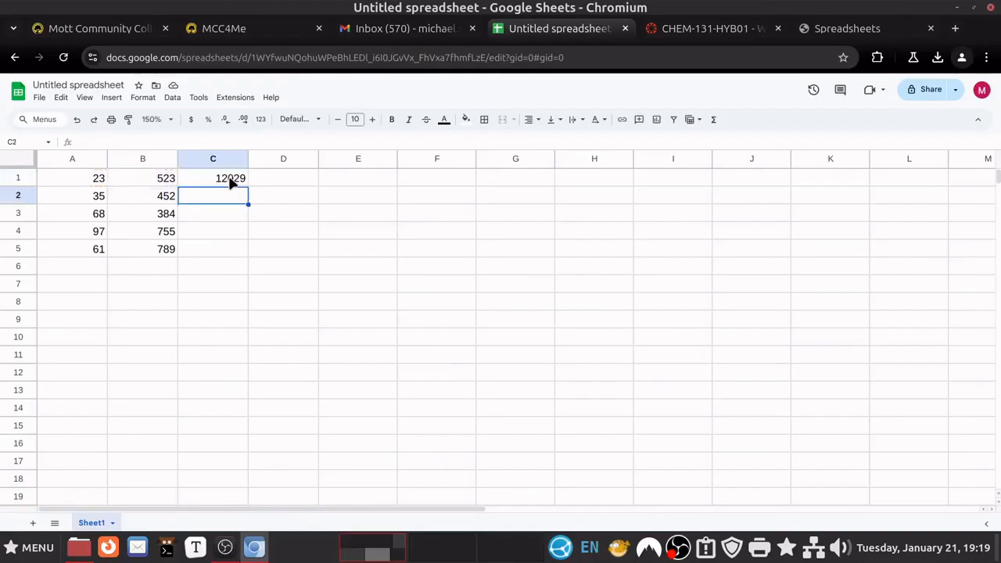
Move the formula cell from C1 to G2 and back to C1, inspecting its references while in G2
left_click(232, 182)
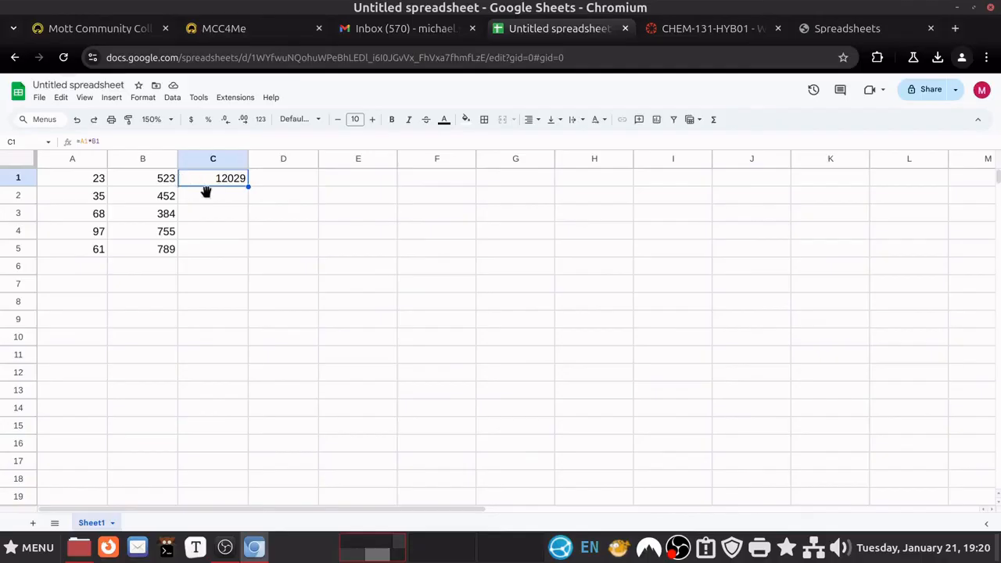
key("ctrl+c")
left_click_drag(206, 190, 510, 198)
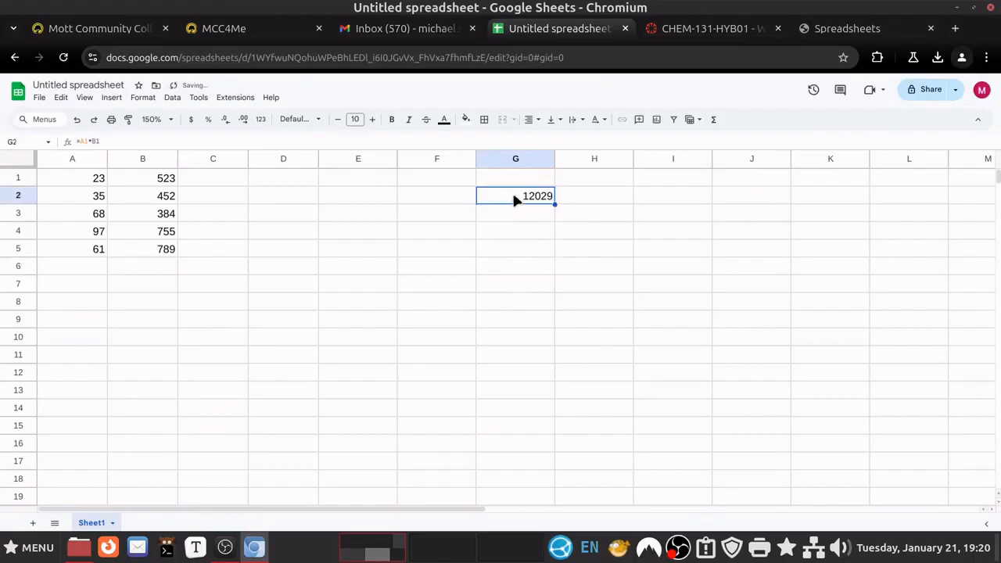
double_click(514, 197)
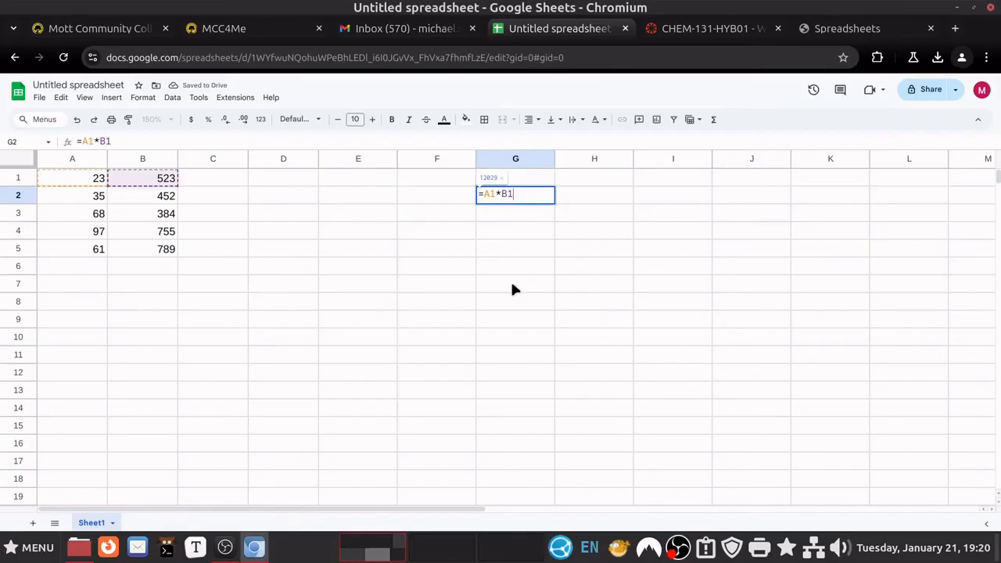
key("Return")
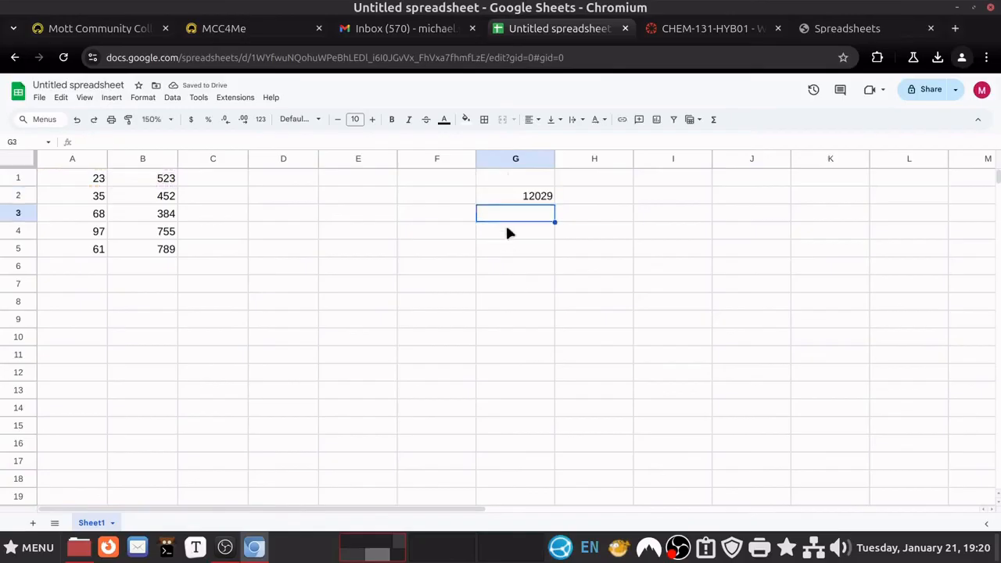
left_click(513, 198)
left_click_drag(516, 208, 222, 189)
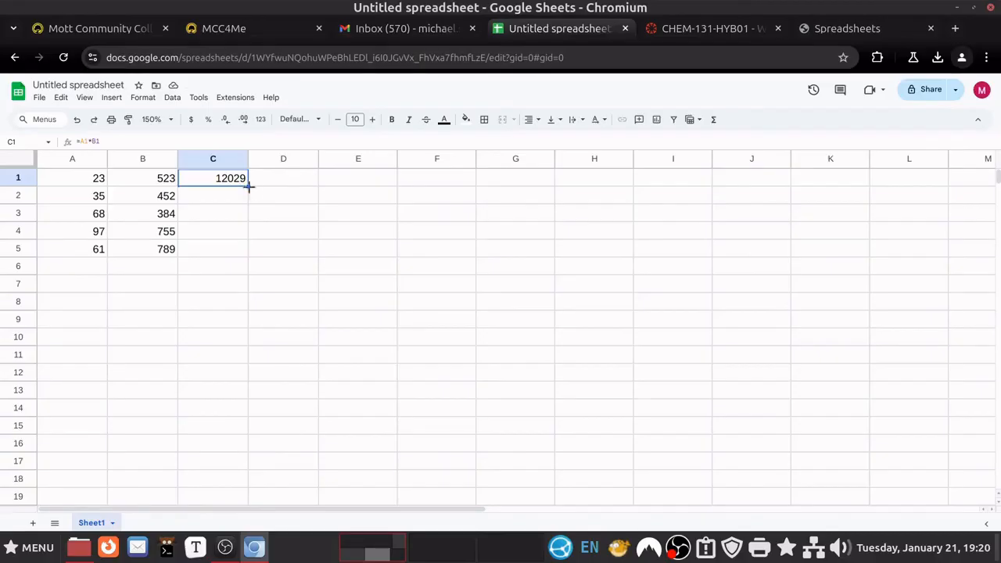
Fill the multiplication formula from cell C1 down through C5
left_click_drag(248, 187, 248, 187)
left_click_drag(249, 187, 250, 254)
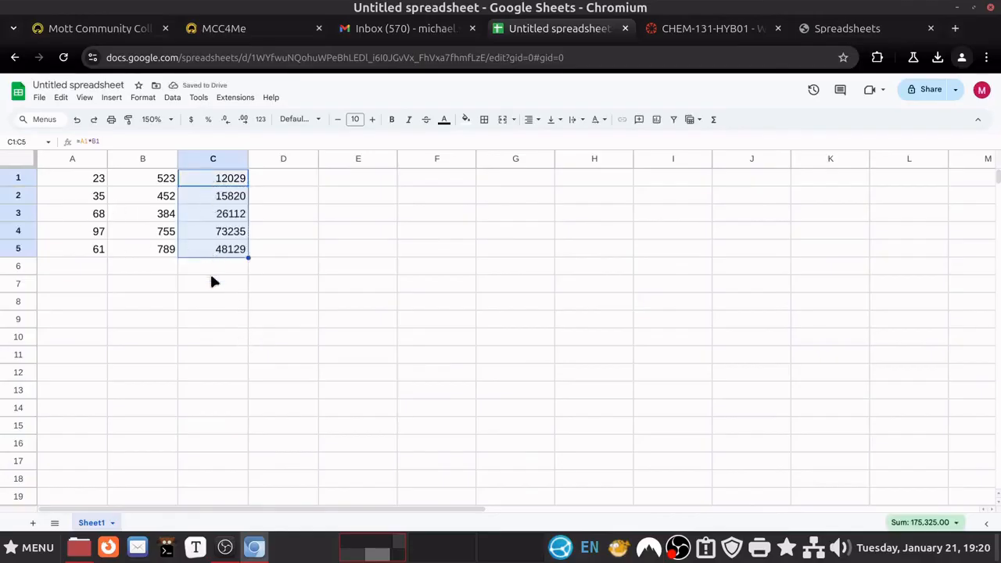
Inspect the cell references in the filled multiplication formulas of cells C1, C2 and C3 without changing them
left_click(217, 423)
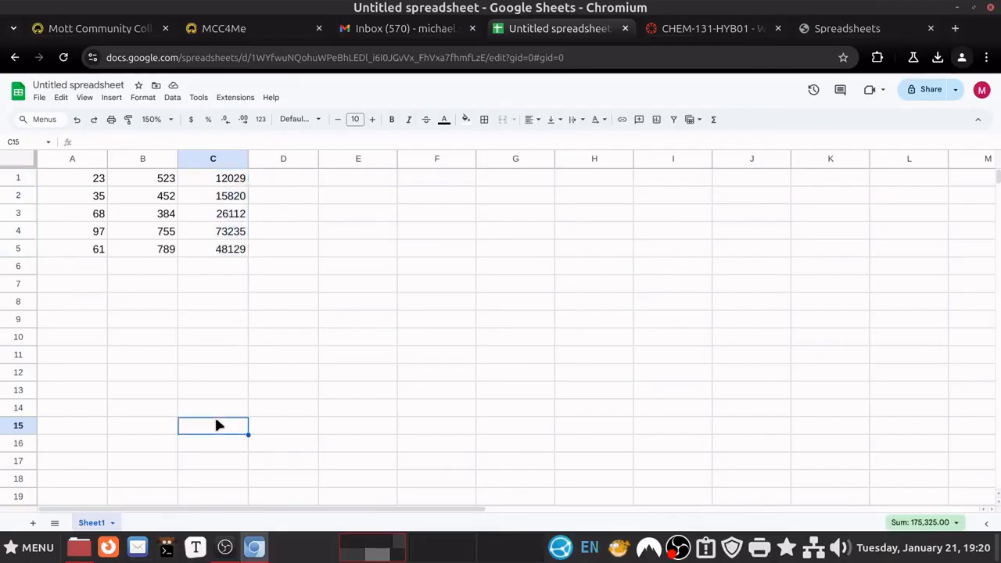
left_click(230, 184)
double_click(229, 180)
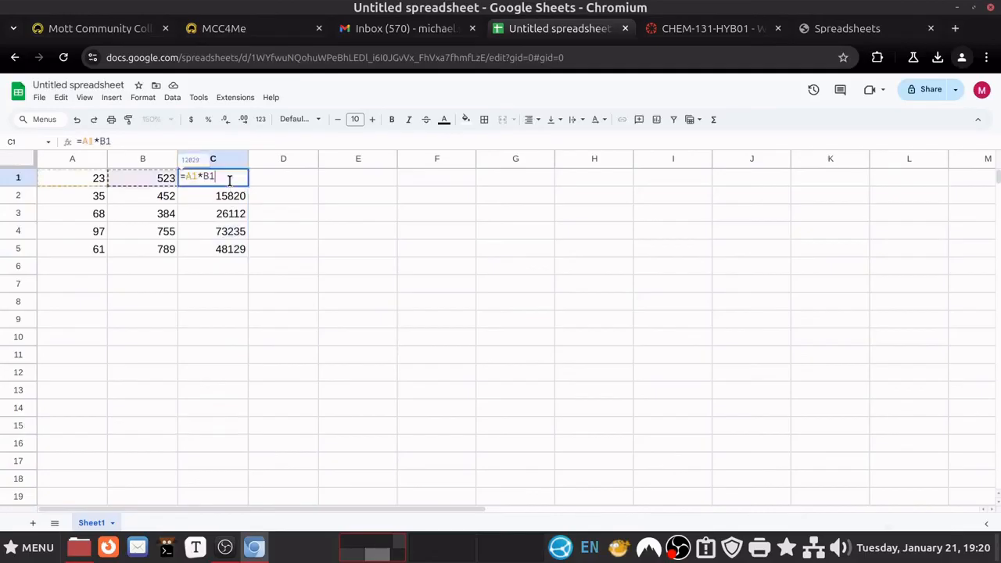
key("Return")
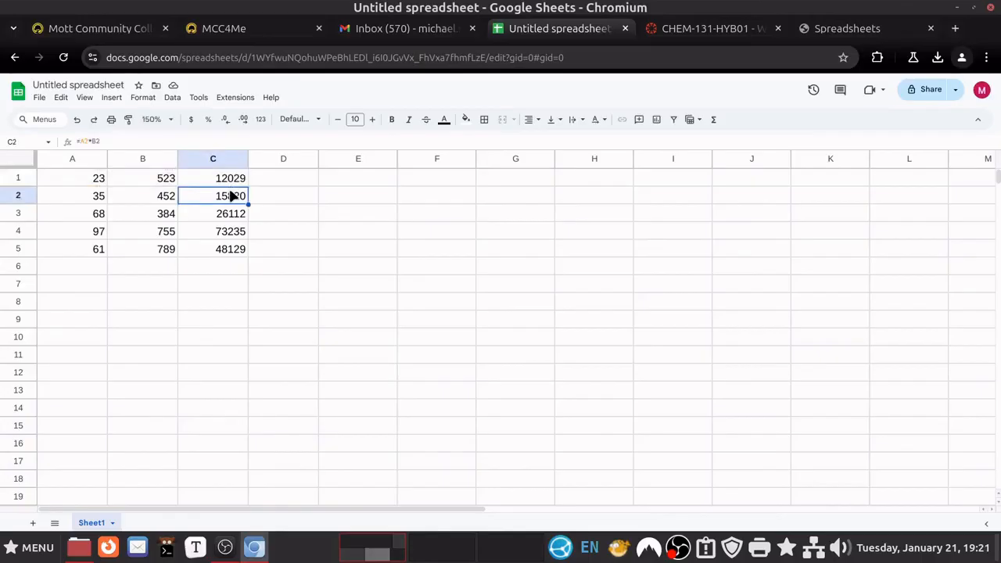
double_click(231, 196)
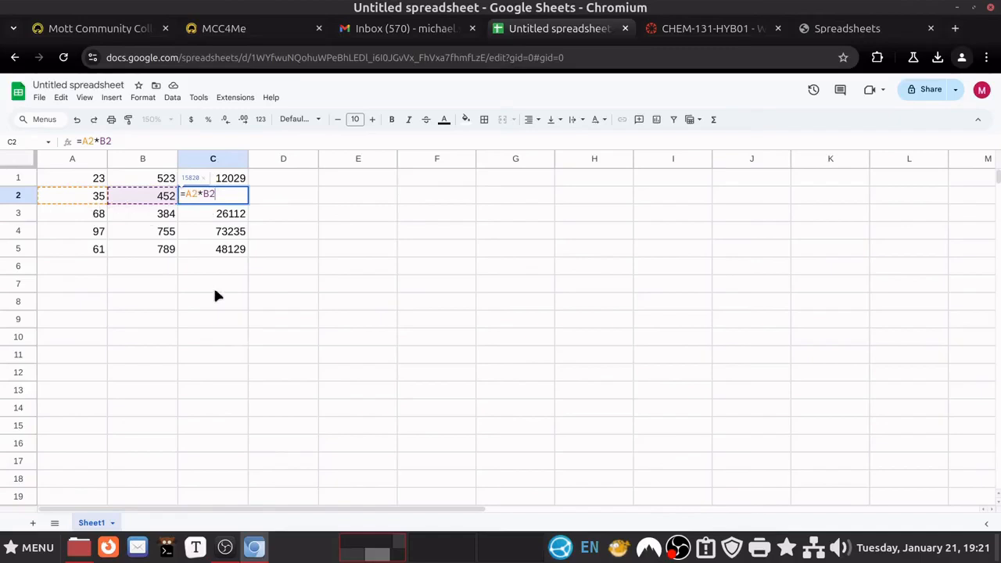
key("Return")
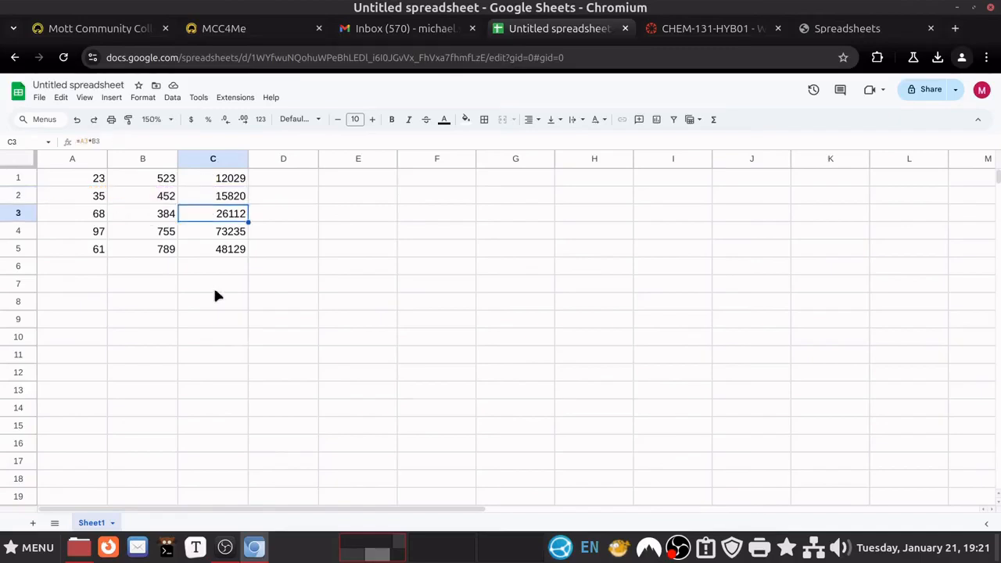
key("Return")
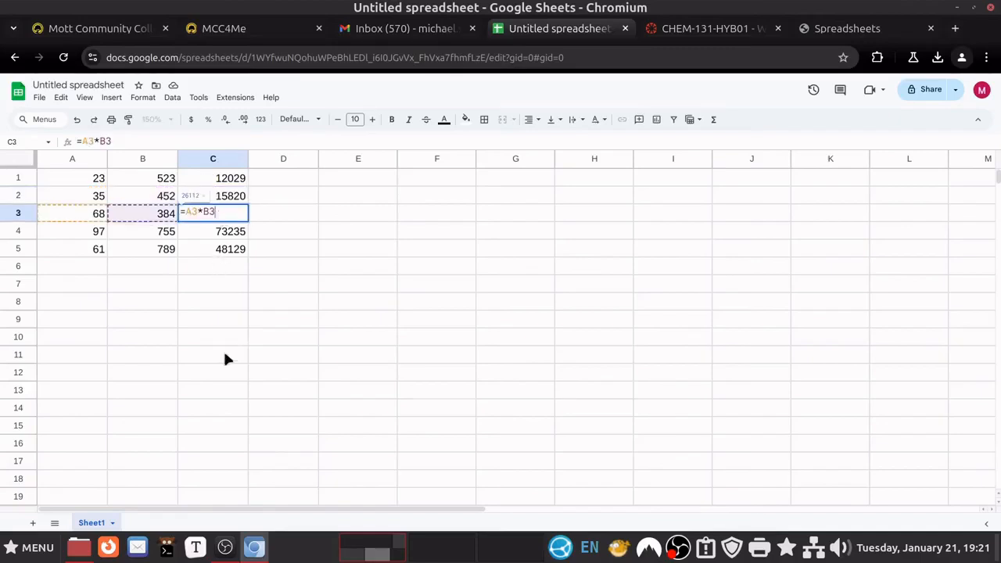
key("Return")
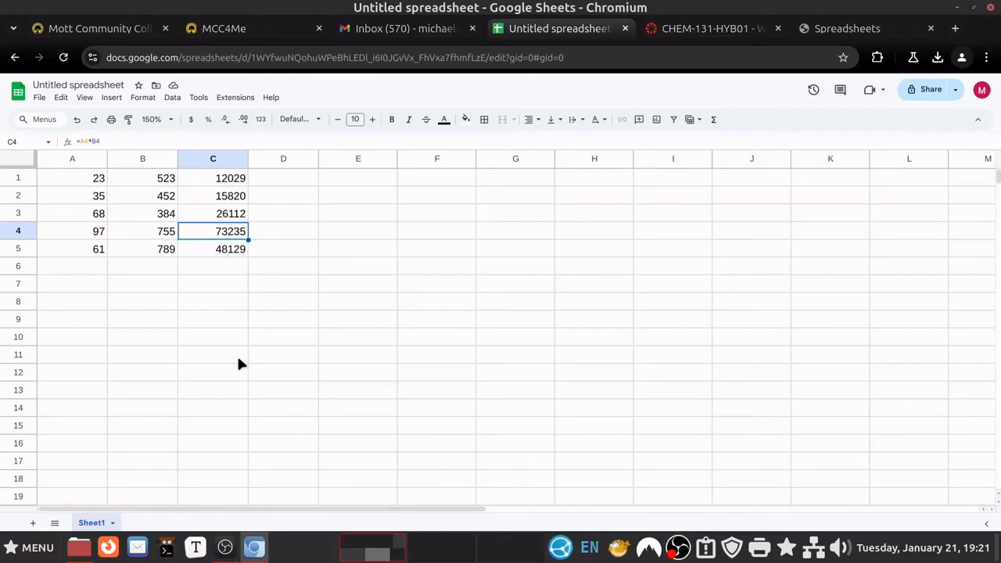
Enter the constant 10 in cell G1
left_click(479, 177)
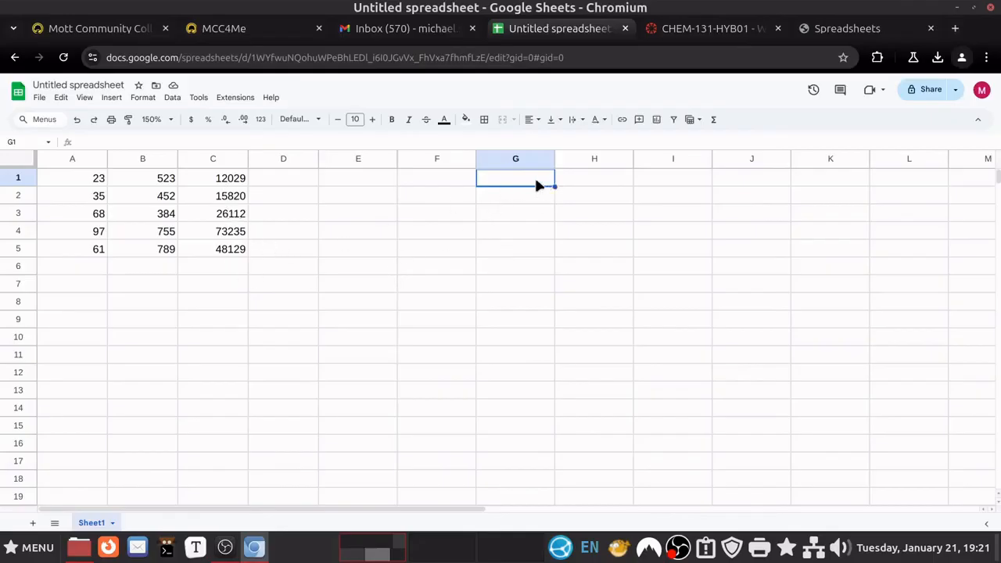
type("10")
key("Return")
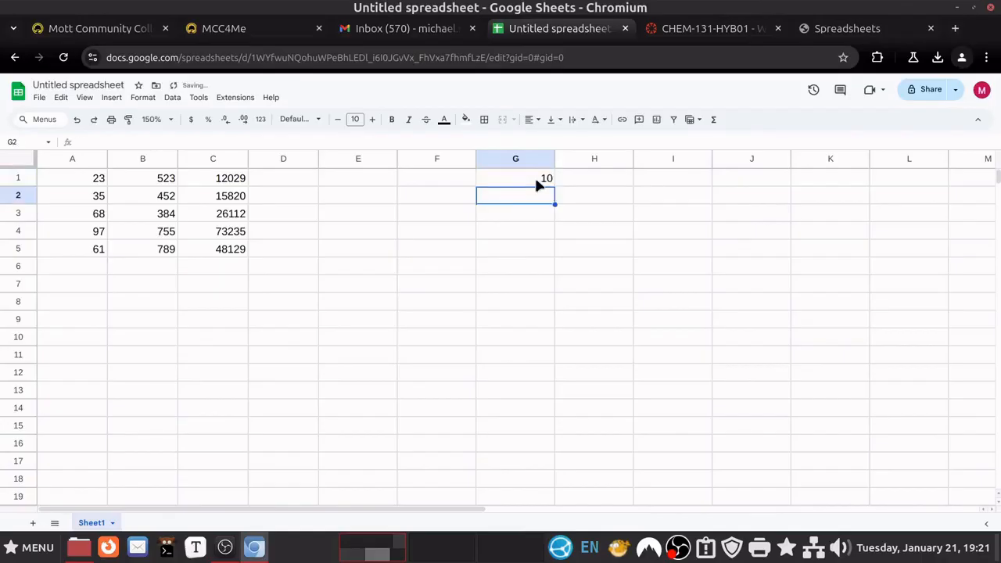
Enter the formula =C1+G1 in cell D1
left_click(279, 179)
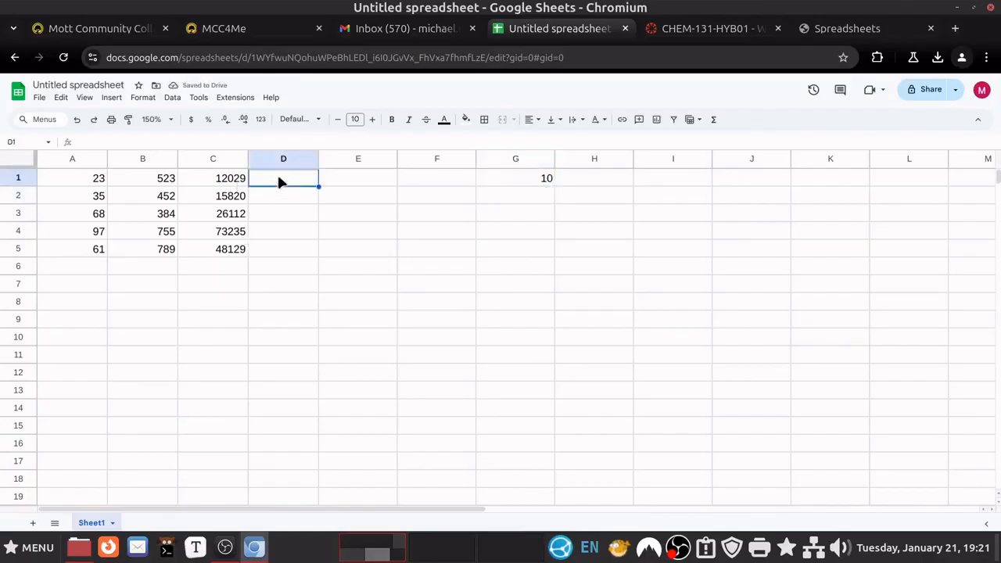
type("=")
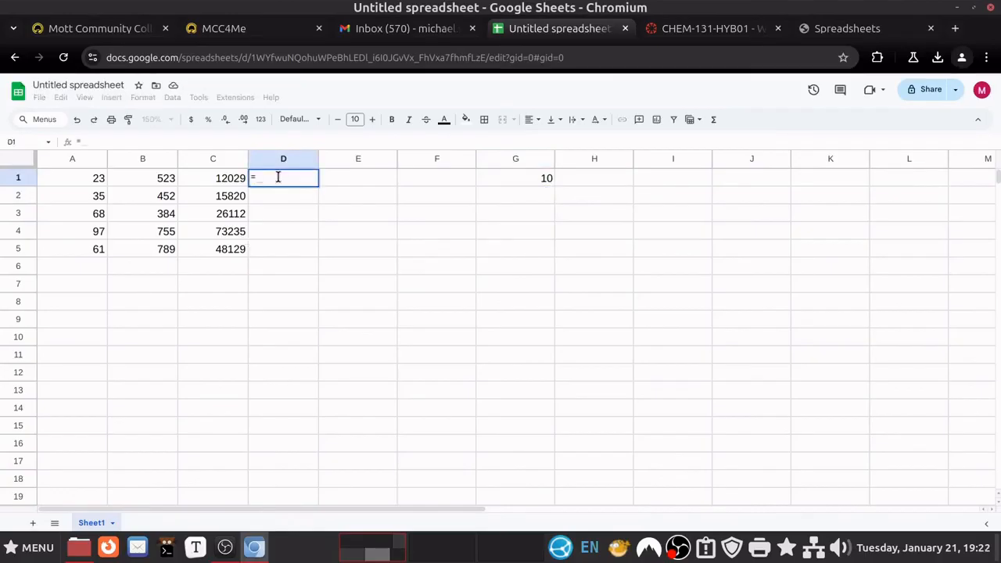
left_click(231, 180)
type("+")
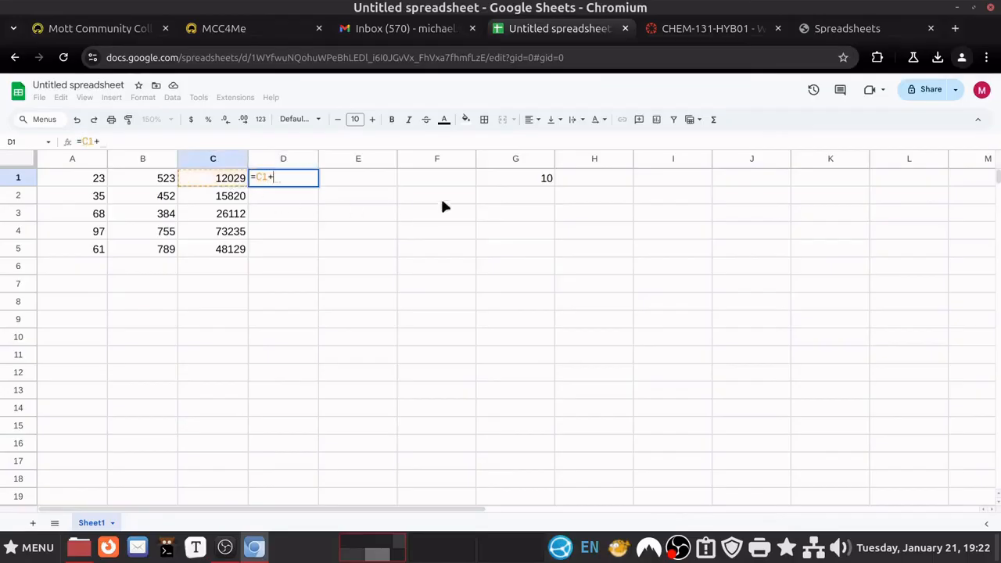
left_click(519, 176)
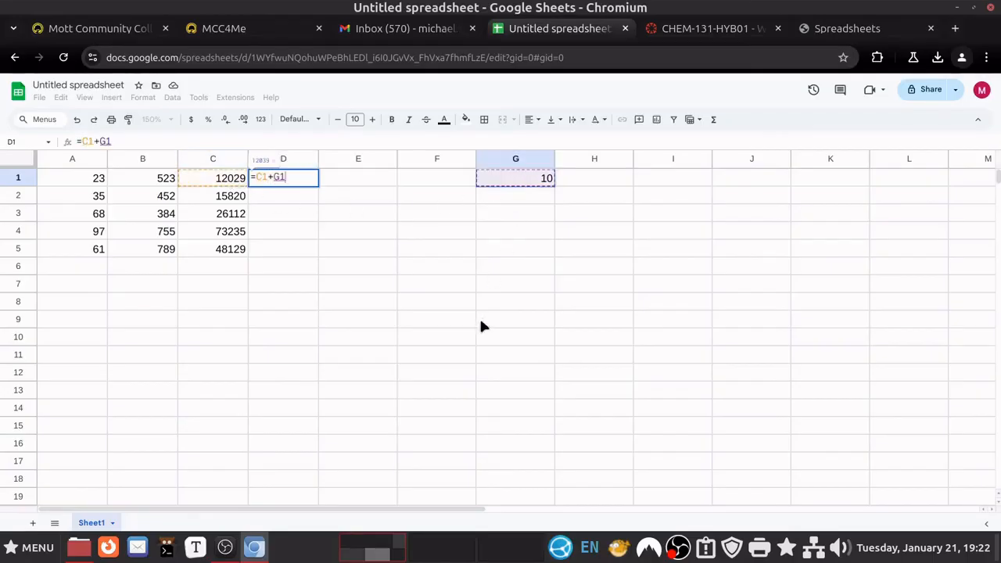
key("Return")
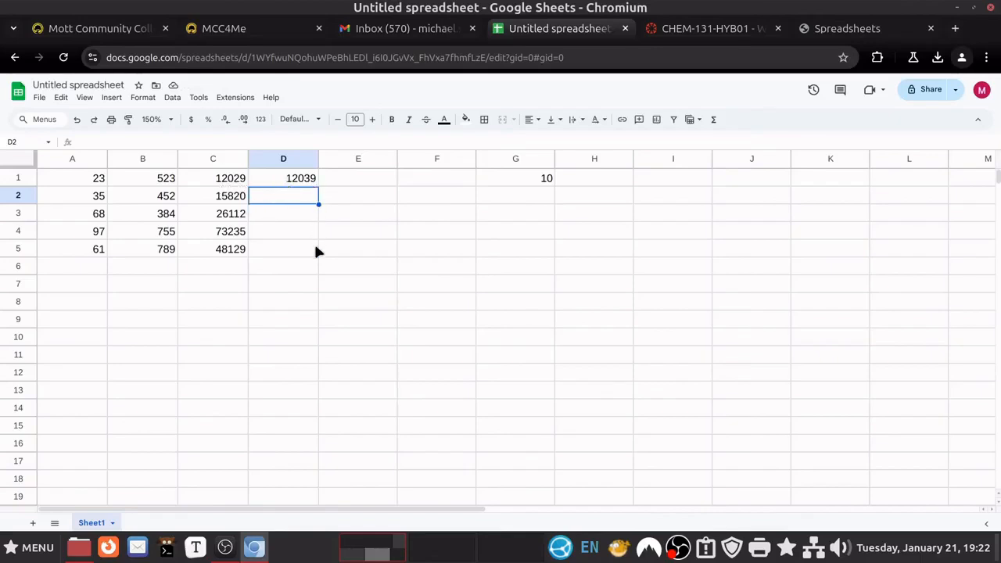
Fill the addition formula from D1 down through D5 with relative references, rejecting the suggested autofill
left_click(304, 185)
left_click_drag(319, 185, 319, 259)
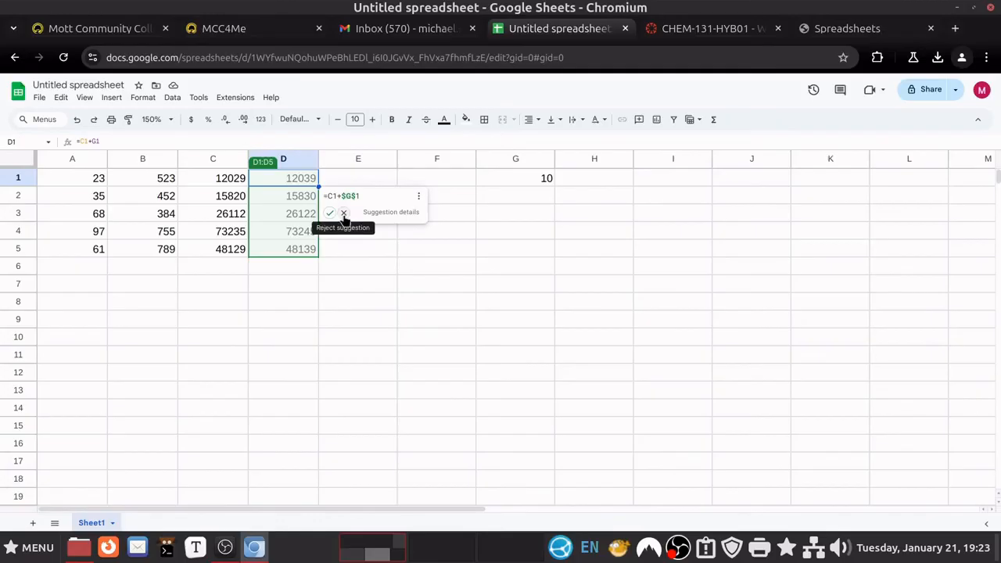
left_click(343, 214)
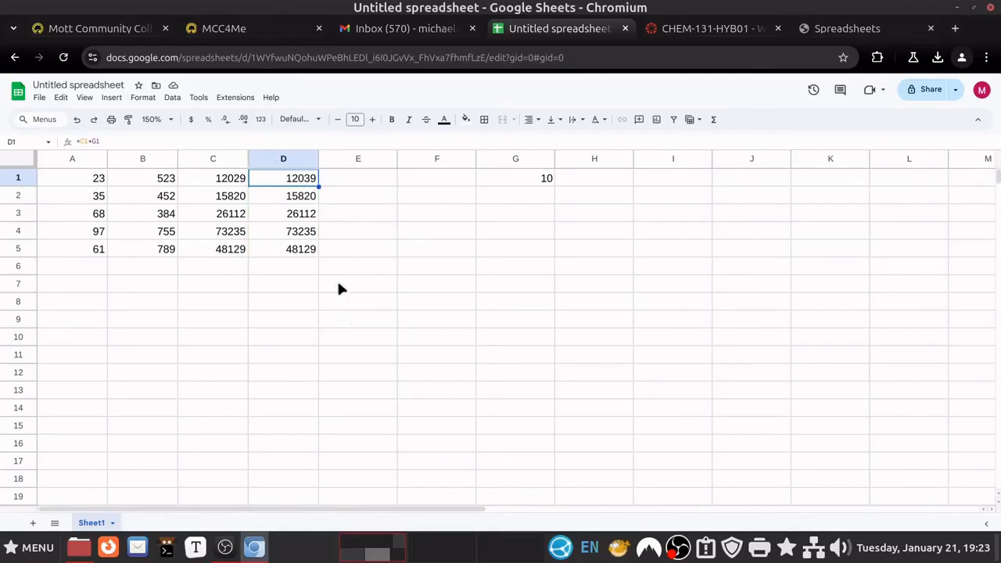
Inspect the cell references in the filled addition formulas of cells D2 and D3 without changing them
left_click(305, 200)
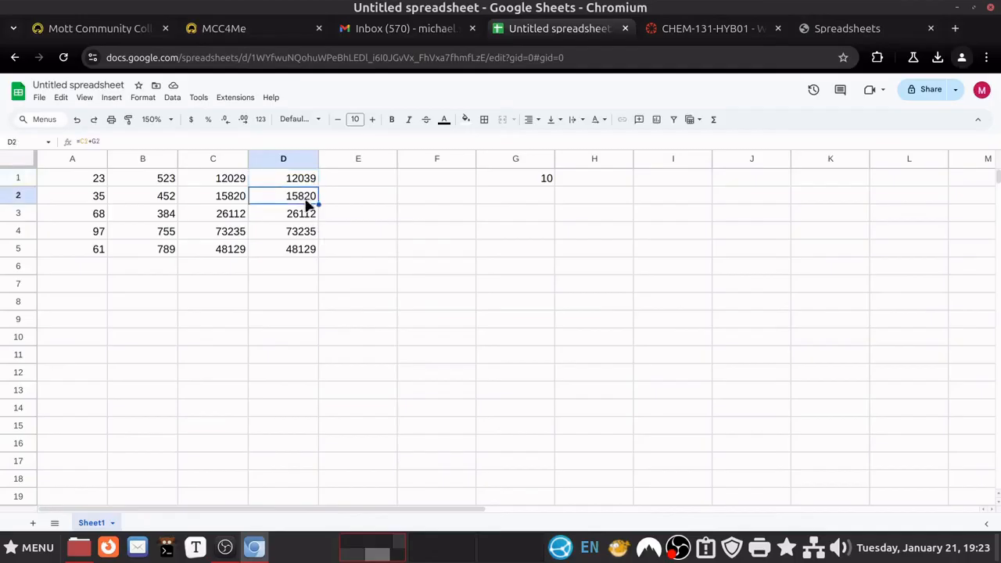
double_click(305, 199)
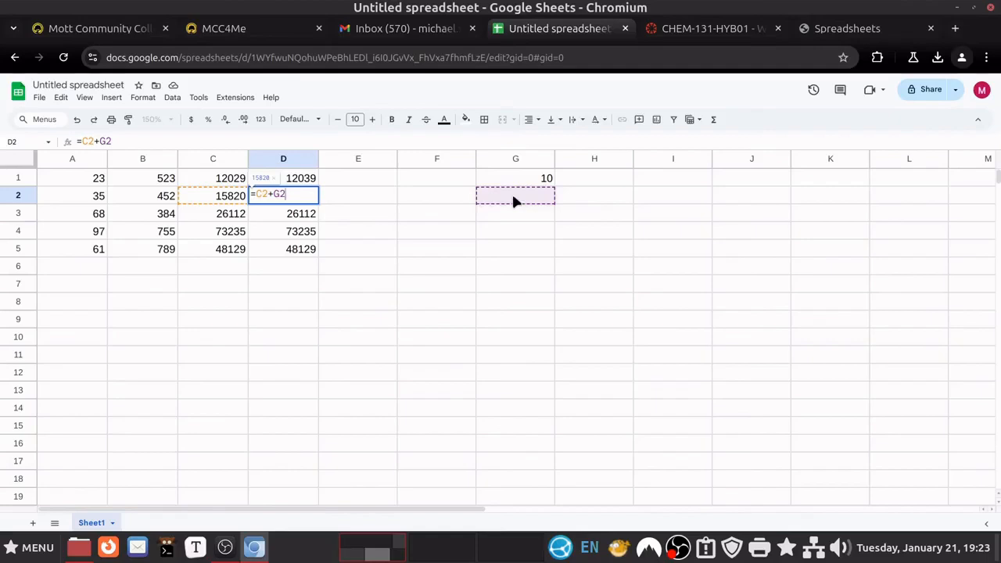
key("Return")
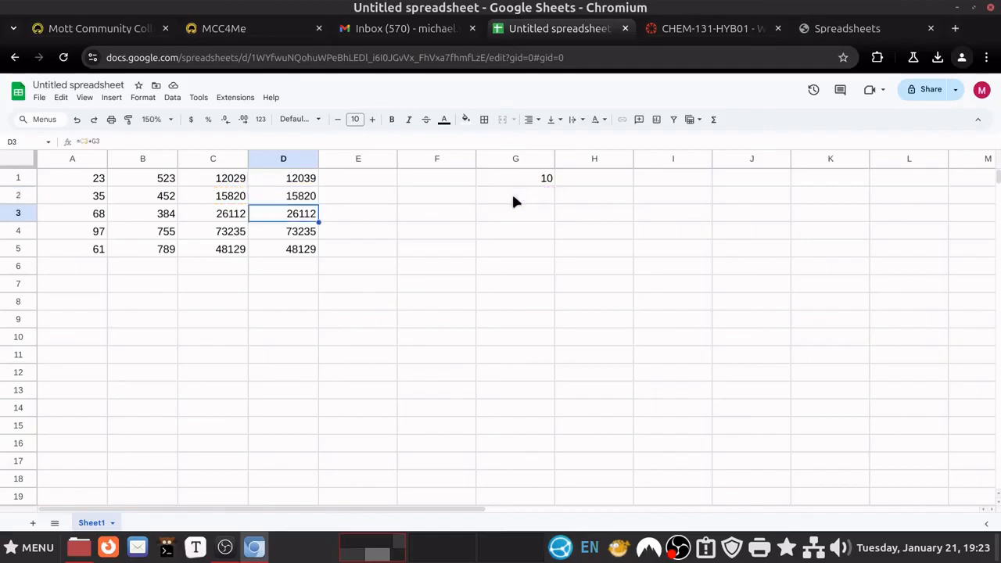
left_click(291, 196)
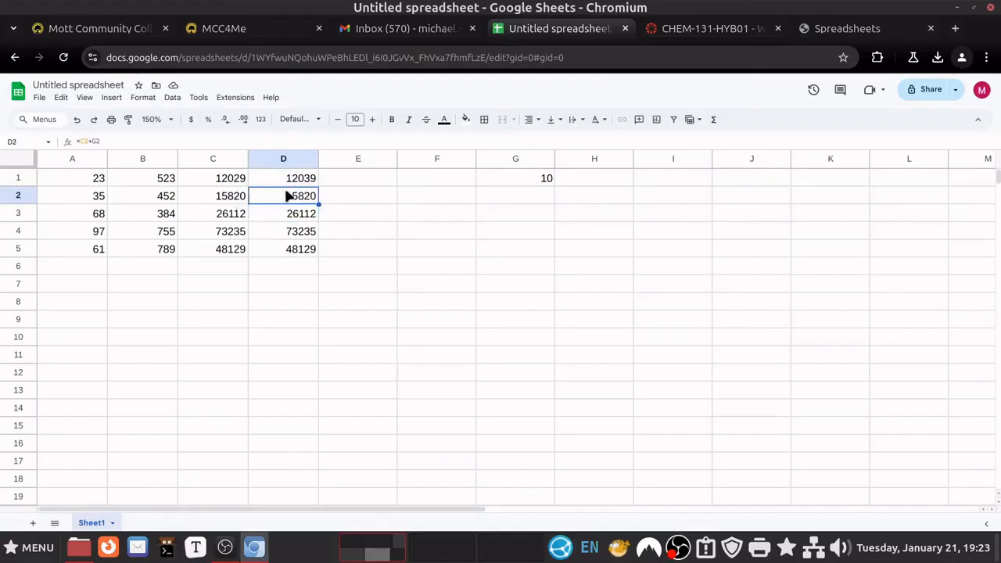
double_click(305, 213)
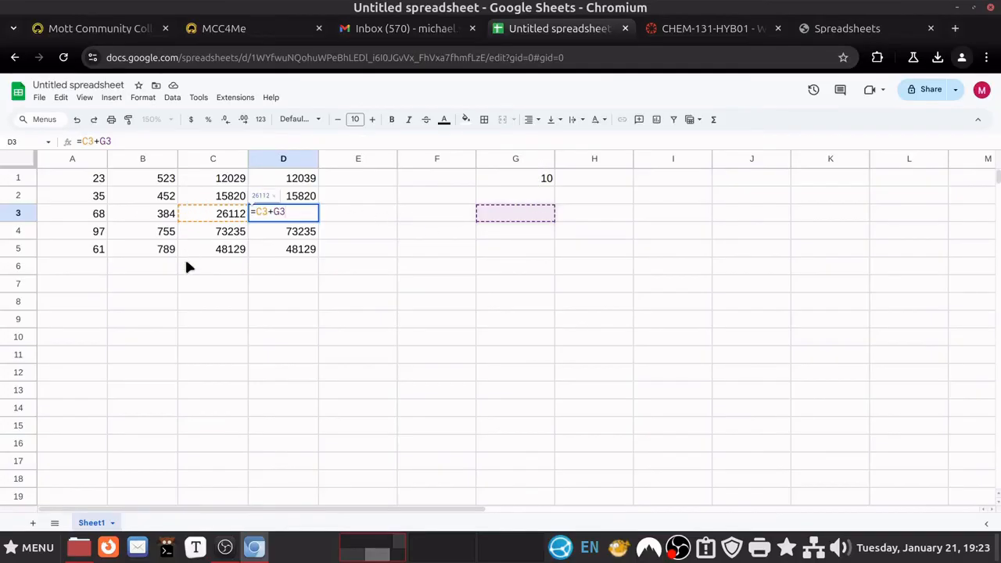
key("Return")
Make the G1 reference in cell D1 absolute, giving =C1+$G$1, and fill that formula down through D5
key("Up")
key("Up")
key("Up")
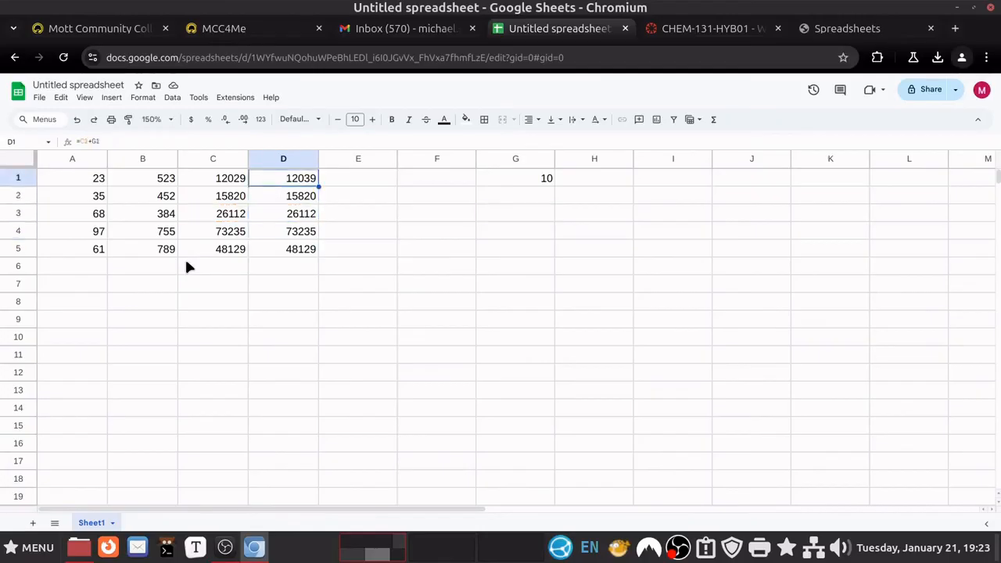
double_click(302, 179)
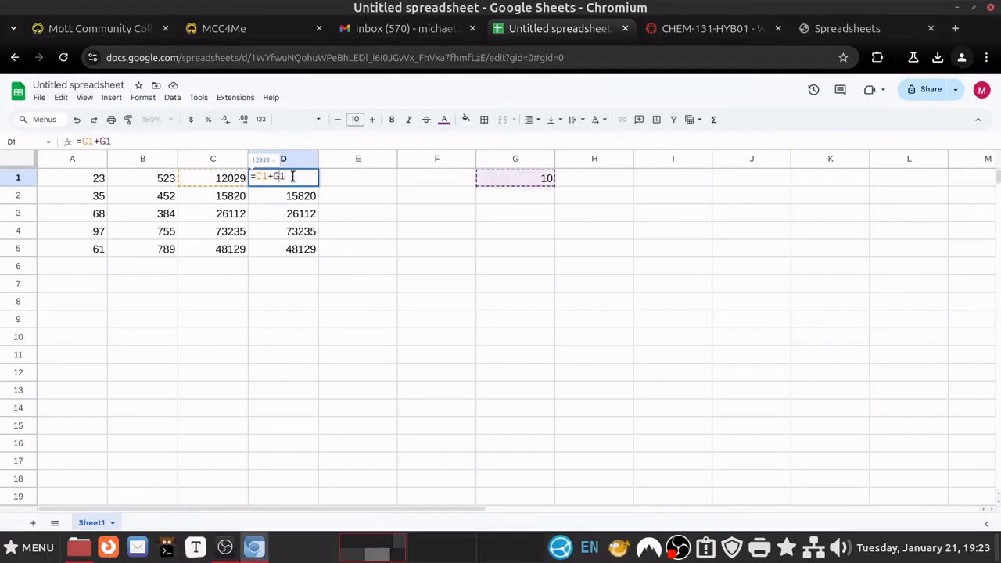
type("$")
key("Right")
type("$")
key("Return")
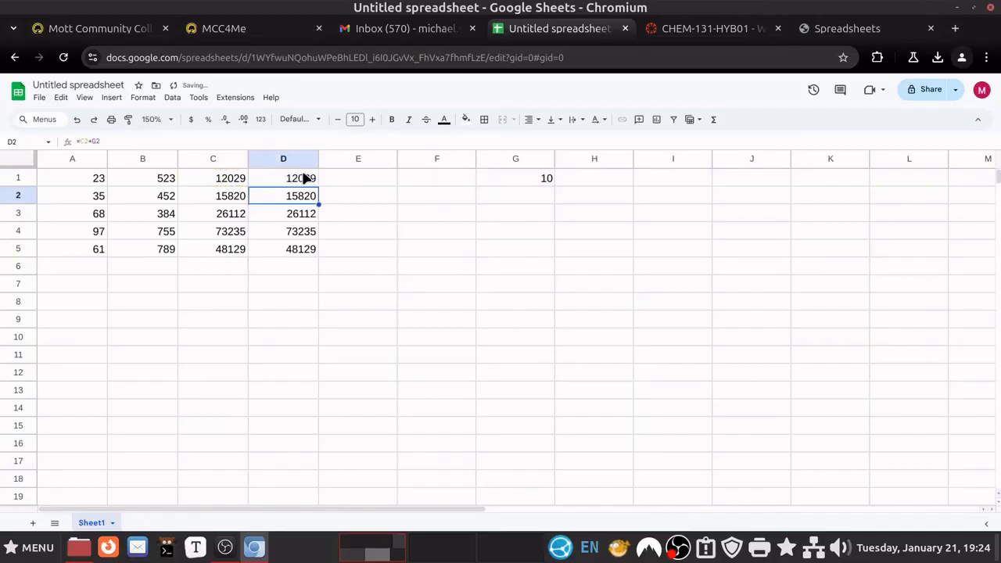
left_click(305, 181)
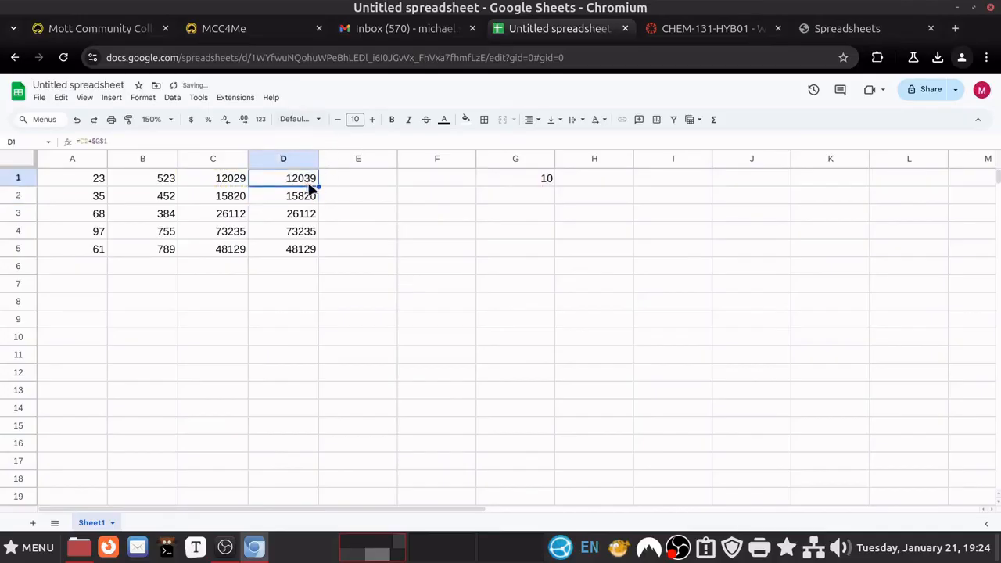
left_click_drag(318, 187, 319, 256)
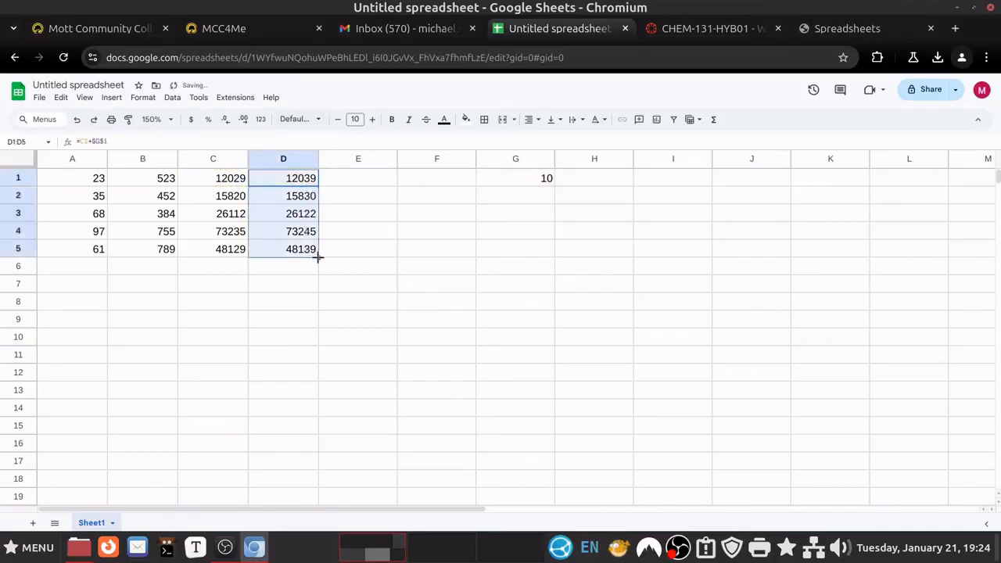
Inspect the absolute and relative references in the formulas of cells D5 and D4 without changing them
double_click(303, 250)
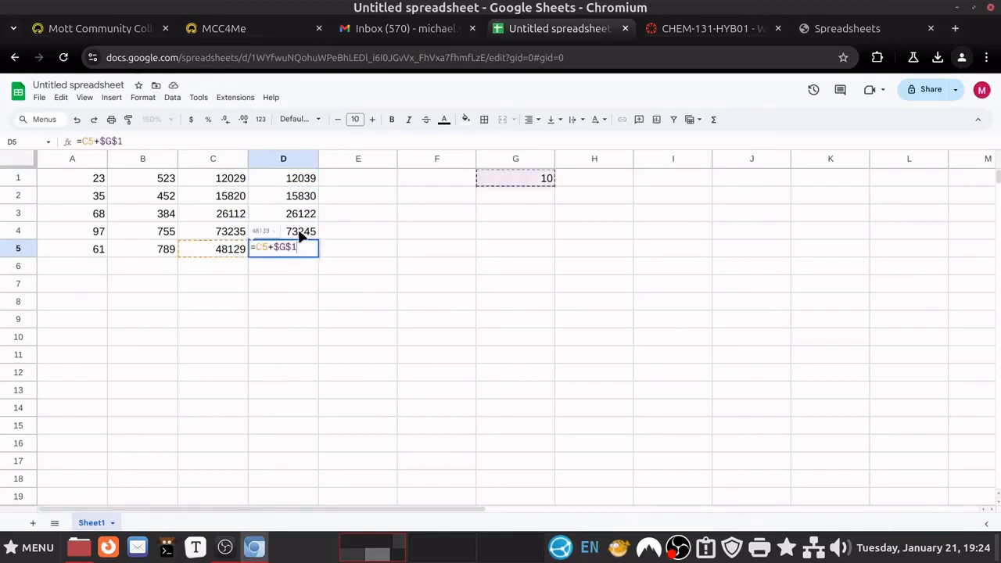
key("Return")
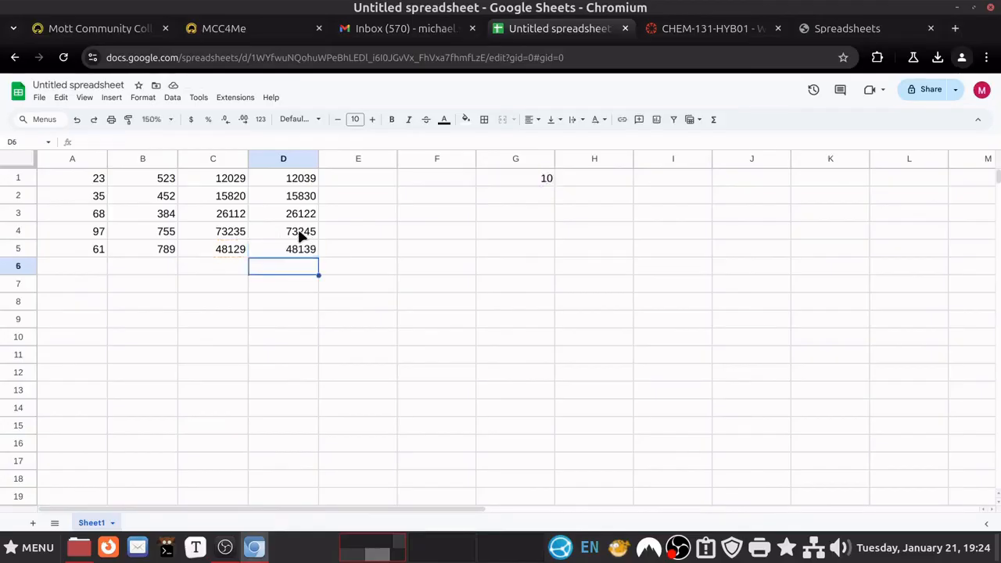
double_click(300, 233)
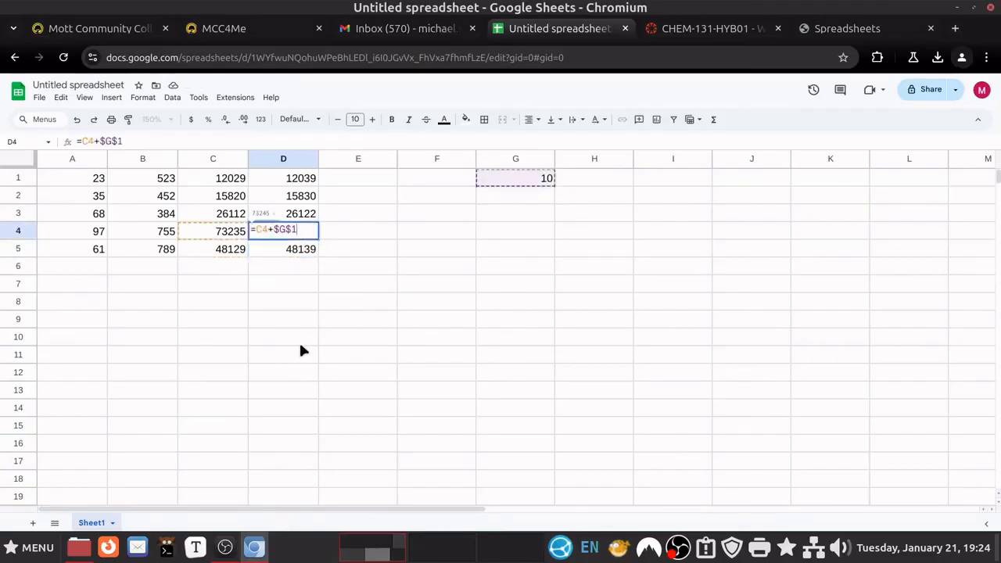
key("Return")
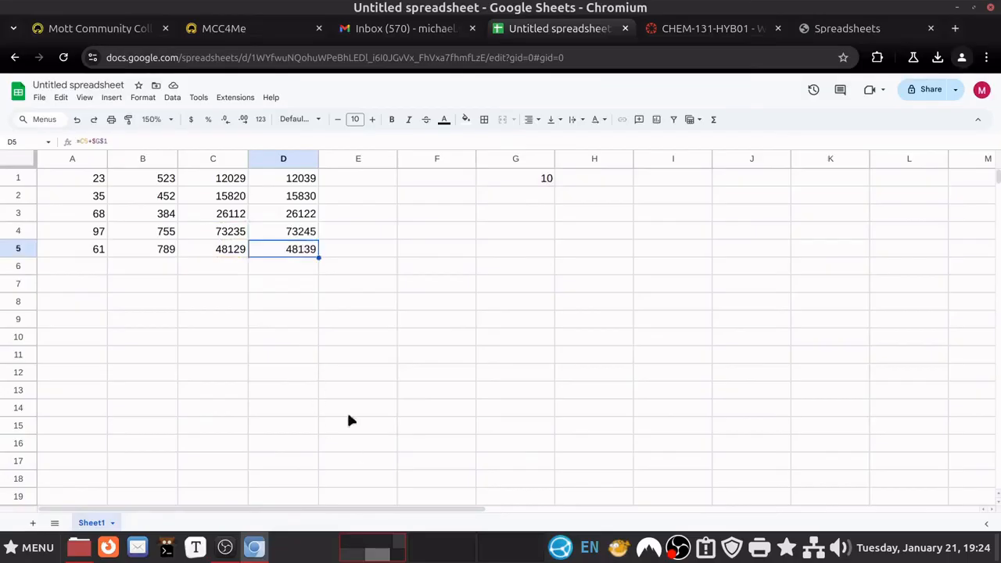
Switch to the Spreadsheets lab page and look up its section on Excel's built-in functions
left_click(833, 28)
scroll(624, 407, "down", 4)
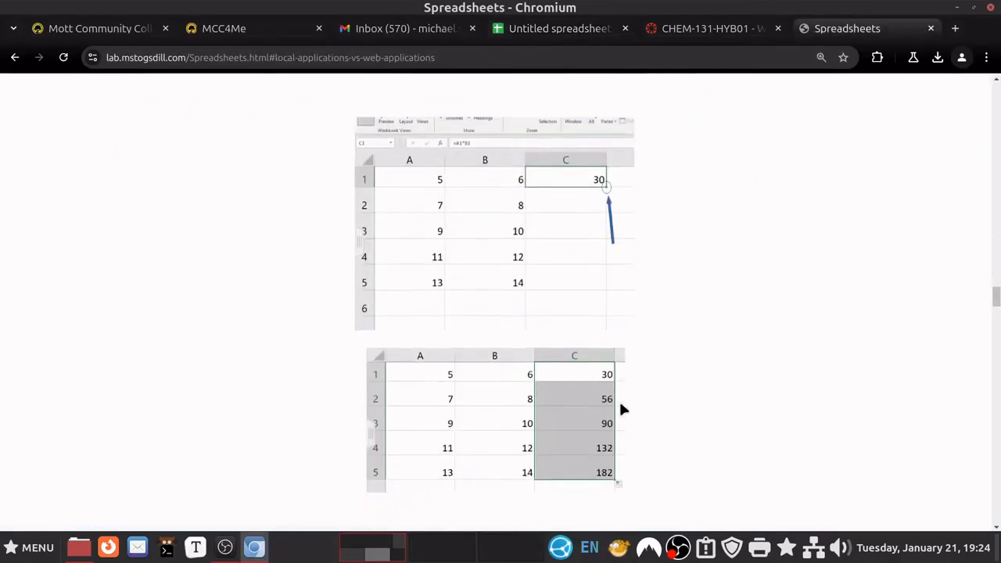
scroll(623, 408, "down", 3)
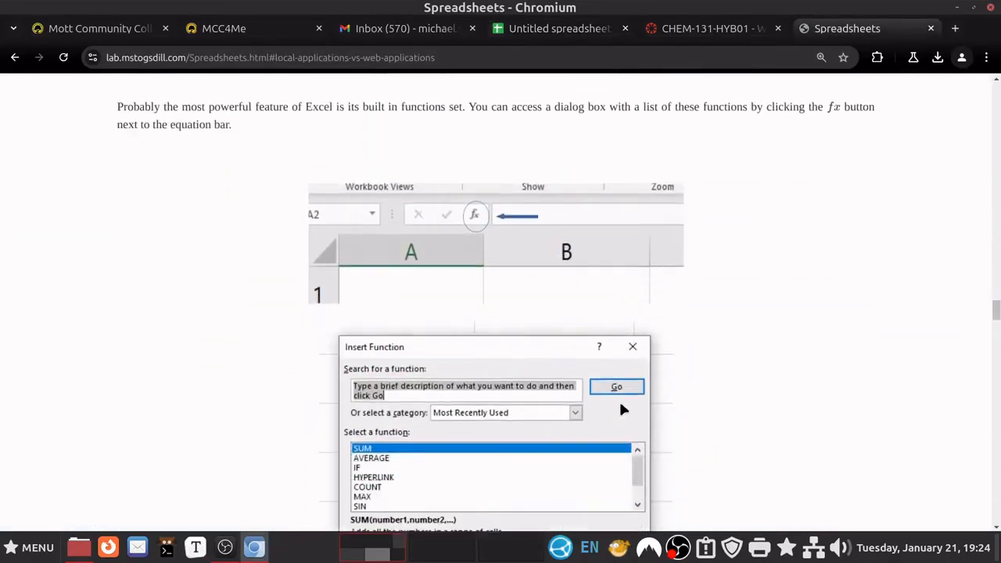
Switch to the untitled Google Sheets spreadsheet and move the data block A1:D5 down one row to A2:D6
left_click(522, 29)
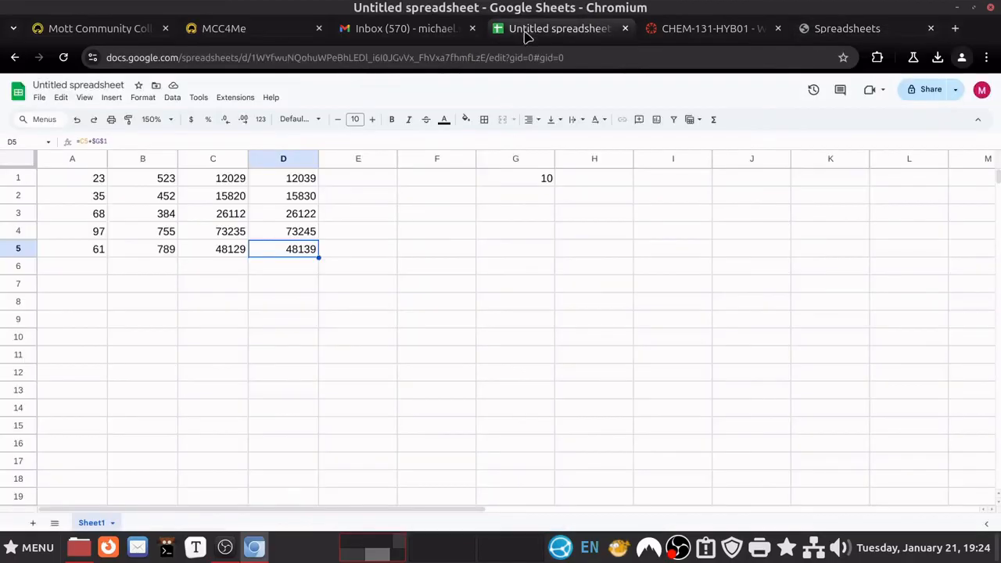
left_click(279, 264)
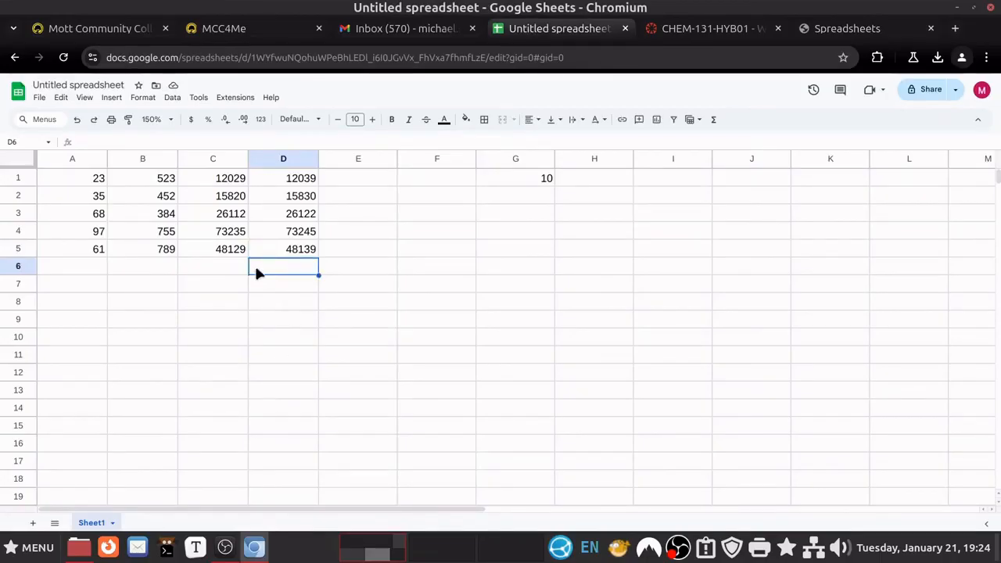
left_click_drag(96, 179, 293, 248)
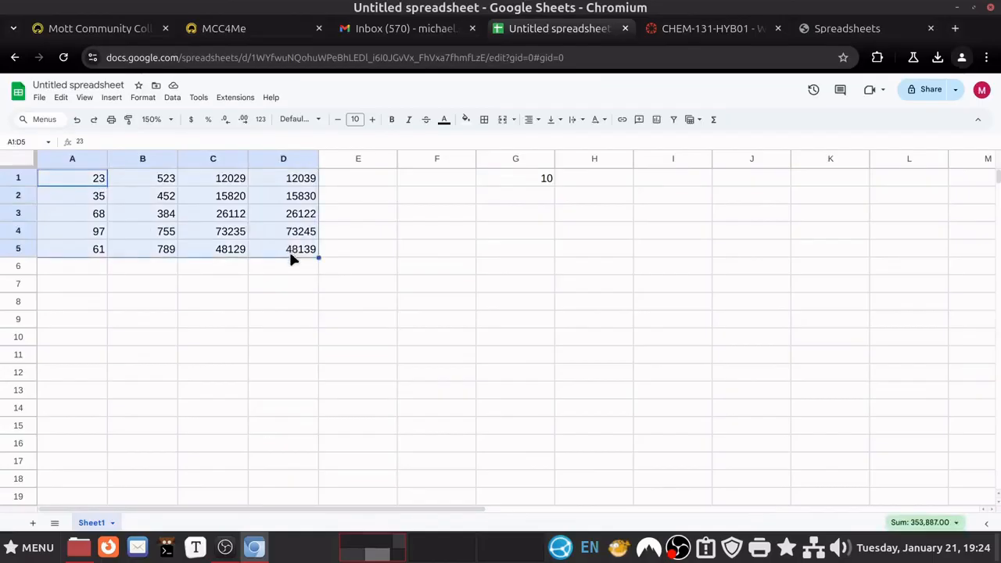
key("ctrl+c")
left_click_drag(290, 261, 284, 276)
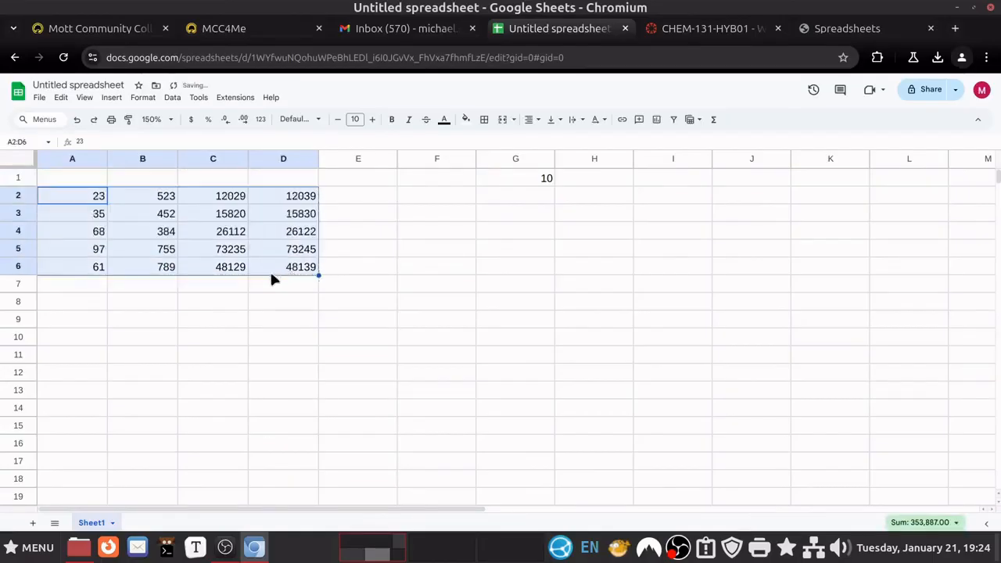
Label the first two data columns by entering X in cell A1 and Y in cell B1
left_click(72, 177)
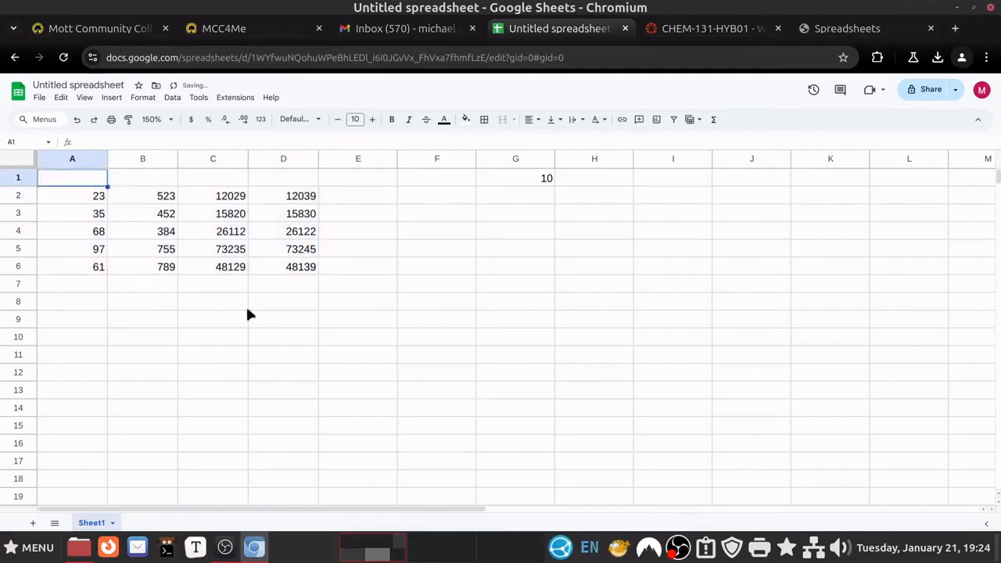
type("X")
key("Tab")
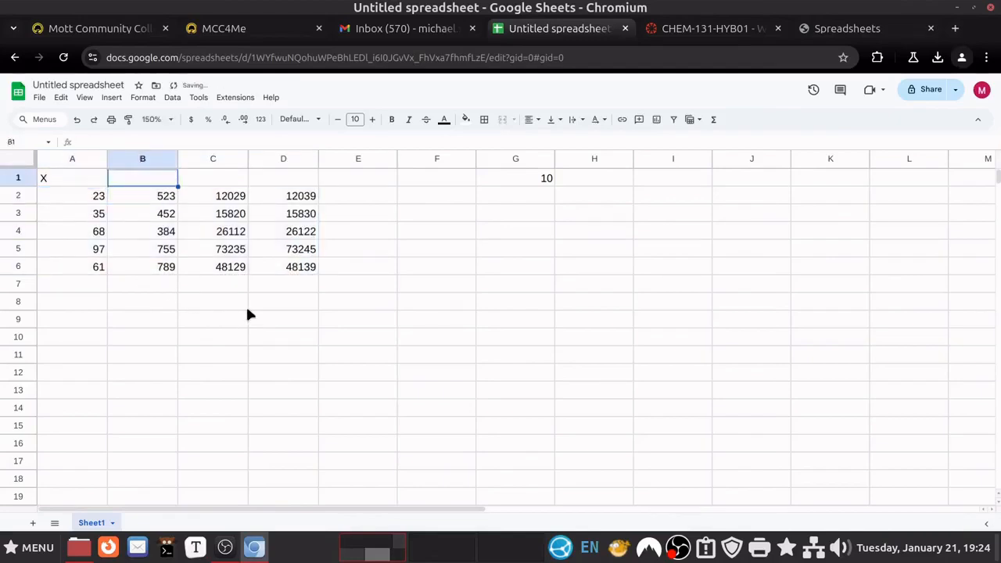
type("Y")
key("Return")
Enter the column headings X*Y in cell C1 and X*Y+G1 in cell D1
key("Right")
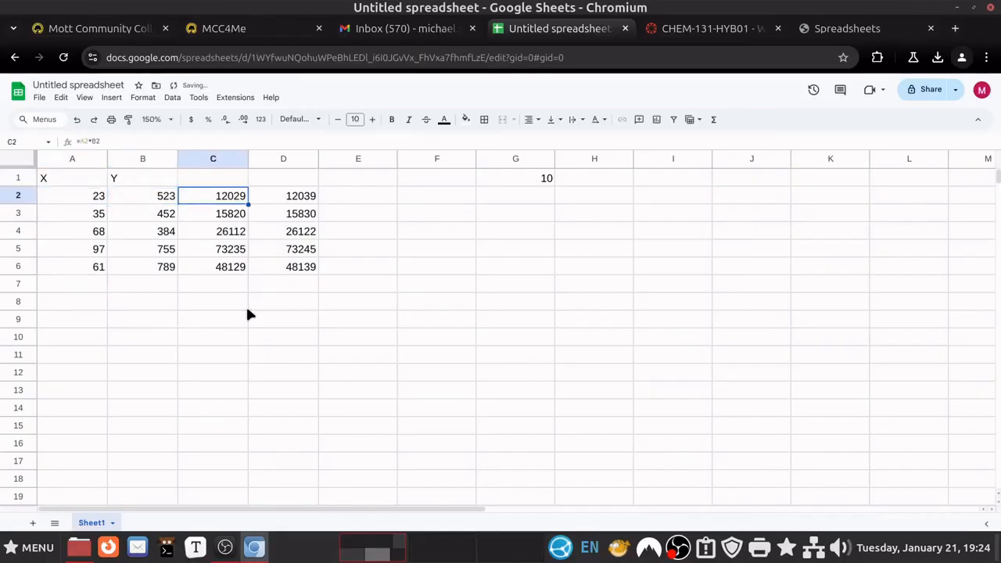
key("Up")
type("X*Y")
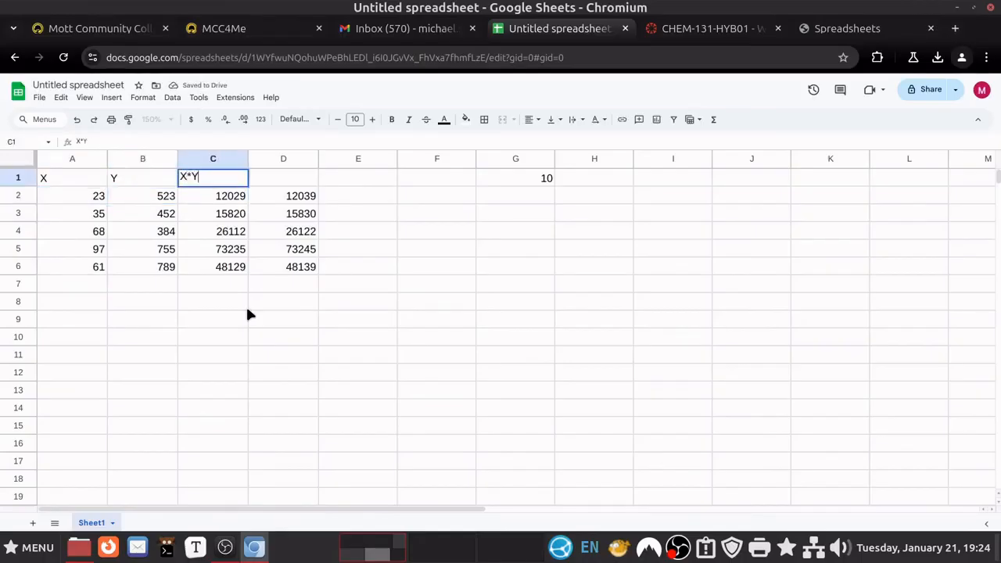
key("Return")
key("Right")
key("Up")
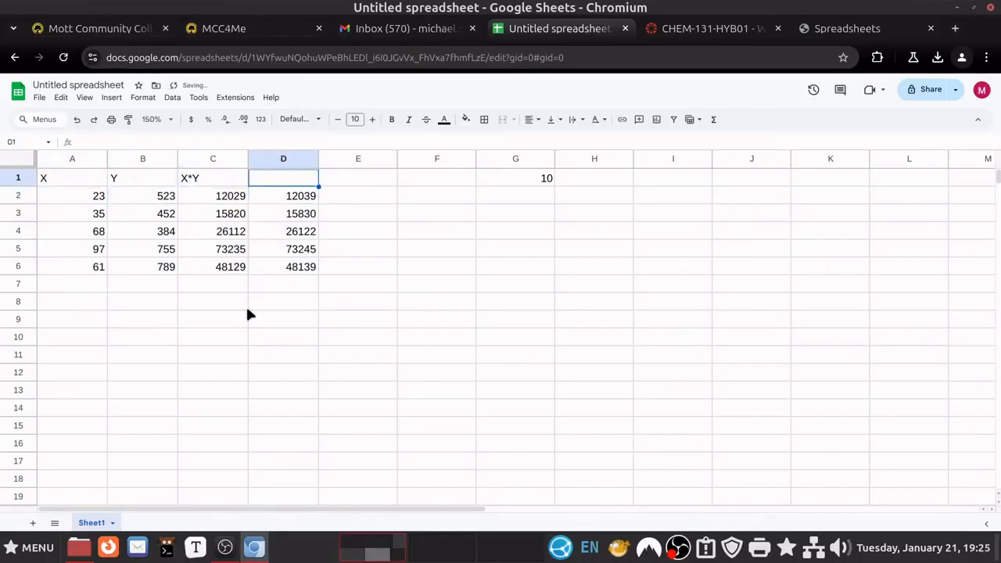
type("X*Y")
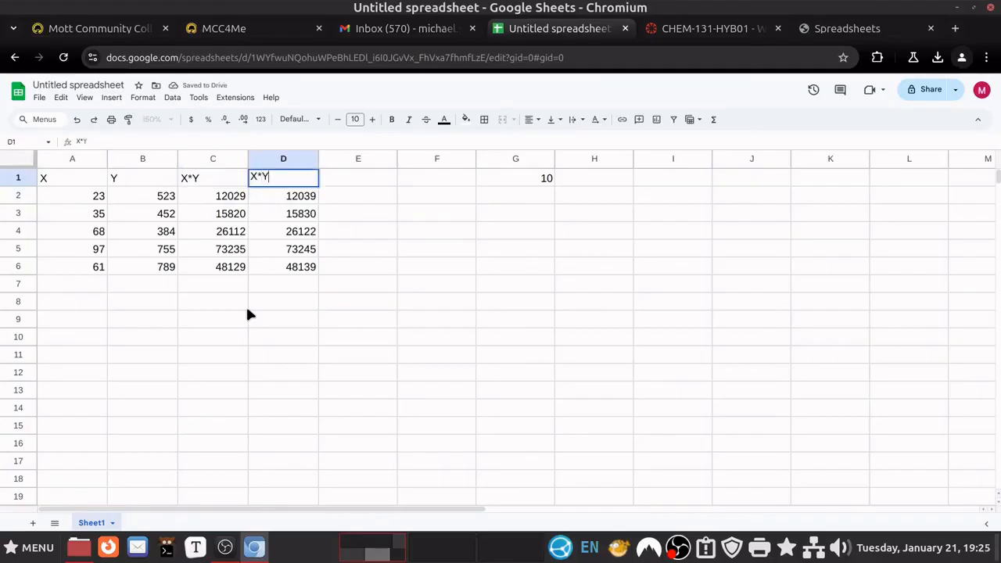
type("+G1")
key("Return")
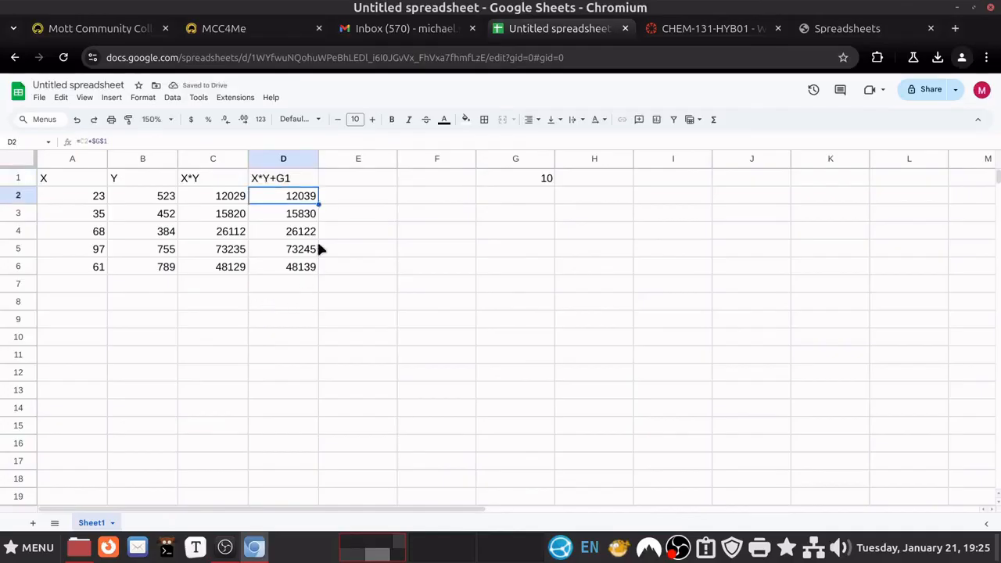
Try to average D2 through D6 by entering the formula =(D2+D3+D4+D5+D6)5 in cell D7
left_click(301, 284)
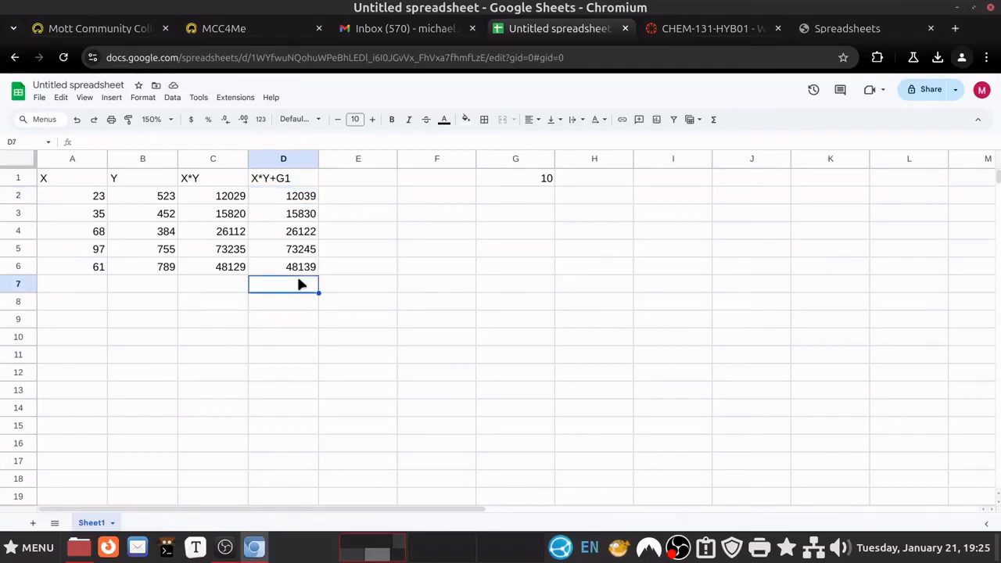
type("=")
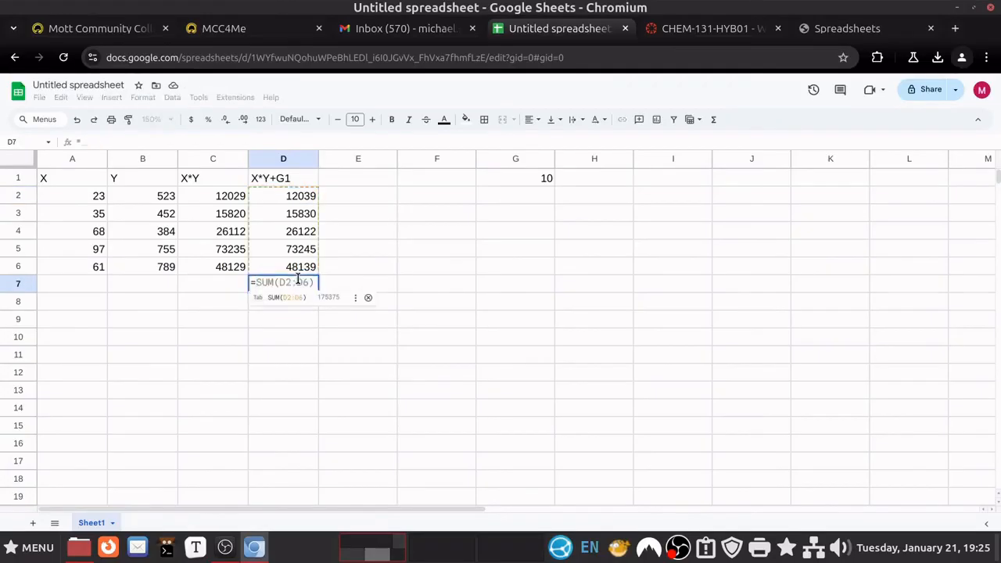
type("(")
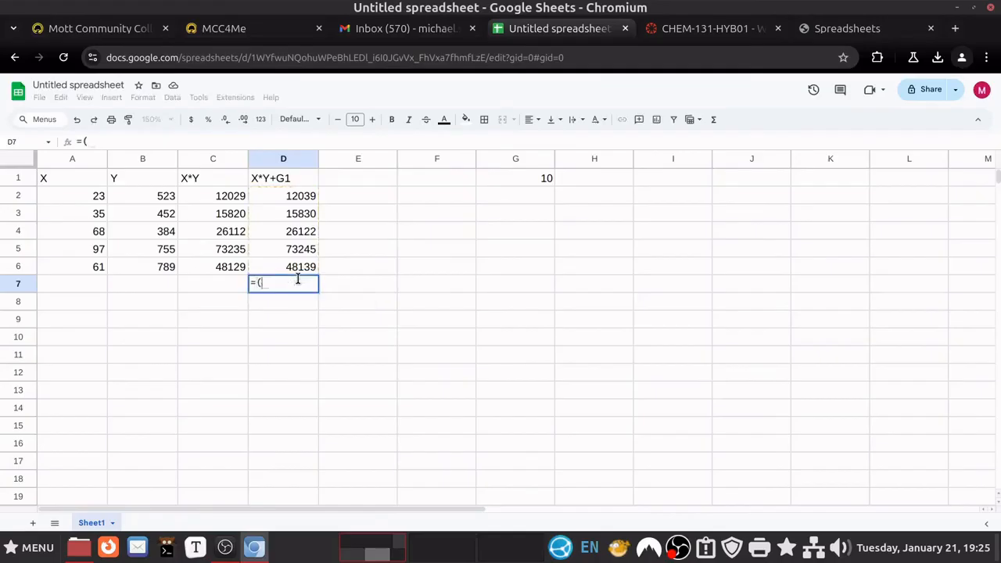
left_click(301, 200)
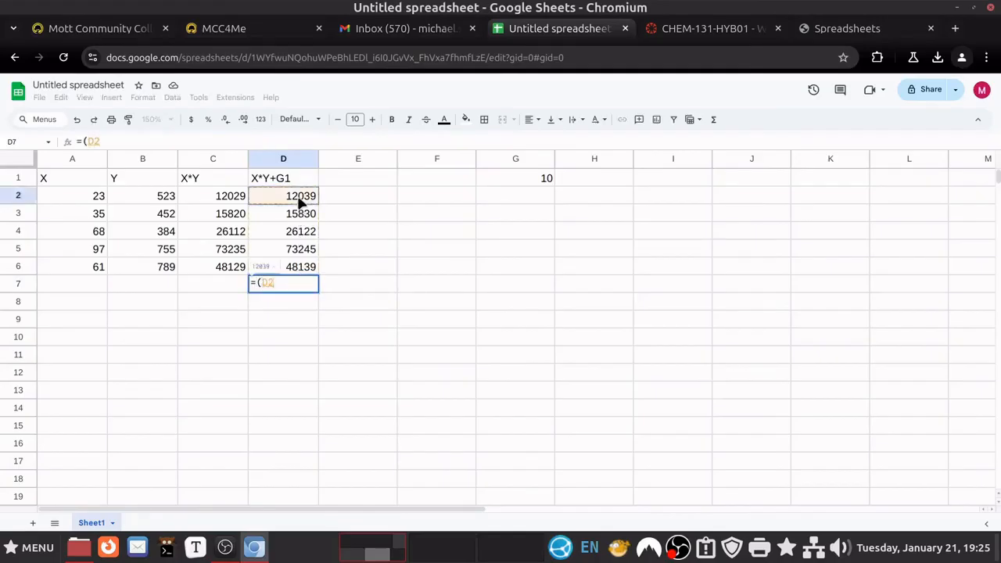
type("+")
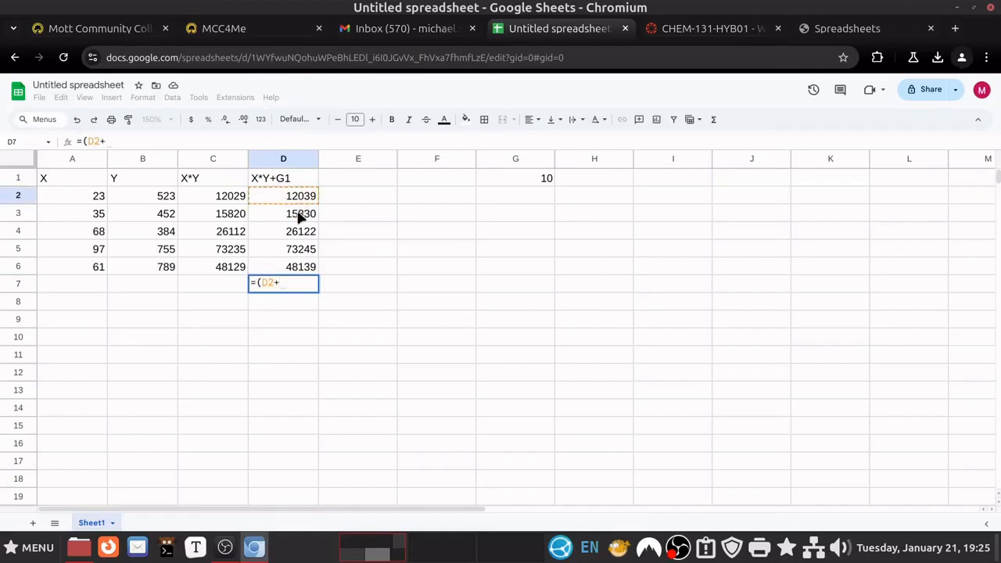
left_click(301, 217)
type("+")
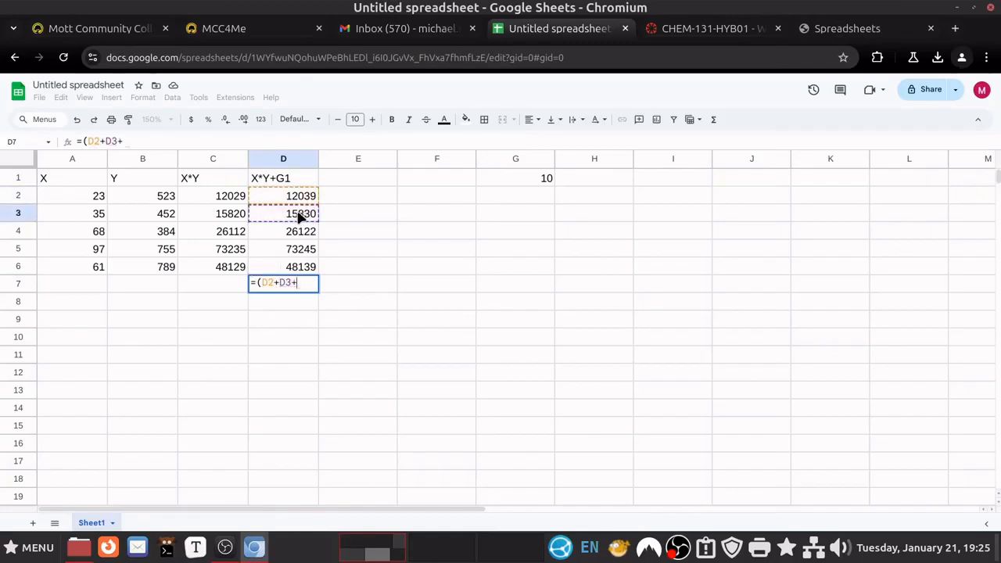
left_click(298, 233)
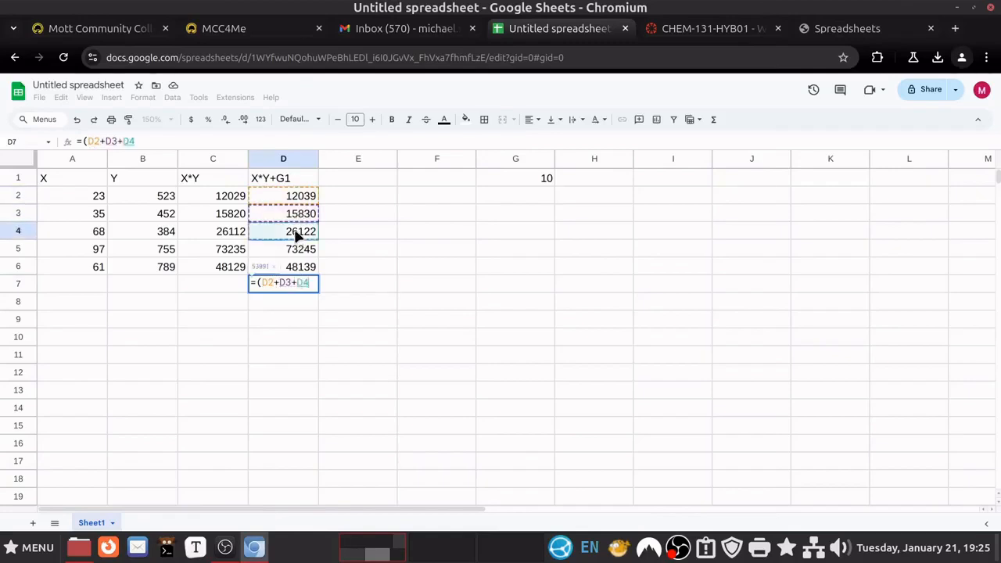
type("+")
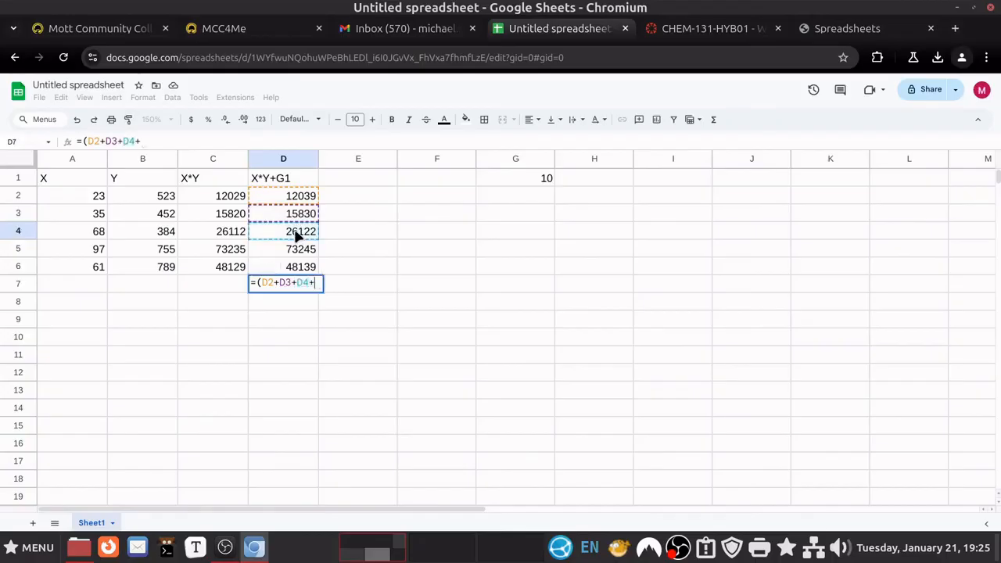
left_click(301, 250)
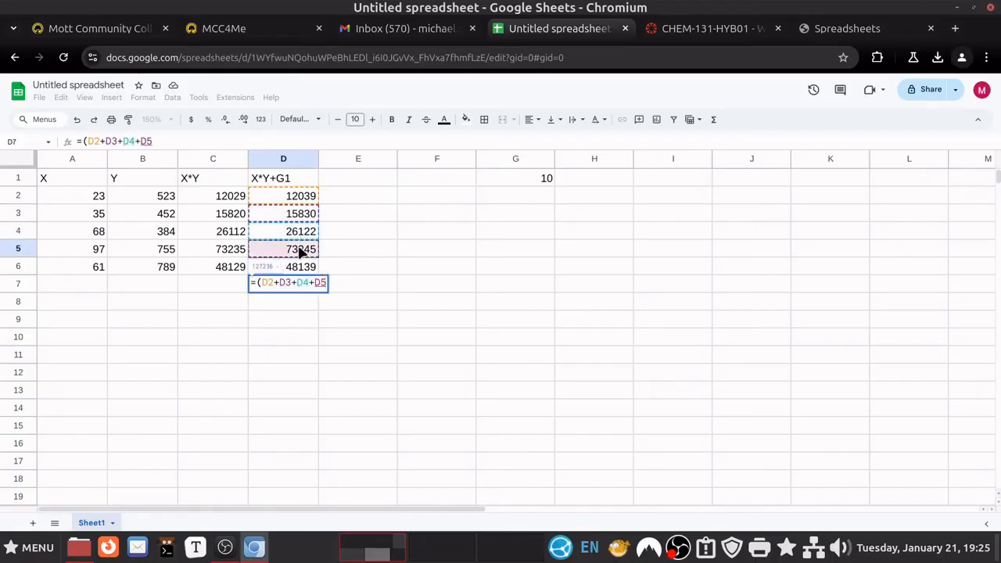
type("+")
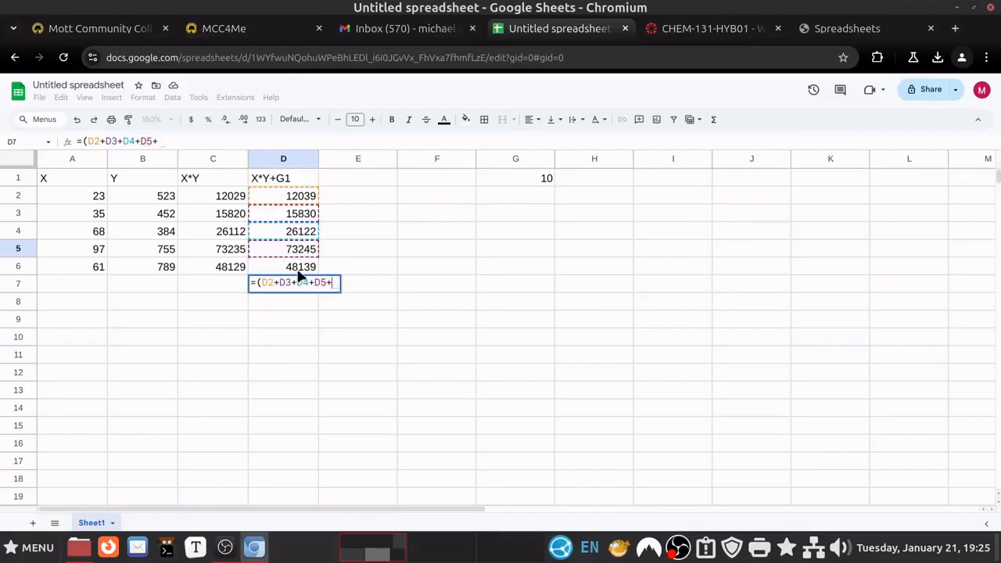
left_click(299, 270)
type(")")
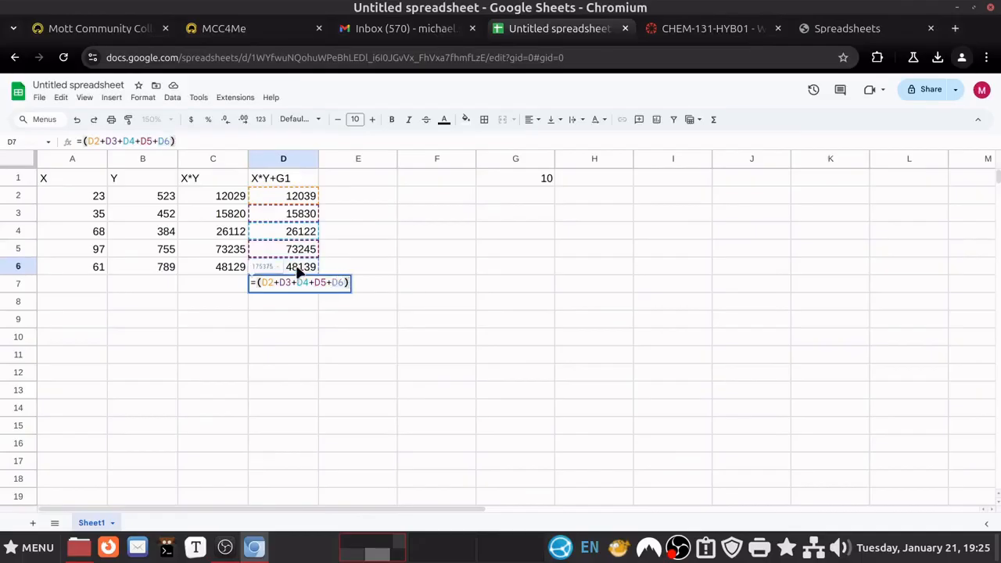
type("5")
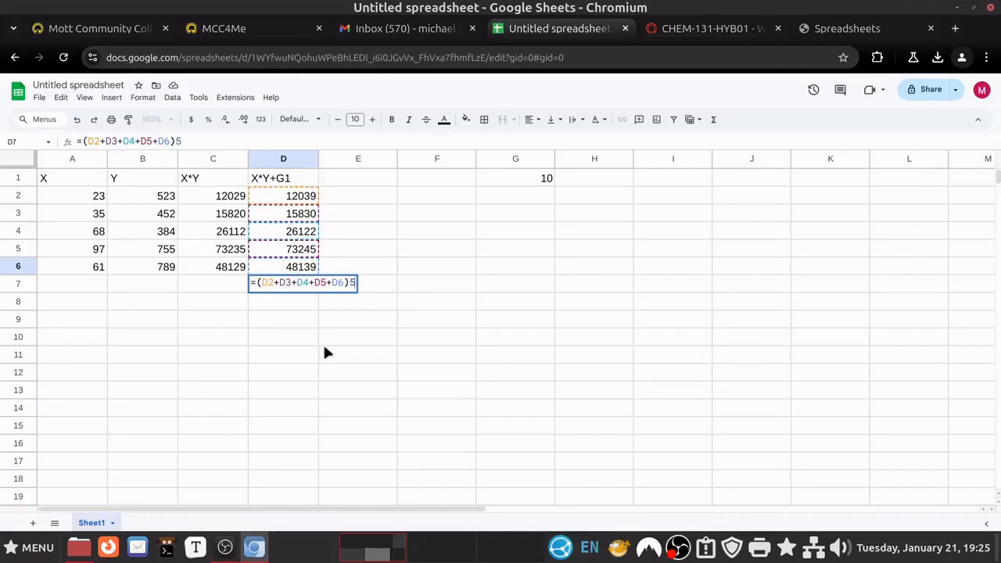
key("Return")
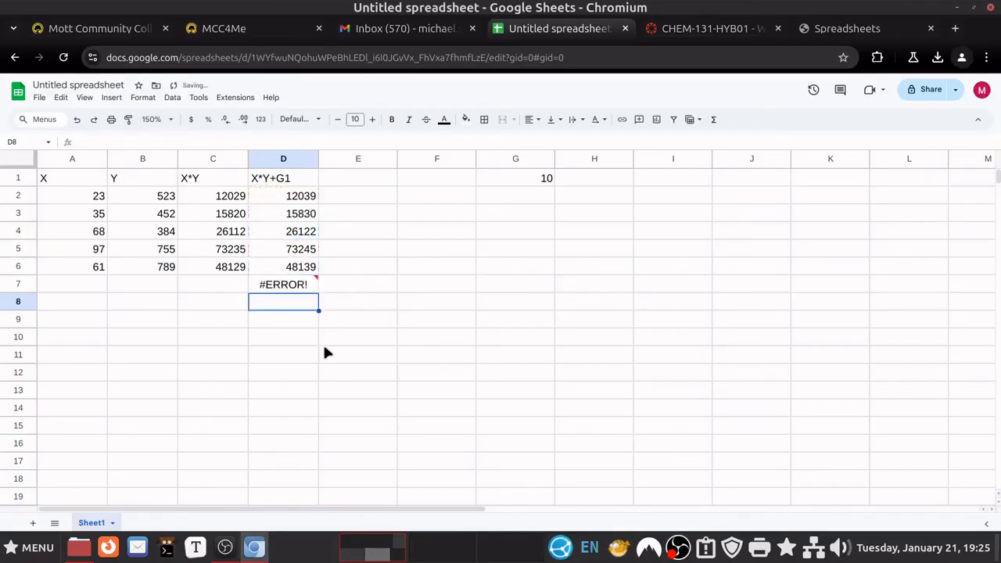
Correct the formula in cell D7 to =(D2+D3+D4+D5+D6)/5
left_click(304, 285)
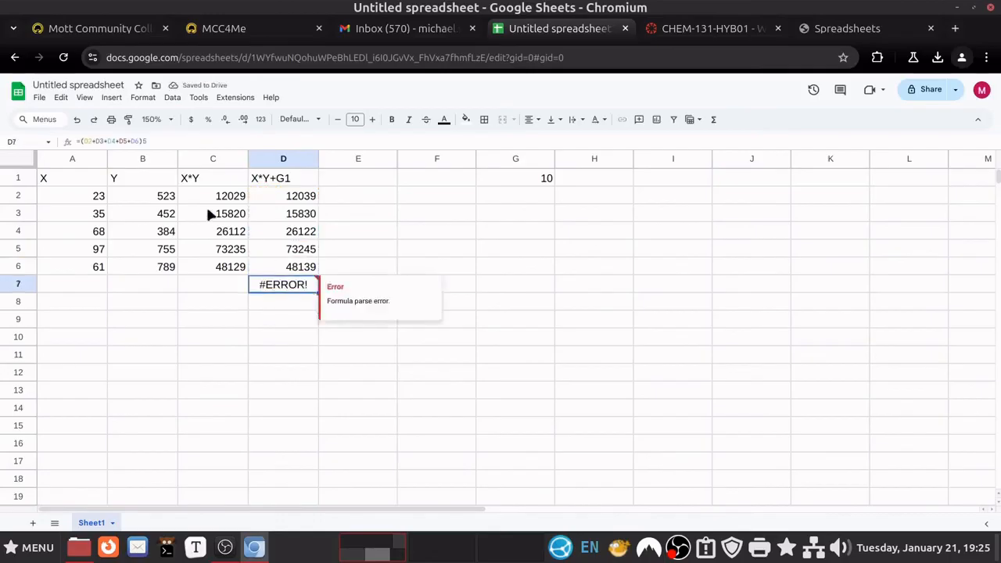
left_click(144, 143)
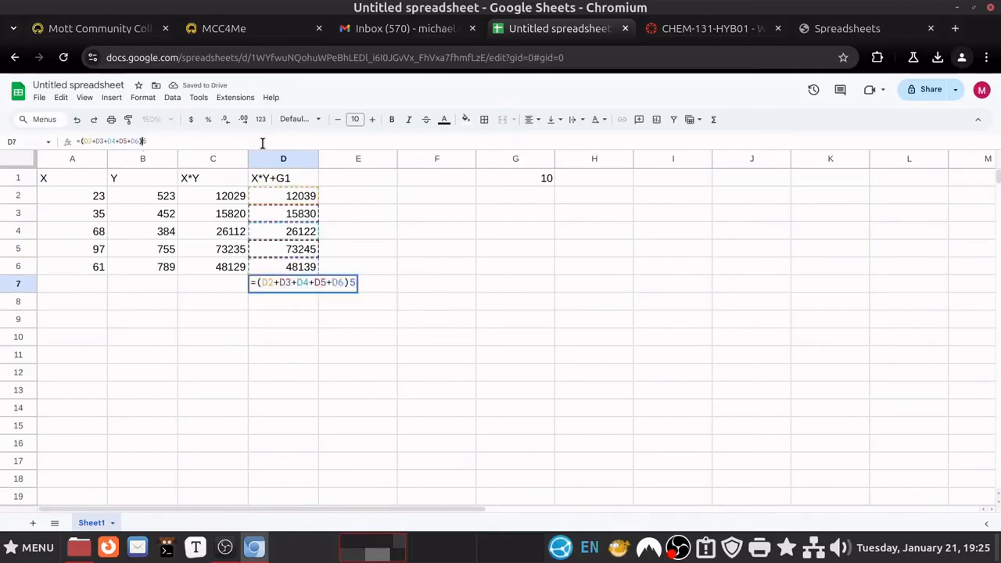
type("/")
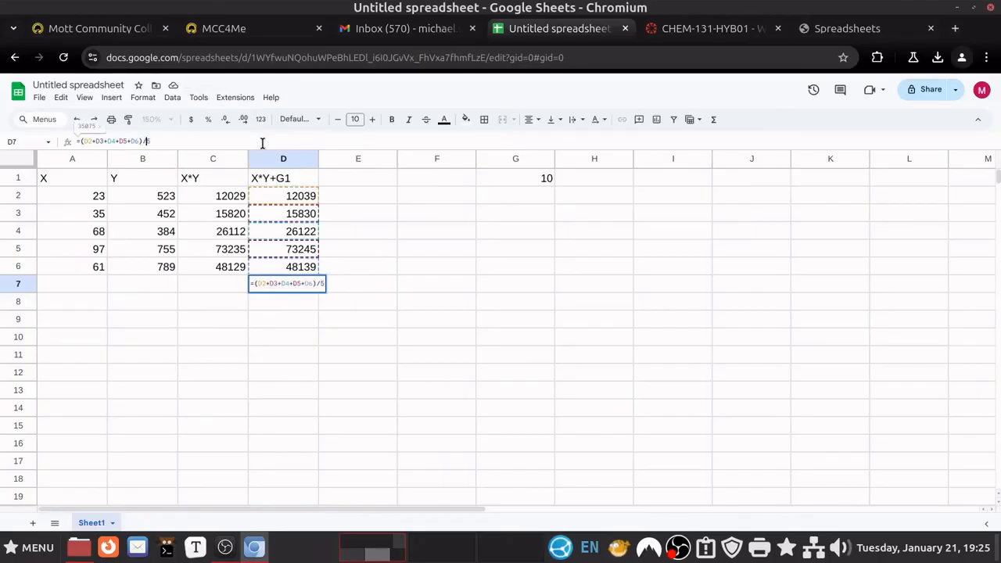
key("Return")
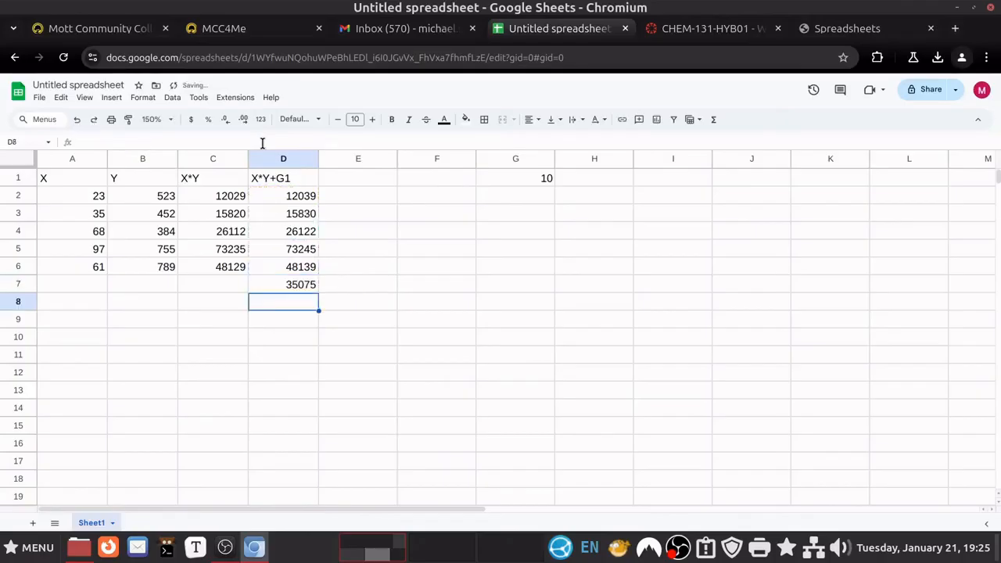
Erase the averaging formula in cell D7 back to its equals sign
left_click(287, 283)
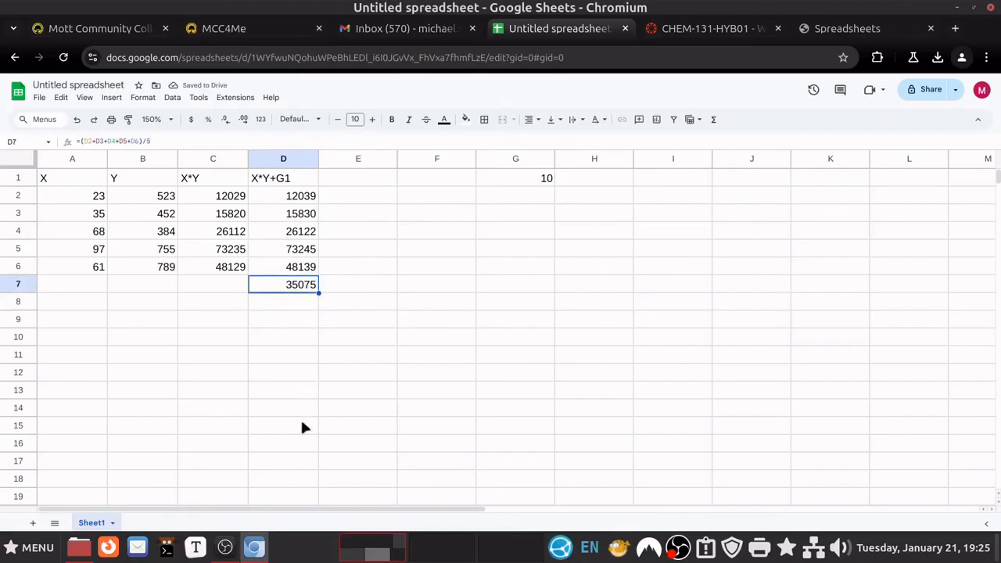
double_click(300, 289)
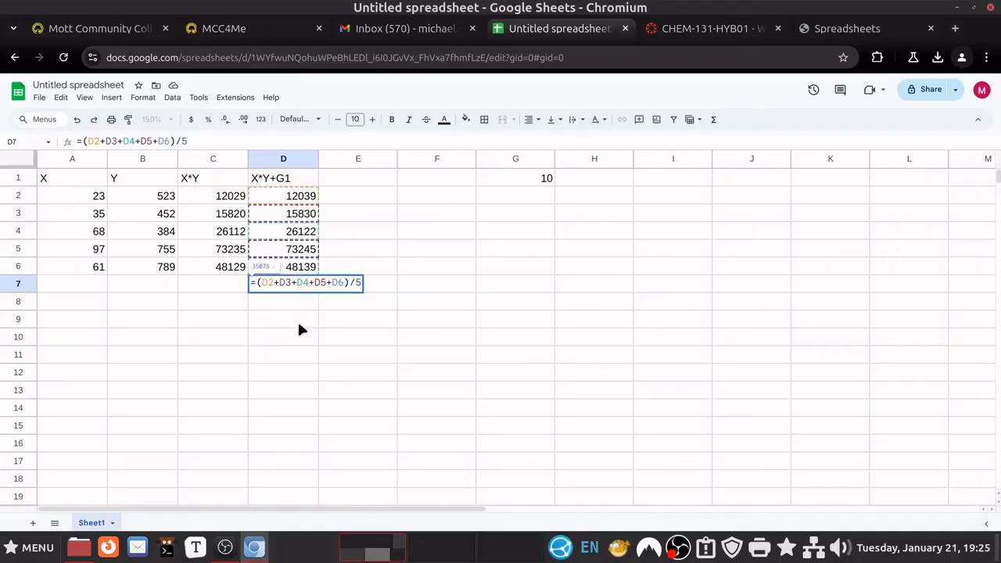
key("BackSpace")
key("BackSpace")
key("BackSpace")
key("BackSpace")
key("BackSpace")
key("BackSpace")
key("BackSpace")
key("BackSpace")
key("BackSpace")
key("BackSpace")
key("BackSpace")
key("BackSpace")
key("BackSpace")
key("BackSpace")
key("BackSpace")
key("BackSpace")
key("BackSpace")
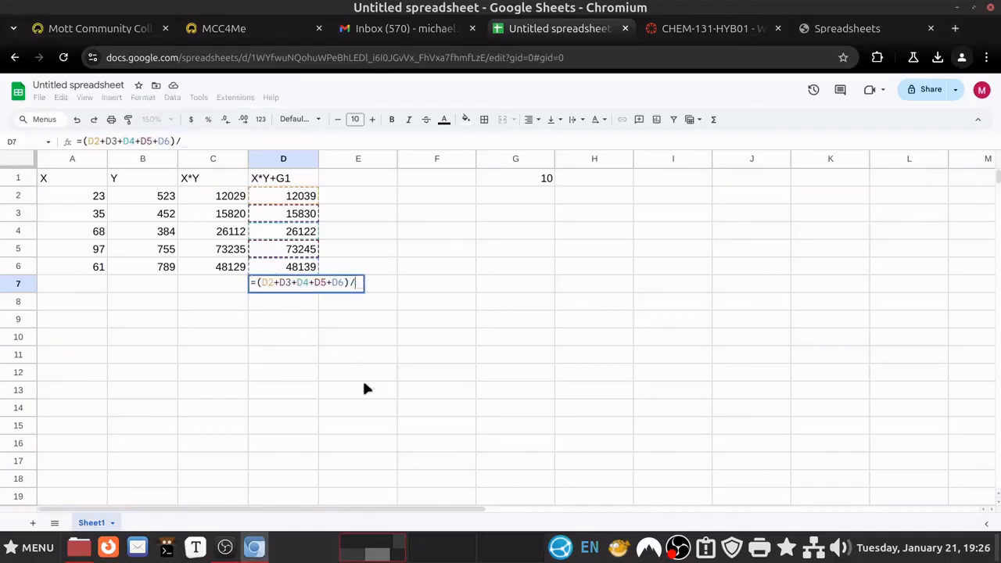
key("BackSpace")
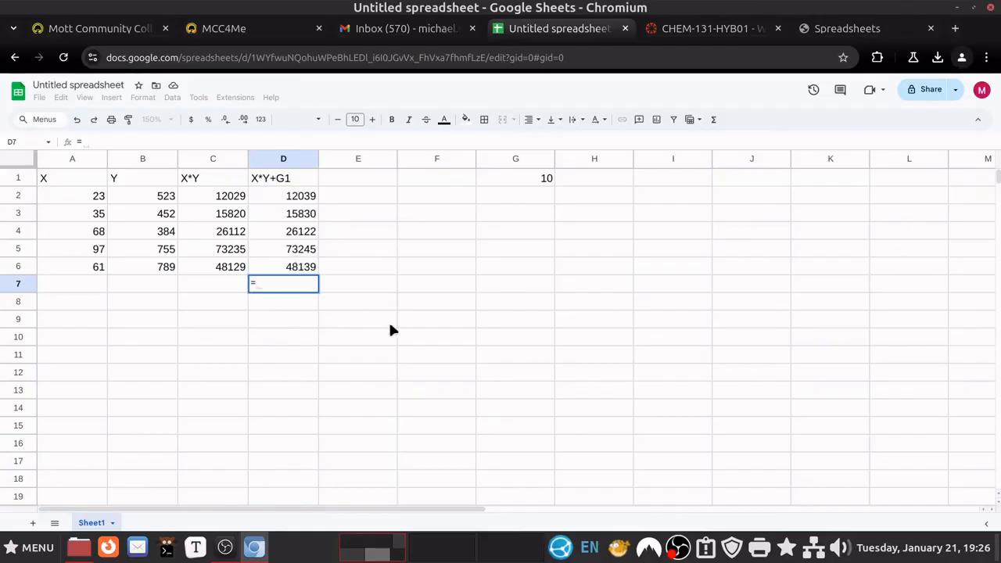
Start a SUM function in cell D7 that lists D2, D3, D4, D5 and D6 as separate comma-separated arguments
type("sum")
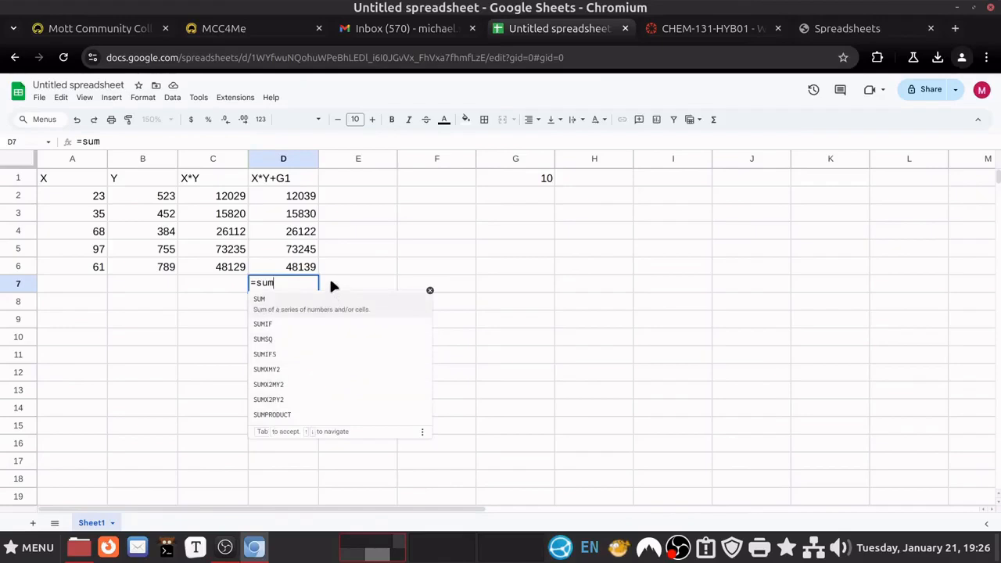
left_click(277, 302)
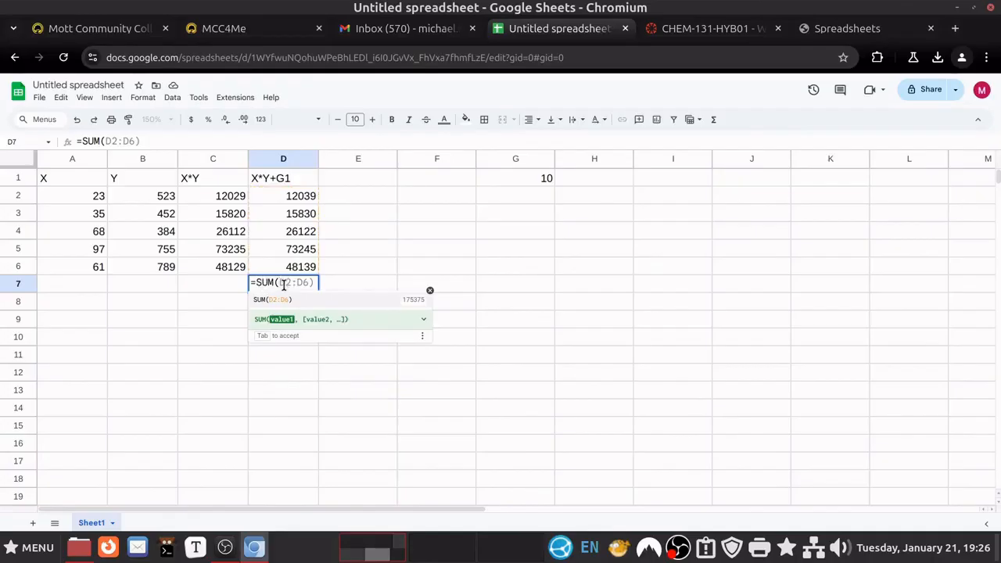
left_click(289, 203)
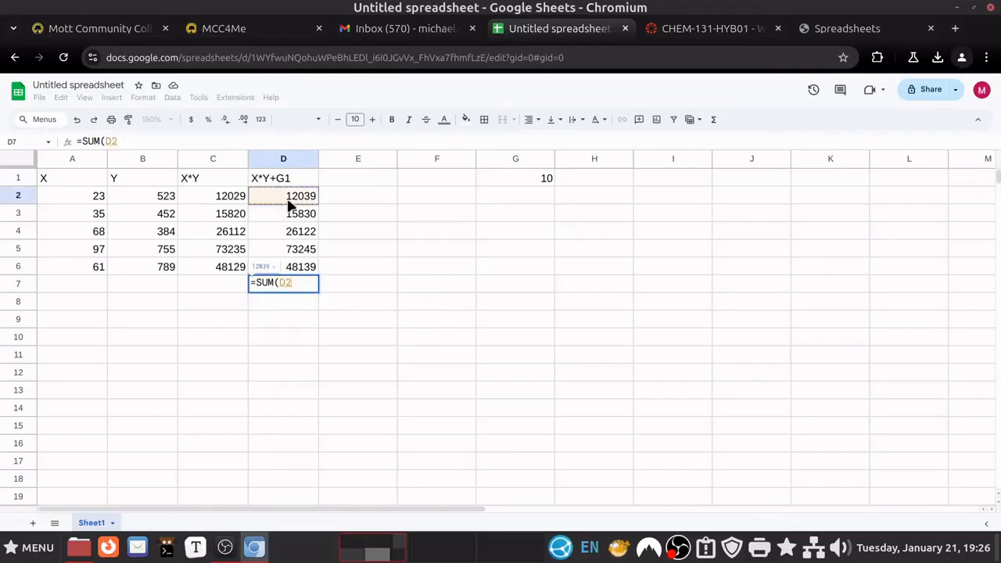
type(",")
left_click(290, 212)
type(",")
left_click(290, 232)
left_click(291, 250)
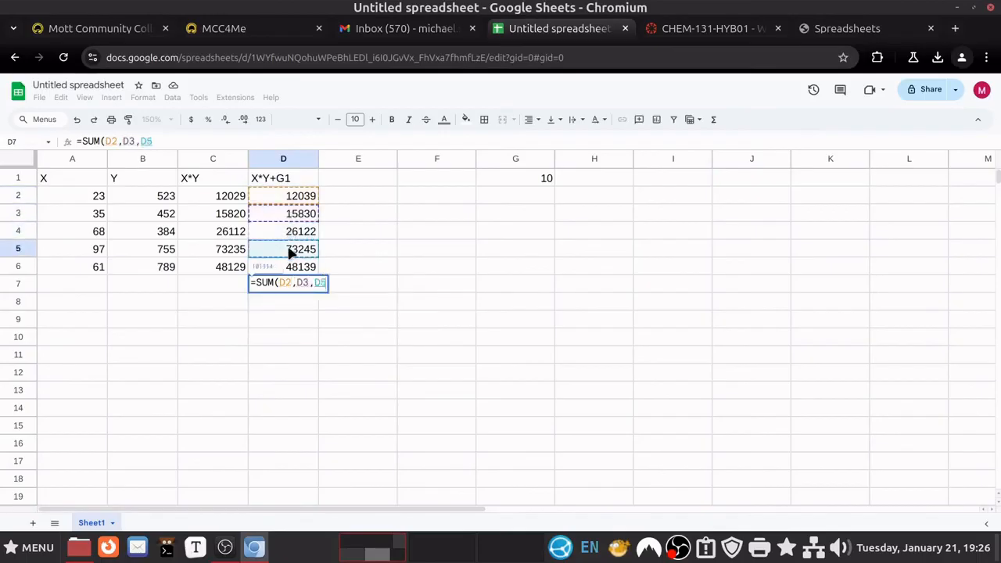
left_click(291, 237)
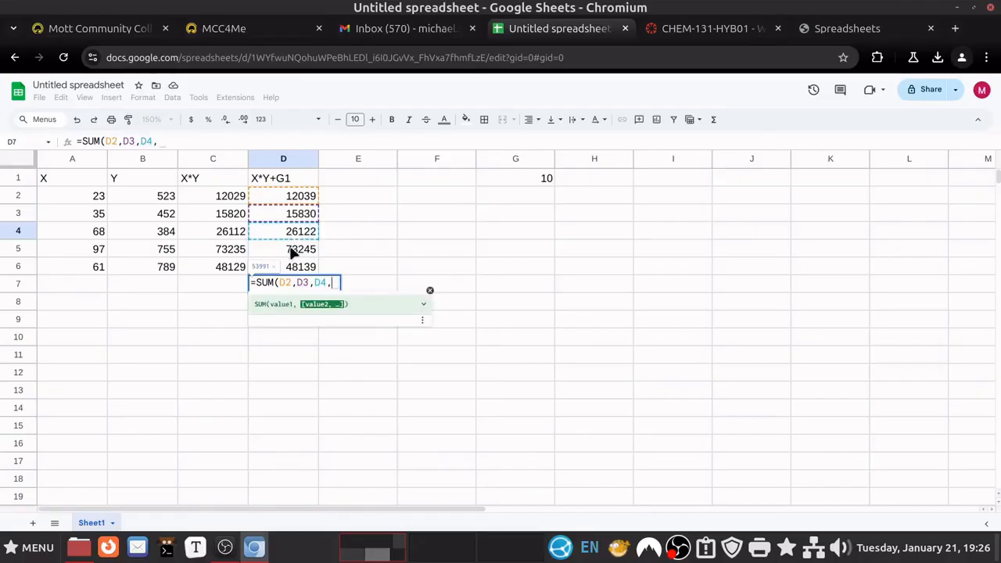
left_click(291, 249)
type(",")
left_click(291, 269)
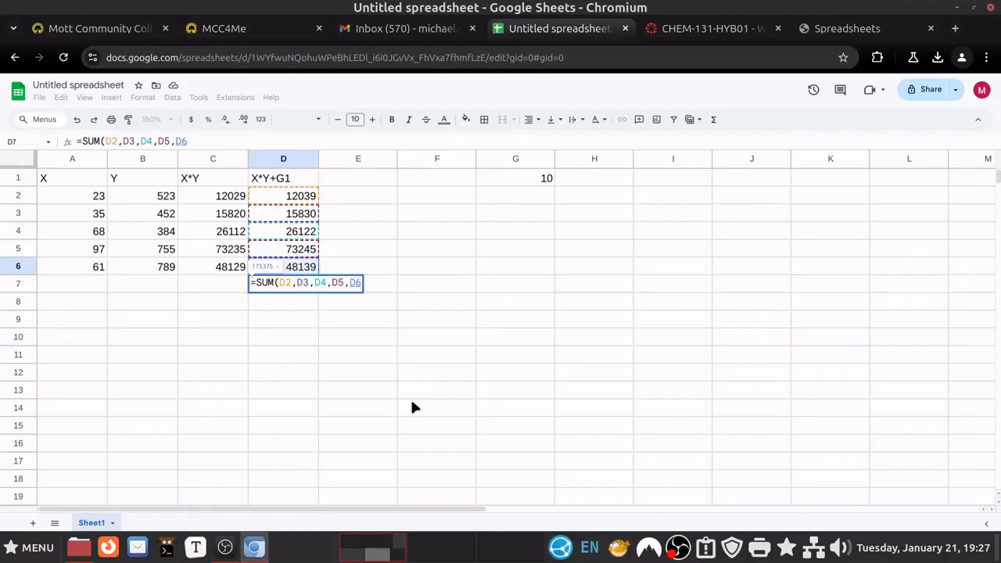
Replace the individual cell references in D7's SUM function with the range D2:D6
key("BackSpace")
key("BackSpace")
key("BackSpace")
key("BackSpace")
key("BackSpace")
key("BackSpace")
key("BackSpace")
key("BackSpace")
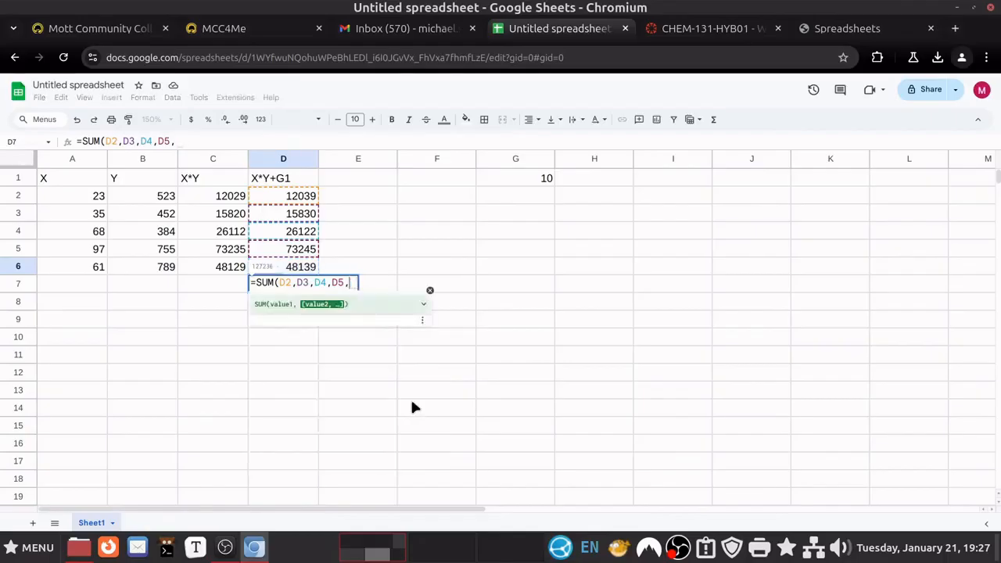
key("BackSpace")
key("BackSpace")
key("BackSpace")
key("BackSpace")
type(":D6)")
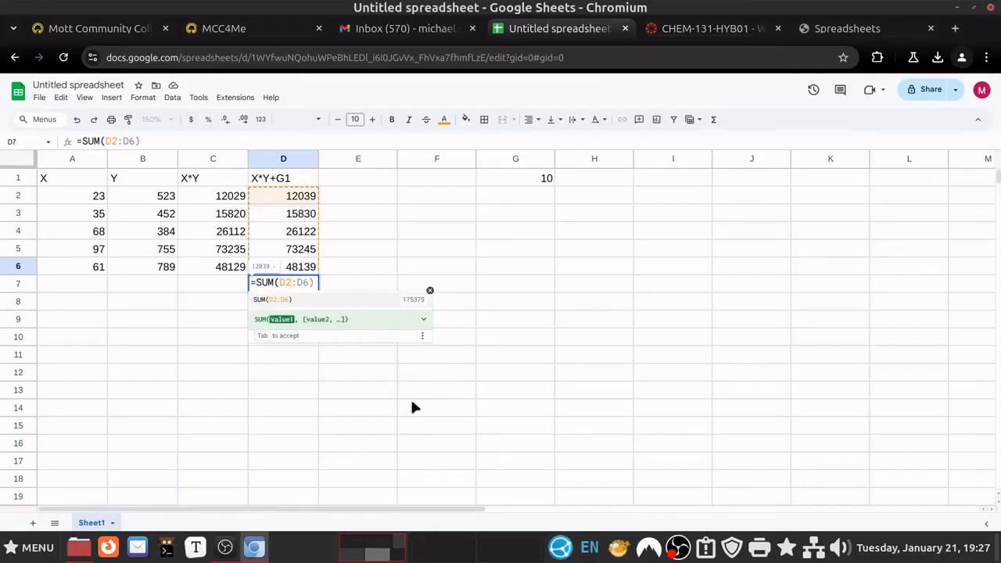
type(":")
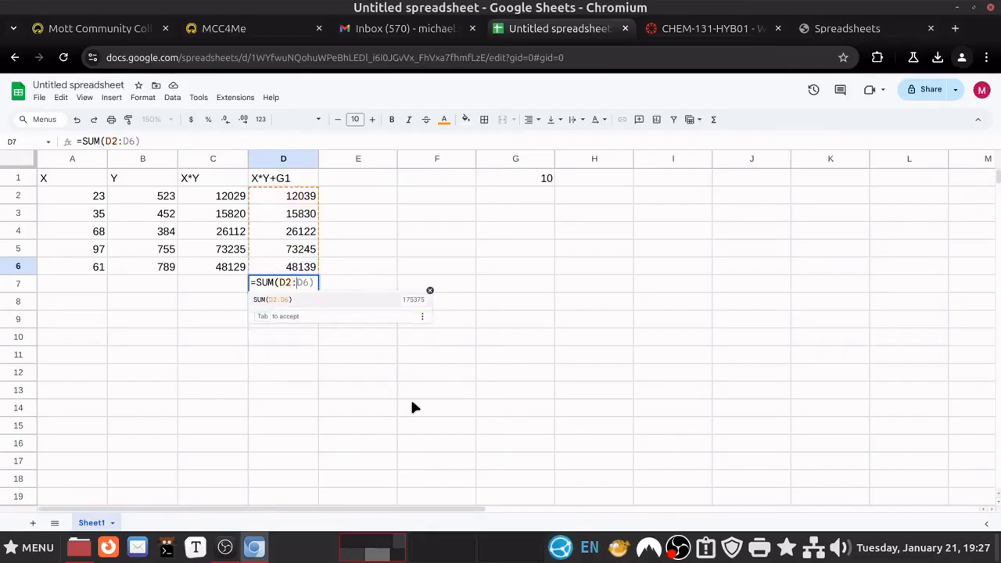
type("D6")
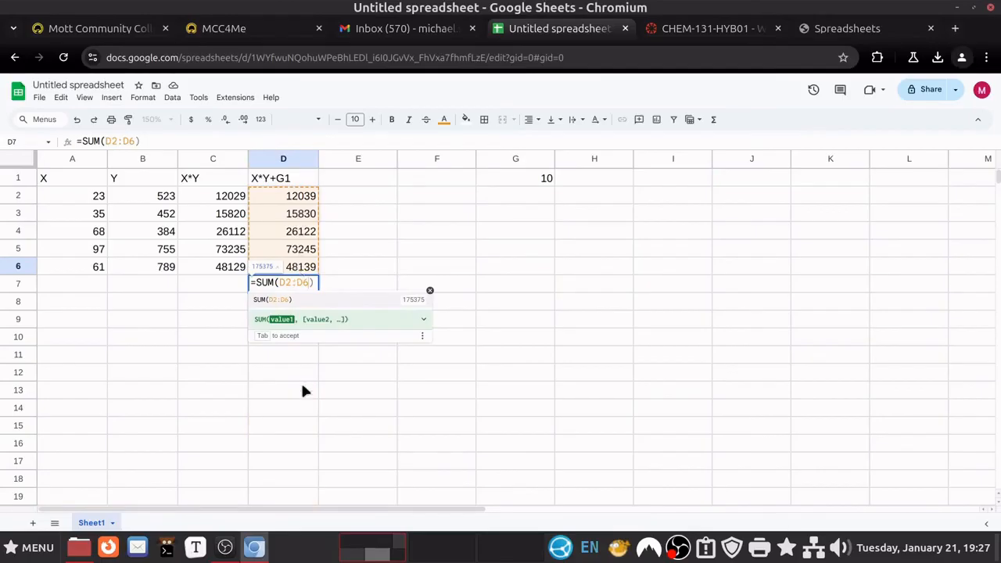
Re-enter the SUM range by selecting cells D2 through D6, and complete D7's formula as =SUM(D2:D6)/5
key("BackSpace")
key("BackSpace")
key("BackSpace")
key("BackSpace")
key("BackSpace")
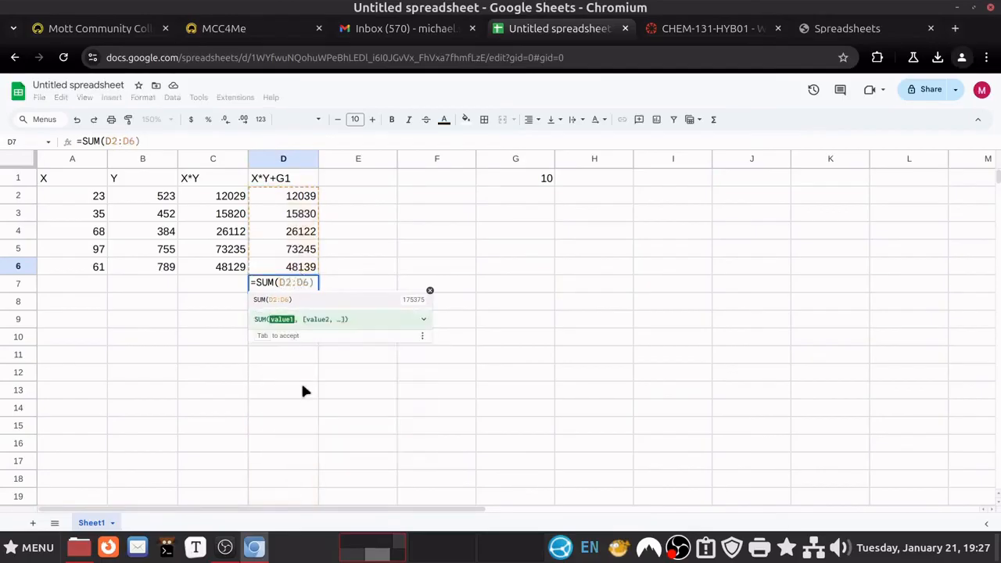
left_click(307, 202)
left_click_drag(307, 203, 308, 269)
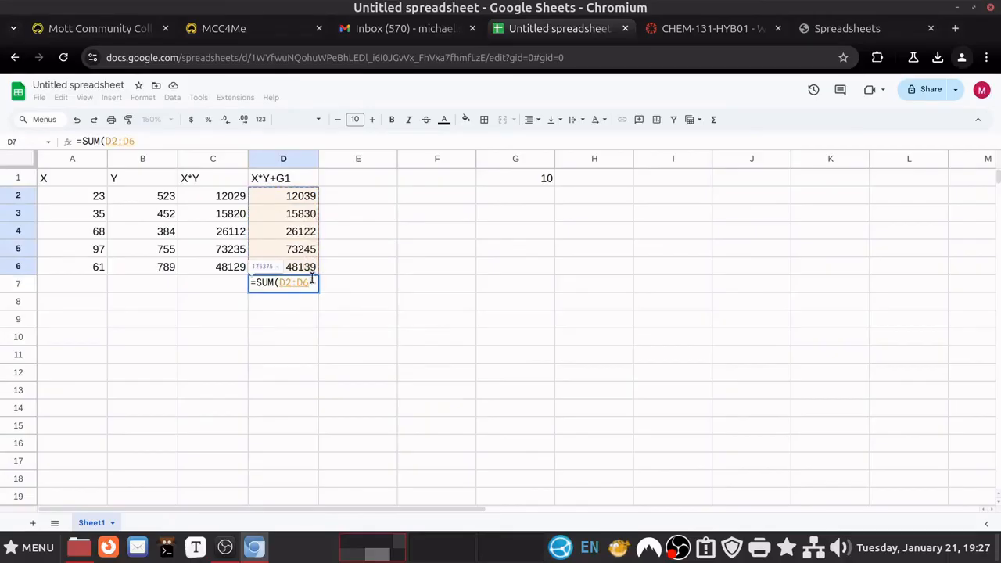
type(")")
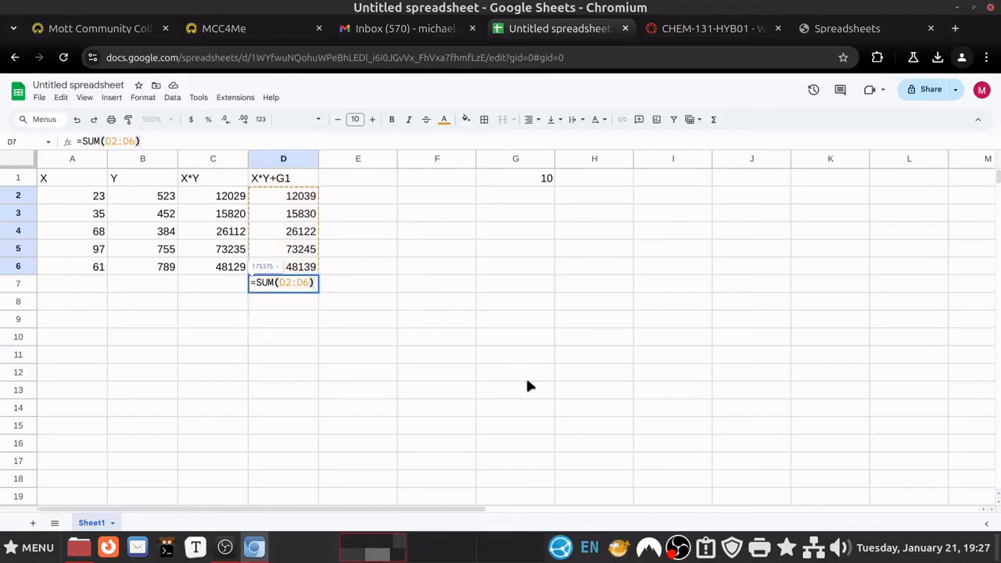
type("/5")
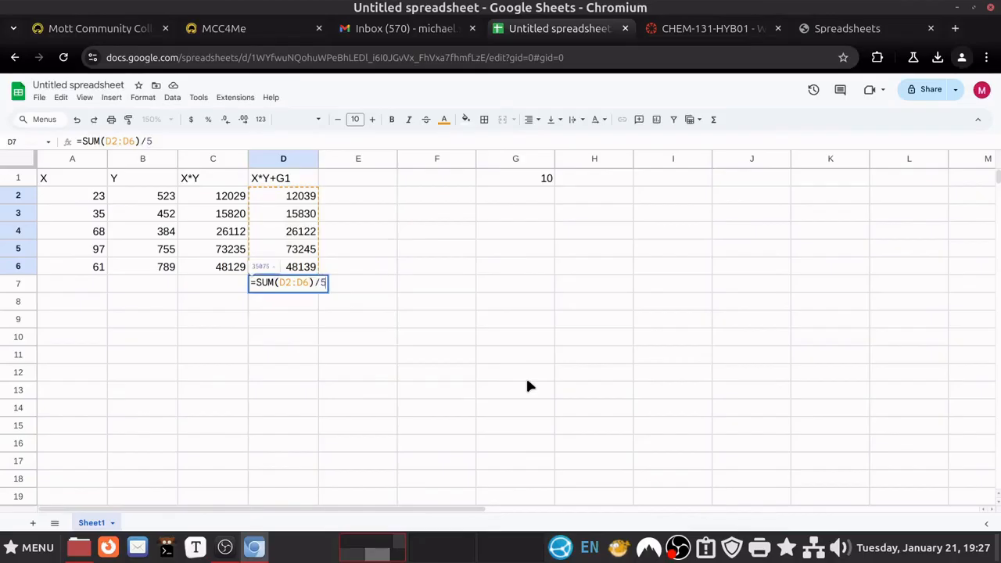
key("Return")
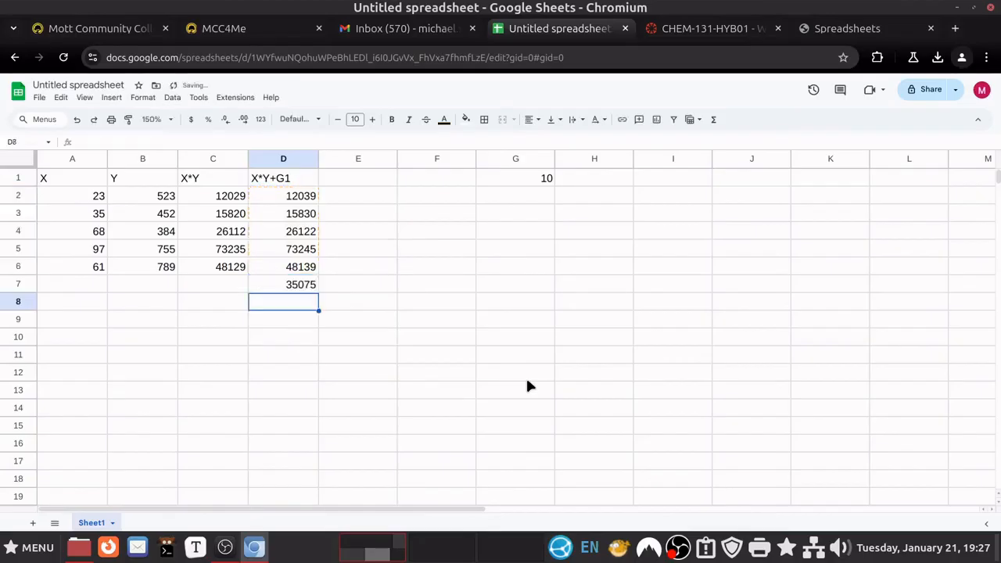
key("Up")
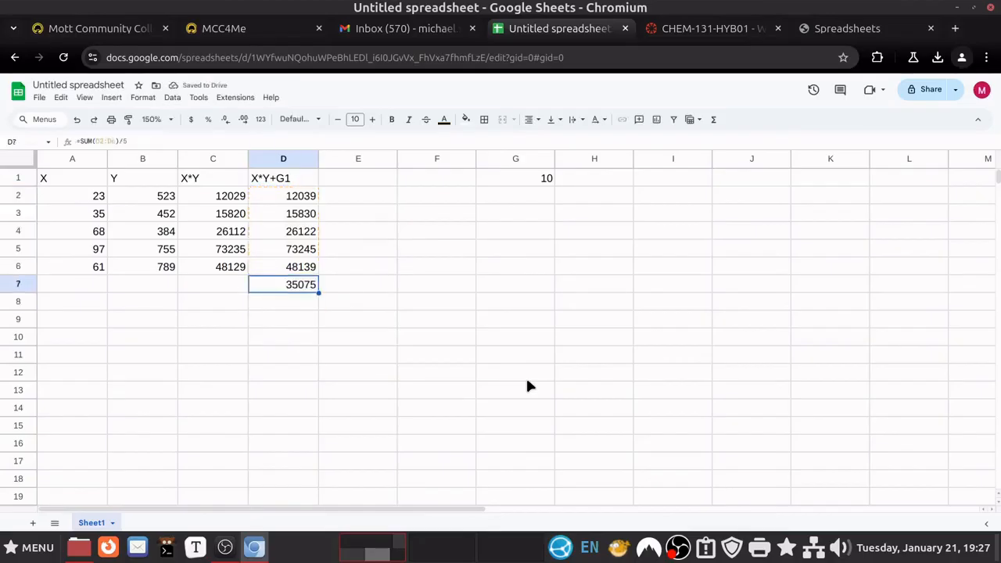
Replace the formula in cell D7 with =average(D2:D6)
double_click(281, 285)
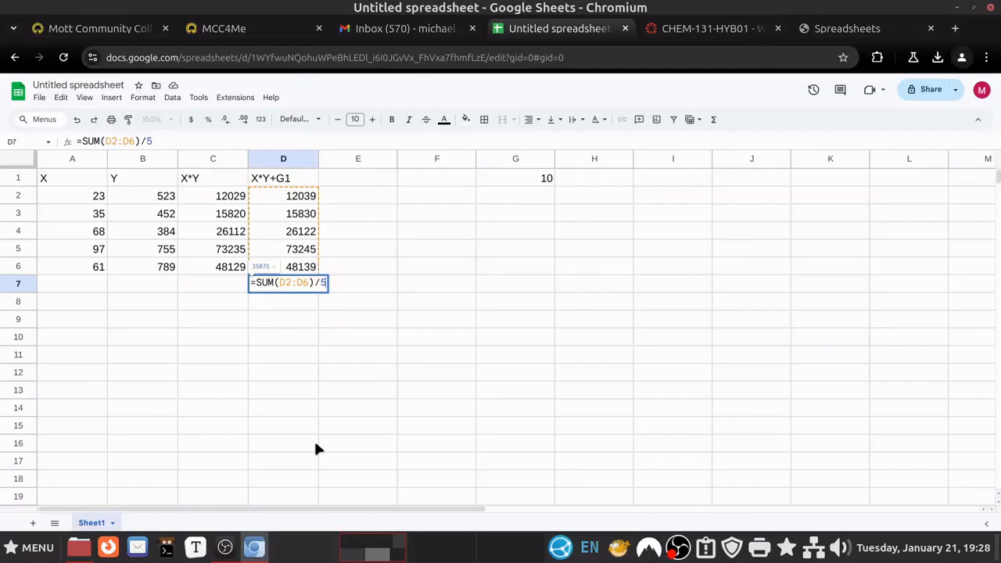
key("BackSpace")
key("BackSpace")
key("BackSpace")
key("BackSpace")
key("BackSpace")
key("BackSpace")
key("BackSpace")
key("BackSpace")
key("BackSpace")
type("(")
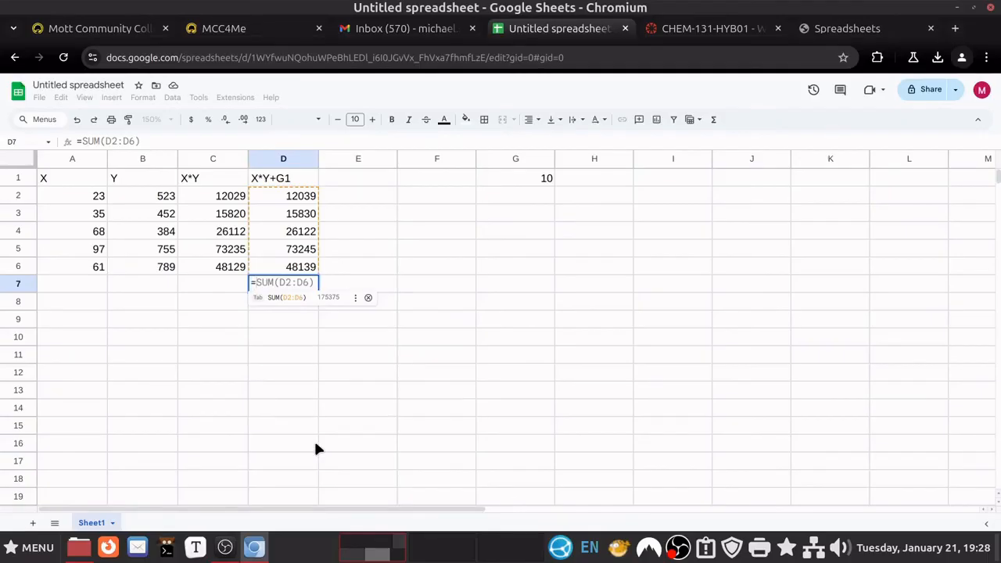
type("average")
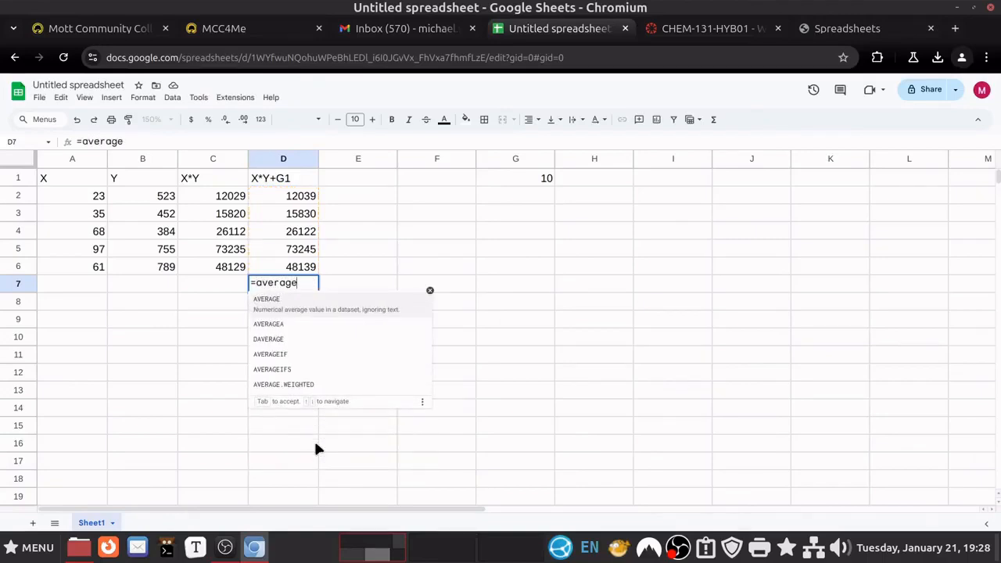
type("(")
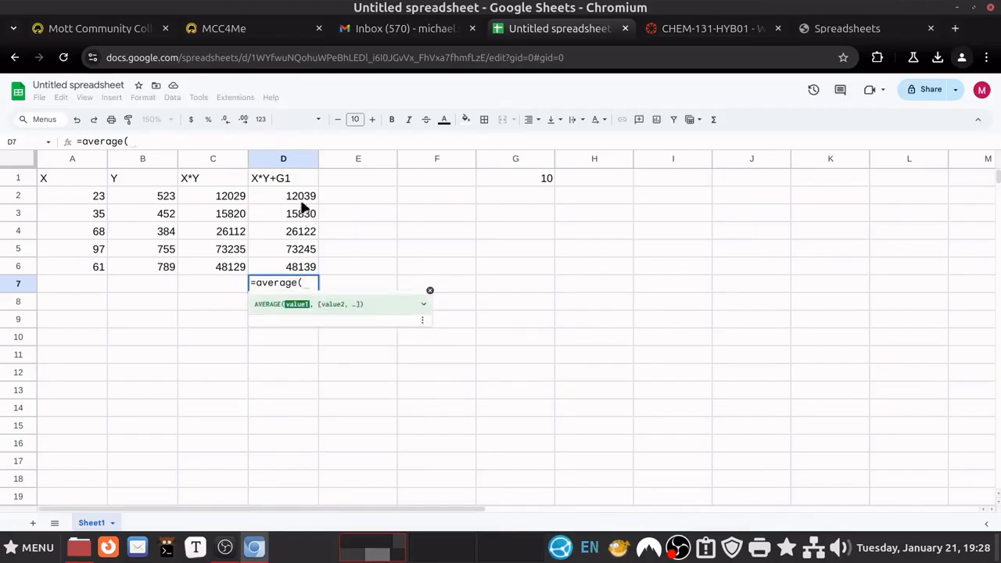
left_click_drag(301, 202, 305, 269)
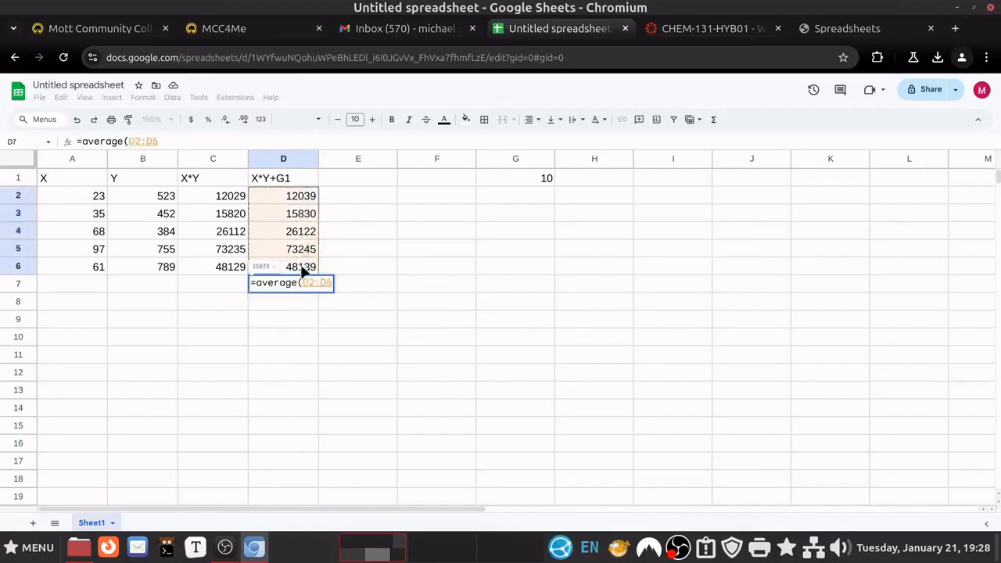
type(")")
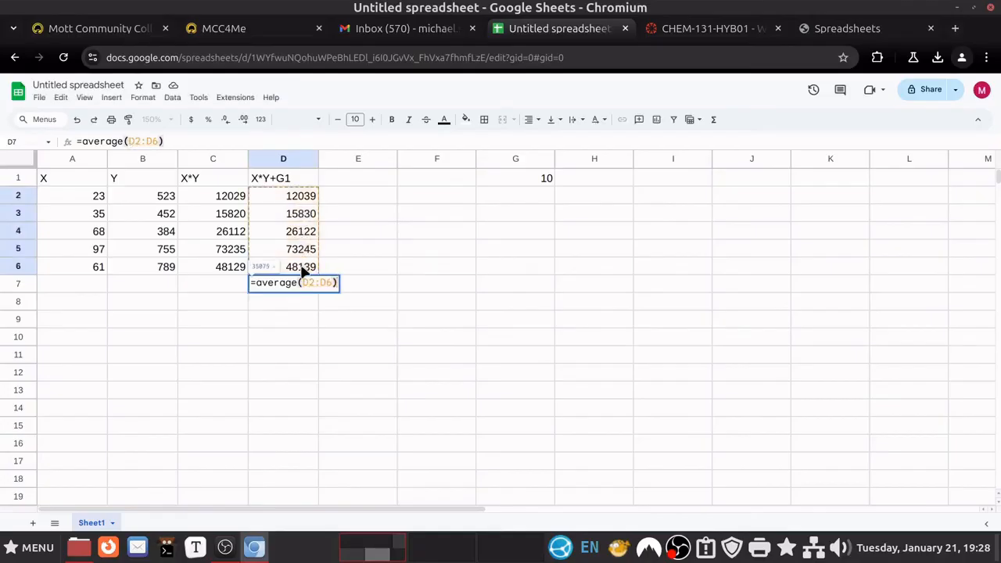
key("Return")
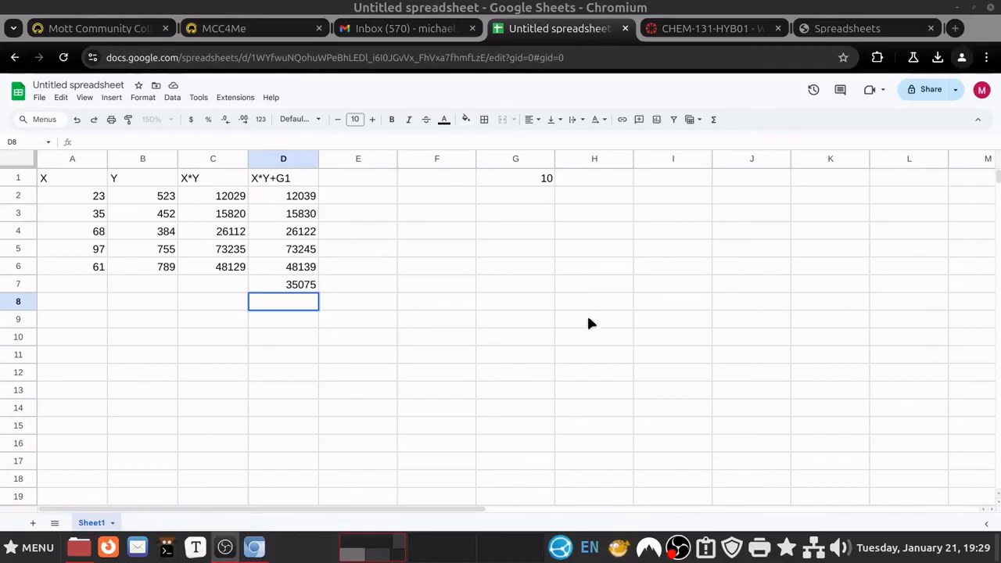
Look through the built-in function list and its categories, such as All, Database, Date and Web
left_click(714, 122)
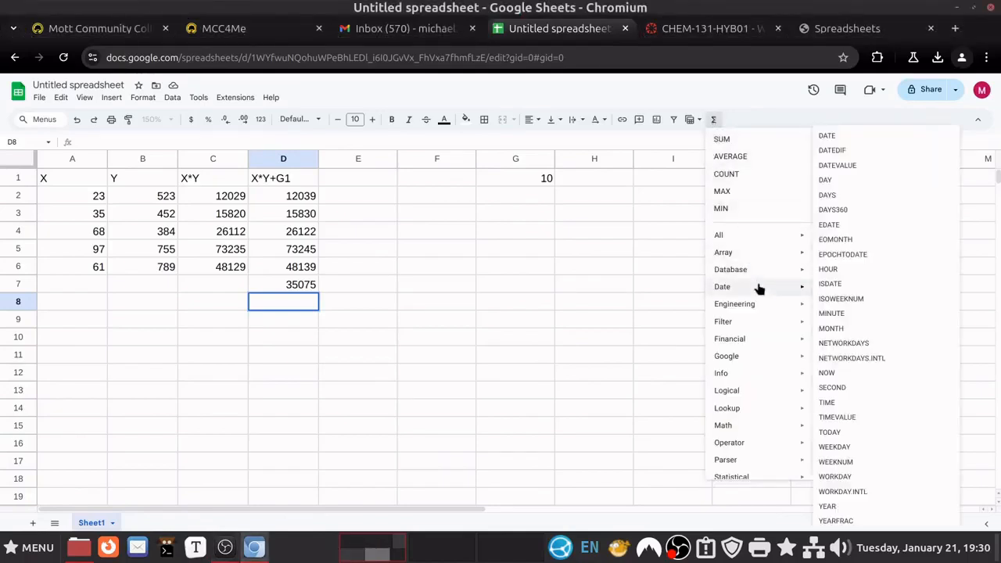
scroll(757, 286, "down", 1)
scroll(746, 391, "up", 1)
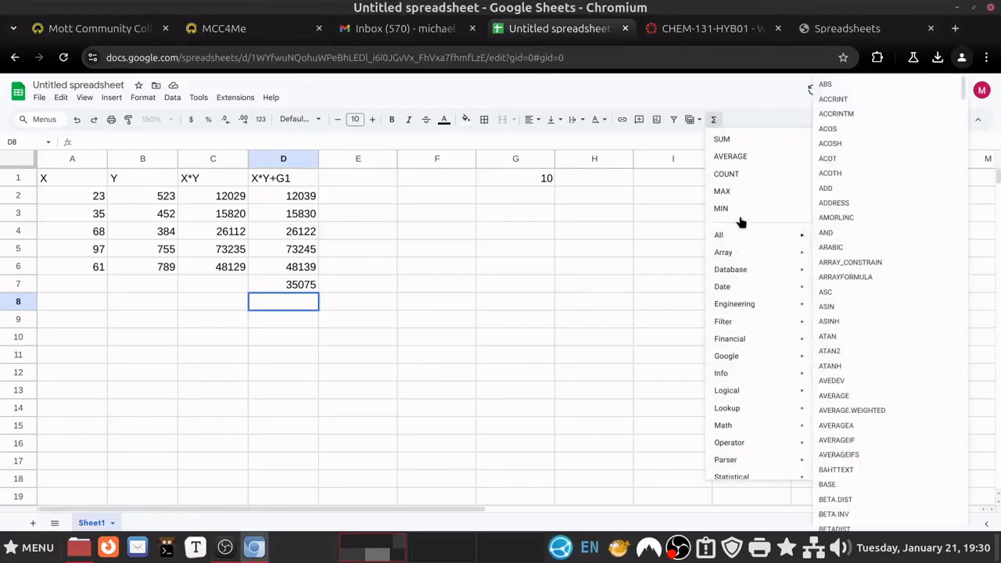
scroll(741, 266, "down", 1)
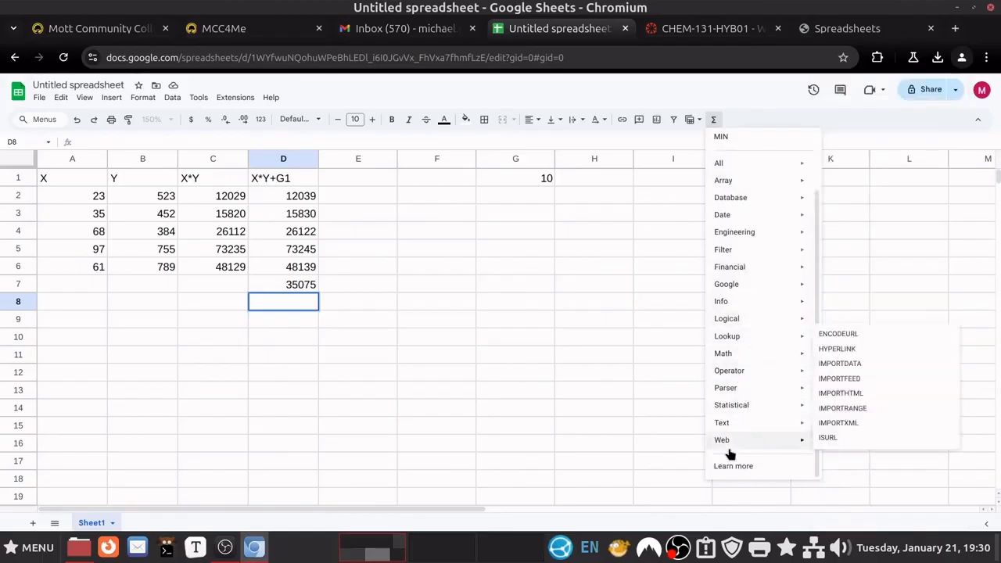
scroll(752, 208, "up", 1)
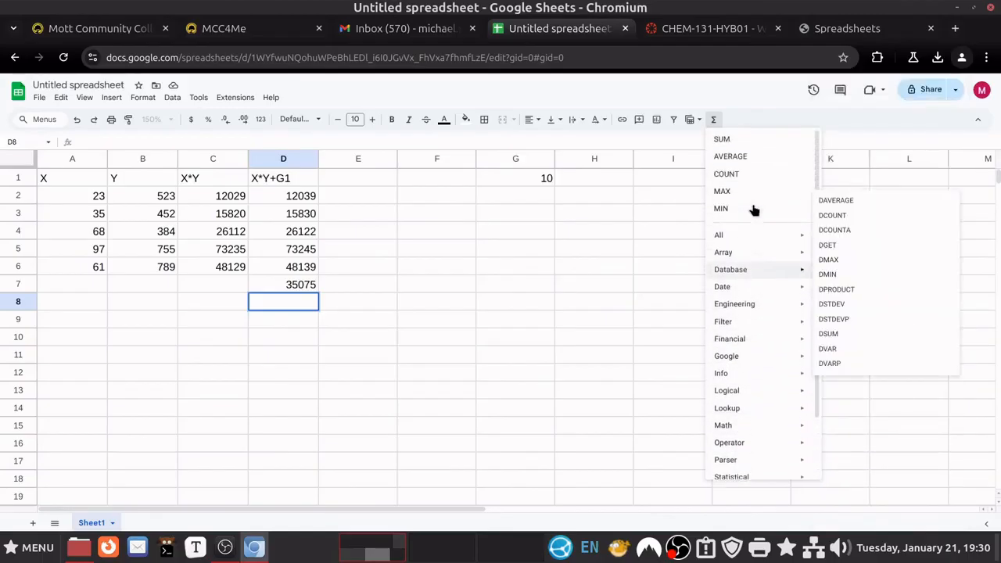
mouse_move(753, 287)
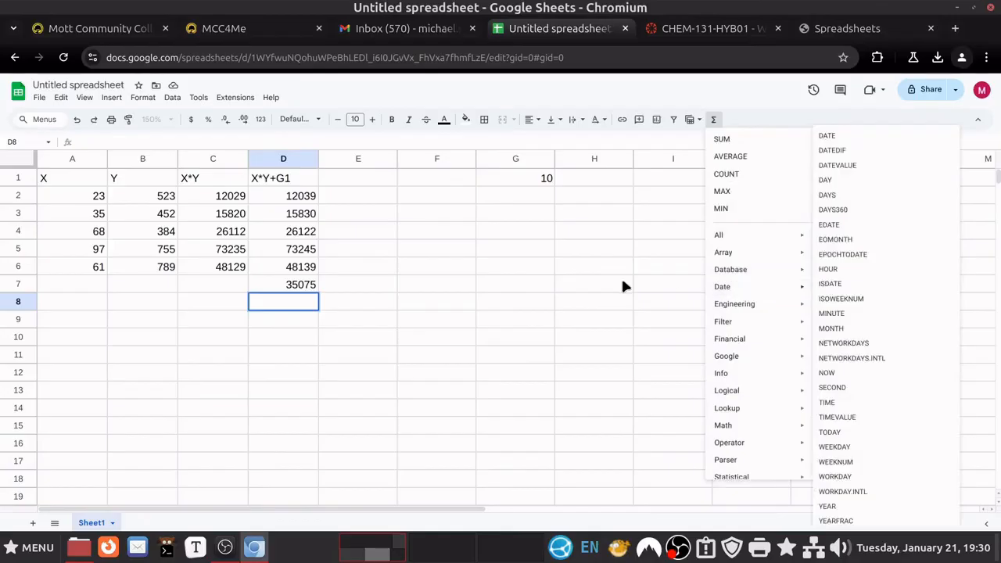
left_click(491, 300)
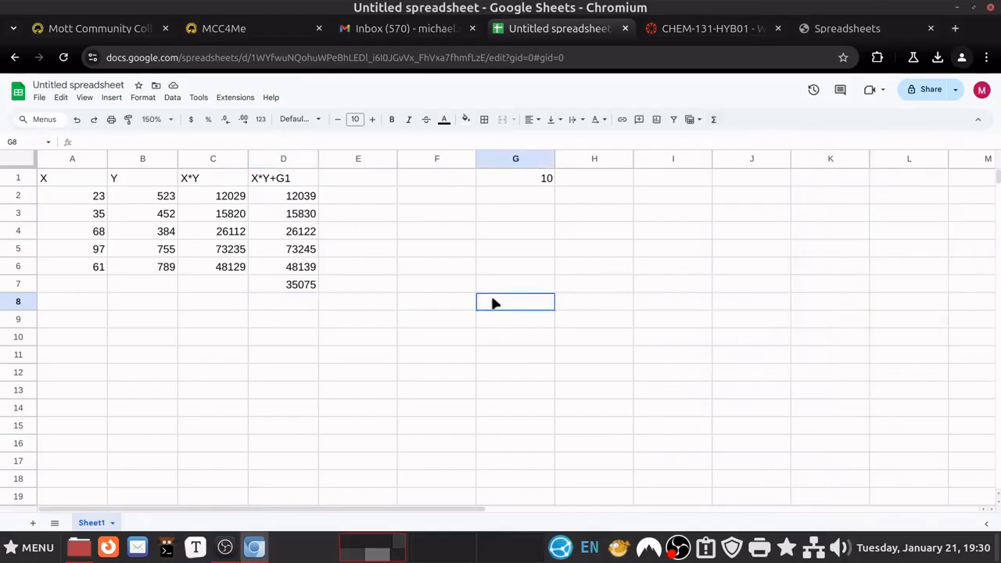
Clear the contents of the practice table in cells A1:D7
left_click(344, 290)
left_click(310, 286)
left_click_drag(310, 287, 65, 177)
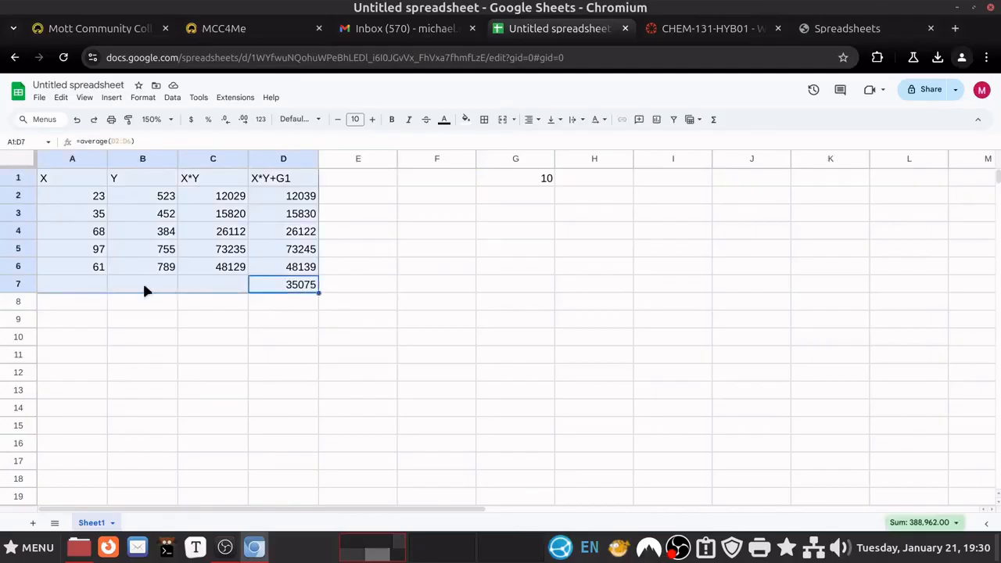
key("Delete")
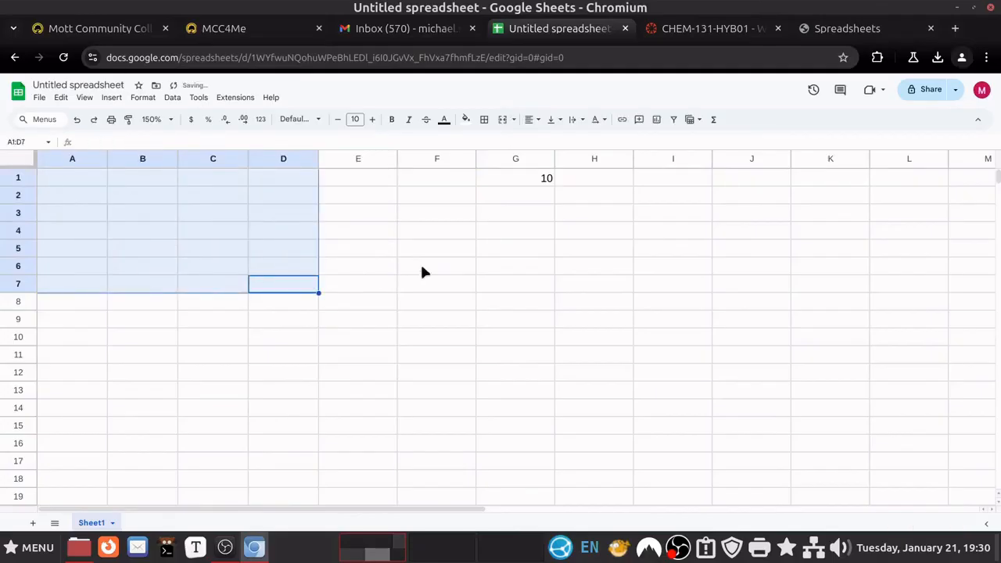
Copy the trial and pressure table from the Spreadsheets lab page, and return to cell A1 of the spreadsheet
left_click(861, 31)
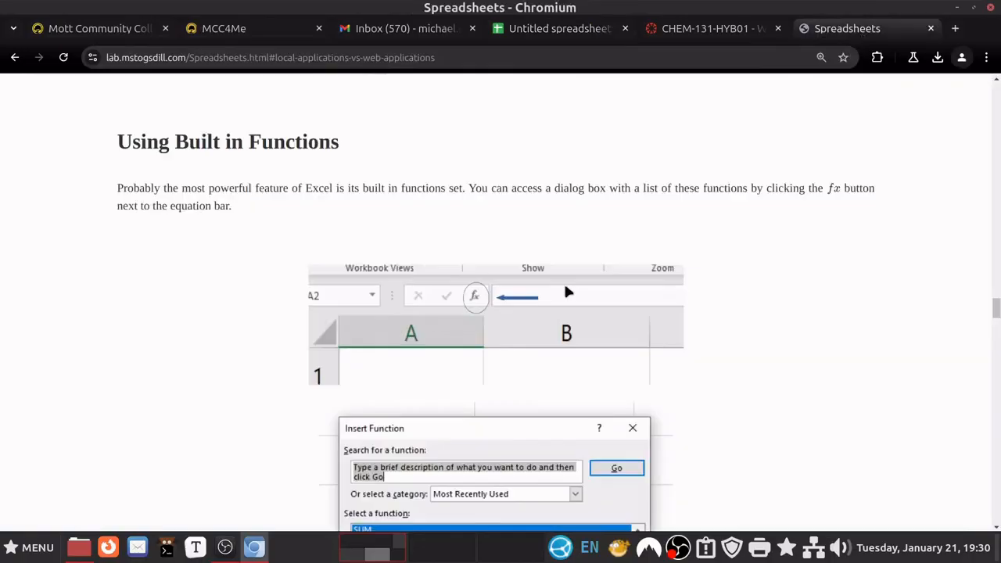
scroll(566, 292, "down", 10)
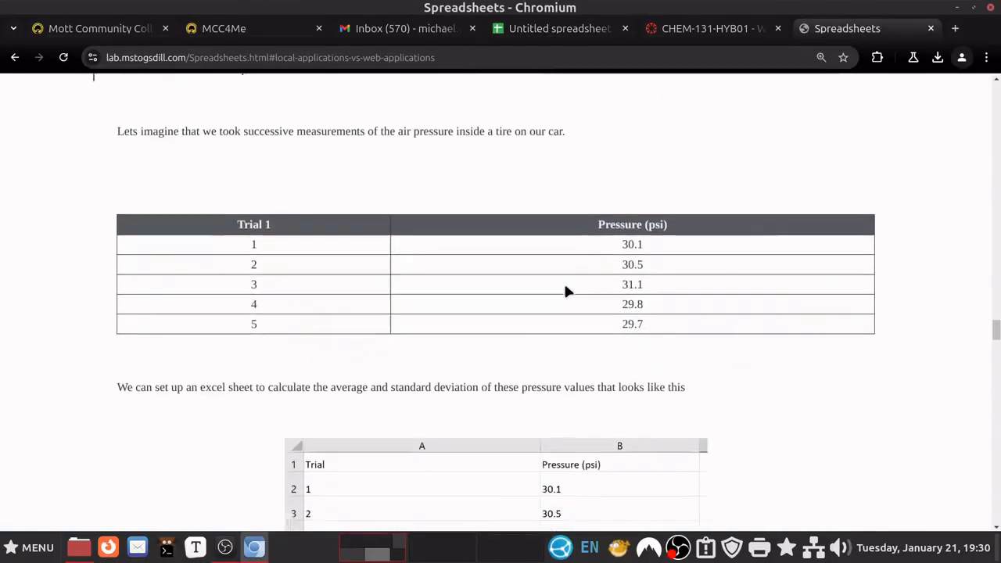
scroll(565, 286, "down", 1)
scroll(564, 287, "up", 1)
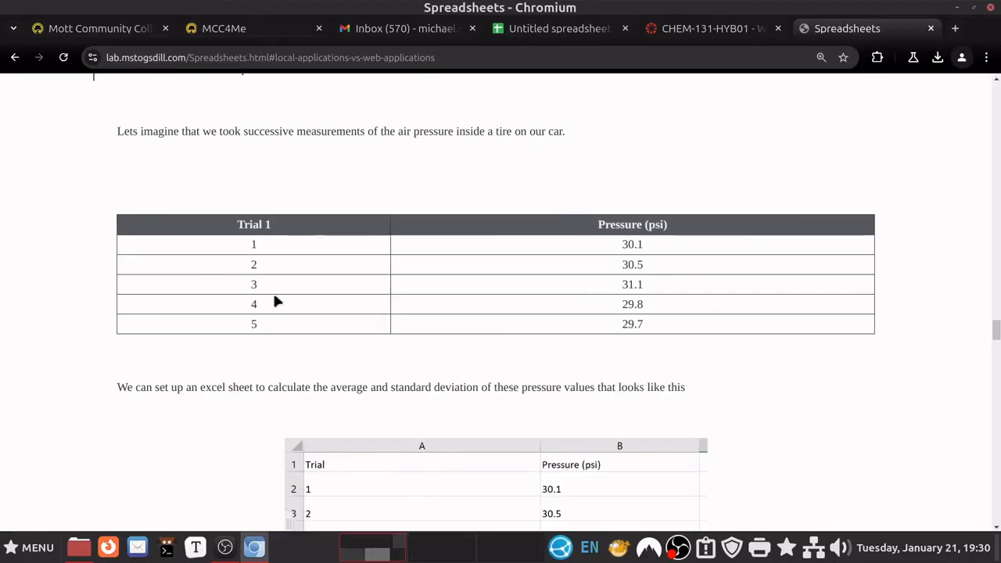
left_click(524, 31)
left_click(844, 30)
left_click_drag(235, 236, 655, 328)
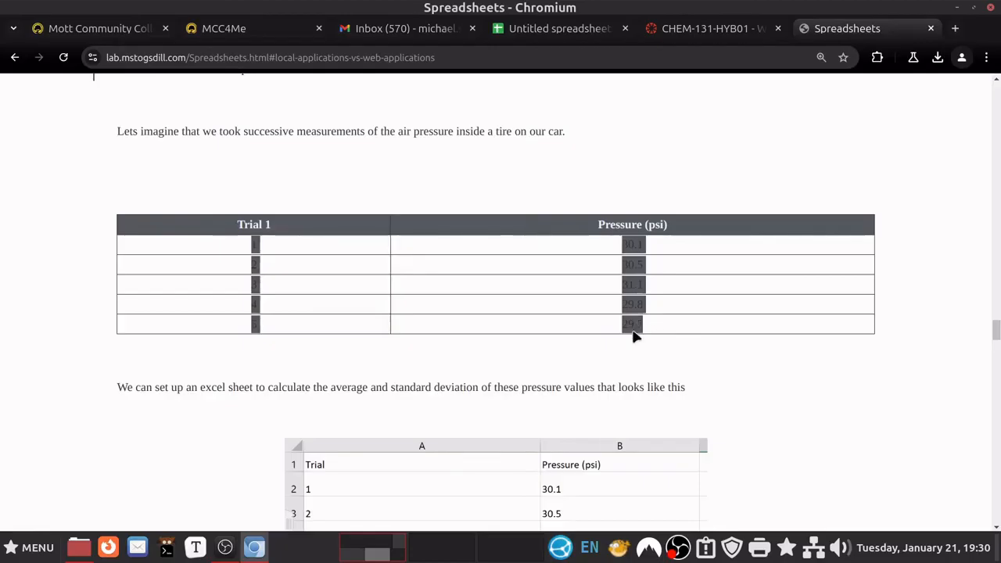
right_click(635, 332)
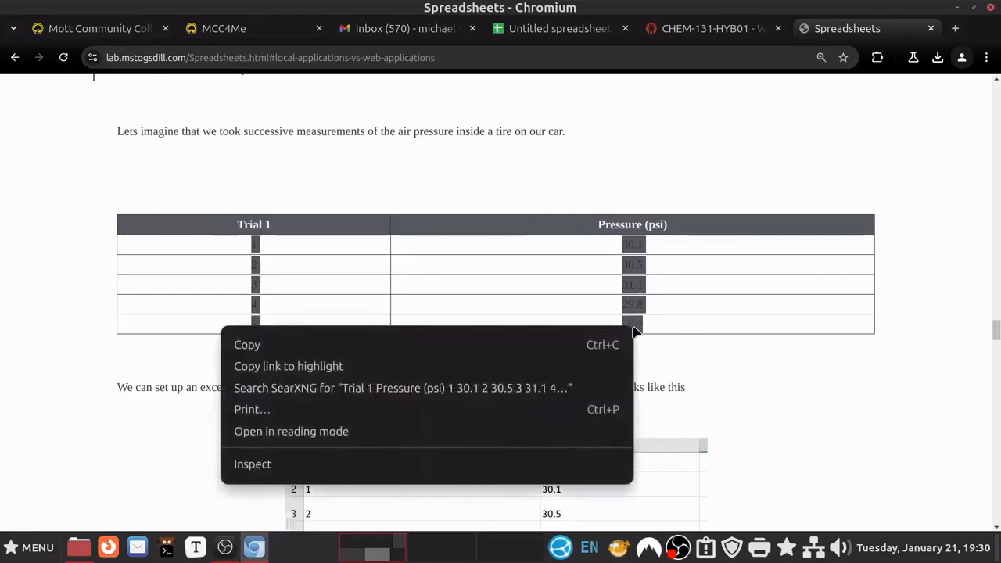
left_click(520, 343)
left_click(520, 29)
left_click(70, 177)
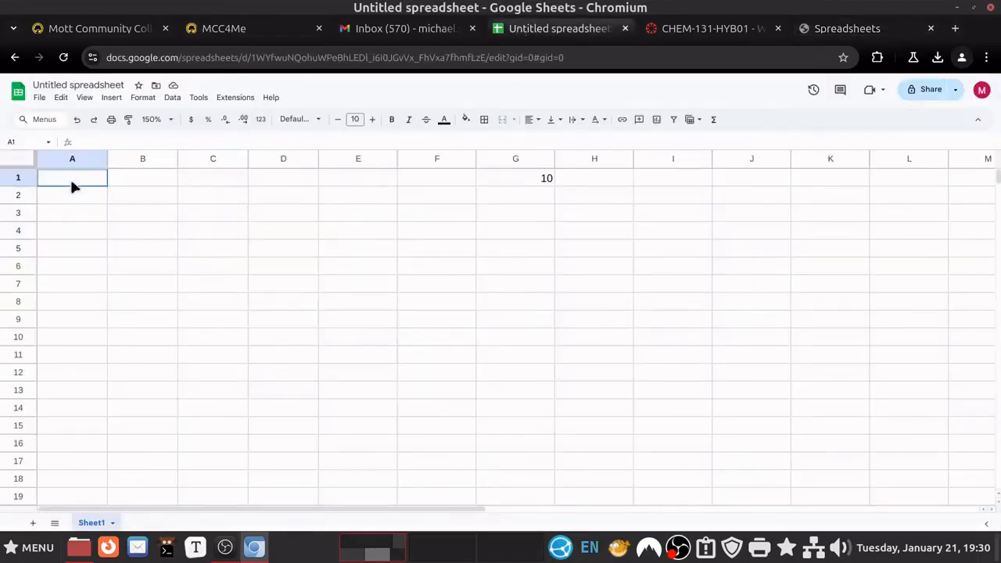
right_click(70, 177)
mouse_move(95, 182)
left_click(109, 163)
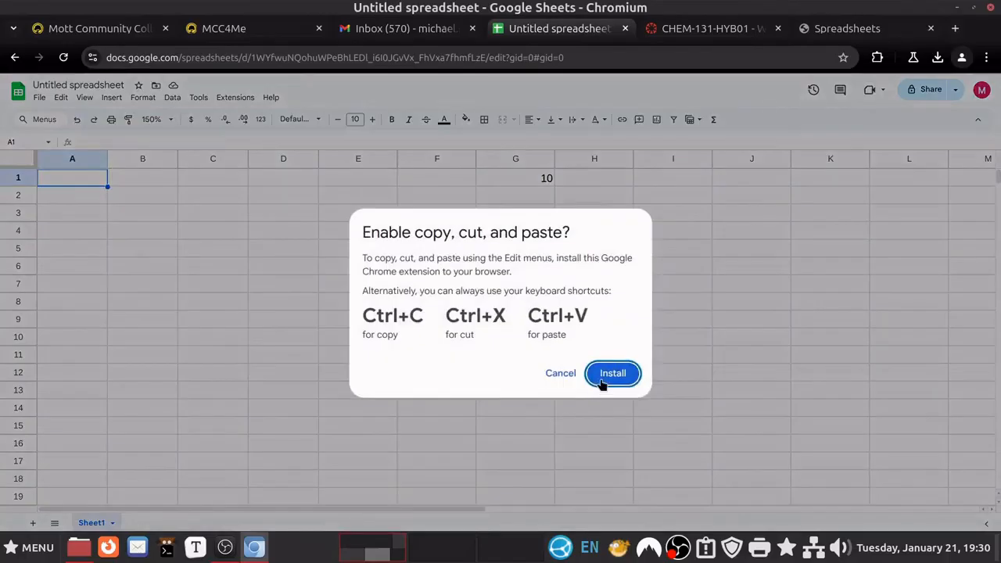
left_click(613, 373)
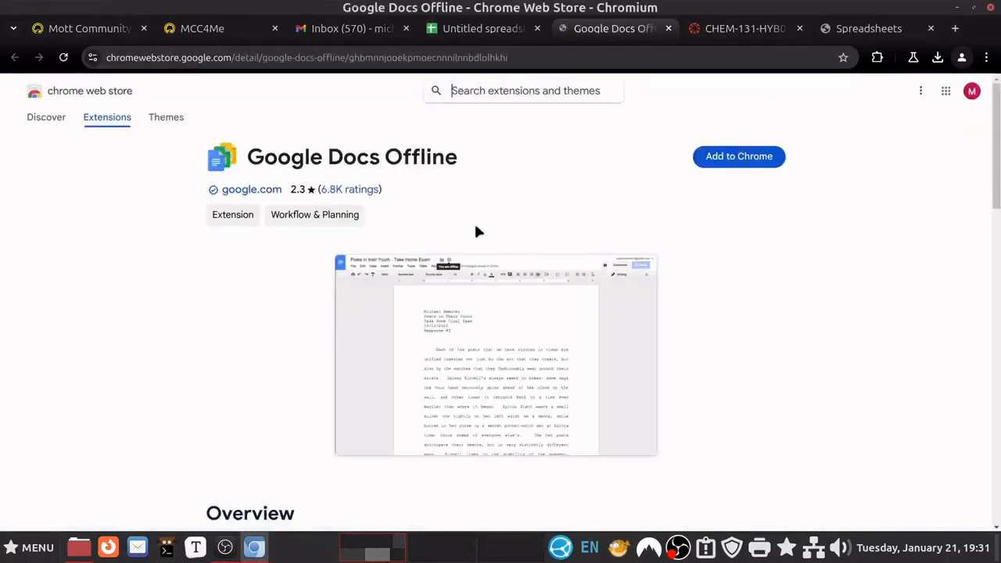
left_click(667, 29)
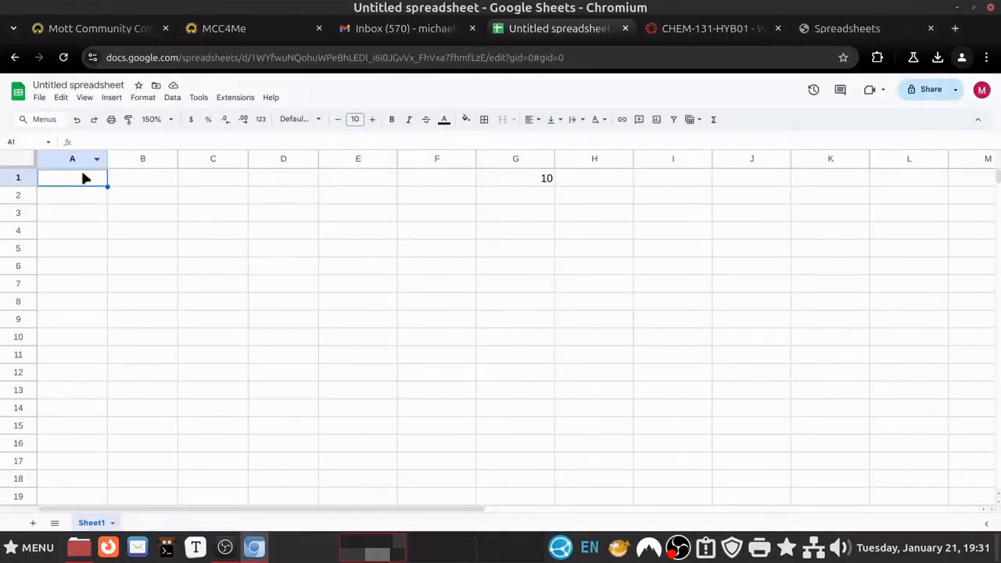
Paste the copied pressure table at cell A1 and widen columns A and B to fit the headings
key("ctrl+v")
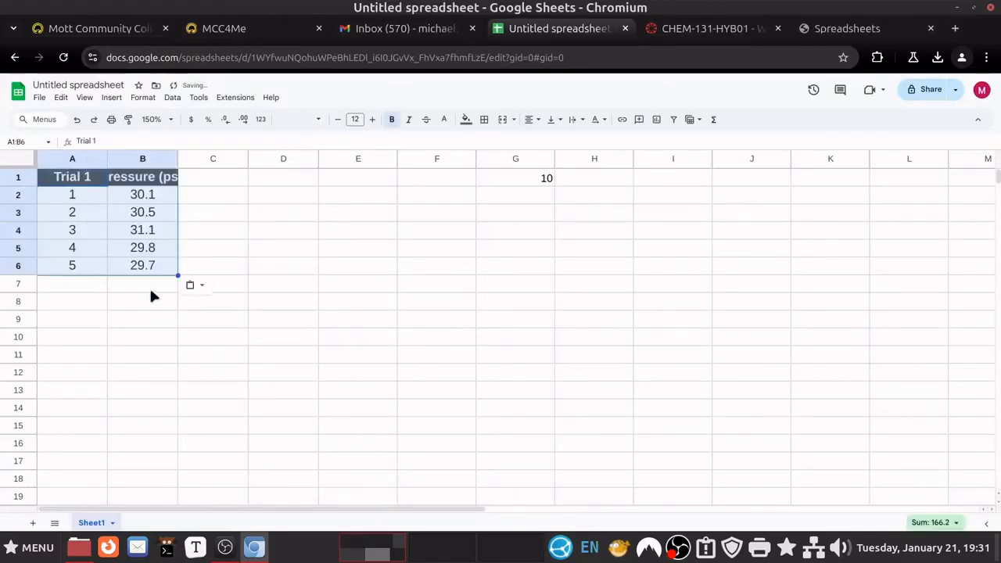
left_click(84, 158)
left_click(150, 159)
left_click_drag(99, 157, 129, 160)
left_click_drag(178, 159, 221, 160)
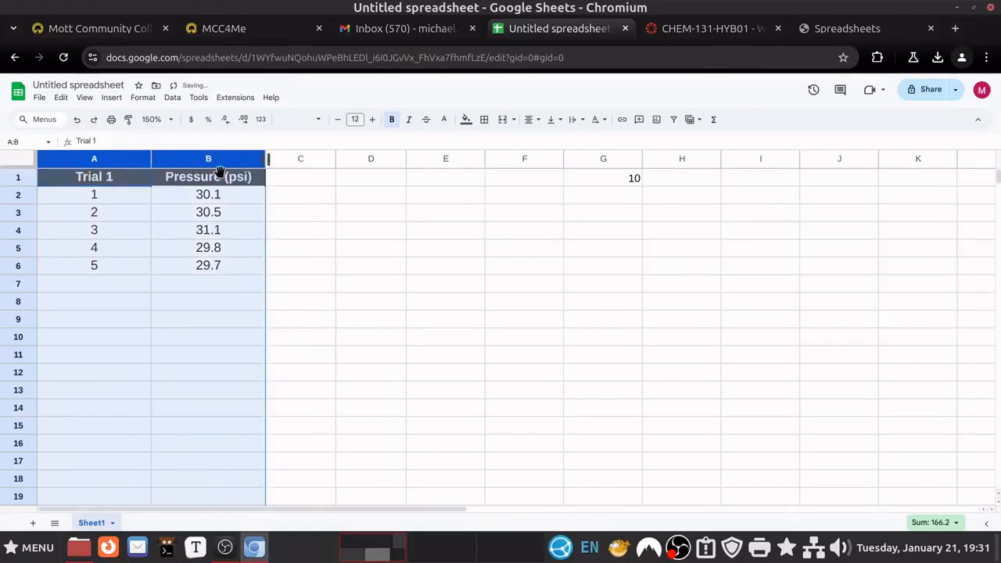
left_click(217, 252)
left_click(139, 263)
left_click(112, 377)
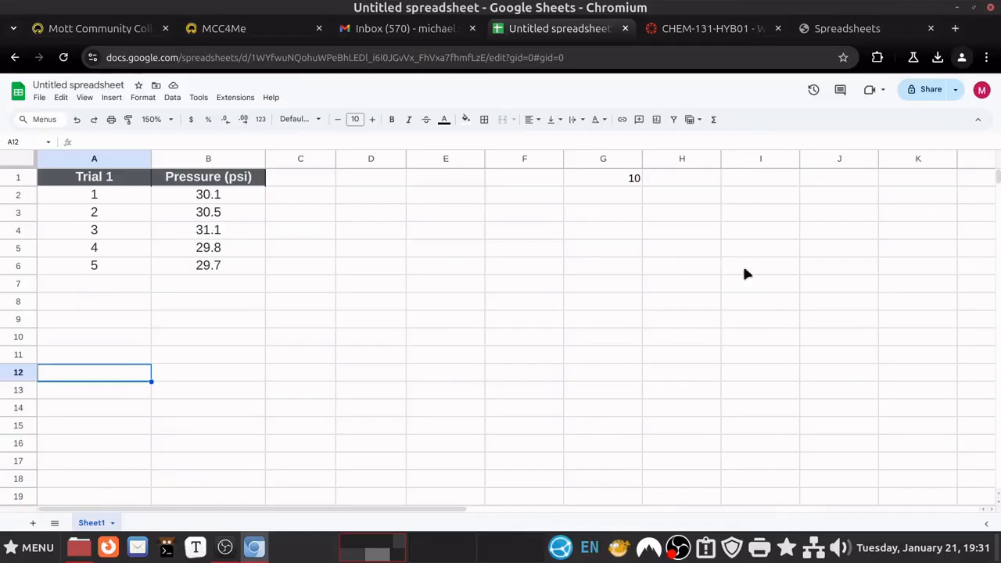
Review the tire-pressure example on the lab page, including its sample sheet with the average and standard deviation formulas
left_click(832, 24)
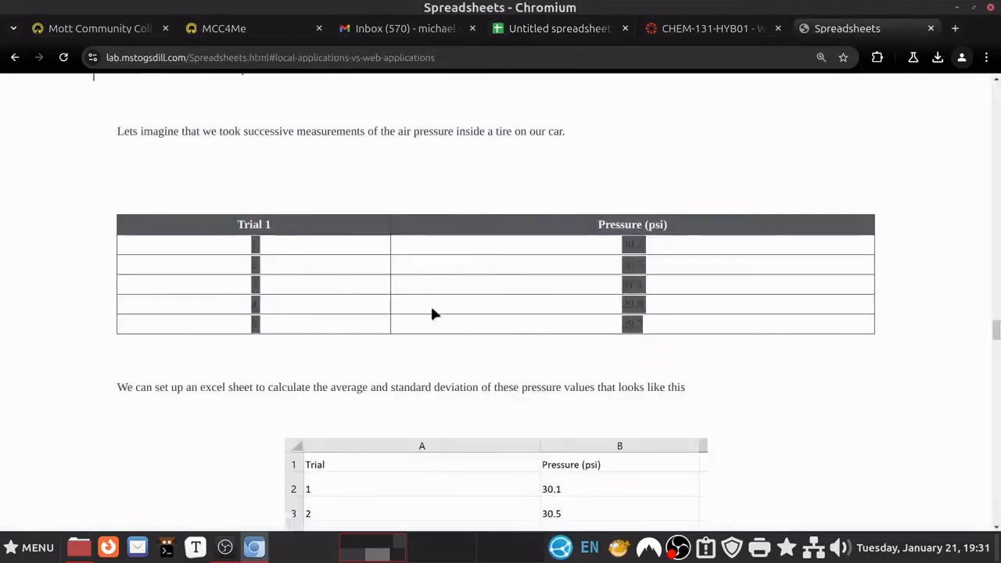
left_click_drag(416, 131, 599, 138)
left_click(580, 221)
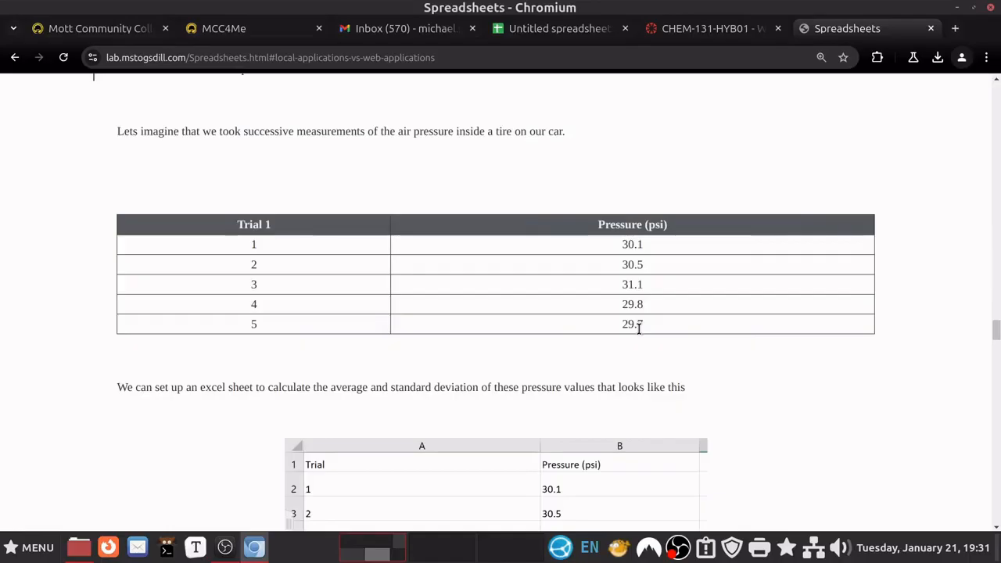
scroll(639, 328, "down", 3)
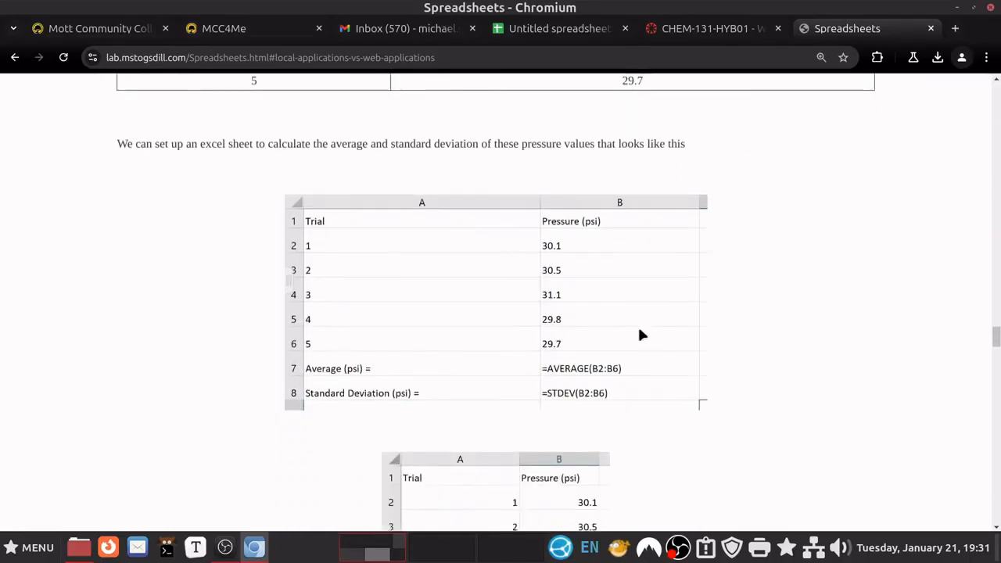
scroll(639, 331, "up", 3)
left_click_drag(624, 244, 645, 320)
left_click(645, 320)
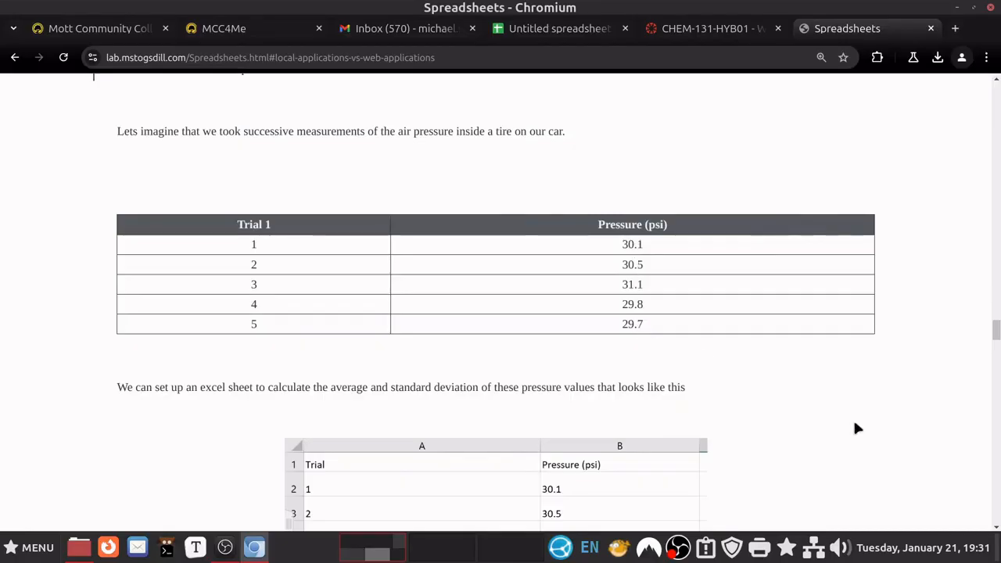
scroll(856, 427, "down", 4)
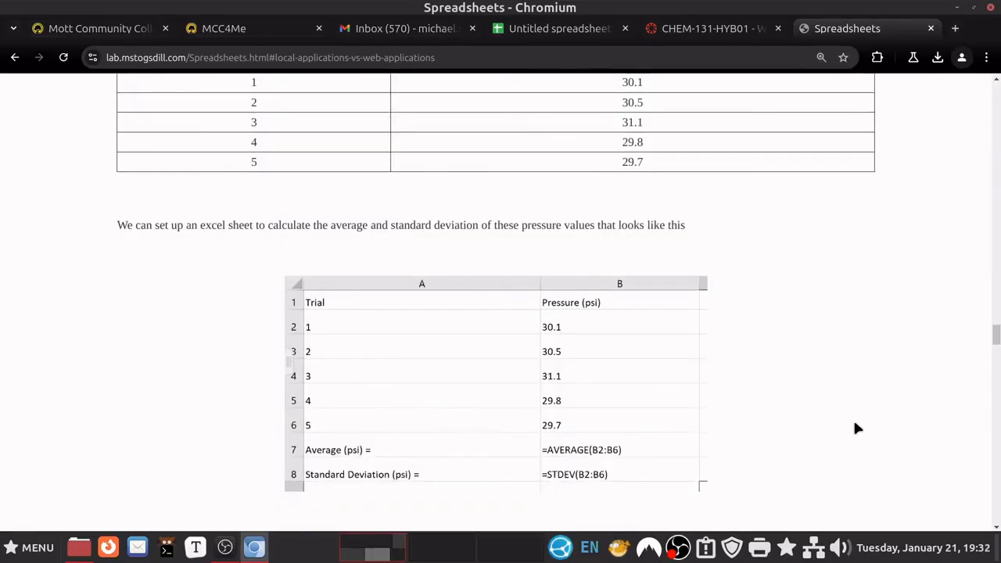
scroll(856, 428, "down", 2)
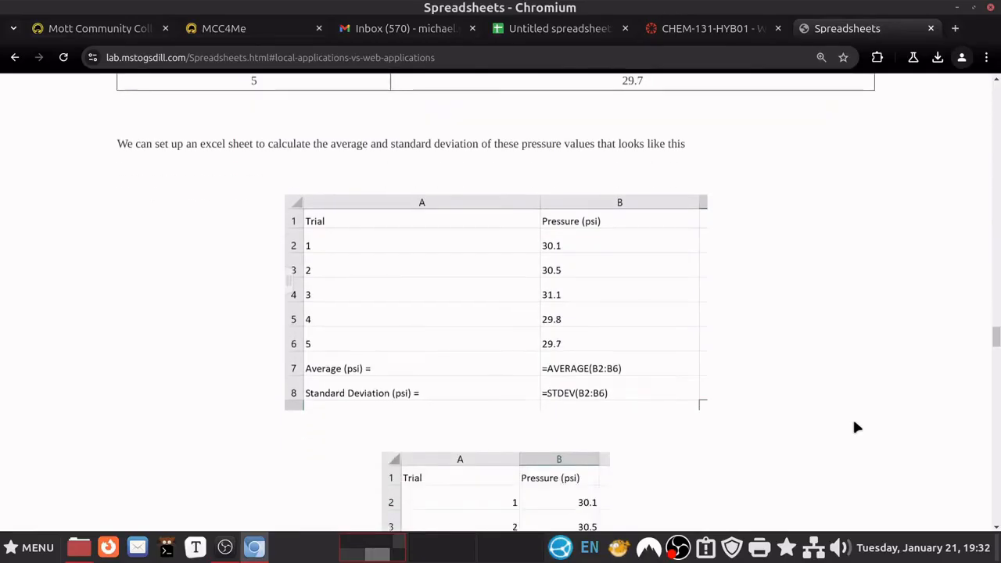
Return to the spreadsheet and enter the label "Average =" in cell A7 below the trial numbers
left_click(544, 29)
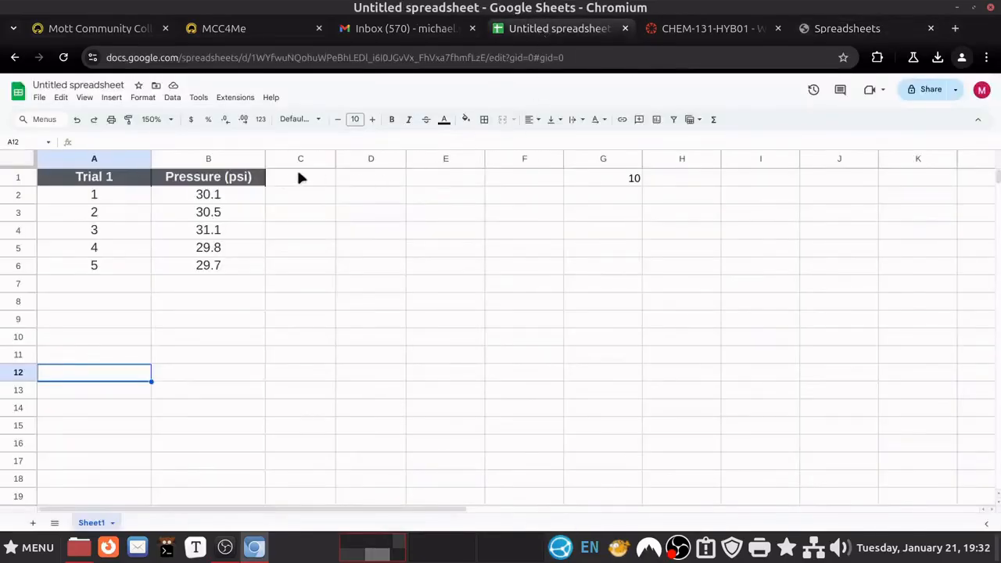
left_click(233, 195)
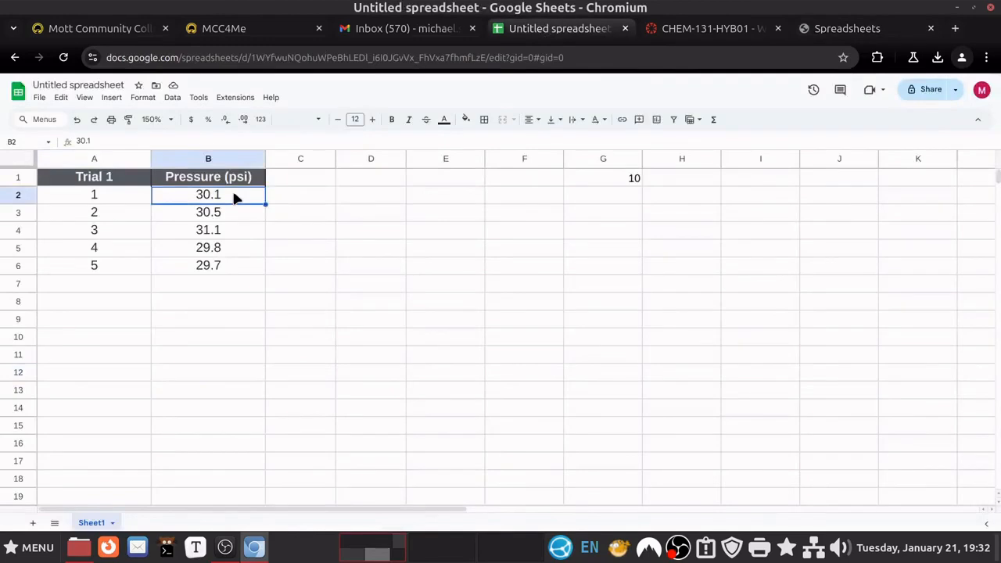
left_click(144, 286)
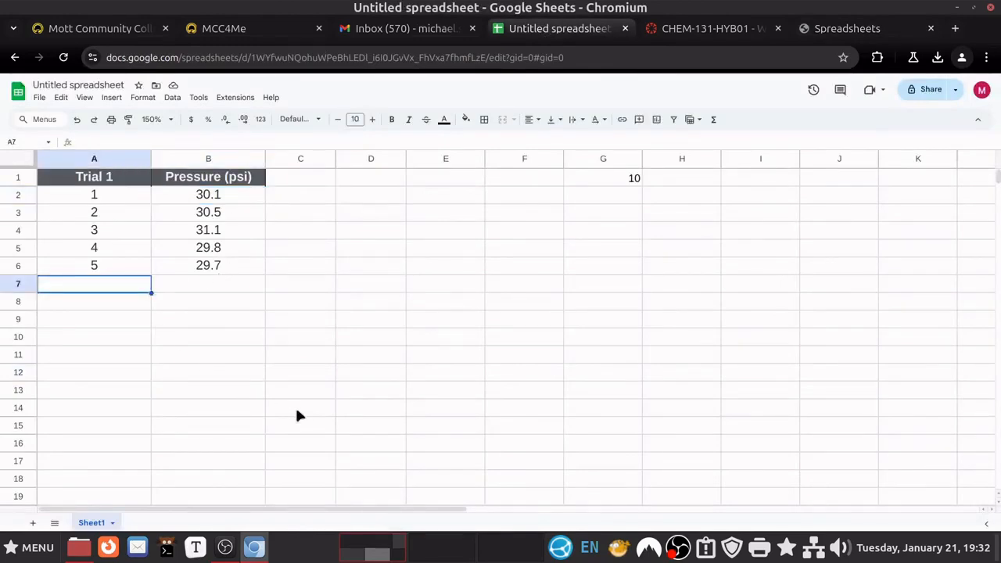
type("Ave")
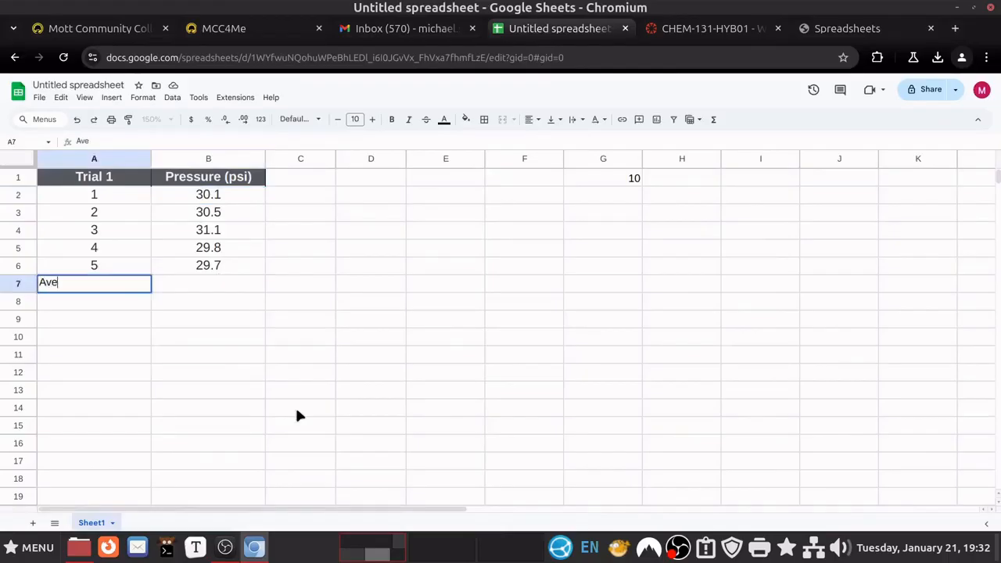
type("rage =")
key("Return")
Calculate the average pressure in cell B7 with the formula =average(B2:B6)
key("Up")
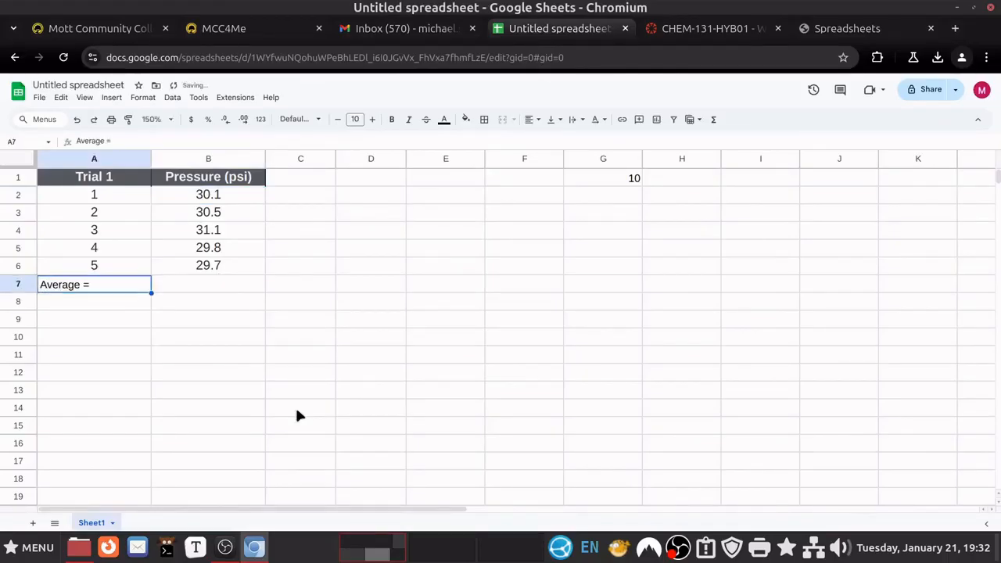
key("Right")
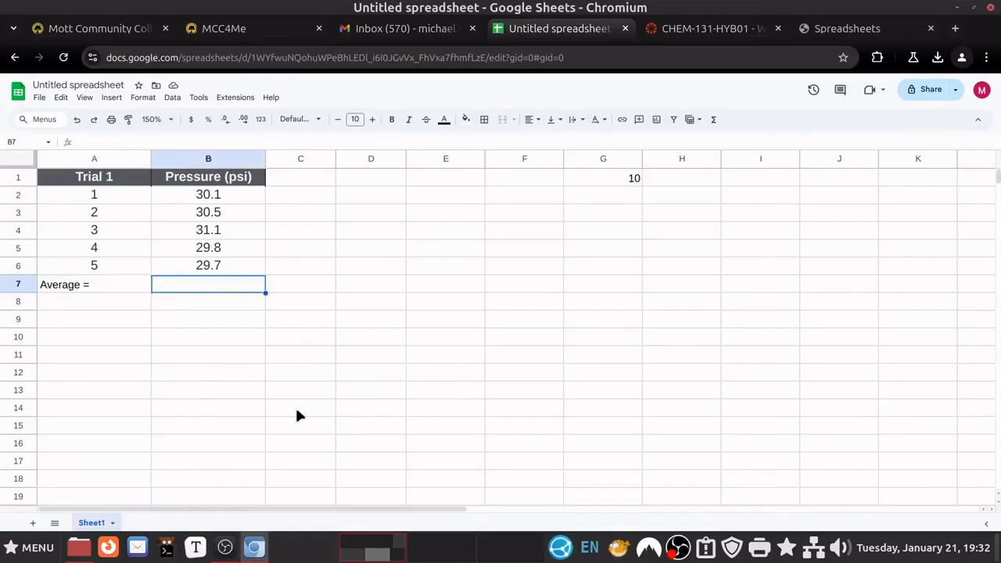
type("=averag")
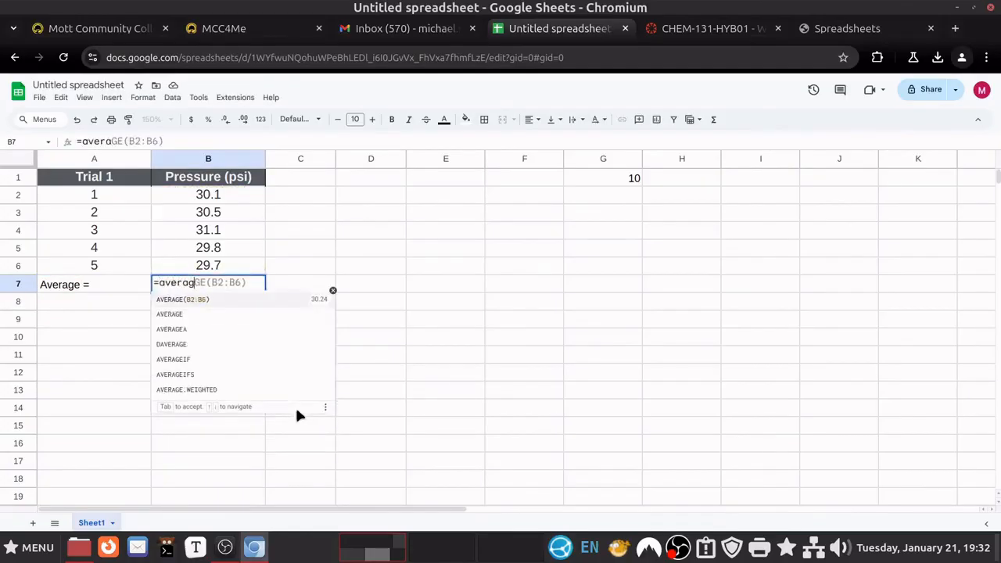
type("e(")
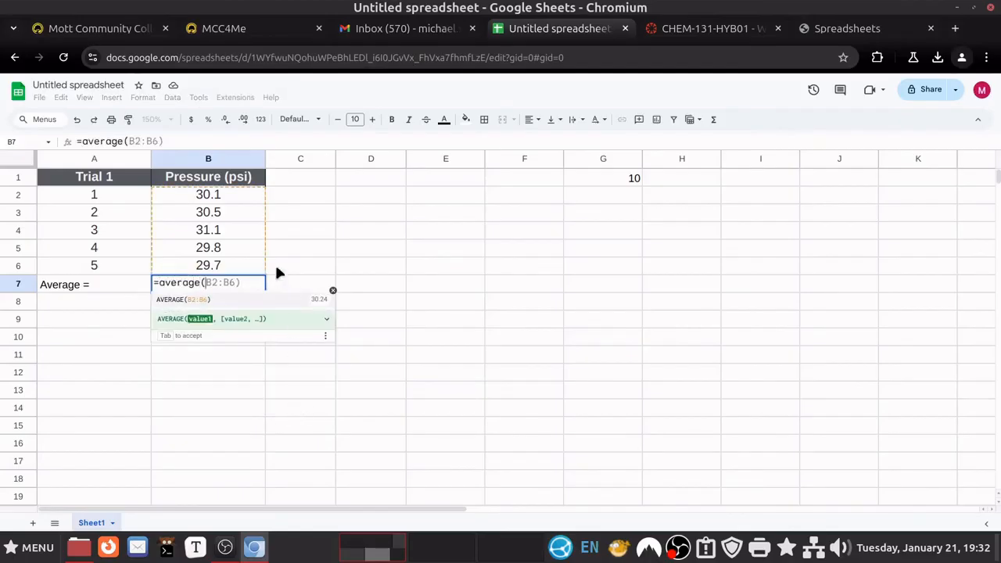
left_click_drag(217, 201, 218, 264)
key("Return")
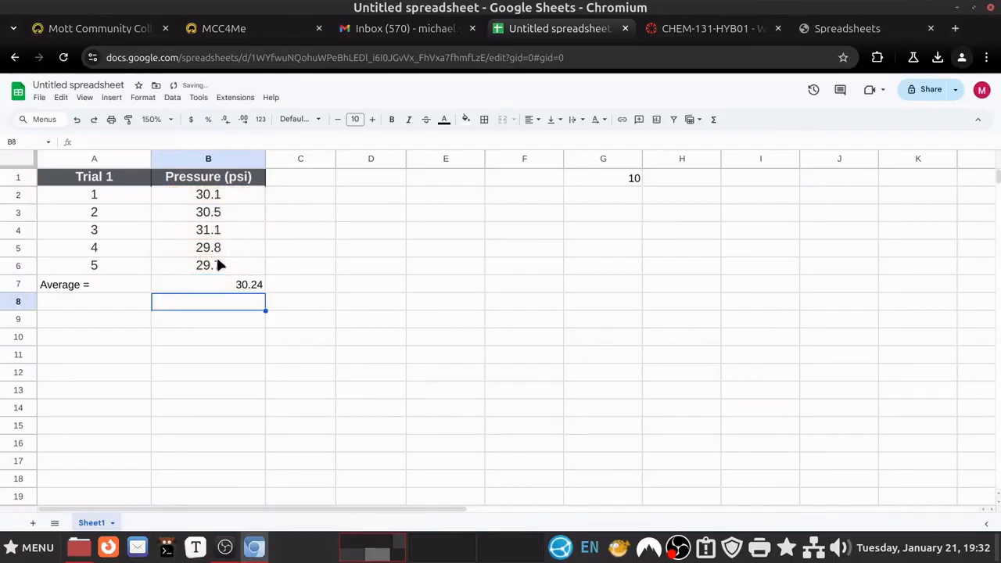
left_click(223, 285)
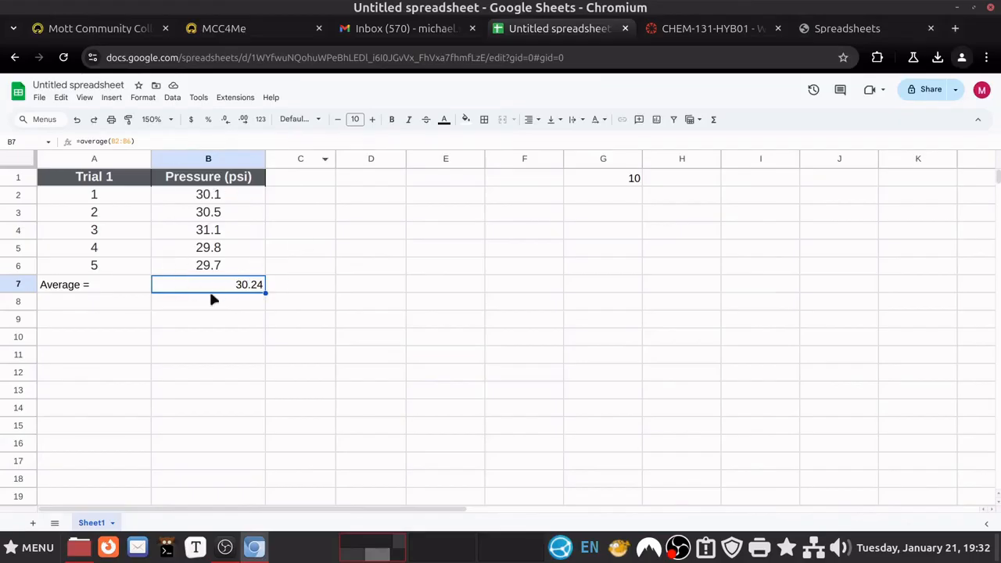
Enter the label "Standard Deviation =" in cell A8 and select the adjacent cell B8
left_click(99, 297)
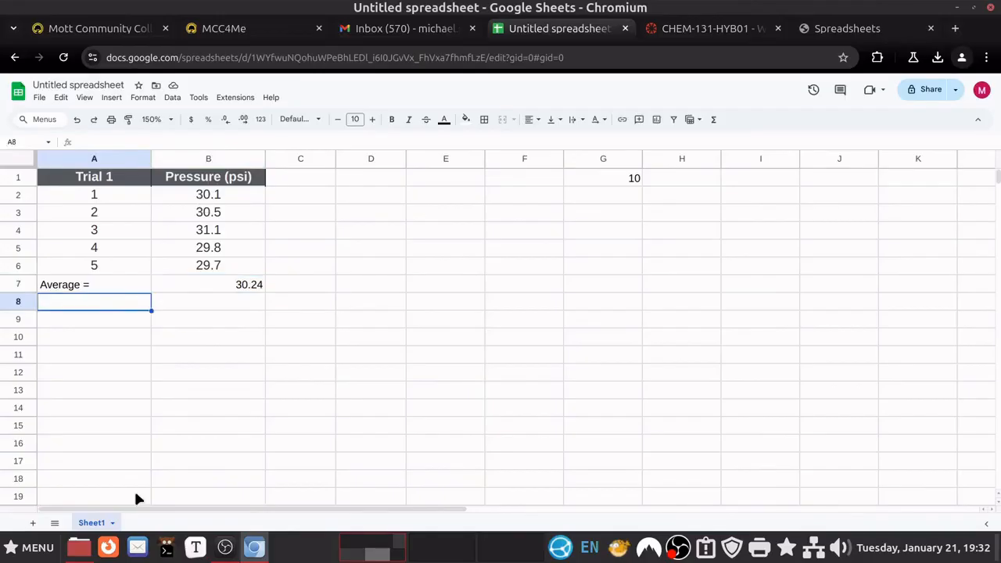
type("S")
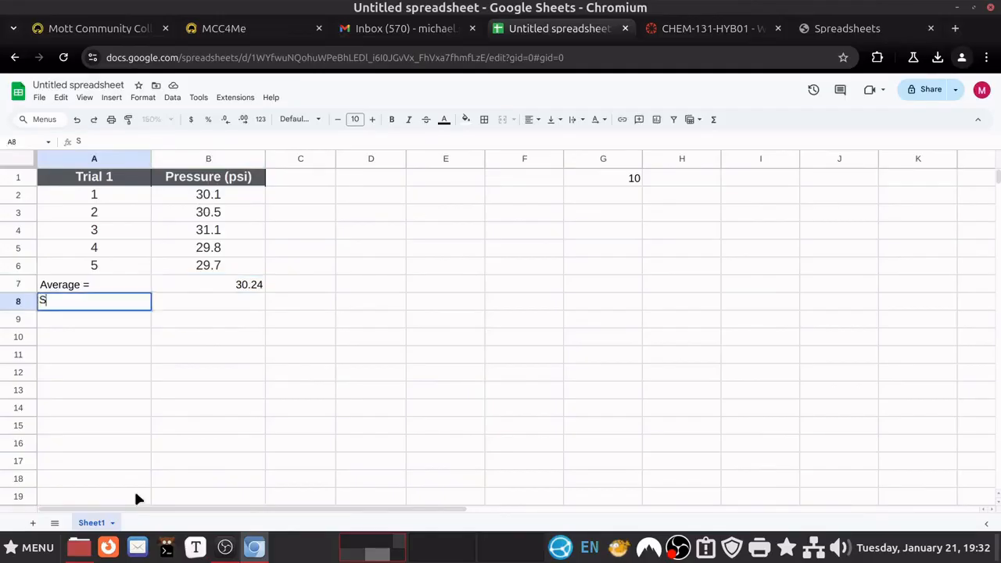
type("tandard Deviation =")
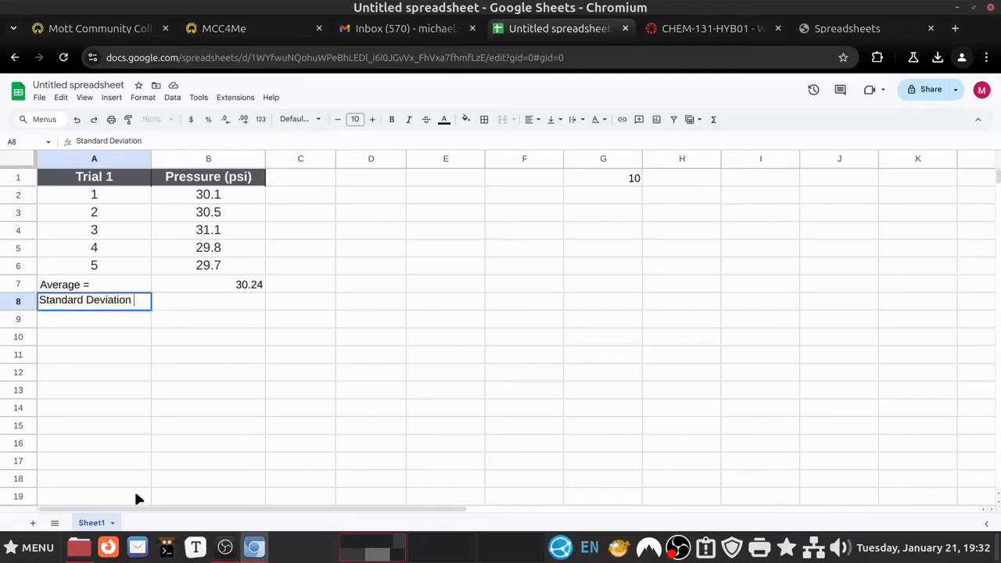
key("Return")
key("Right")
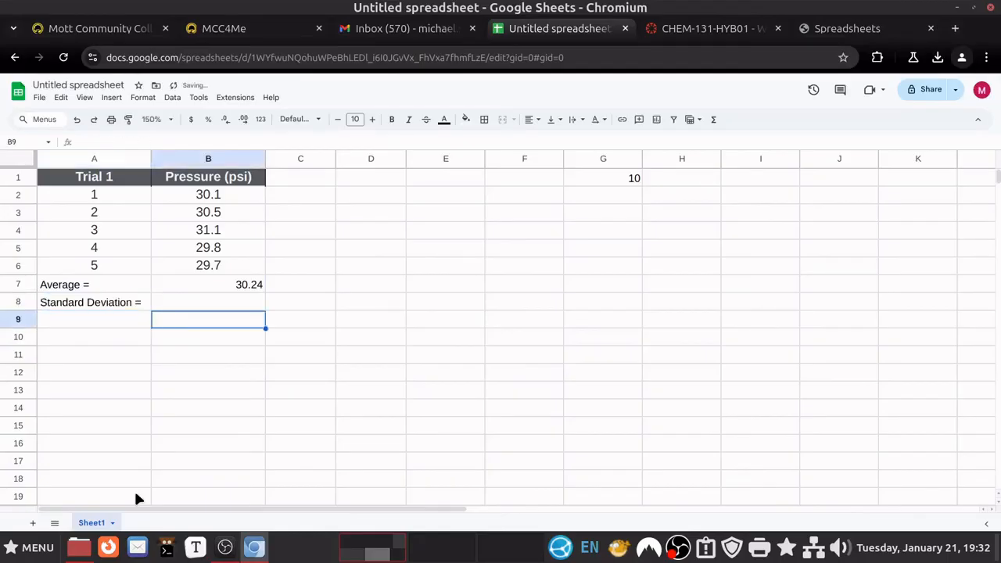
key("Up")
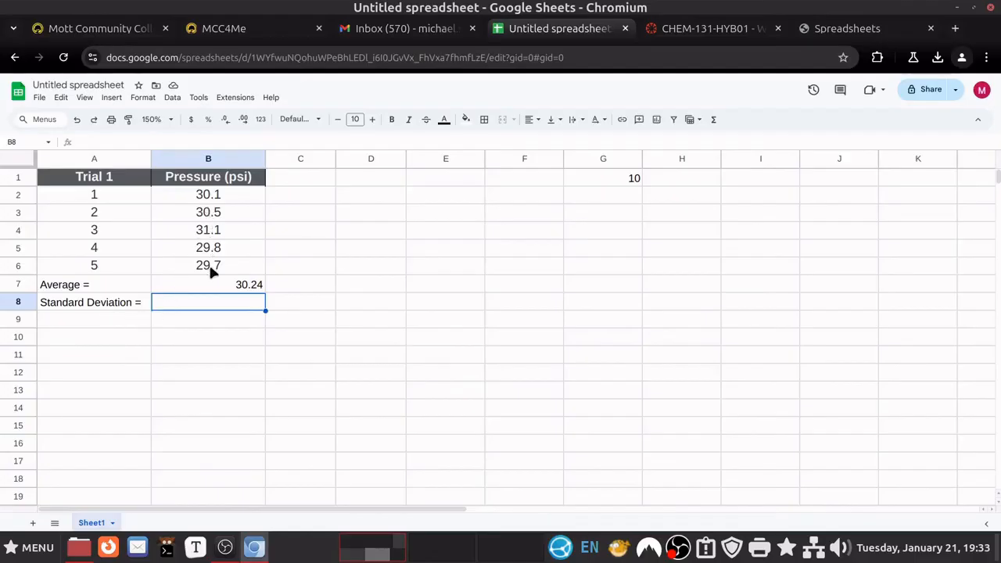
left_click(220, 287)
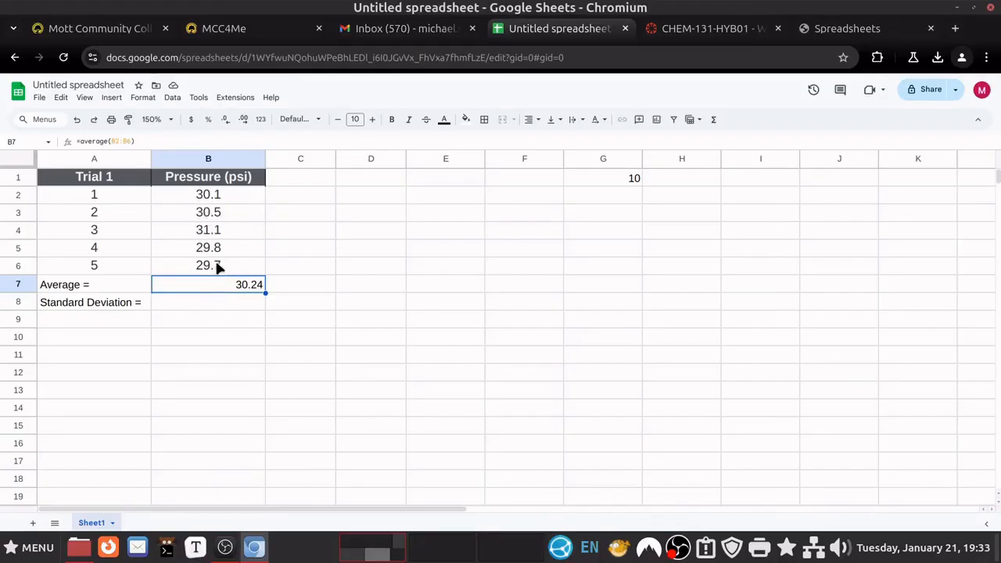
left_click(223, 305)
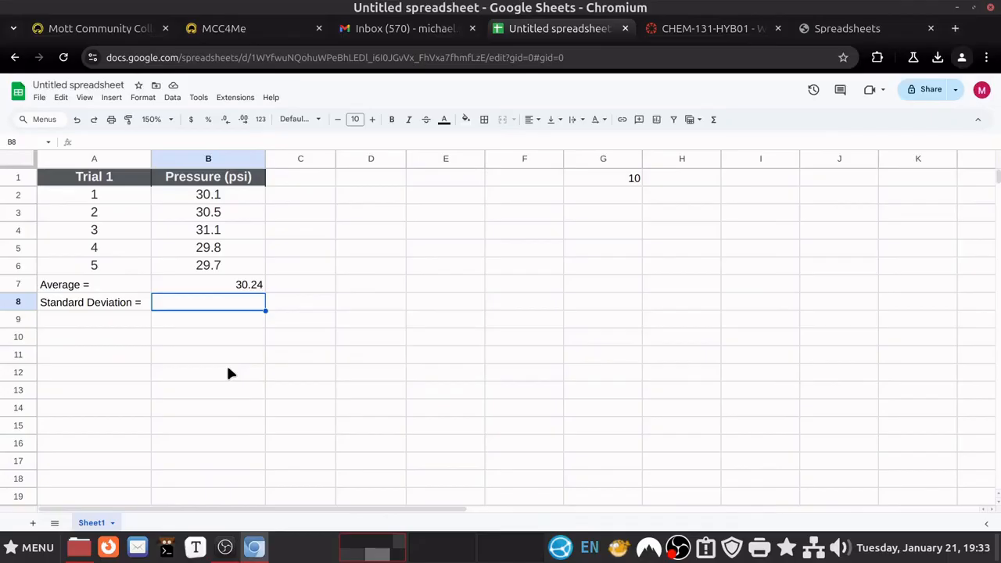
Calculate the standard deviation of the pressures in cell B8 with the formula =stdev(B2:B6)
type("=")
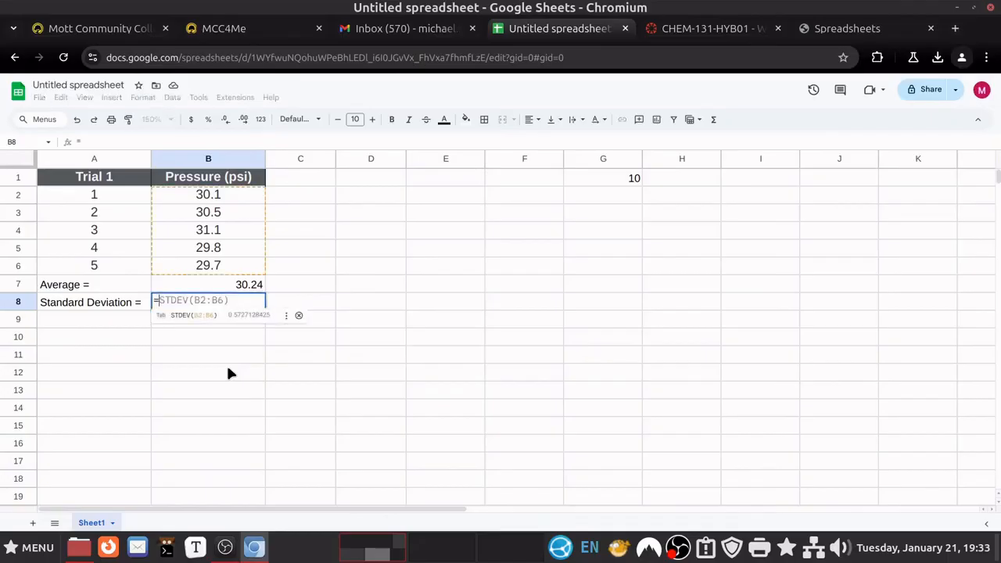
type("stdev")
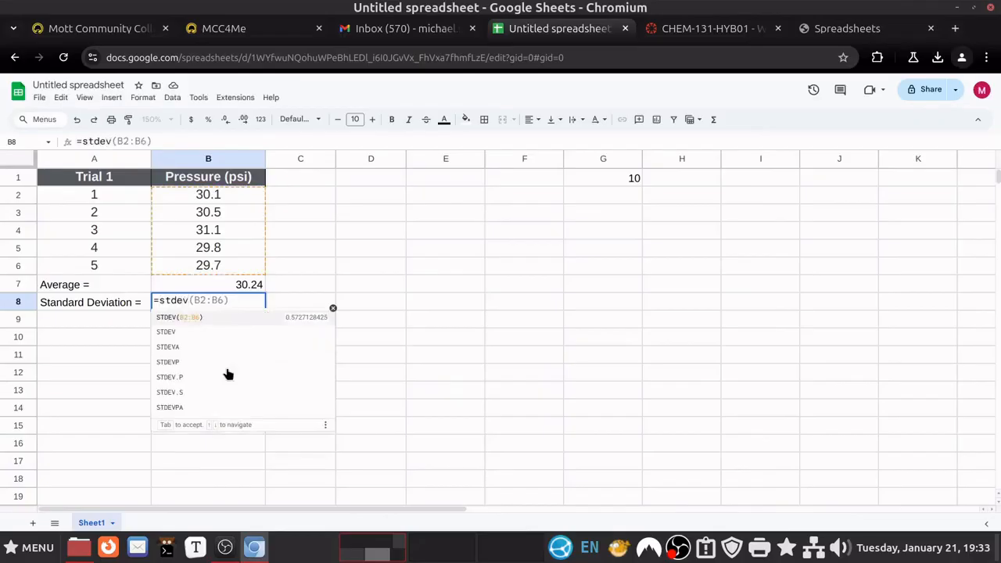
type("(")
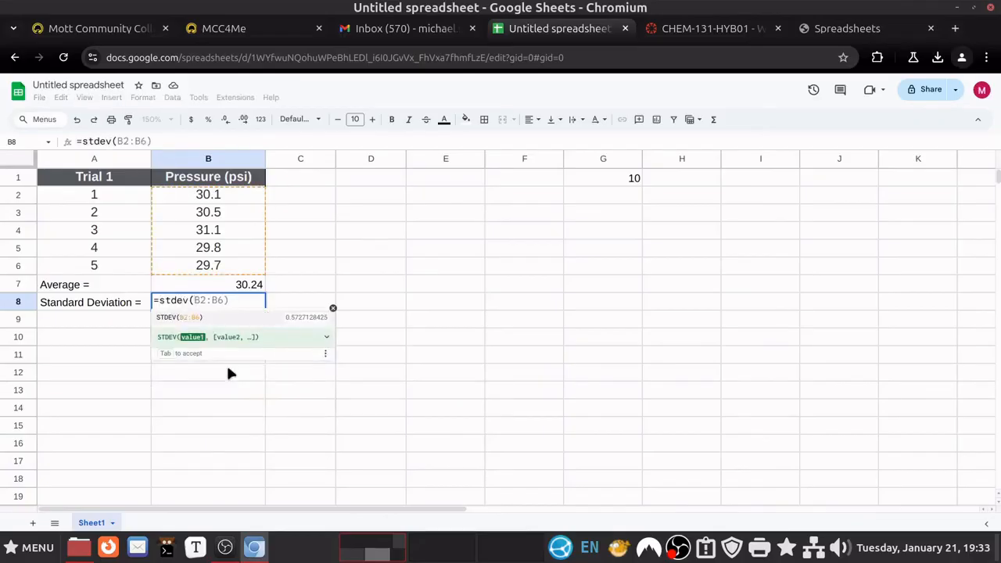
left_click_drag(220, 191, 221, 268)
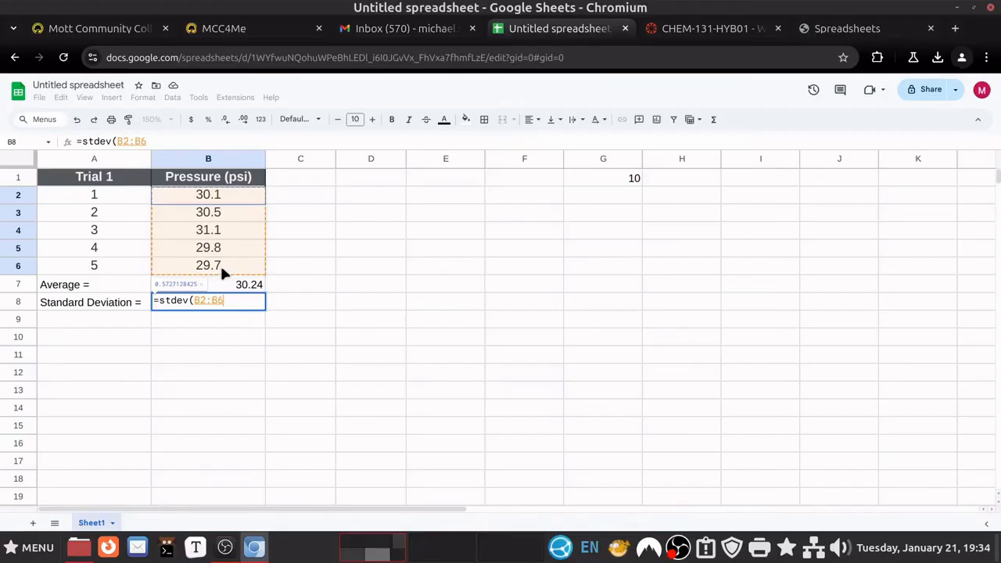
left_click_drag(221, 268, 222, 279)
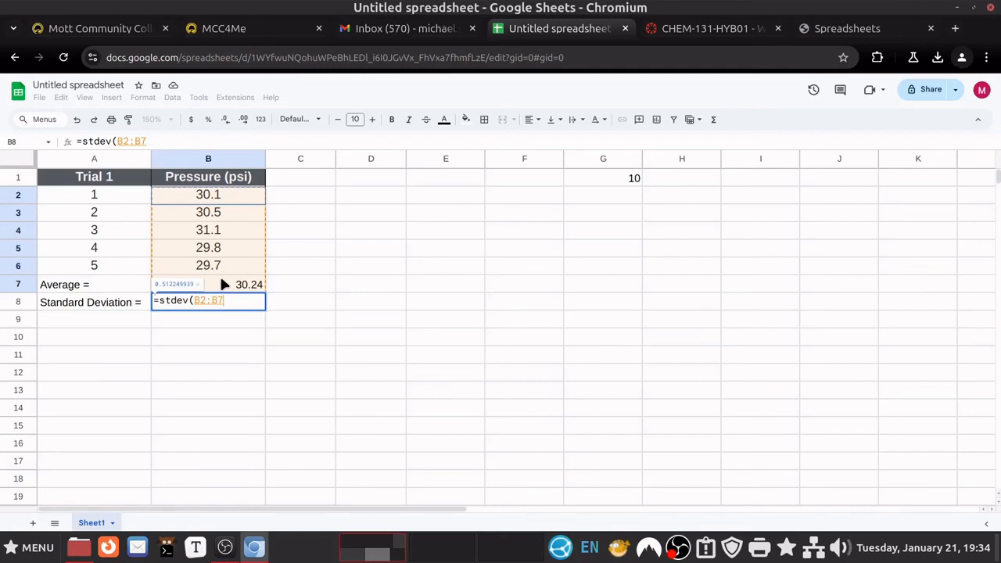
left_click_drag(221, 279, 218, 271)
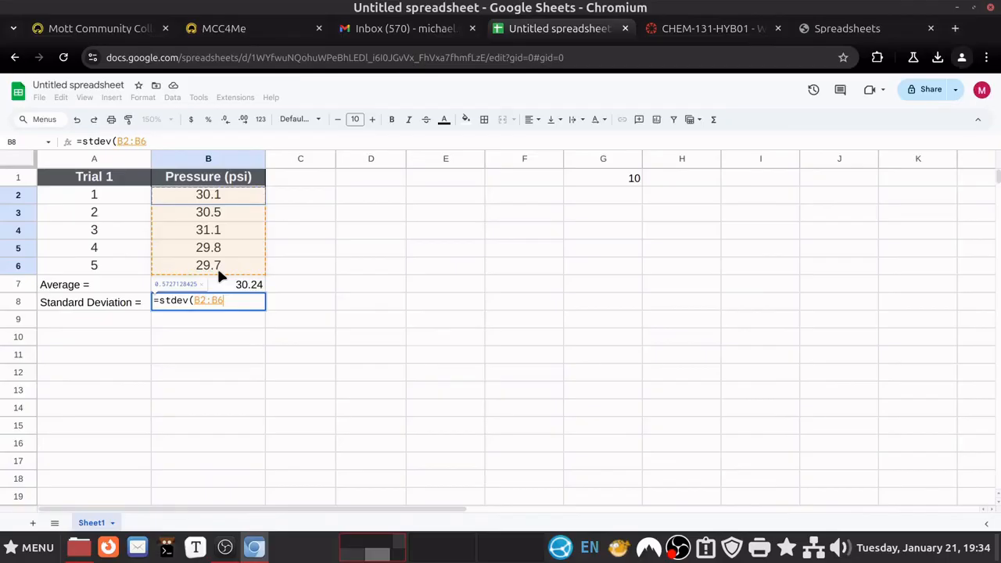
left_click_drag(219, 272, 219, 271)
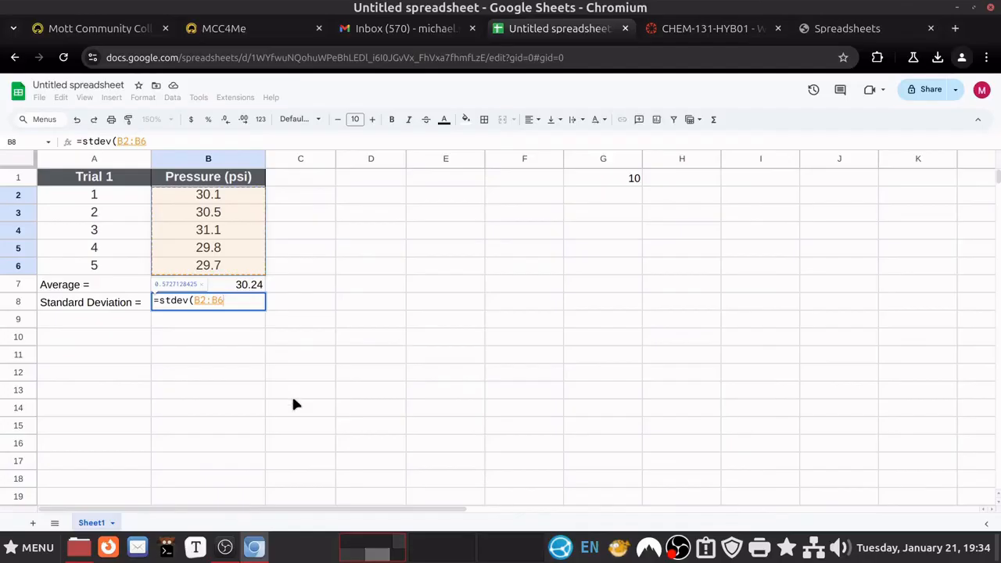
type(")")
key("Return")
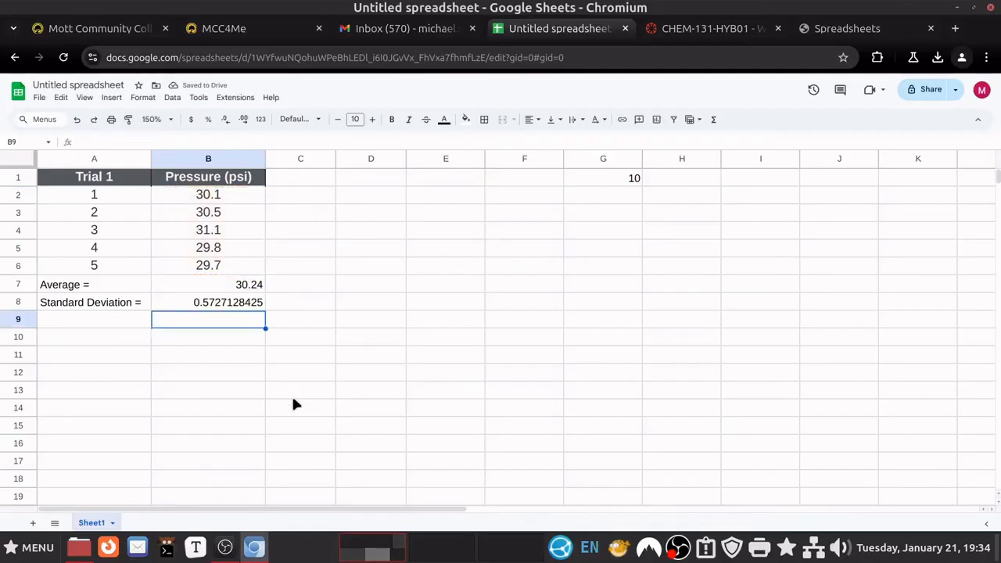
Show the formulas in the sheet's cells to check them, and switch back to the calculated values
key("ctrl+grave")
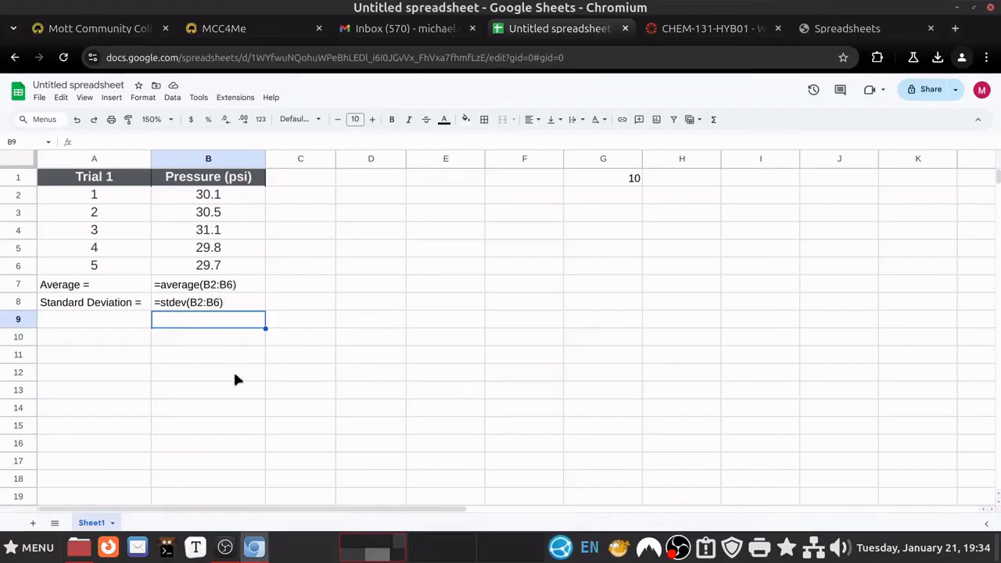
key("ctrl+grave")
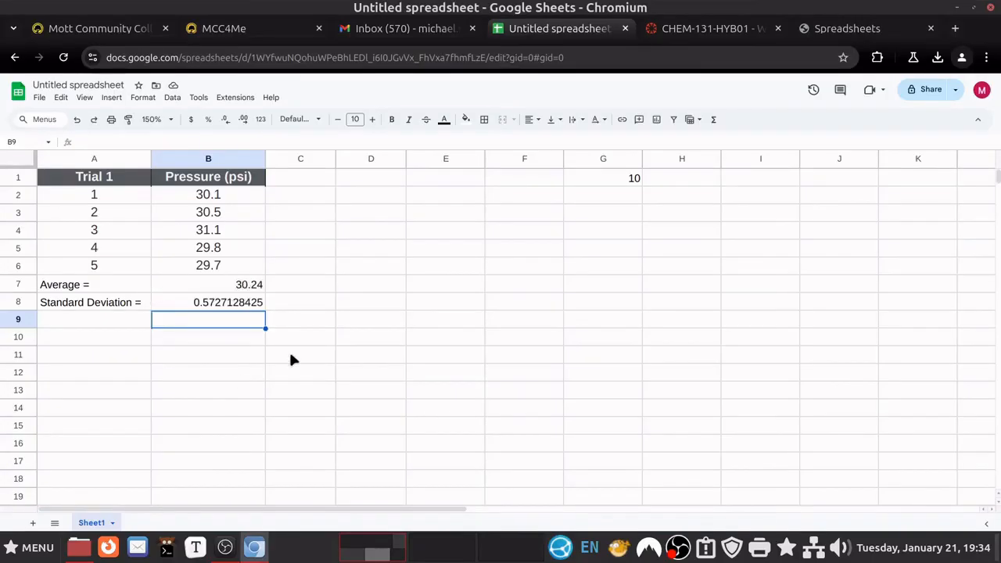
Review the lab page's sample results, its notes on cell ranges and labels with units, and the start of the XY Scatter Plots section
left_click(854, 34)
scroll(641, 438, "down", 5)
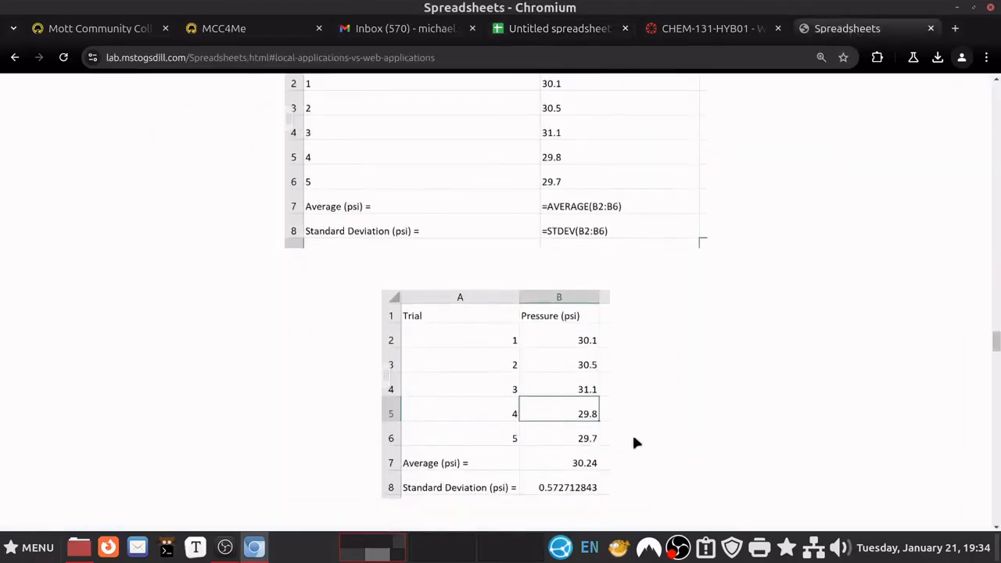
scroll(633, 440, "down", 5)
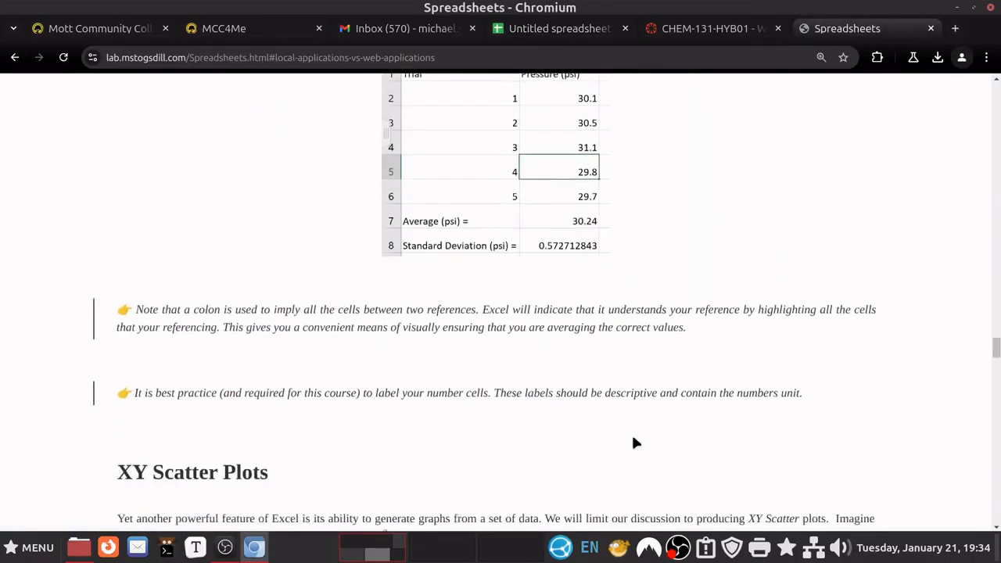
scroll(634, 443, "down", 2)
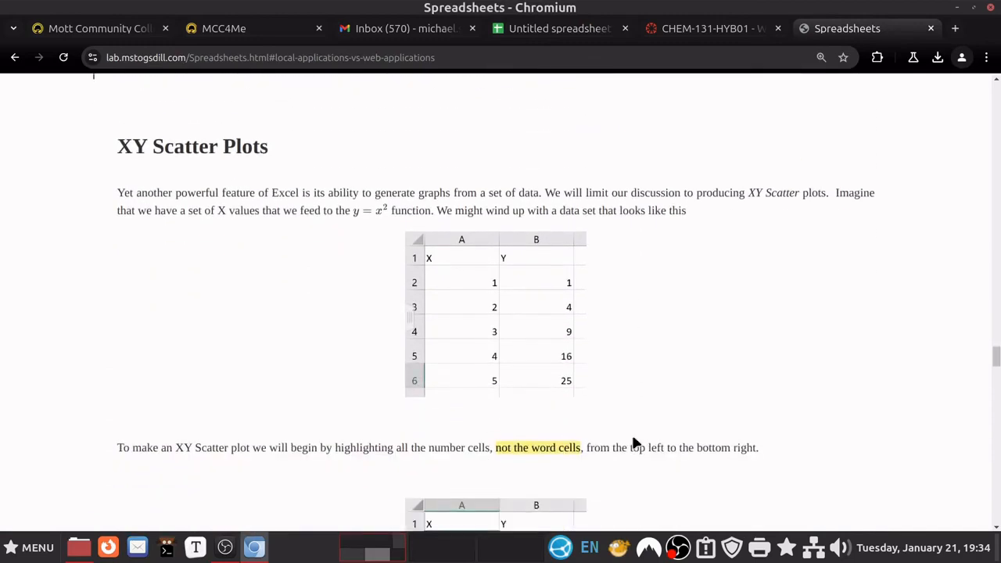
scroll(595, 426, "up", 1)
Return to the spreadsheet and go through the individual pressure values in cells B2 to B5
left_click(560, 28)
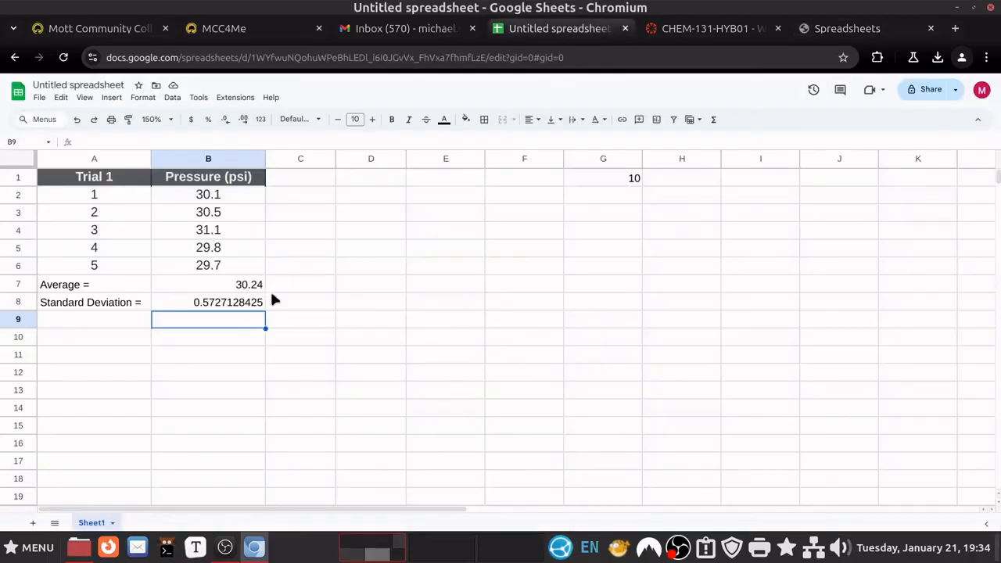
left_click(205, 201)
left_click(204, 214)
left_click(203, 230)
left_click(206, 250)
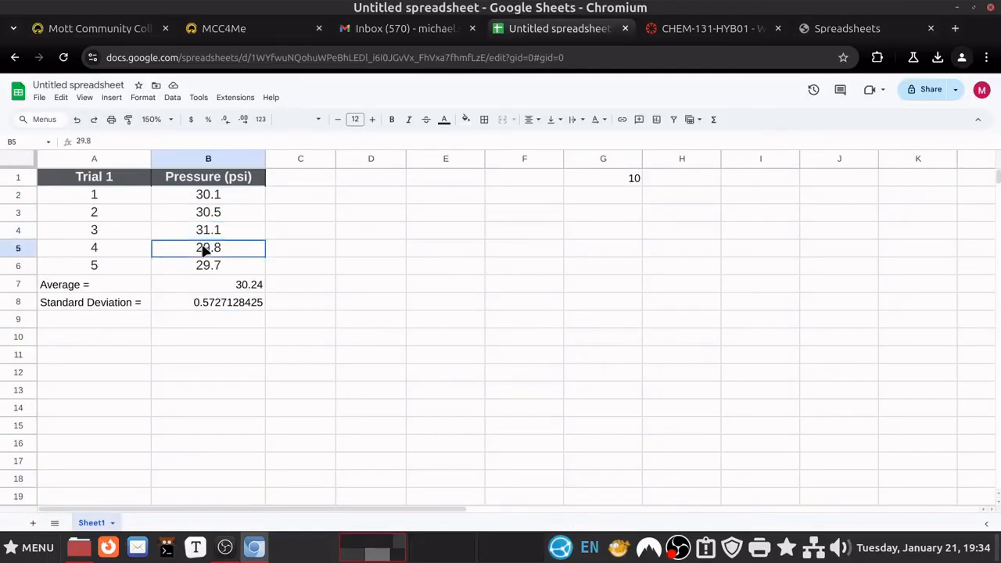
Switch to the lab's Spreadsheets page and read the XY Scatter Plots instructions on which cells to highlight
left_click(210, 268)
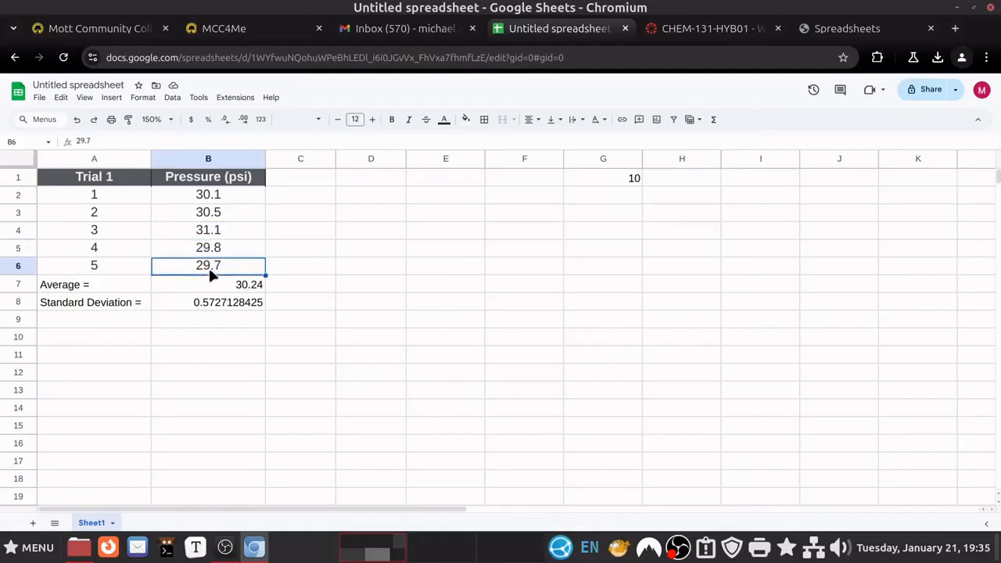
left_click(866, 31)
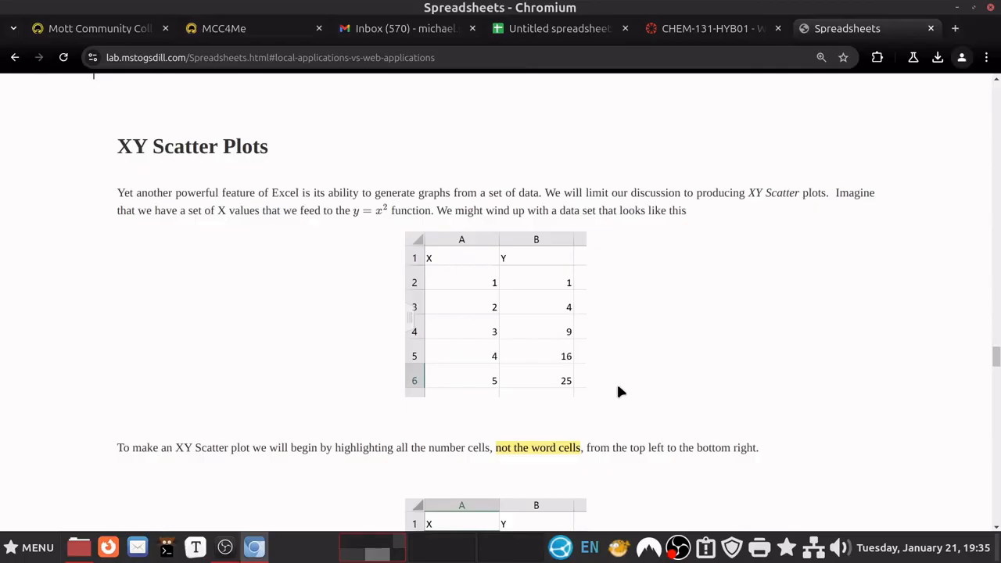
scroll(618, 391, "down", 1)
scroll(618, 391, "down", 1)
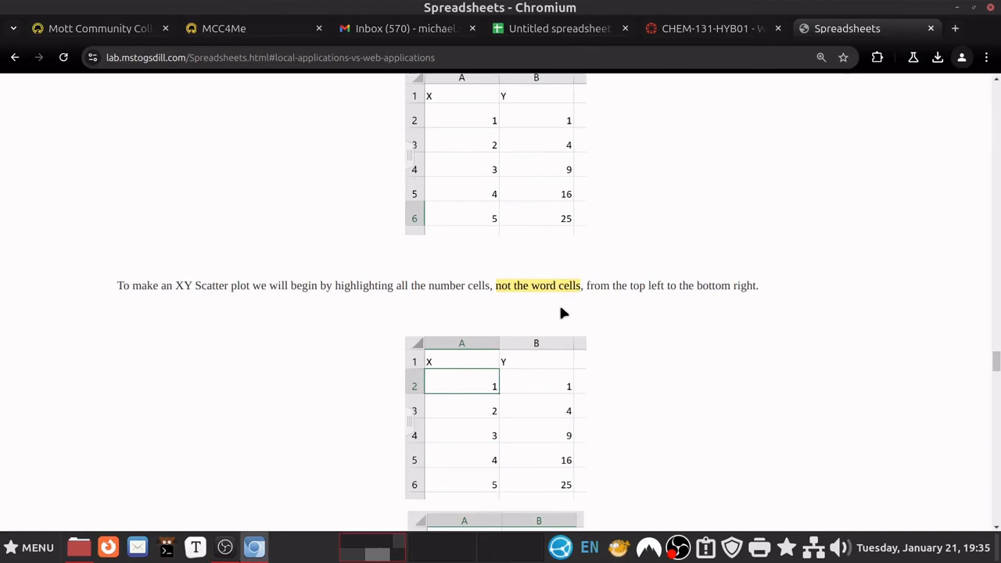
scroll(559, 305, "down", 5)
scroll(559, 326, "down", 3)
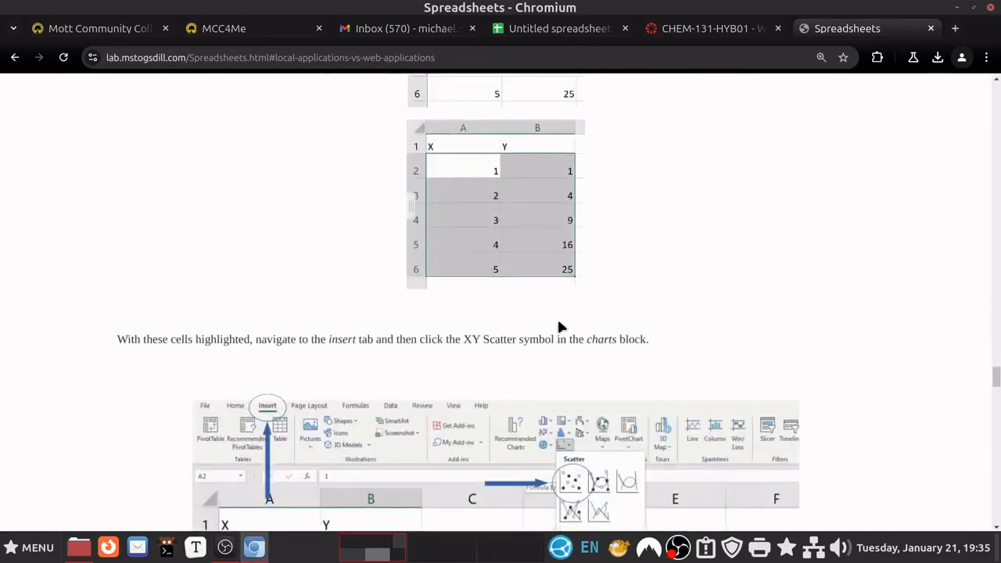
scroll(559, 327, "up", 2)
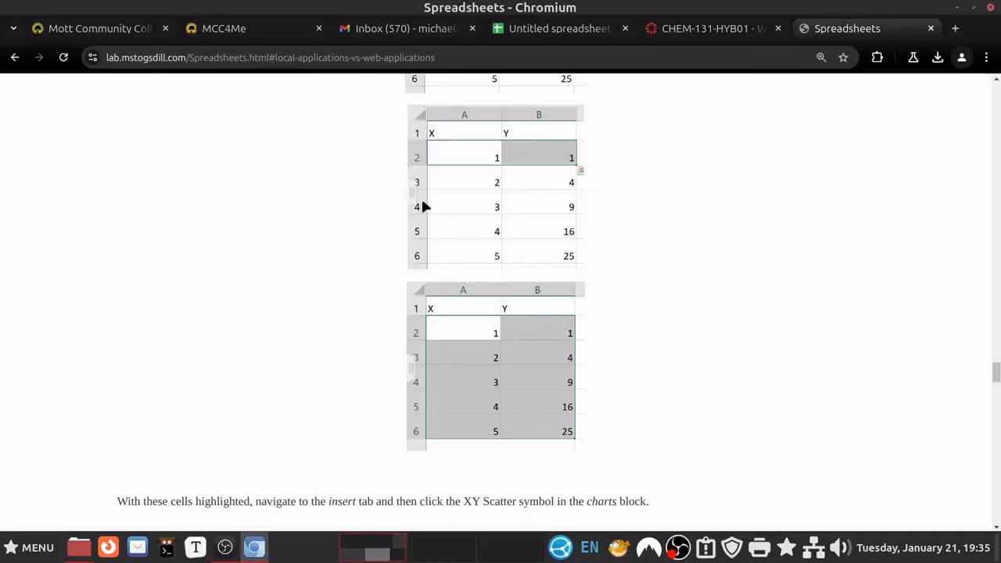
Return to the untitled spreadsheet and clear both the contents and the formatting of cells A1:B8
left_click(548, 28)
left_click_drag(110, 180, 232, 309)
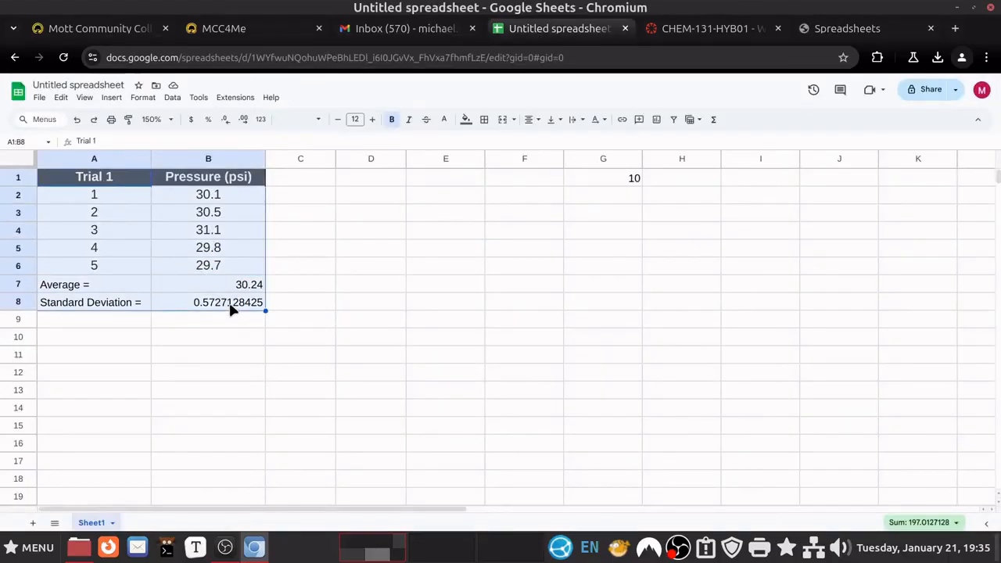
key("Delete")
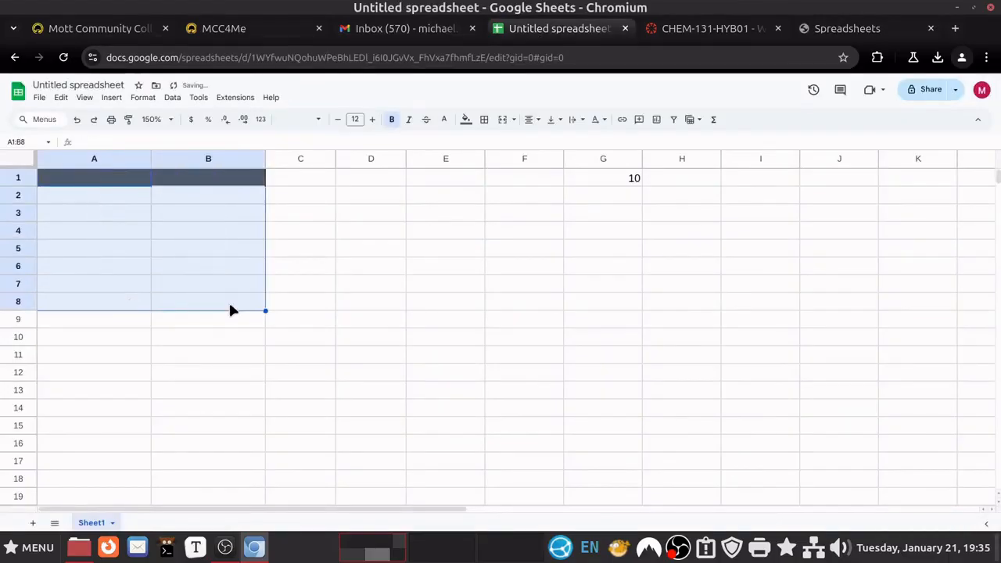
left_click(142, 97)
left_click(169, 344)
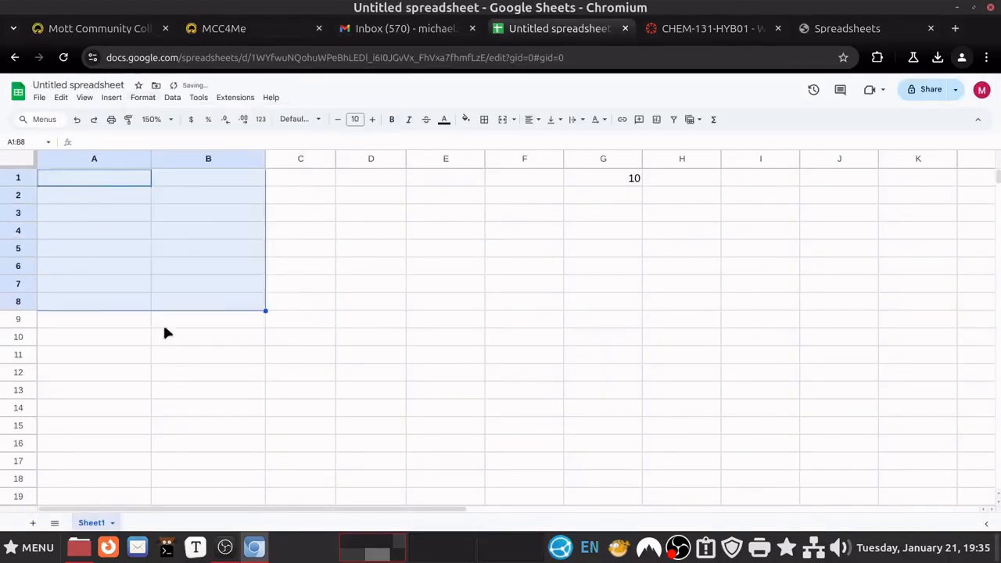
Enter the numbers 1, 2, 3, 4, 5 and 6 down column A in cells A1:A6
left_click(108, 184)
type("1")
key("Return")
type("2")
key("Return")
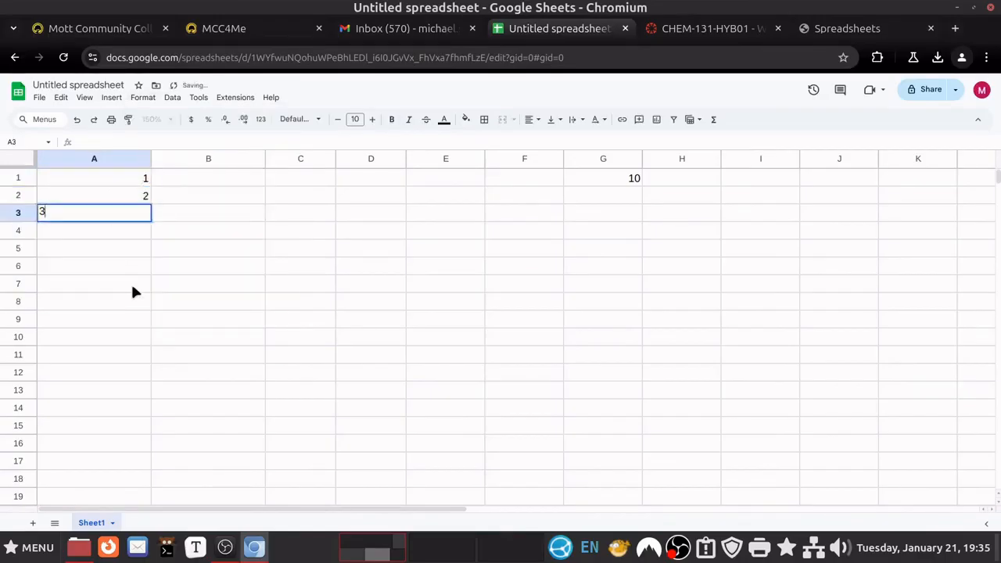
type("3")
key("Return")
type("4")
key("Return")
type("5")
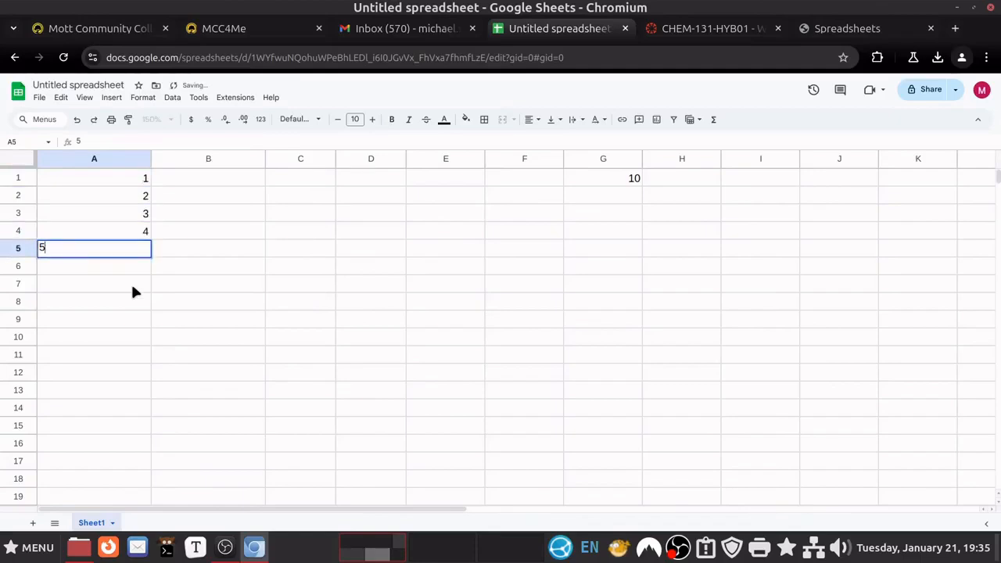
key("Return")
type("6")
key("Return")
Enter the values 5, 10, 15, 20, 25 and 30 down column B in cells B1:B6
key("Right")
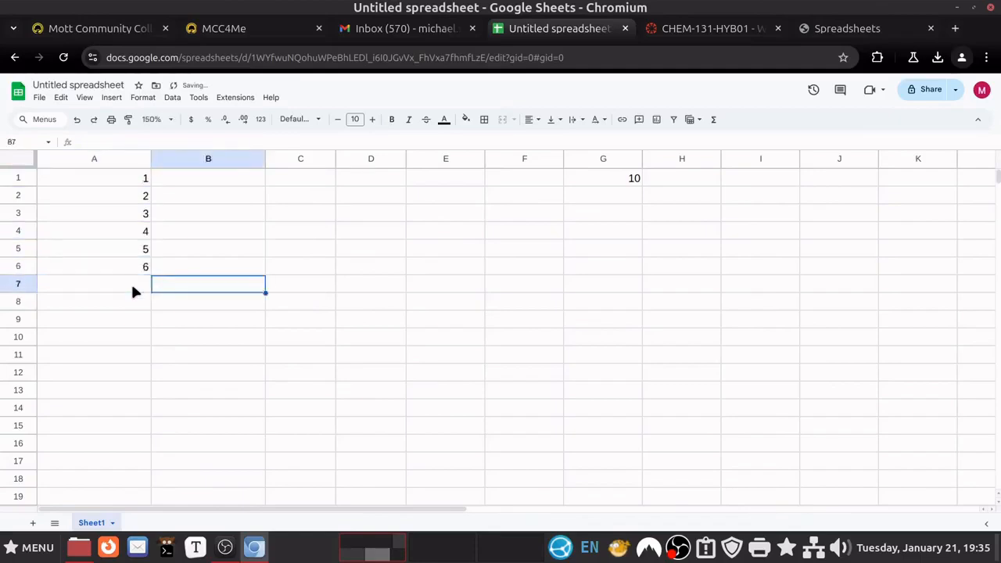
key("Up")
key("Up")
key("Up")
key("Up")
key("Up")
key("Up")
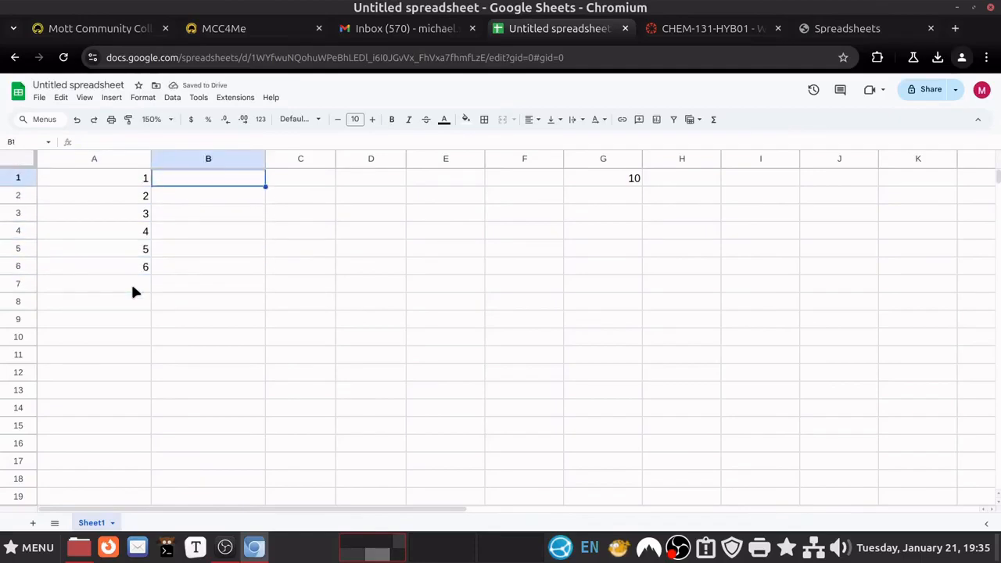
type("5")
key("Return")
type("10")
key("Return")
type("15")
key("Return")
type("20")
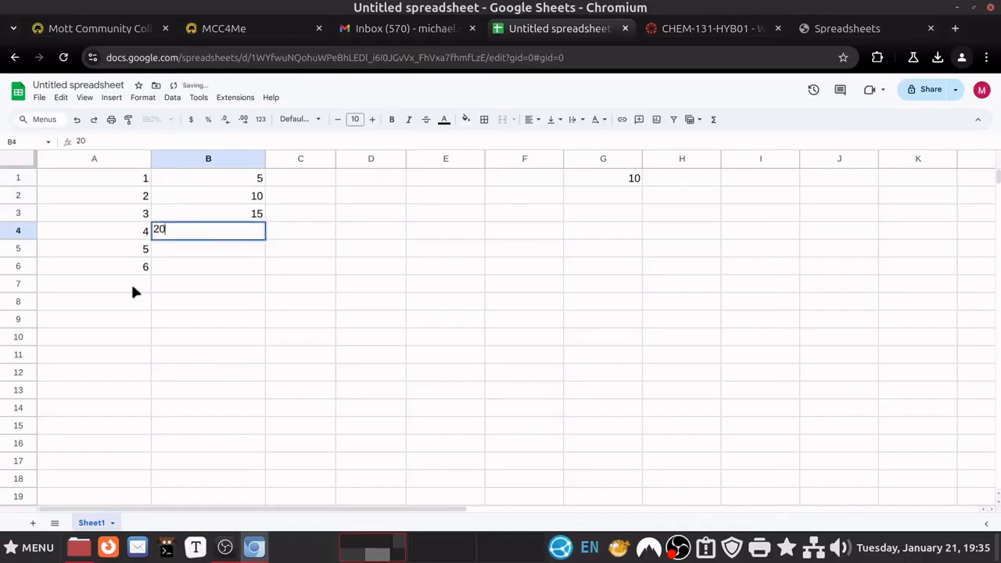
key("Return")
type("25")
key("Return")
type("30")
key("Return")
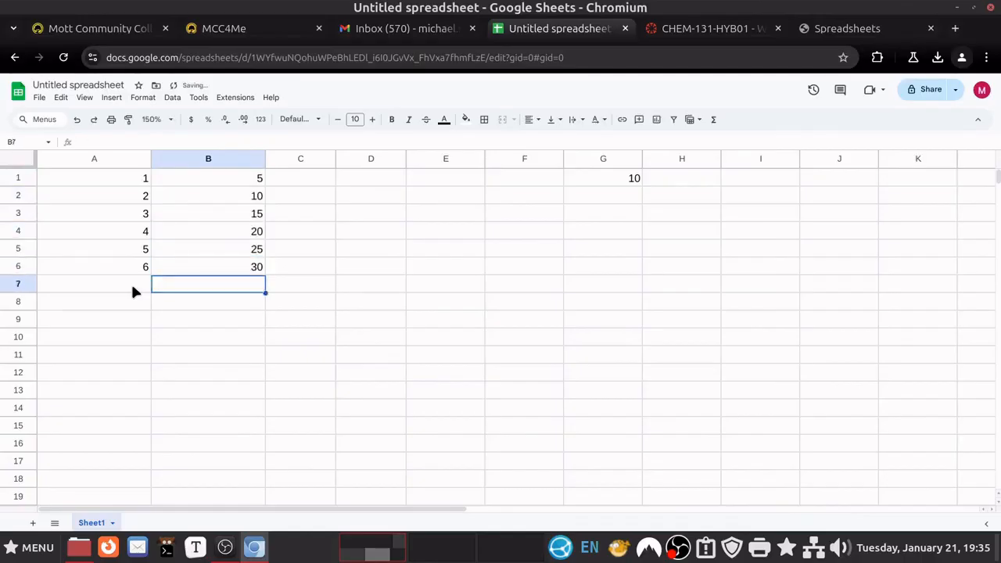
Move the number block down one row to A2:B7 and enter the headers X in A1 and Y in B1
left_click_drag(130, 179, 212, 297)
left_click(129, 178)
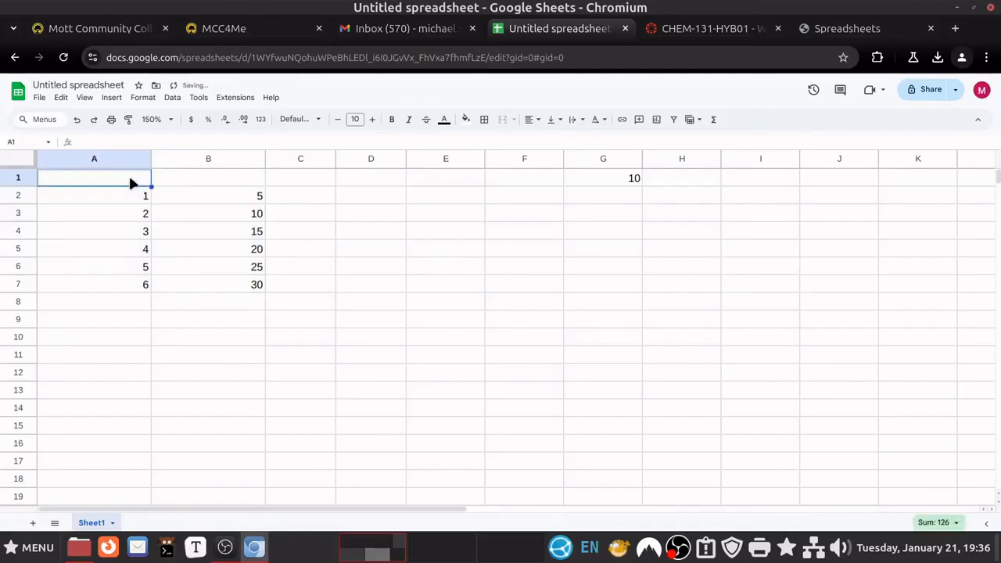
type("X")
key("Return")
key("Tab")
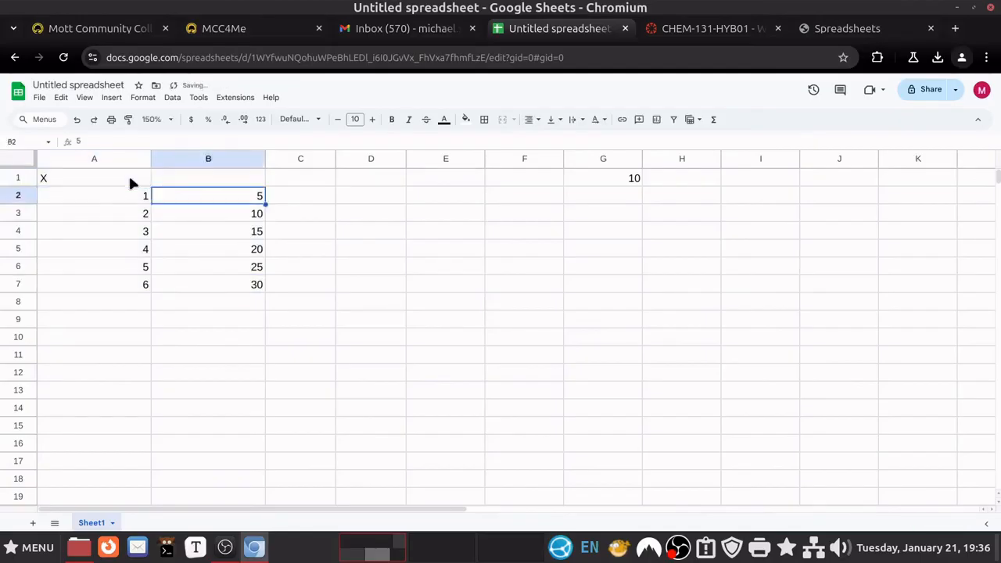
key("Up")
type("Y")
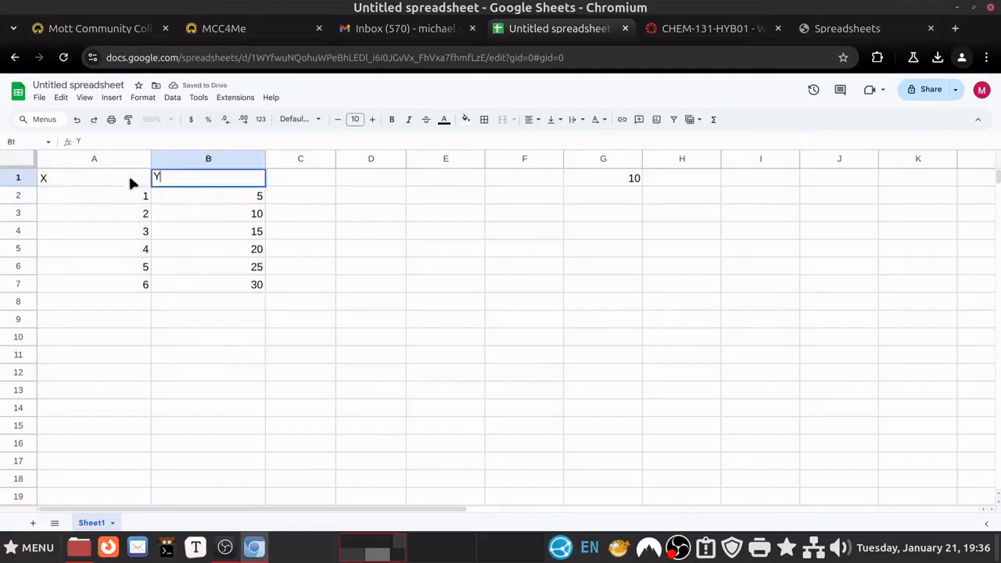
key("Return")
Delete the stray value in cell G1 and return to cell A1
key("Right")
key("Right")
key("Right")
key("Right")
key("Right")
key("Up")
key("Delete")
key("Left")
key("Left")
key("Left")
key("Left")
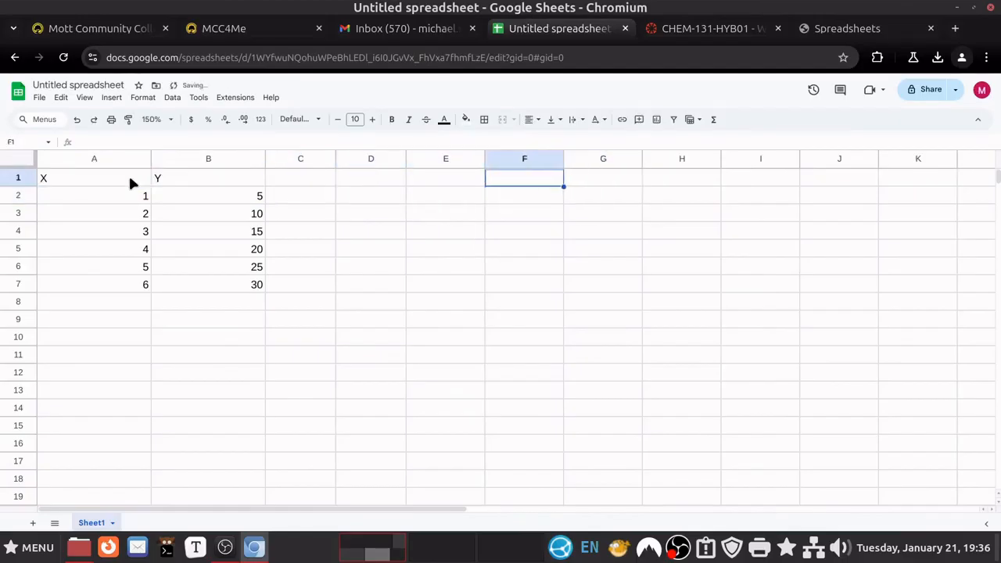
key("Left")
key("Left")
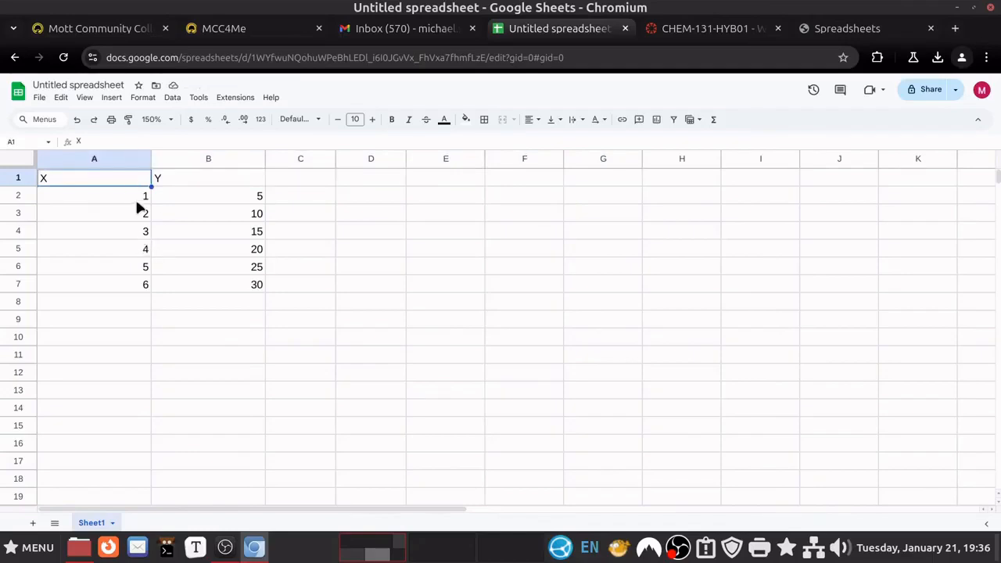
left_click(55, 194)
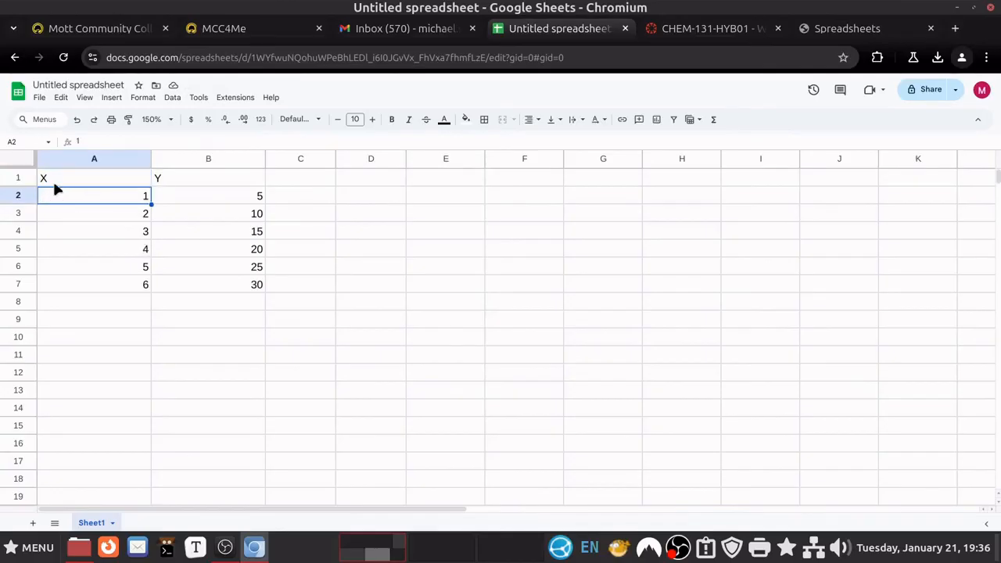
key("Up")
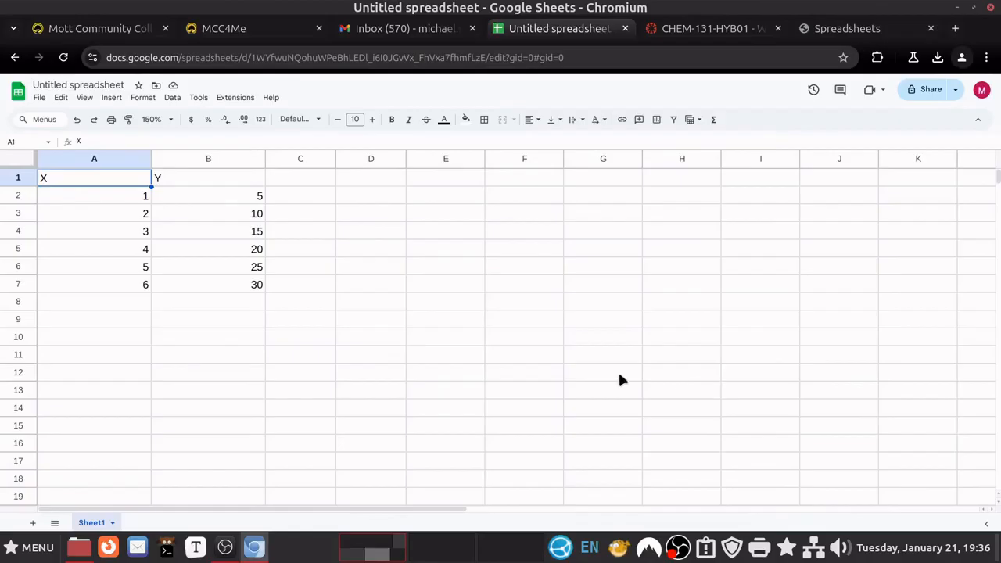
left_click(228, 185)
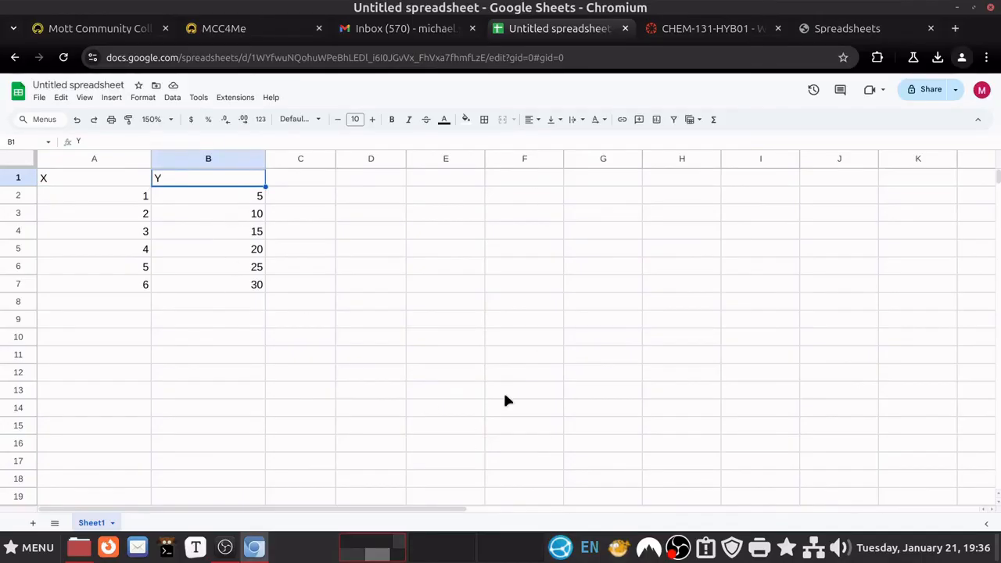
left_click(110, 181)
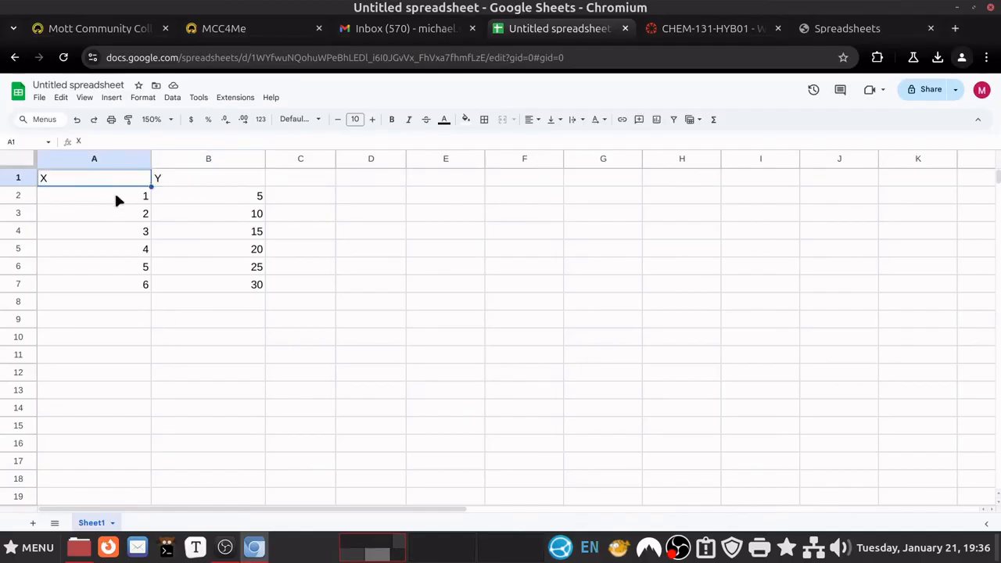
left_click(173, 175)
left_click(125, 179)
left_click_drag(125, 183, 118, 276)
left_click_drag(195, 172, 200, 286)
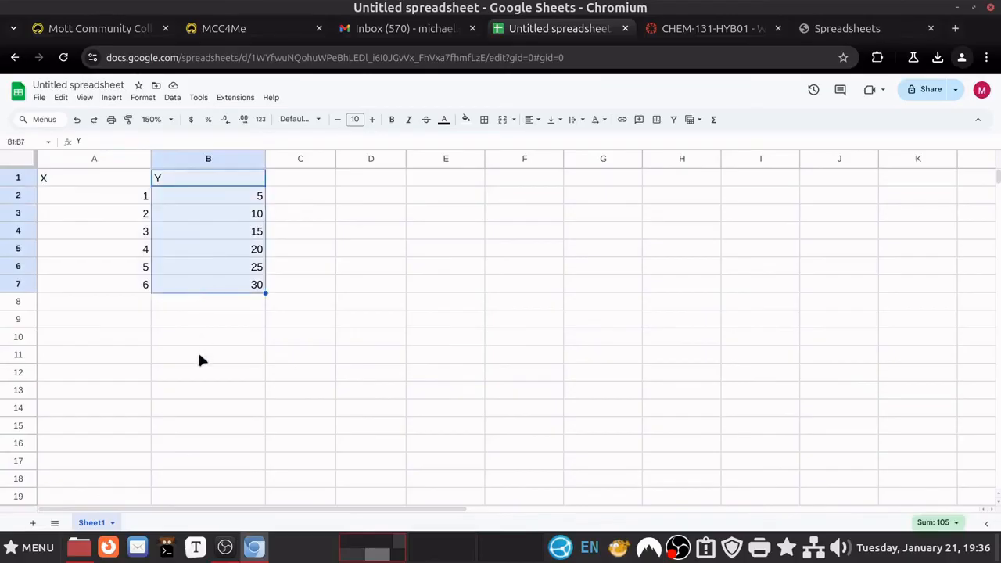
left_click(198, 354)
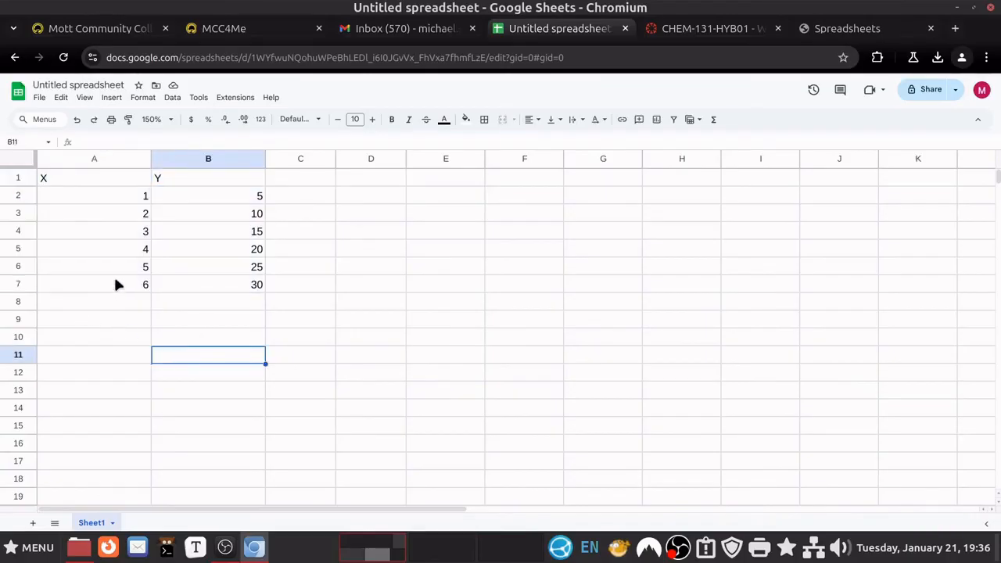
left_click(107, 199)
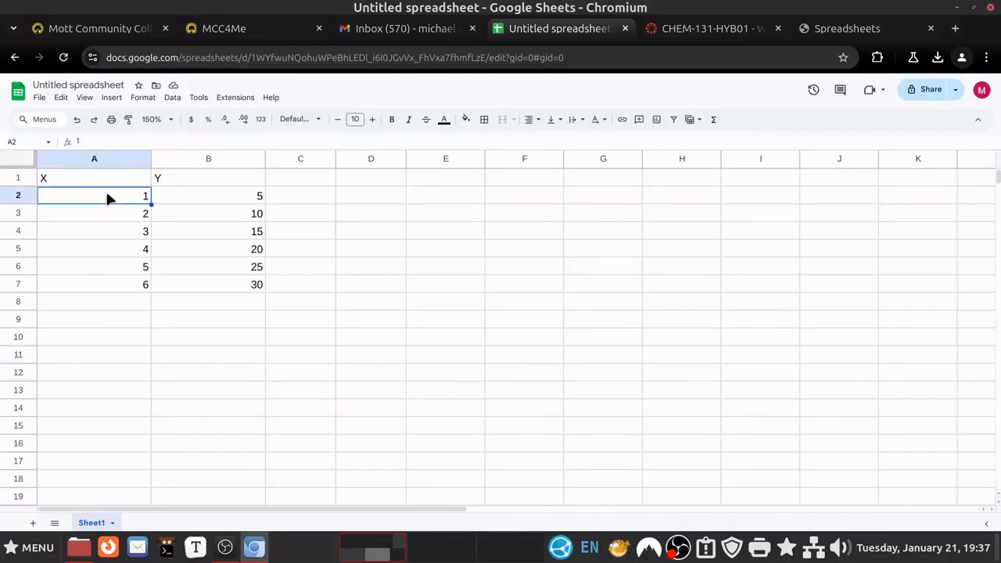
left_click(101, 177)
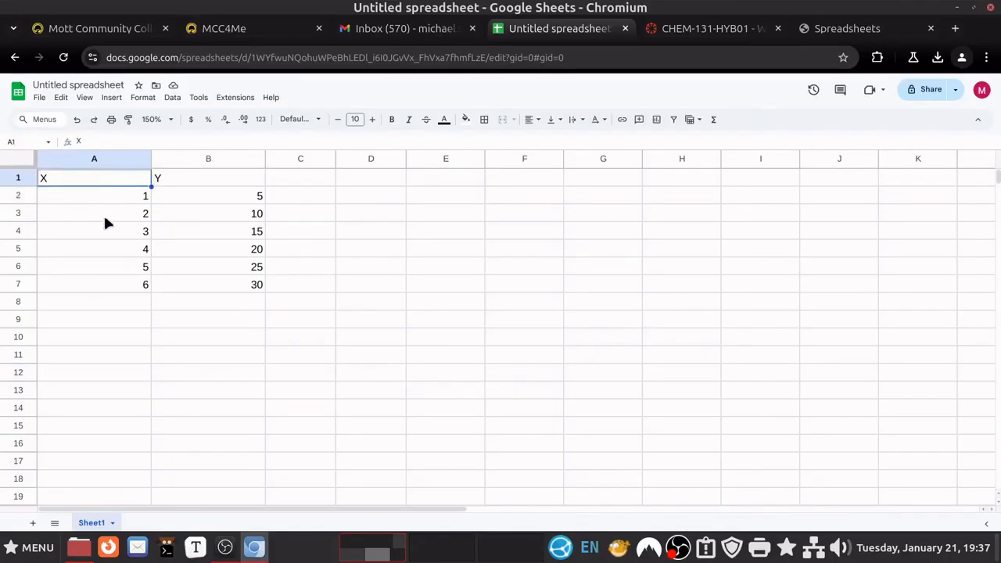
Insert a chart from the numeric cells A2:B7, leaving the X and Y headers out of the selection
left_click(104, 199)
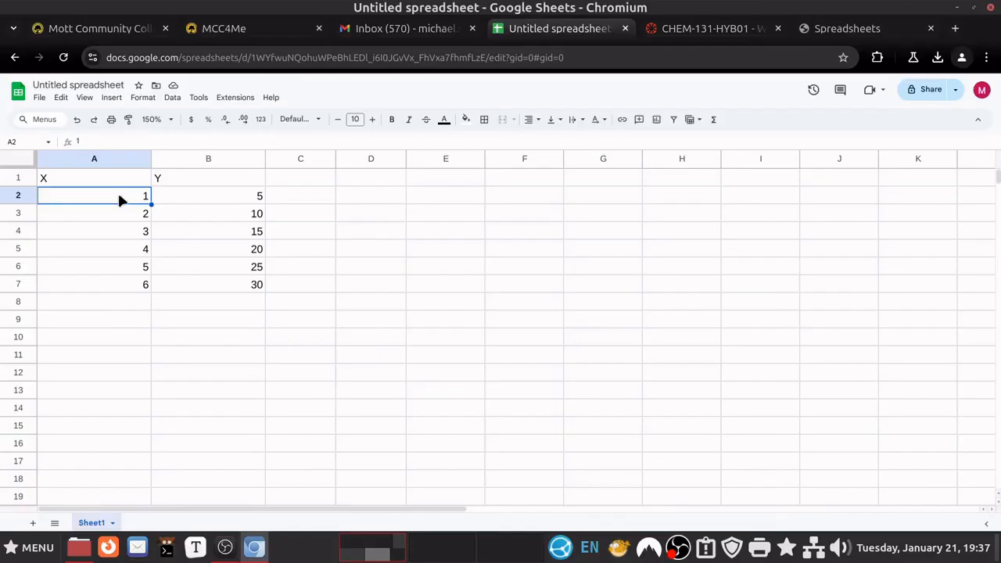
left_click_drag(120, 200, 202, 291)
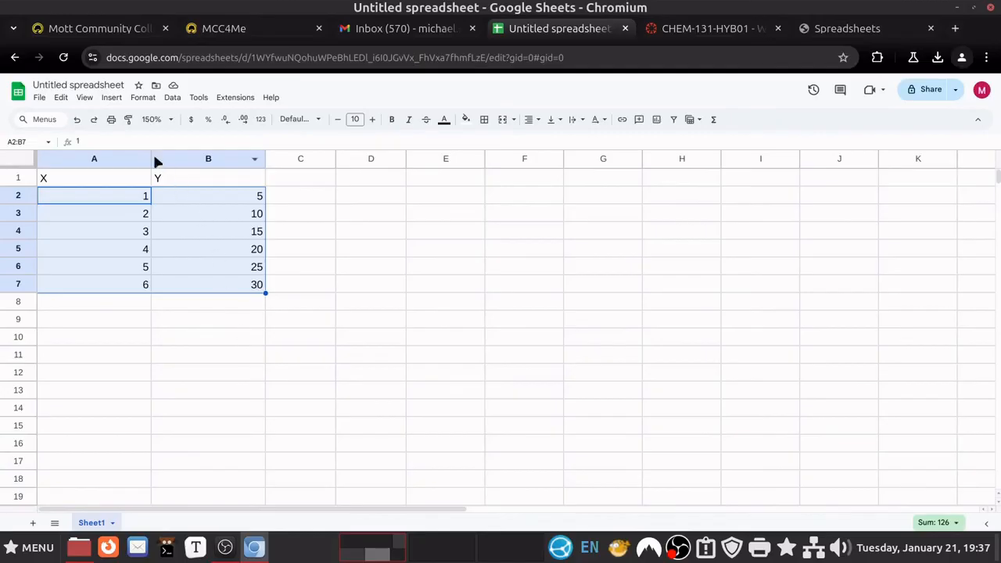
left_click(120, 99)
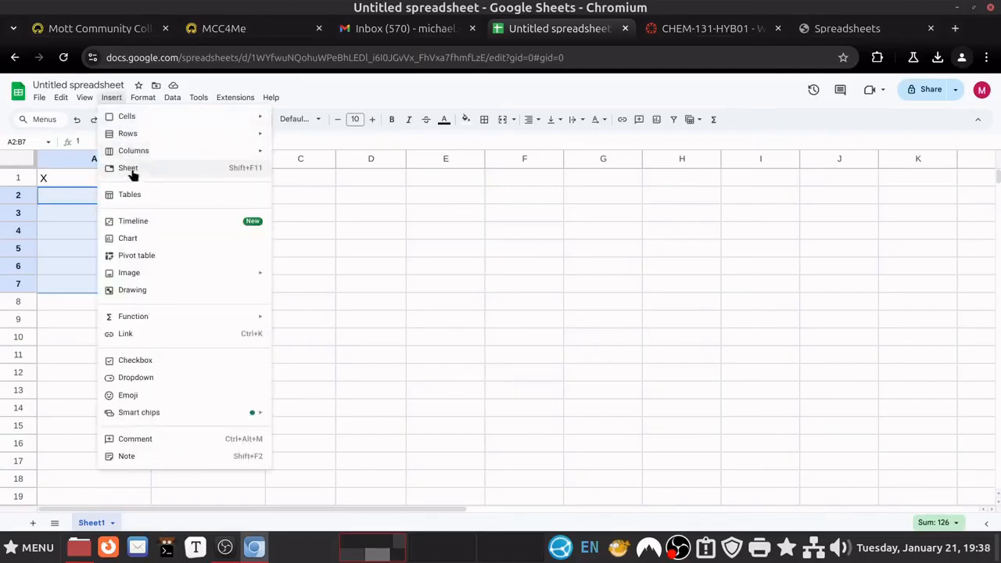
left_click(133, 241)
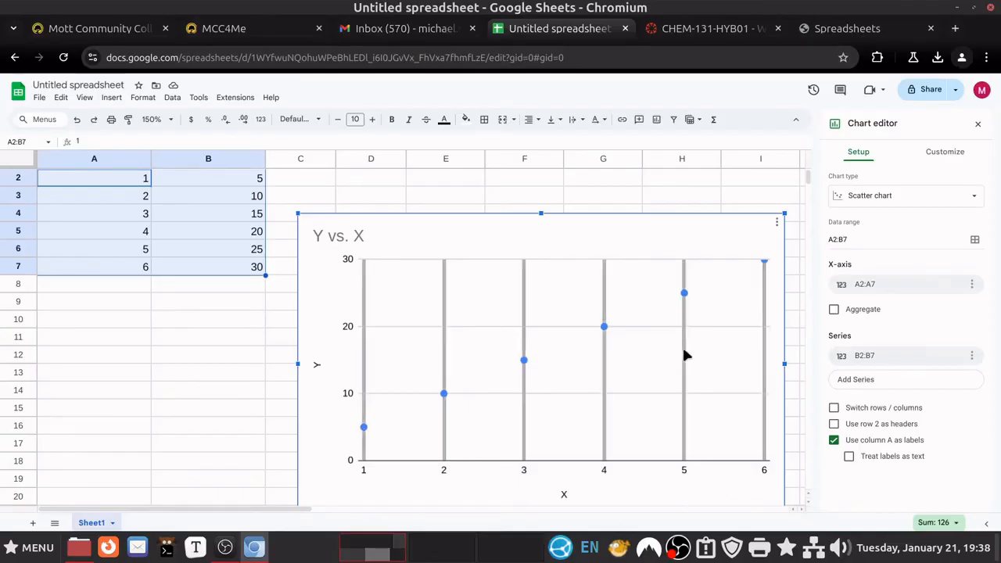
Change the Y vs. X chart from a scatter chart to a column chart
left_click(882, 200)
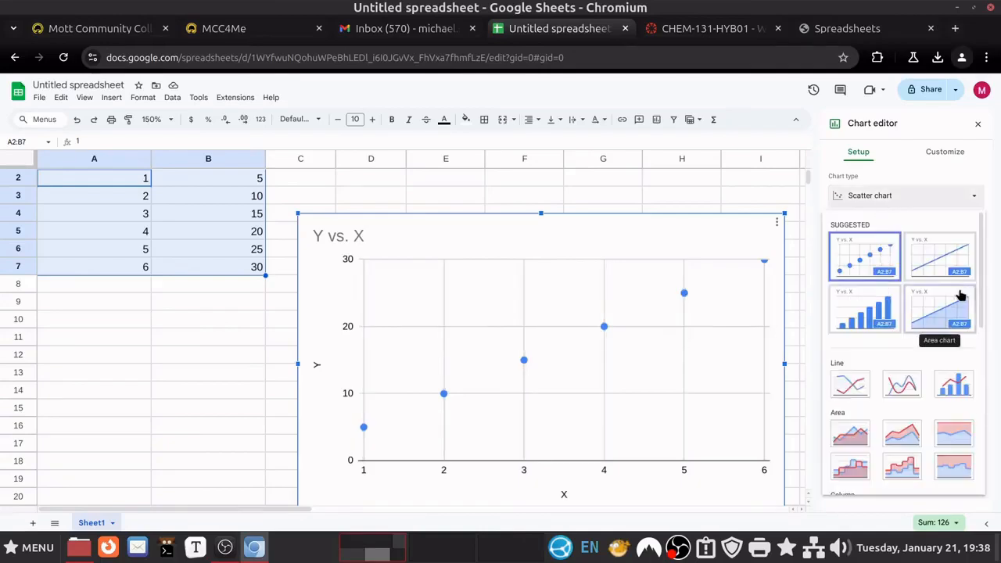
scroll(950, 348, "down", 2)
scroll(939, 357, "up", 2)
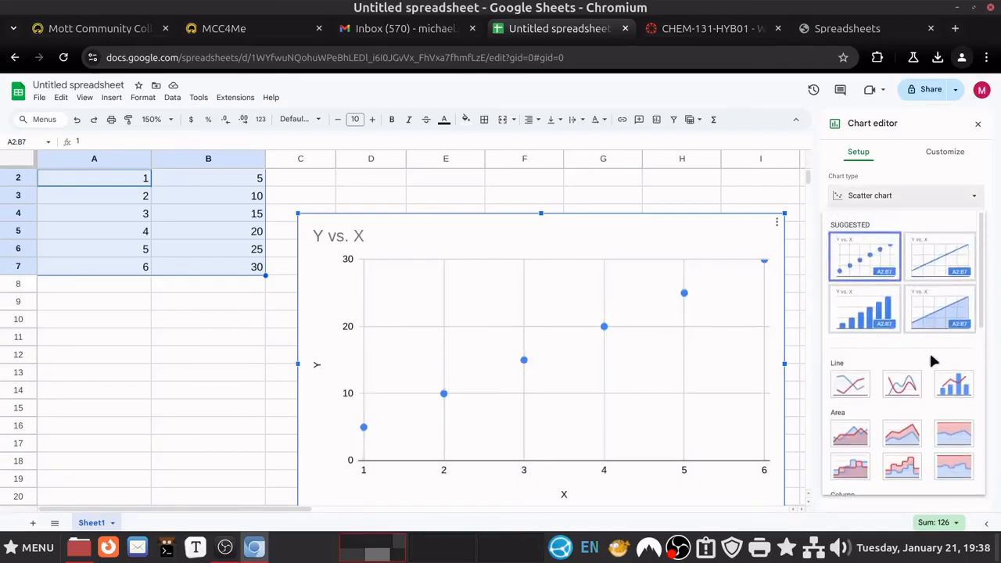
left_click(860, 311)
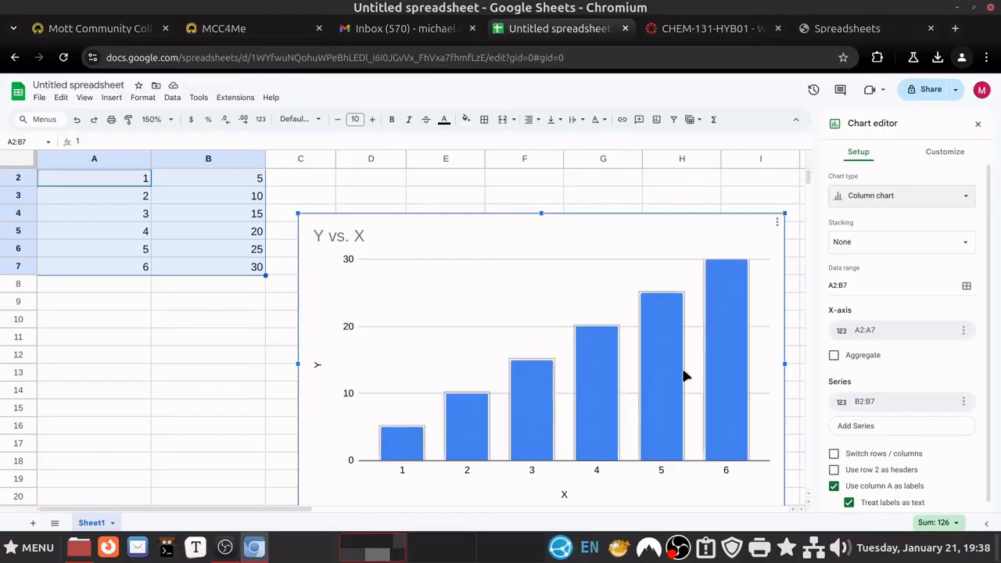
Change the Y vs. X chart from a column chart back to a scatter chart
left_click(913, 198)
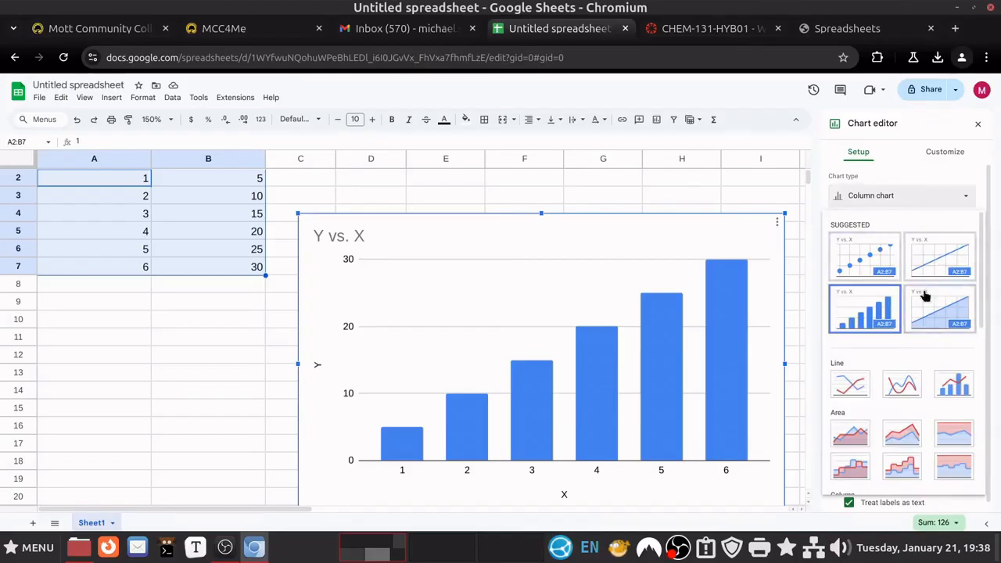
scroll(923, 313, "down", 4)
scroll(921, 306, "down", 3)
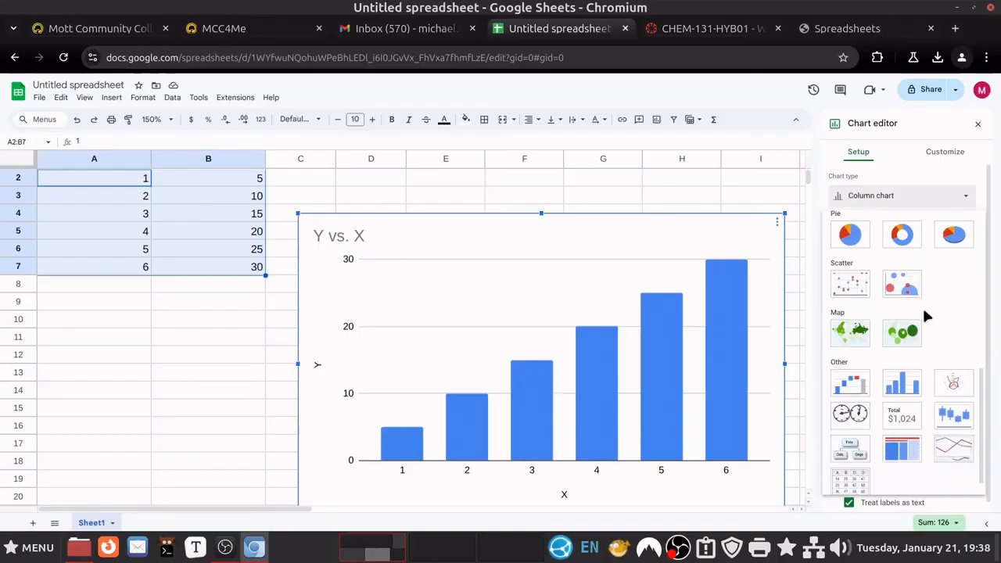
left_click(846, 277)
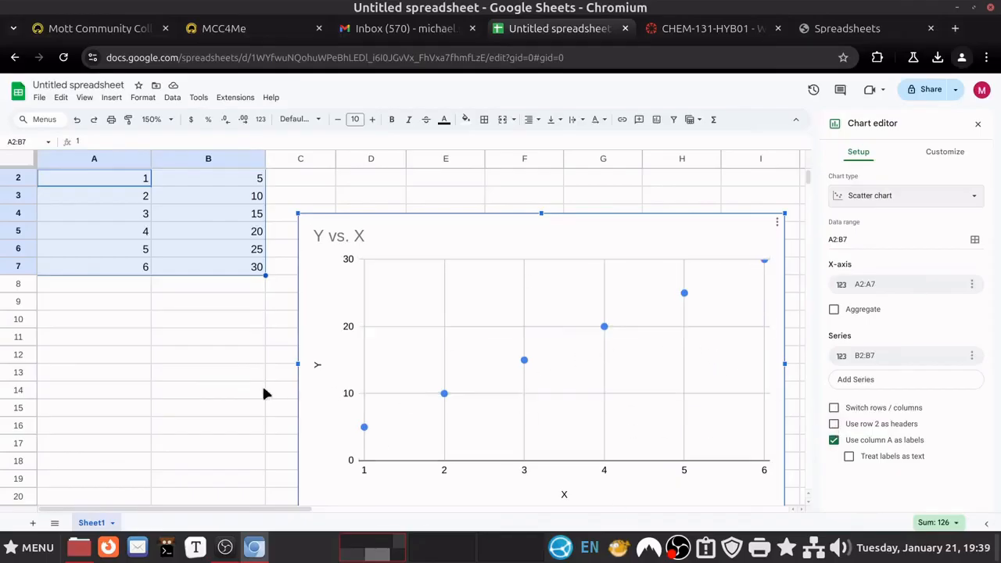
scroll(243, 384, "up", 1)
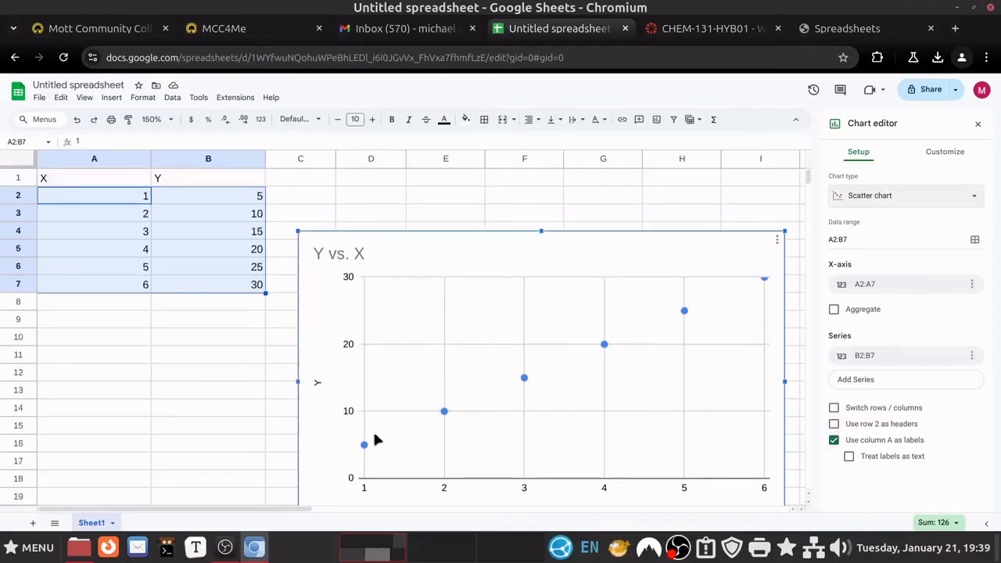
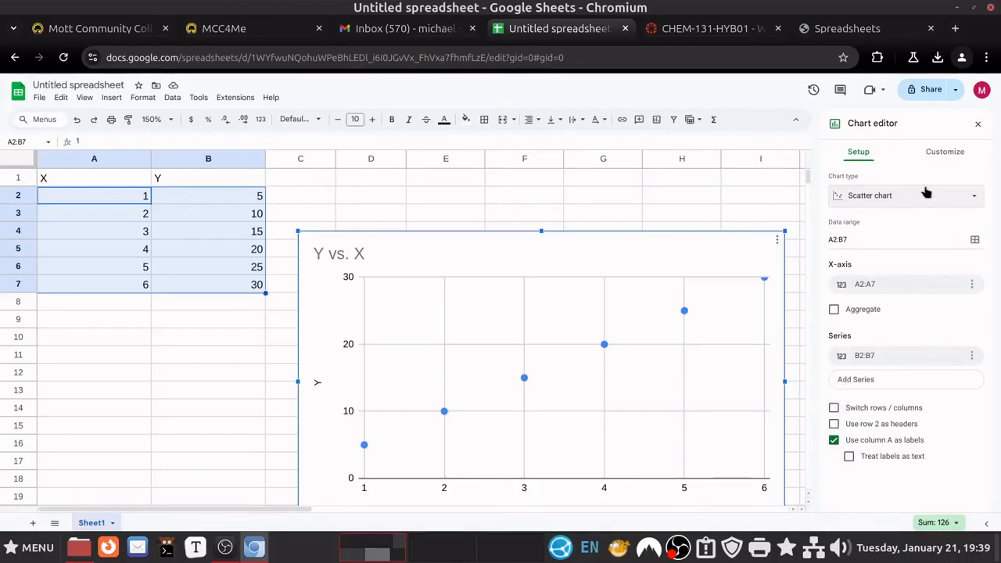
Set the scatter chart's title text to "X vs. Y"
left_click(944, 158)
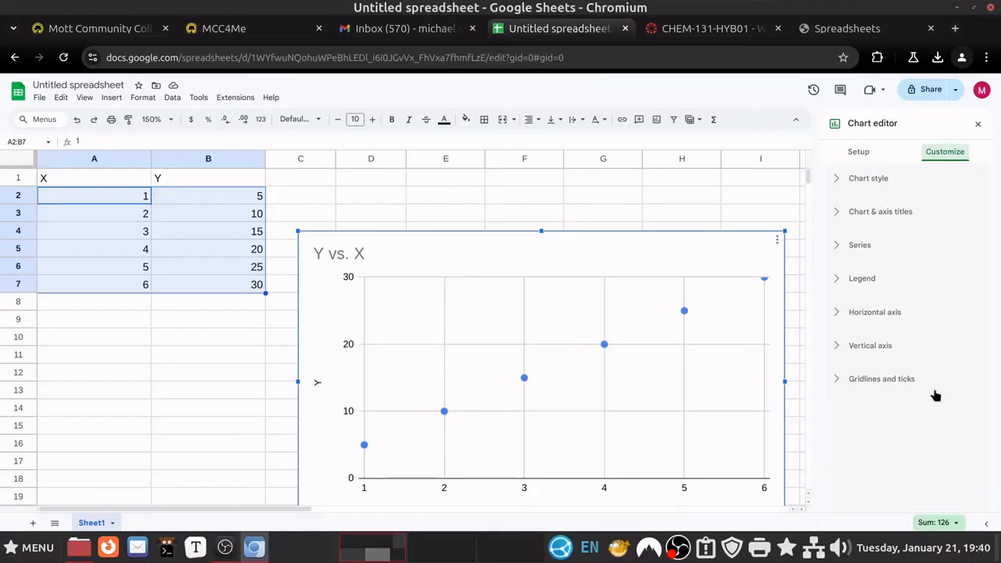
left_click(838, 179)
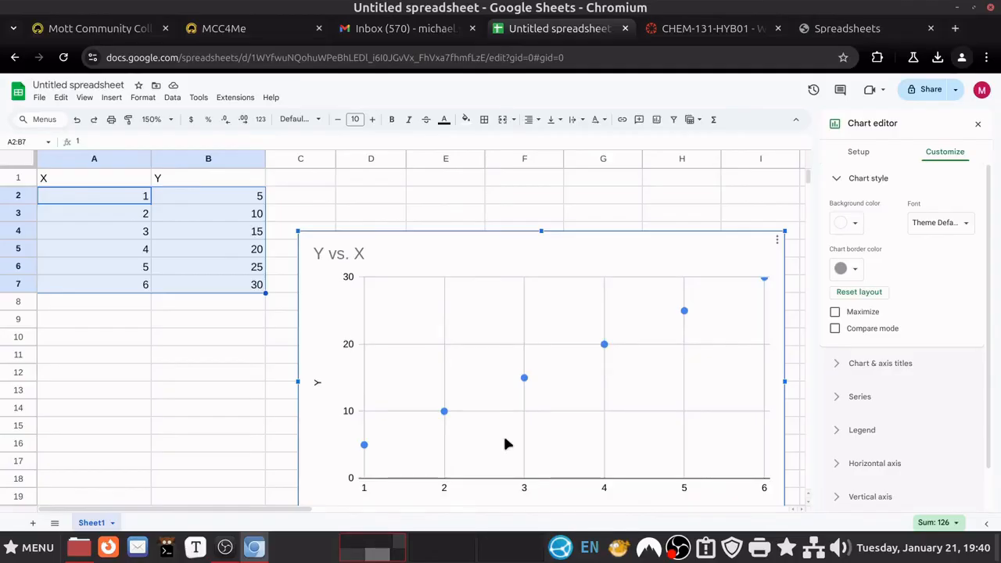
left_click(837, 178)
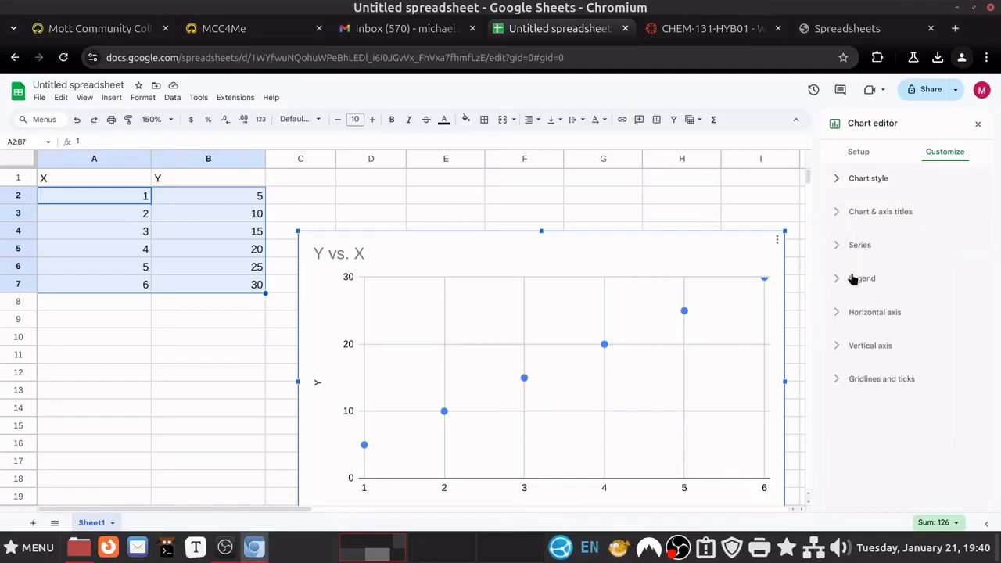
left_click(836, 212)
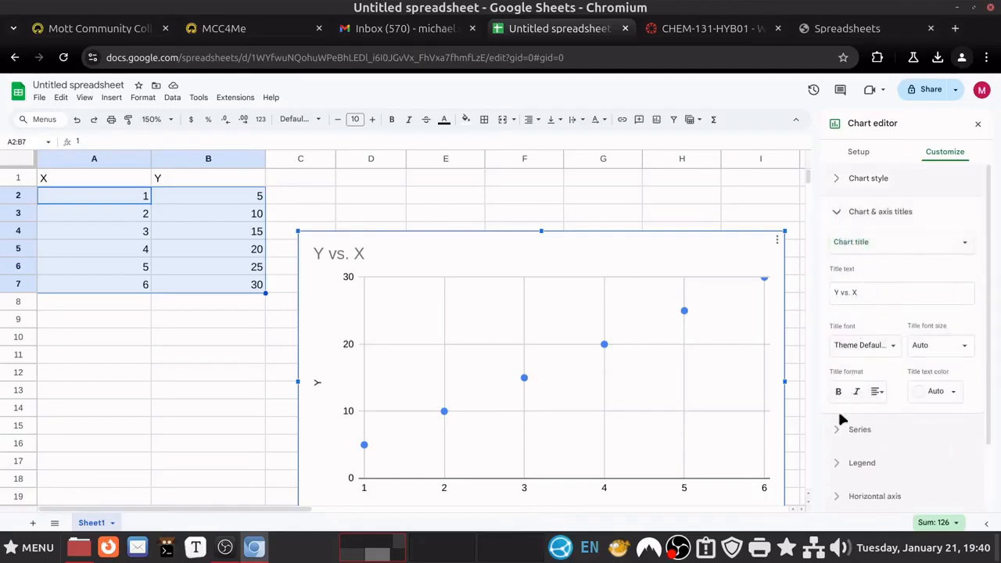
scroll(840, 422, "down", 2)
scroll(840, 424, "up", 2)
scroll(910, 383, "down", 2)
scroll(909, 383, "up", 2)
triple_click(877, 294)
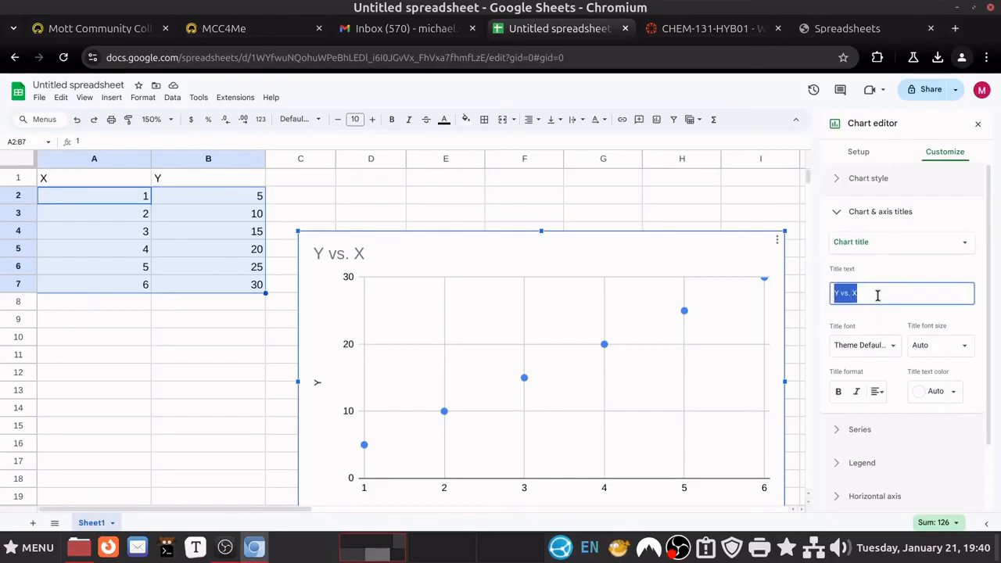
type("X vs. Y")
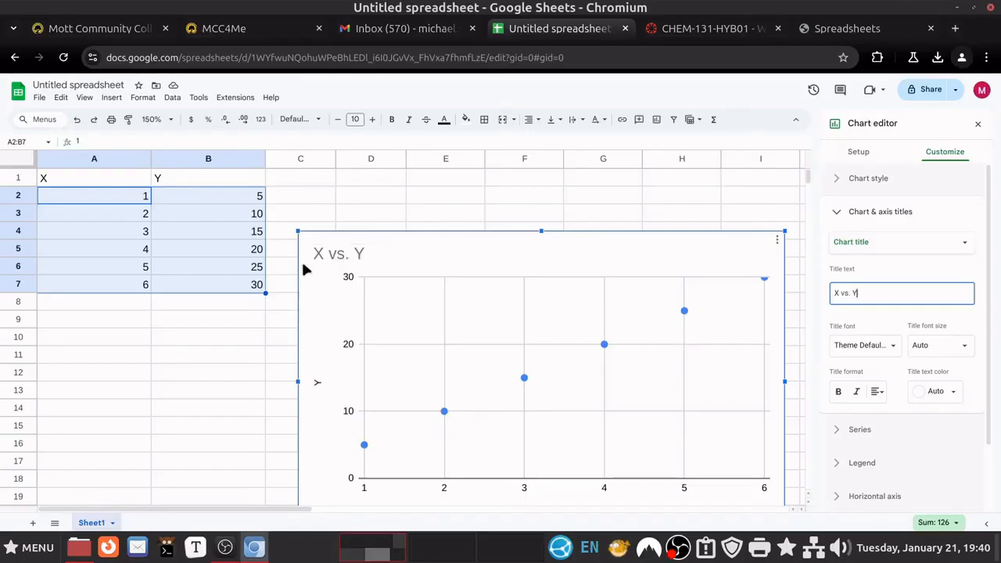
Move the chart up beside the data so that it spans rows 1 to 18
left_click(66, 180)
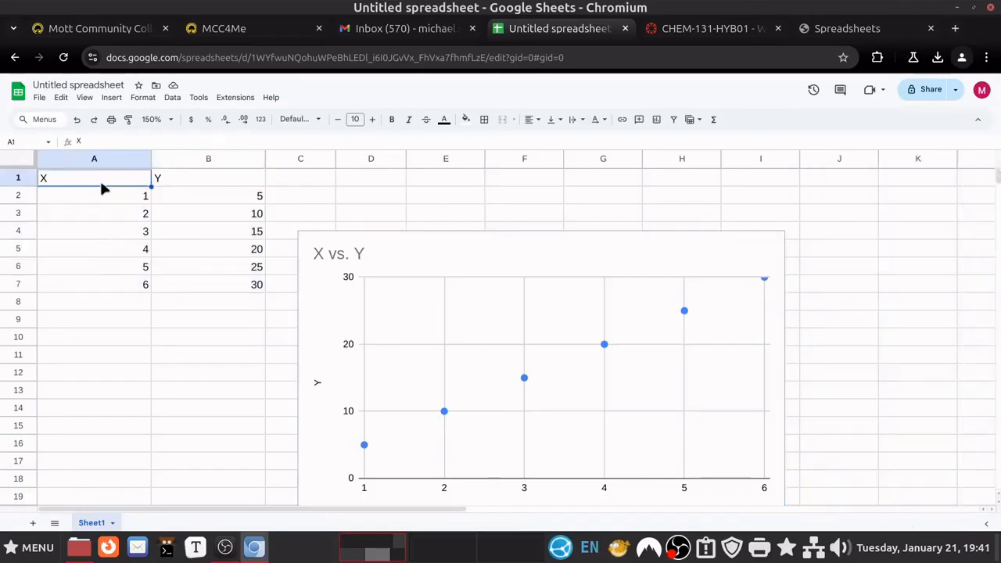
left_click(211, 188)
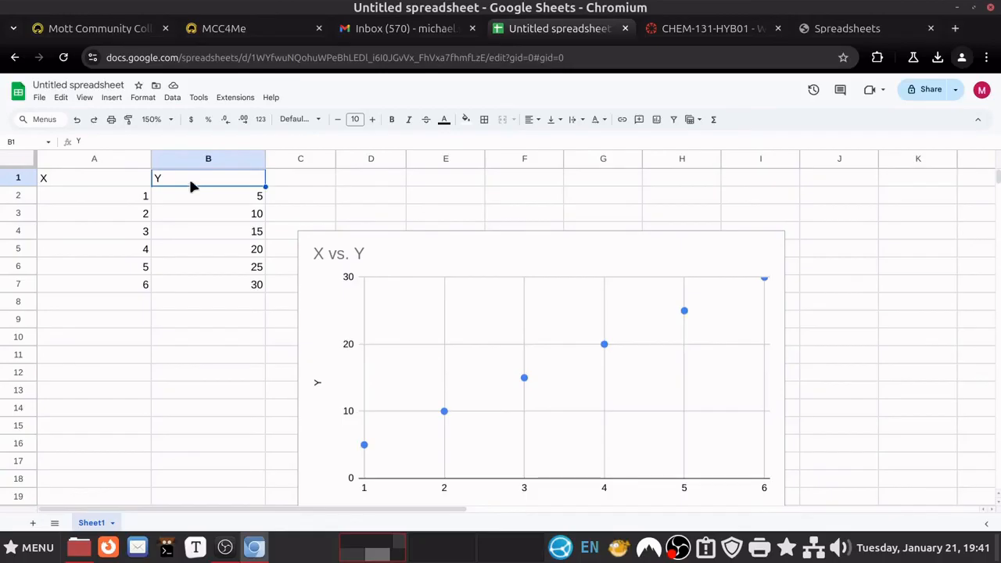
left_click(454, 253)
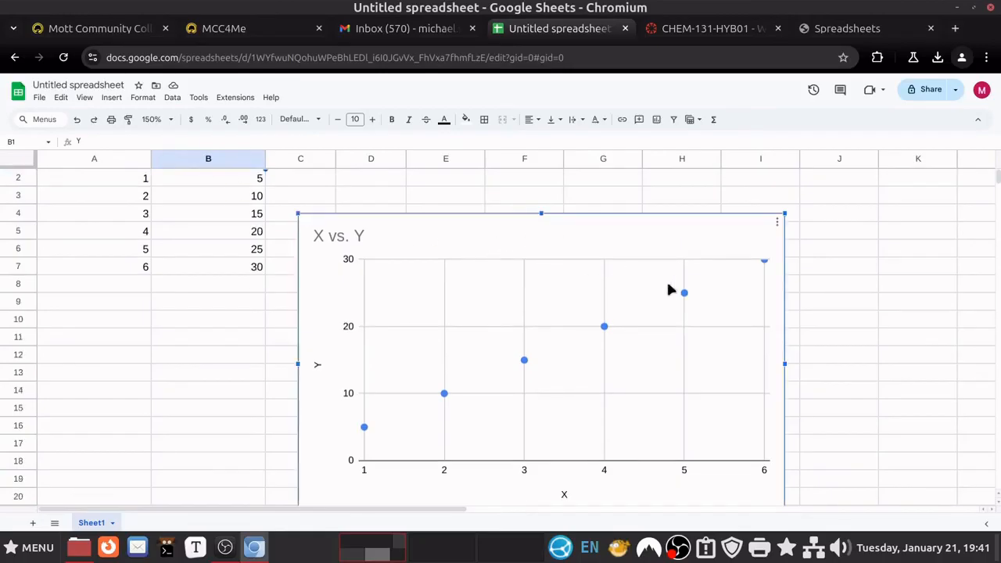
scroll(239, 333, "up", 1)
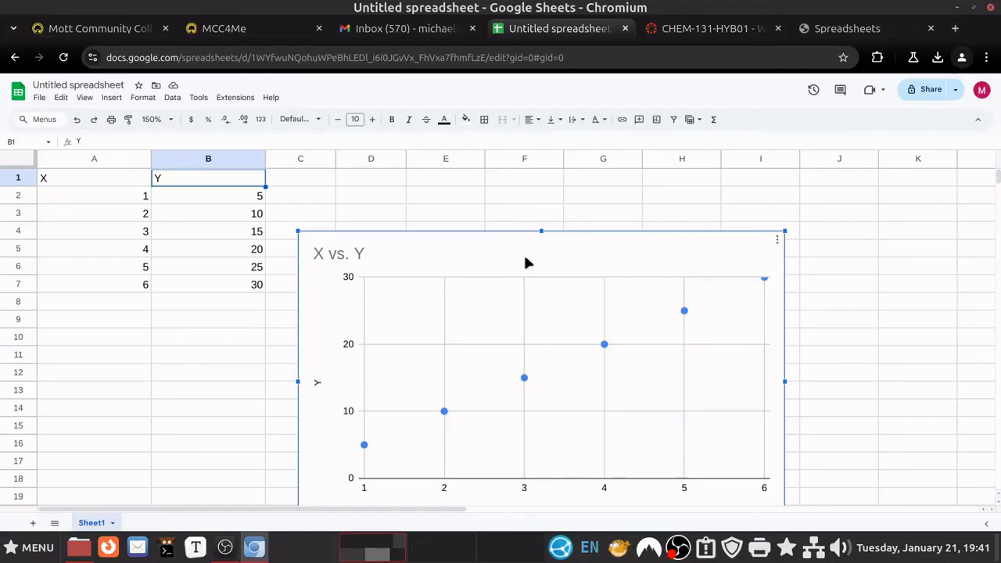
left_click_drag(525, 263, 555, 210)
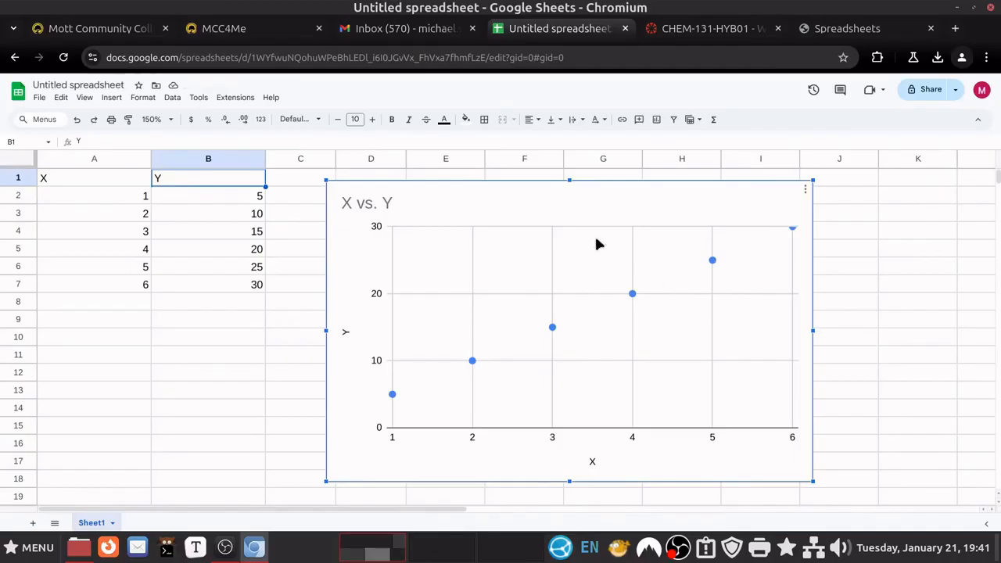
Reopen the X vs. Y chart for editing and show its chart and axis title settings
left_click(805, 191)
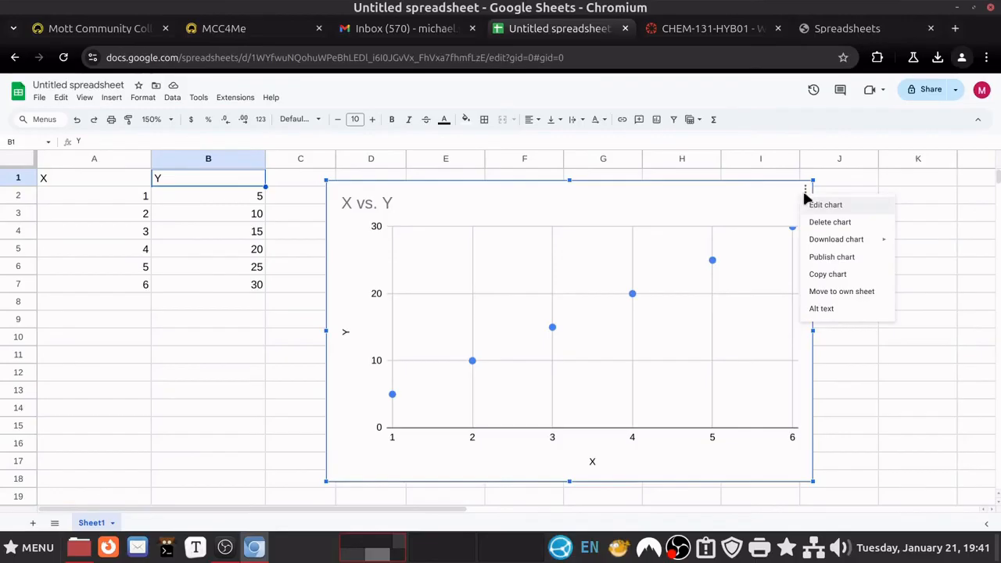
left_click(786, 193)
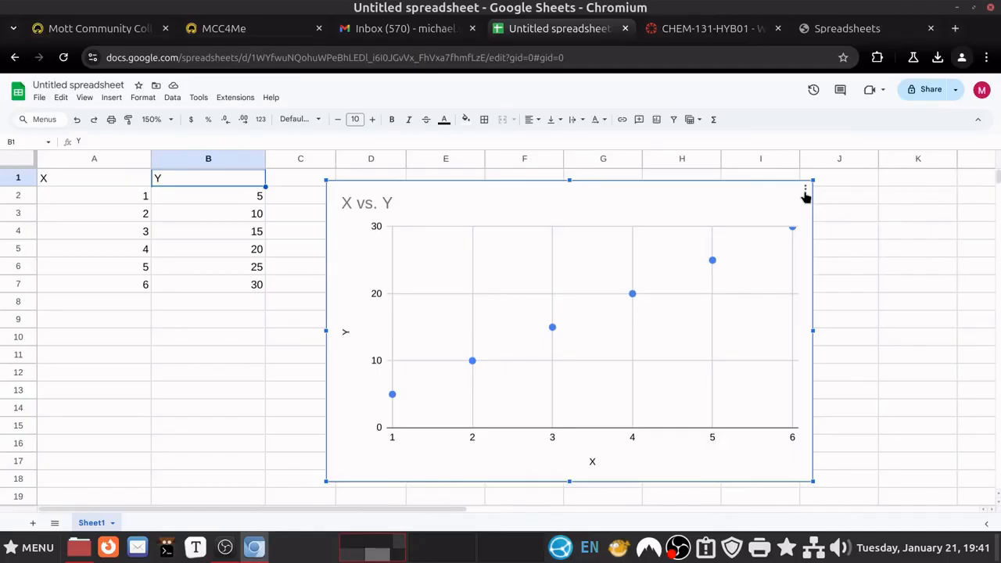
left_click(806, 194)
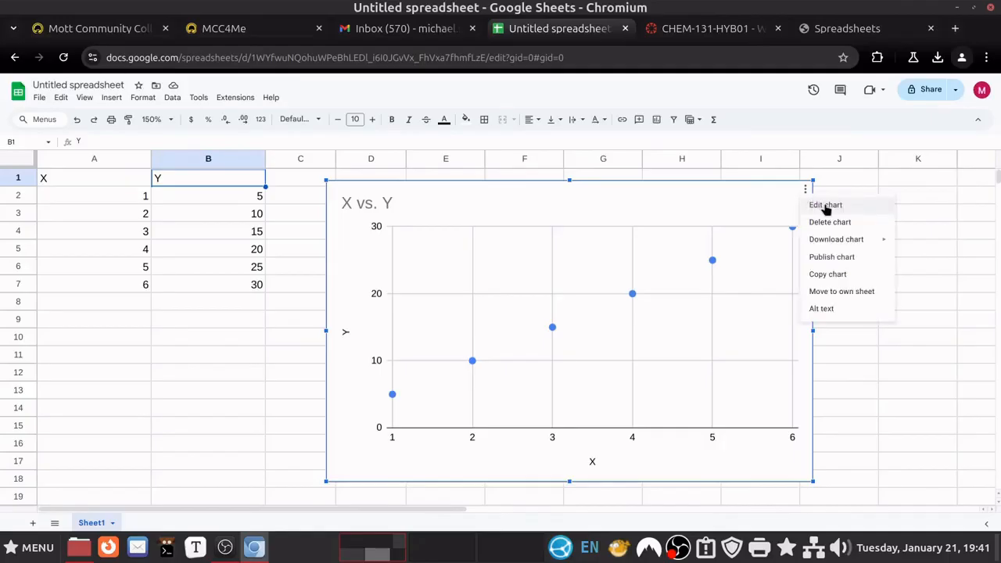
left_click(825, 206)
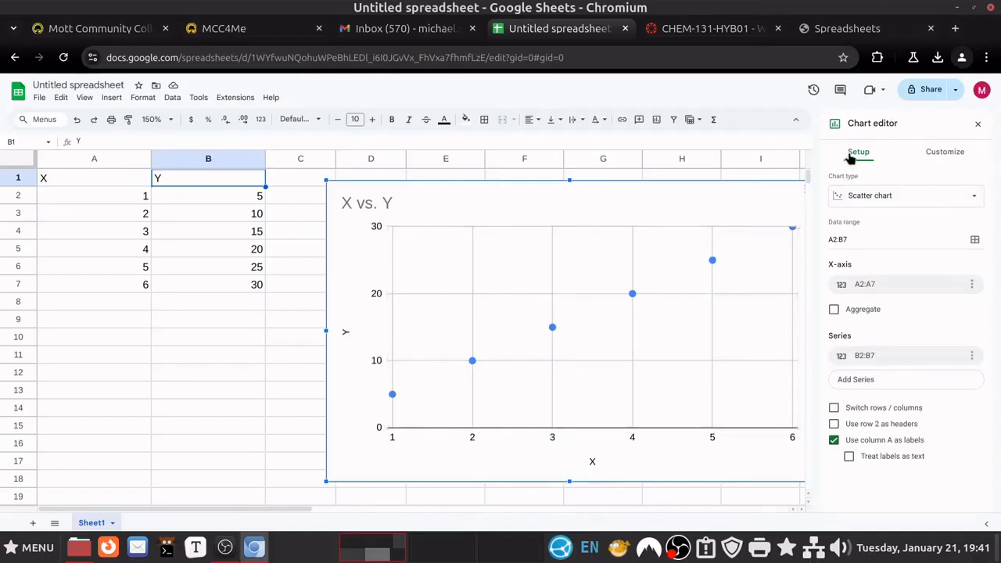
left_click(940, 154)
left_click(834, 213)
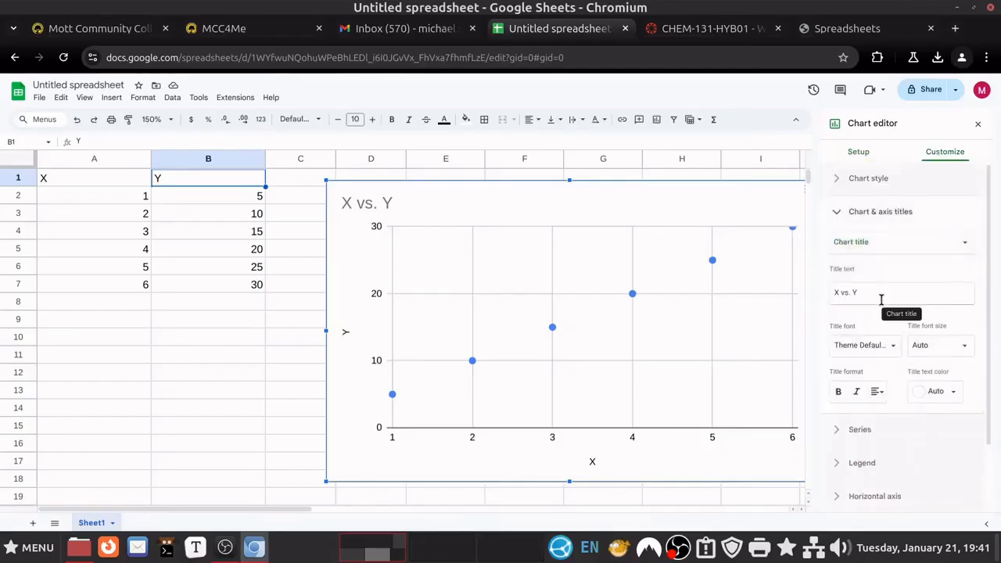
Examine the chart's horizontal axis, vertical axis, subtitle and chart title entries, as well as its legend options
left_click(877, 246)
left_click(878, 272)
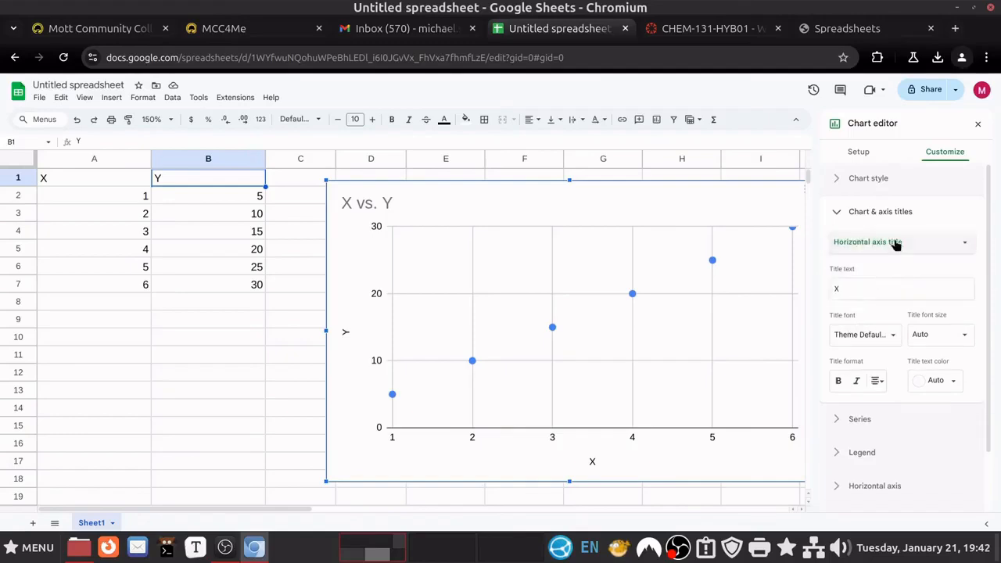
left_click(896, 242)
left_click(889, 257)
left_click(886, 246)
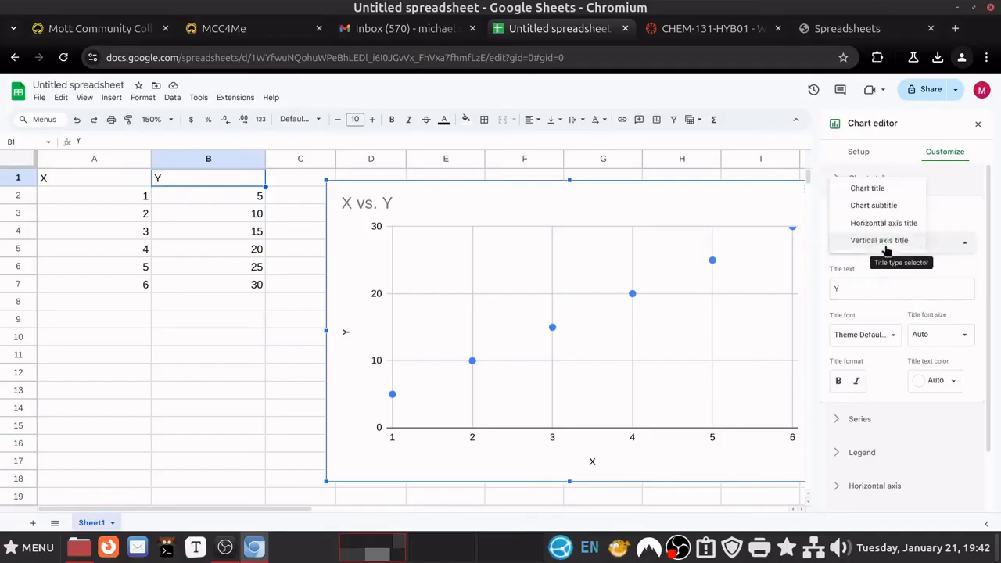
left_click(882, 204)
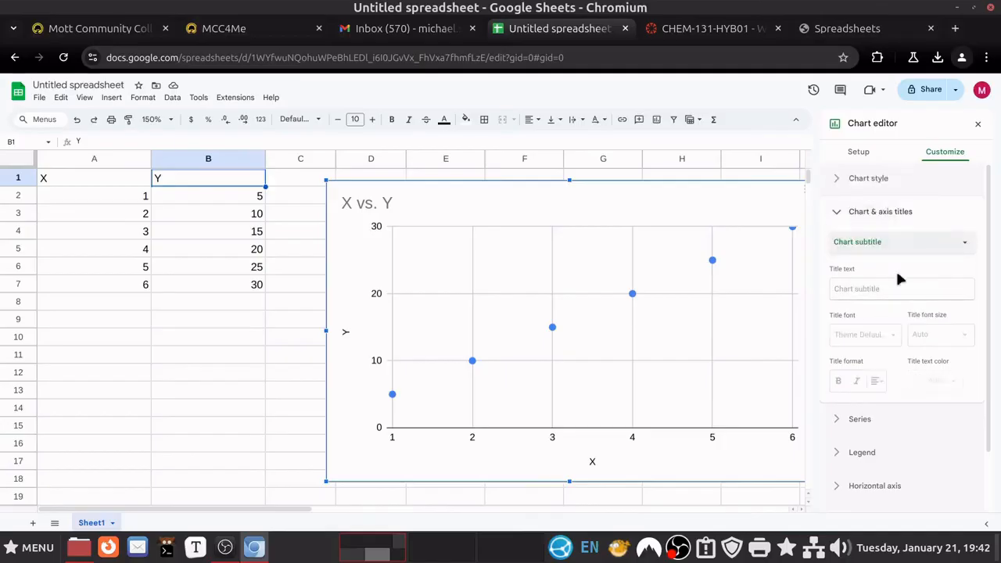
left_click(884, 244)
left_click(880, 222)
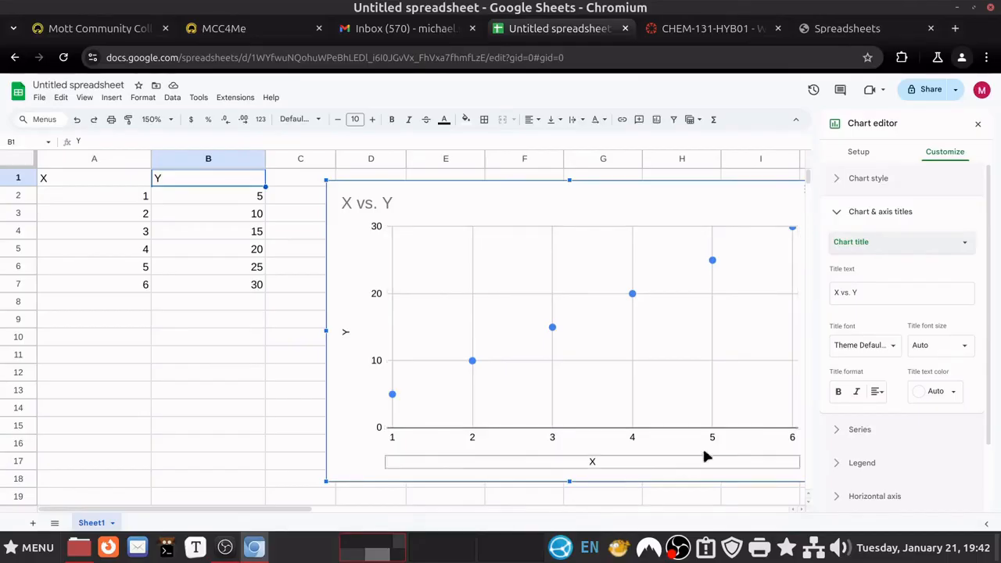
left_click(842, 214)
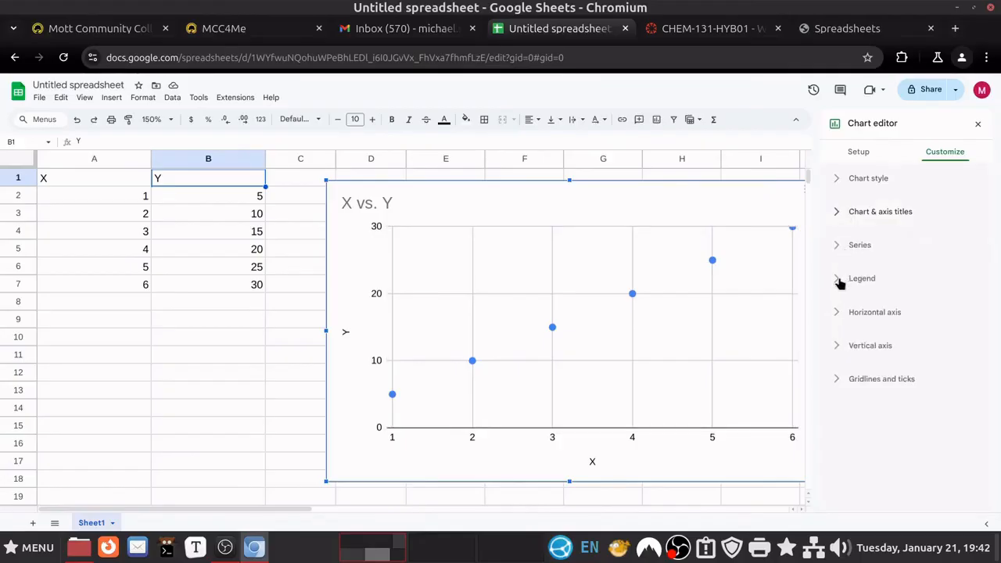
left_click(835, 284)
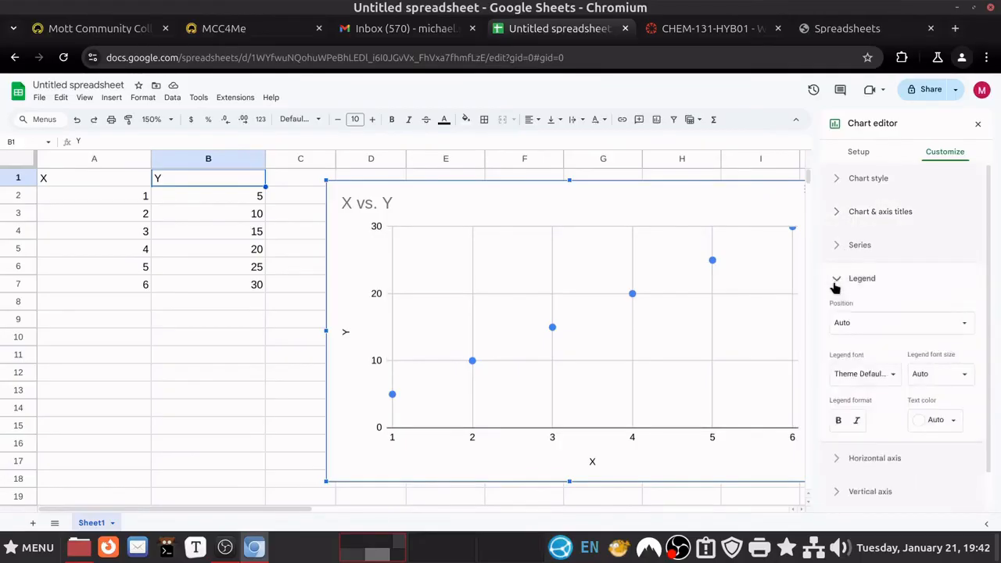
scroll(882, 290, "down", 1)
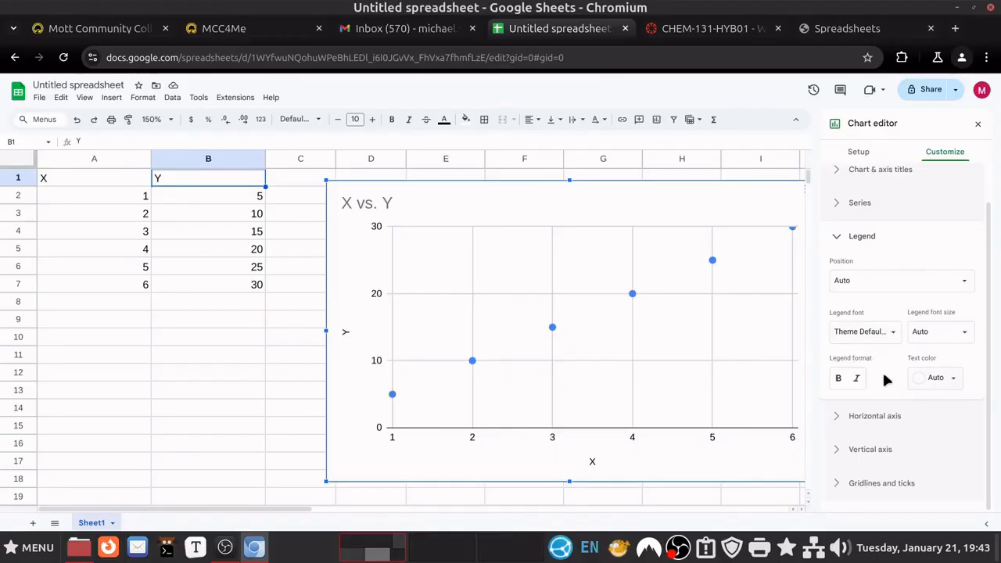
left_click(843, 242)
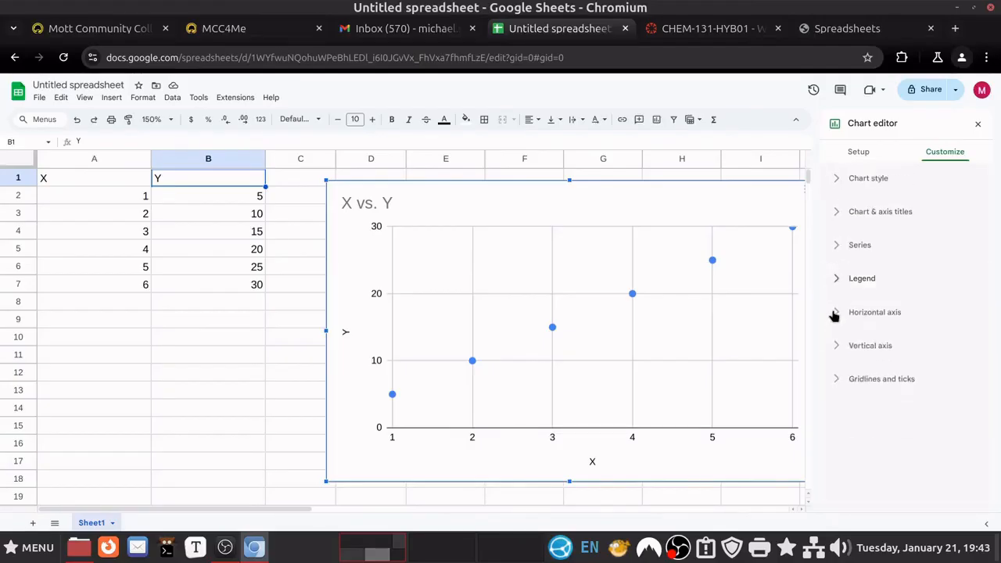
Set the chart's horizontal axis range to a minimum of -1 and a maximum of 7
left_click(836, 312)
scroll(936, 400, "down", 2)
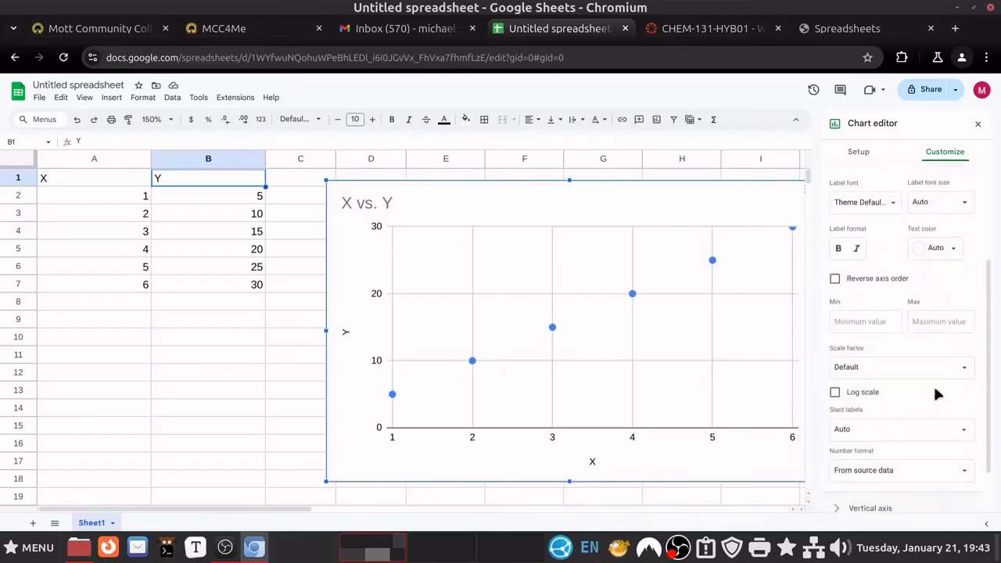
scroll(935, 395, "up", 1)
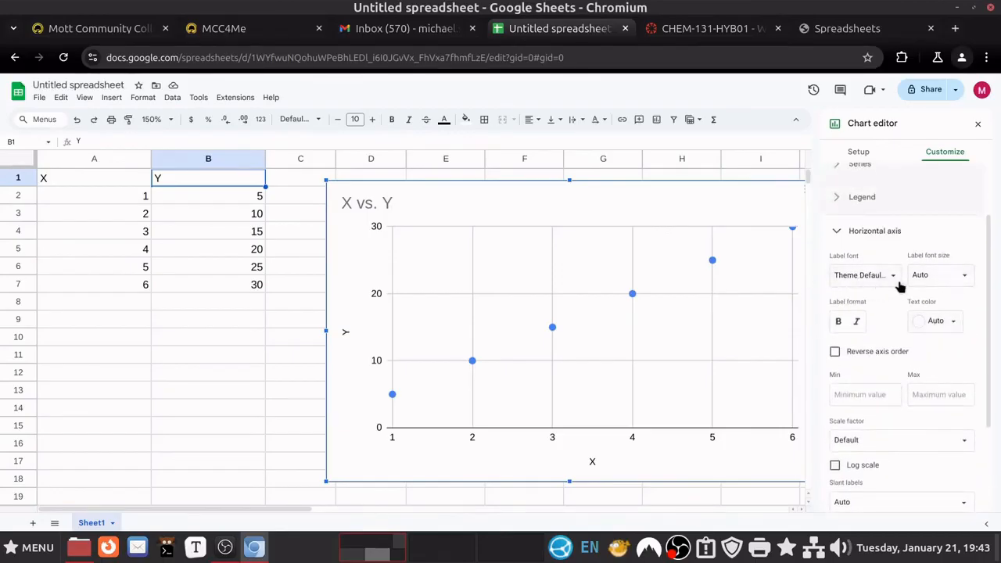
scroll(954, 270, "down", 1)
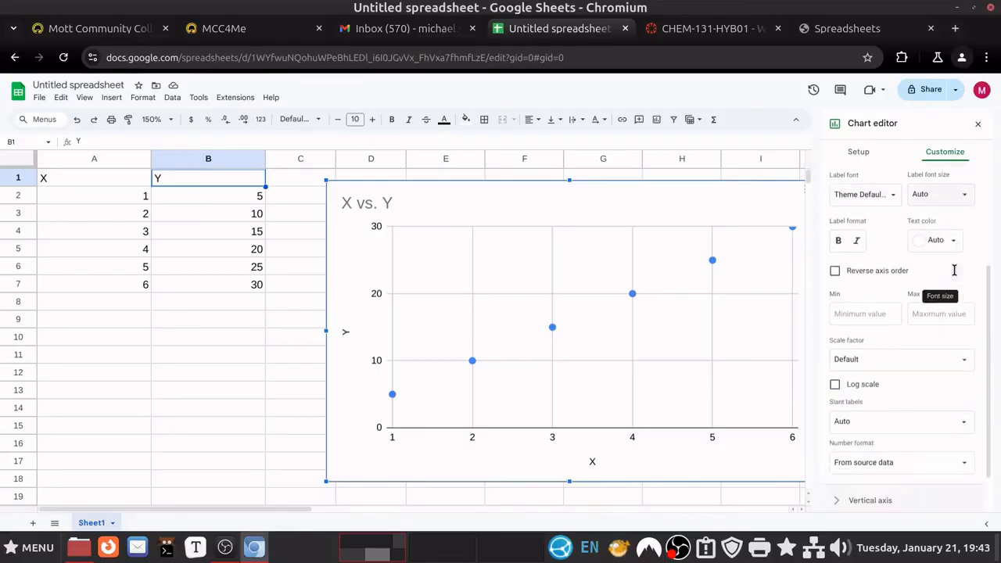
left_click(880, 313)
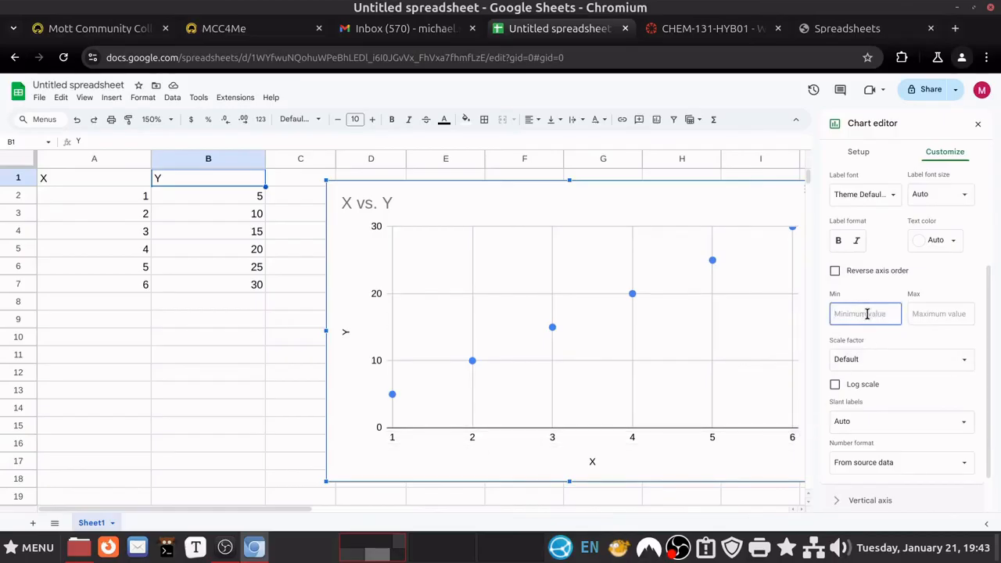
type("-1")
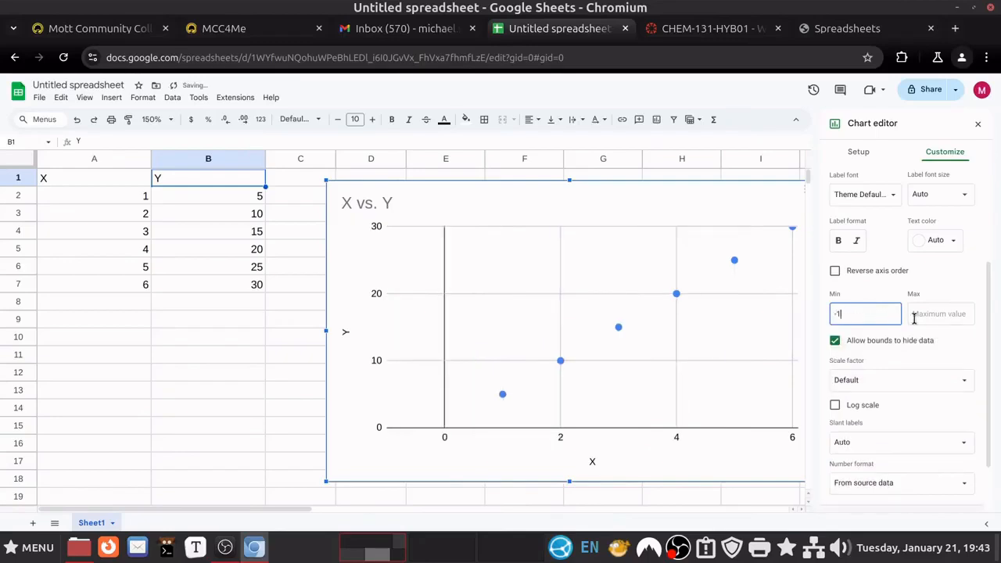
left_click(938, 313)
type("7")
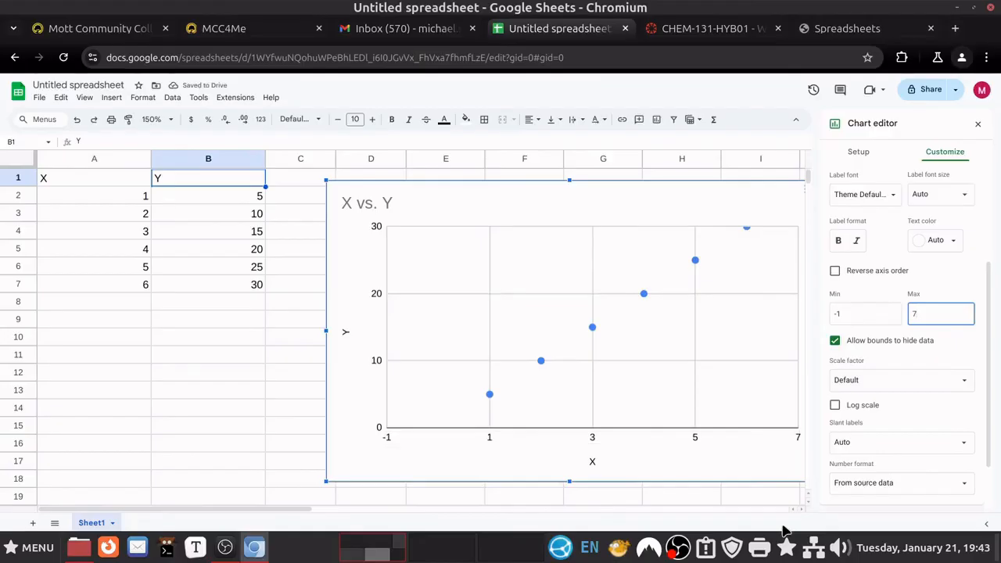
Set the maximum of the chart's horizontal axis to 8
key("BackSpace")
type("8")
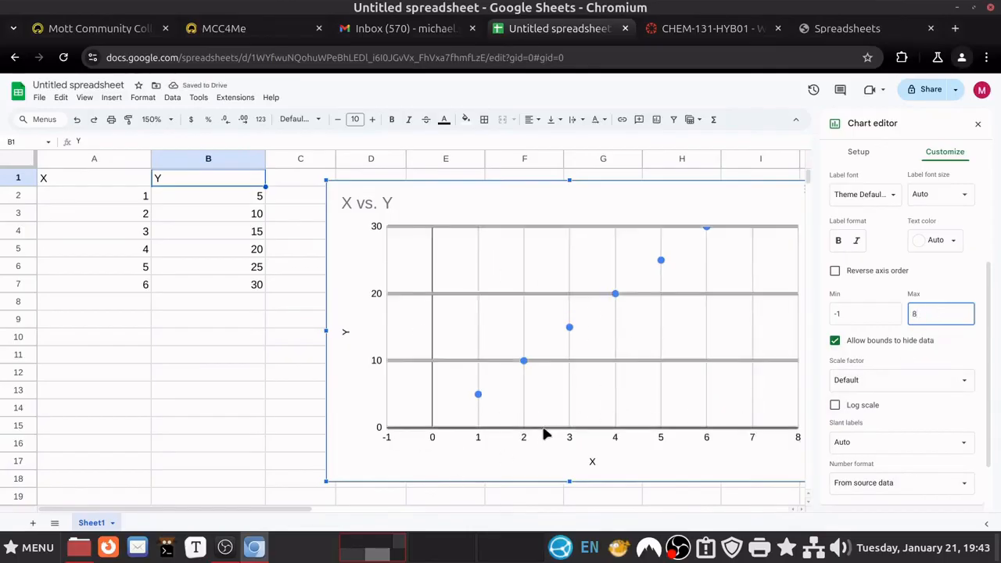
Clear the horizontal axis minimum and maximum so that the chart uses its automatic range
double_click(929, 314)
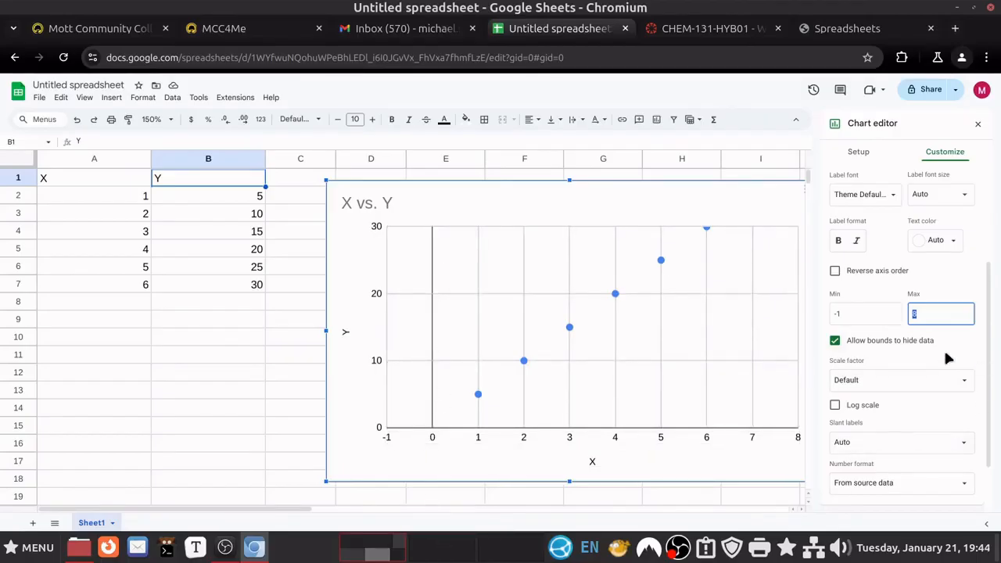
left_click(881, 311)
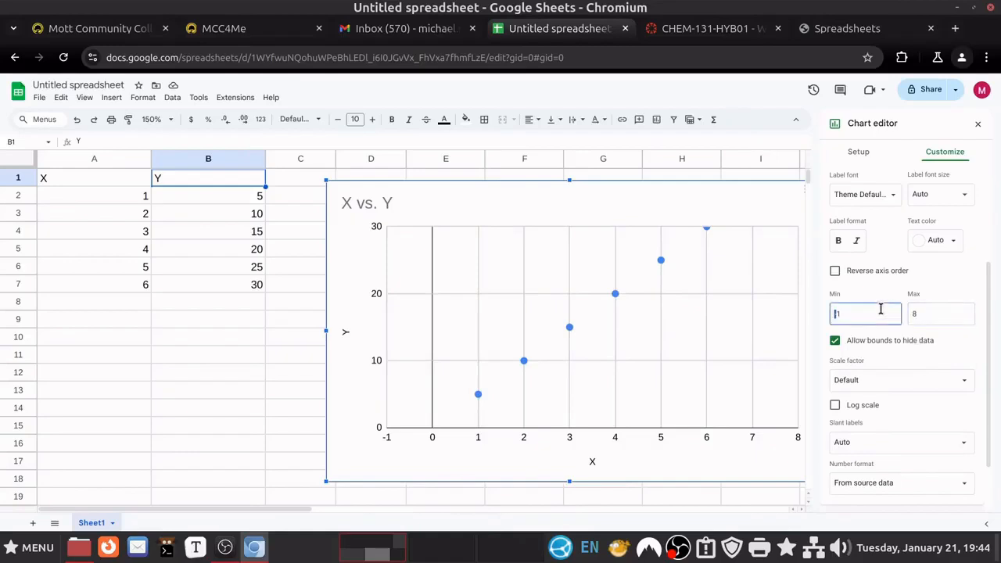
type("-")
left_click(960, 312)
key("BackSpace")
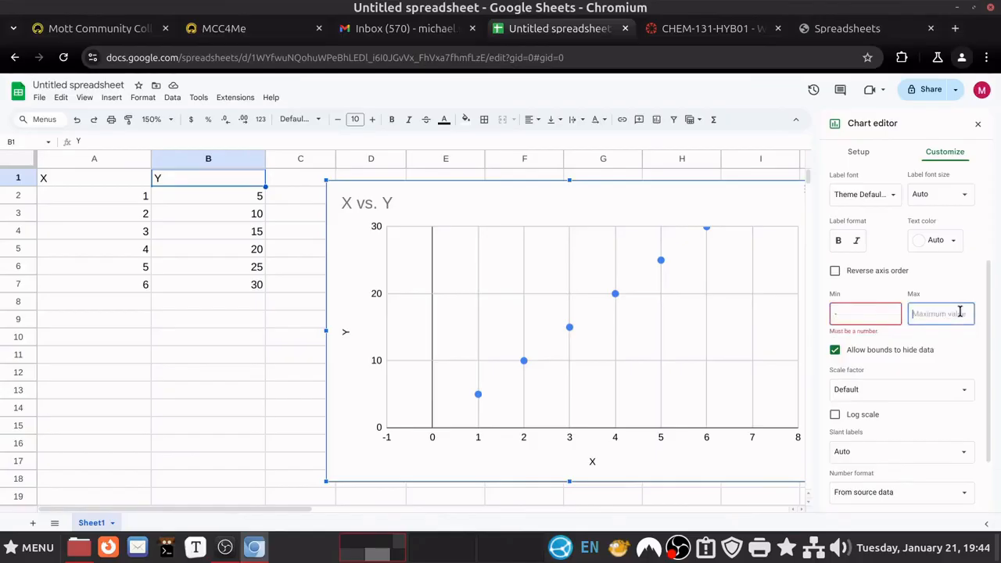
left_click(866, 314)
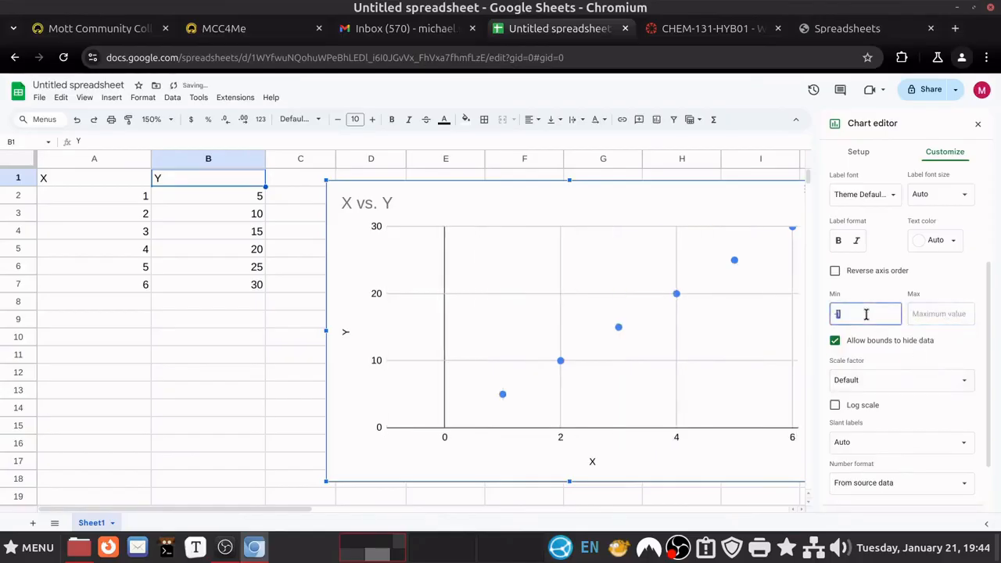
key("BackSpace")
type("-")
key("BackSpace")
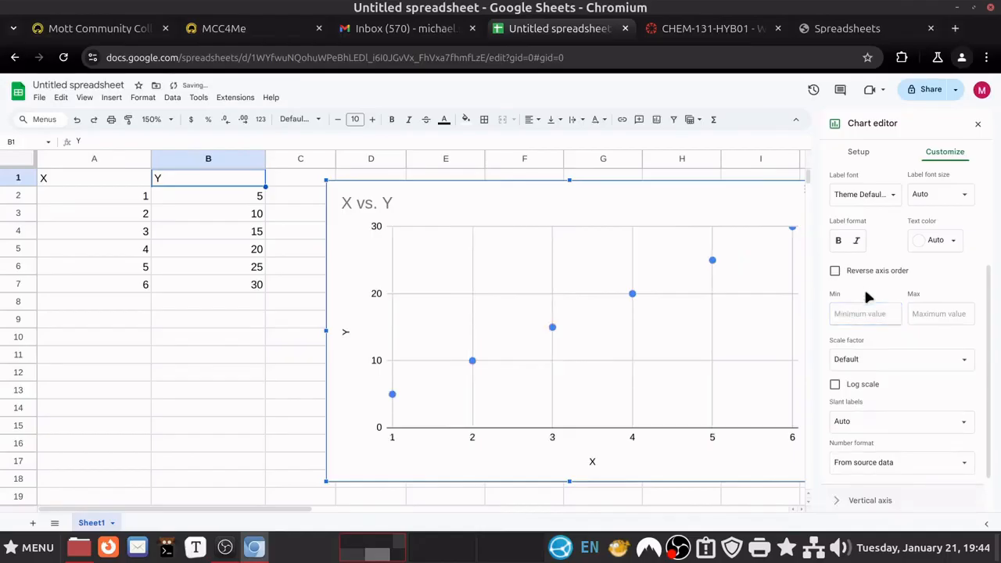
Examine the chart's vertical axis settings and horizontal axis settings, including their range, scale and number format options
scroll(882, 295, "up", 2)
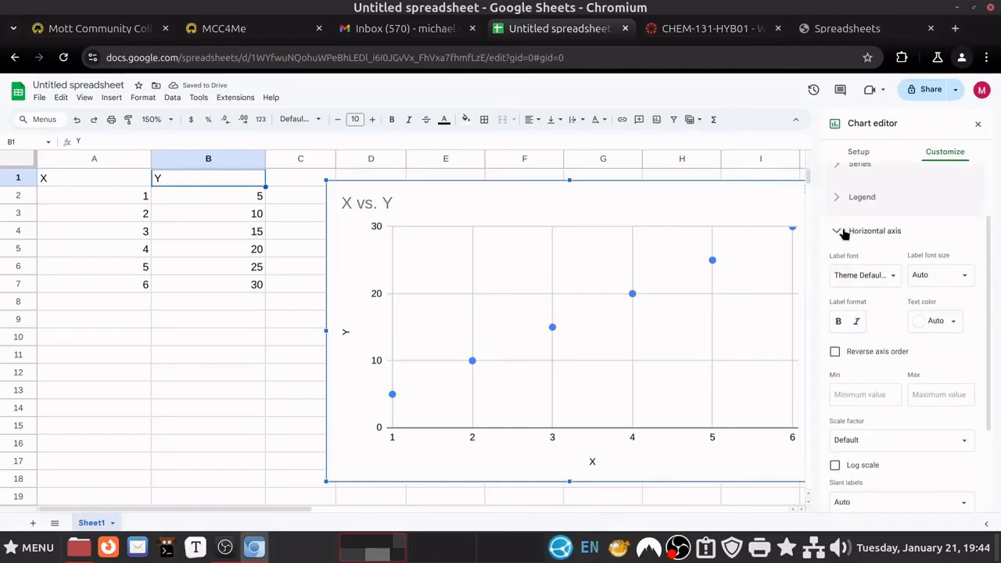
left_click(843, 233)
left_click(842, 345)
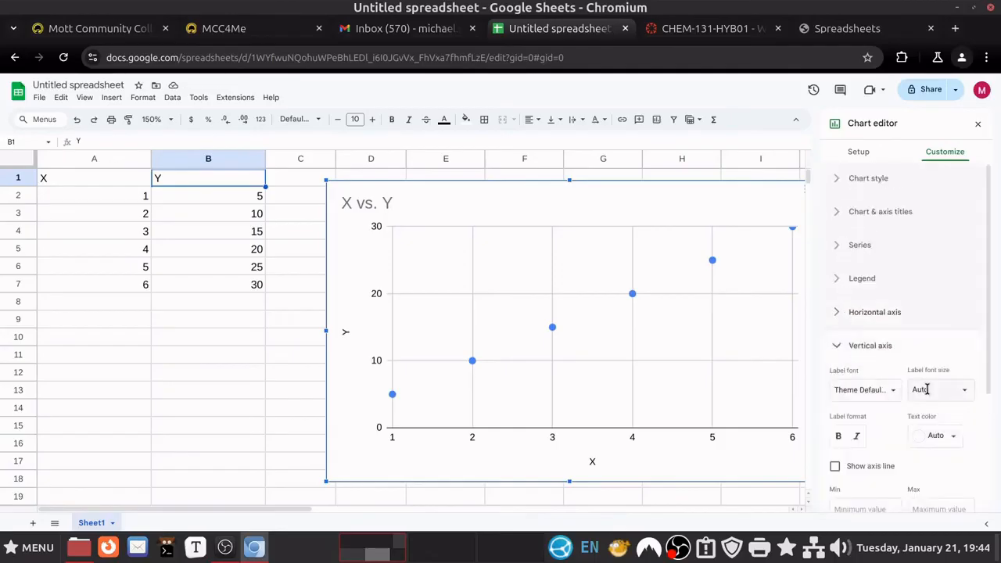
scroll(926, 389, "down", 3)
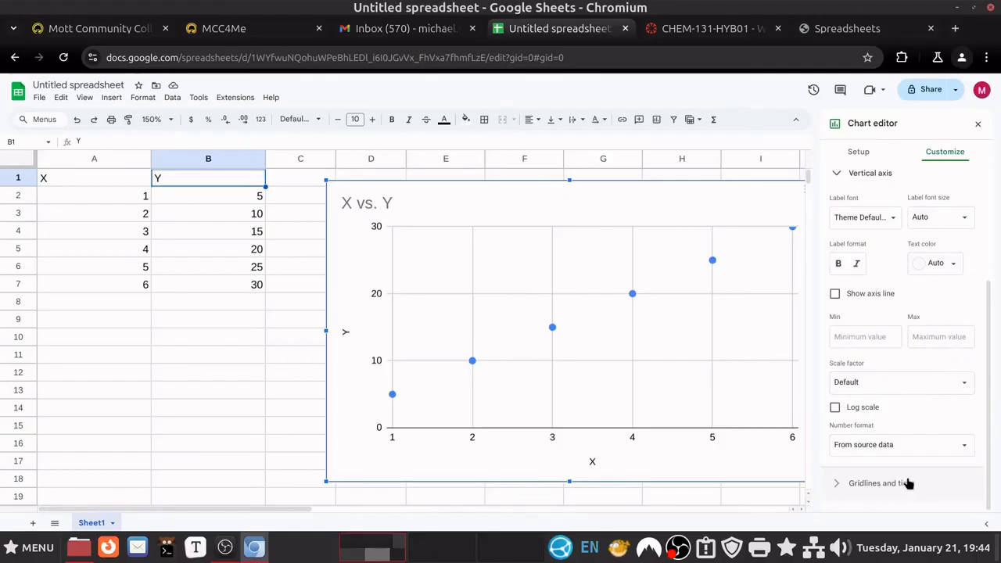
scroll(907, 475, "up", 2)
left_click(837, 256)
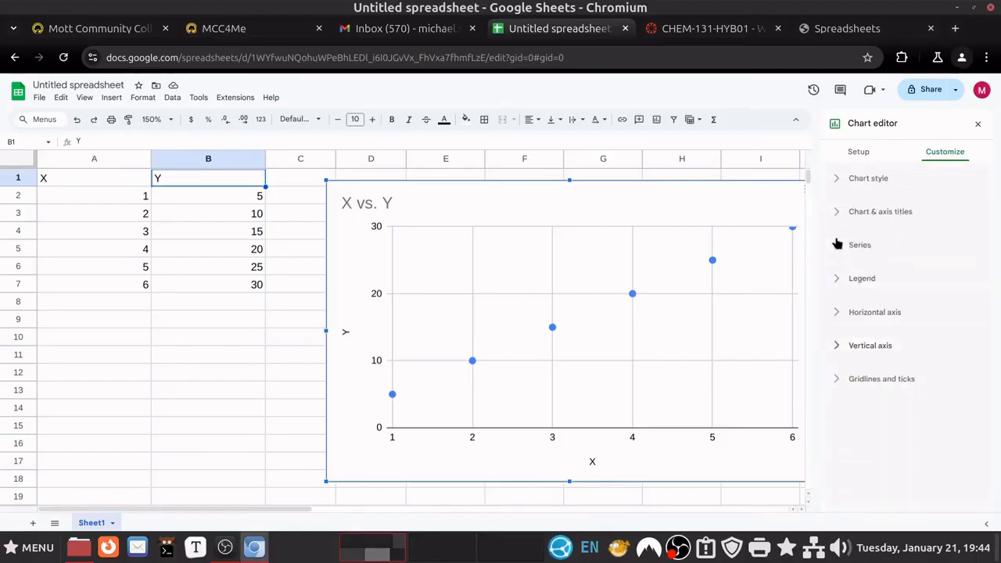
left_click(838, 312)
scroll(921, 383, "down", 3)
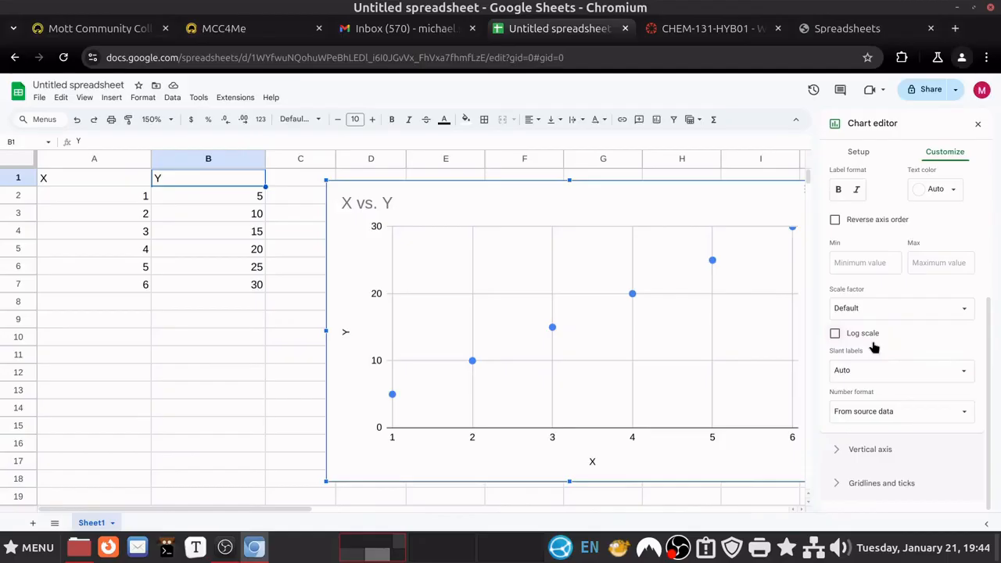
scroll(895, 368, "up", 3)
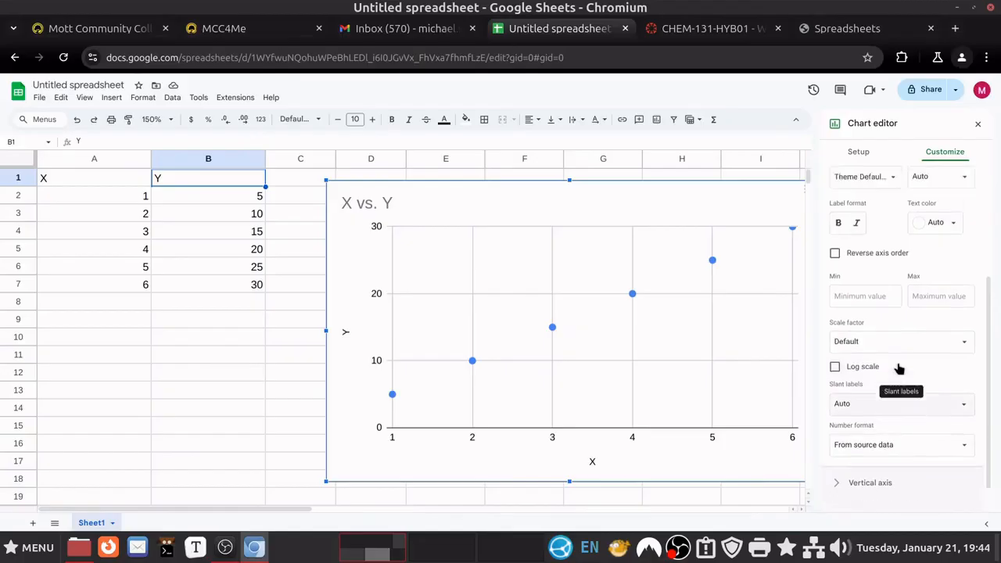
left_click(851, 262)
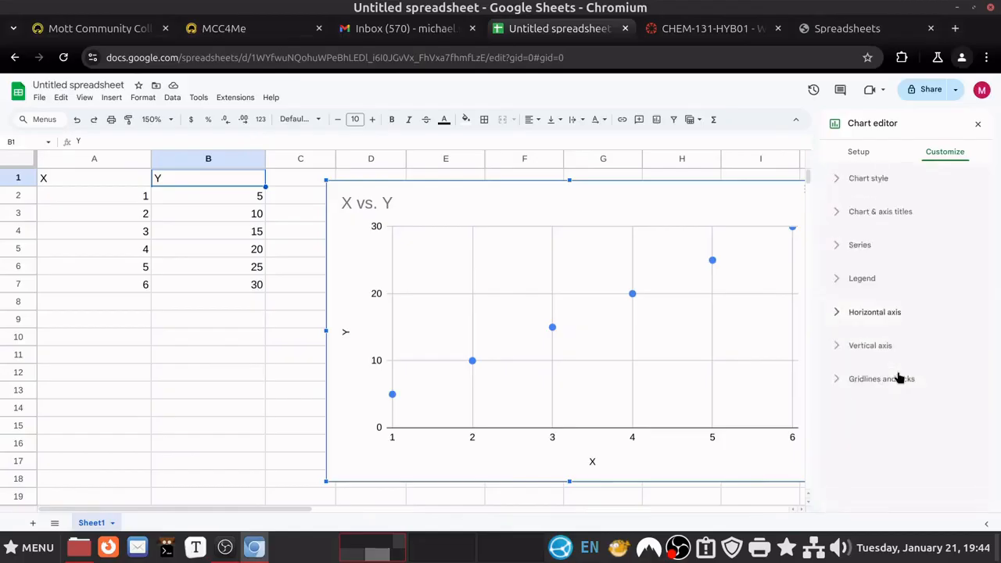
Give the vertical axis minor gridlines with the minor spacing type set to Step and a minor step of 1
left_click(898, 378)
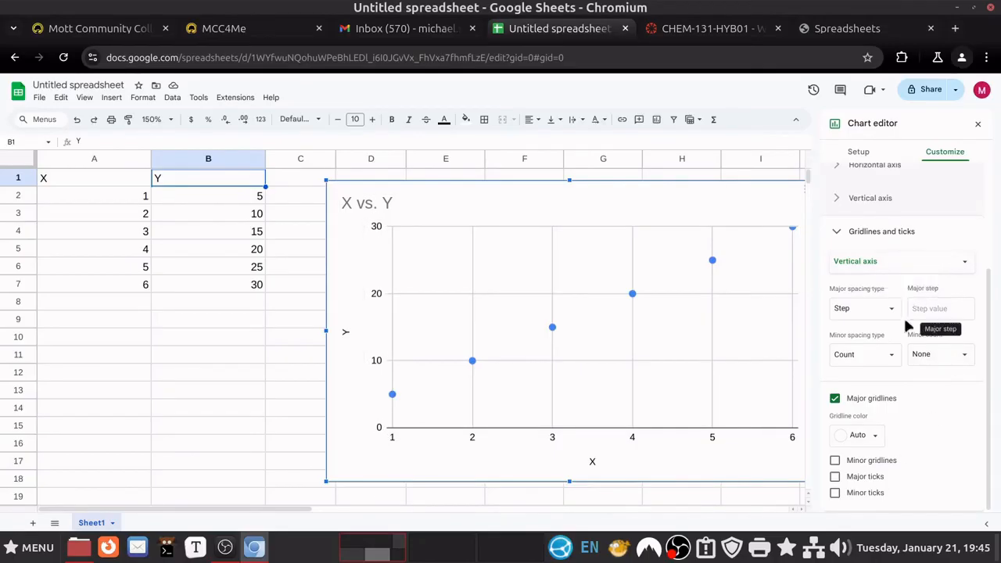
left_click(881, 354)
left_click(873, 336)
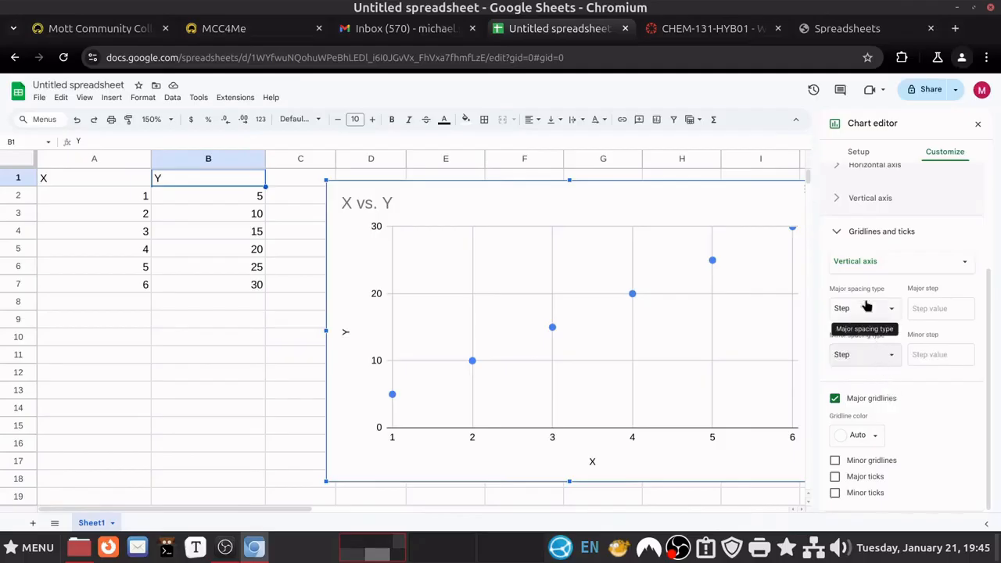
left_click(936, 355)
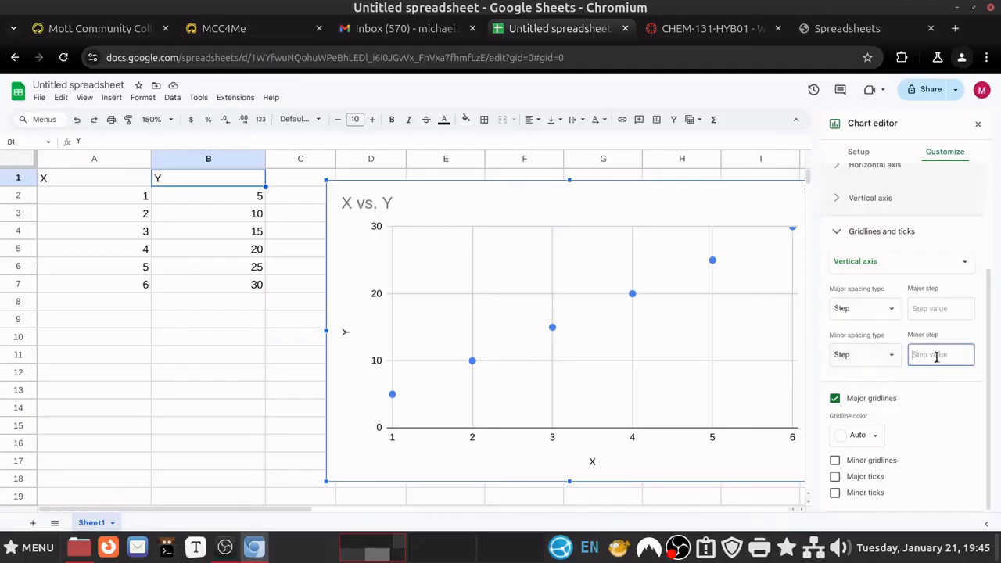
type("1")
left_click(941, 384)
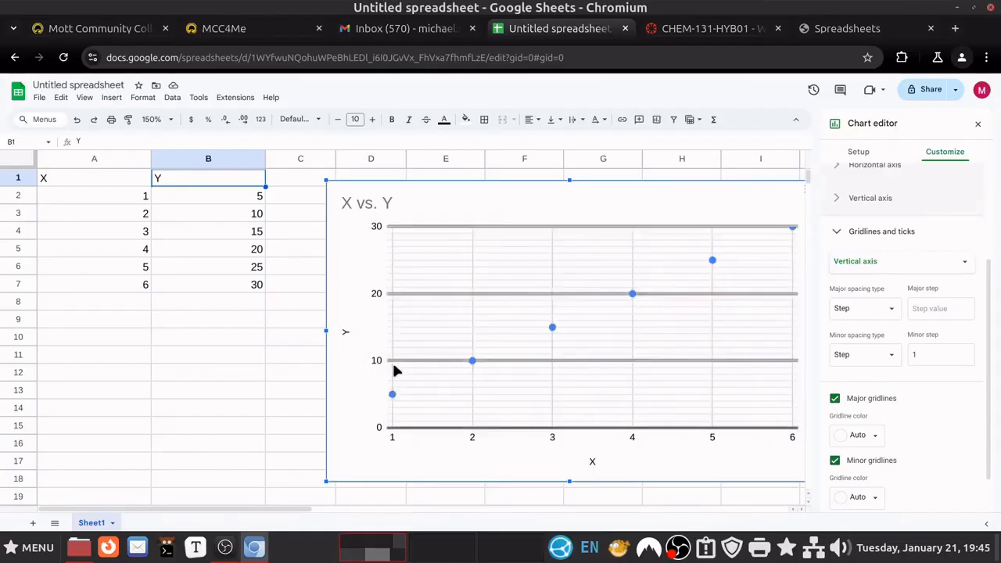
left_click(841, 231)
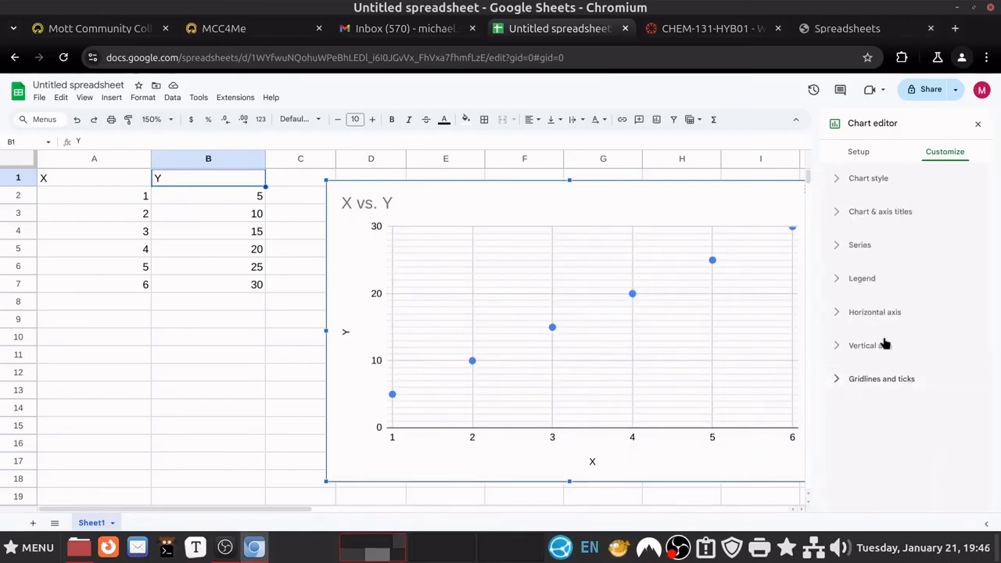
Open the chart's series settings and review the formatting options for the data points
left_click(850, 245)
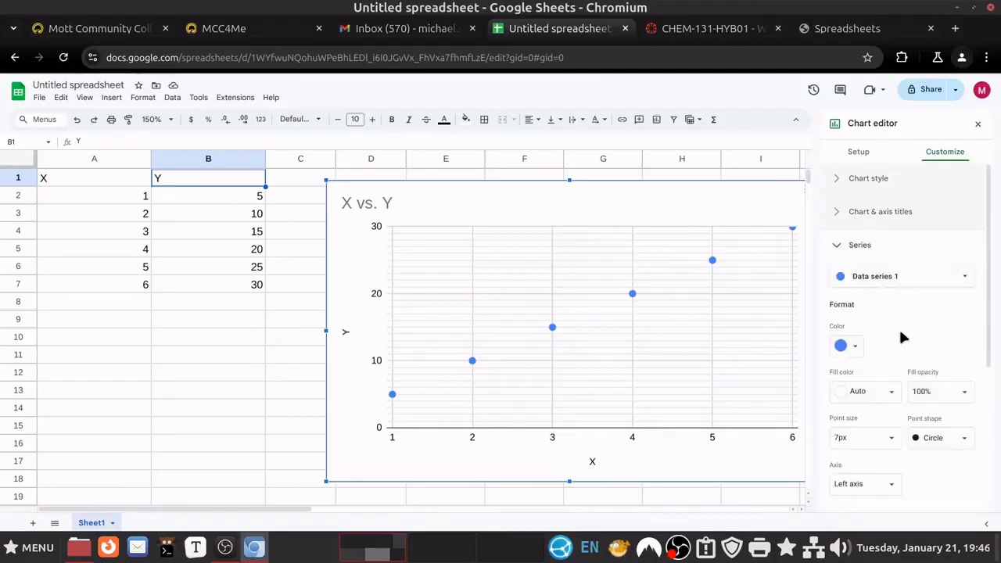
scroll(900, 336, "down", 5)
scroll(901, 336, "up", 5)
scroll(890, 343, "down", 3)
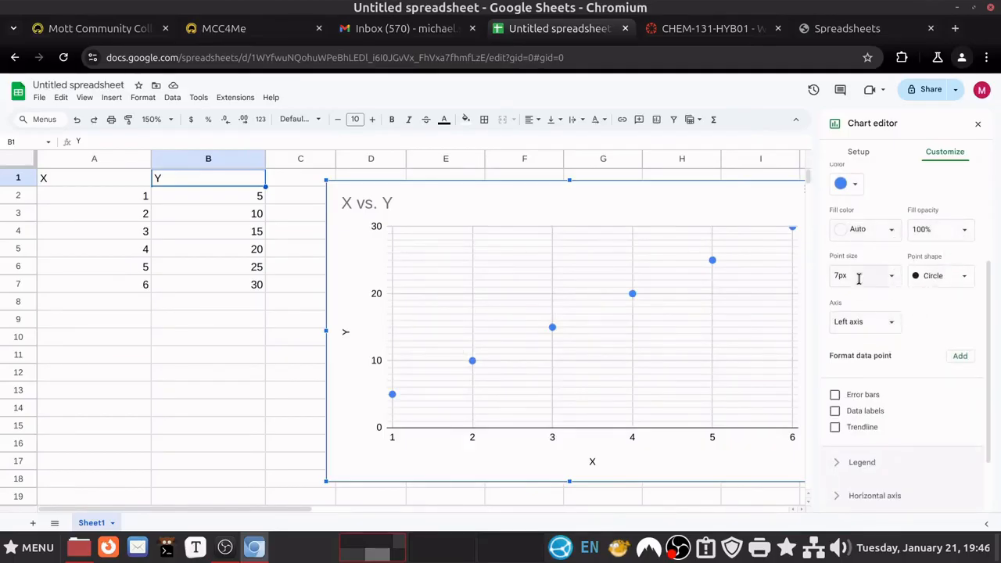
Try point sizes of 2px and 10px for the data series, and return the size to 7px
left_click(890, 277)
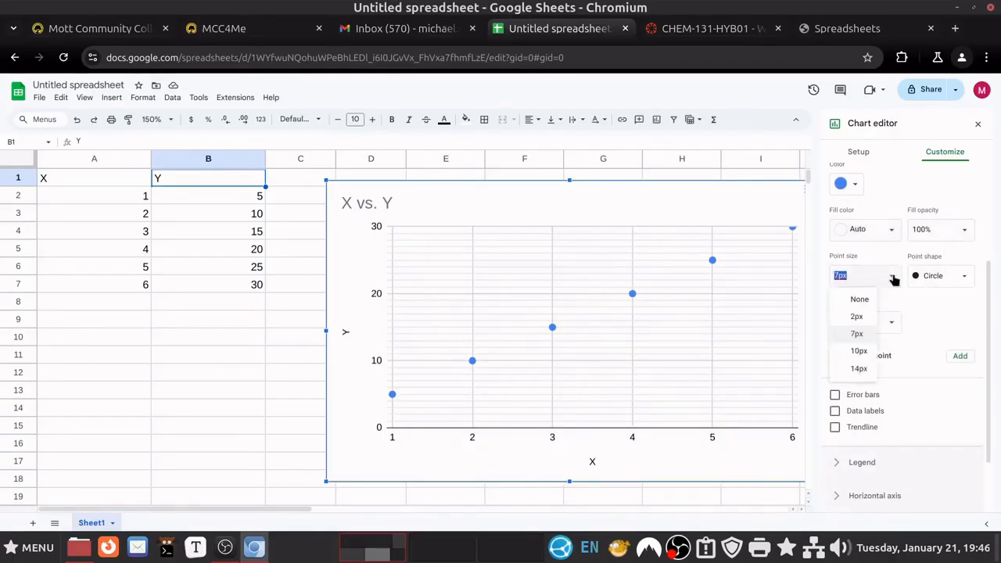
left_click(856, 317)
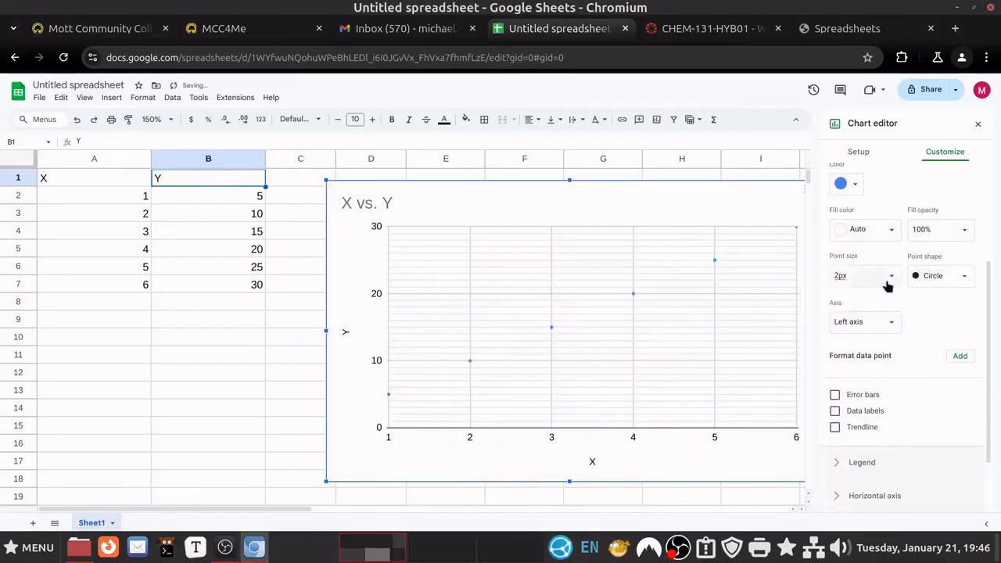
left_click(888, 278)
left_click(872, 351)
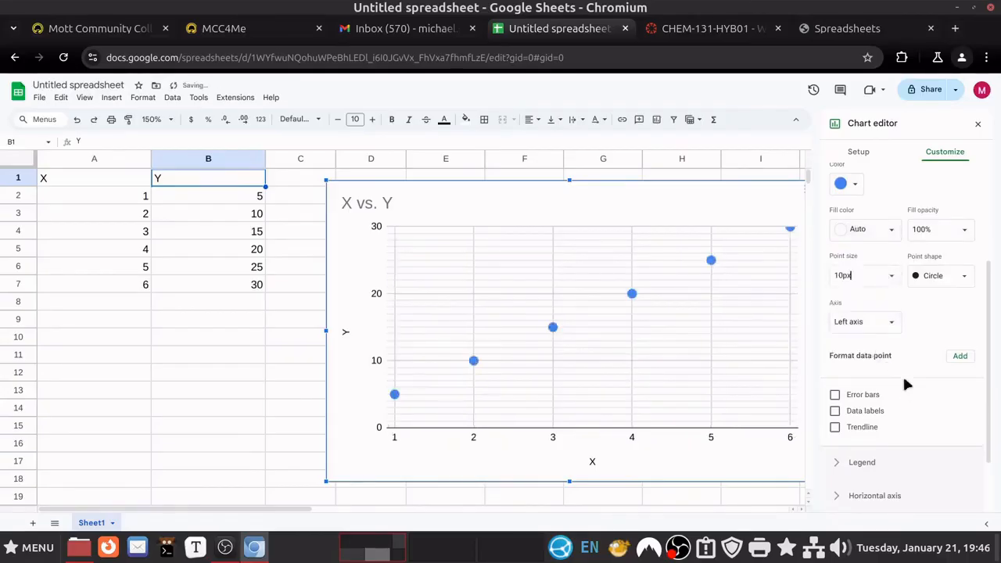
left_click(889, 279)
left_click(872, 335)
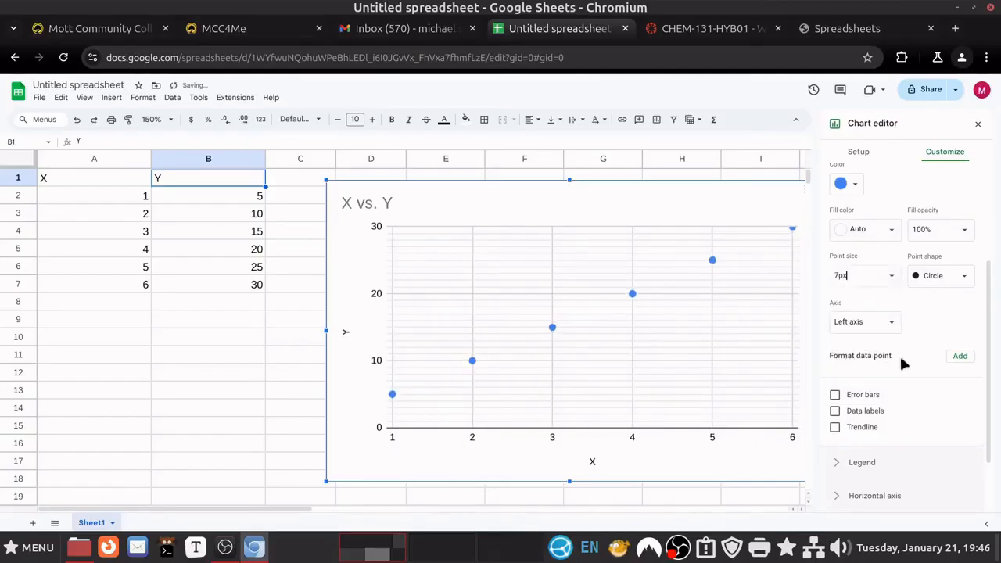
Try red, gray and pale blue as the fill color of the data points
left_click(881, 233)
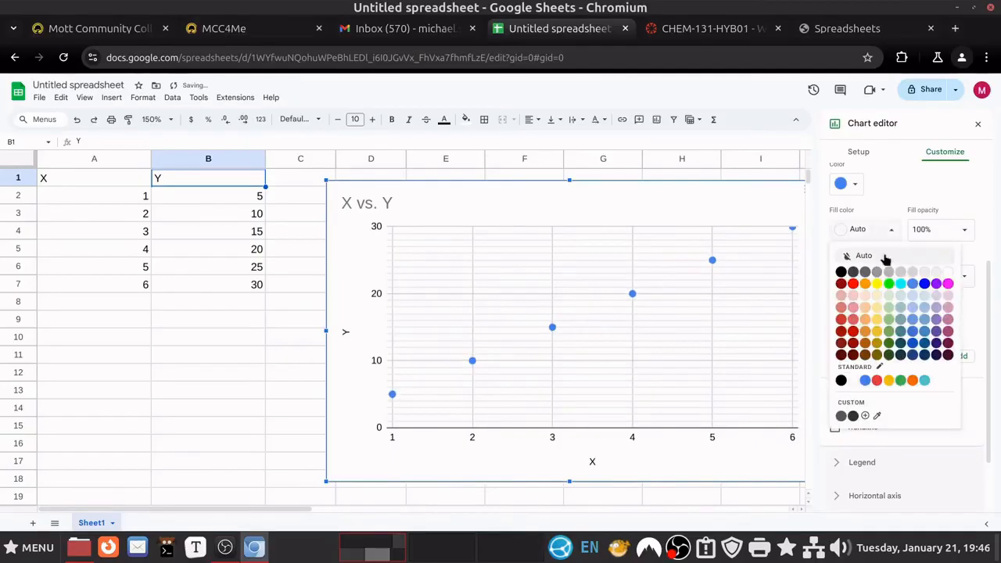
left_click(853, 284)
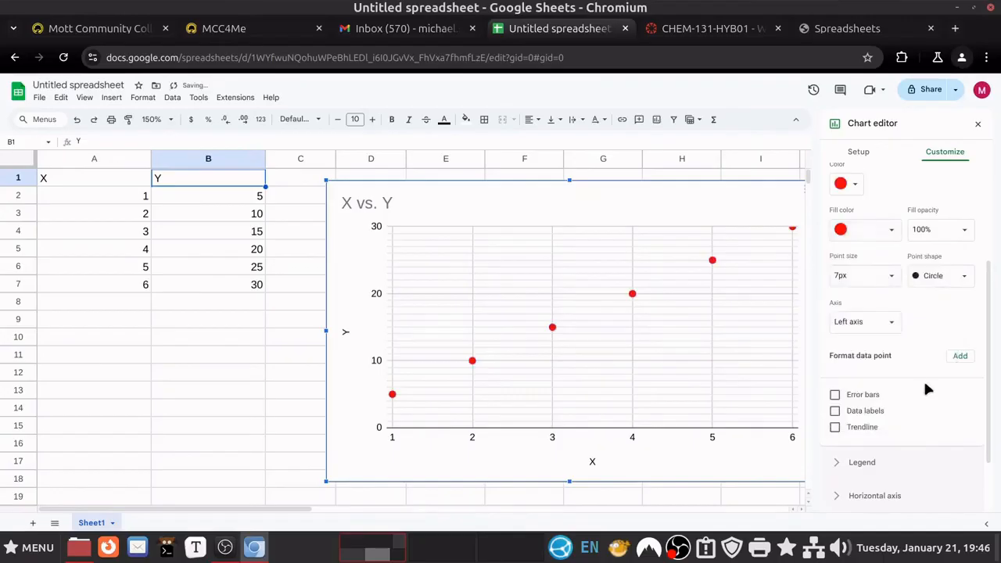
left_click(882, 235)
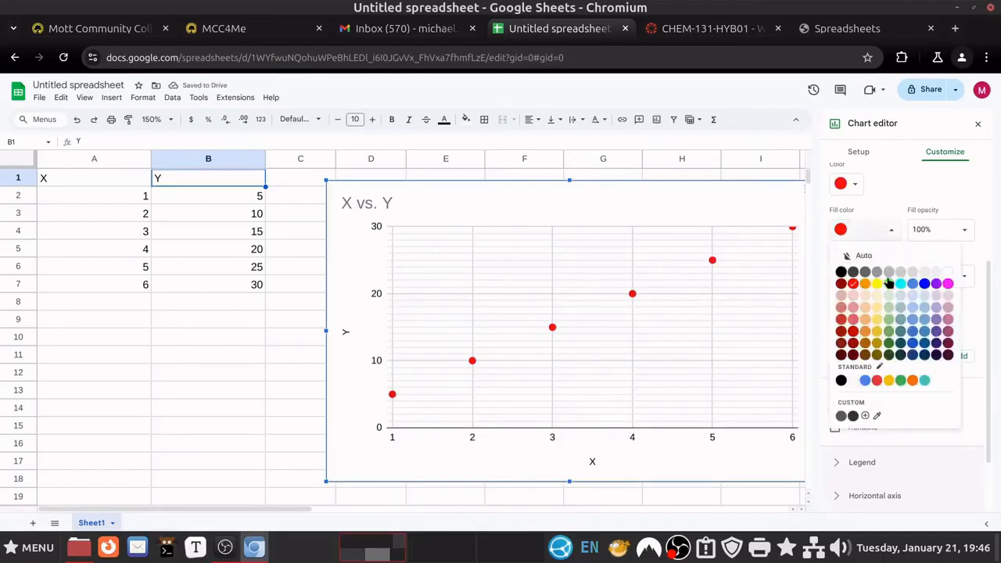
left_click(888, 272)
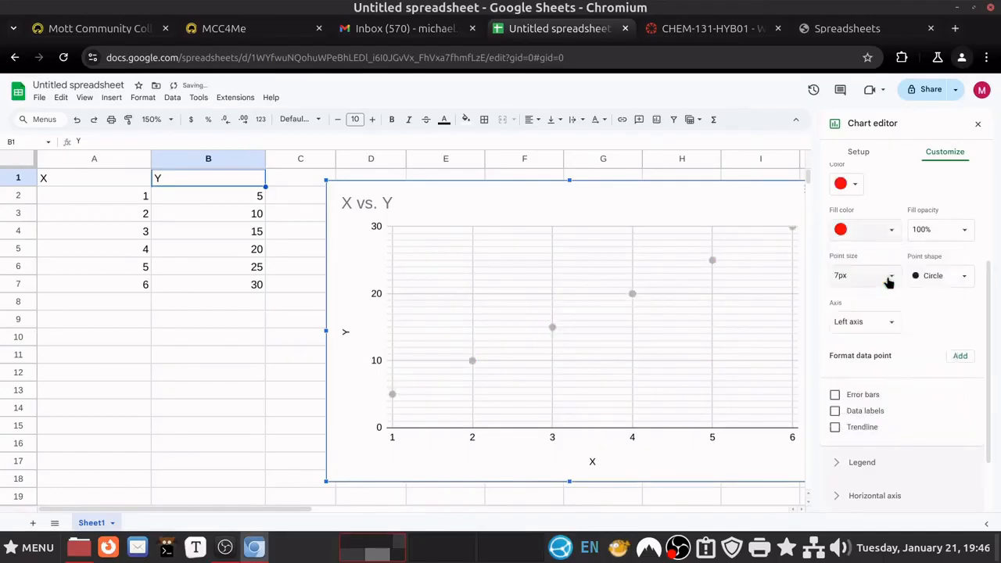
left_click(892, 231)
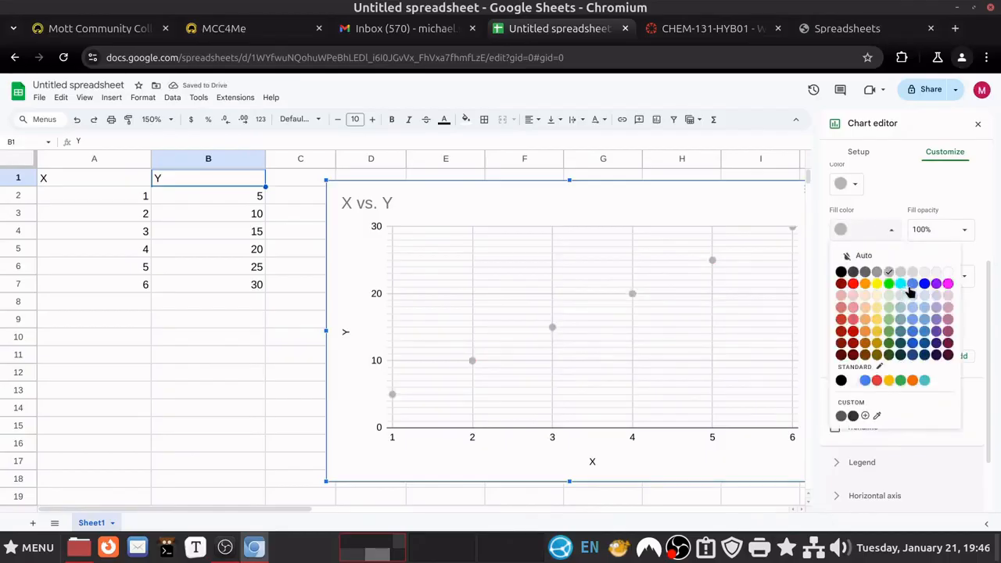
left_click(912, 296)
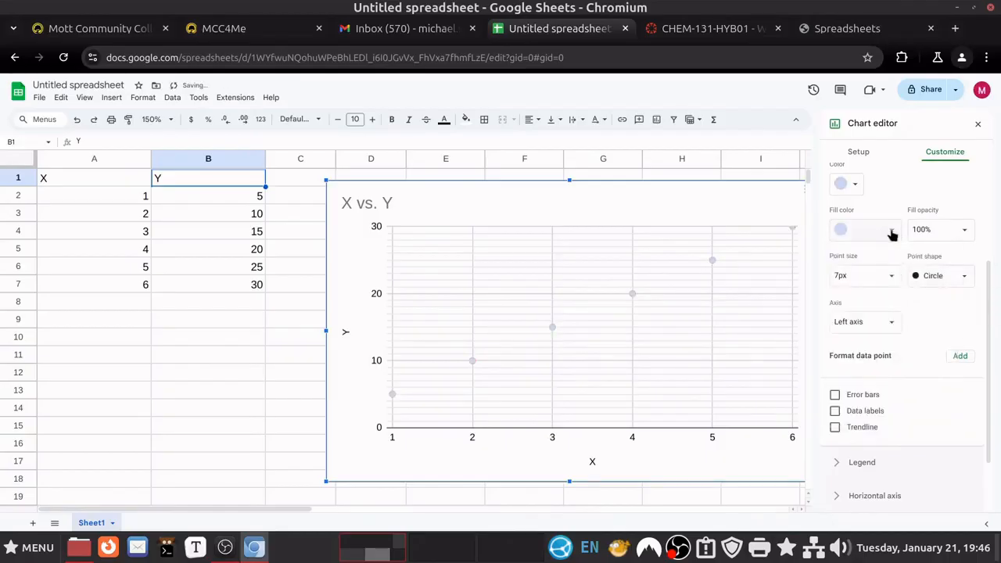
Set the fill color of the data points to medium cornflower blue
left_click(896, 234)
left_click(912, 286)
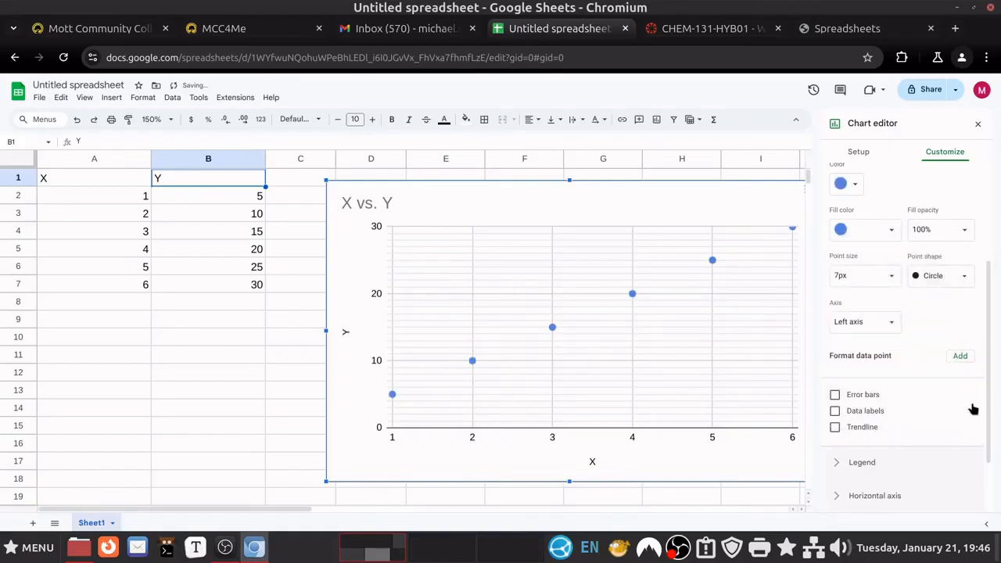
Add a linear trendline to the data series, labelled with its equation and R² value, and close the chart editor
scroll(936, 394, "down", 2)
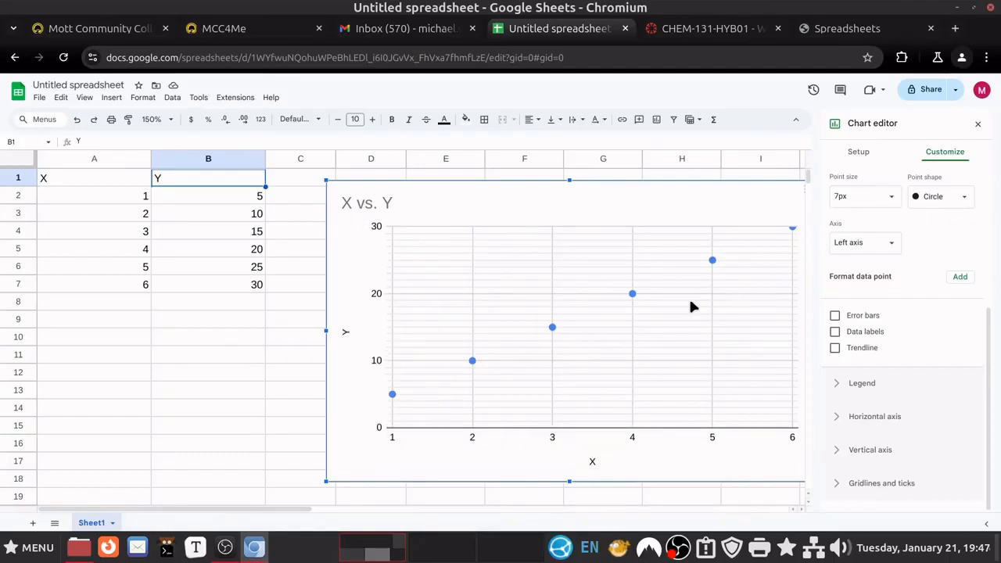
left_click(836, 348)
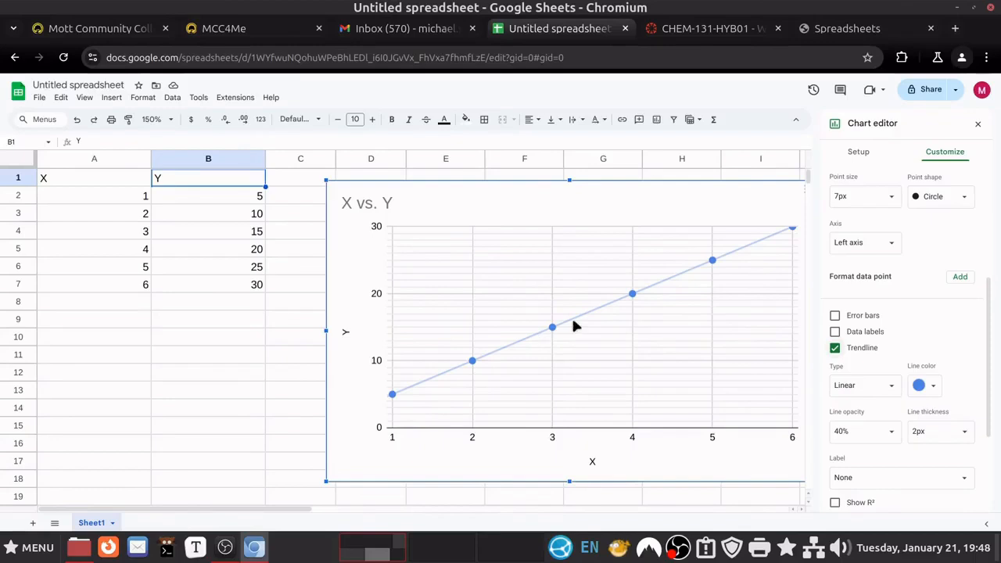
scroll(934, 328, "down", 3)
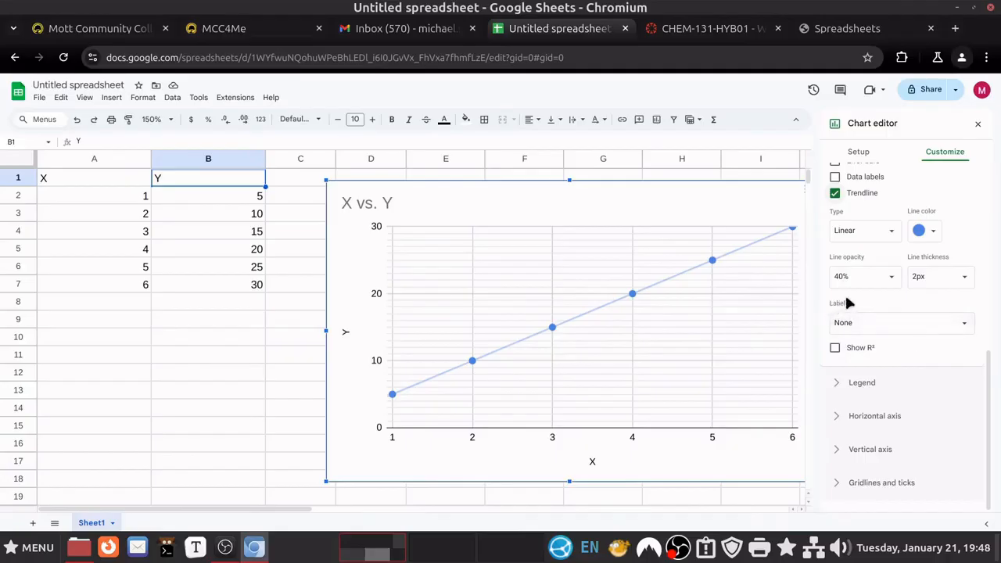
left_click(900, 323)
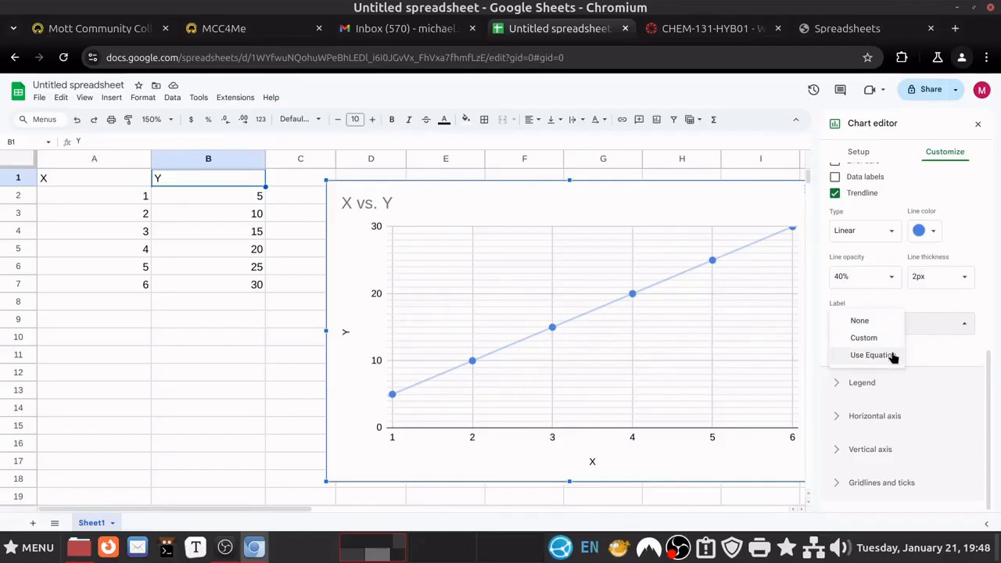
left_click(893, 356)
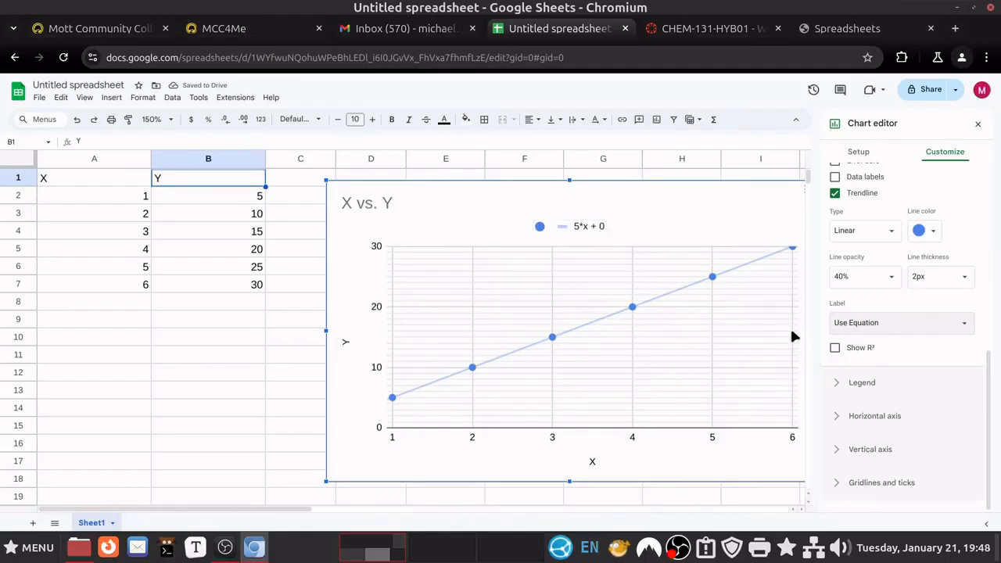
left_click(835, 349)
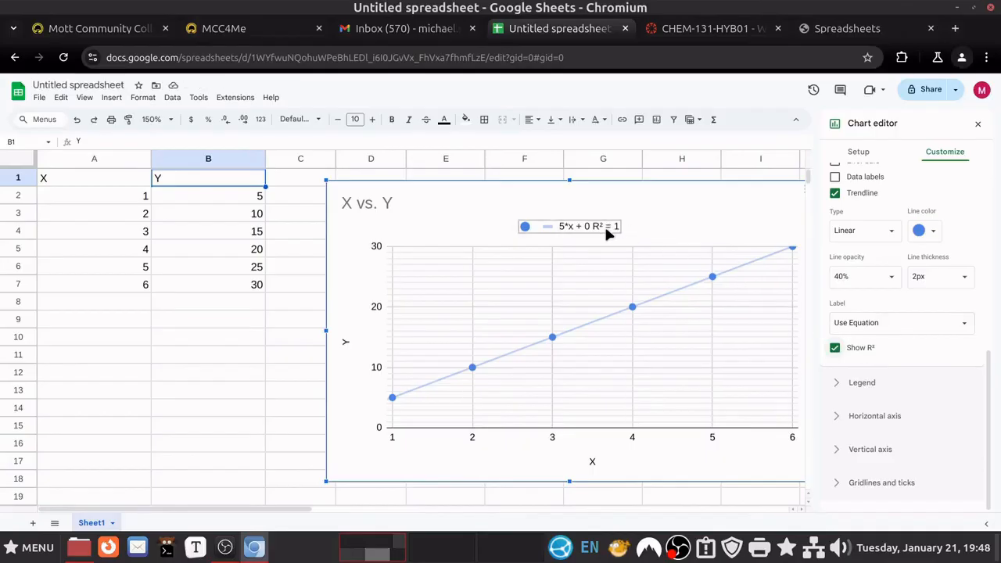
left_click(978, 125)
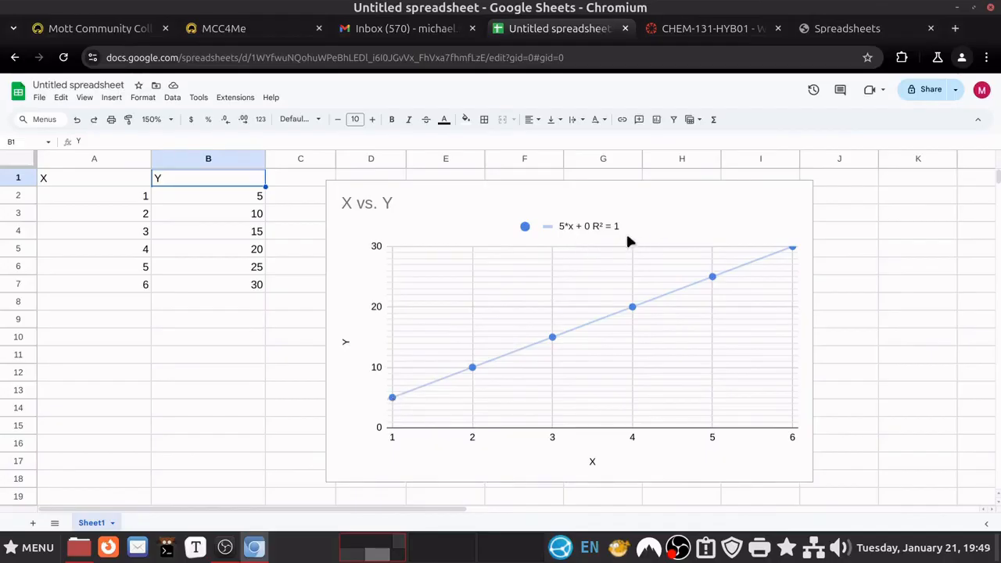
Change the Y values to 8 in B2, 17 in B4 and 23 in B6
left_click(186, 195)
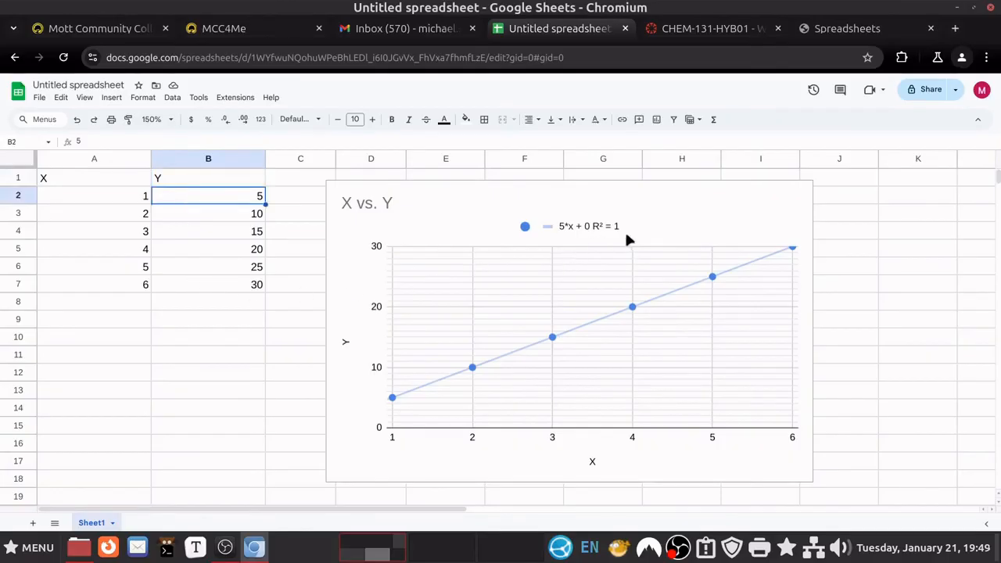
double_click(245, 193)
double_click(245, 193)
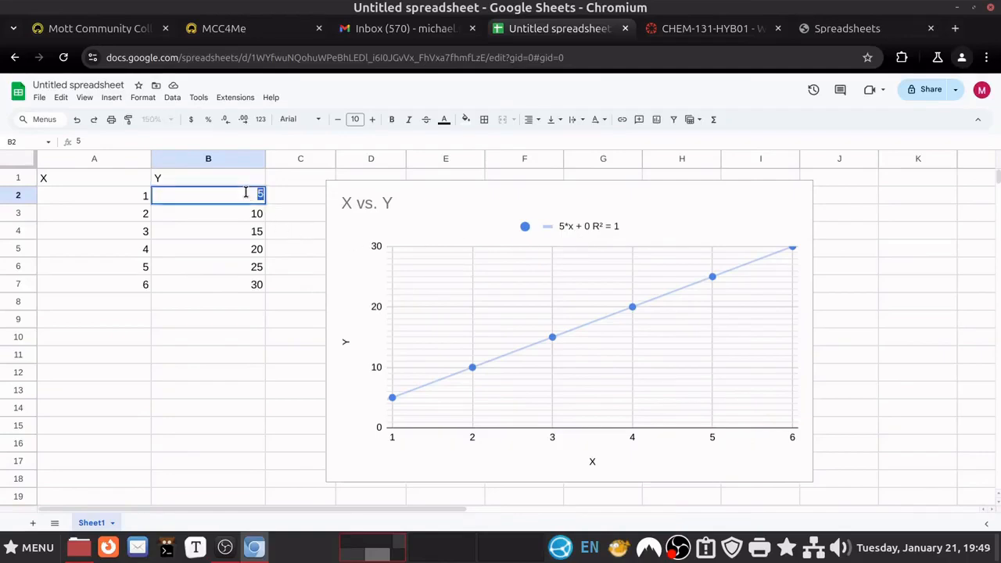
type("8")
key("Return")
key("Down")
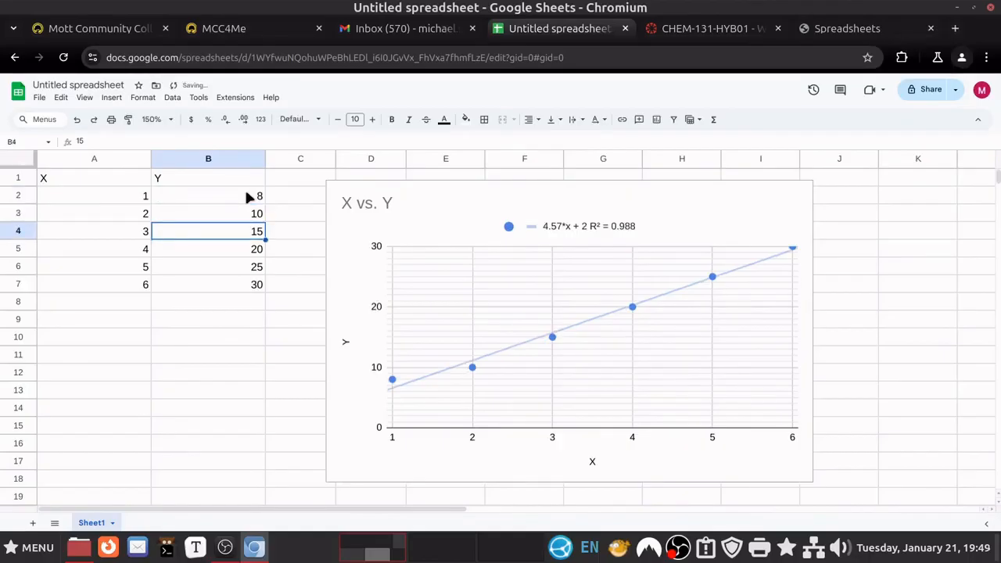
type("17")
key("Return")
key("Down")
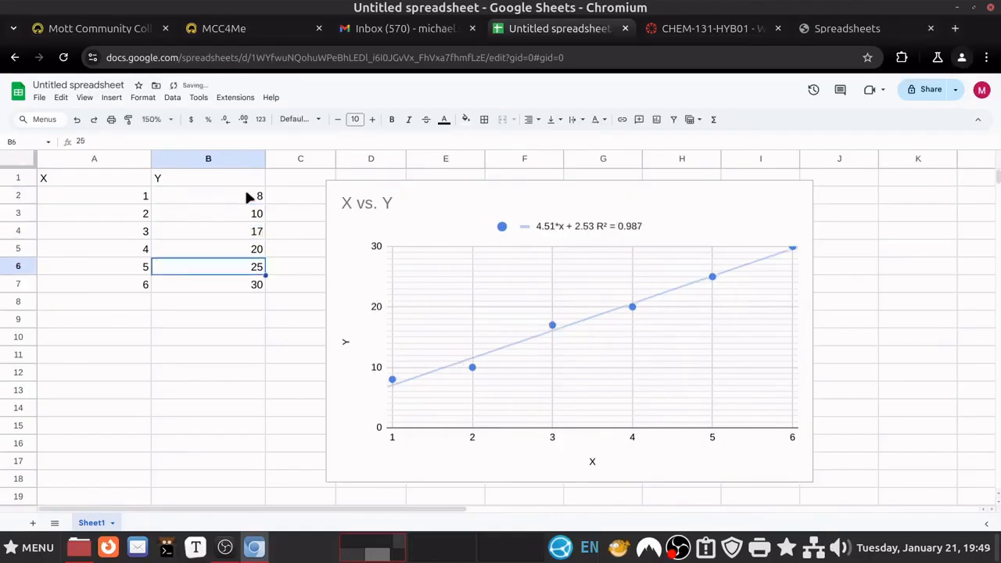
type("23")
key("Return")
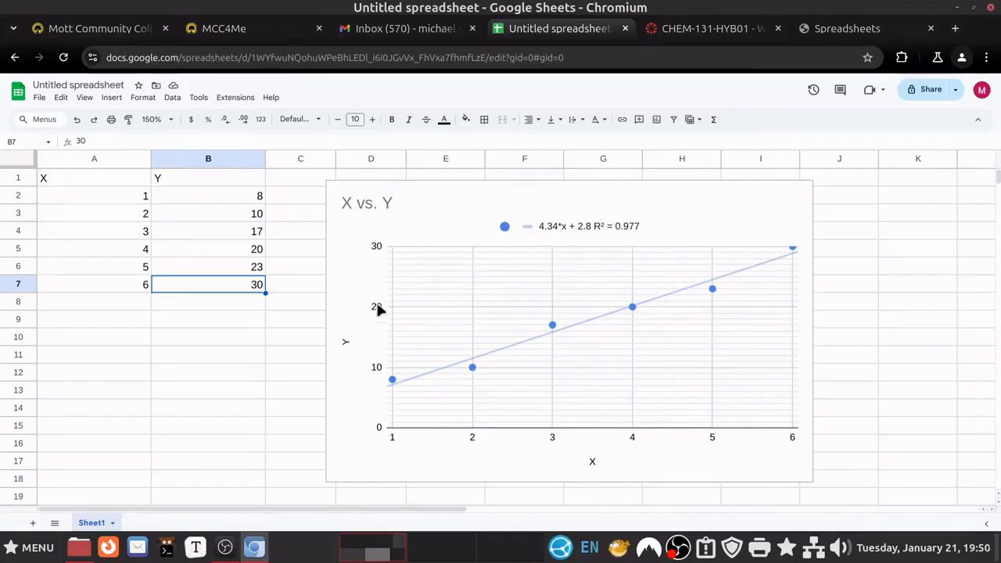
Move the chart away from the data so that its edge starts at column F near row 1
left_click(874, 267)
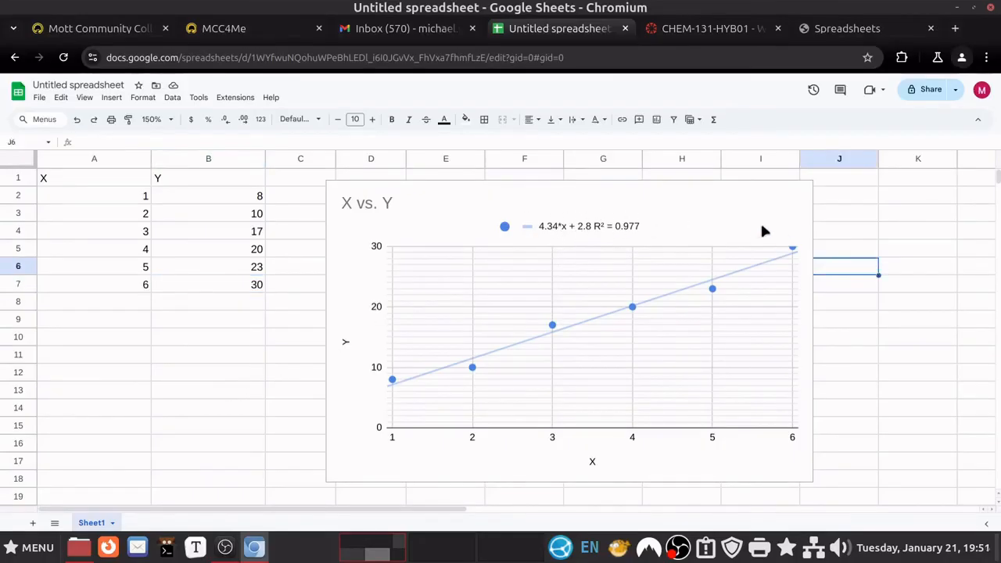
left_click(773, 224)
left_click_drag(734, 224, 896, 203)
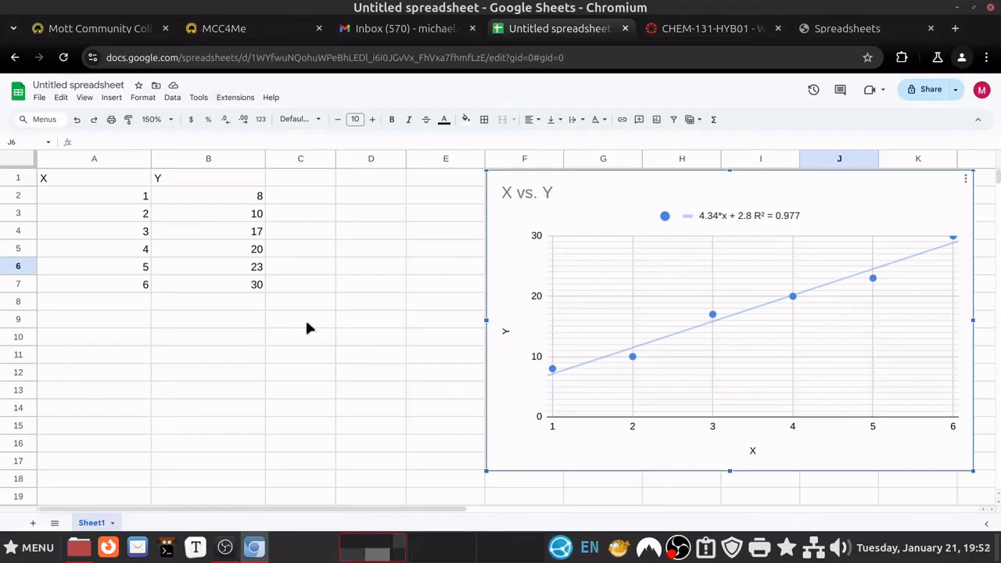
Enter the label "Slope =" in cell A8 below the X data
left_click(134, 305)
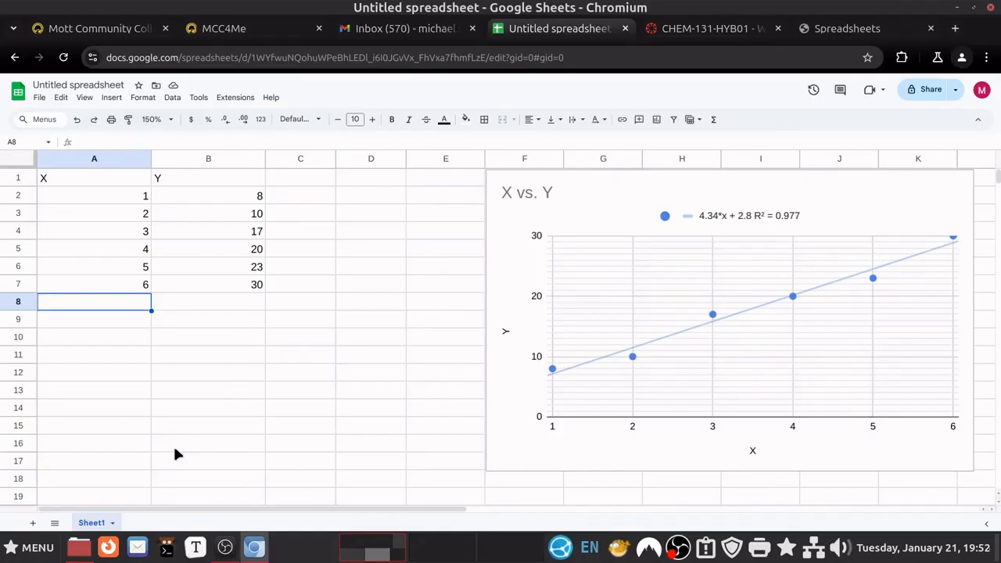
type("Sl")
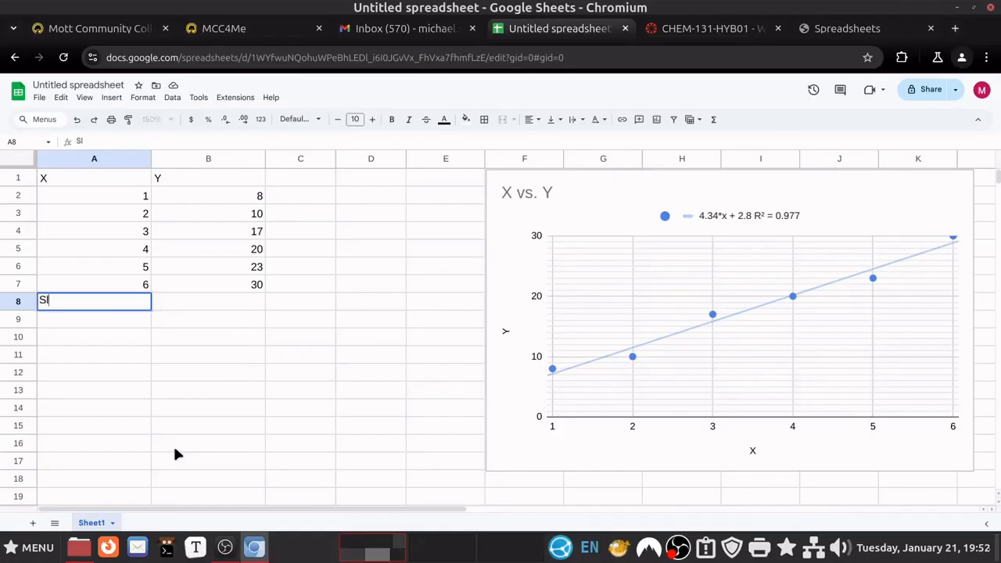
type("ope =")
key("Return")
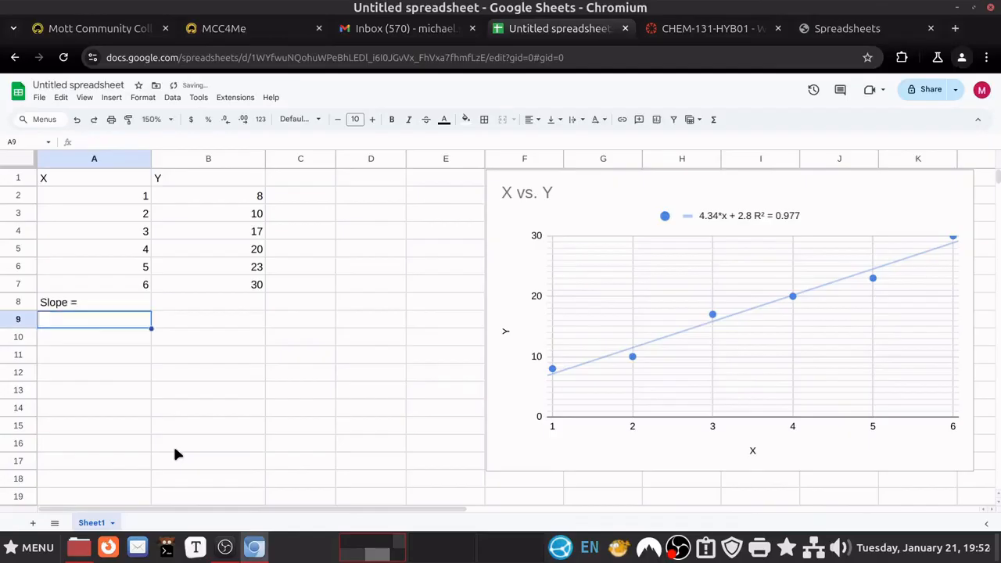
Enter the label "Intercept =" in cell A9, correcting its spelling
key("Right")
key("Up")
key("Left")
key("Down")
key("Return")
type("In")
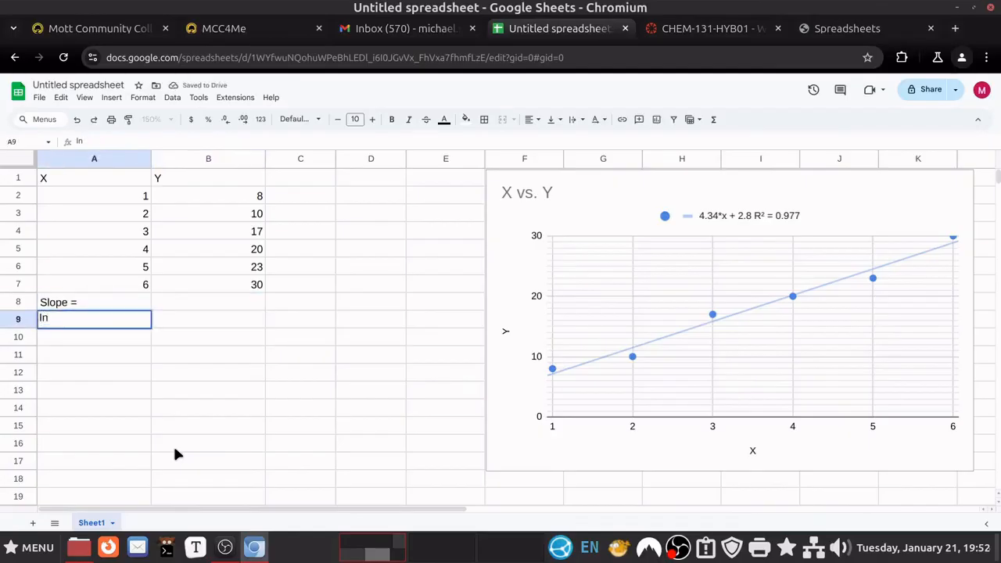
type("ercept =")
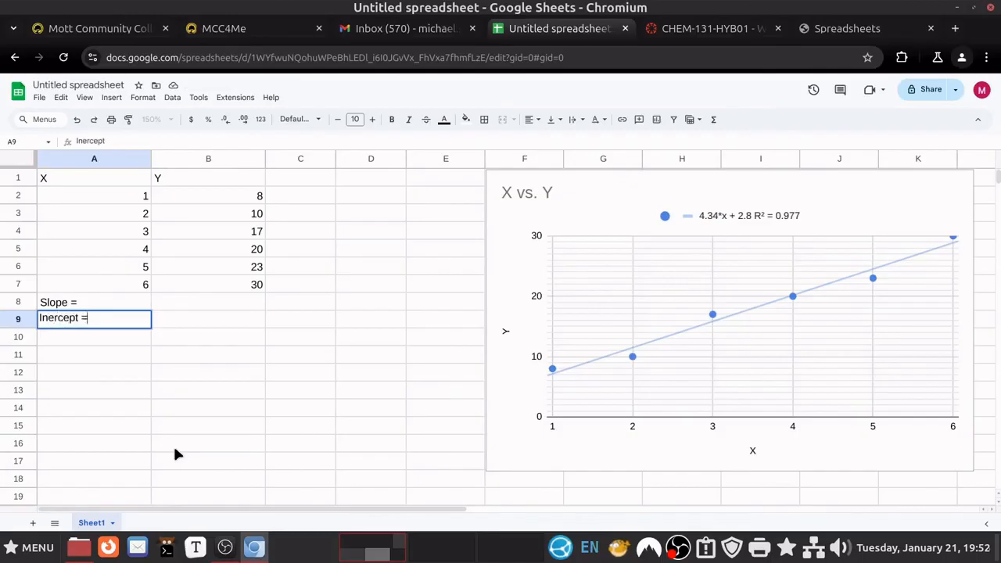
key("Return")
key("Right")
key("Up")
key("Left")
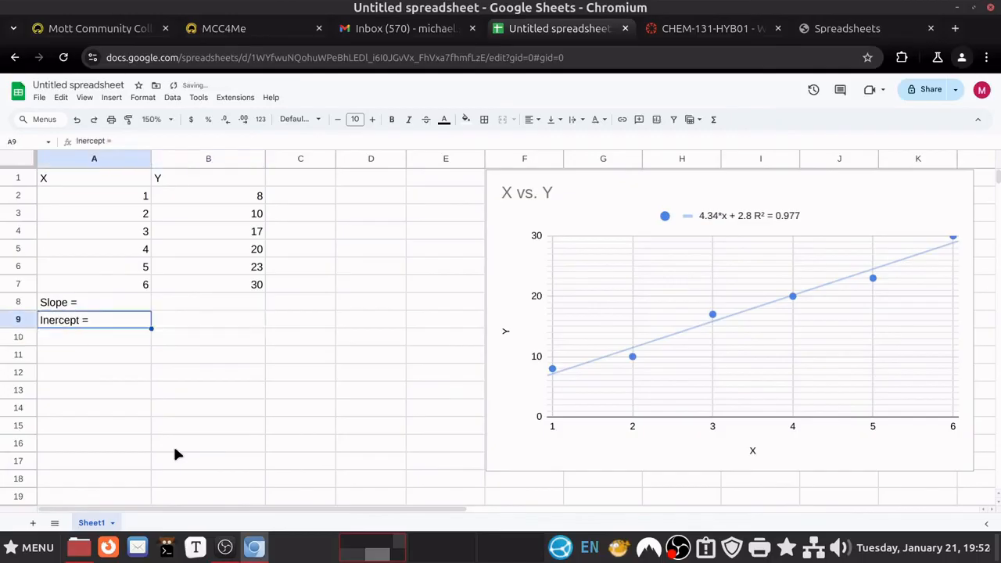
type("Interce")
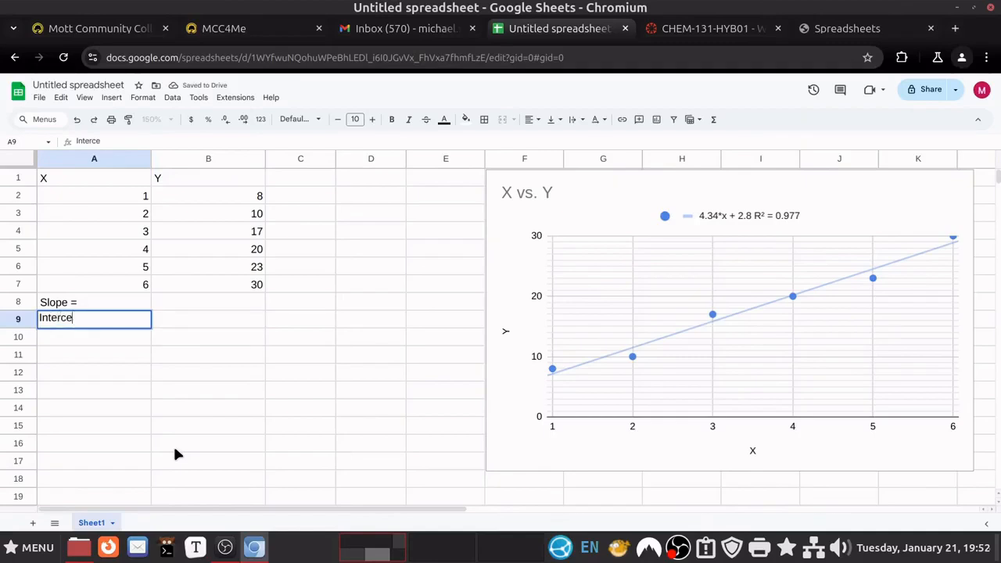
type("pt =")
key("Return")
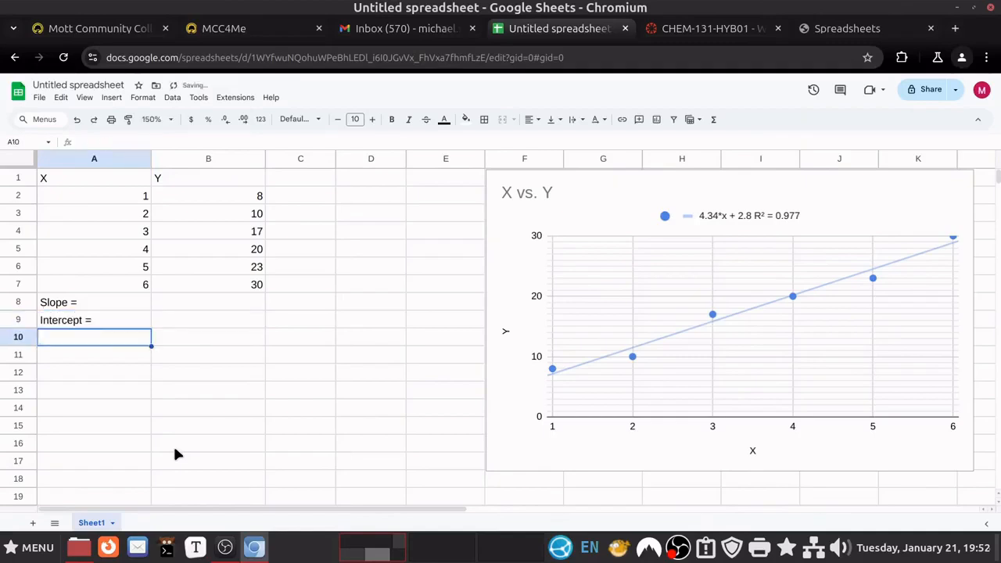
Enter the label "RSQ =" in cell A10 under the intercept label
key("Right")
key("Left")
type("RSQ =")
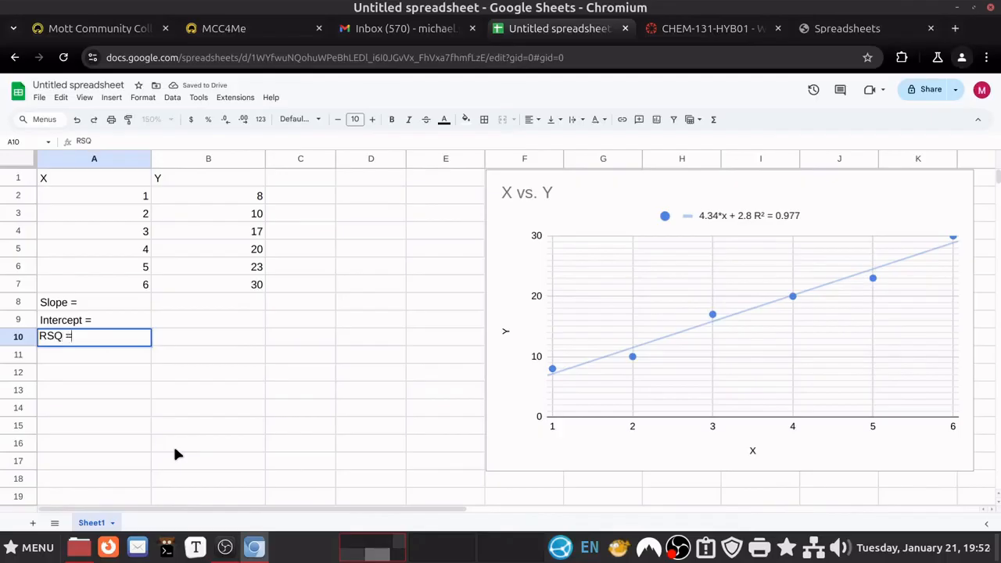
key("Return")
Calculate the slope in B8 with =slope(B2:B7,A2:A7), using the Y values first and the X values second
key("Right")
key("Up")
key("Up")
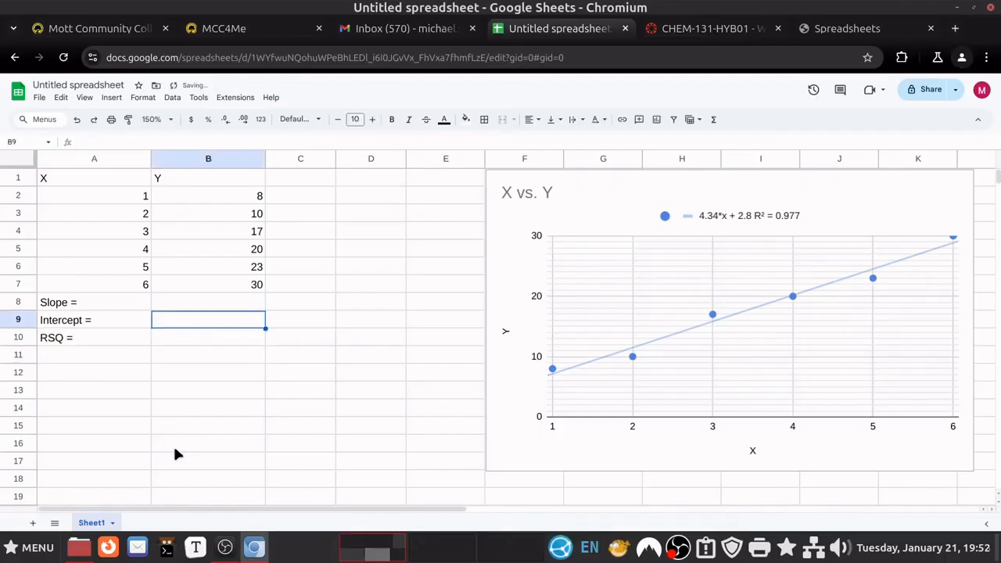
key("Up")
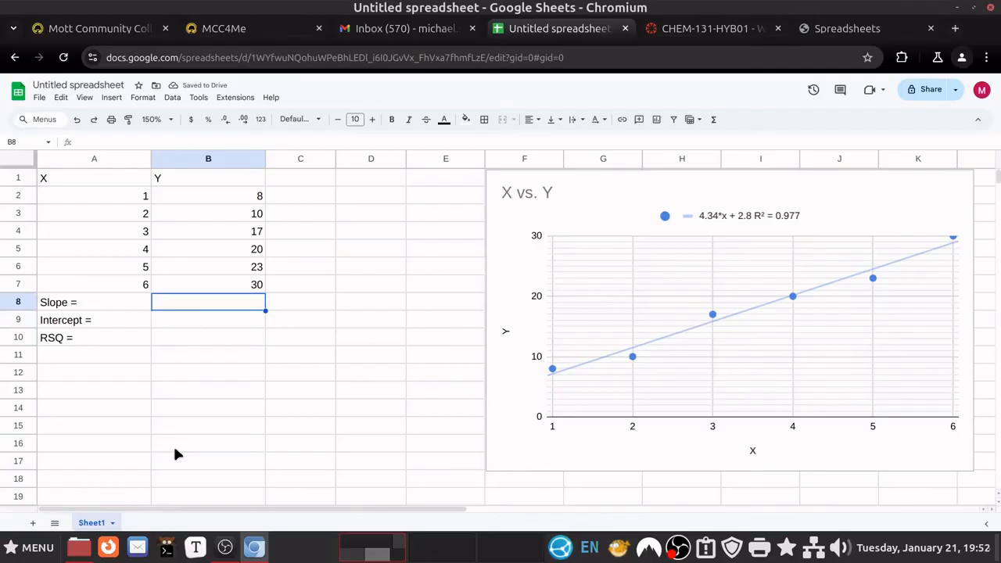
type("=slope")
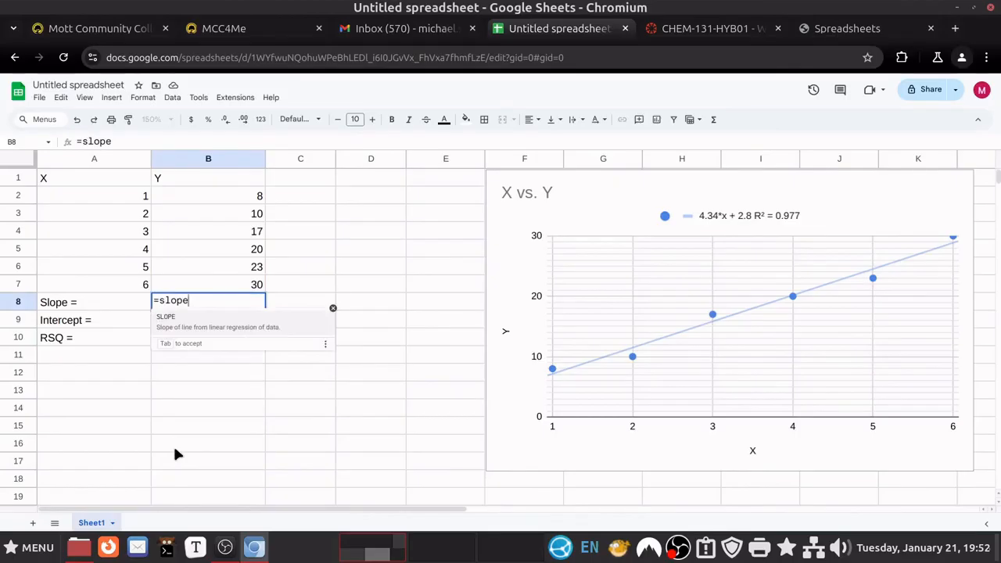
type("(")
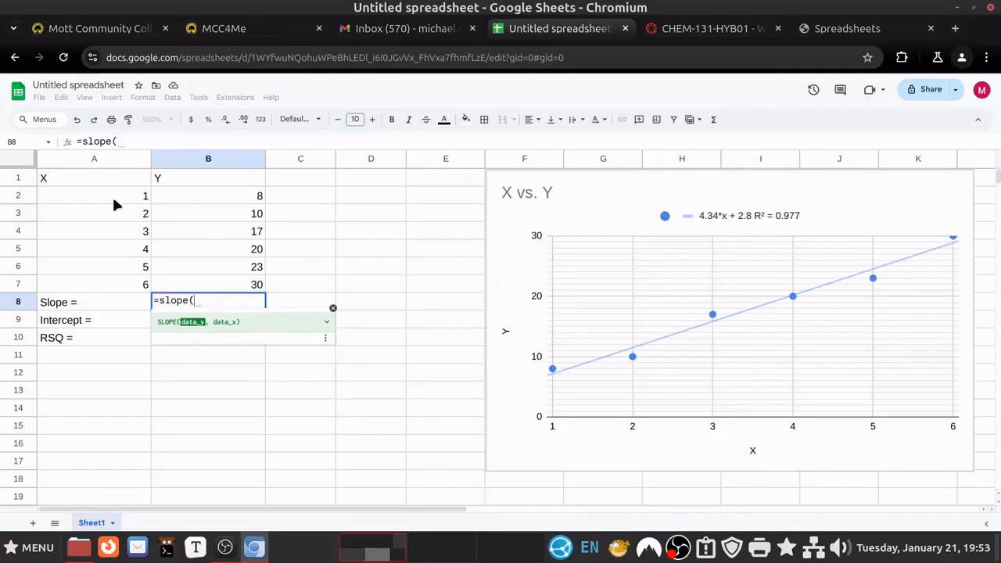
left_click_drag(183, 201, 186, 283)
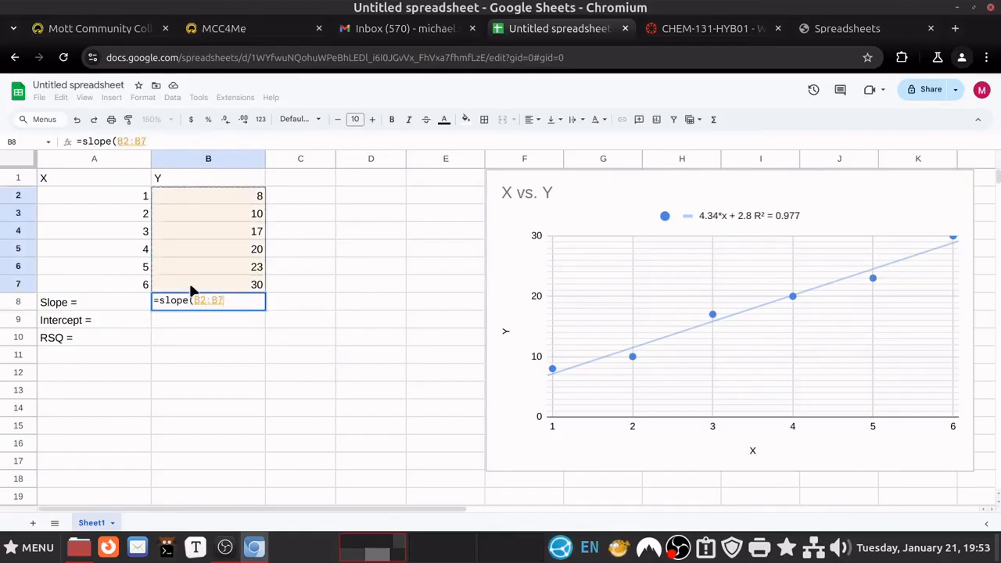
type(",")
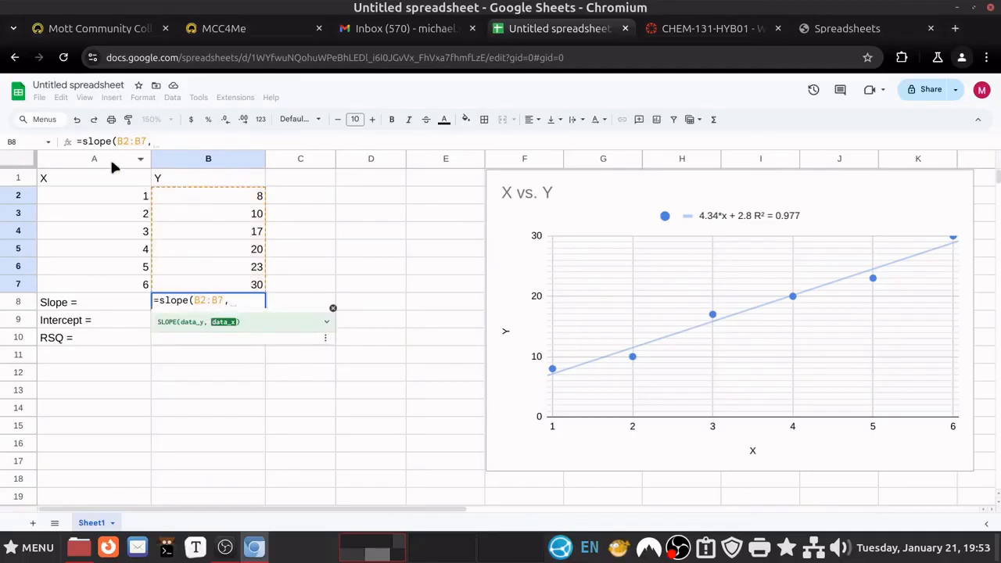
left_click_drag(104, 205, 114, 290)
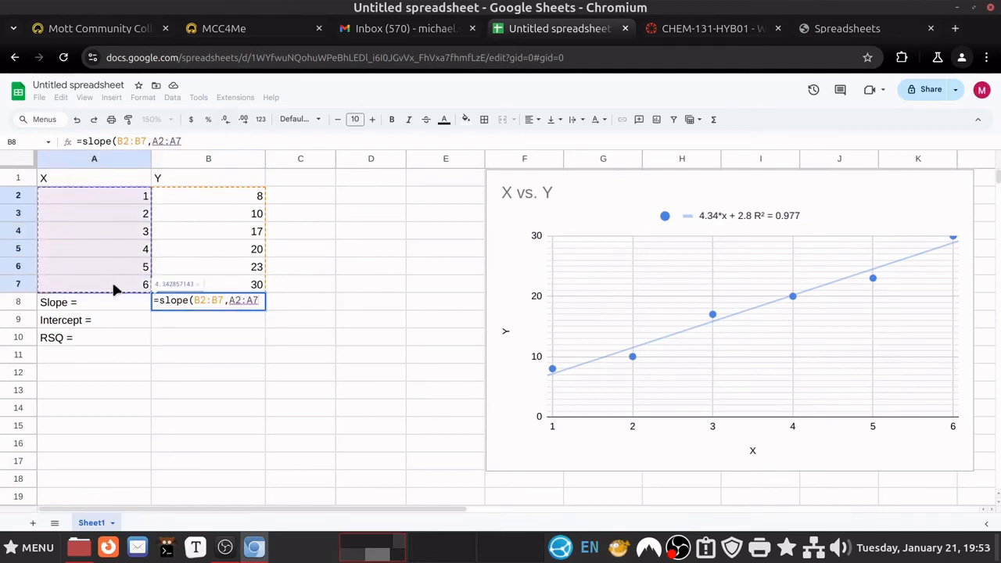
type(")")
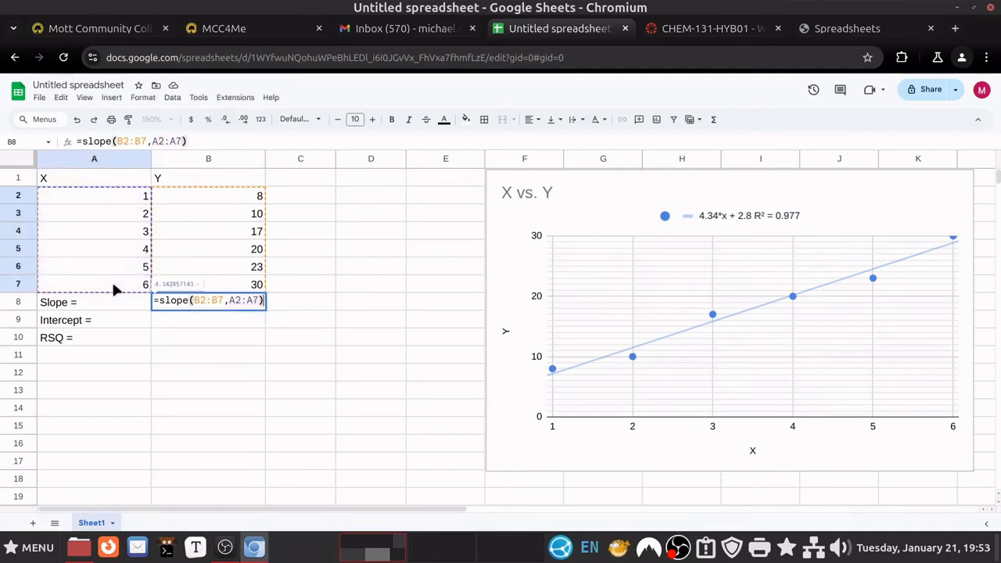
key("Return")
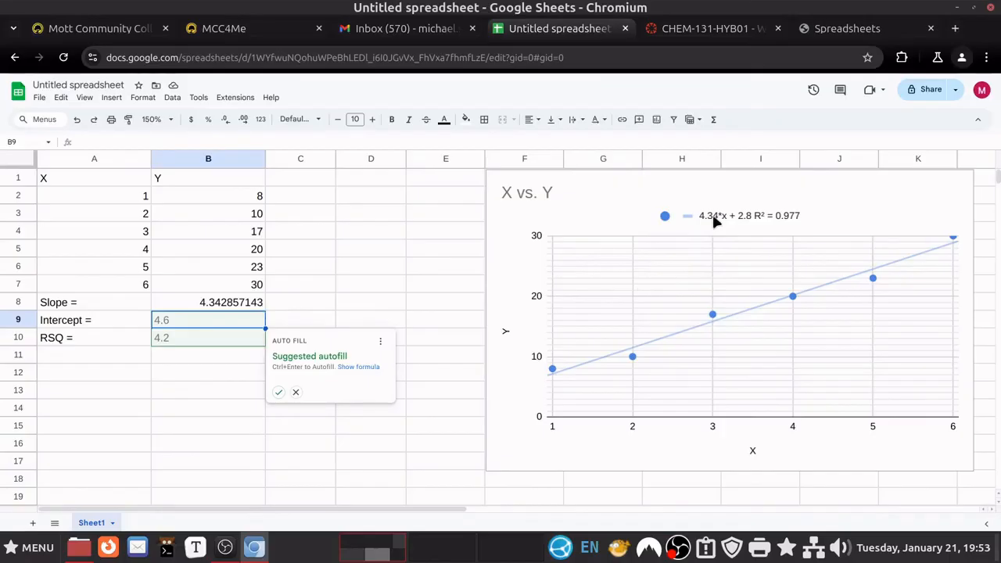
Remove the X range from the slope formula in B8 and reselect A2:A7 in its place
left_click(223, 306)
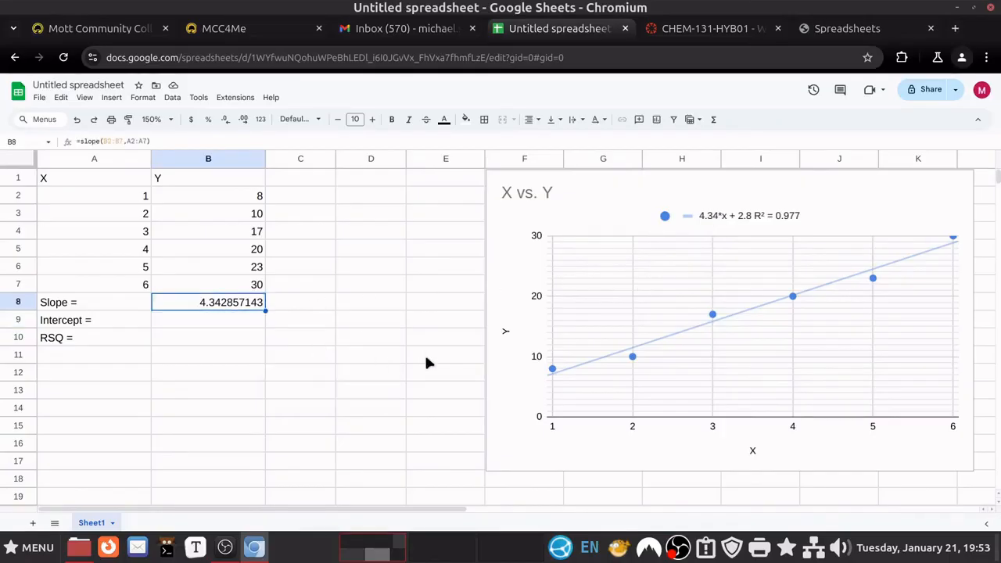
double_click(241, 311)
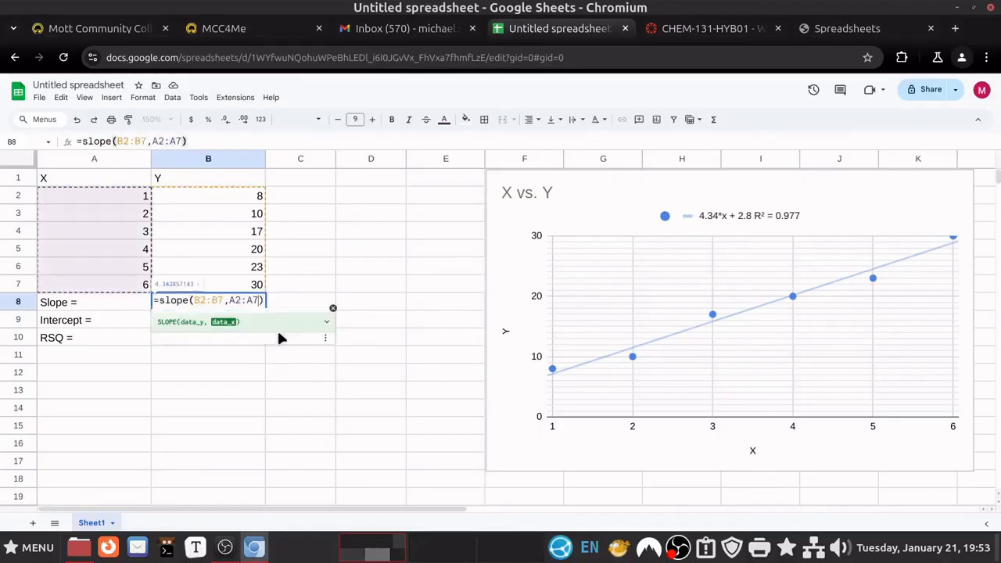
key("BackSpace")
key("BackSpace")
key("BackSpace")
key("BackSpace")
key("BackSpace")
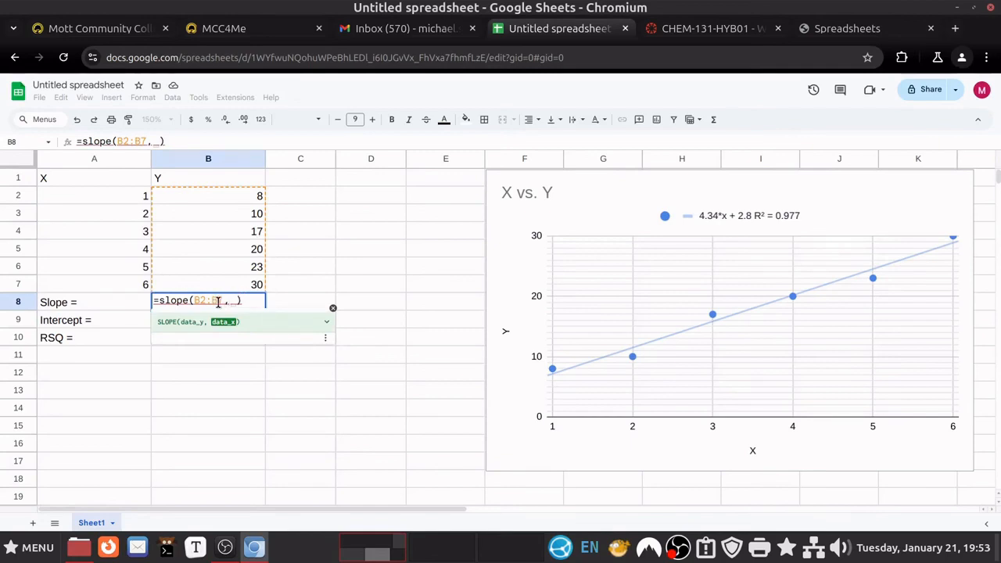
left_click_drag(145, 291, 142, 200)
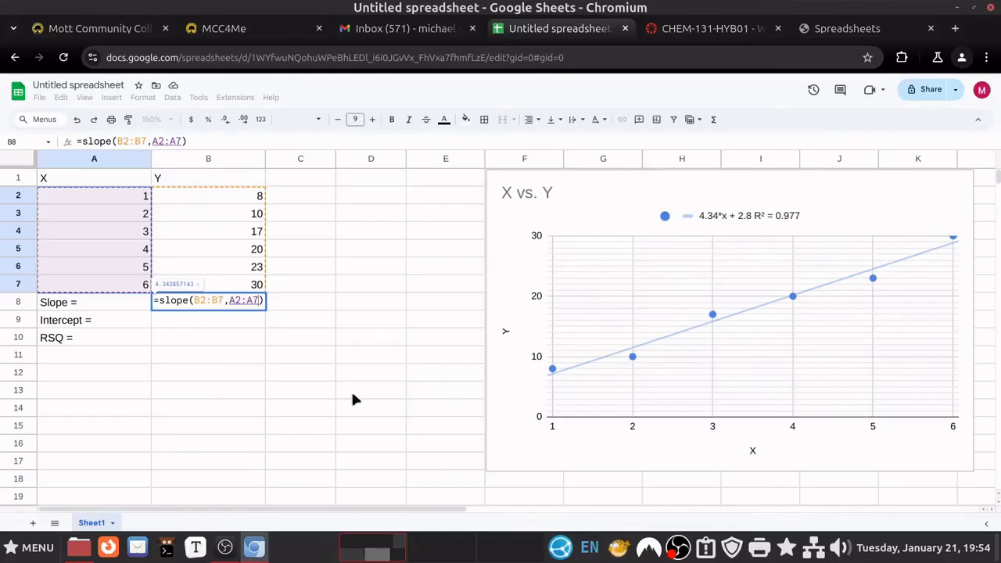
Clear the second argument of B8's slope formula again, pick the X values A2:A7 for it, and commit =slope(B2:B7,A2:A7)
key("BackSpace")
key("BackSpace")
key("BackSpace")
key("BackSpace")
key("BackSpace")
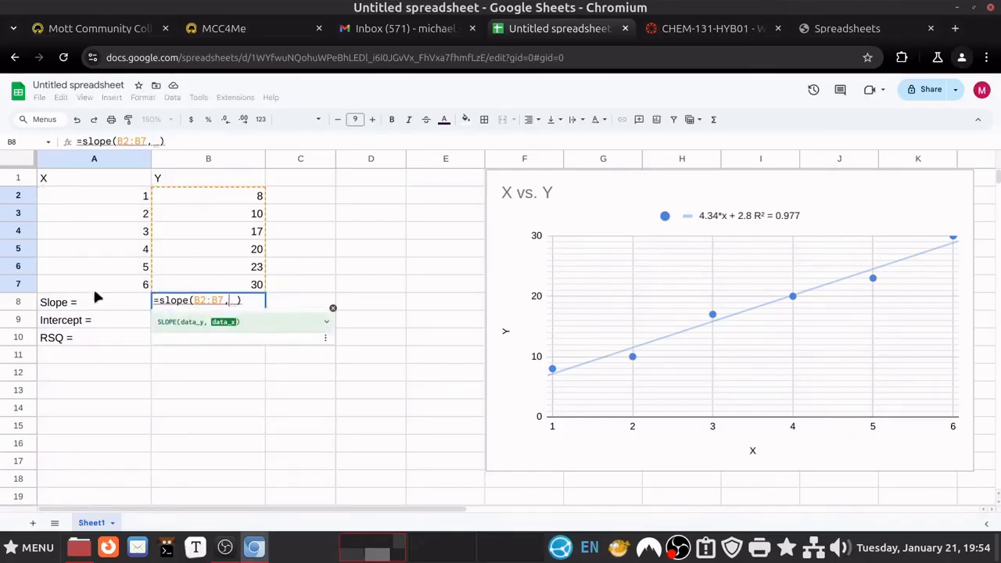
left_click_drag(101, 286, 103, 196)
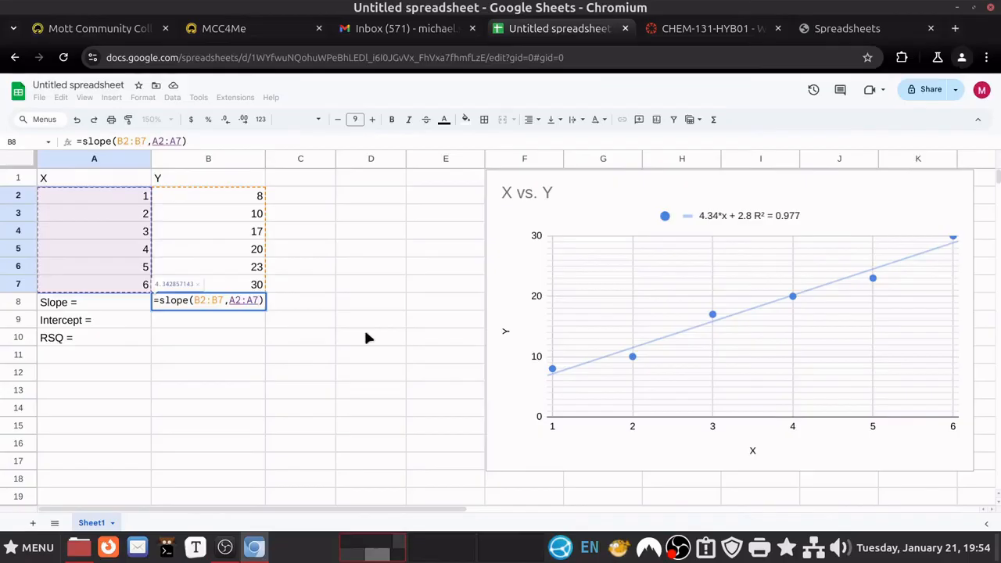
type(")")
key("BackSpace")
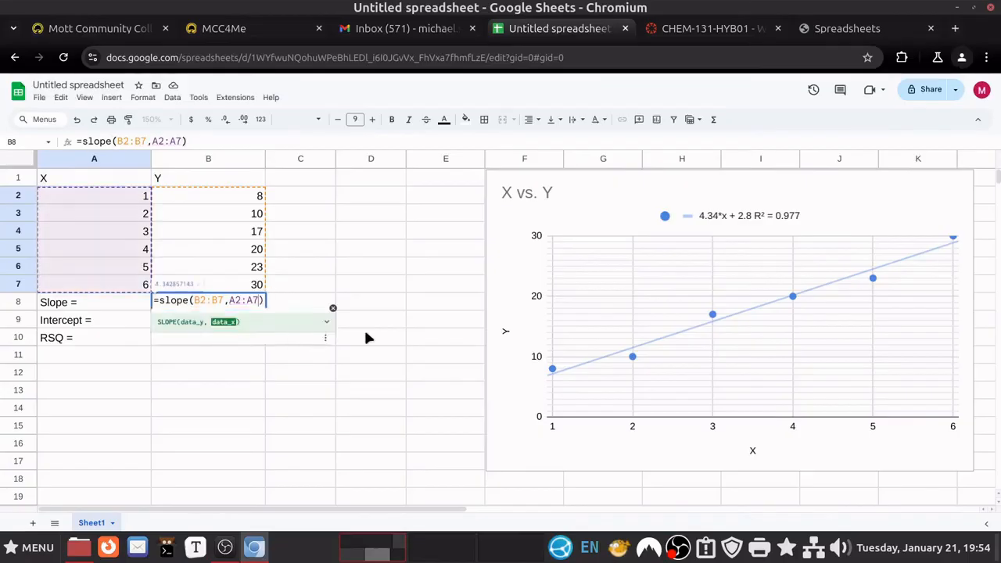
key("Right")
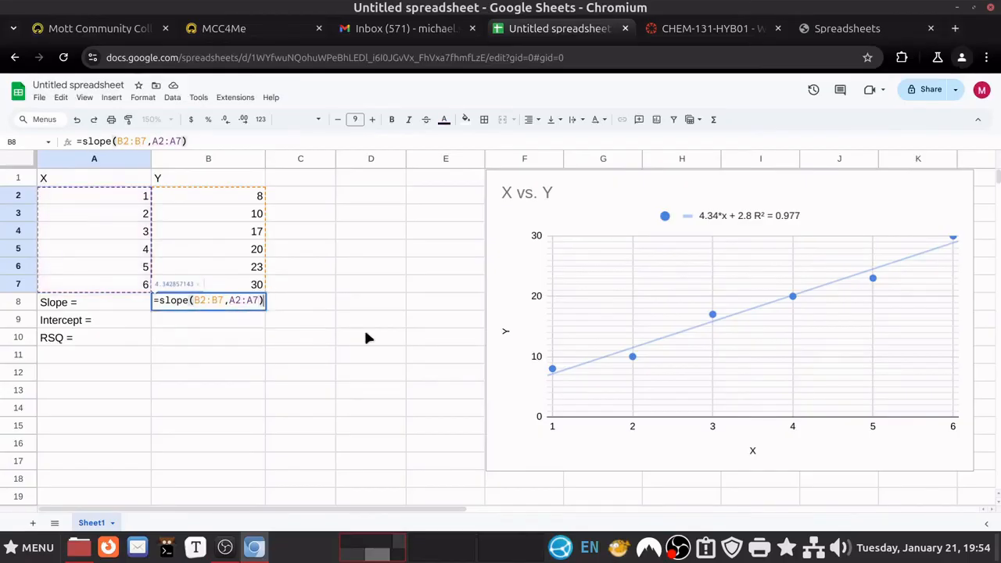
key("Return")
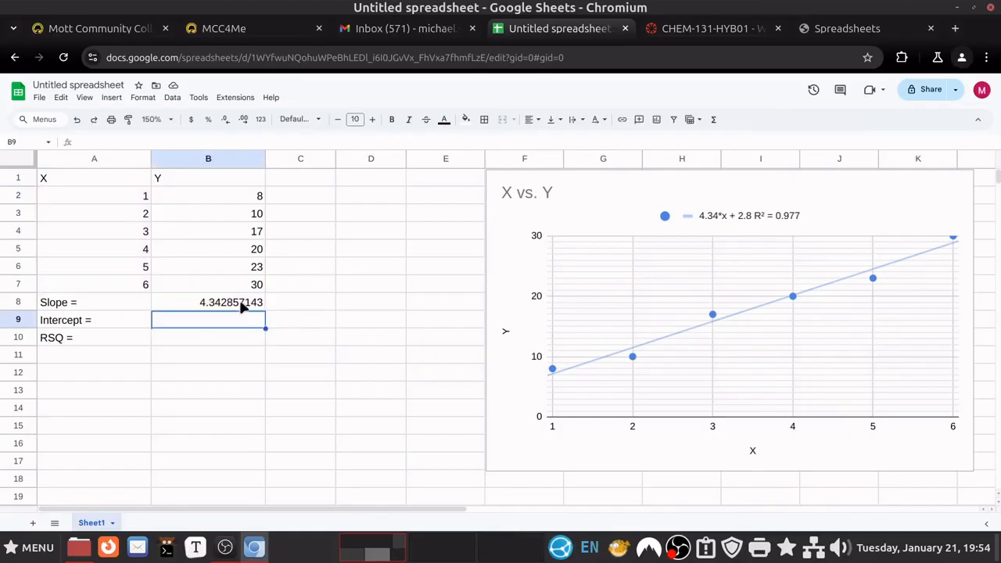
Calculate the intercept in B9 with =intercept(B2:B7,A2:A7), using the Y values first and the X values second
double_click(236, 322)
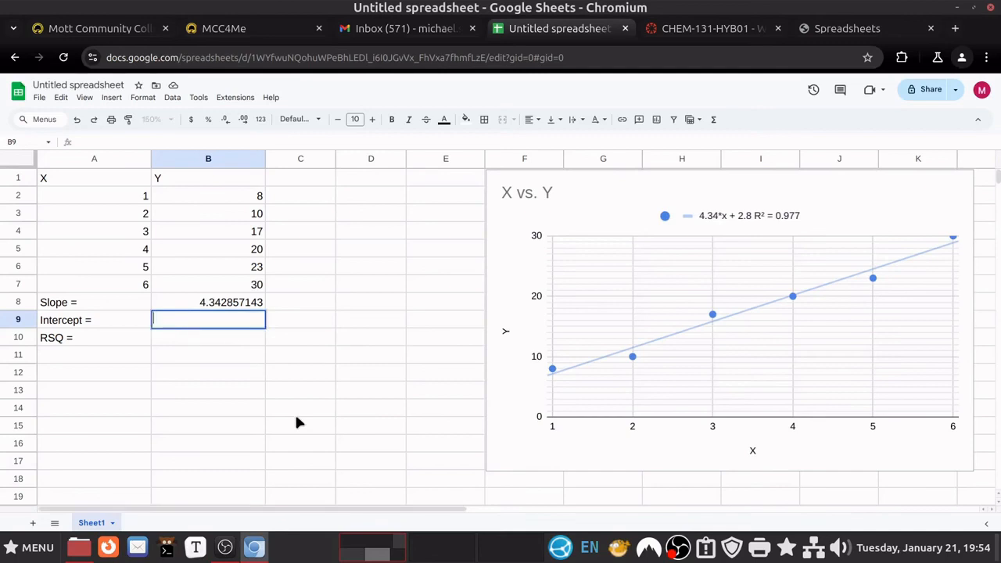
type("=")
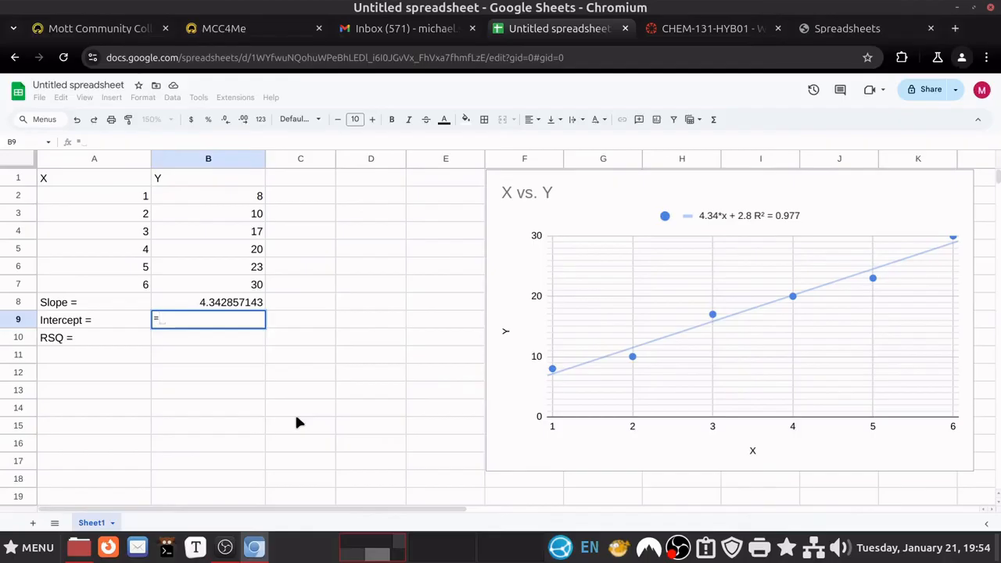
type("intercept(")
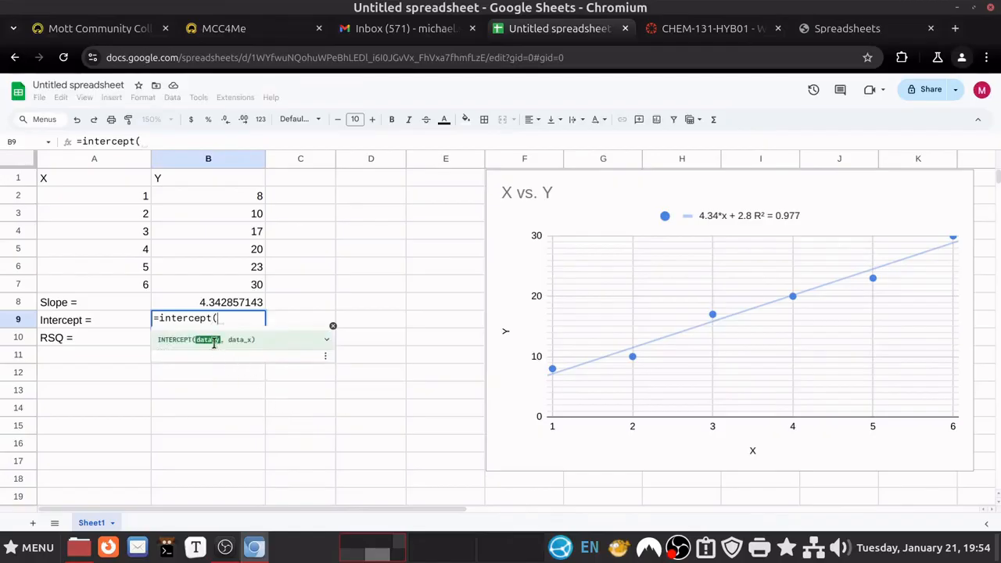
left_click_drag(225, 196, 234, 279)
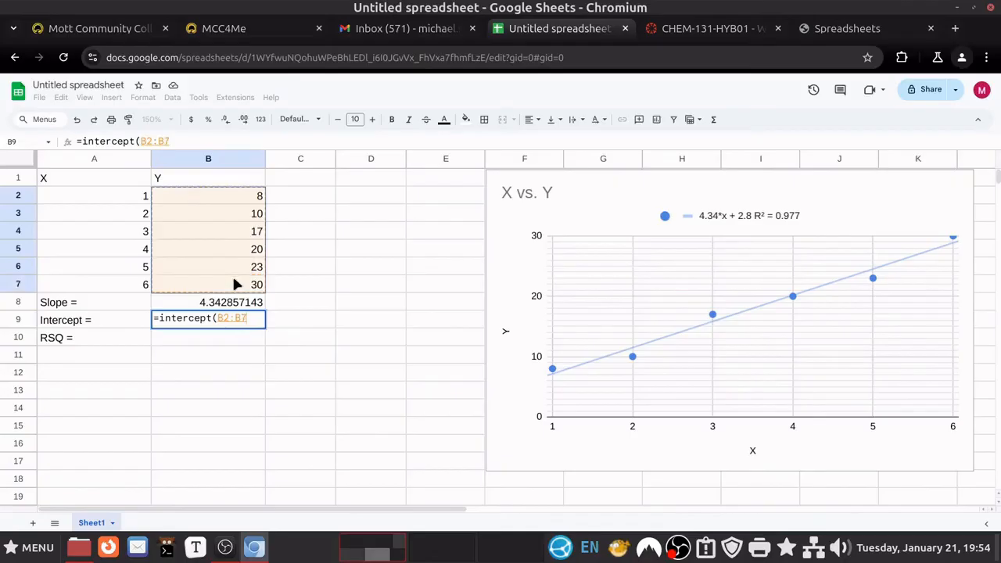
type(",")
left_click_drag(123, 195, 122, 287)
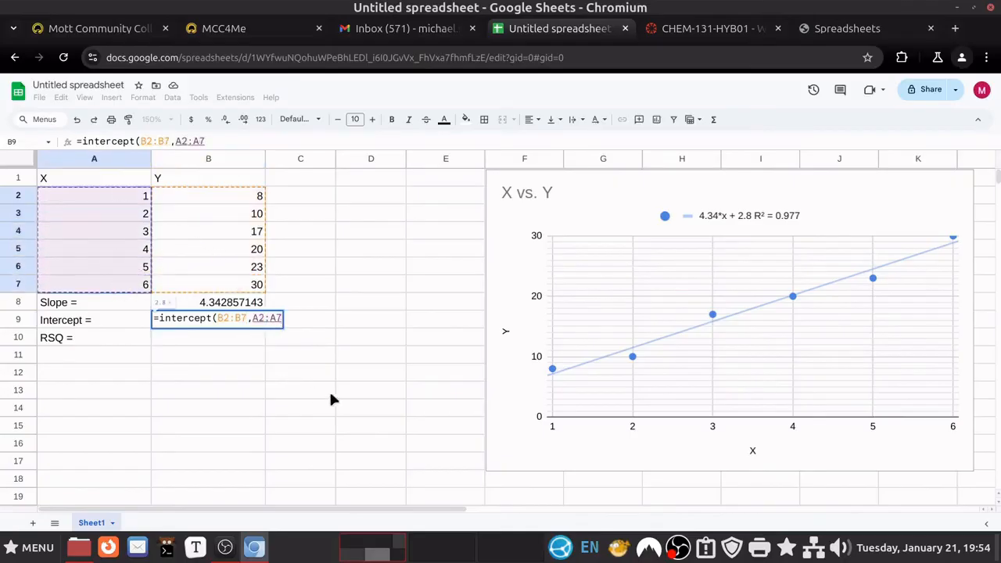
type(")")
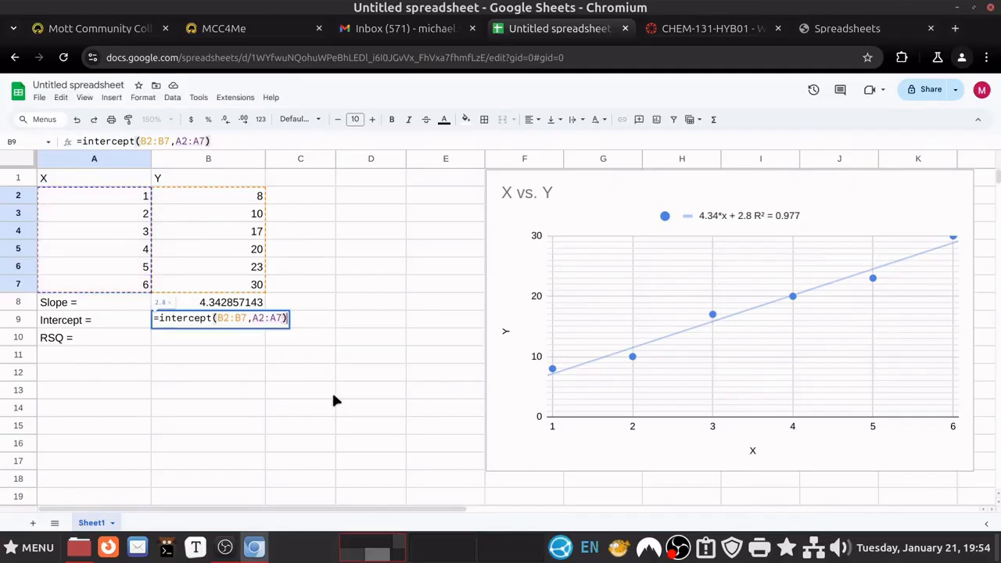
key("Return")
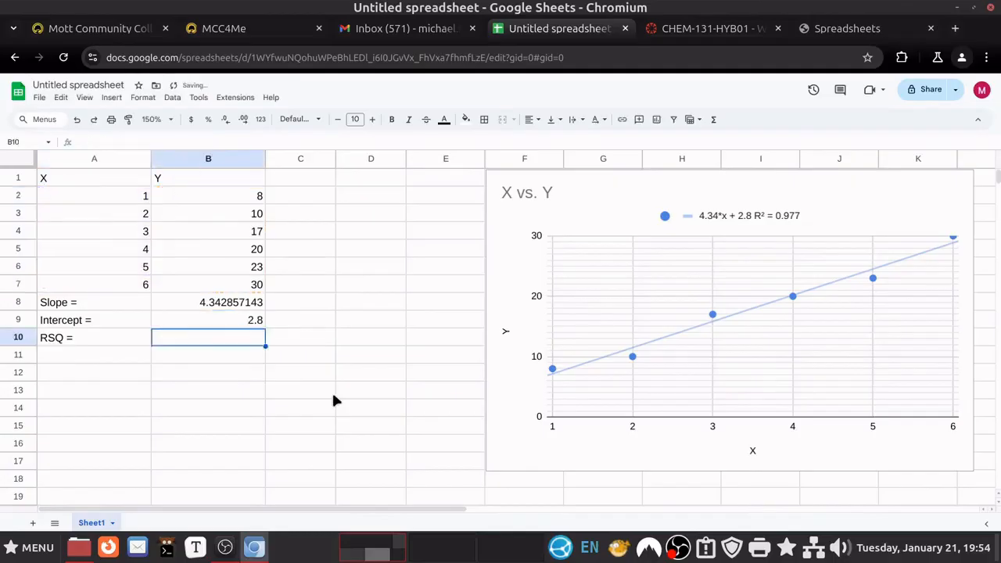
Calculate the R-squared value in B10 with =rsq(B2:B7,A2:A7)
type("=")
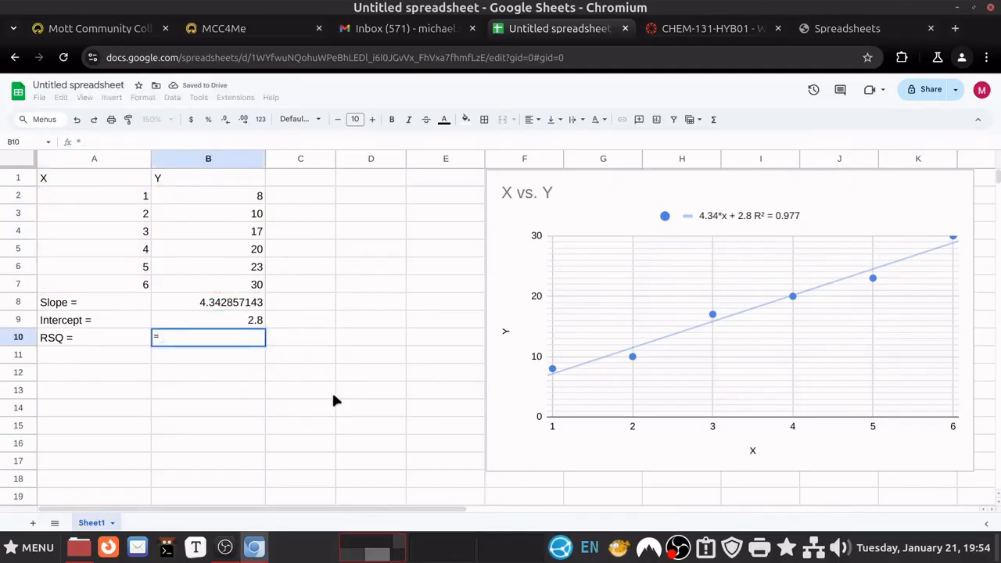
type("rsq")
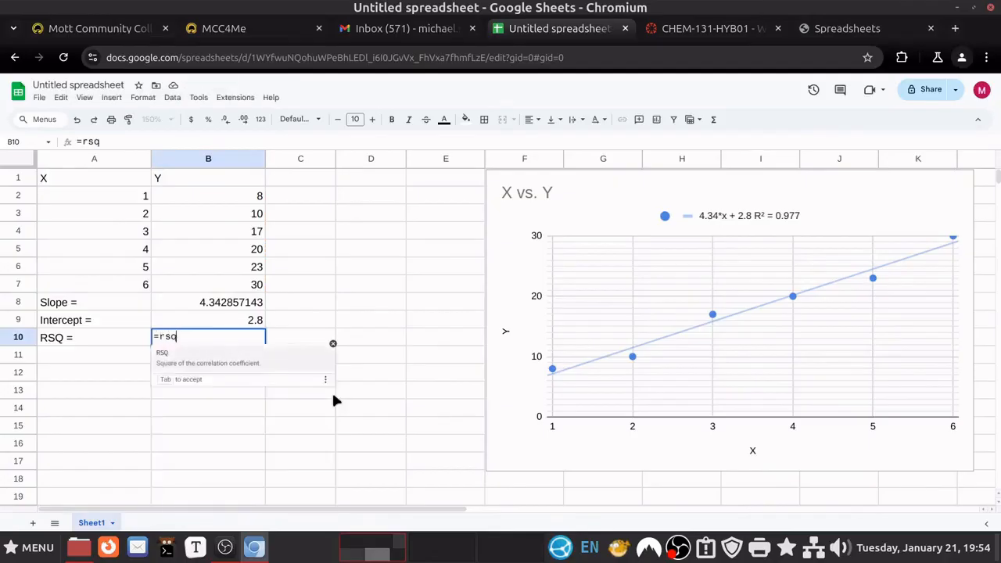
type("(")
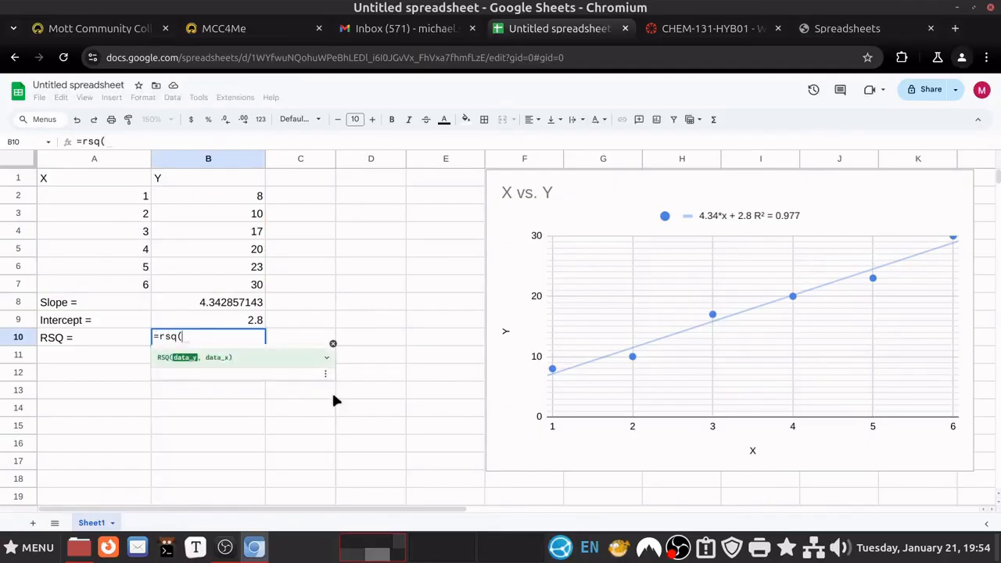
left_click_drag(248, 196, 244, 289)
type(",")
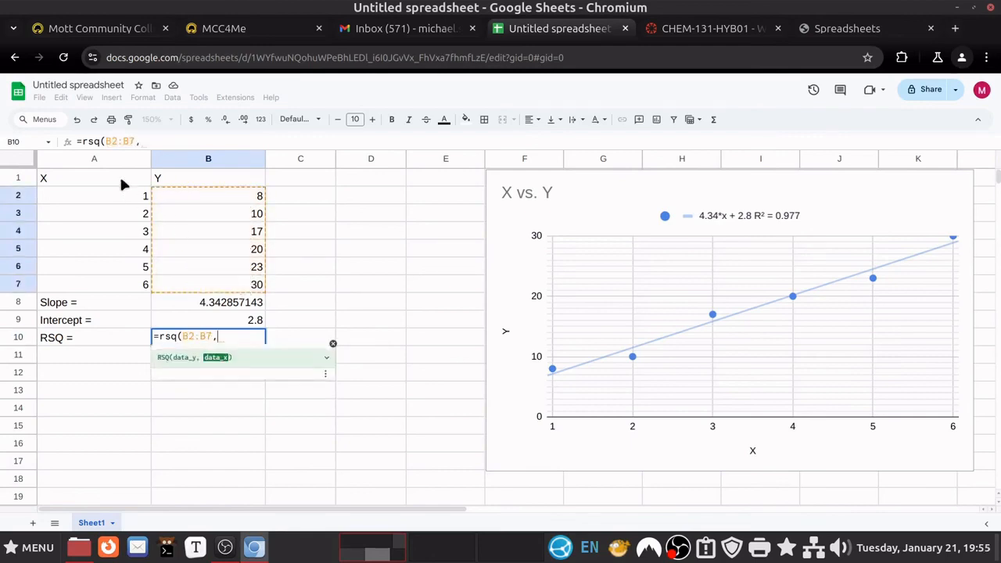
left_click(121, 202)
left_click_drag(121, 201, 122, 292)
key("Return")
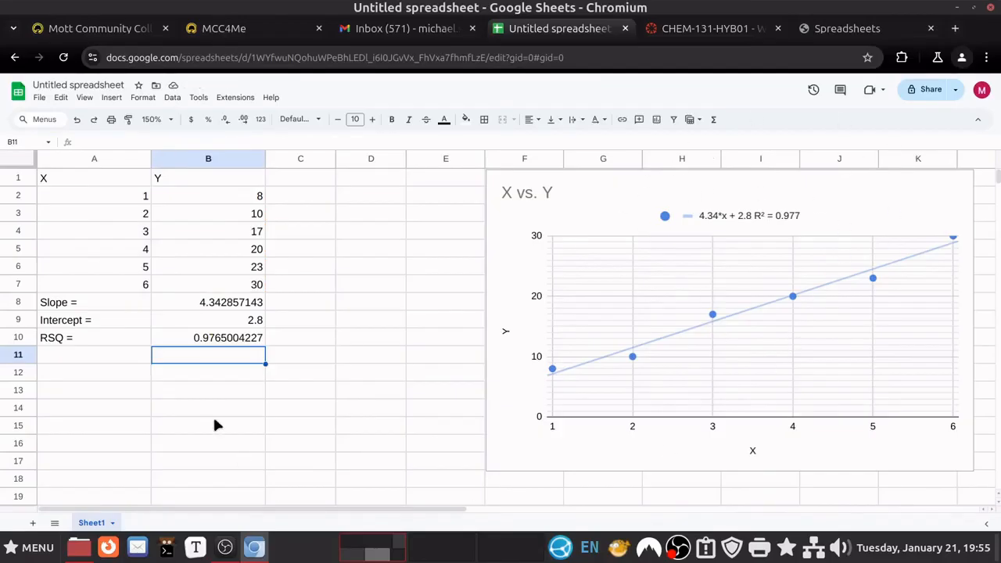
Display the cell formulas instead of their values and widen column B until the intercept formula fits
key("ctrl+grave")
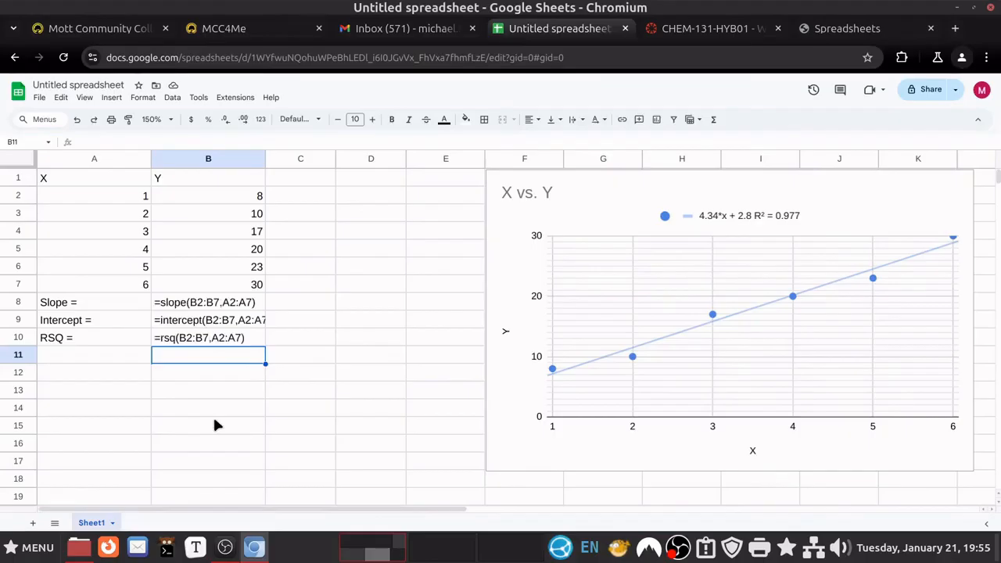
left_click_drag(265, 158, 401, 164)
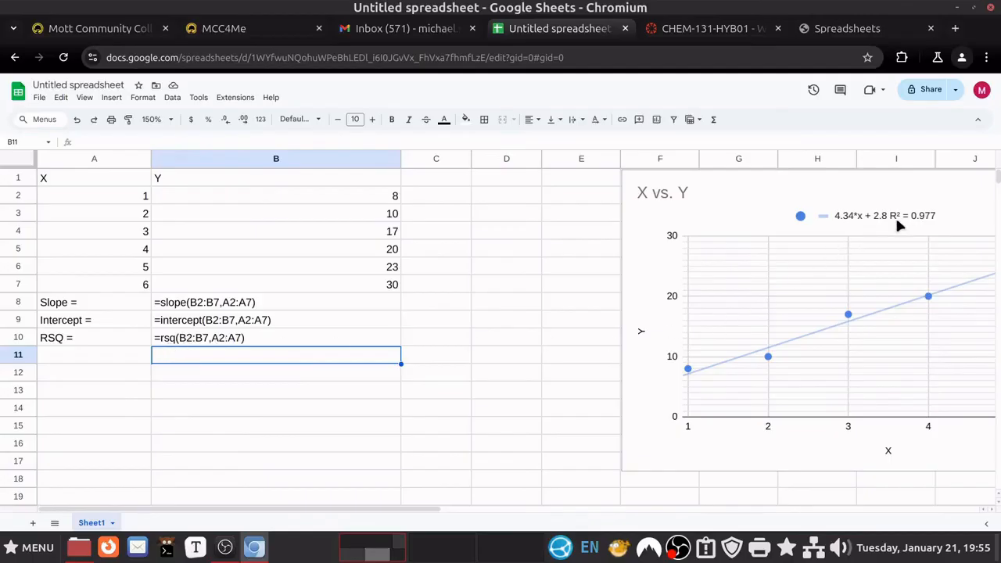
left_click(375, 430)
Return the sheet to displaying calculated values and narrow column B to suit the numbers
key("ctrl+grave")
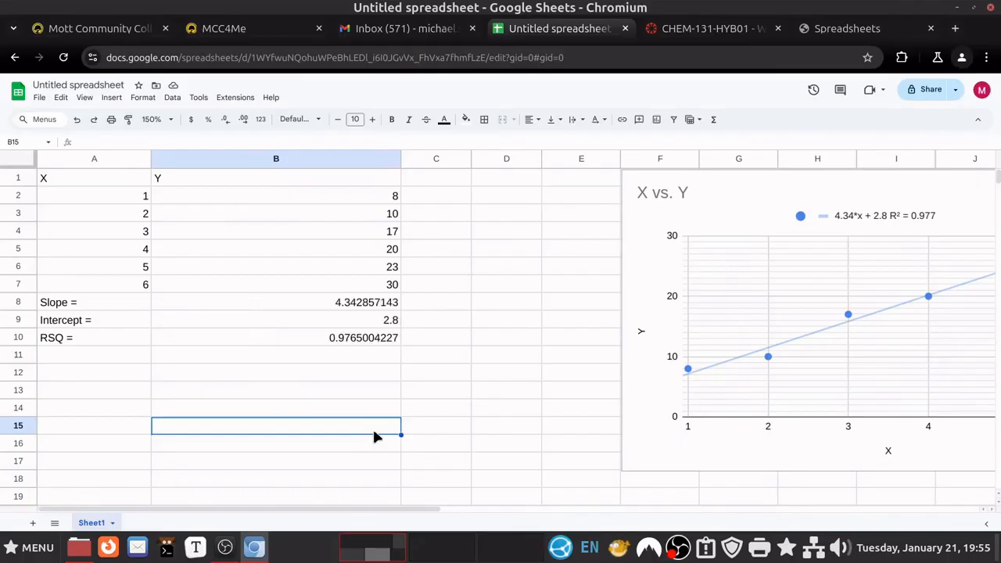
left_click_drag(400, 159, 230, 159)
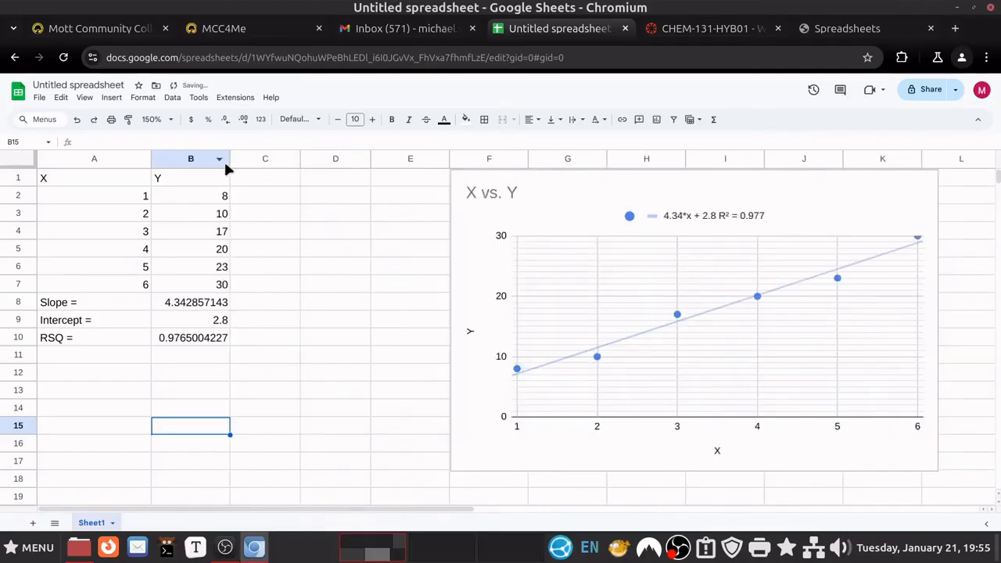
left_click_drag(229, 159, 255, 159)
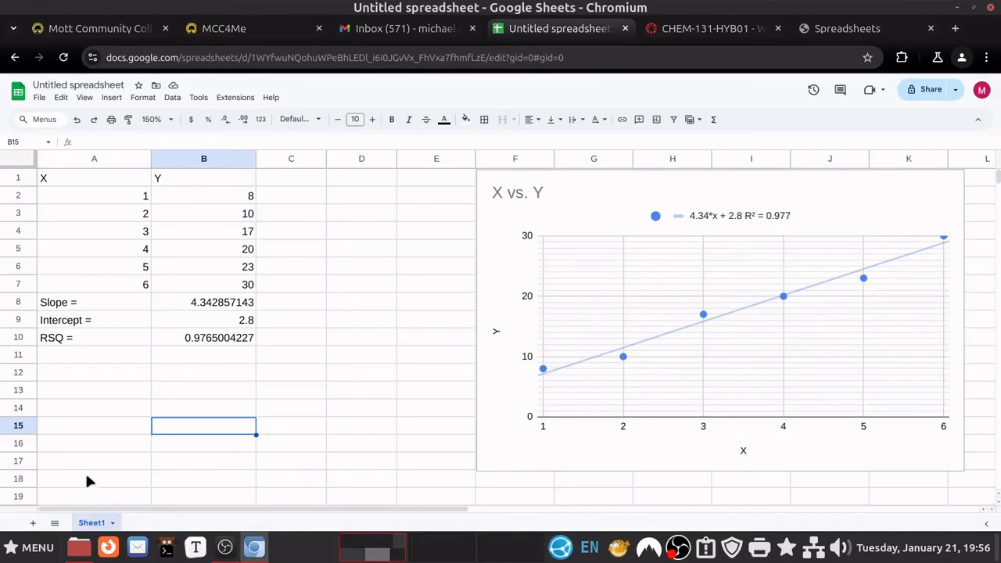
Enter the line equation y=m*x+b as text in cell A12
left_click(126, 365)
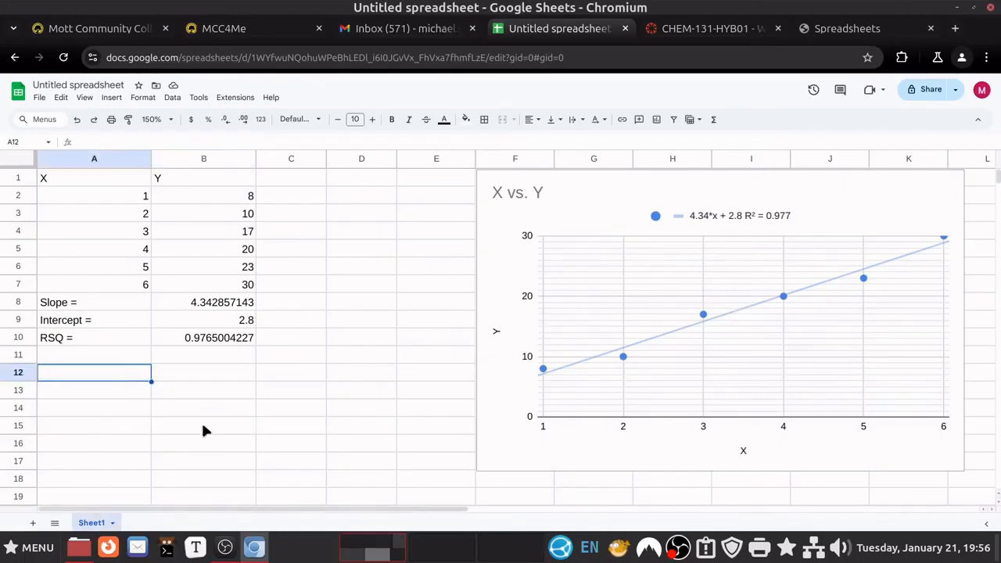
type("y")
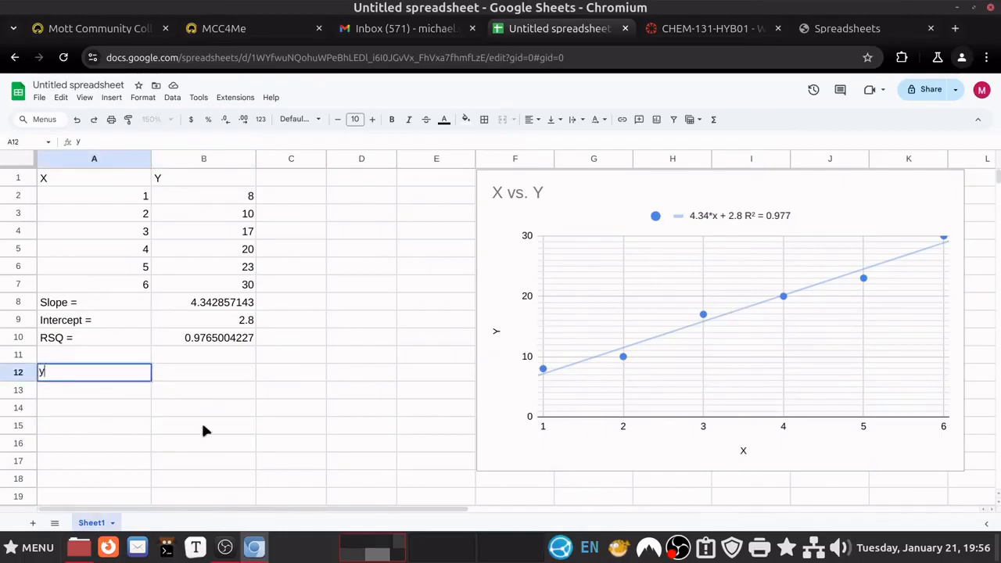
type("=m*x+")
key("Return")
key("Up")
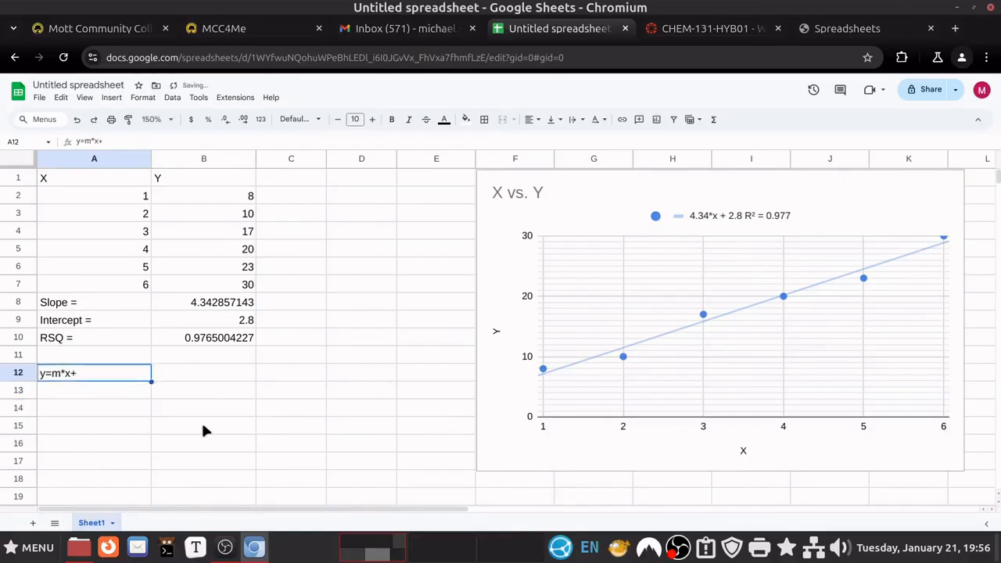
double_click(131, 369)
type("b")
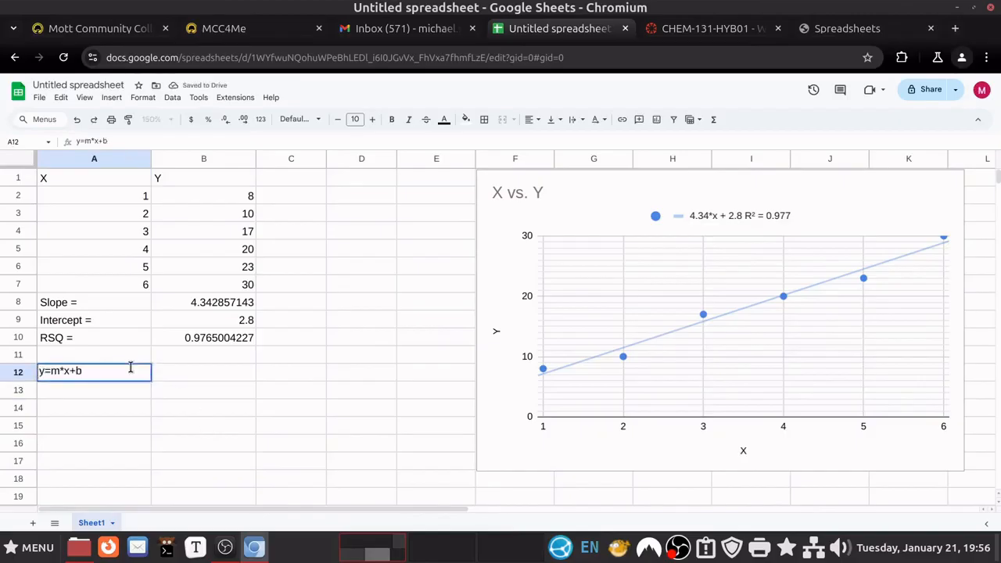
key("Return")
key("Up")
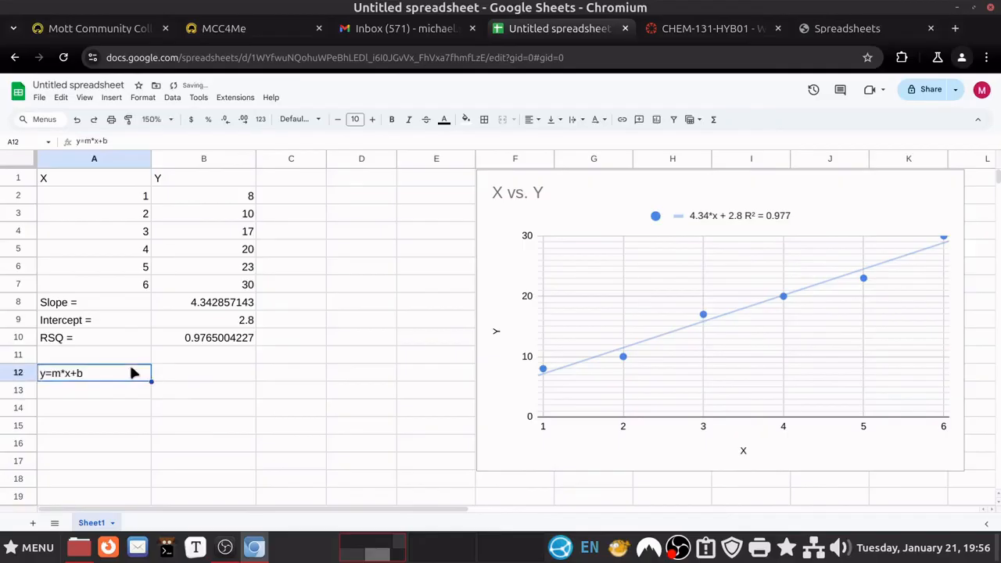
Enter the equation rearranged for x, x=(y-b)/m, as text in cell B12
left_click(187, 372)
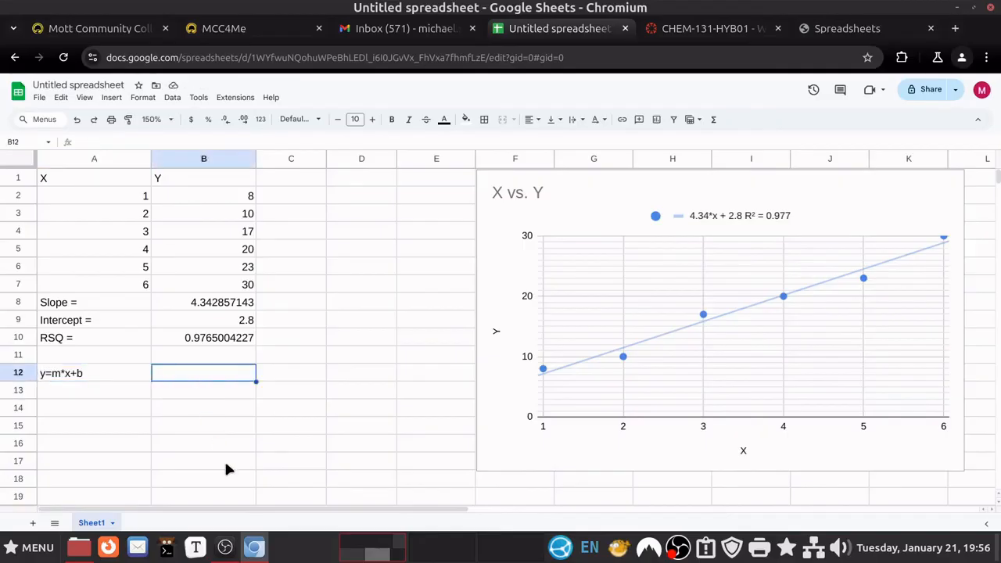
type("x=")
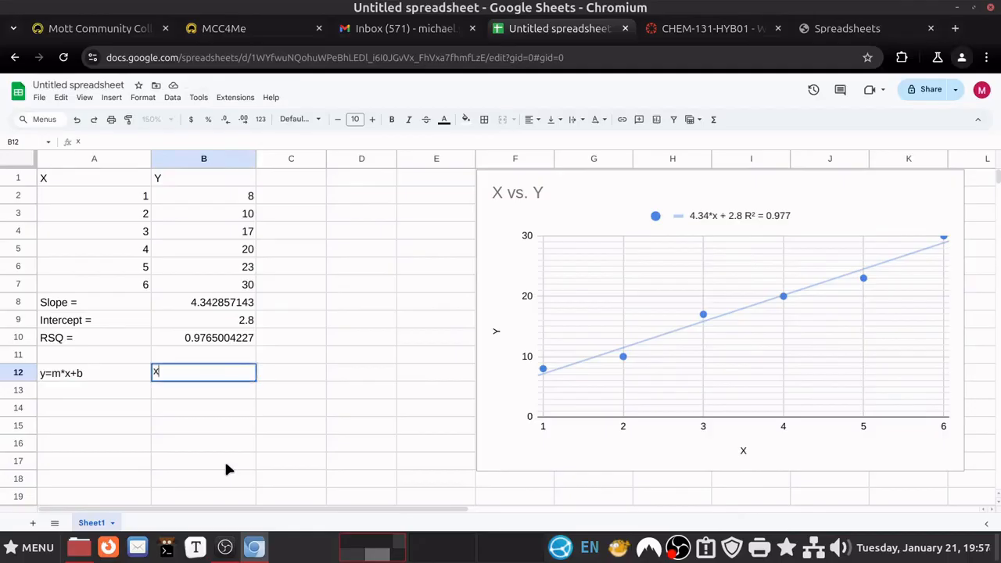
key("BackSpace")
key("BackSpace")
type("x=(y-b)/m")
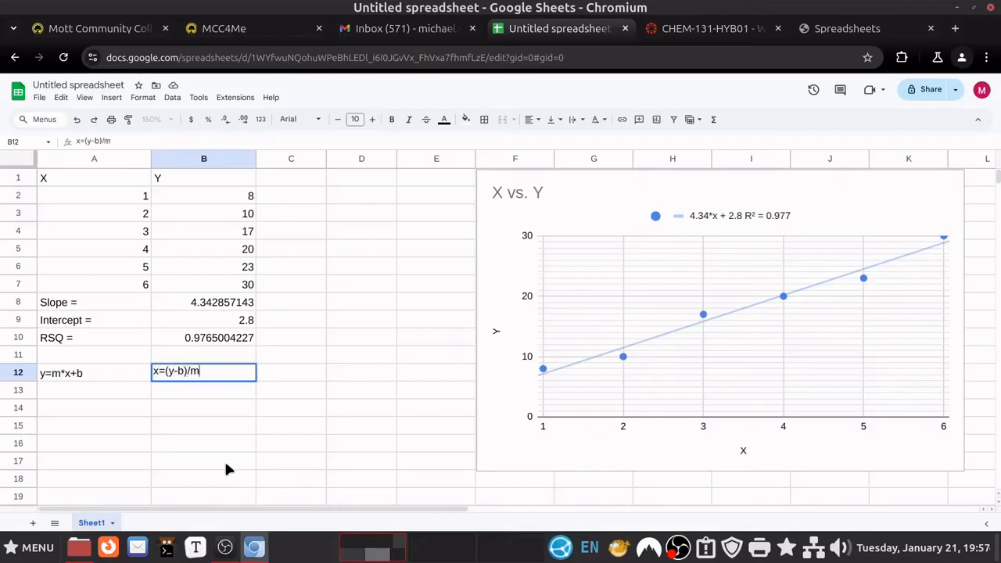
key("Return")
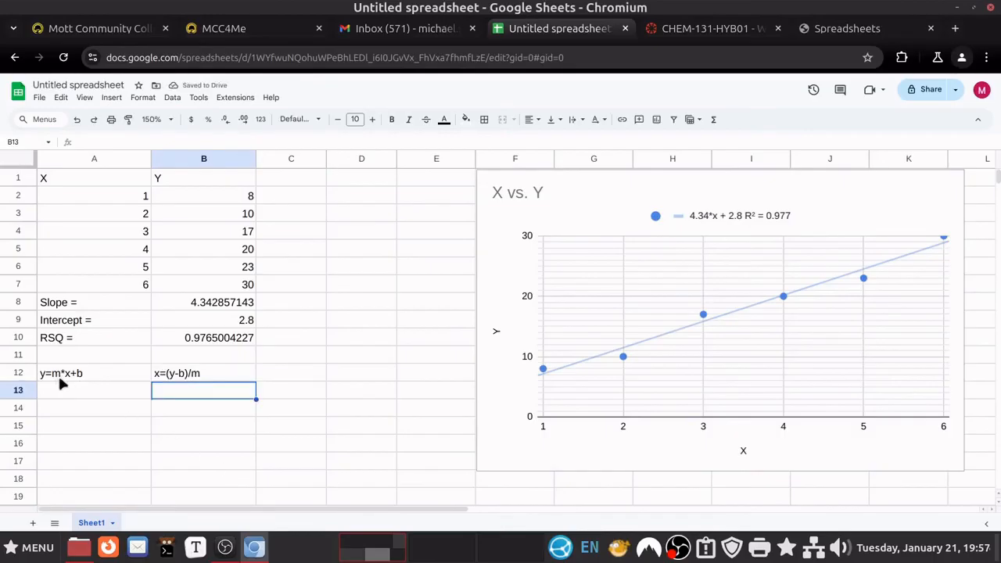
left_click(199, 376)
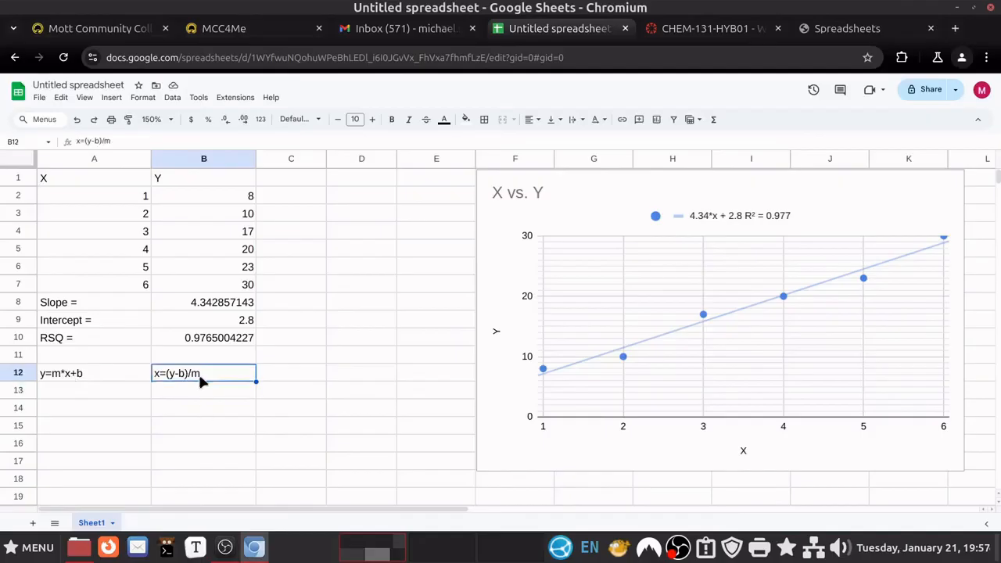
left_click(189, 408)
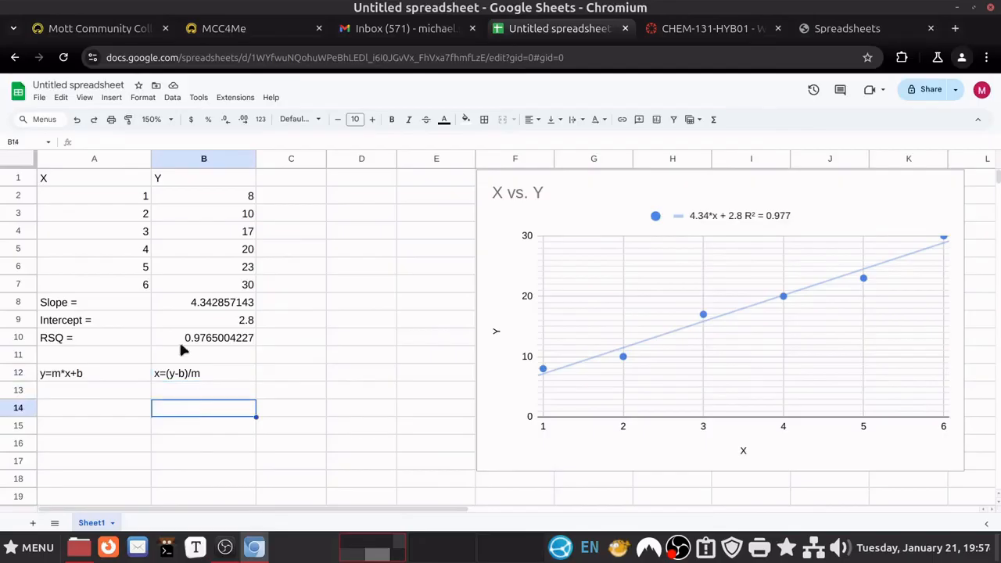
left_click(231, 199)
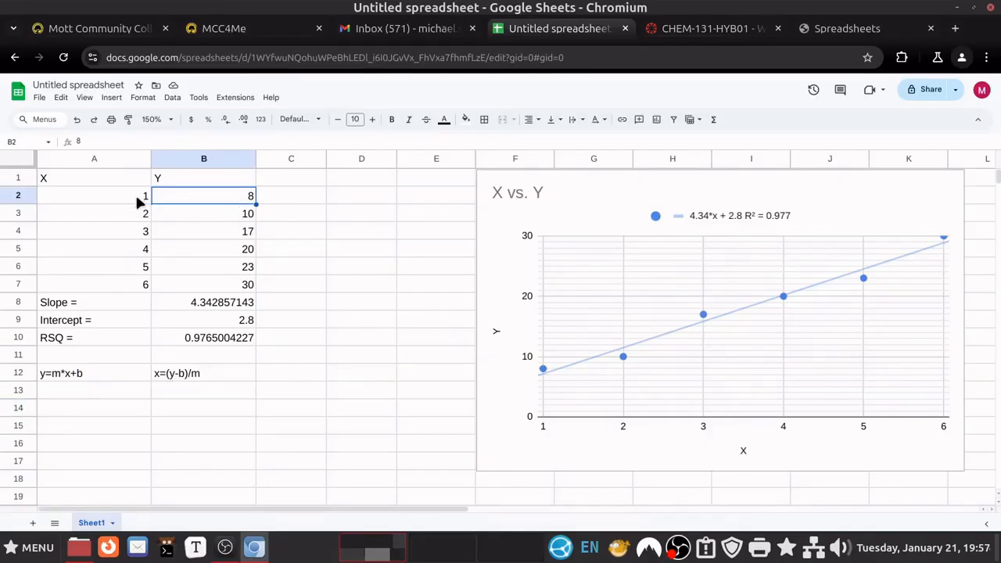
Calculate x for the first Y value in cell B14 with the formula =(B2-B9)/B8, using the calculated intercept and slope
left_click(169, 409)
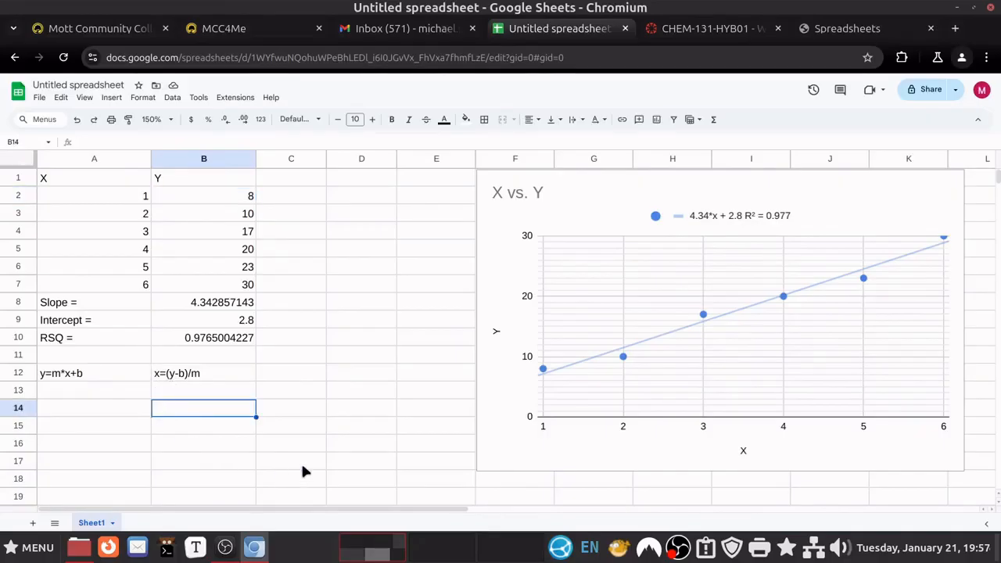
type("=")
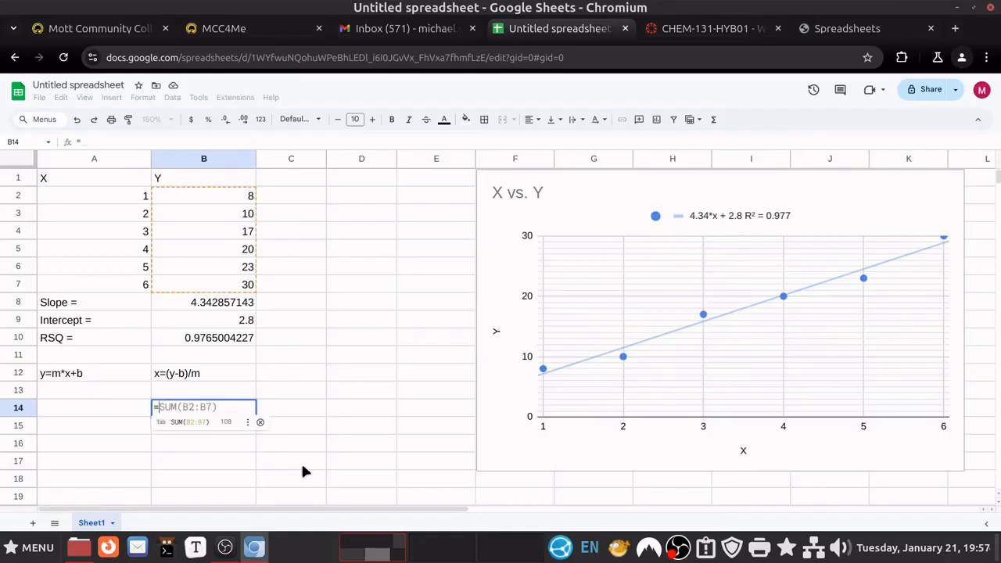
type("(")
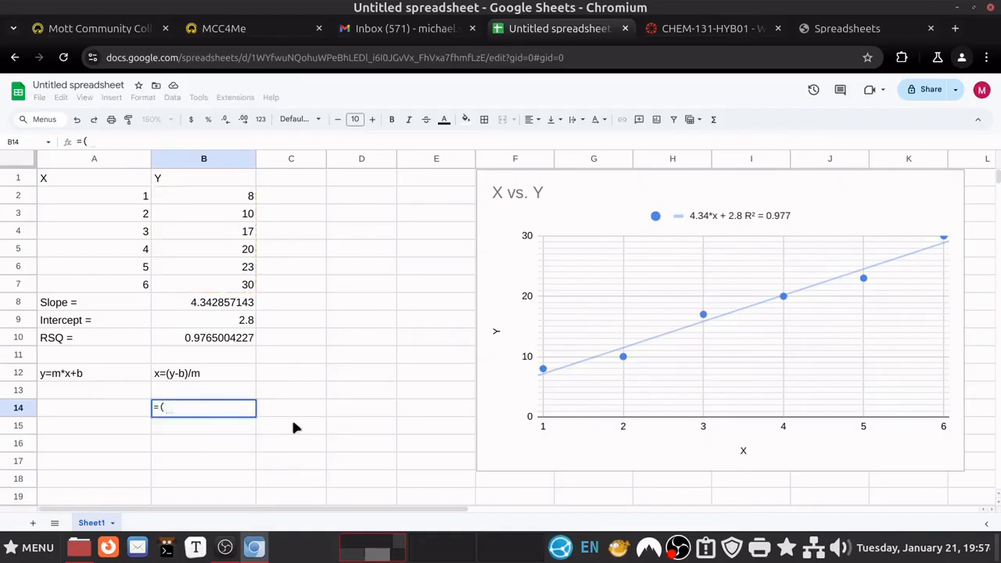
left_click(237, 194)
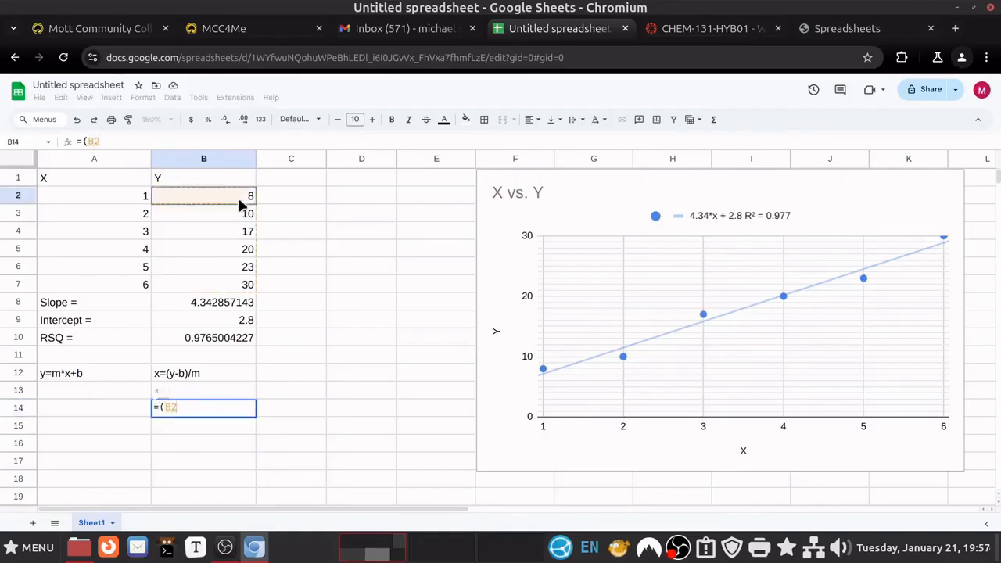
type("-")
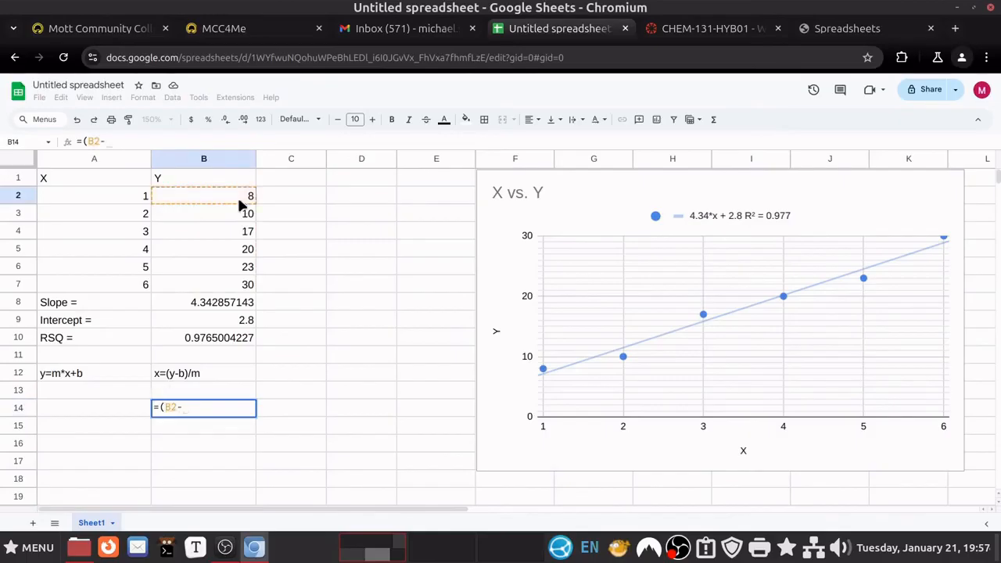
left_click(247, 323)
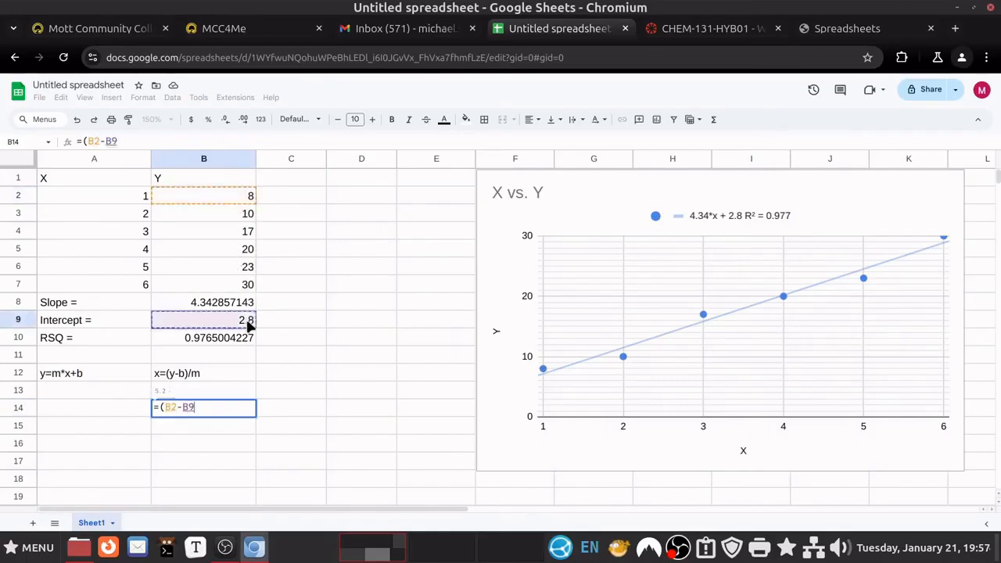
type(")")
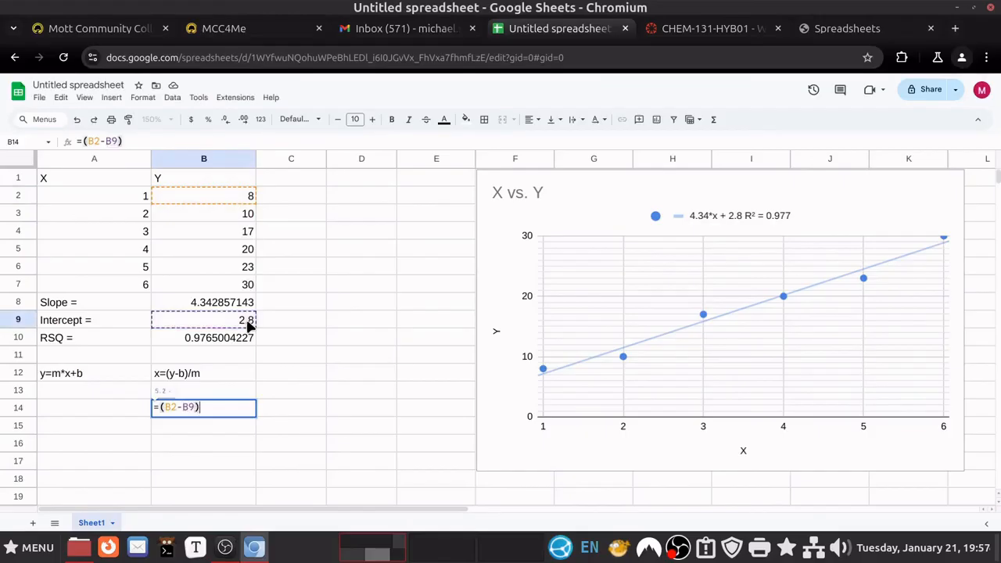
type("/")
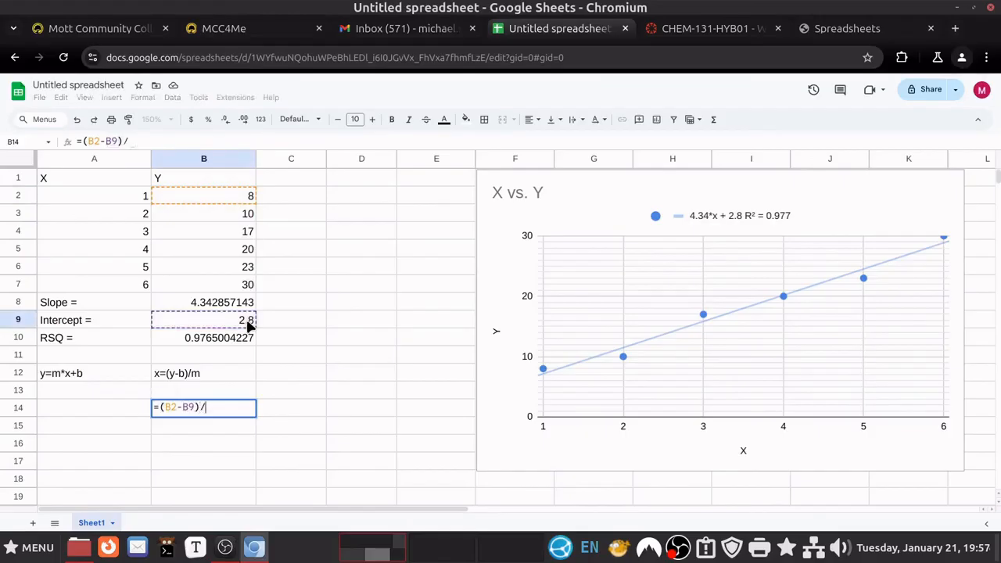
left_click(247, 306)
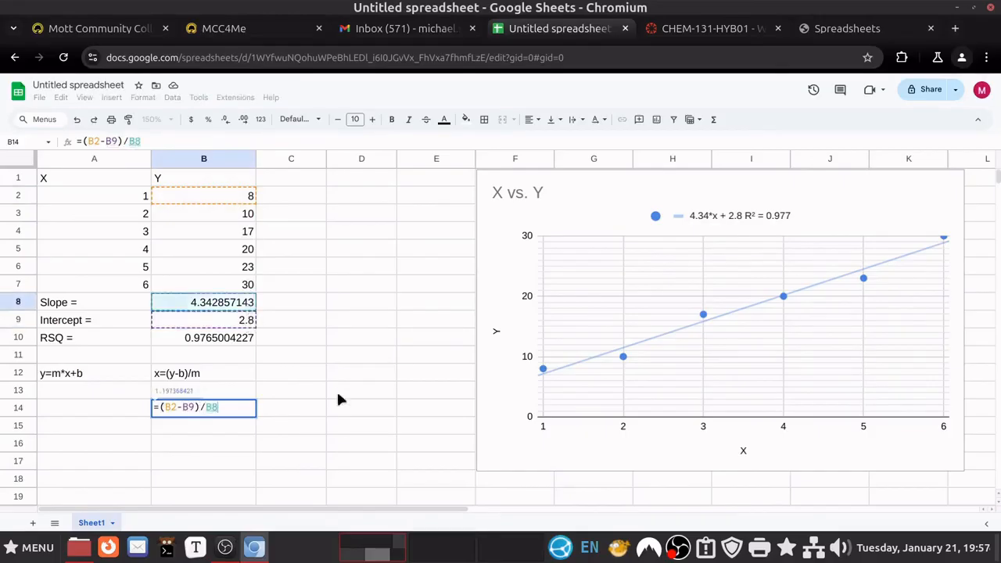
key("Return")
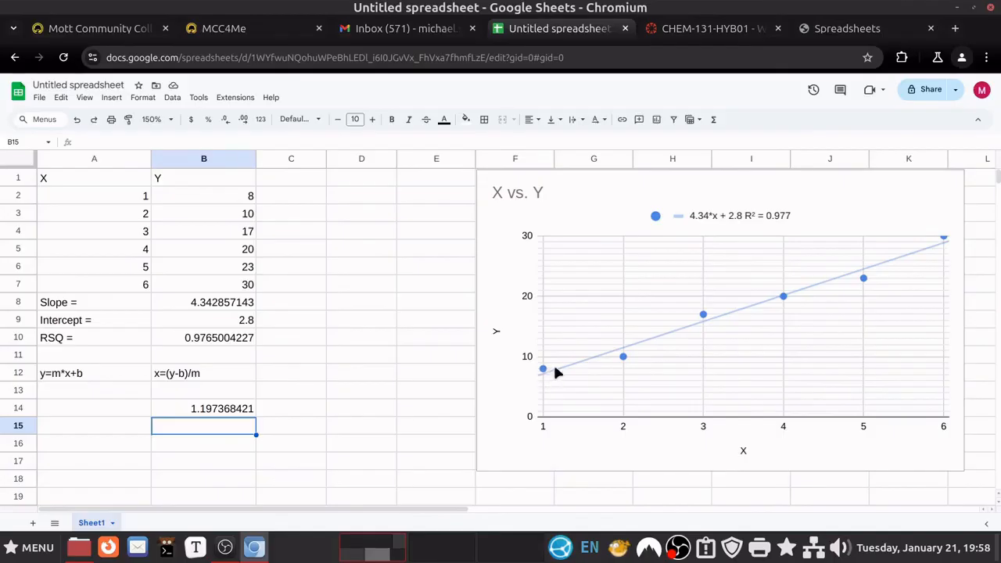
left_click(209, 409)
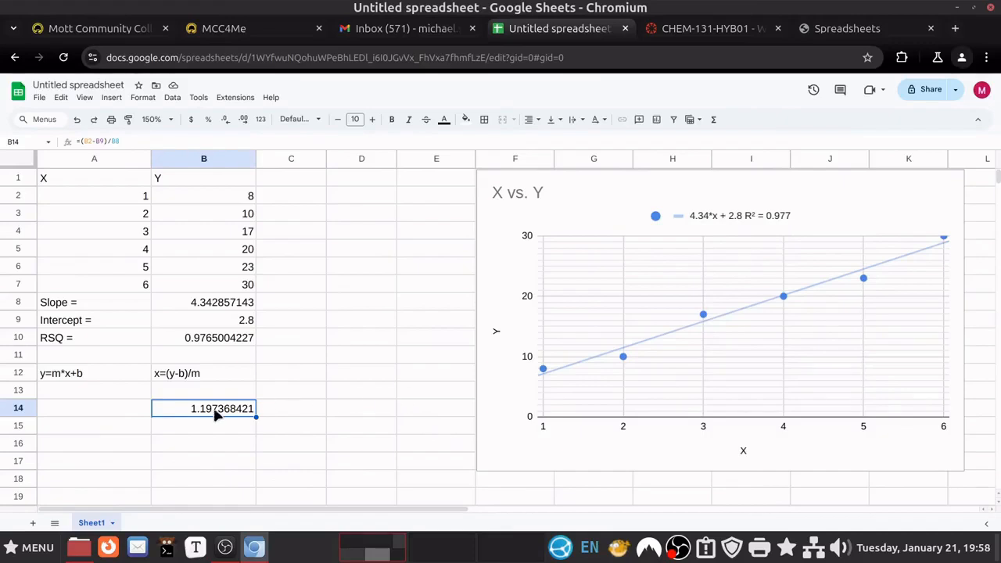
left_click(356, 389)
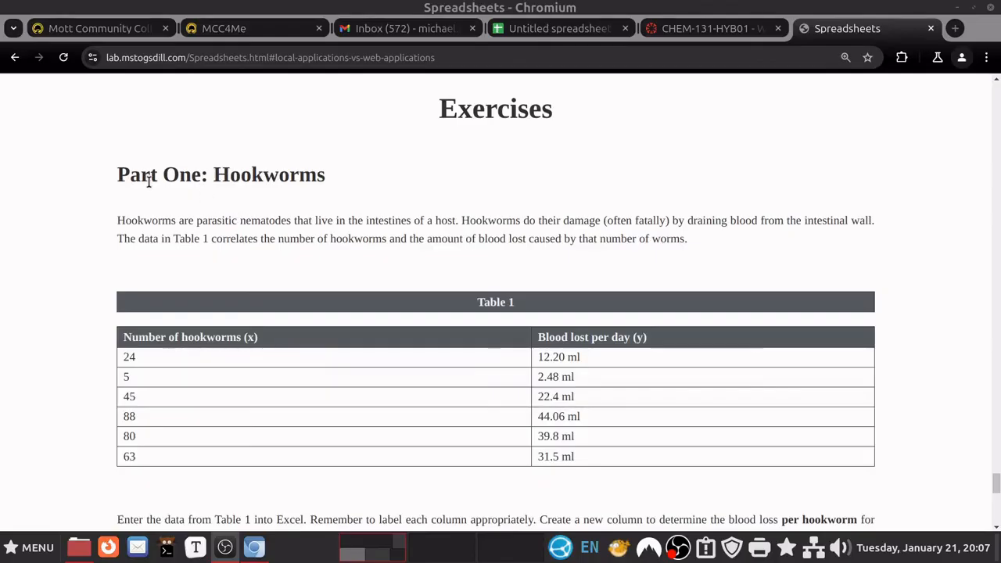
Look through the three exercises on the lab page, Hookworms, Circles and Tire Pressure, including their data tables and instructions
scroll(148, 182, "down", 12)
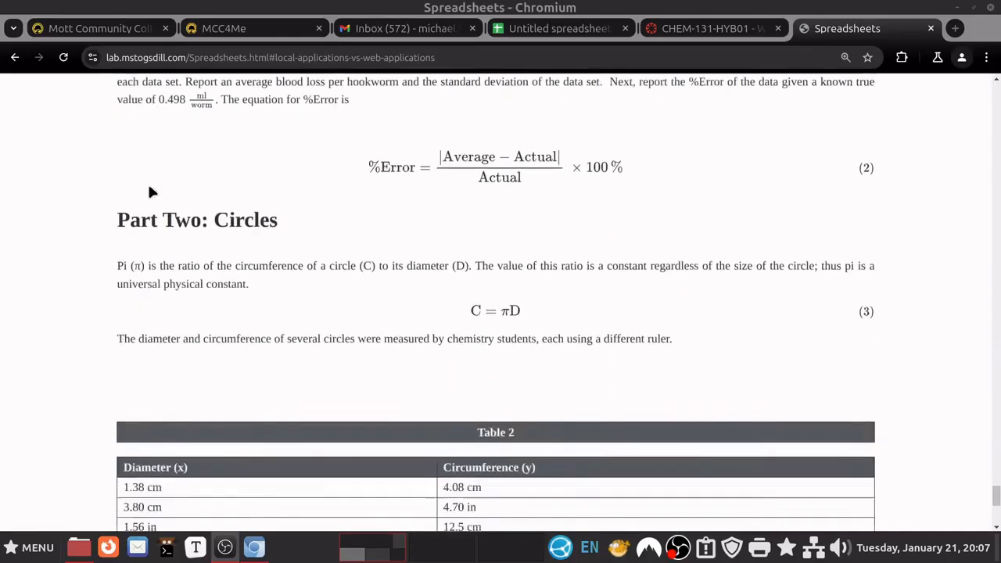
scroll(149, 187, "down", 3)
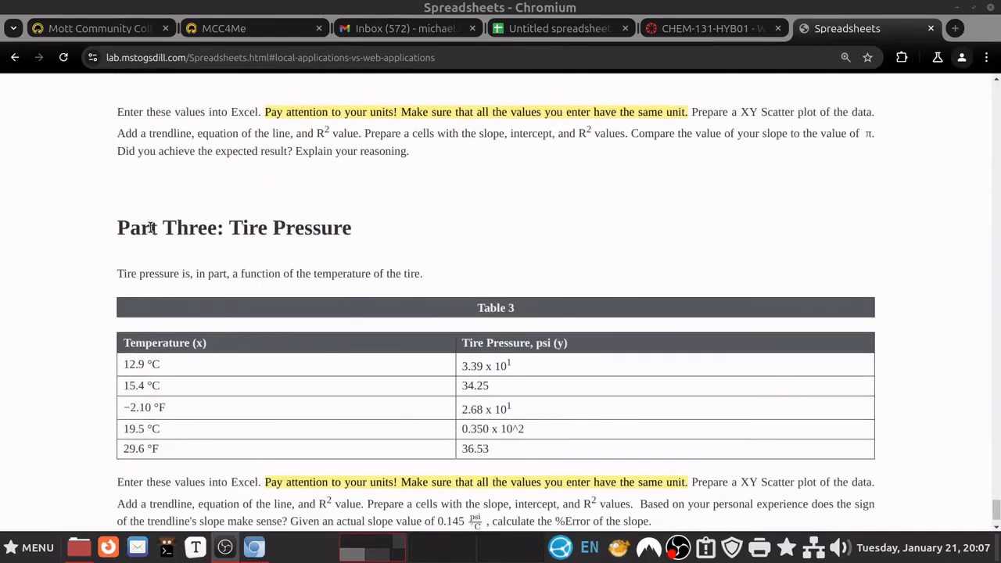
left_click(550, 36)
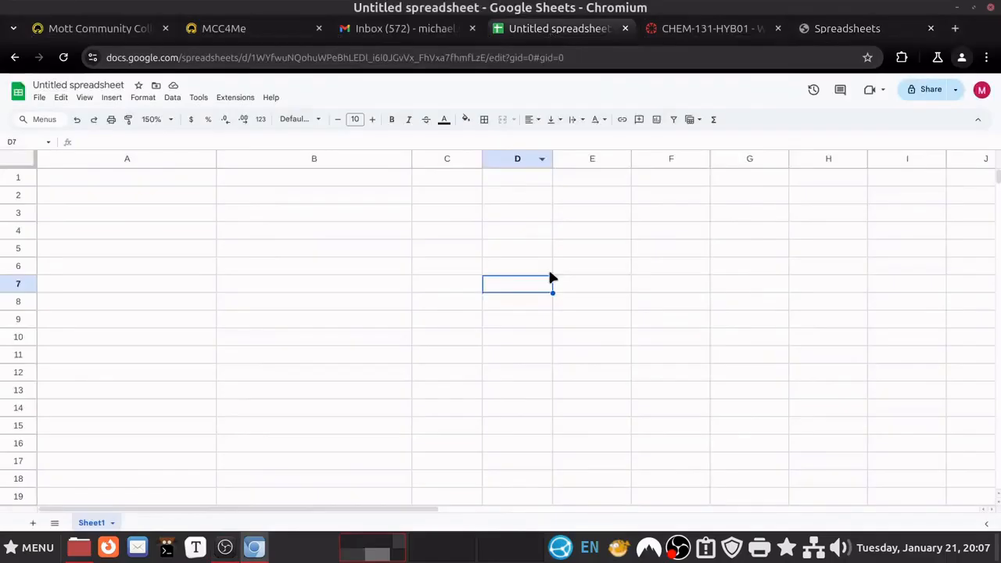
left_click(871, 31)
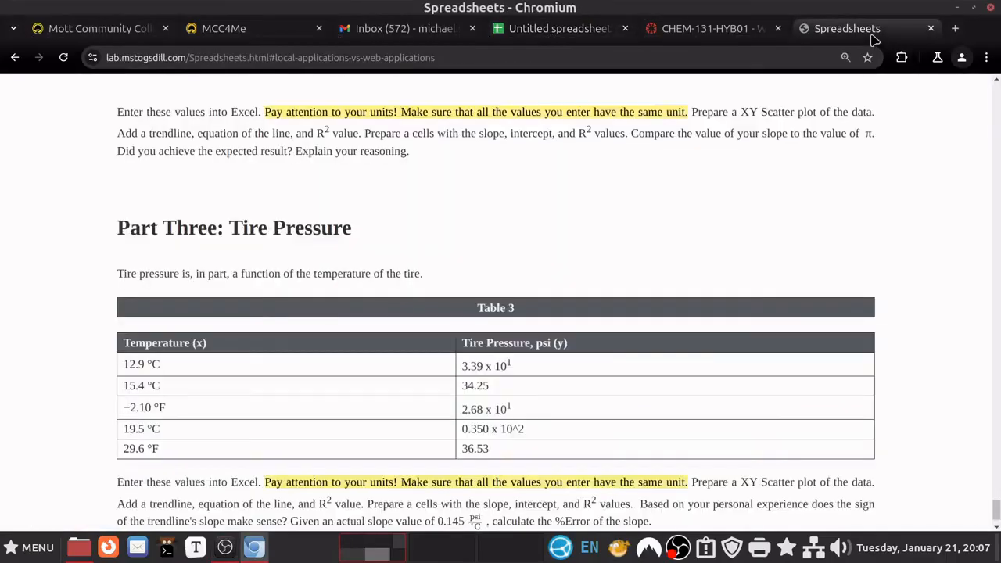
scroll(613, 334, "down", 1)
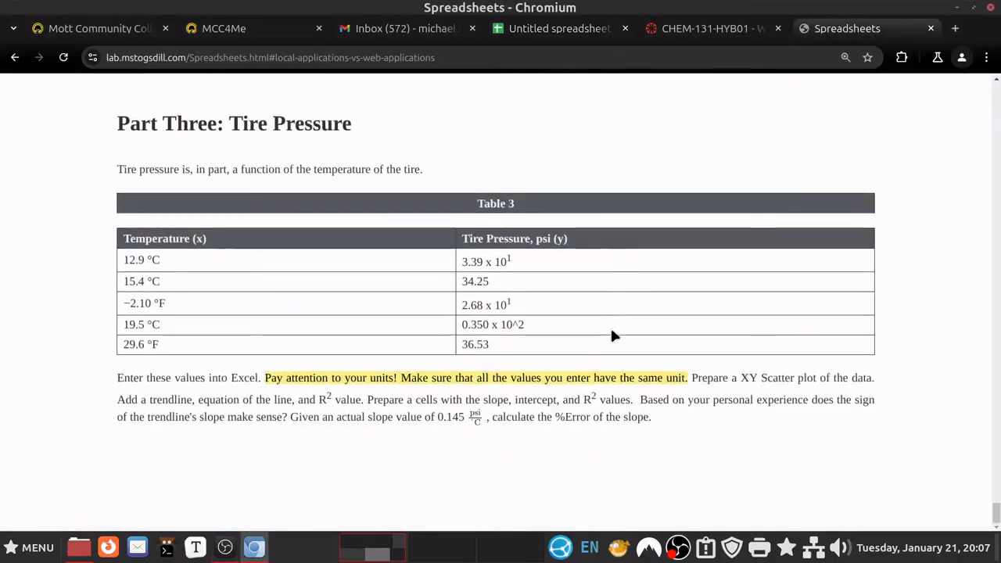
scroll(612, 334, "up", 4)
scroll(612, 335, "up", 10)
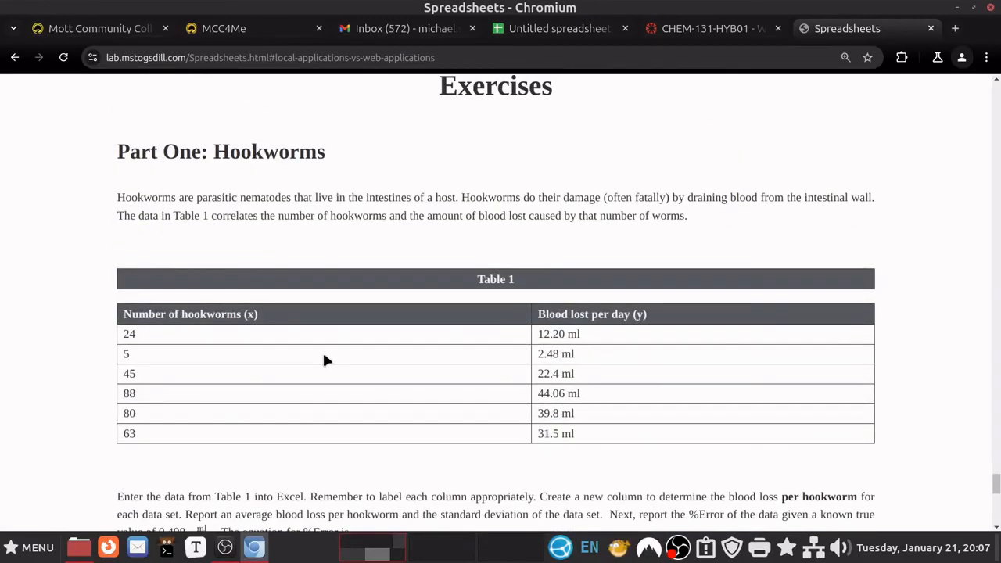
scroll(252, 364, "down", 2)
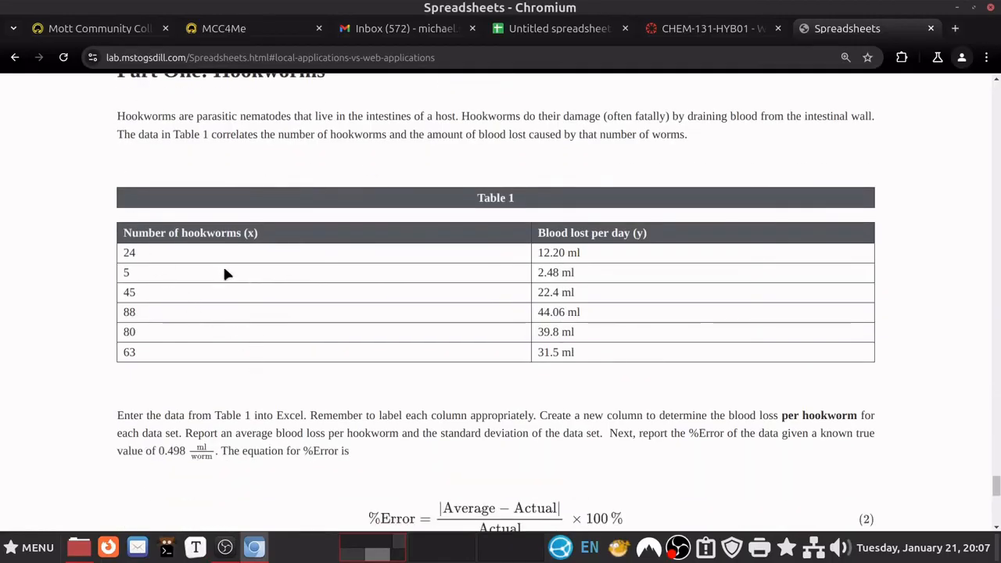
scroll(224, 274, "down", 10)
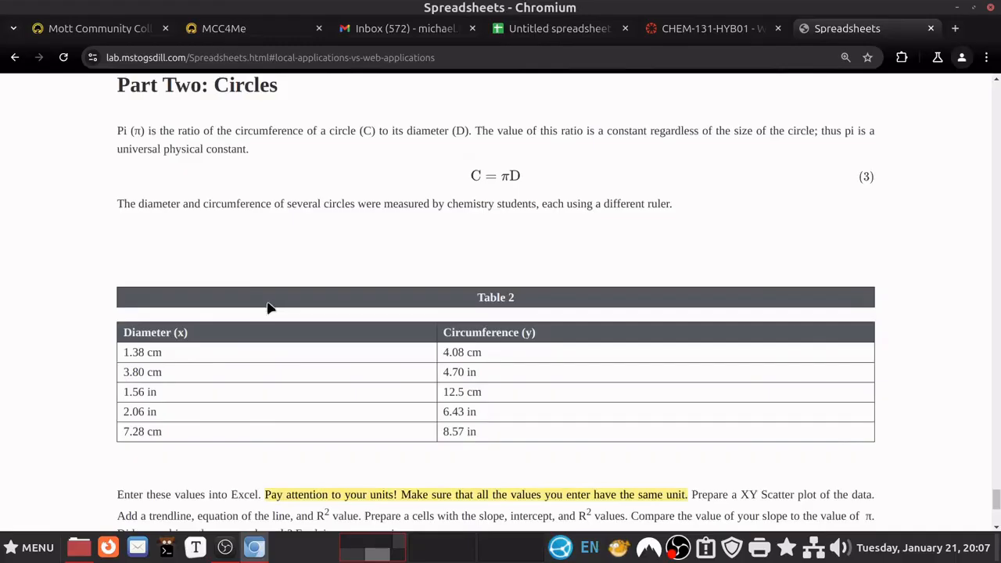
scroll(474, 311, "up", 10)
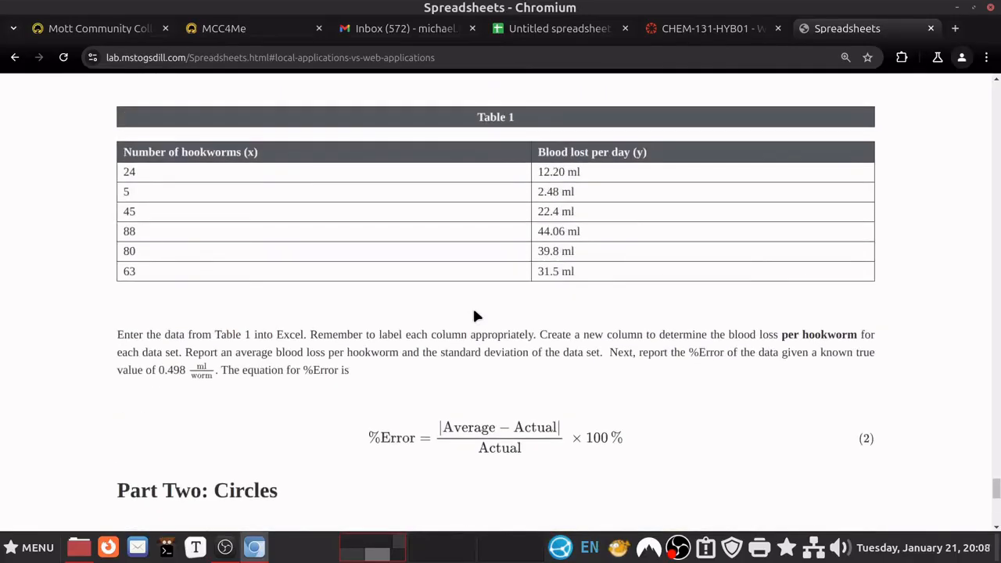
scroll(474, 311, "down", 16)
scroll(474, 316, "down", 6)
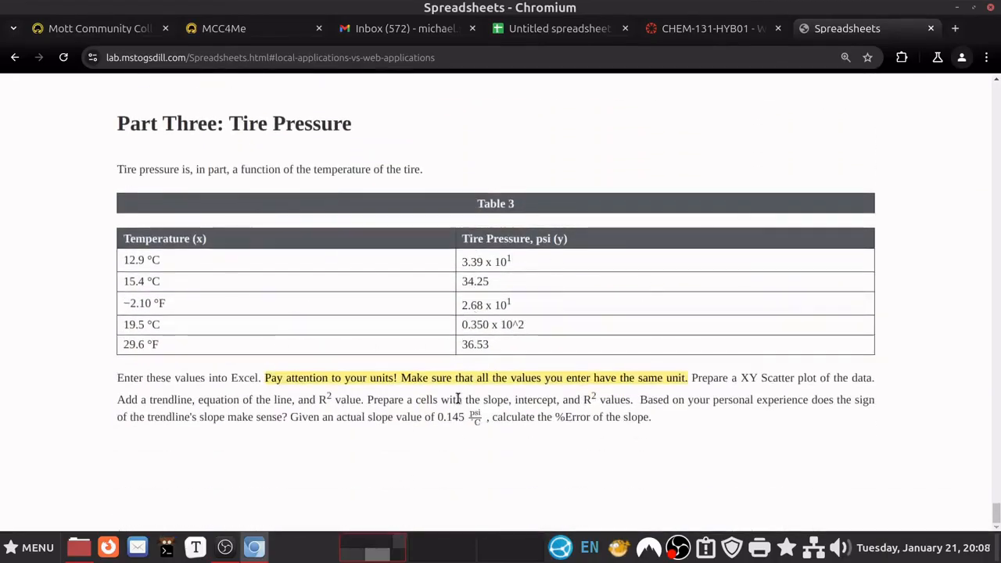
scroll(458, 399, "up", 9)
scroll(458, 403, "up", 20)
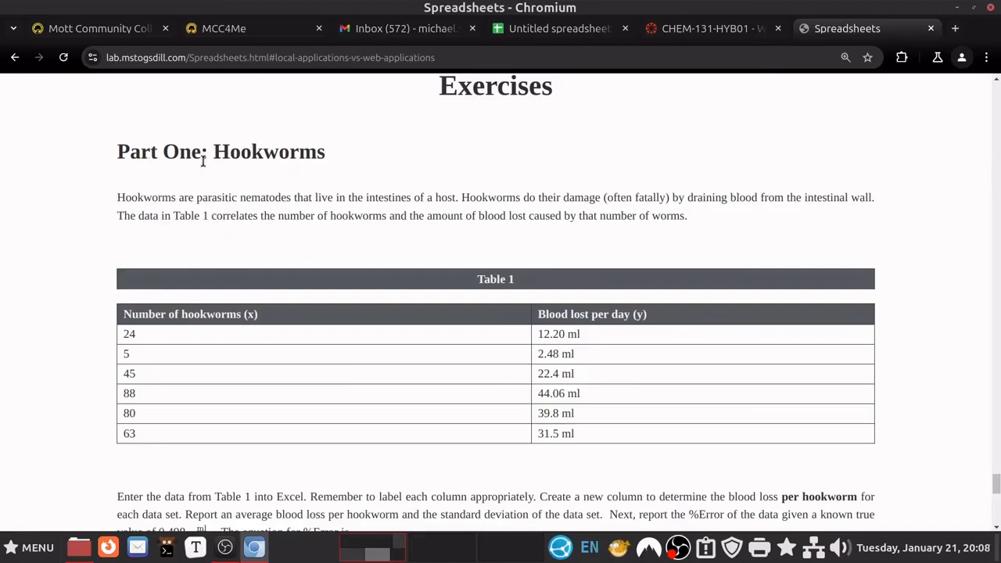
Read the Part One: Hookworms introduction, Table 1, the data-entry instructions and the %Error equation
left_click_drag(114, 200, 462, 201)
left_click(461, 202)
left_click_drag(460, 202, 869, 197)
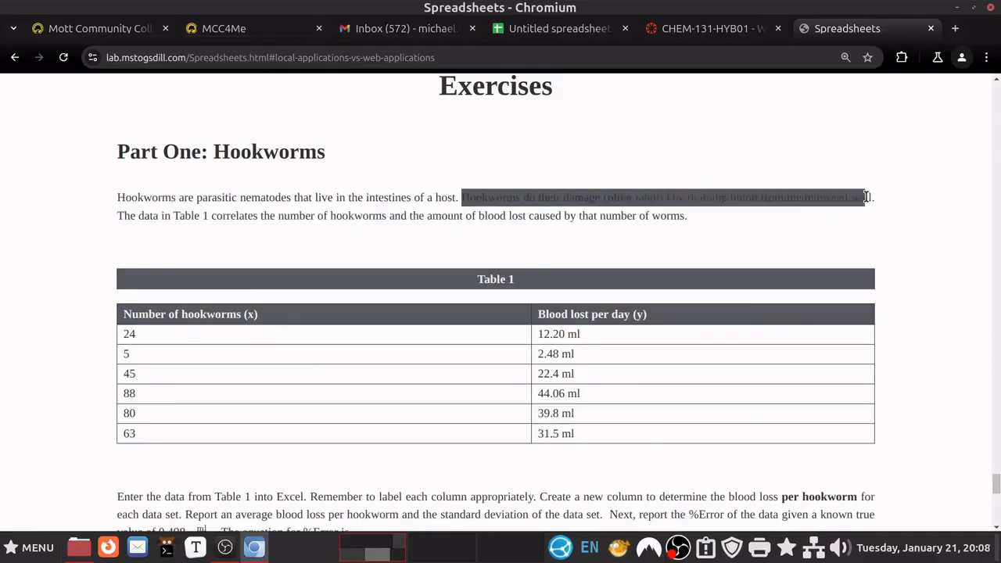
left_click(127, 221)
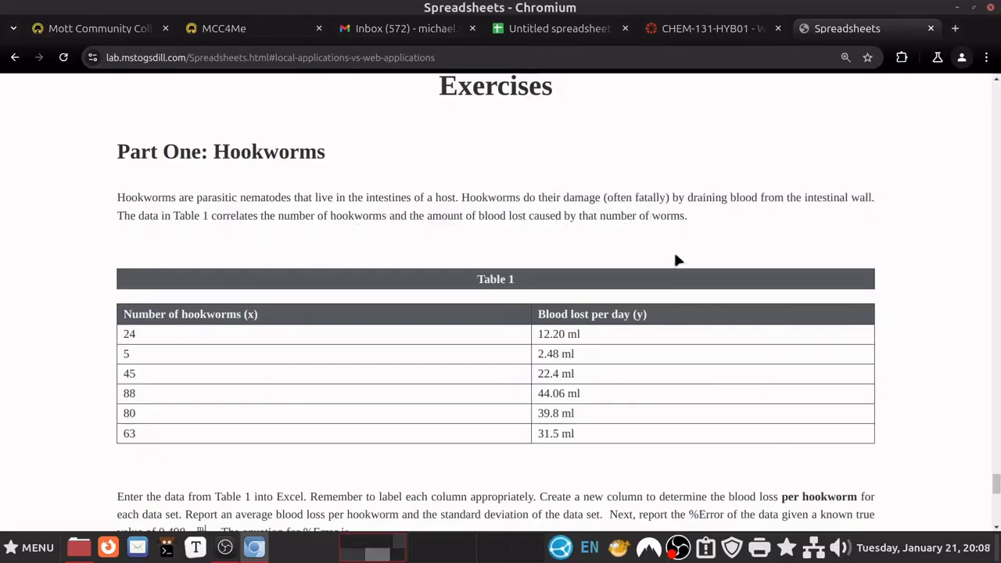
scroll(662, 281, "down", 4)
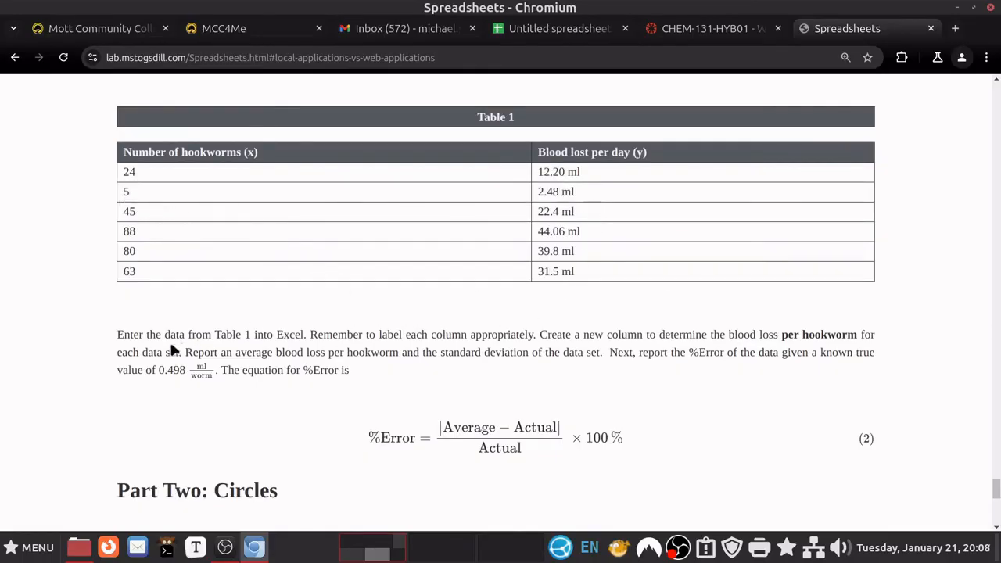
scroll(133, 313, "down", 2)
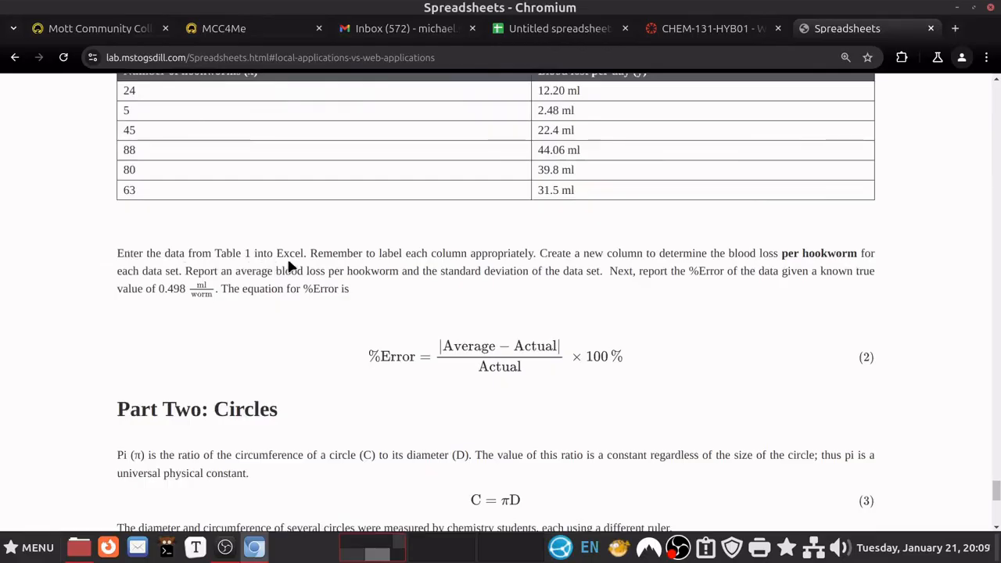
scroll(290, 267, "up", 2)
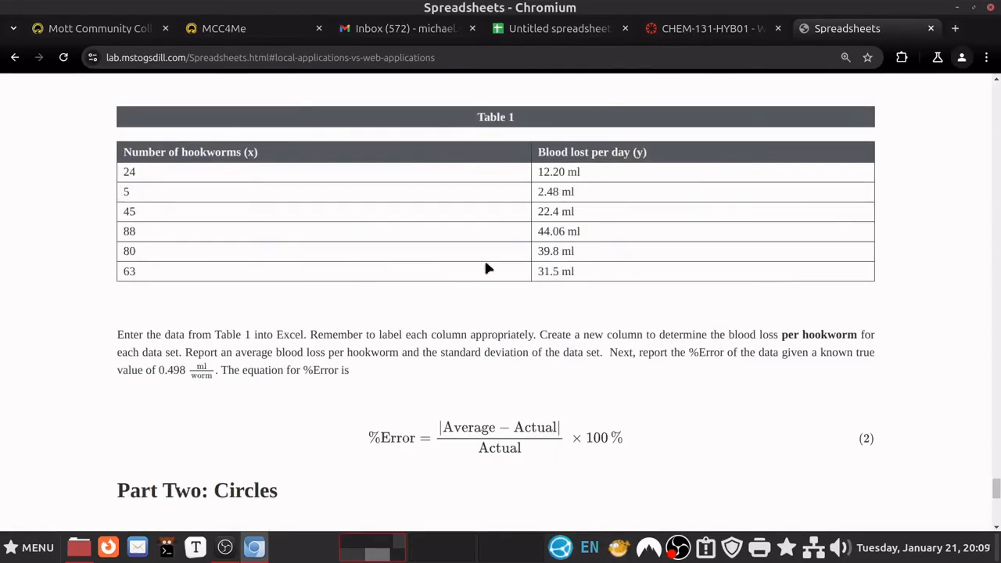
Copy the hookworm data of Table 1 from the lab page and paste it into the empty Google Sheets spreadsheet at A1
left_click_drag(124, 165, 577, 274)
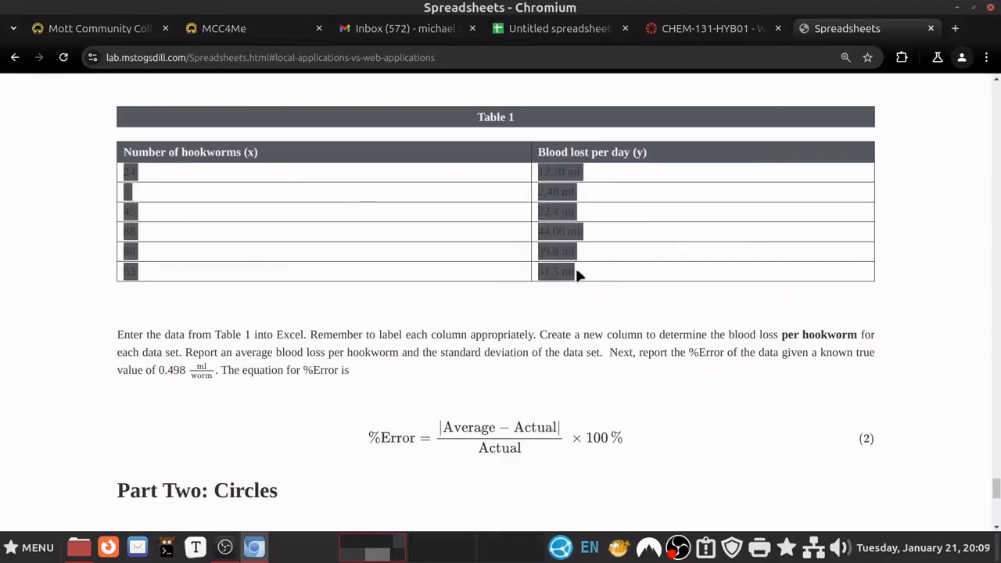
right_click(565, 271)
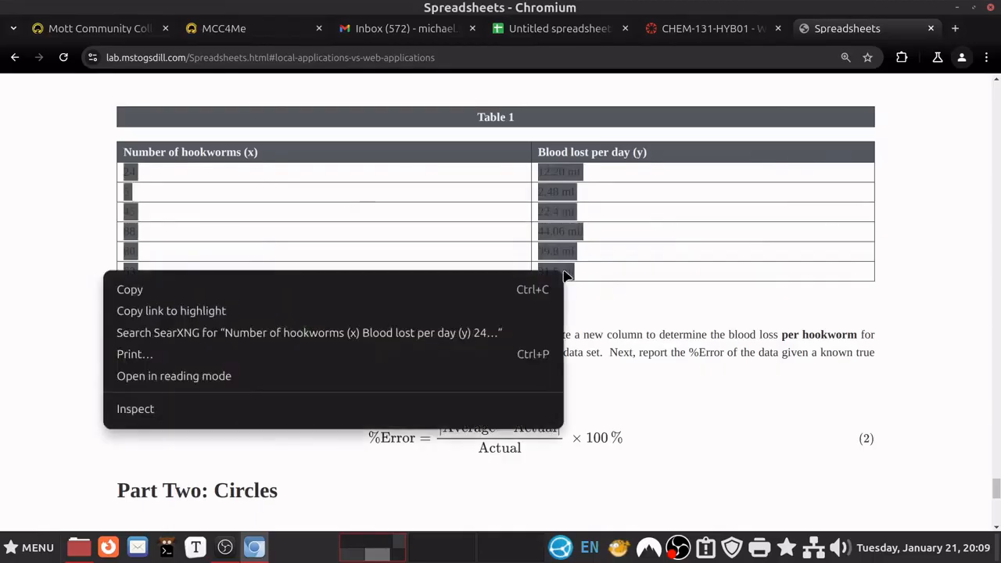
left_click(456, 289)
left_click(560, 28)
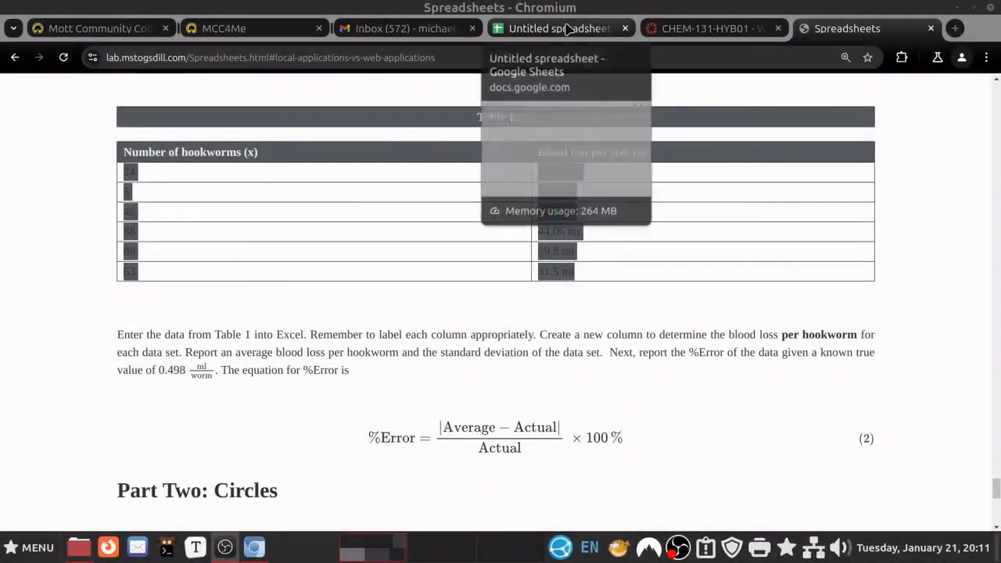
left_click(569, 28)
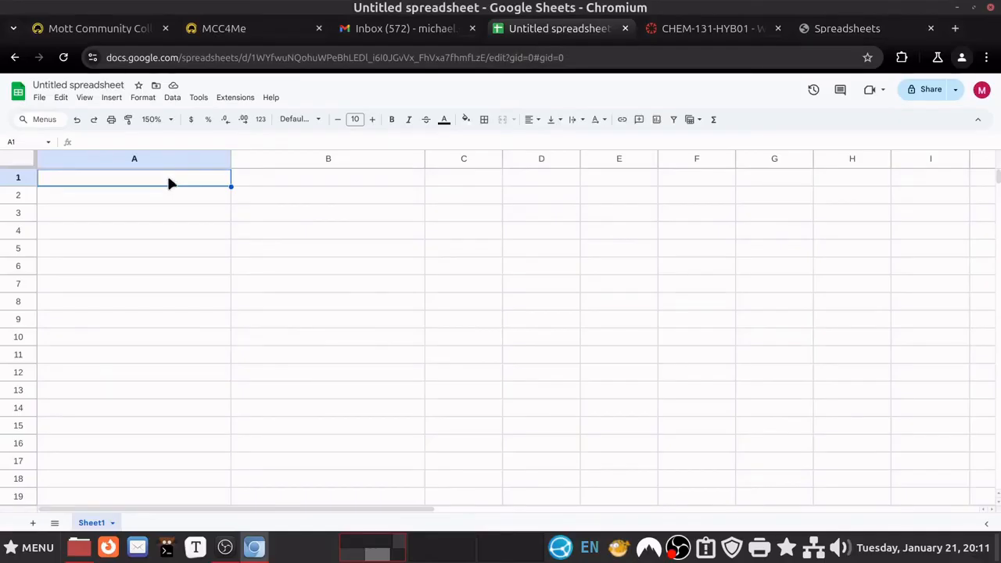
key("ctrl+v")
left_click(196, 362)
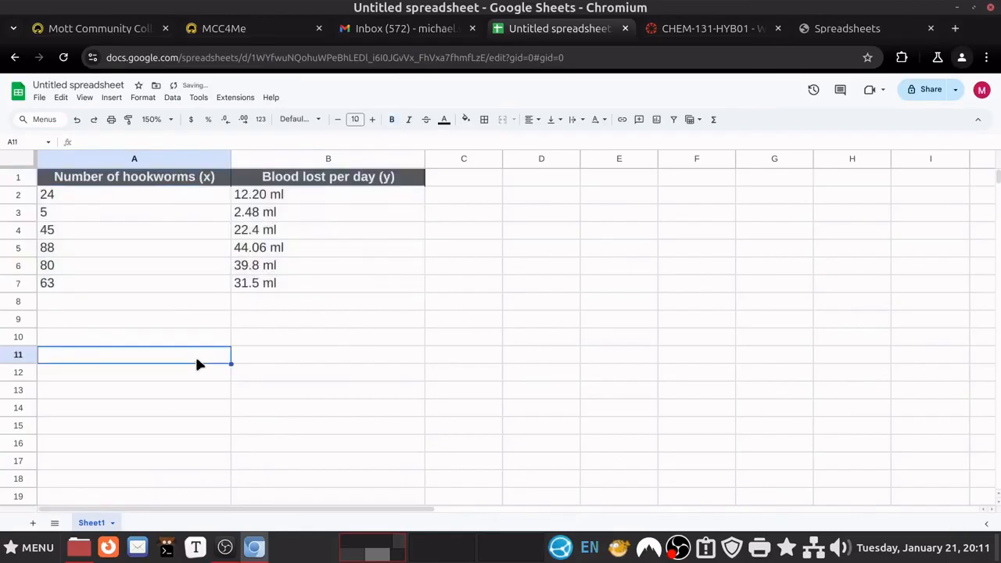
Clear the formatting of the pasted data values in A2:B7
left_click_drag(159, 203, 290, 295)
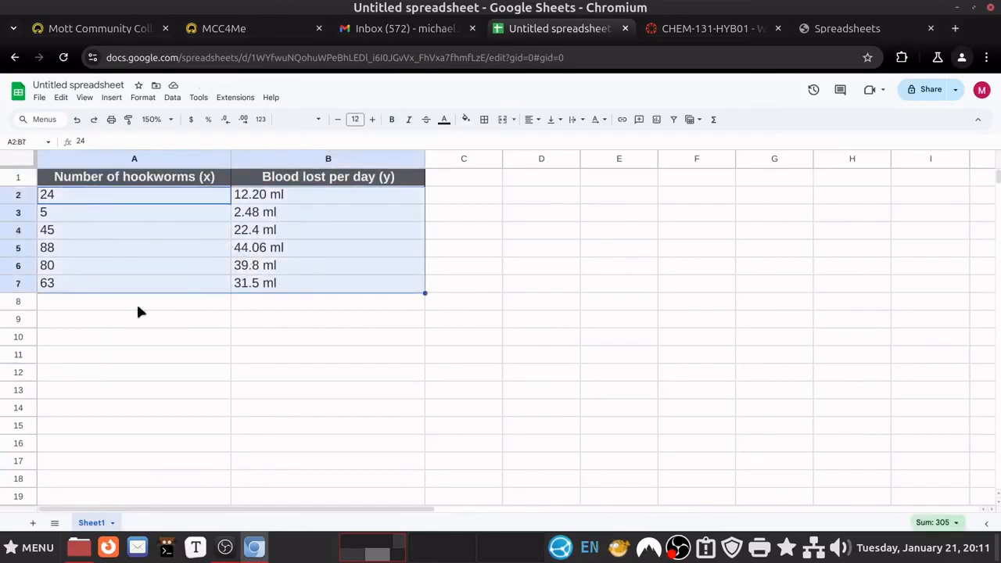
left_click(142, 97)
left_click(196, 343)
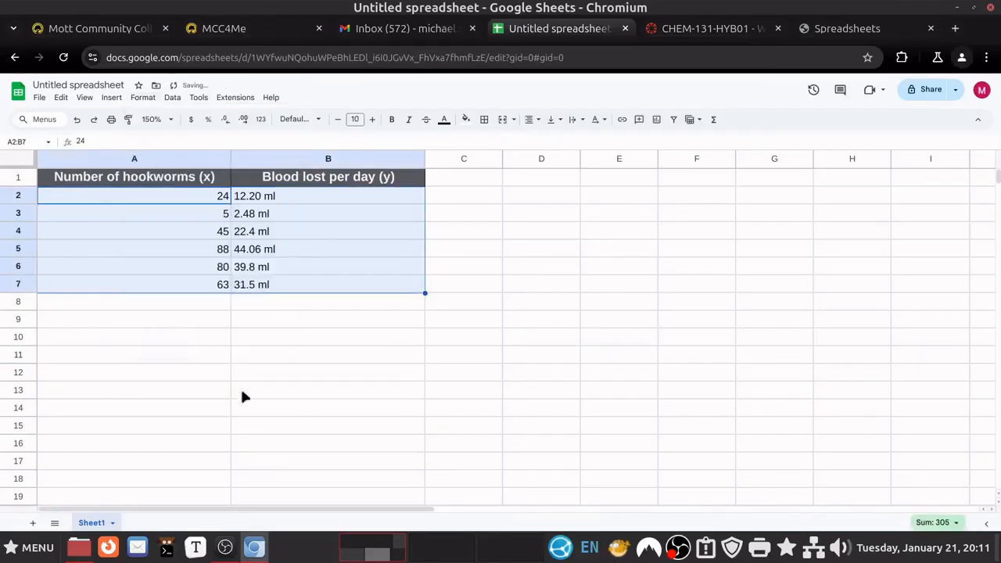
left_click(350, 460)
Examine the pasted hookworm counts and blood loss values, and compare them with Table 1 on the lab page
left_click_drag(212, 201, 216, 289)
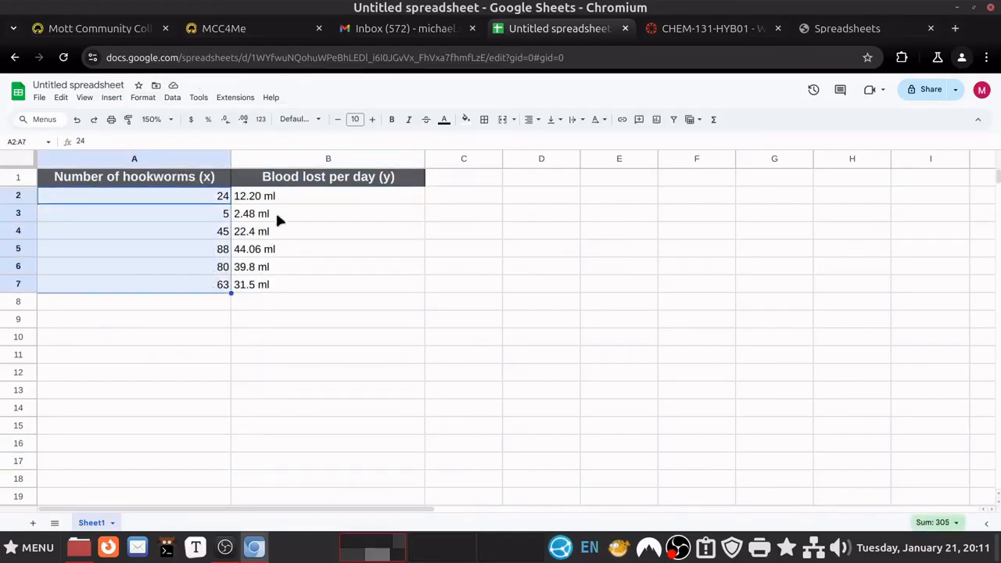
left_click_drag(279, 196, 283, 287)
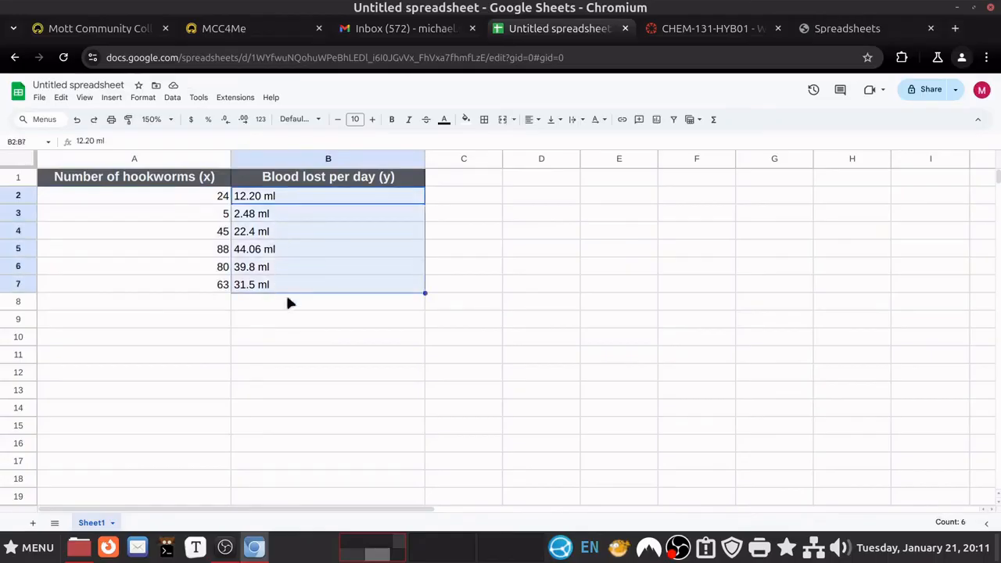
left_click(306, 358)
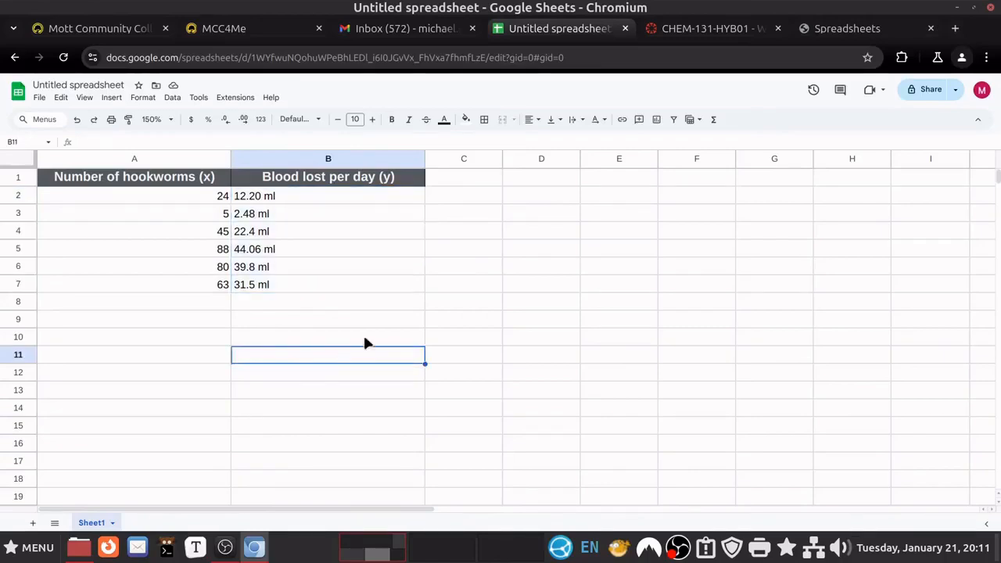
left_click(861, 31)
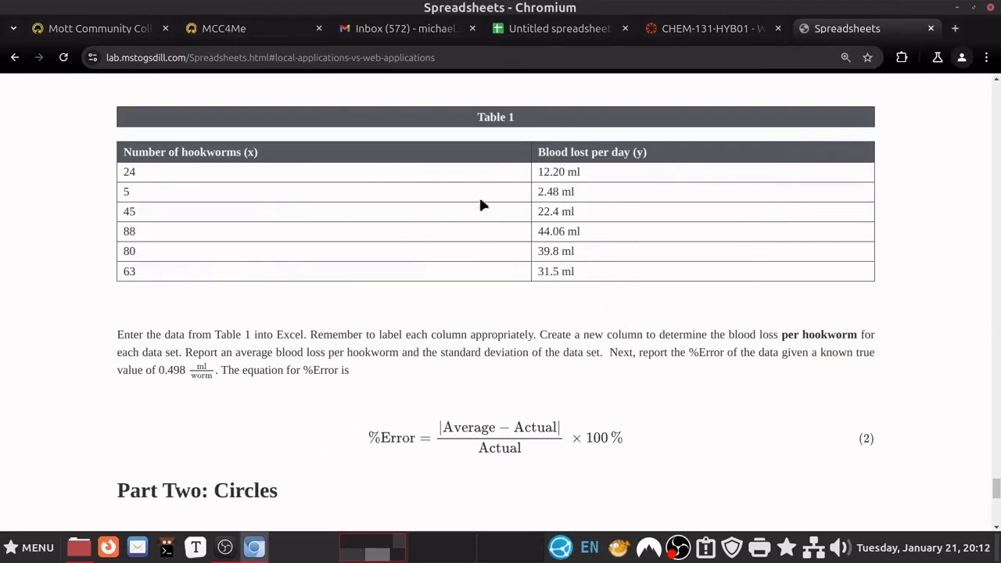
left_click(559, 28)
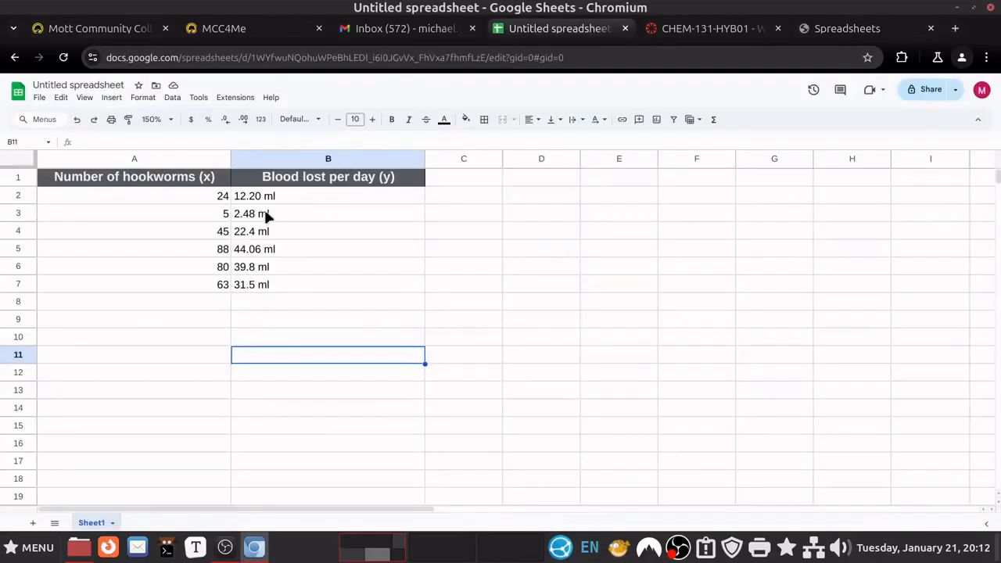
left_click(290, 193)
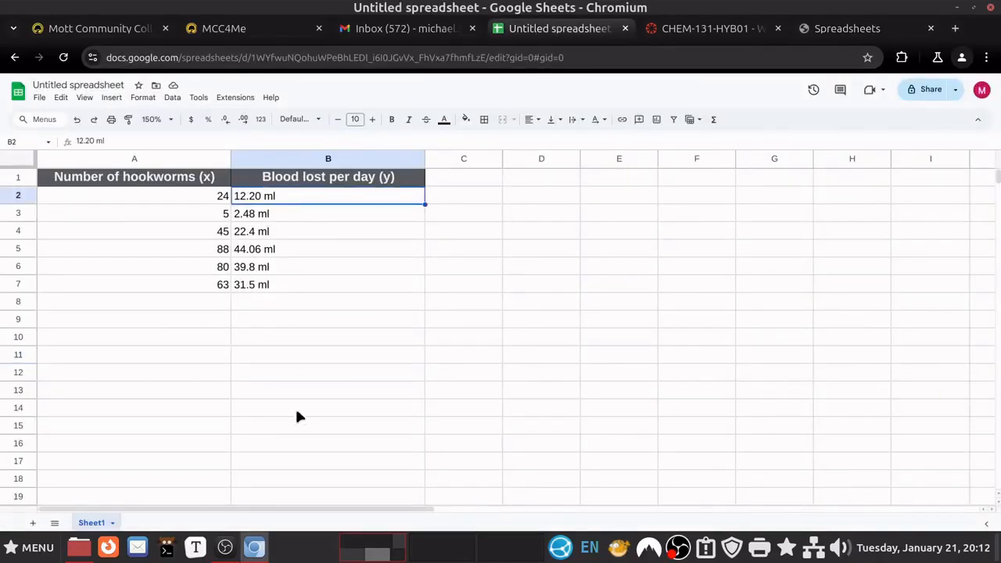
Try to total the blood loss values in cell B8 with =sum(B2:B7), and clear the formula again
left_click(293, 305)
type("=")
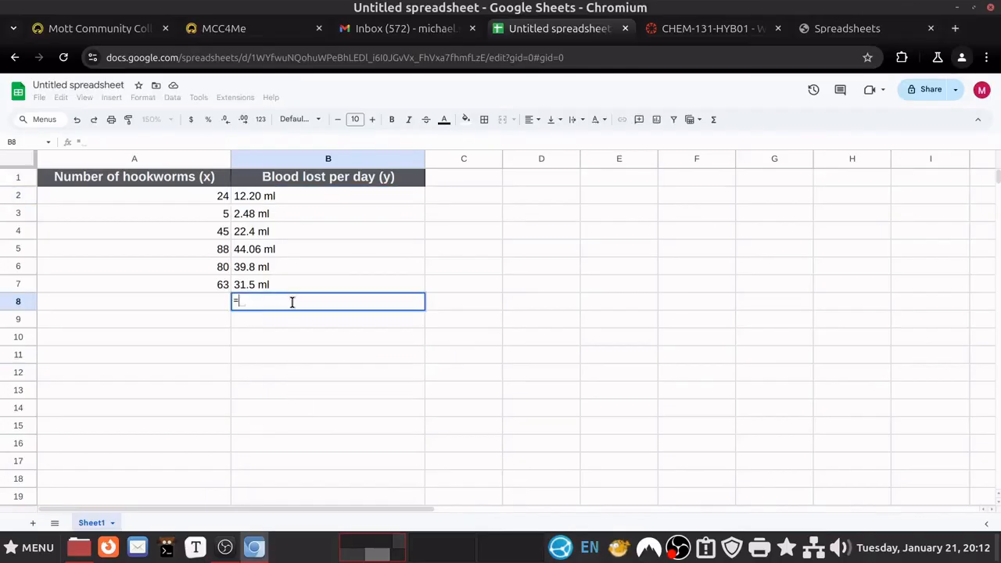
type("sum(")
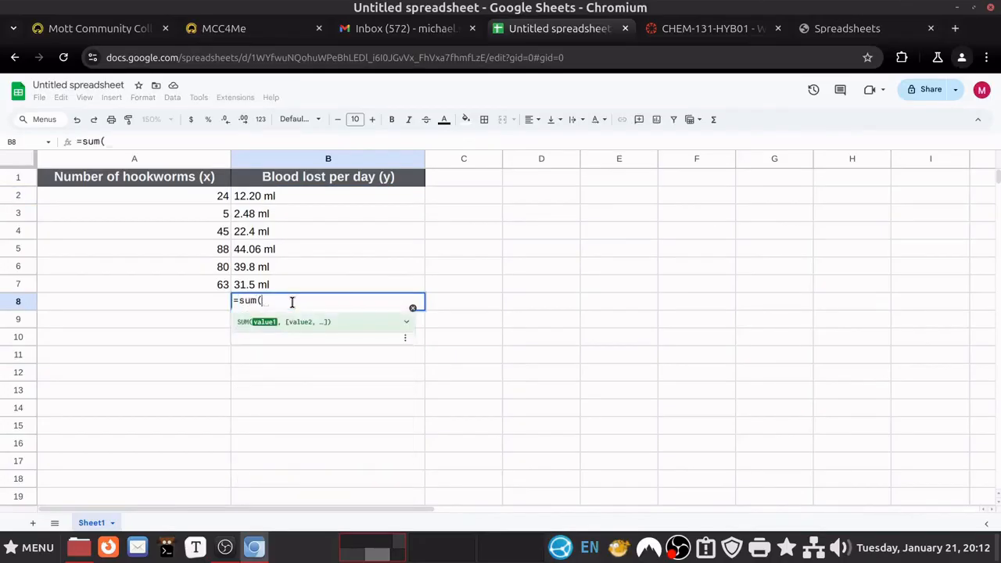
left_click_drag(299, 199, 292, 287)
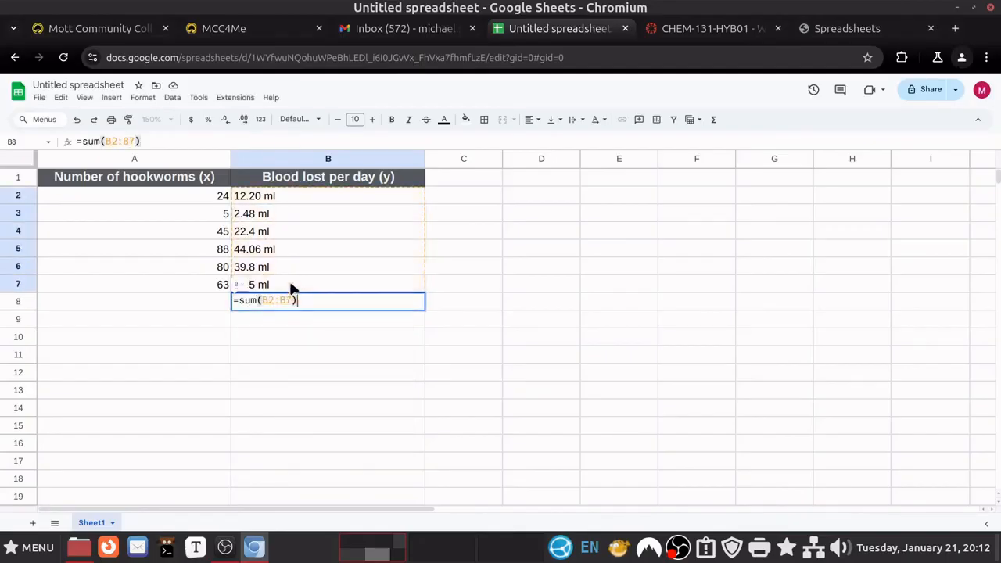
key("Return")
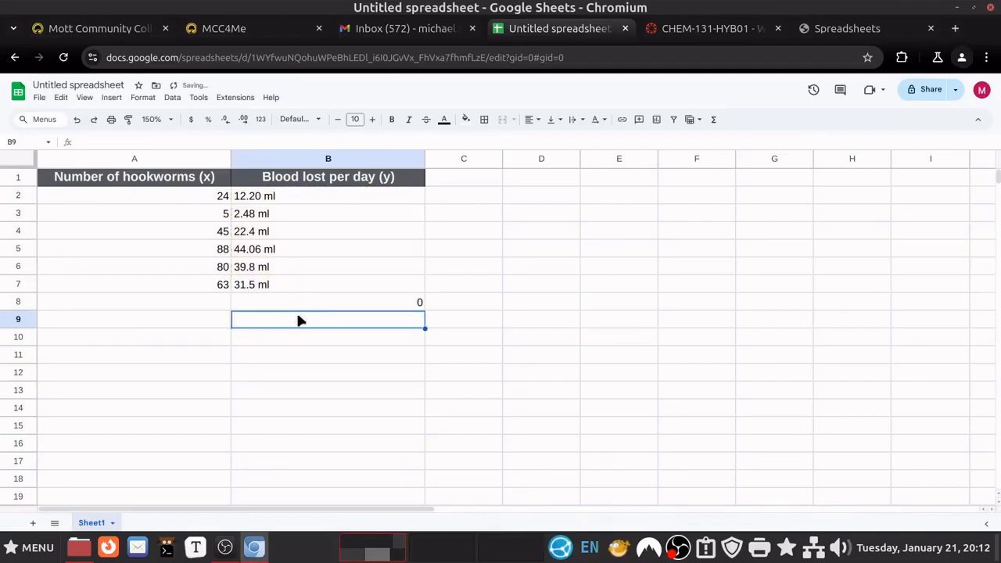
key("Up")
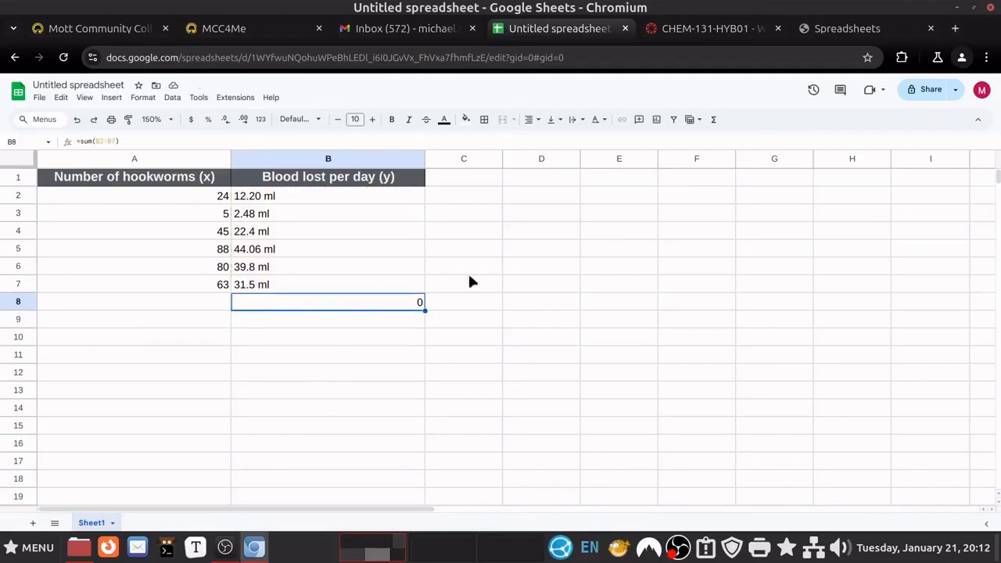
triple_click(268, 305)
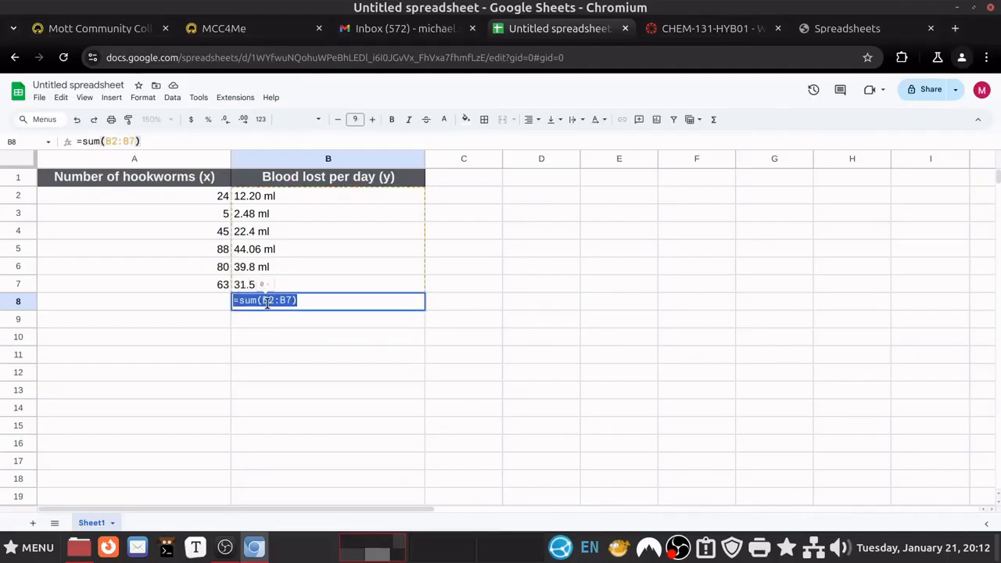
key("BackSpace")
key("Return")
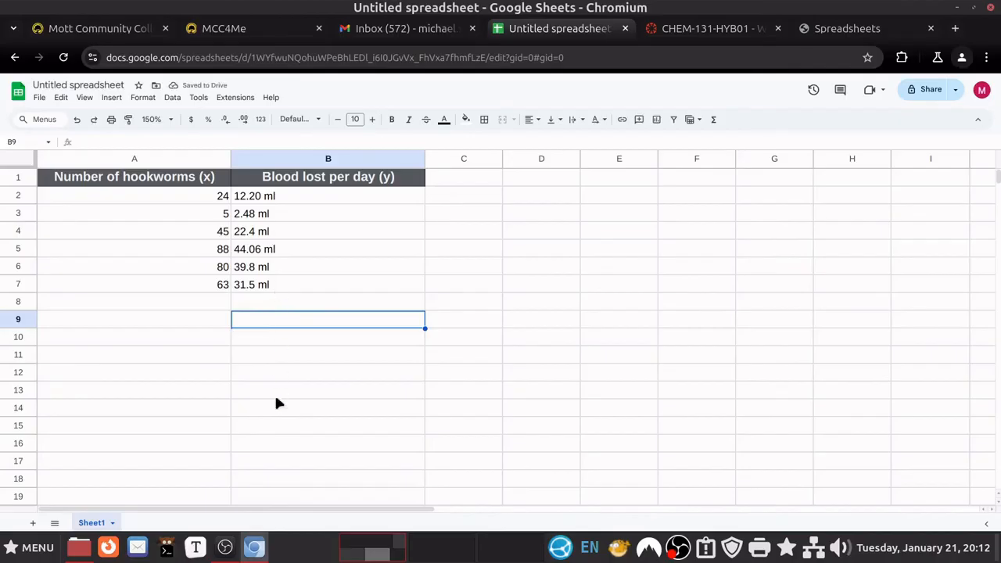
Remove the ml unit from the first blood loss value in cell B2, leaving only the number
double_click(281, 197)
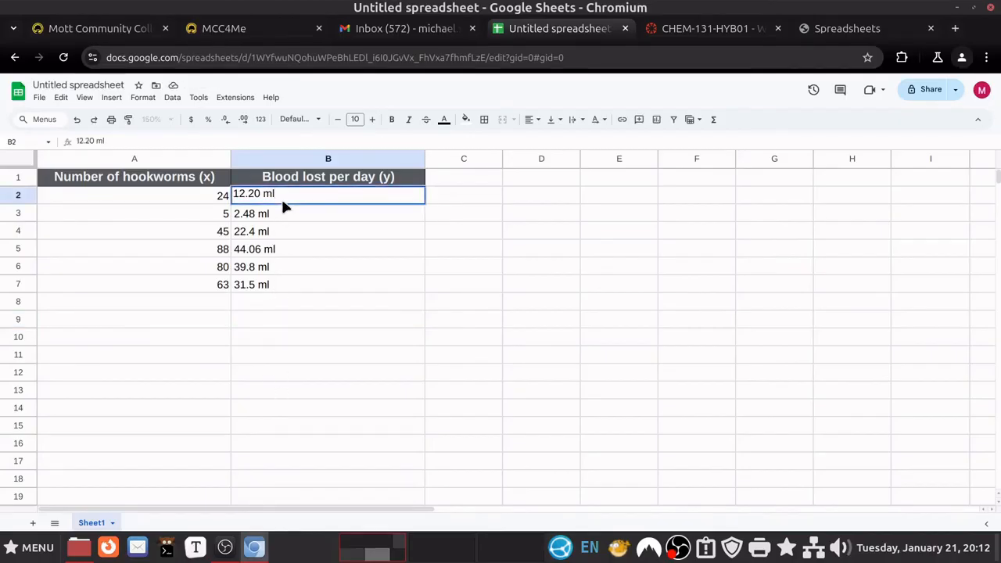
key("BackSpace")
key("BackSpace")
key("Return")
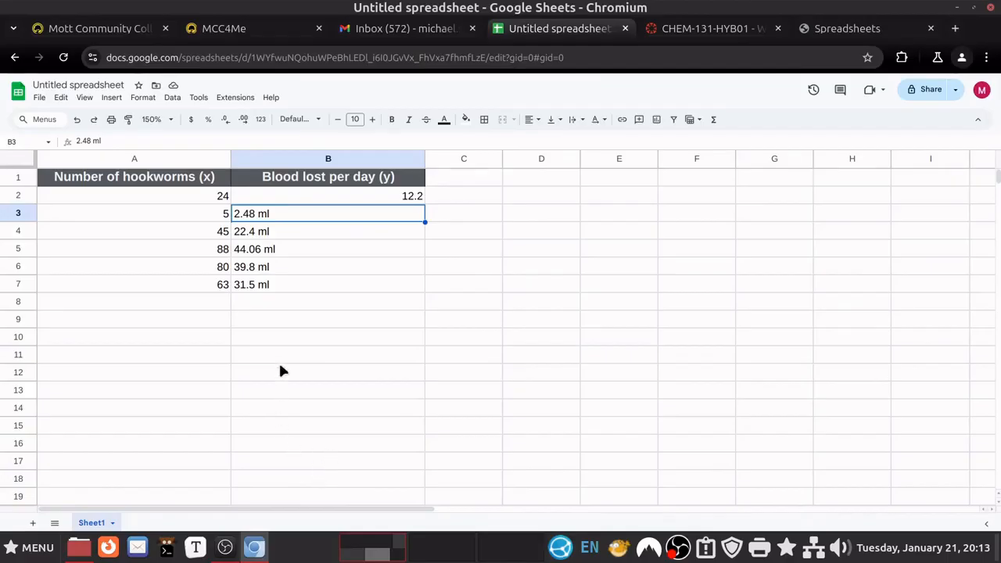
Split the text in B3:B7 into columns with Space as the separator, separating the blood loss numbers from their units
left_click(285, 320)
left_click(285, 217)
left_click_drag(285, 215, 292, 287)
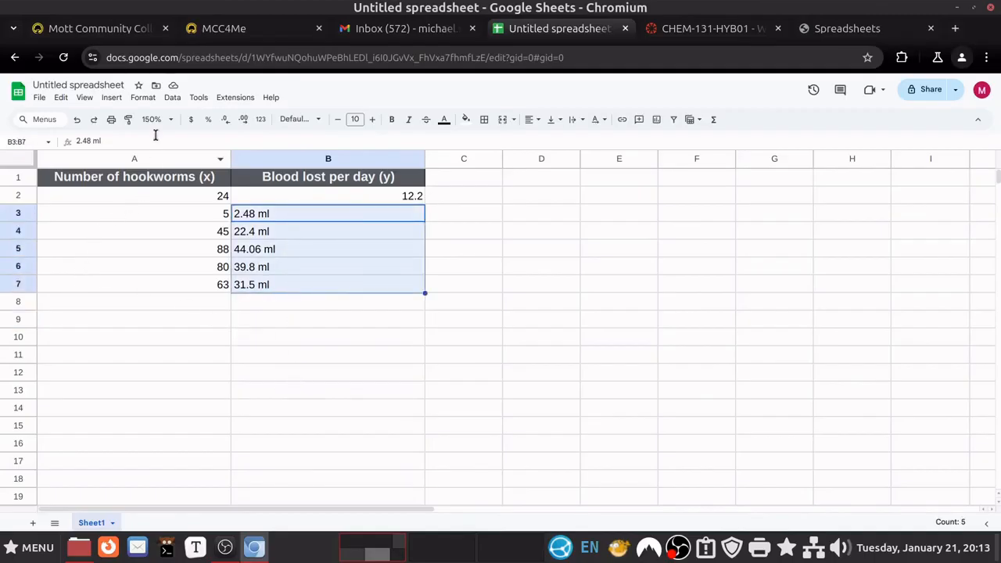
left_click(173, 99)
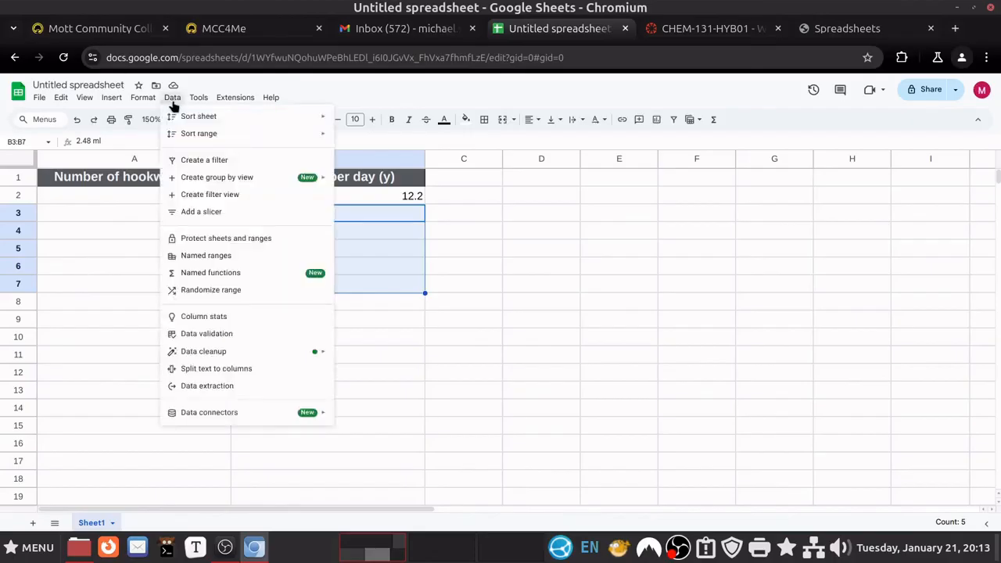
left_click(247, 371)
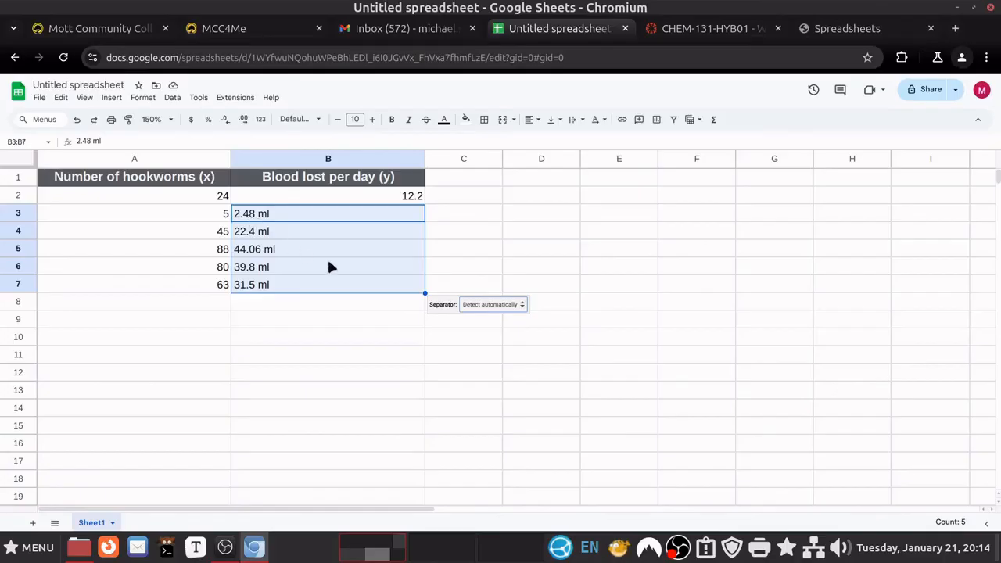
left_click(494, 305)
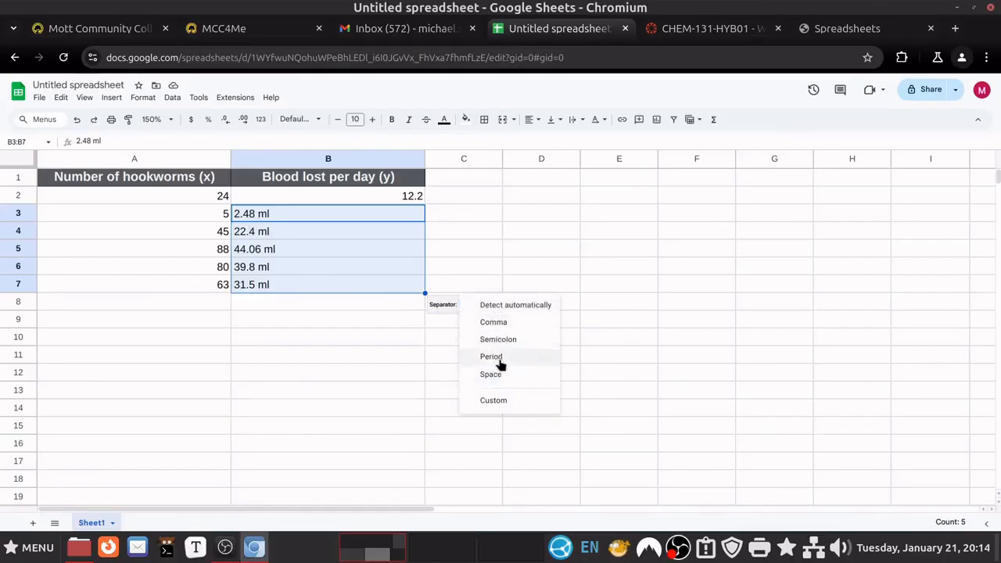
left_click(493, 375)
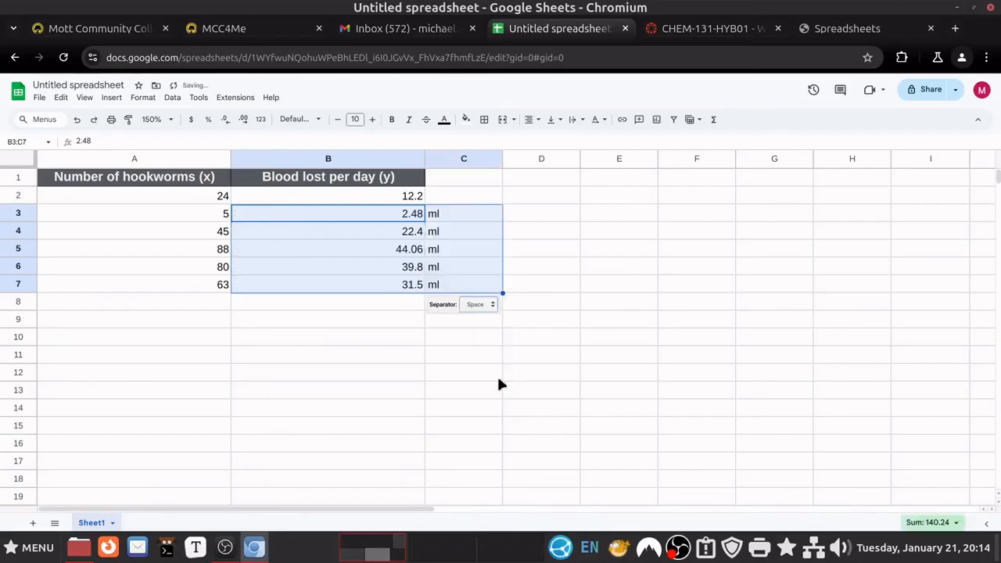
left_click(302, 395)
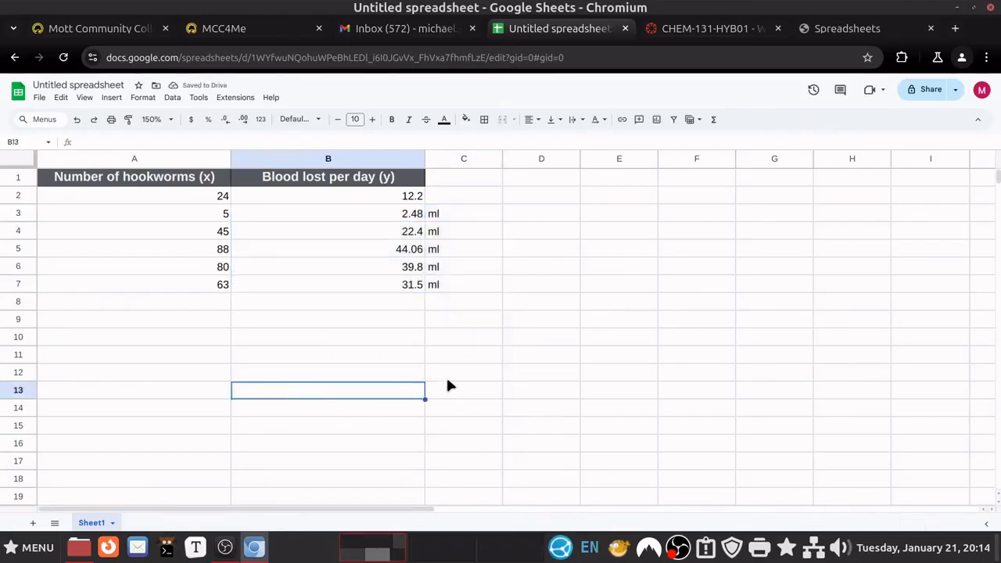
Delete the separated ml units from C3:C7
left_click_drag(385, 212, 392, 289)
left_click_drag(466, 210, 465, 286)
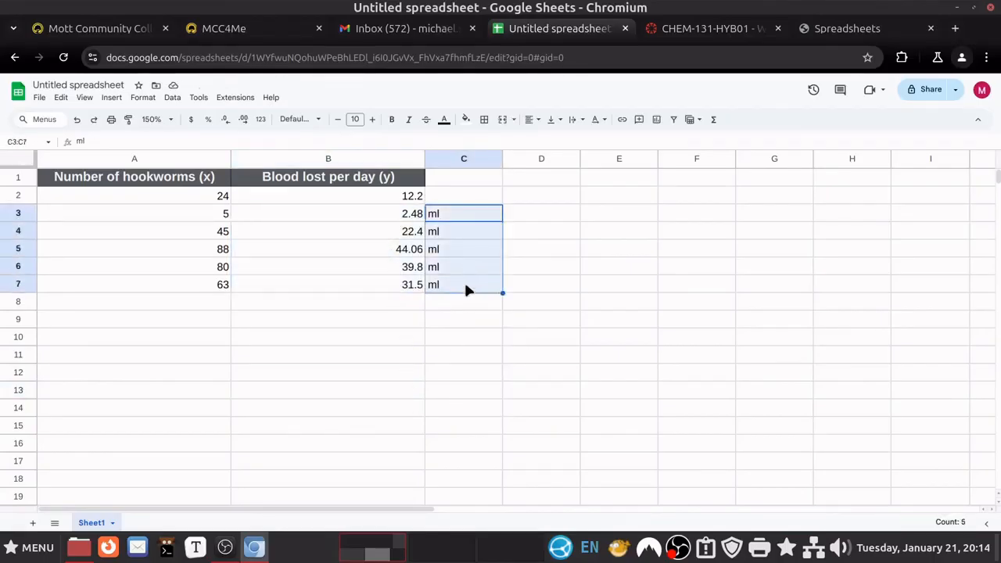
key("Delete")
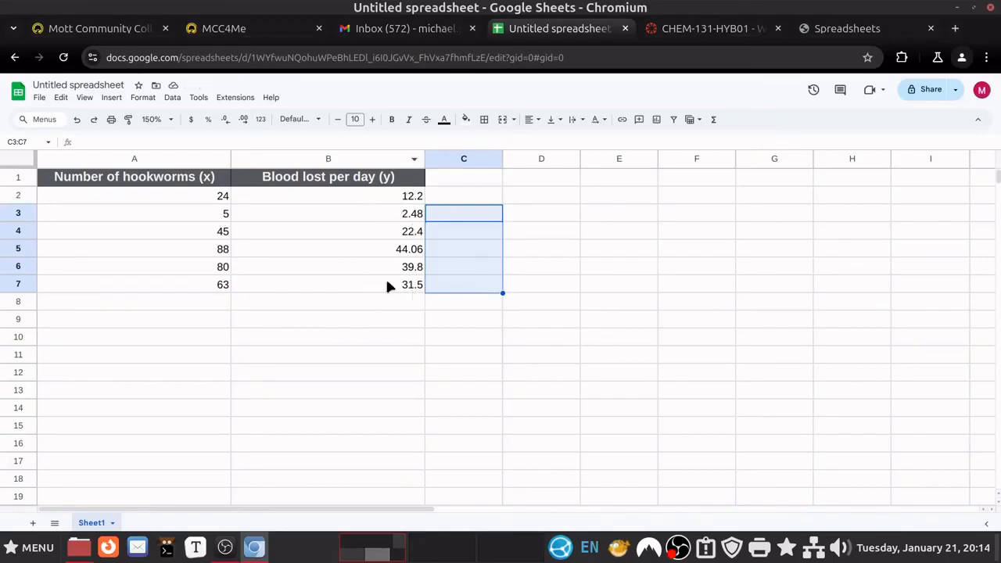
Add the unit [mL] to the header in B1 so it reads Blood lost per day (y) [mL]
left_click(399, 184)
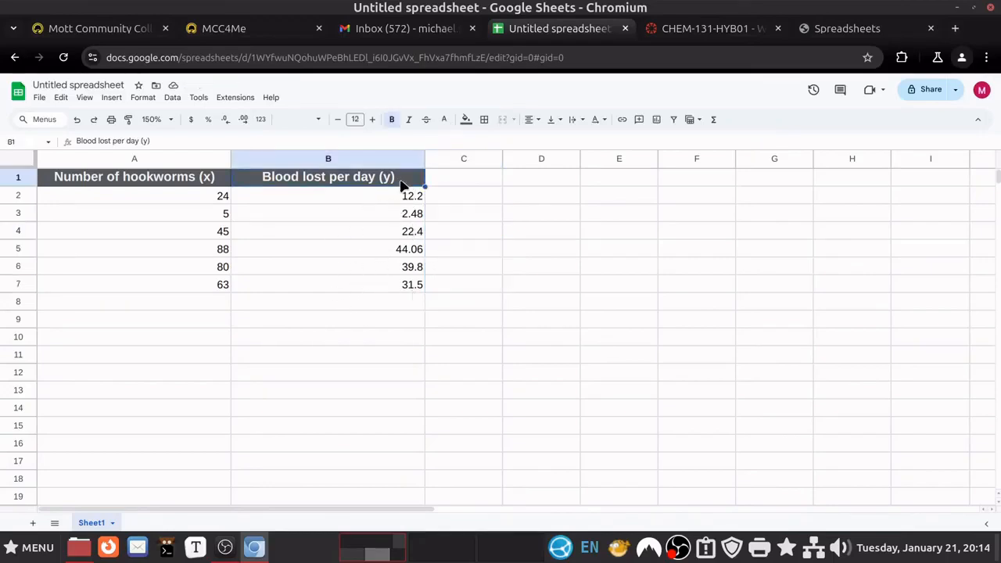
key("Return")
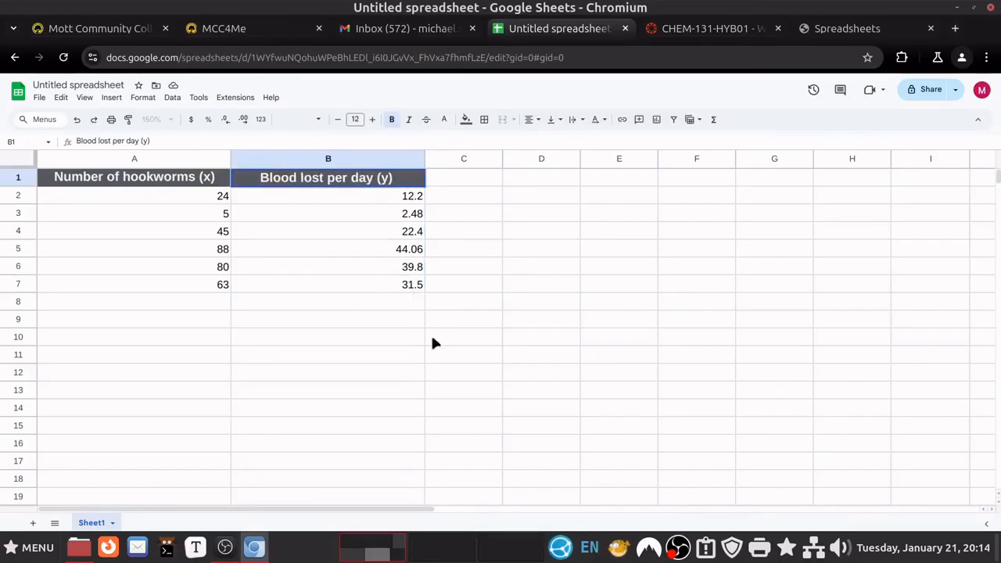
type("[]")
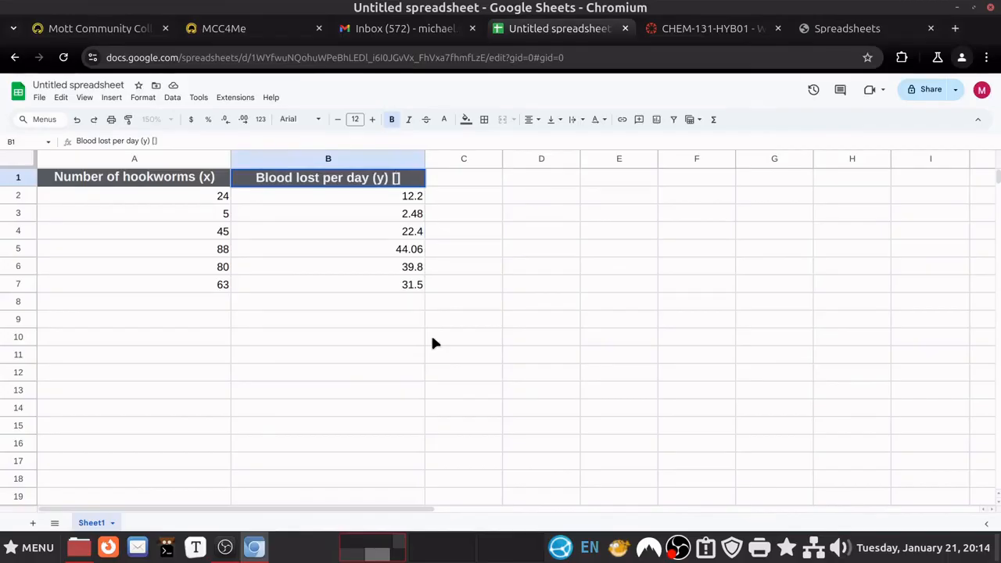
type("mL")
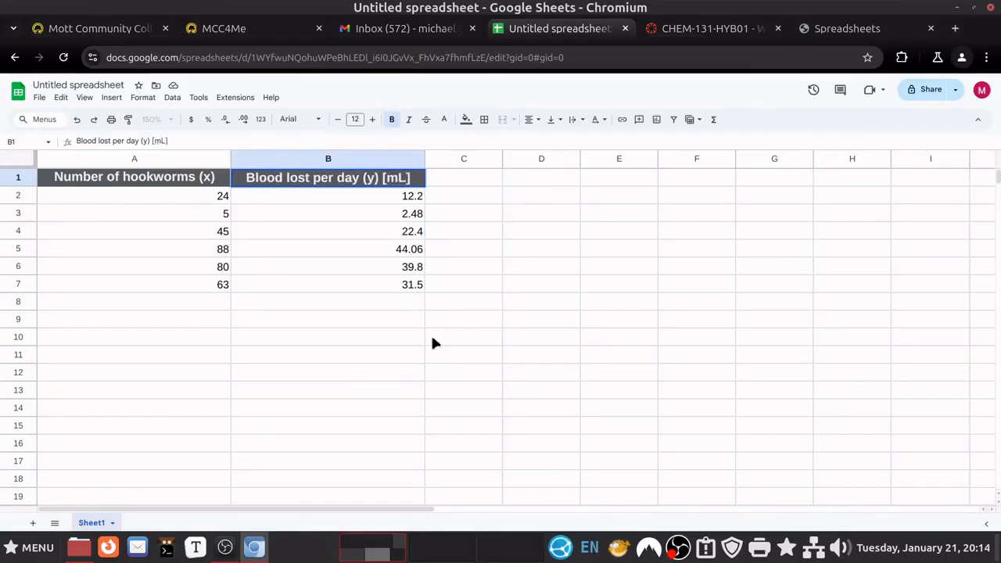
key("Return")
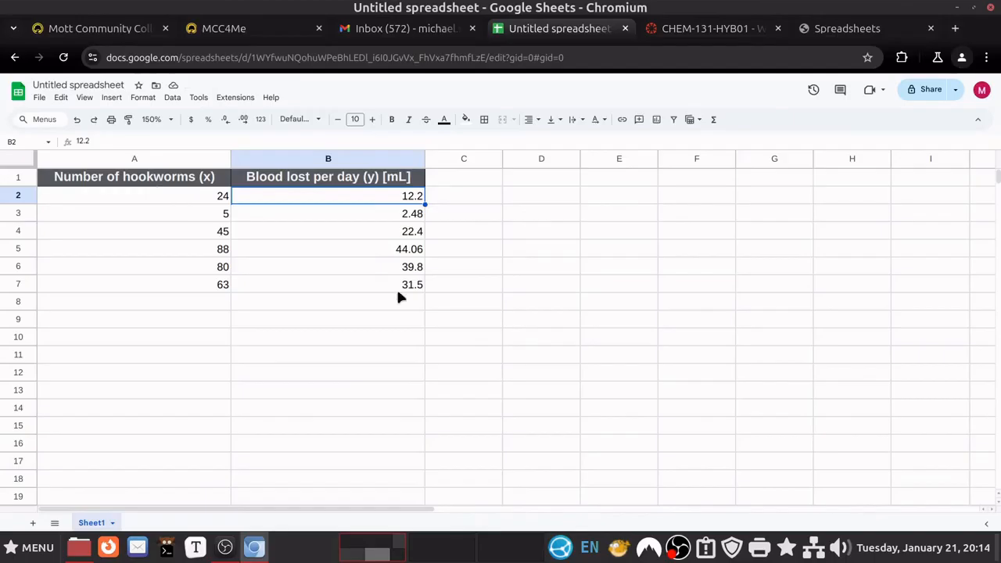
Switch to the Spreadsheets lab page and examine the instruction for a new column of blood loss per hookworm
left_click(395, 319)
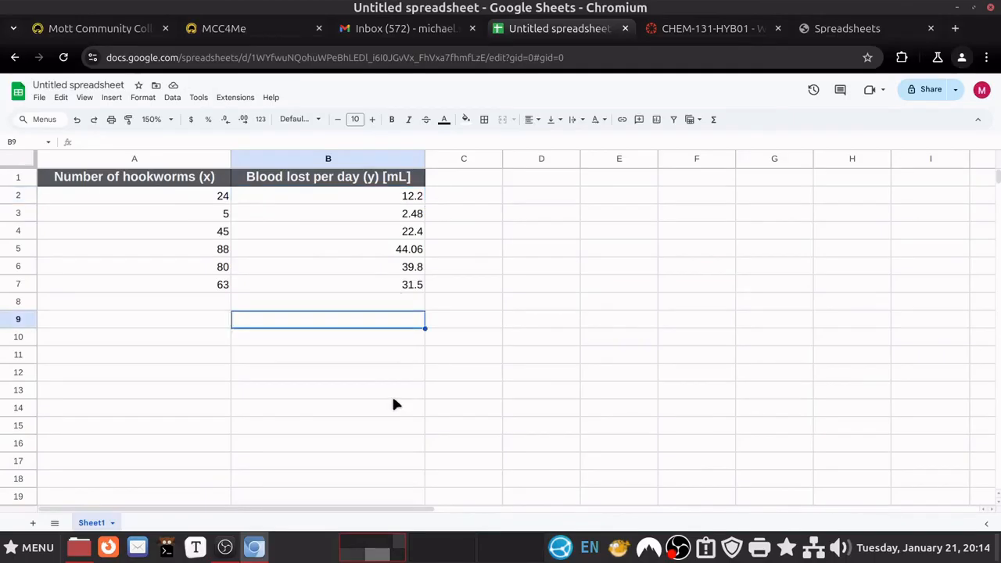
left_click(855, 28)
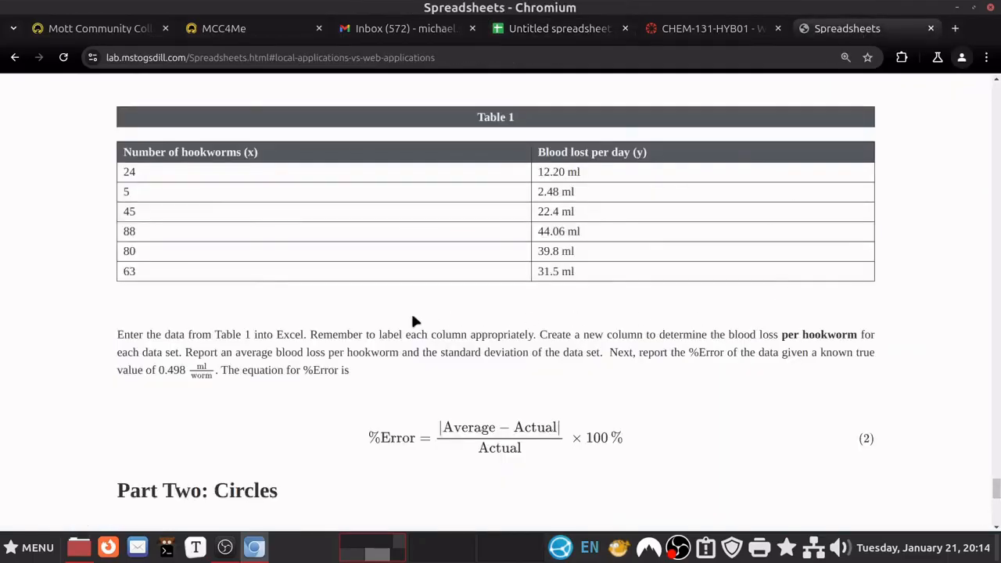
left_click_drag(307, 333, 147, 346)
left_click_drag(174, 359, 179, 363)
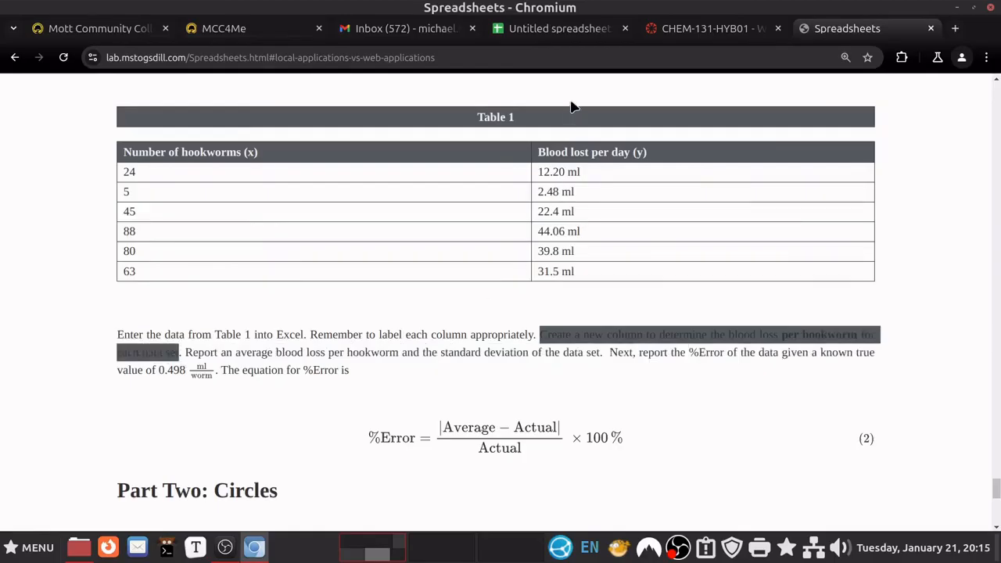
left_click(814, 351)
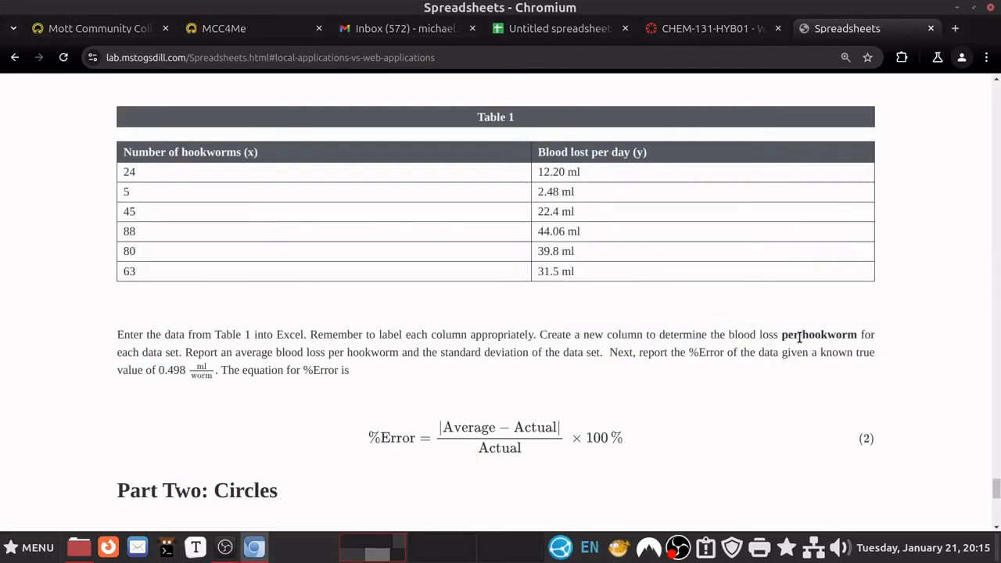
left_click_drag(798, 337, 777, 337)
left_click(735, 334)
Return to the spreadsheet, enter the header Bloodloss per Hookworm in C1 and widen column C to fit it
left_click(577, 29)
left_click(454, 181)
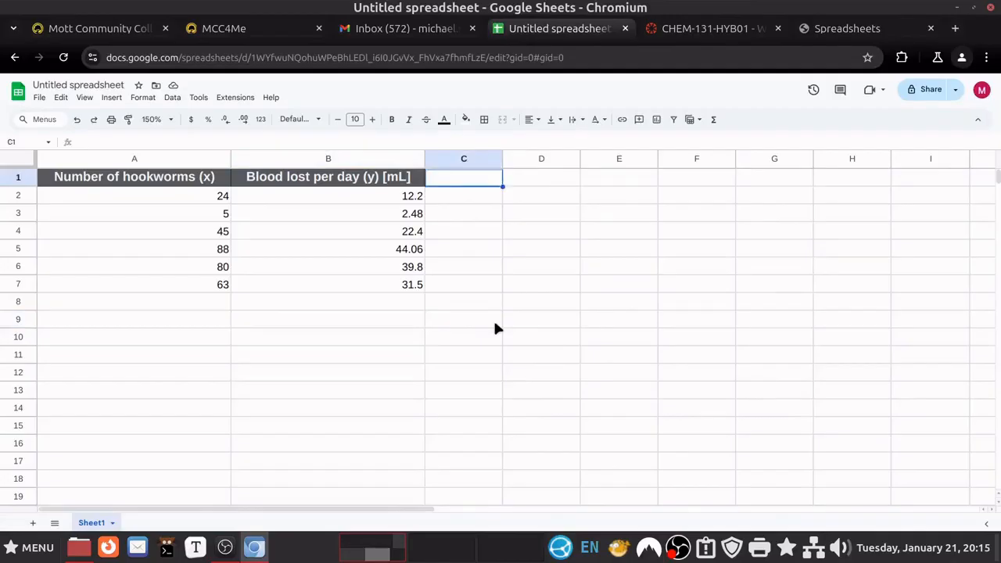
type("Blood ")
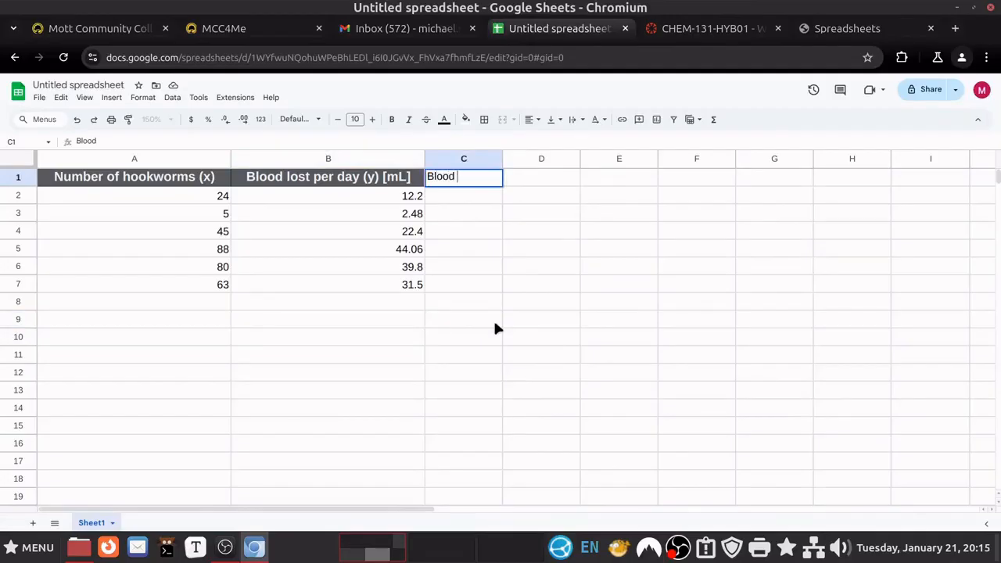
type("loss per Hoo")
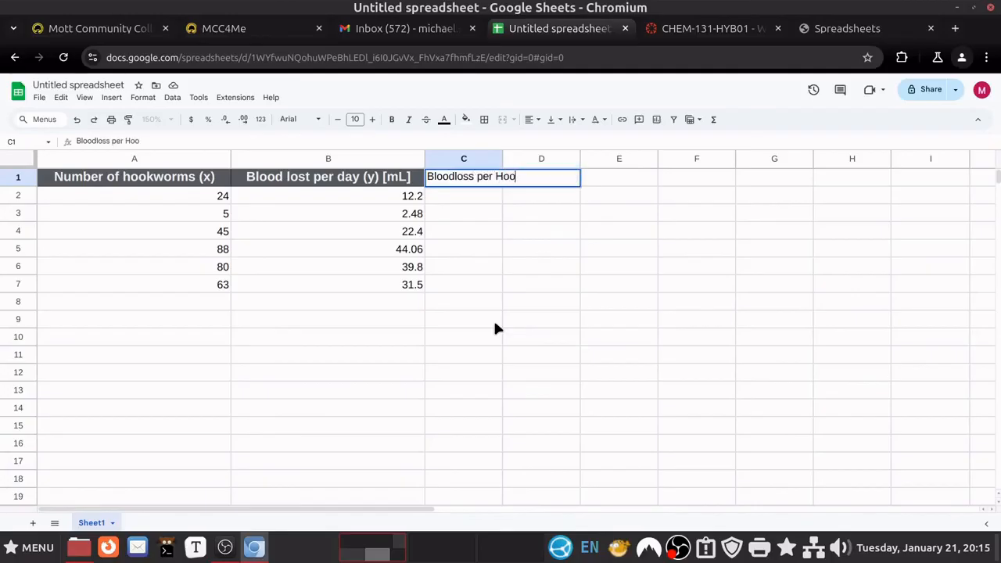
type("kworm")
key("Return")
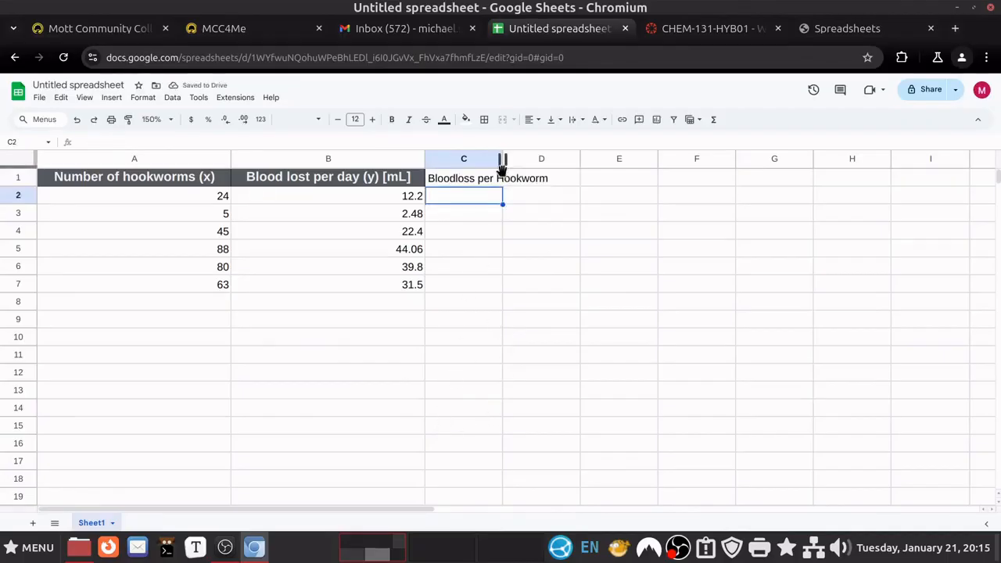
left_click_drag(502, 159, 553, 159)
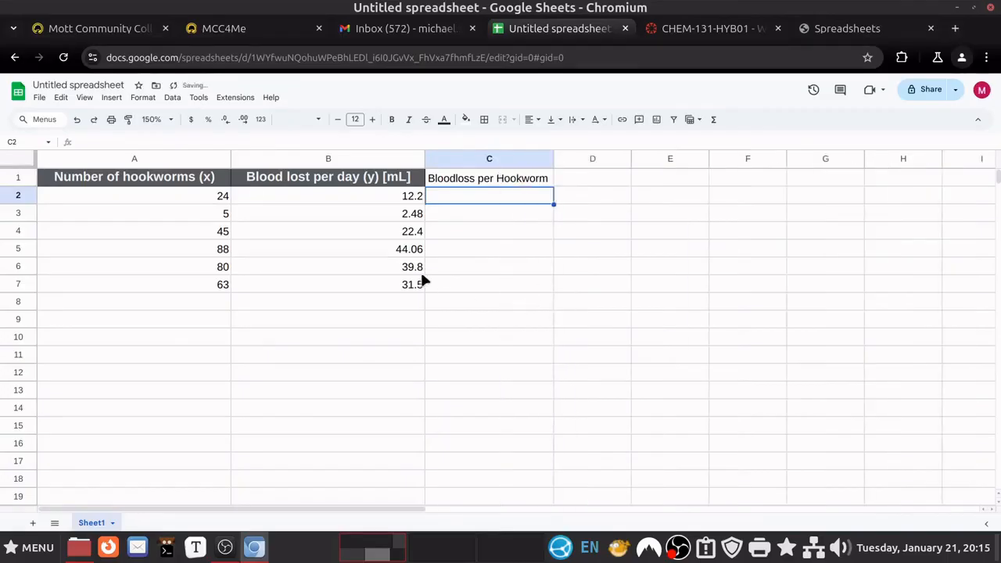
Compare the hookworm counts in A2:A3 with the corresponding daily blood loss values in B2:B3
left_click(345, 195)
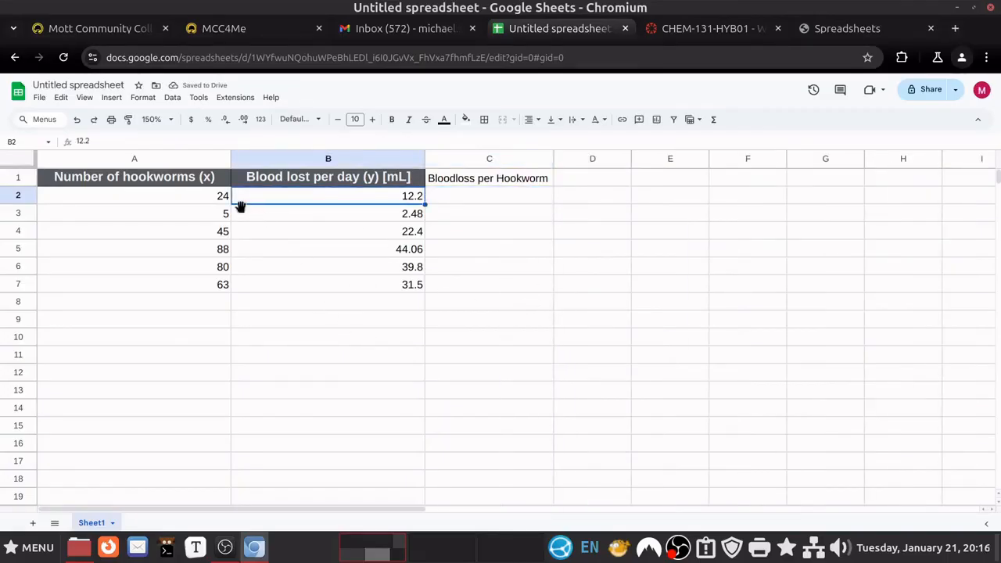
left_click(226, 201)
left_click(408, 199)
left_click(201, 213)
left_click(351, 213)
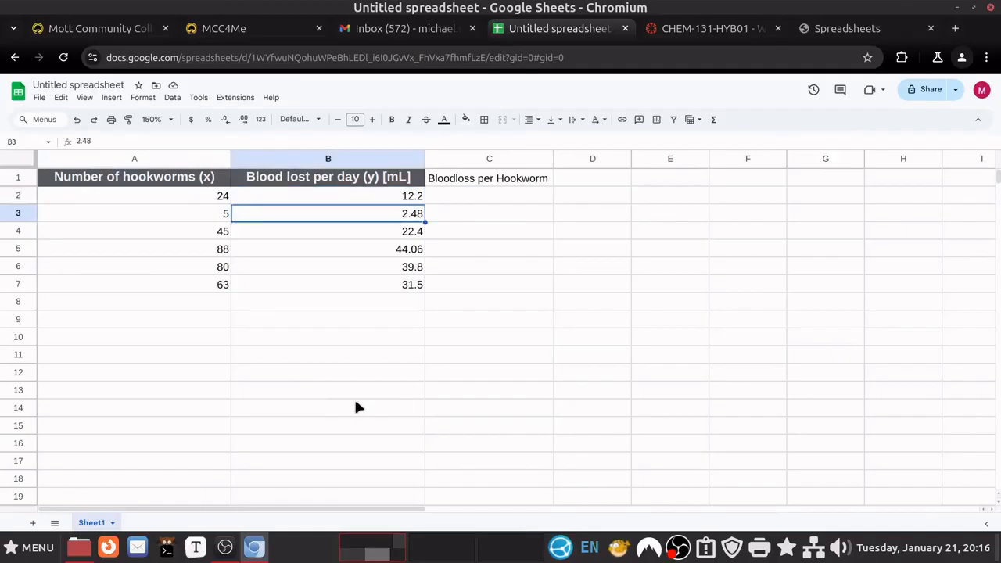
left_click(217, 202)
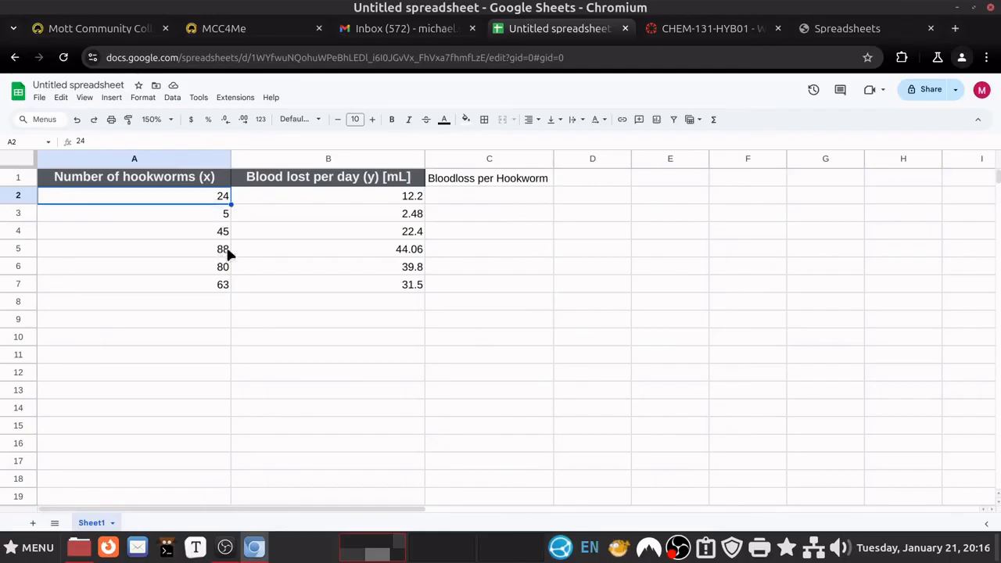
left_click(383, 194)
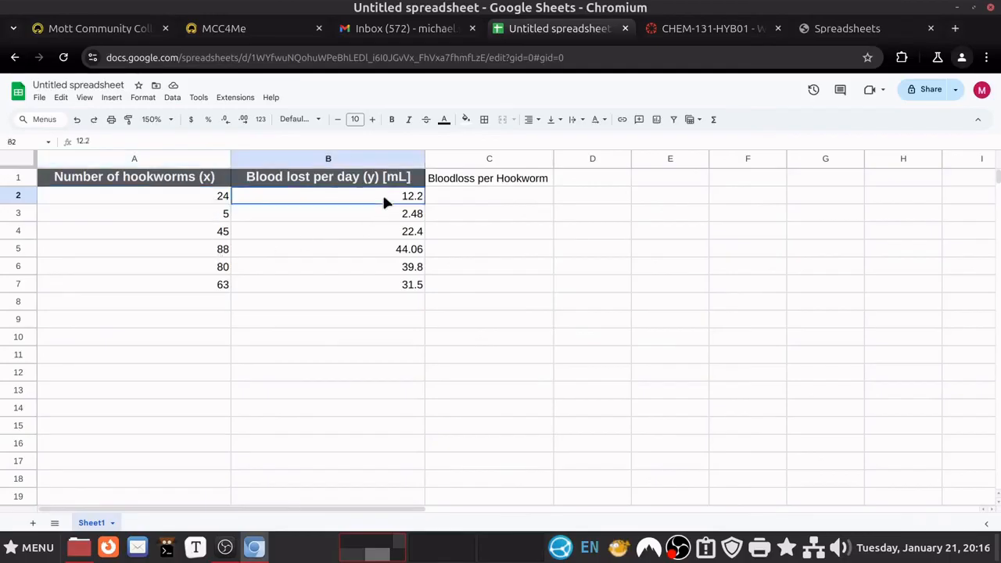
left_click(209, 211)
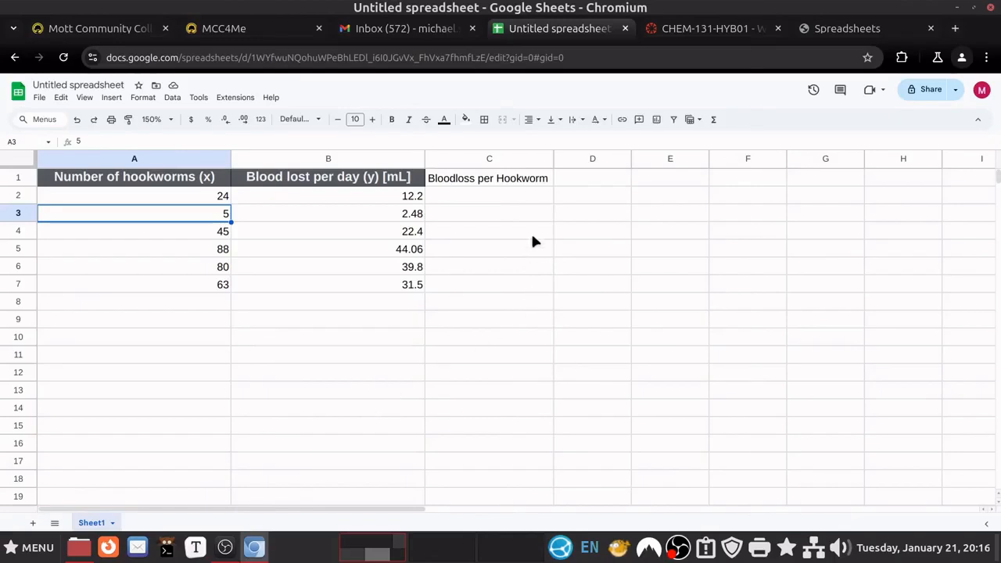
Calculate the blood loss per hookworm for the first data row by entering the formula =B2/A2 in C2
left_click(513, 197)
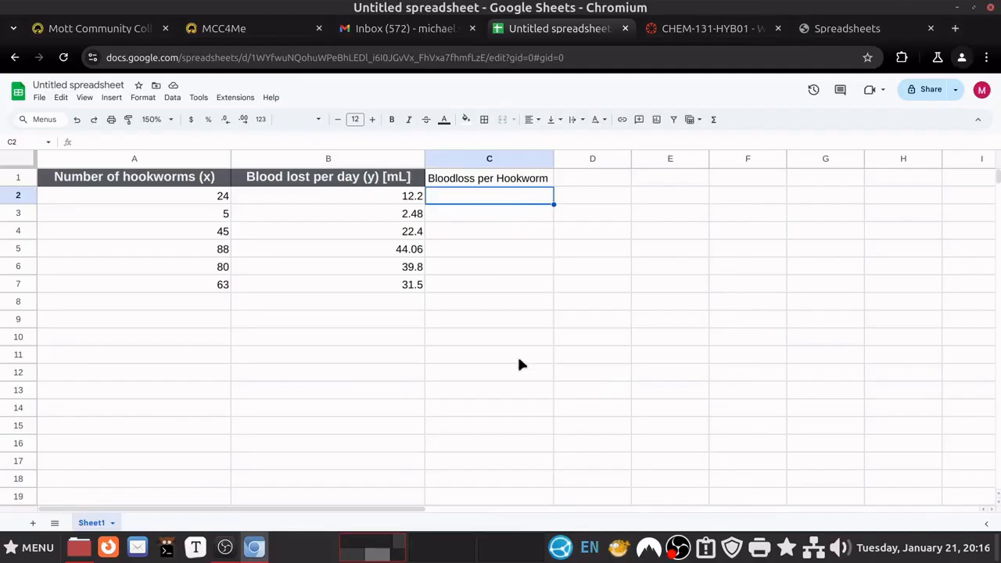
type("=")
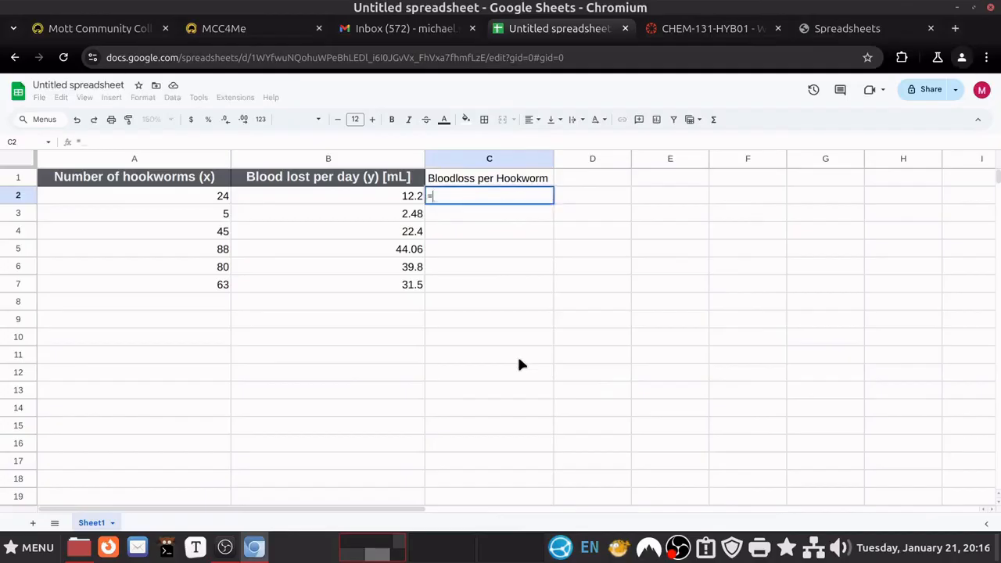
left_click(399, 200)
type("/")
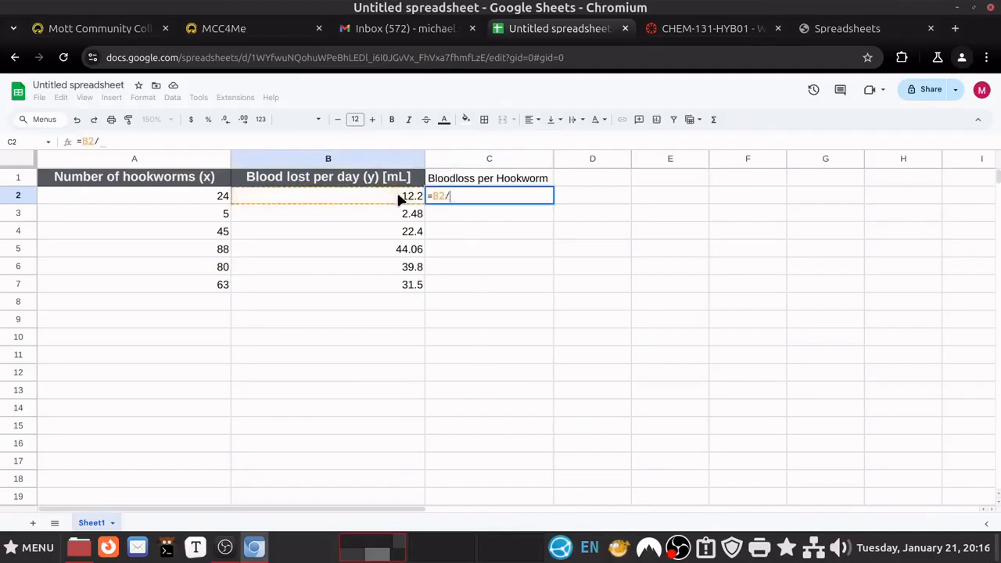
left_click(210, 195)
key("Return")
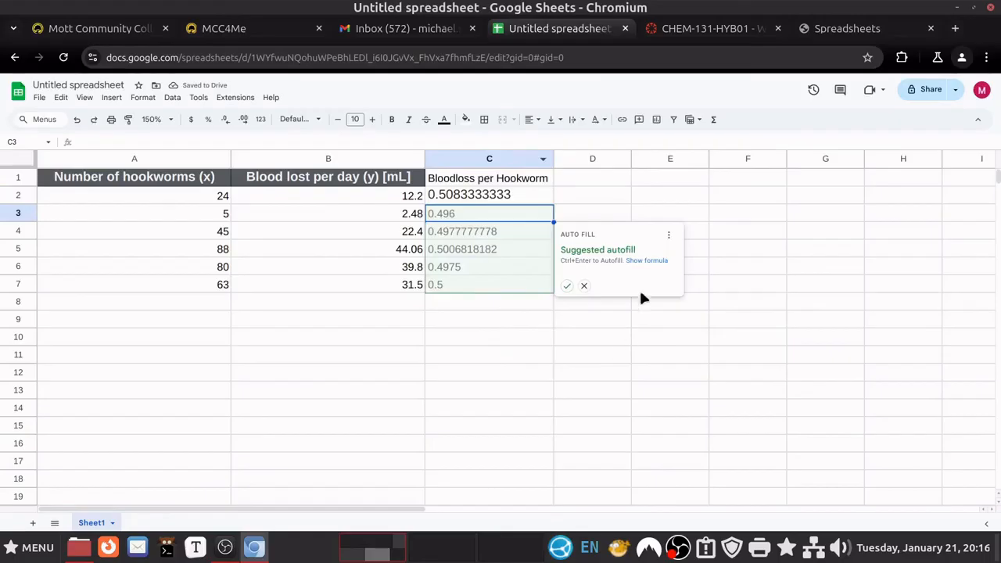
Accept the suggested autofill of the division formula for C3:C7 and check the copied formulas in C5 and C7
left_click(567, 287)
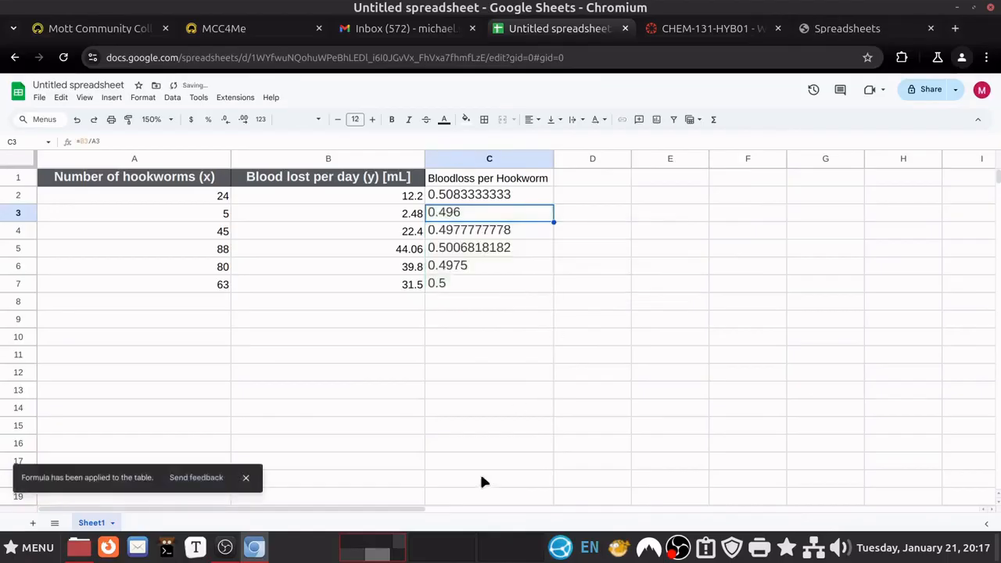
double_click(501, 251)
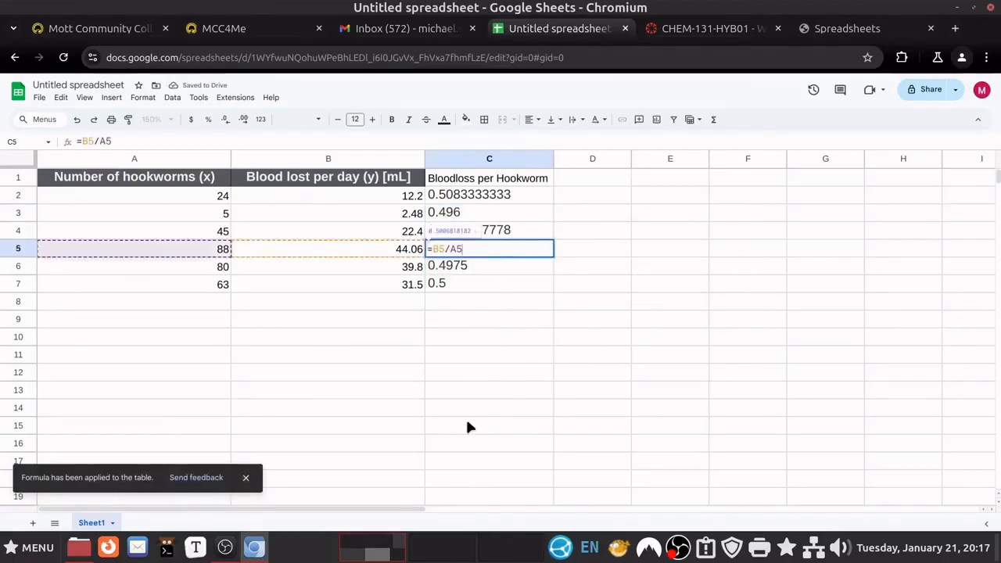
key("Return")
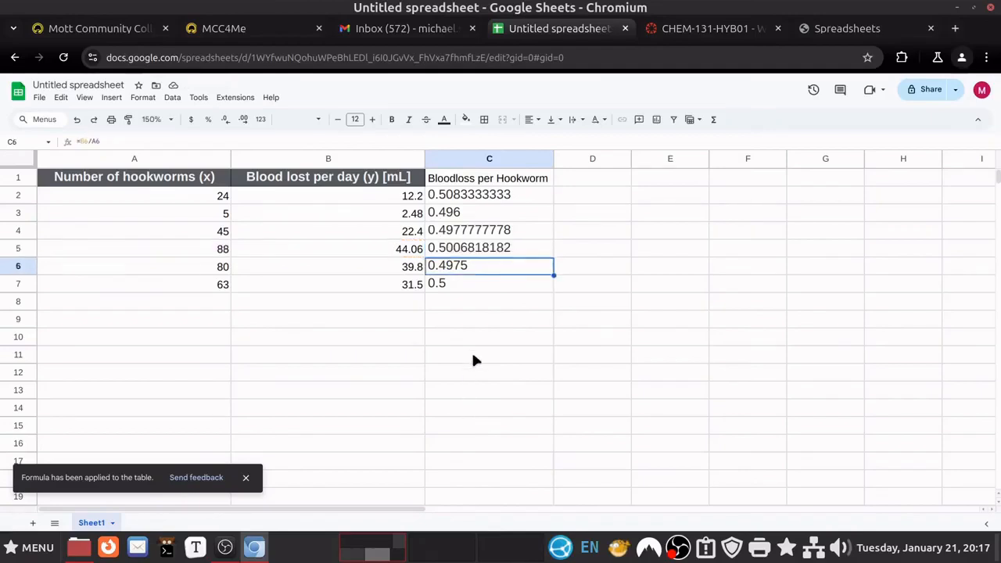
double_click(492, 286)
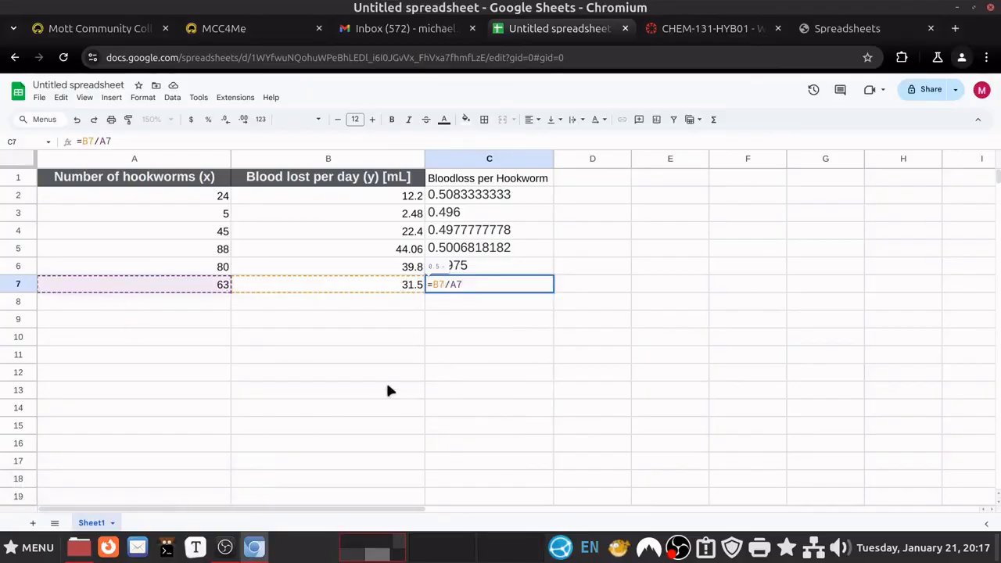
key("Return")
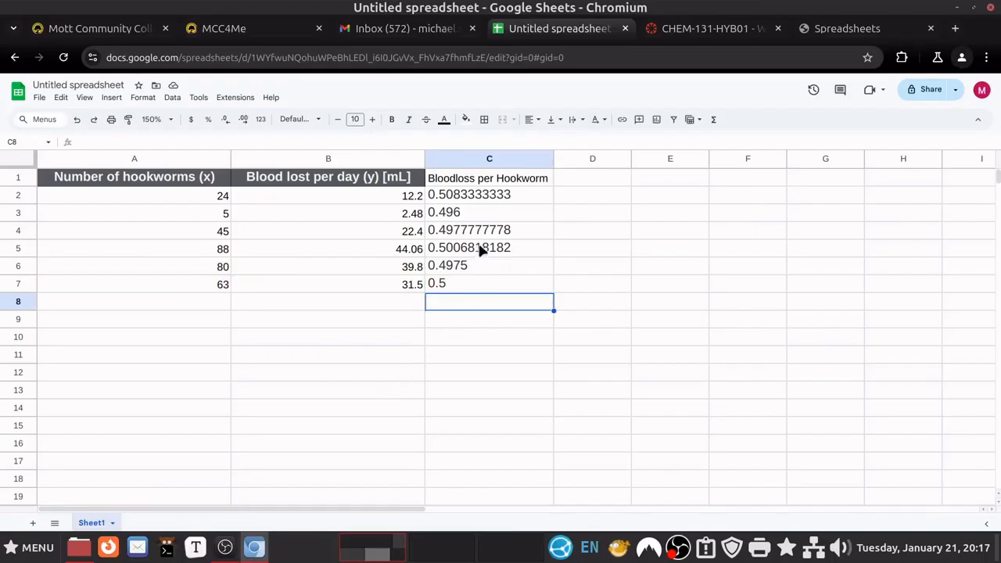
Clear the formatting of all data cells in A2:C7
left_click_drag(480, 196, 478, 283)
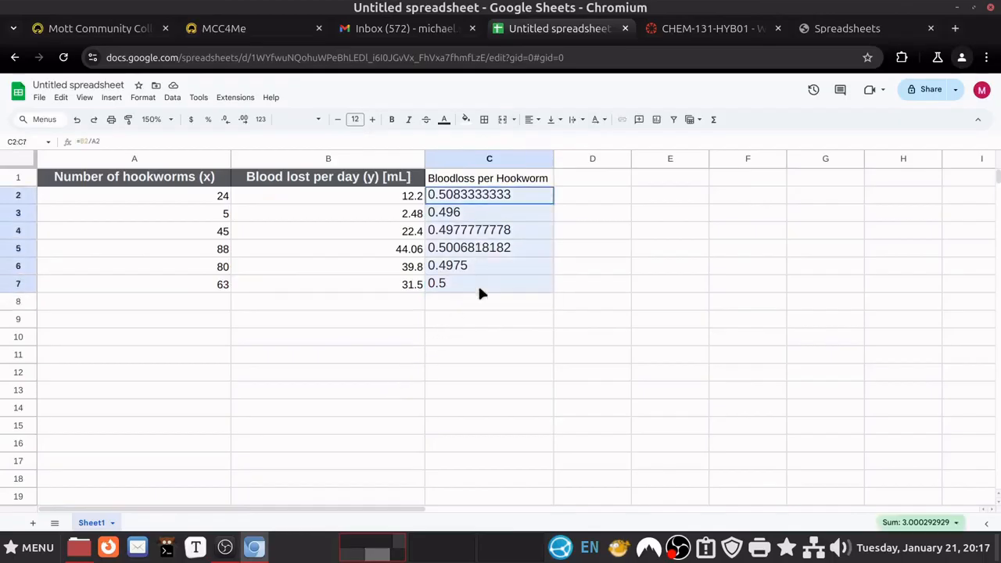
left_click_drag(129, 201, 483, 278)
left_click(147, 100)
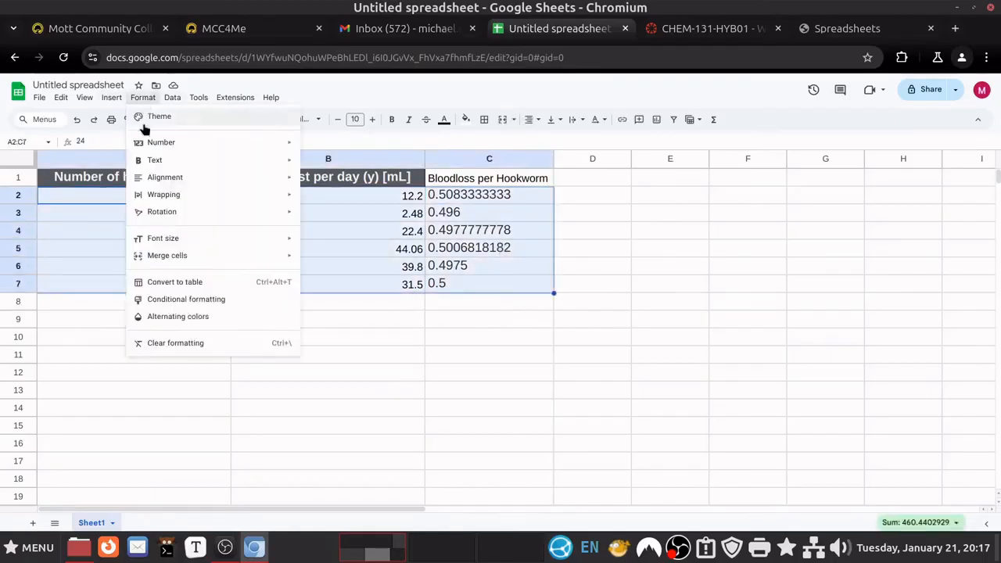
left_click(149, 342)
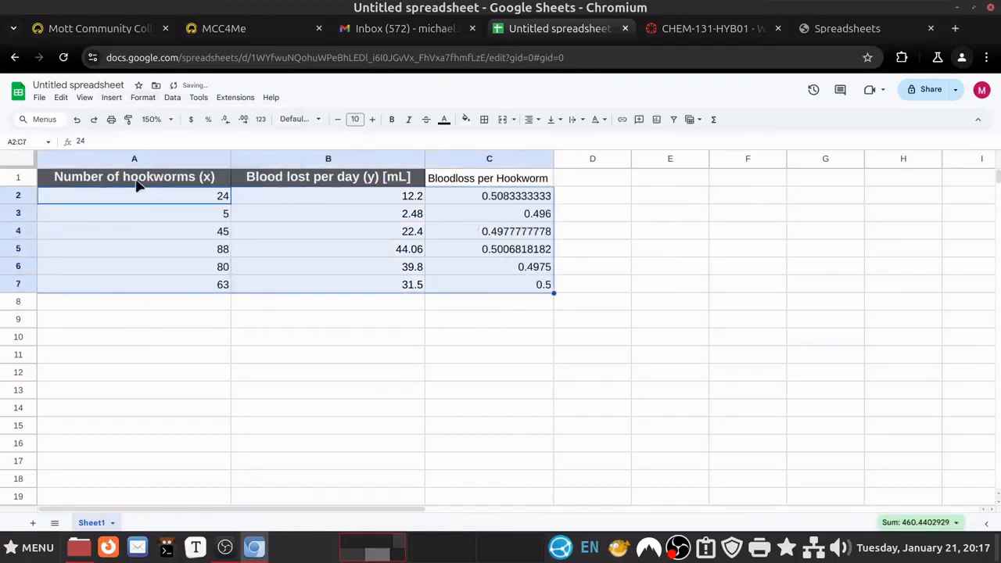
Apply the custom number format 0.00 to the data cells A2:C7
left_click(139, 100)
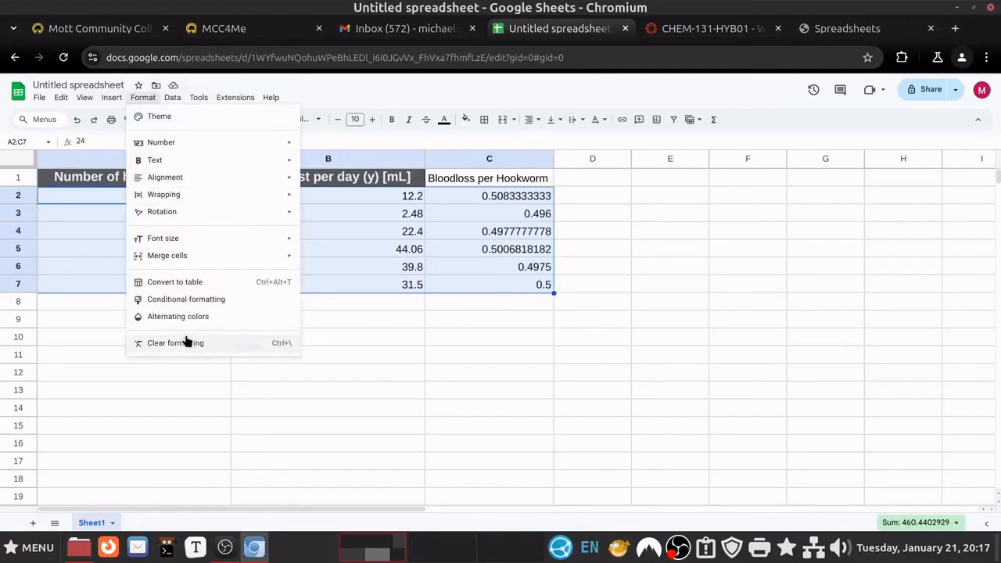
mouse_move(198, 158)
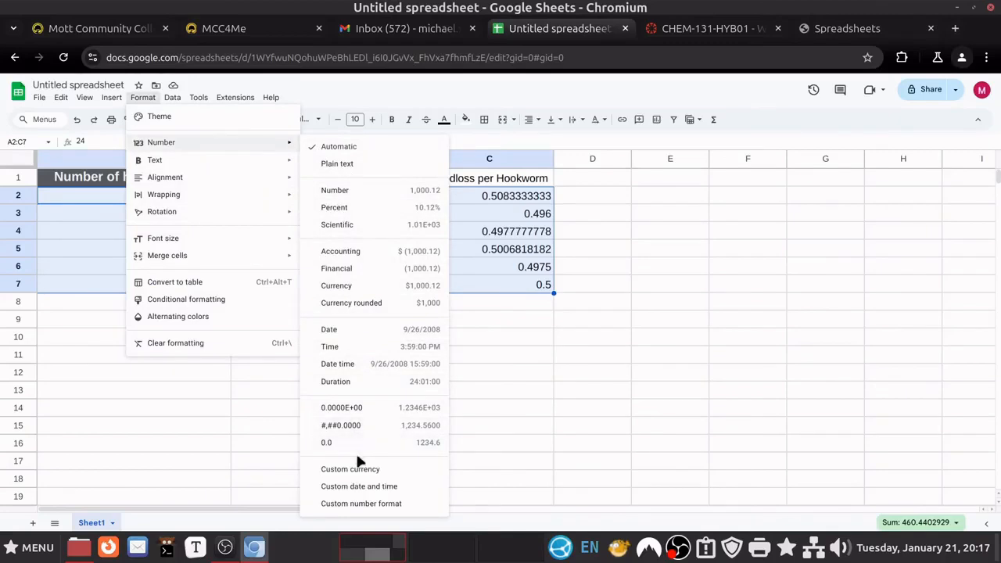
left_click(358, 503)
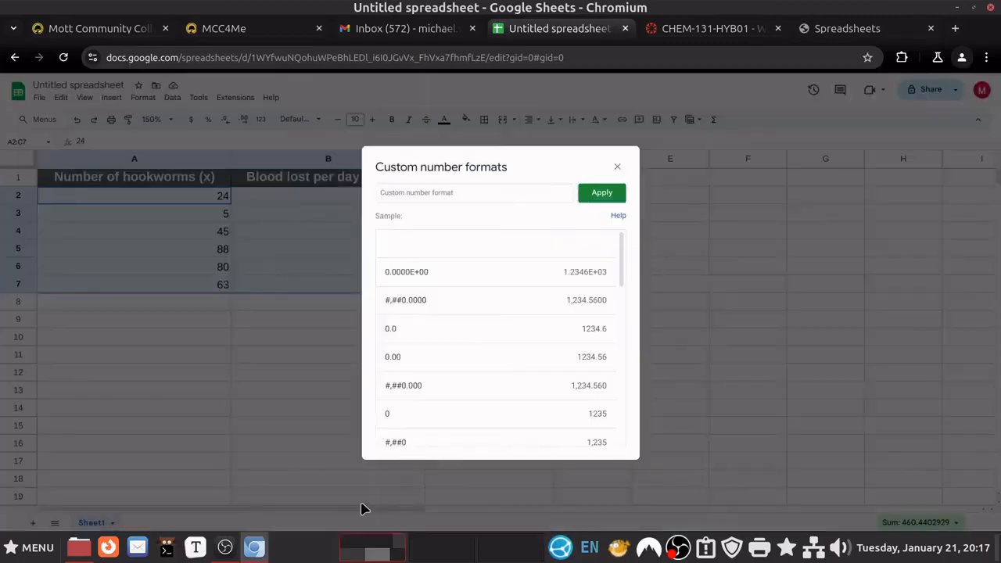
left_click(441, 357)
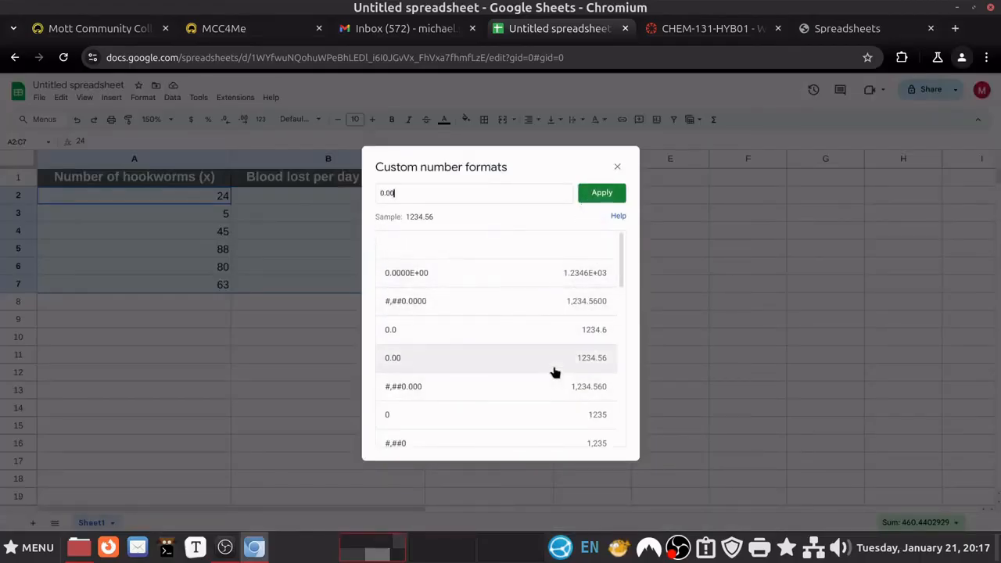
key("Return")
left_click(298, 252)
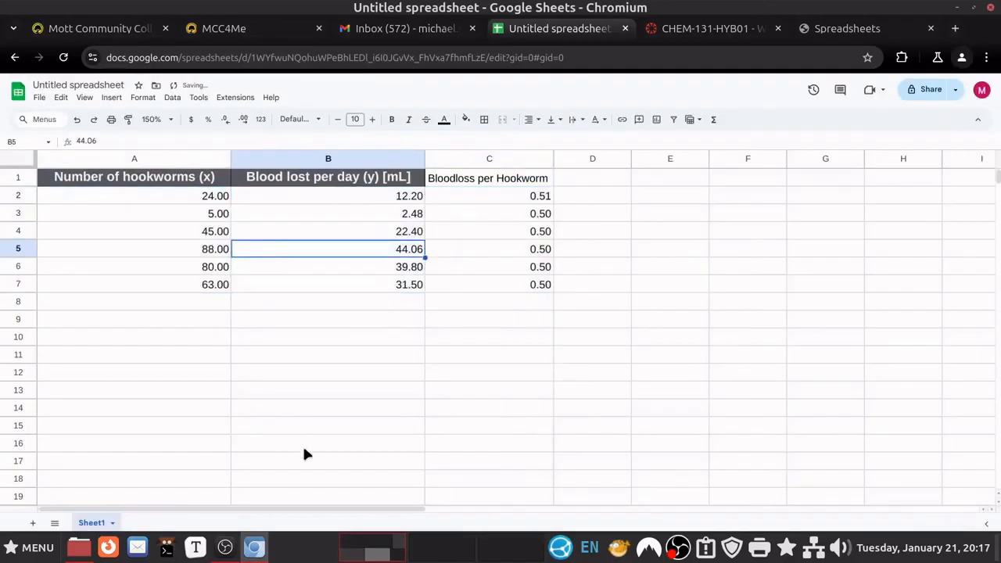
Apply the custom number format 0.000 to the blood loss per hookworm values in C2:C7
left_click_drag(460, 200, 460, 292)
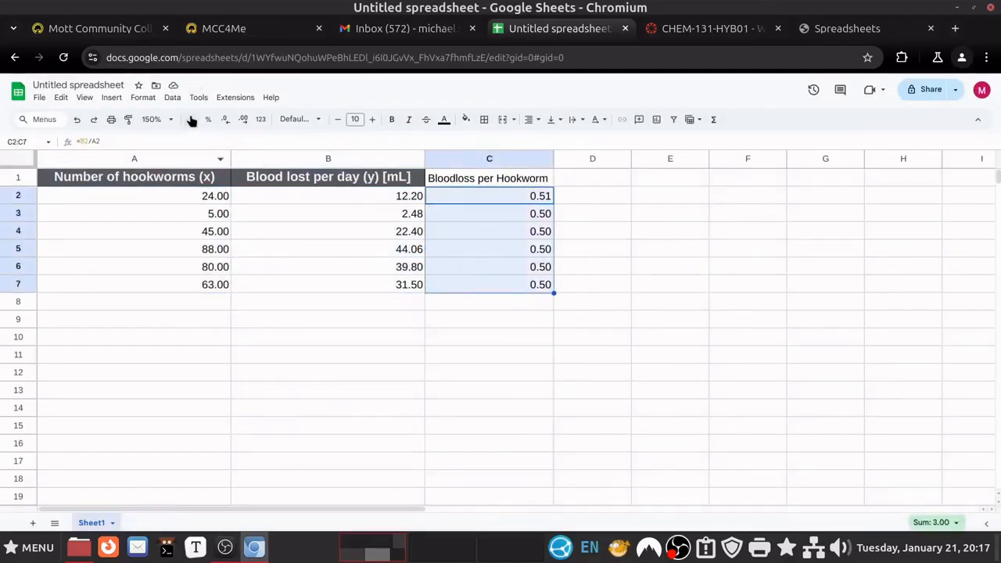
left_click(143, 97)
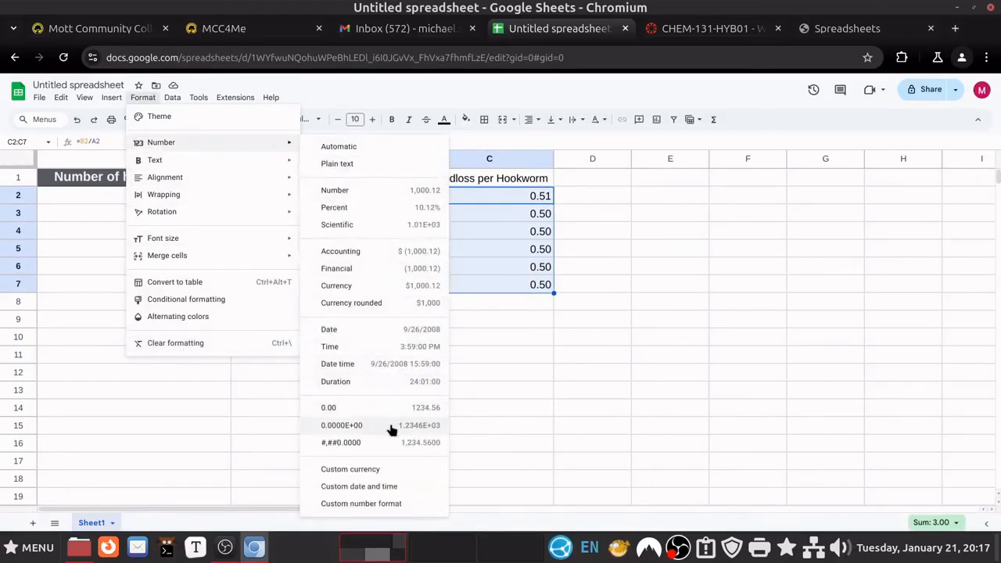
left_click(377, 506)
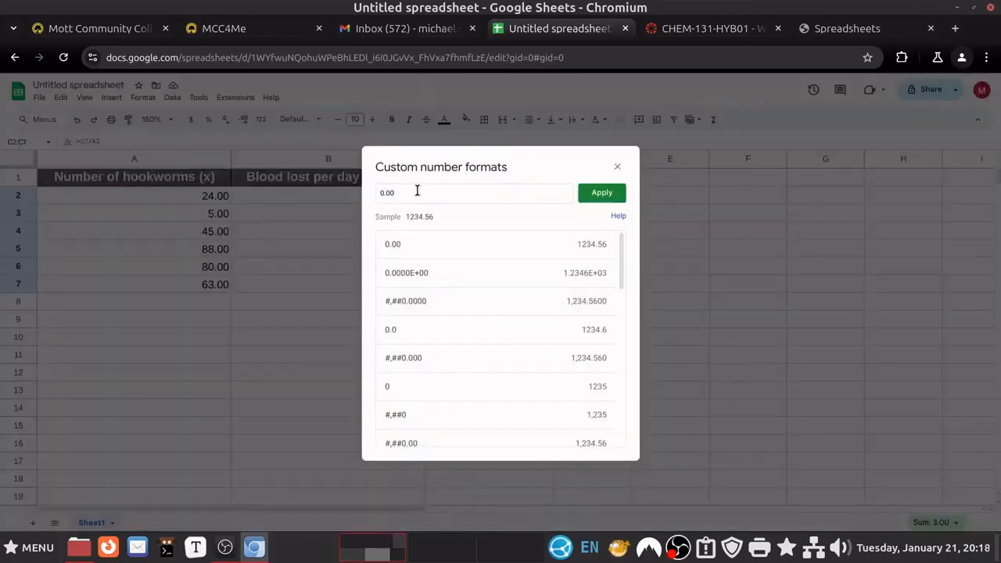
type("0")
left_click(601, 192)
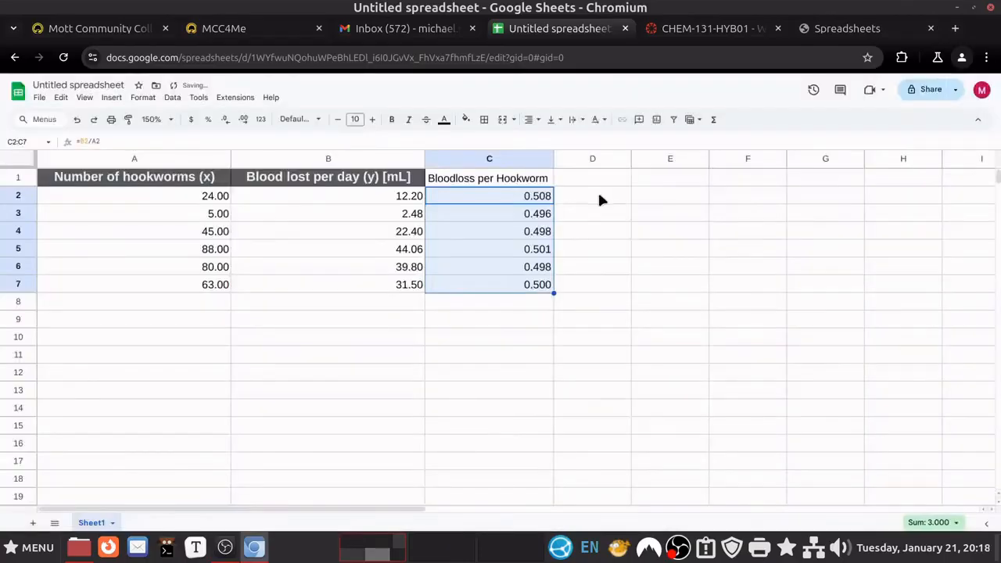
Review the formatted values in row 2 and the division results at the end of column C
left_click(499, 336)
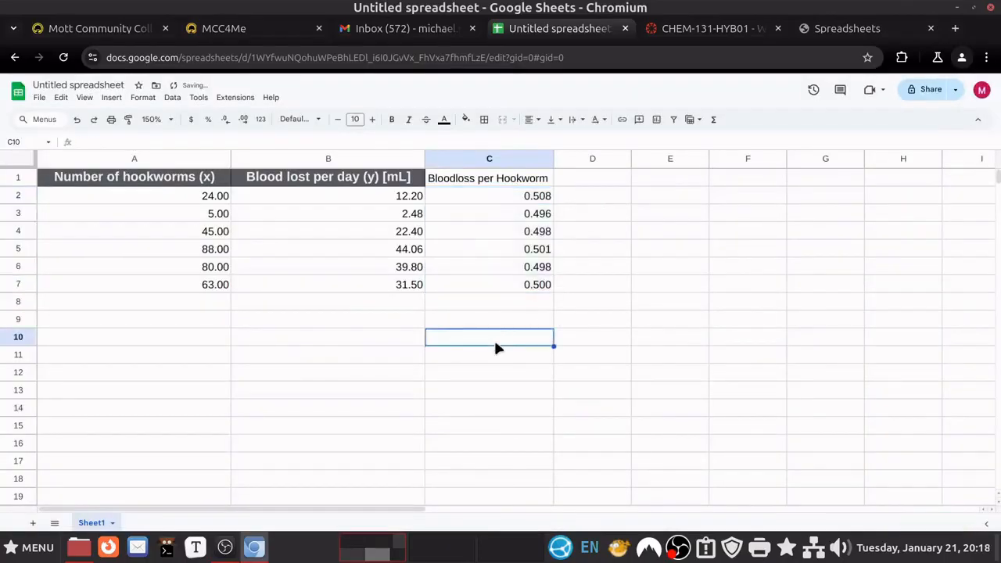
left_click(528, 197)
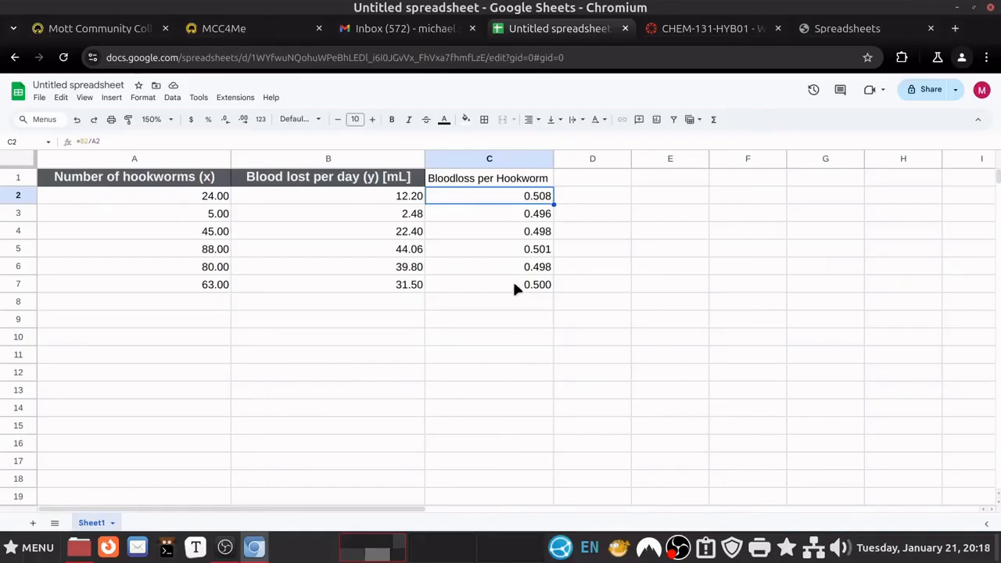
left_click(387, 202)
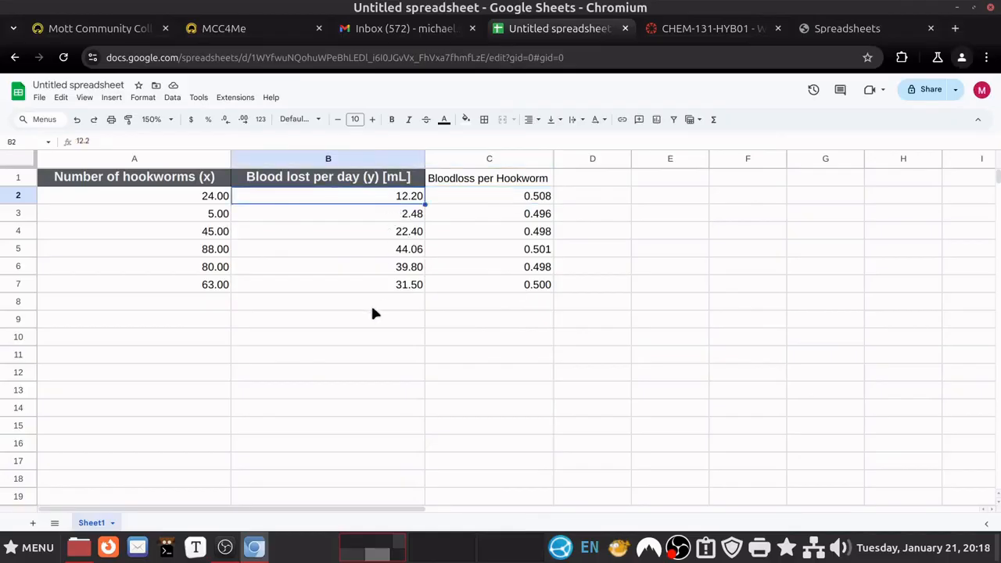
left_click(210, 197)
left_click(298, 201)
left_click(219, 197)
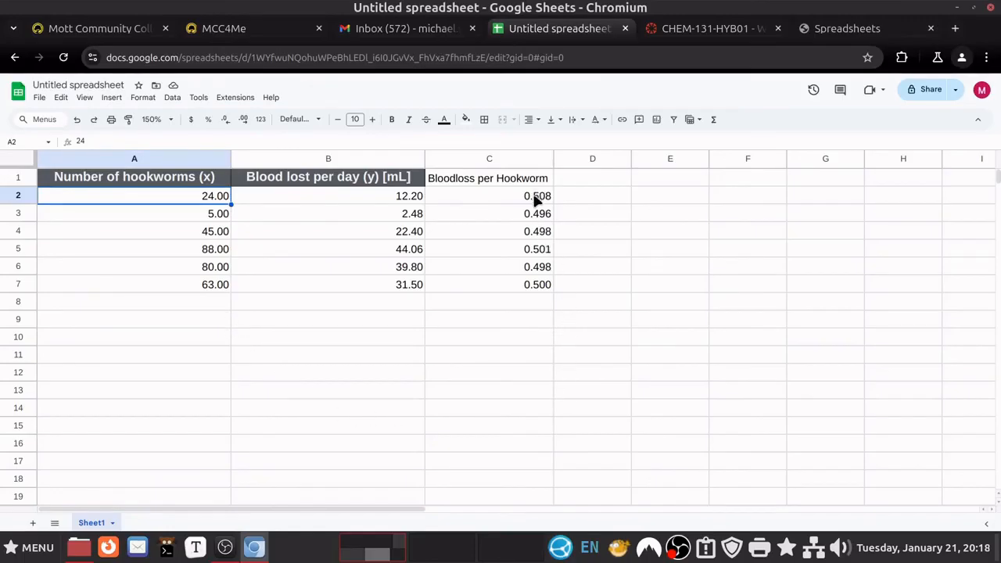
left_click(534, 267)
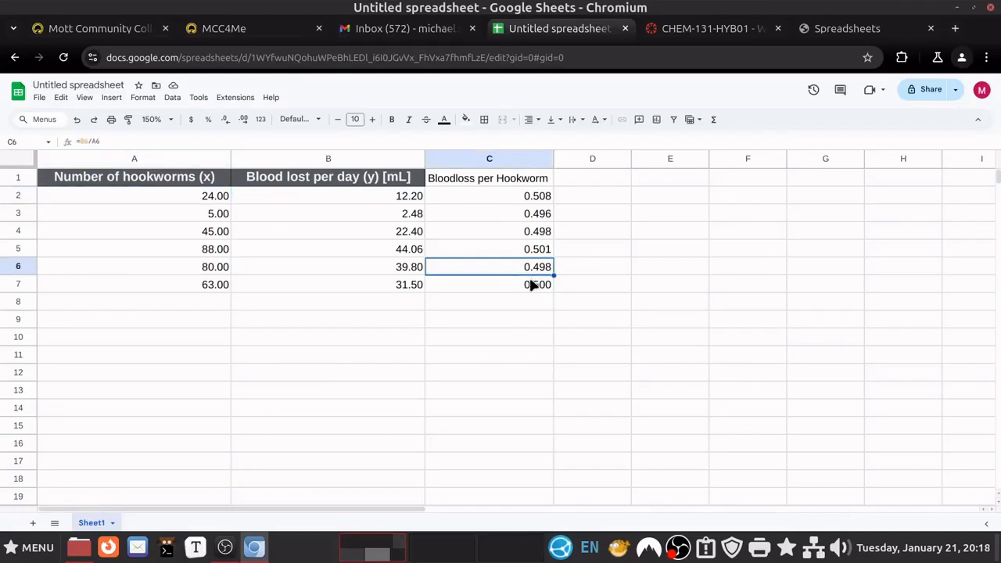
left_click(528, 287)
left_click(529, 297)
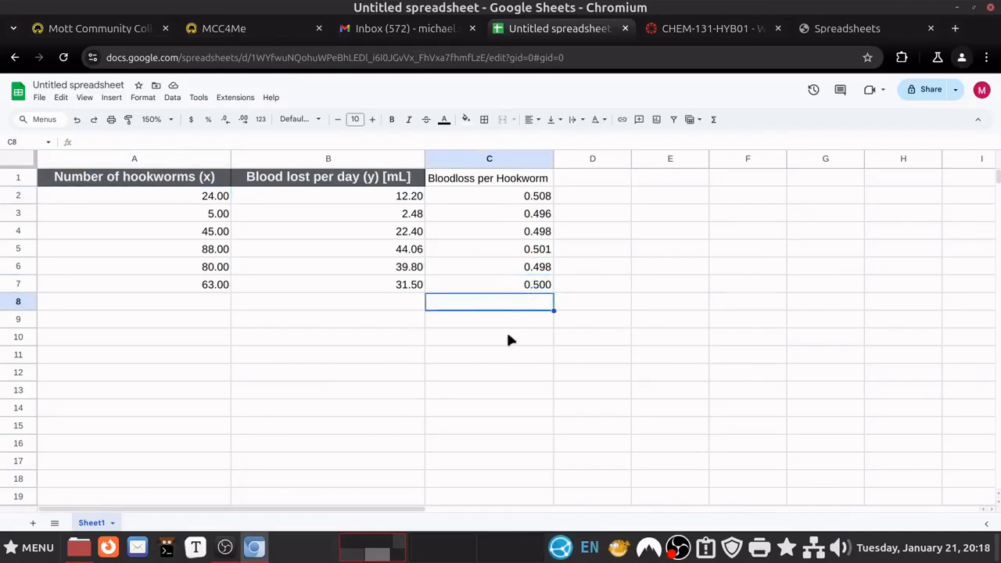
left_click(505, 320)
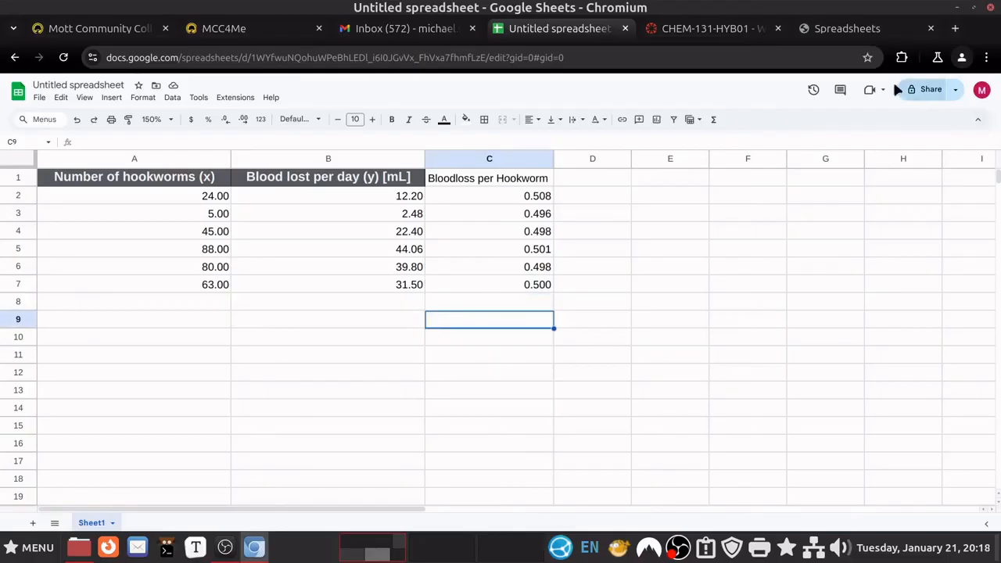
Switch to the Spreadsheets lab page and read the Part One instruction on reporting the average and standard deviation
left_click(841, 28)
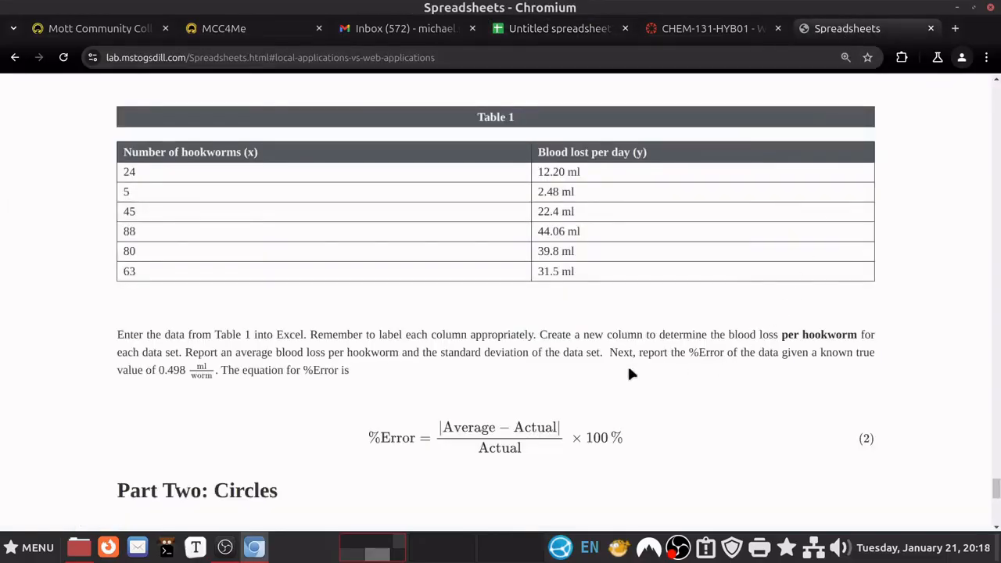
scroll(631, 374, "down", 2)
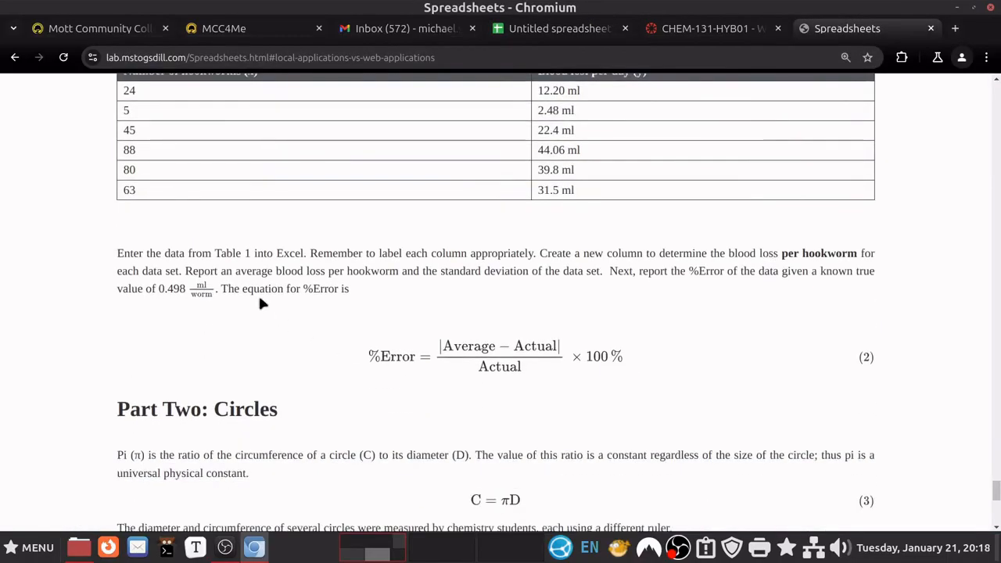
left_click_drag(187, 272, 598, 279)
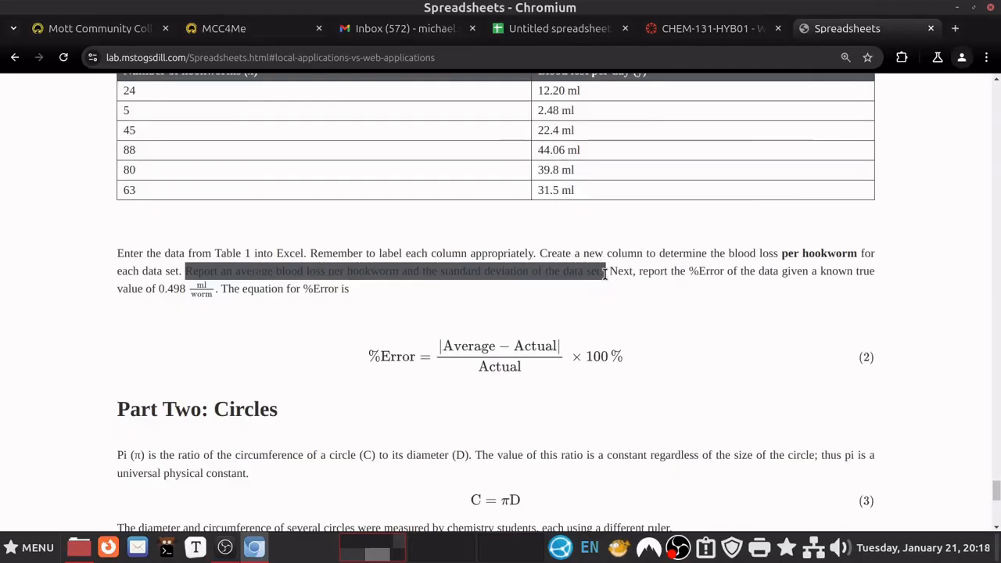
left_click(605, 274)
Return to the untitled spreadsheet and enter the labels "Average =" in B8 and "Standard deviation =" in B9
left_click(556, 30)
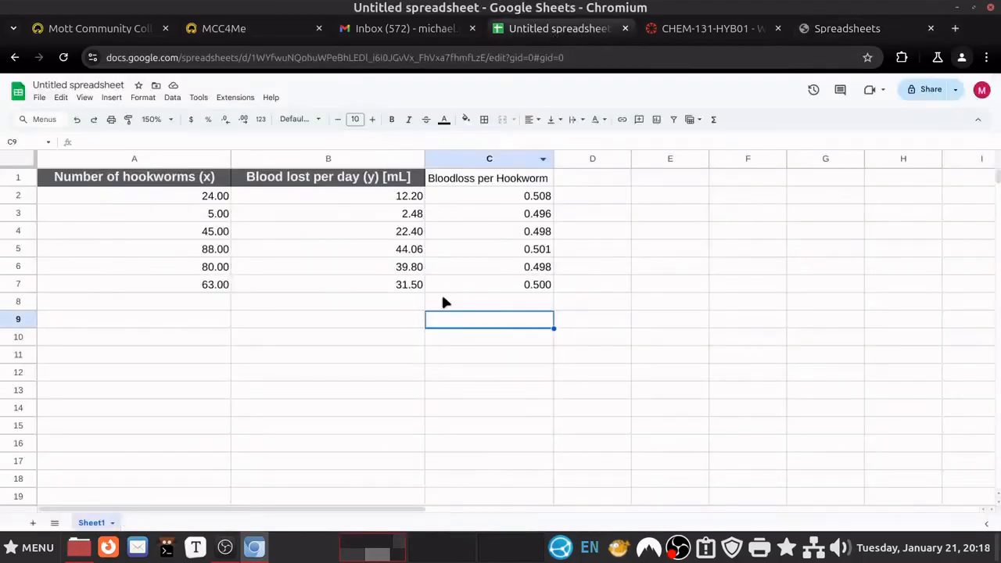
left_click(394, 301)
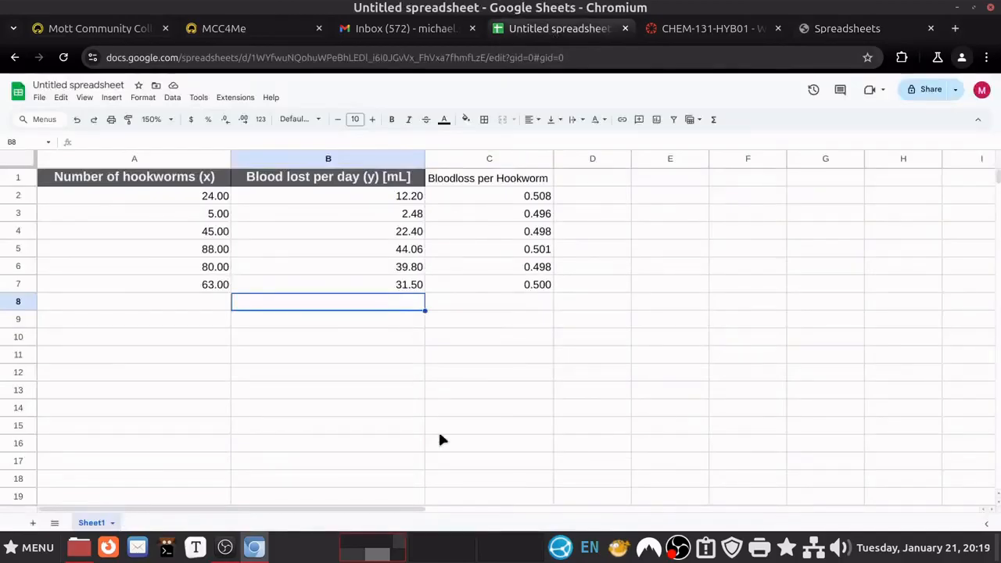
type("Average")
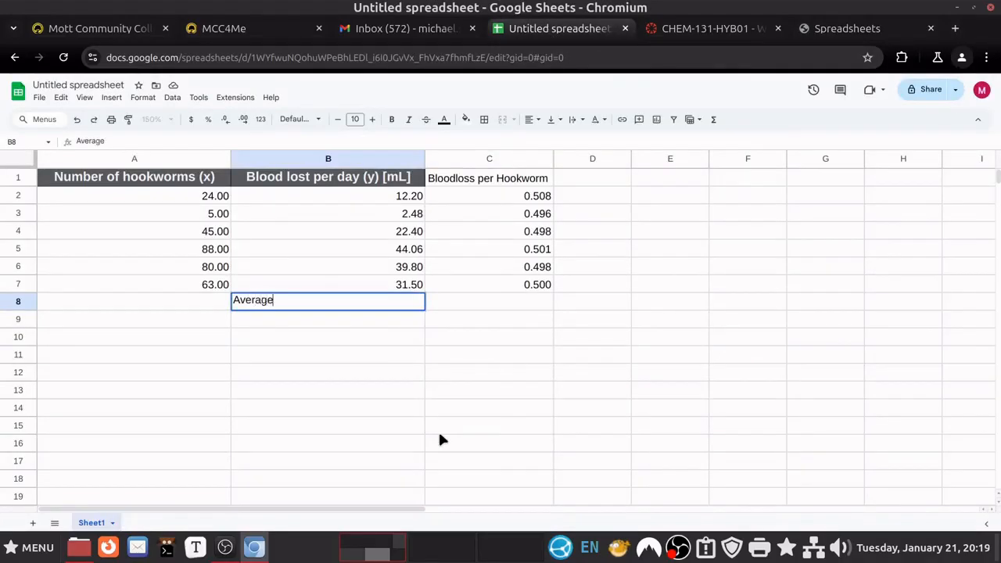
type(" =")
key("Return")
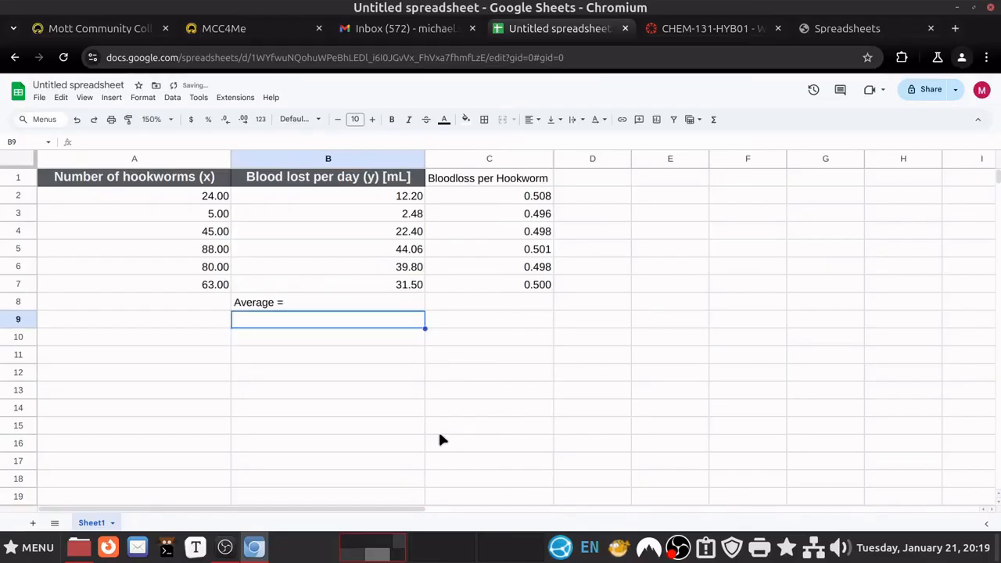
type("Standard deviation =")
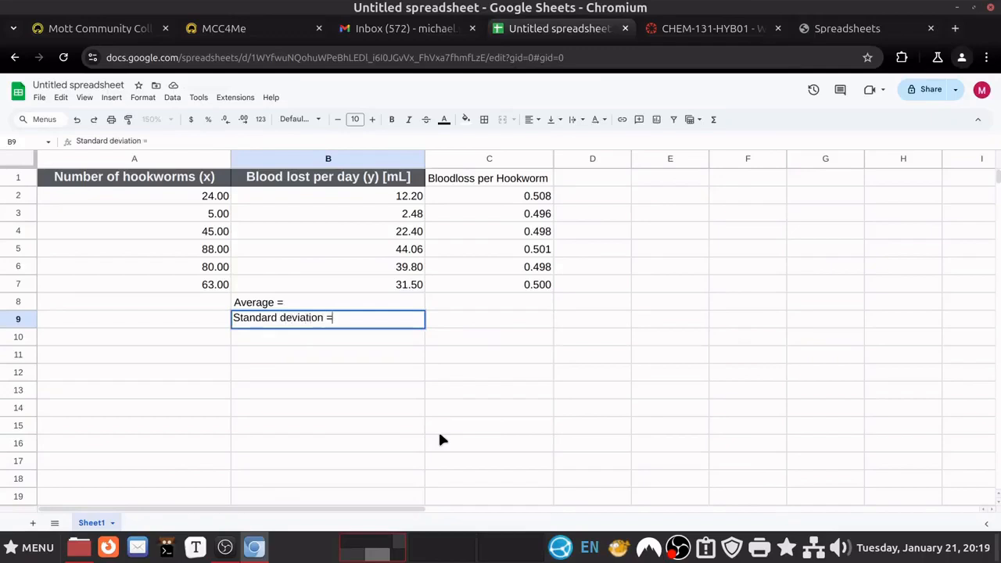
key("Return")
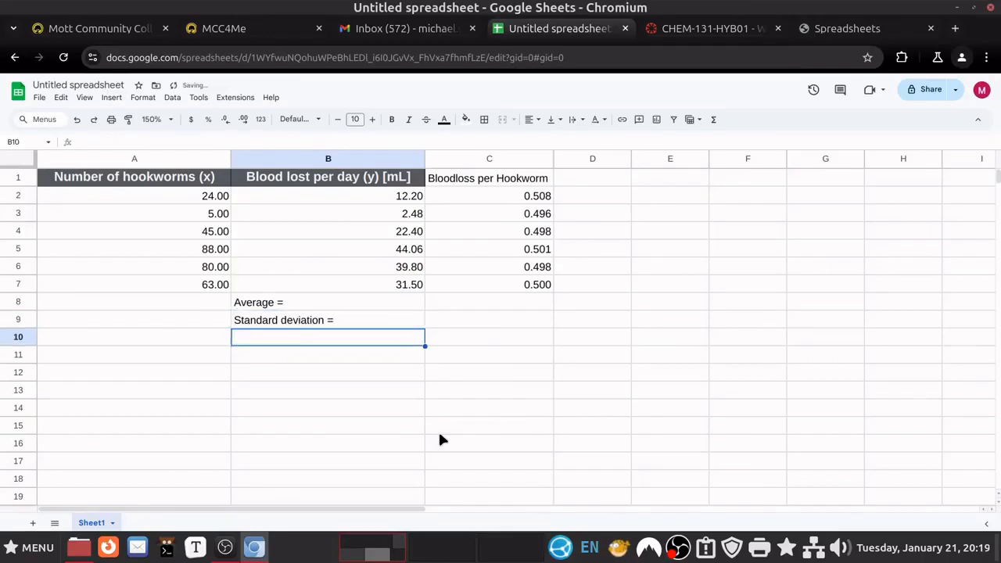
Add the unit [mL/worm] to the end of the Bloodloss per Hookworm header in C1
double_click(532, 178)
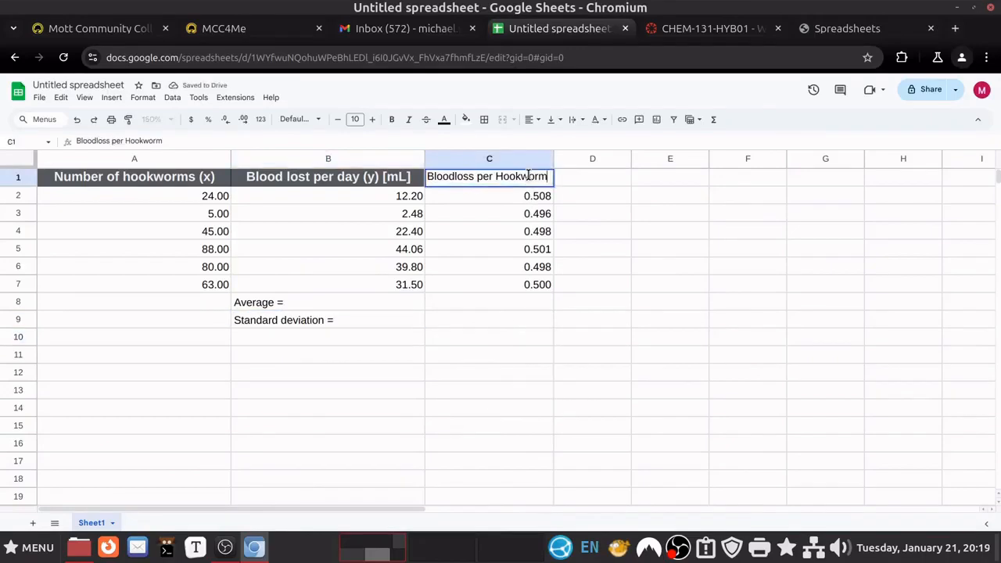
type("[]")
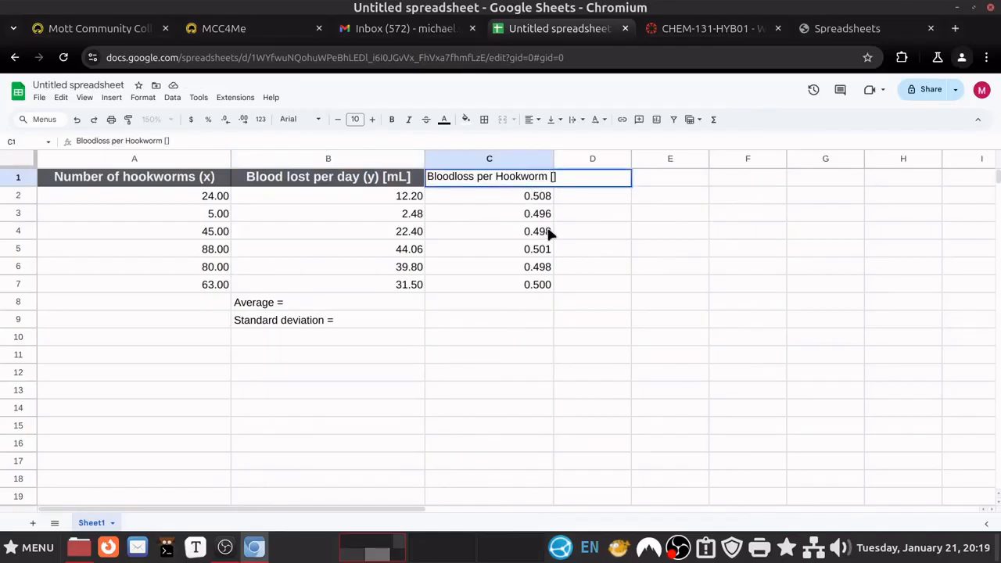
type("mL/worm")
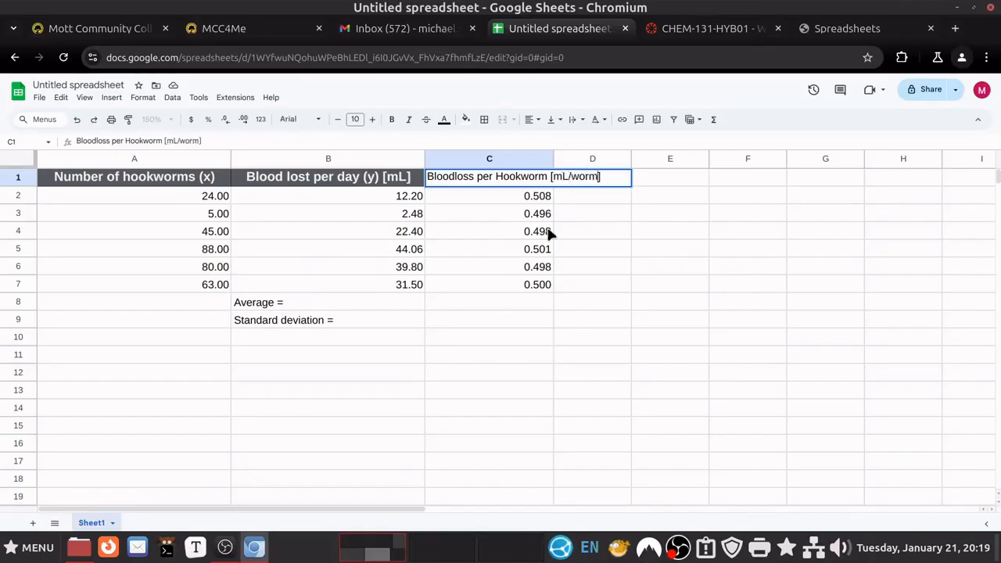
key("Return")
Insert the unit [mL/worm] before the equals sign of the average label in B8
key("Down")
key("Down")
key("Down")
key("Down")
key("Down")
key("Down")
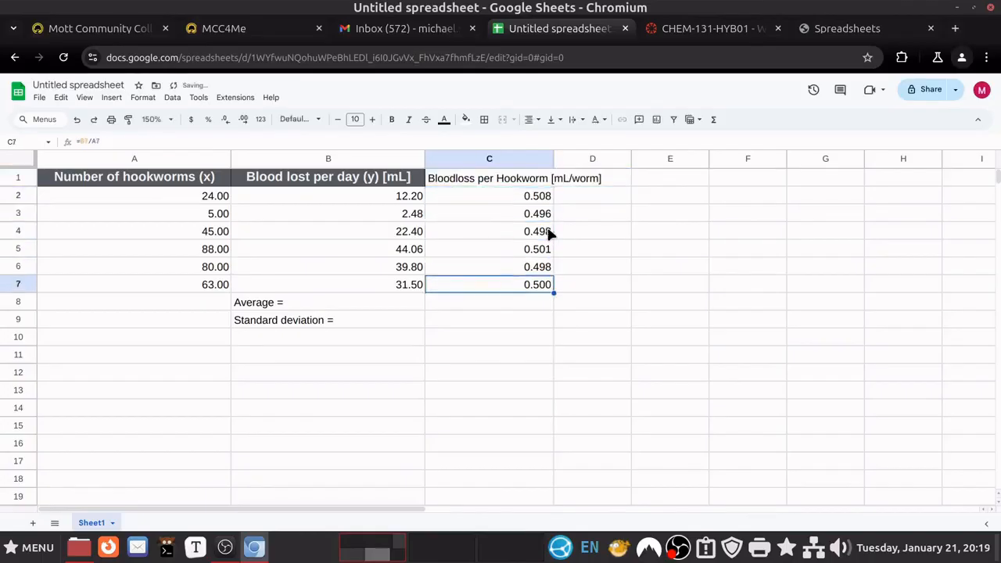
key("Left")
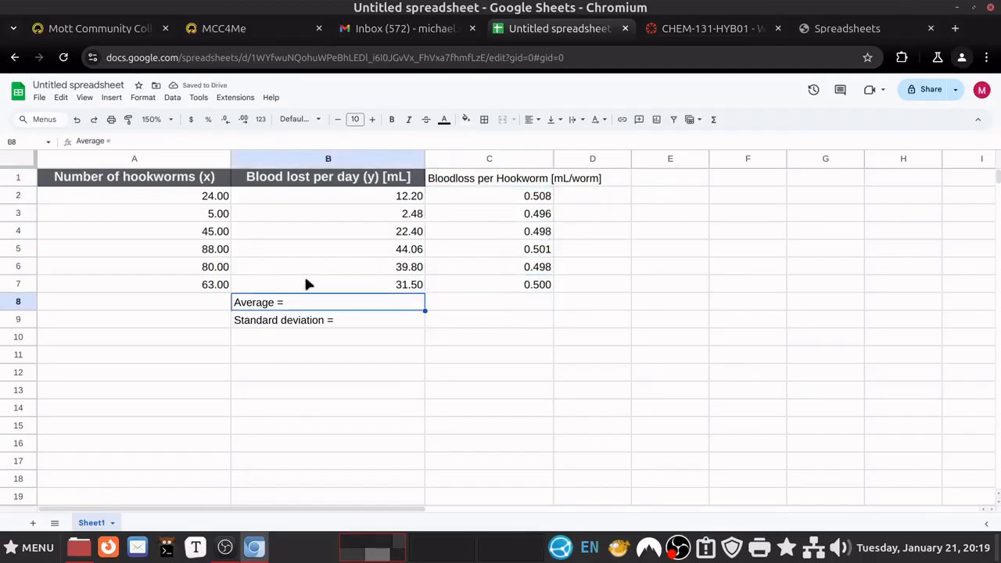
double_click(276, 305)
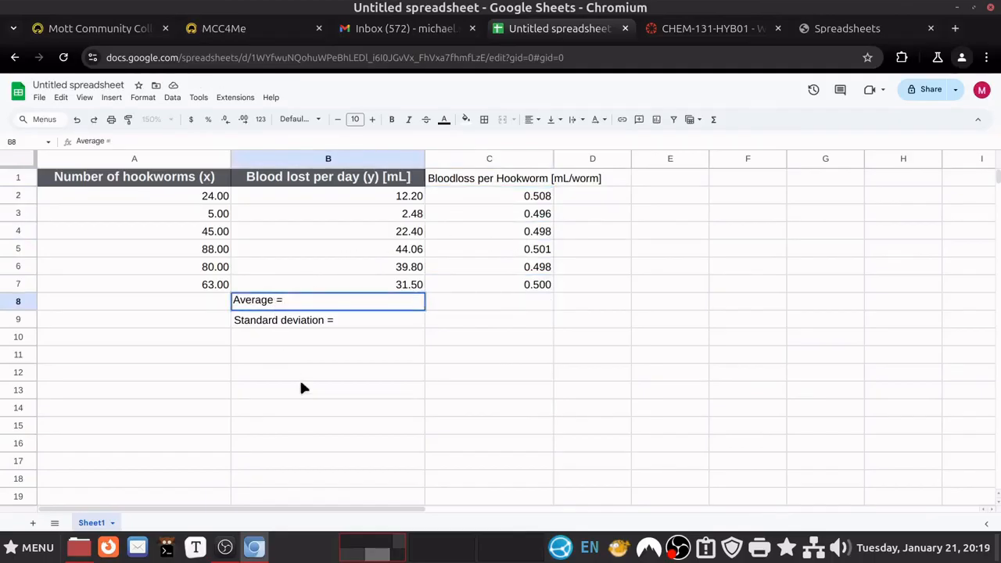
key("Left")
type("[mL/worm]")
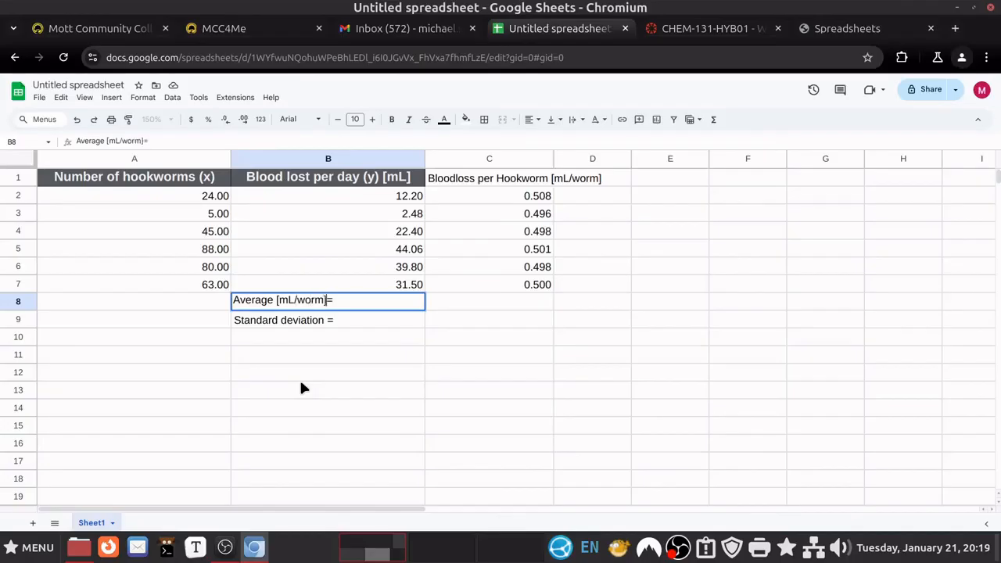
key("Return")
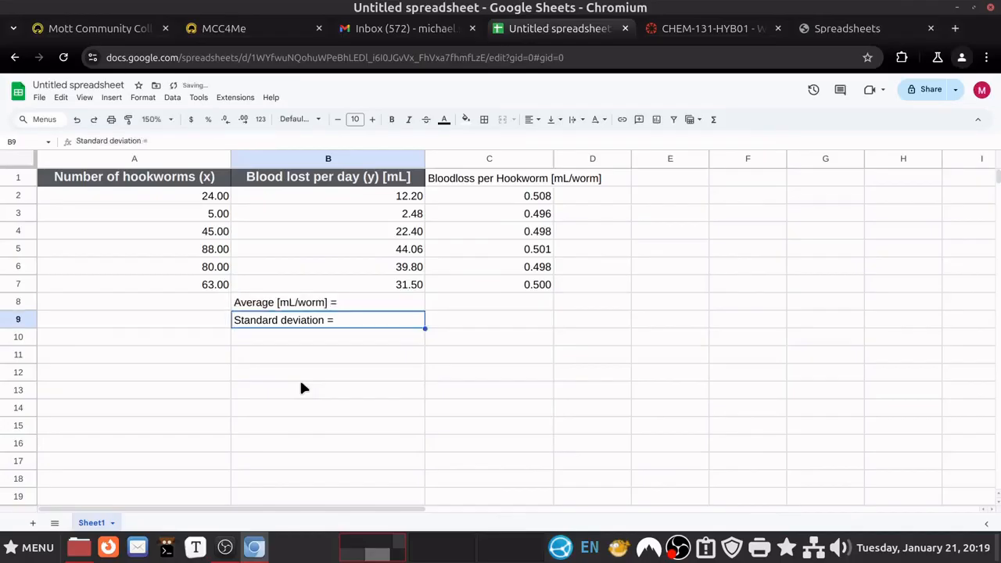
Insert the unit [mL/worm] before the equals sign of the standard deviation label in B9
double_click(323, 322)
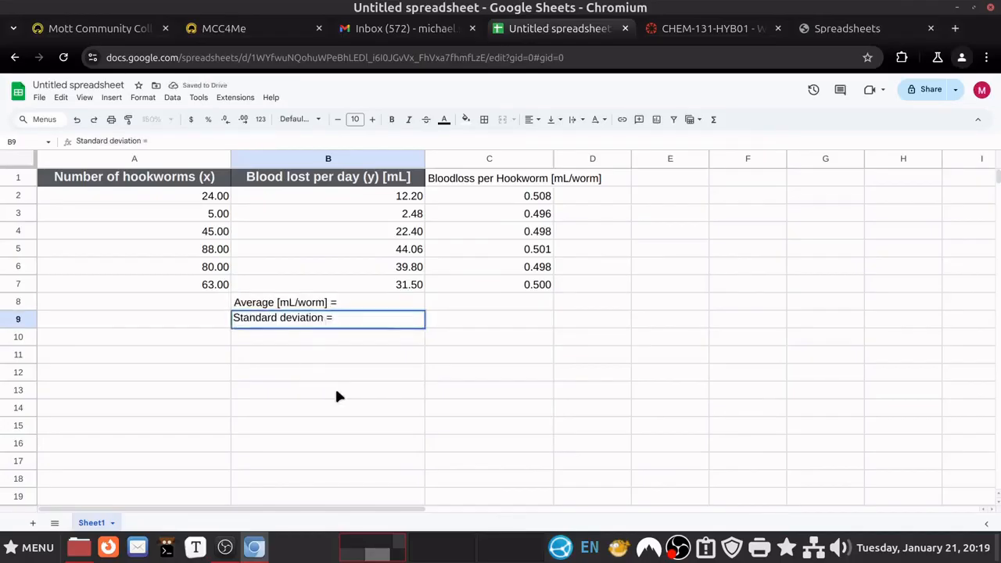
type("[")
type("mL/wor")
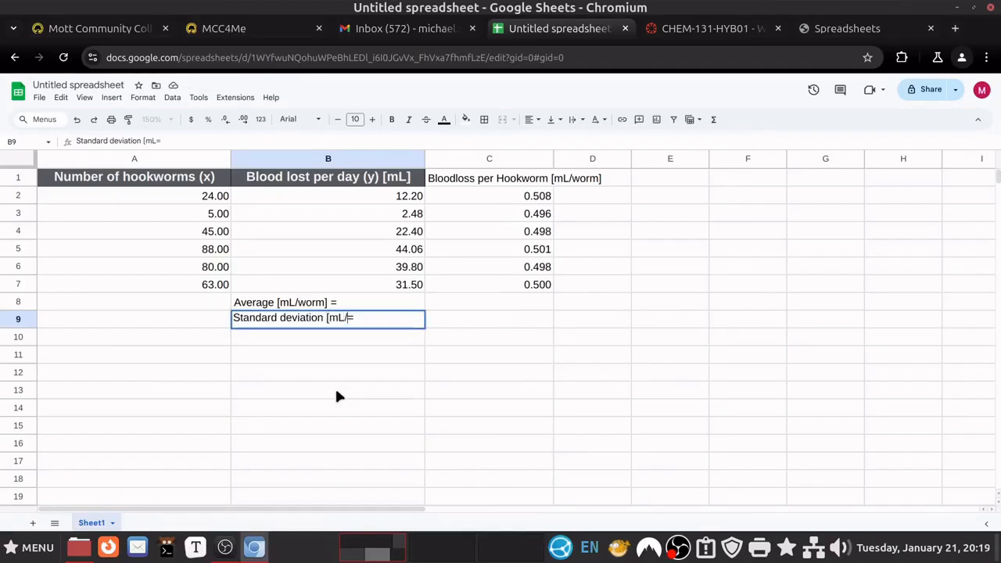
type("m]")
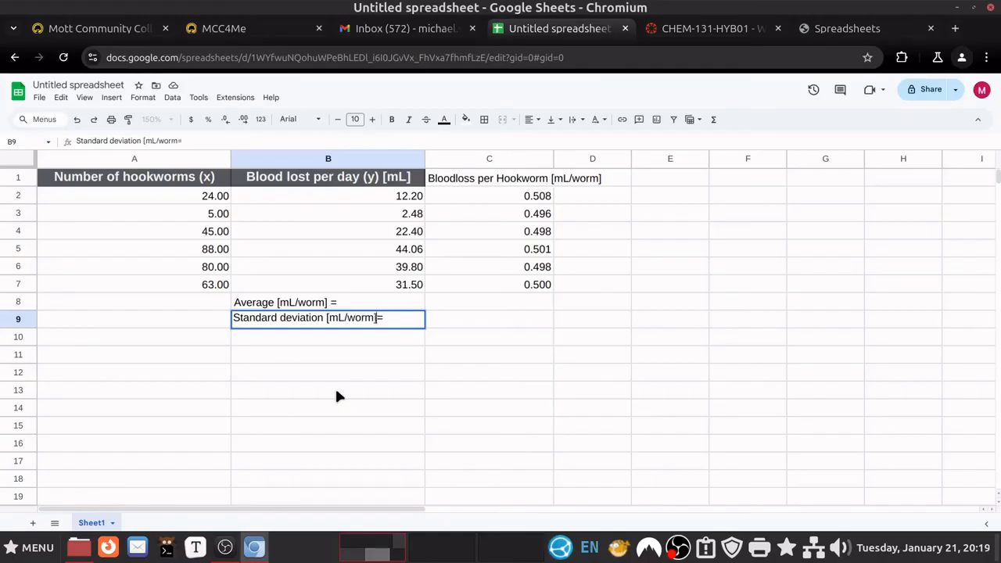
key("Return")
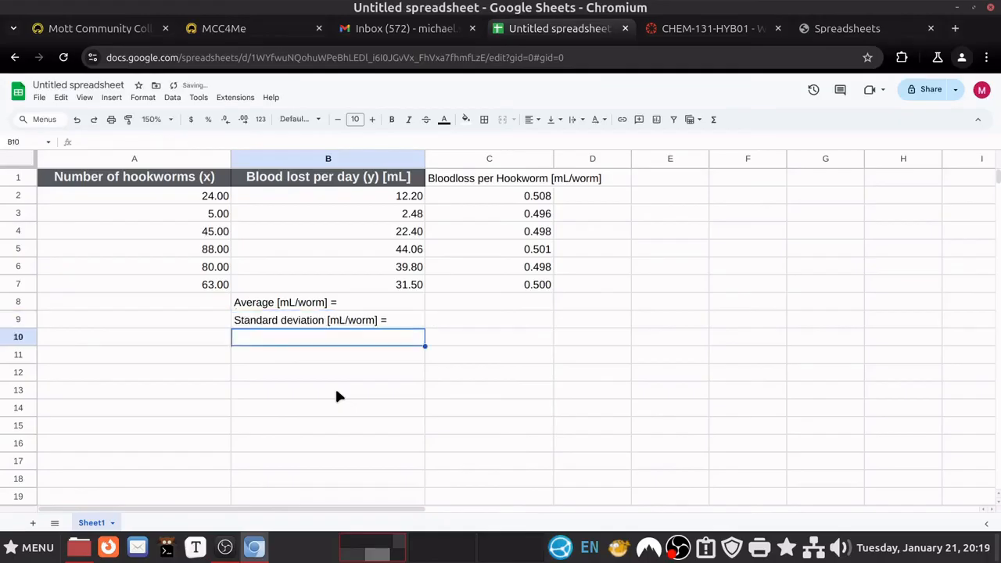
Calculate the average blood loss per hookworm in C8 with the formula =average(C2:C7)
left_click(485, 309)
type("=average")
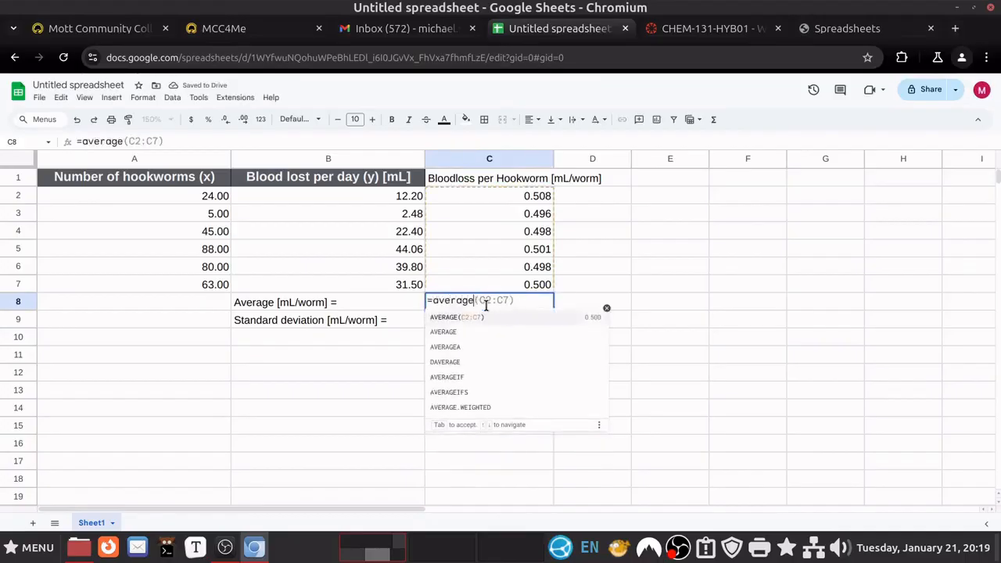
type("(")
left_click_drag(527, 196, 538, 288)
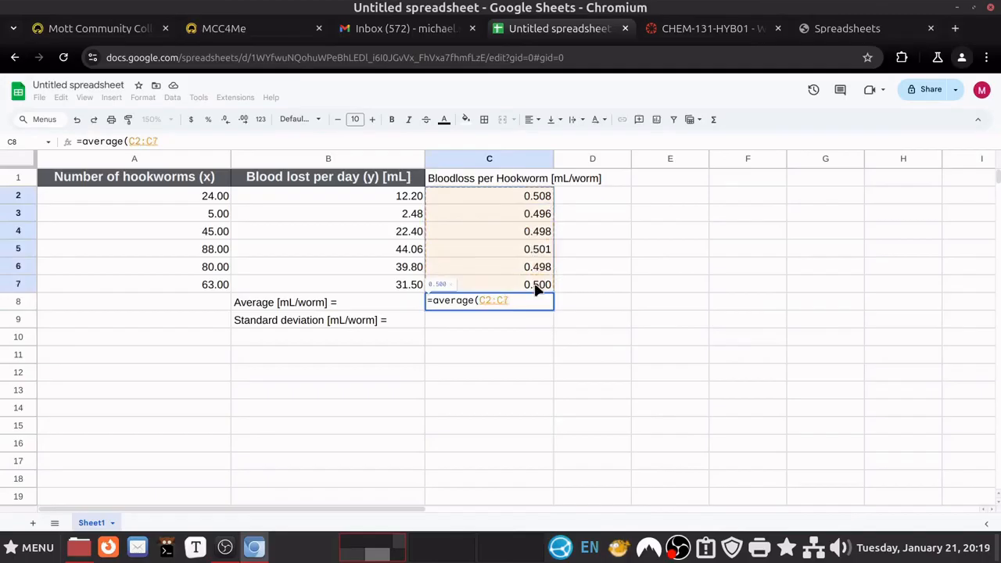
type(")")
key("Return")
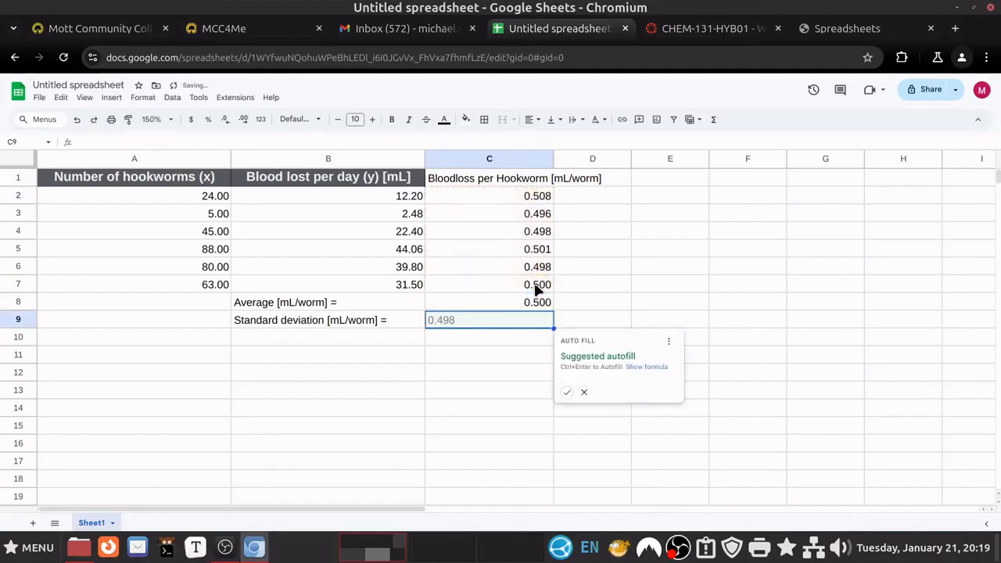
Calculate the standard deviation of the blood loss per hookworm in C9 with the STDEV function over C2:C7
double_click(505, 322)
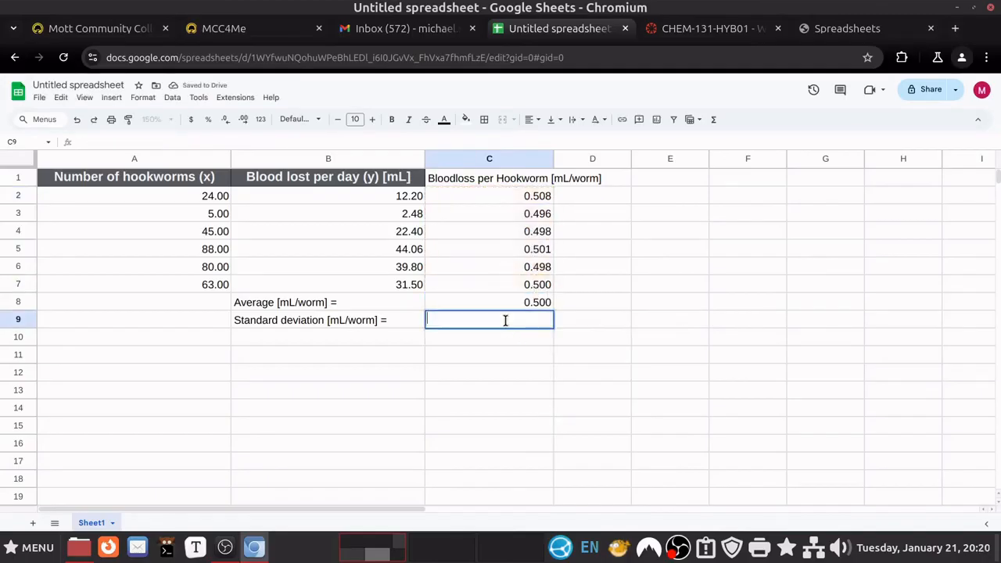
type("=")
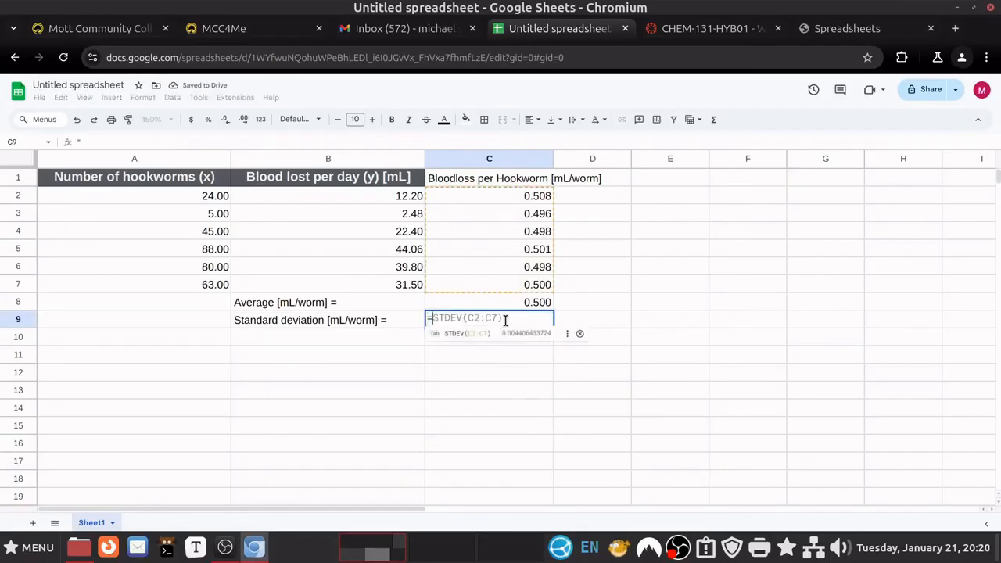
type("stdev(")
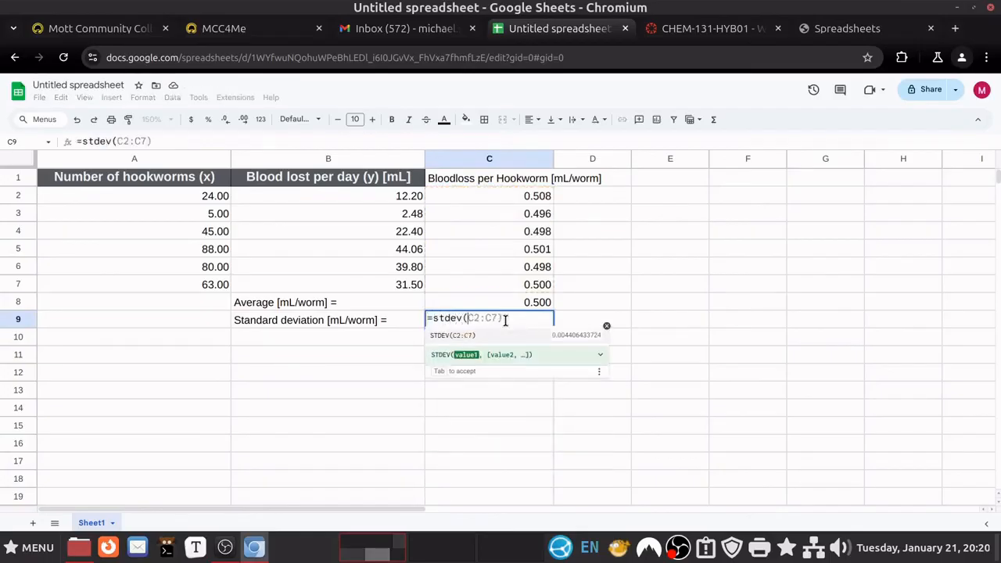
mouse_move(512, 194)
left_mouse_down()
mouse_move(511, 306)
mouse_move(512, 283)
left_mouse_up()
key("Return")
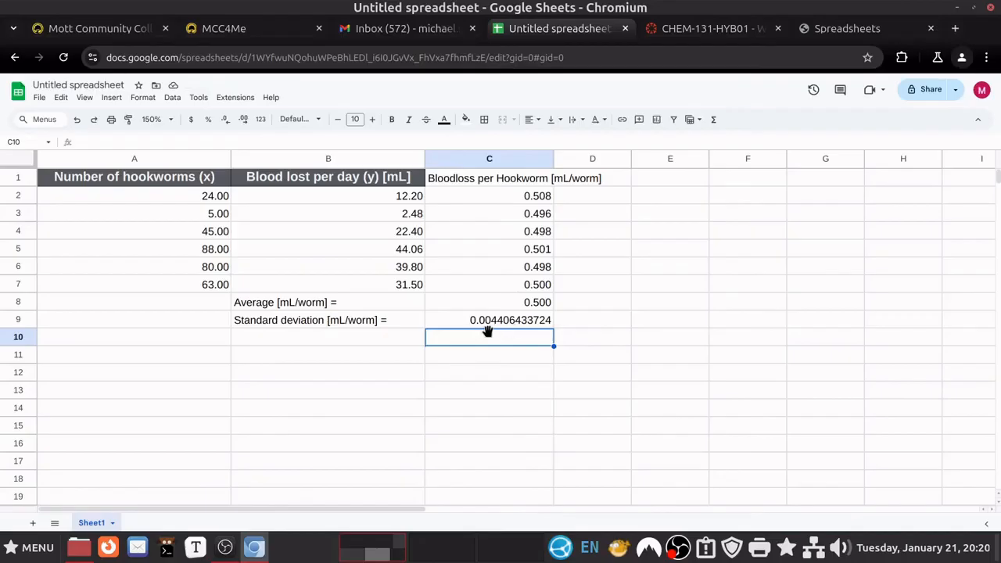
Format the standard deviation in C9 in scientific notation
left_click(540, 307)
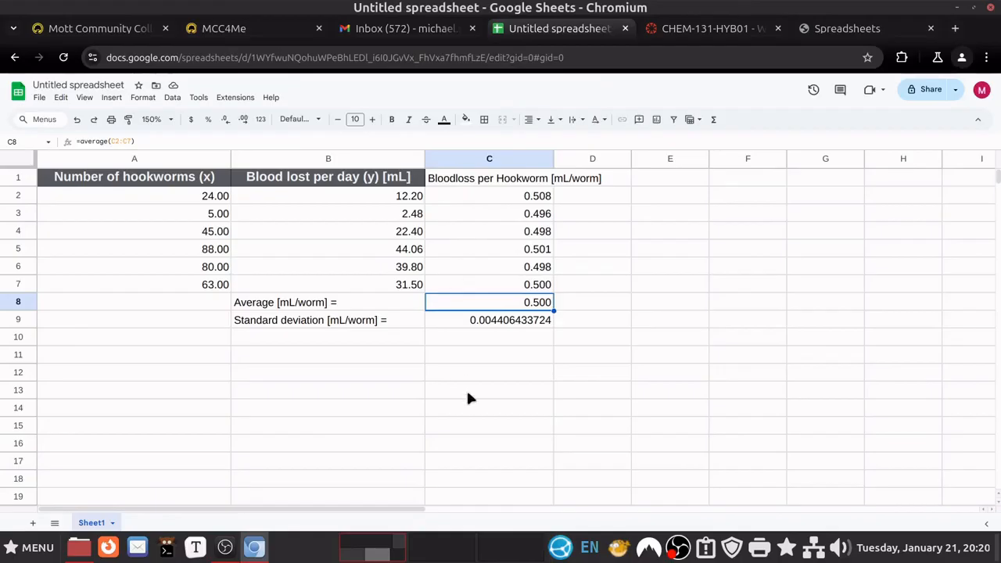
left_click(488, 319)
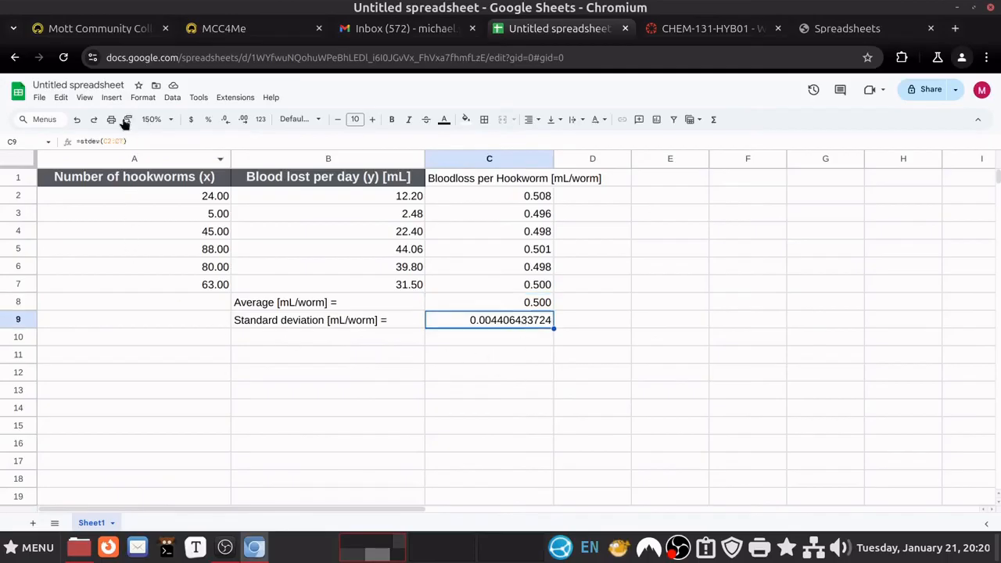
left_click(143, 97)
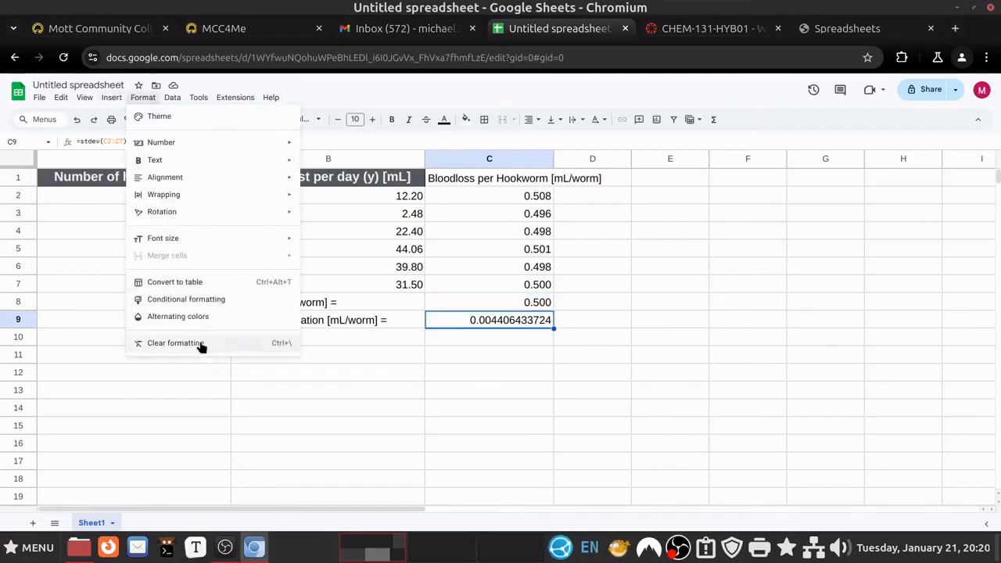
mouse_move(174, 141)
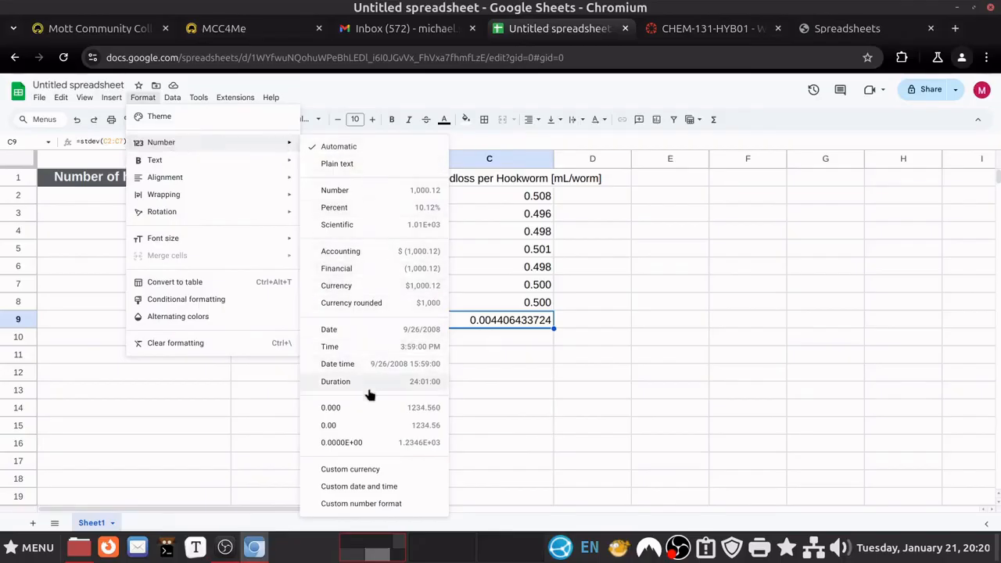
left_click(352, 225)
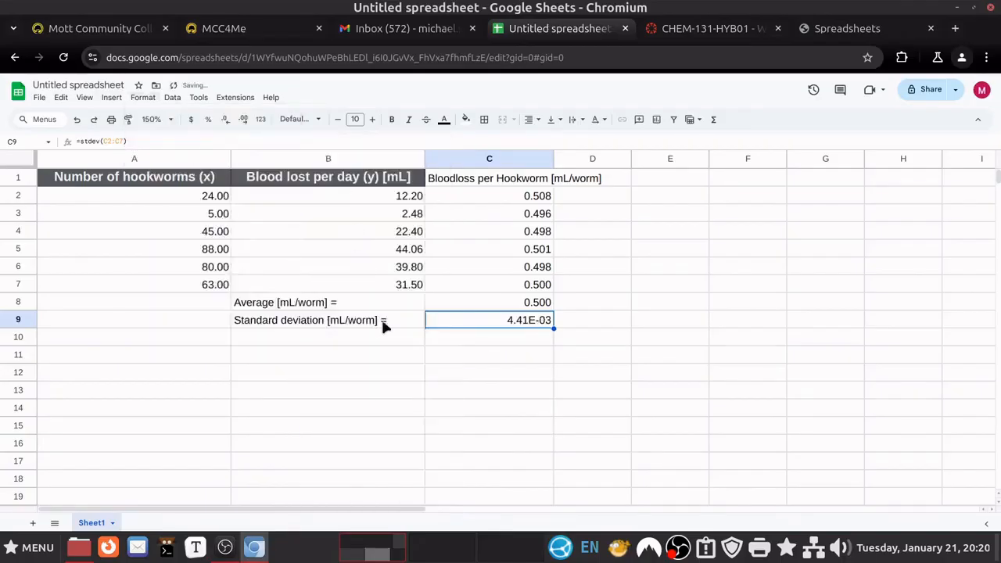
left_click(542, 341)
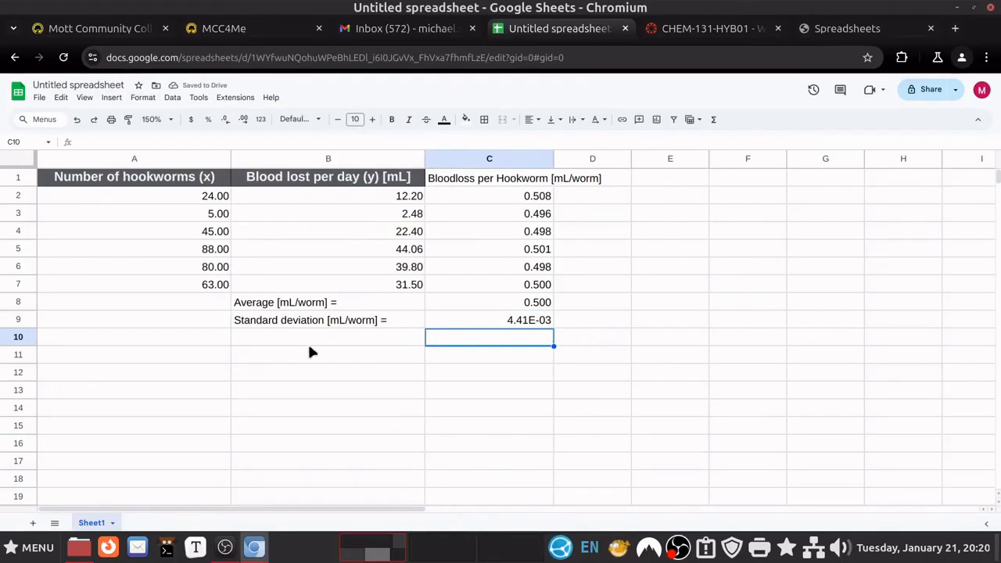
Review the lab page's %Error instructions, and place that page in its own window side by side with the spreadsheet
left_click(818, 28)
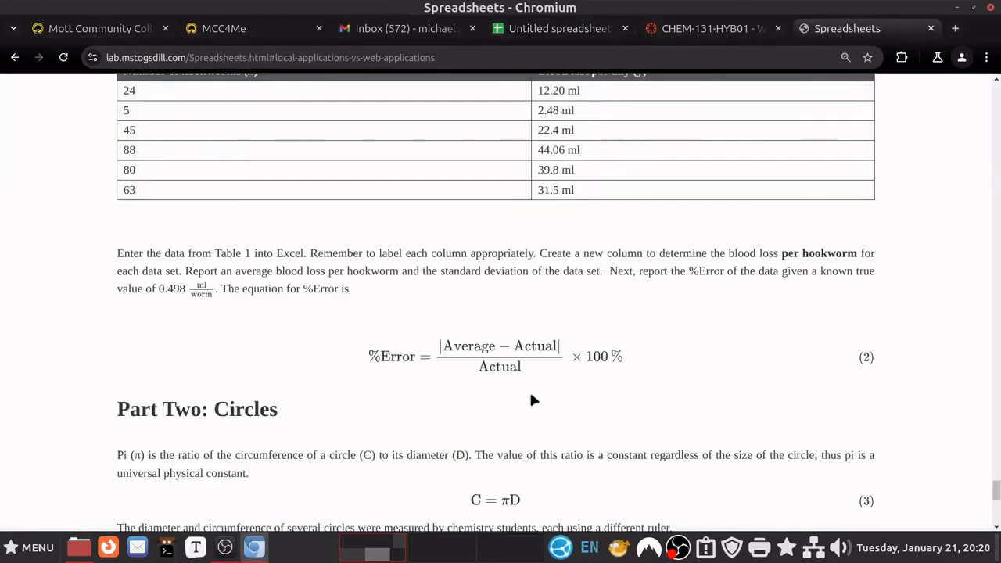
scroll(530, 399, "down", 2)
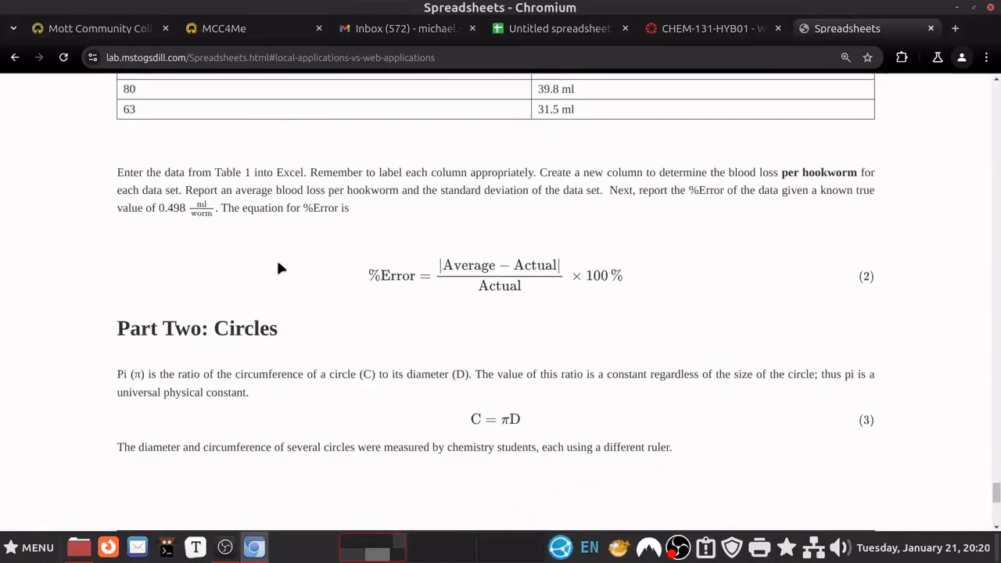
left_click_drag(609, 191, 355, 210)
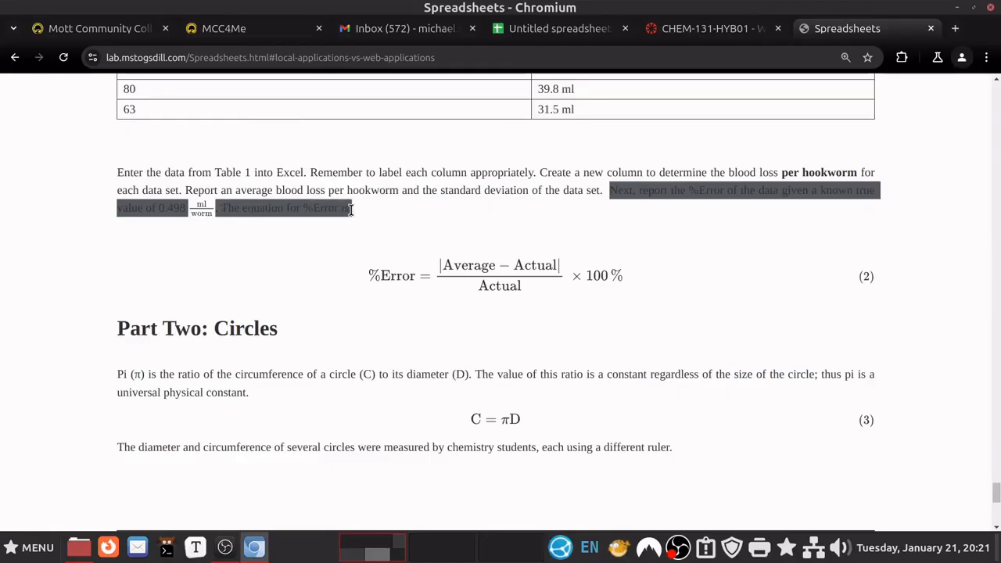
left_click(354, 272)
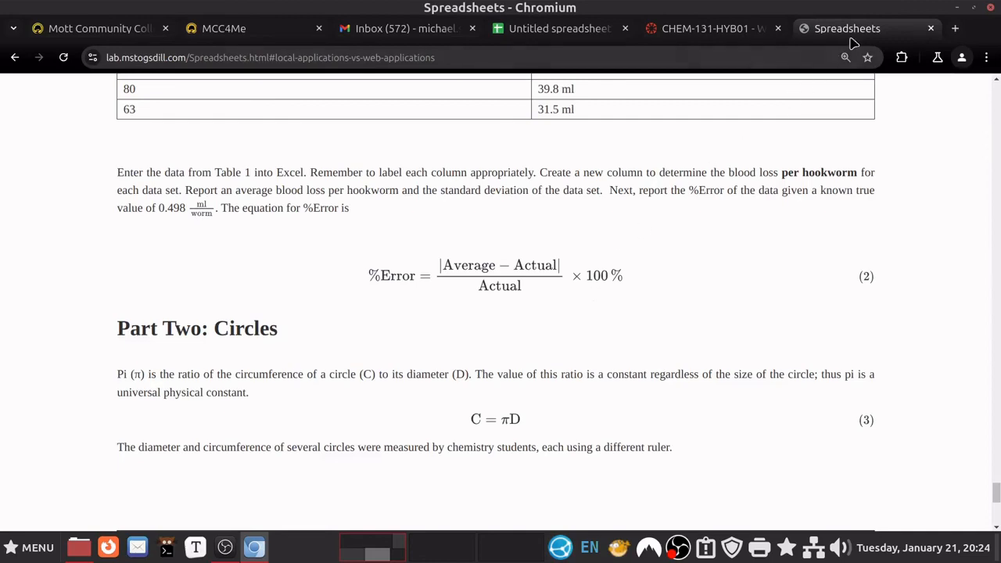
left_click_drag(856, 34, 1000, 164)
left_click_drag(428, 8, 0, 181)
left_click(313, 28)
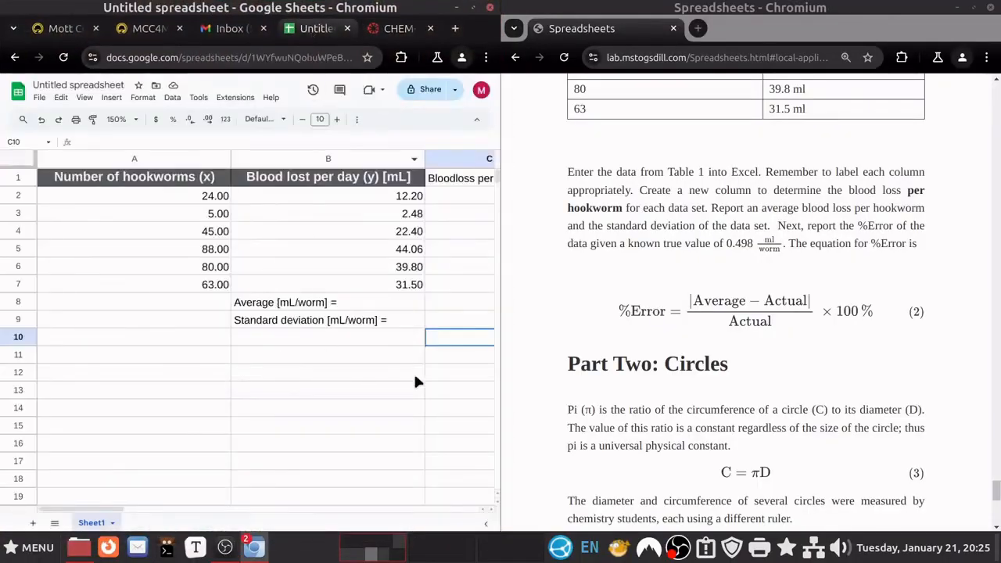
Enter the label "%Error =" in B10, below the standard deviation label
left_click_drag(105, 511, 145, 512)
scroll(133, 513, "right", 1)
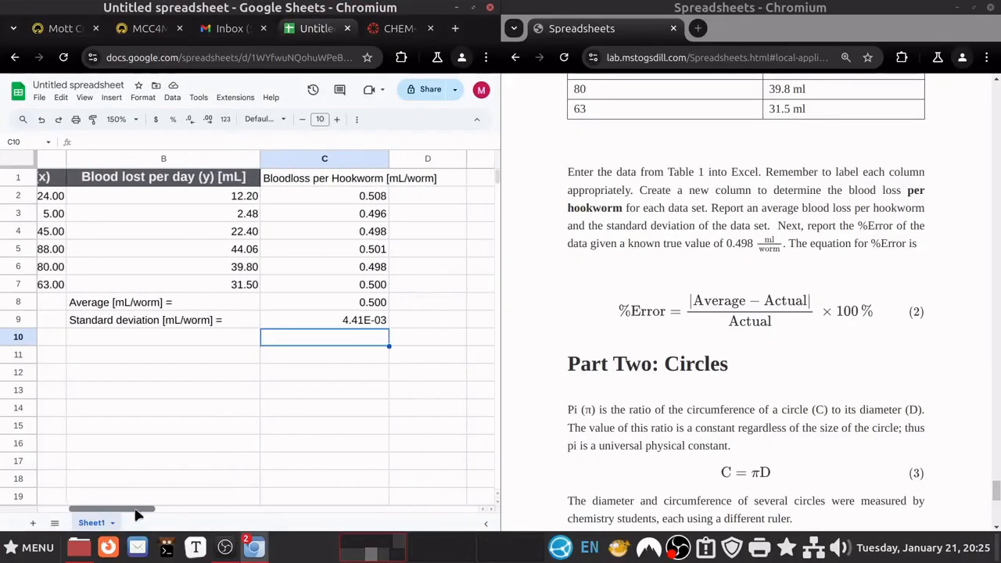
left_click(159, 337)
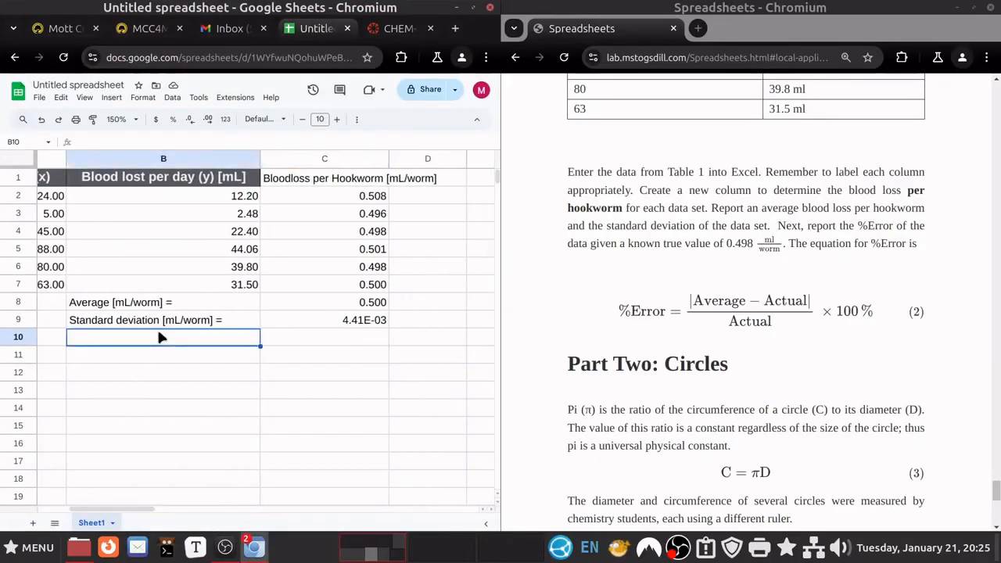
type("$ Error")
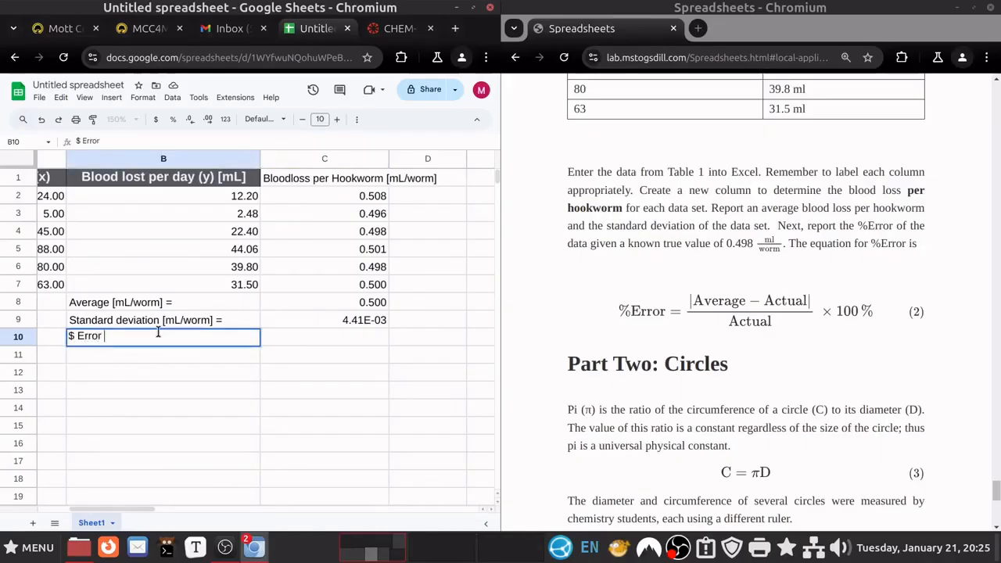
key("BackSpace")
key("BackSpace")
key("BackSpace")
key("BackSpace")
key("BackSpace")
key("BackSpace")
key("BackSpace")
type("%Error")
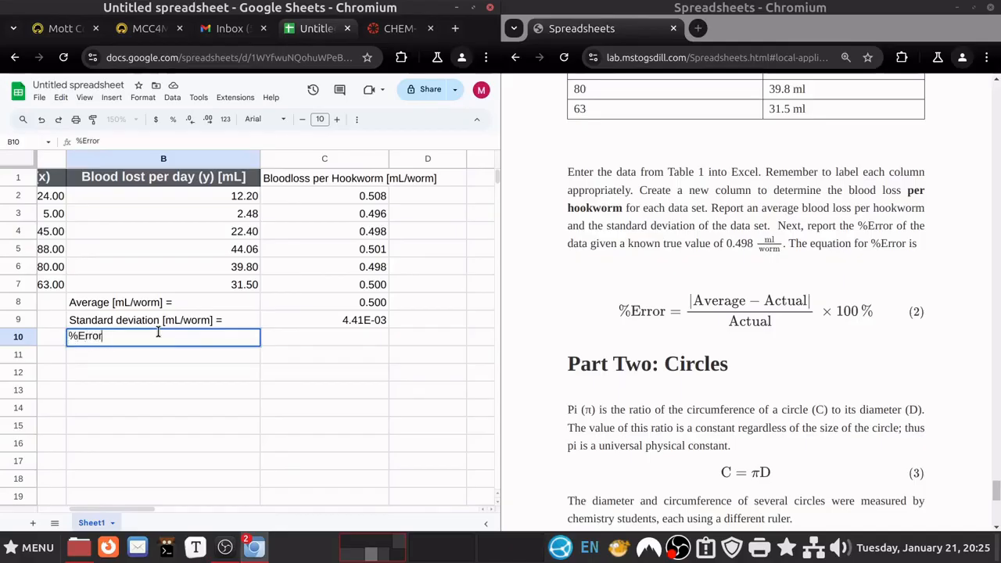
type(" =")
key("Tab")
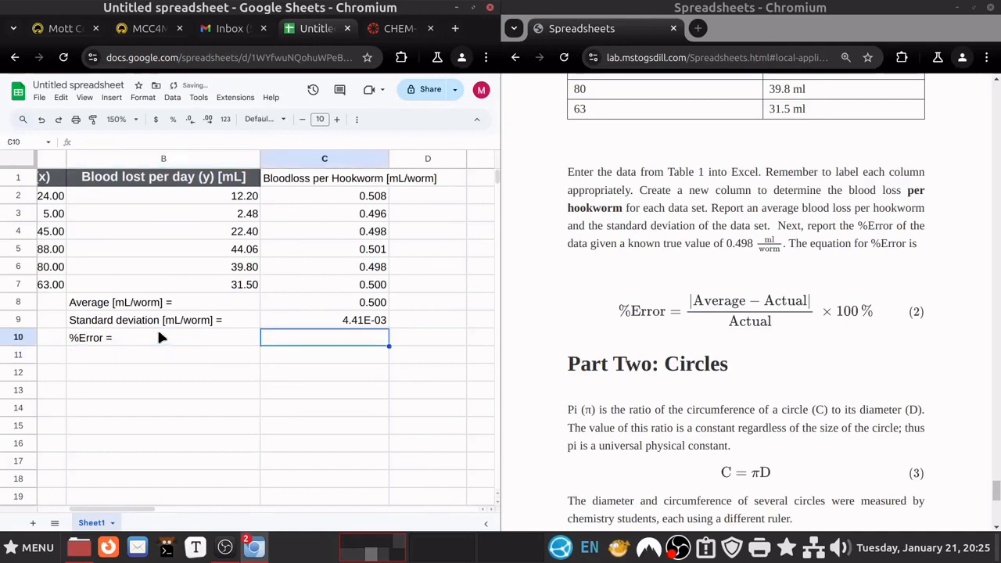
left_click(109, 338)
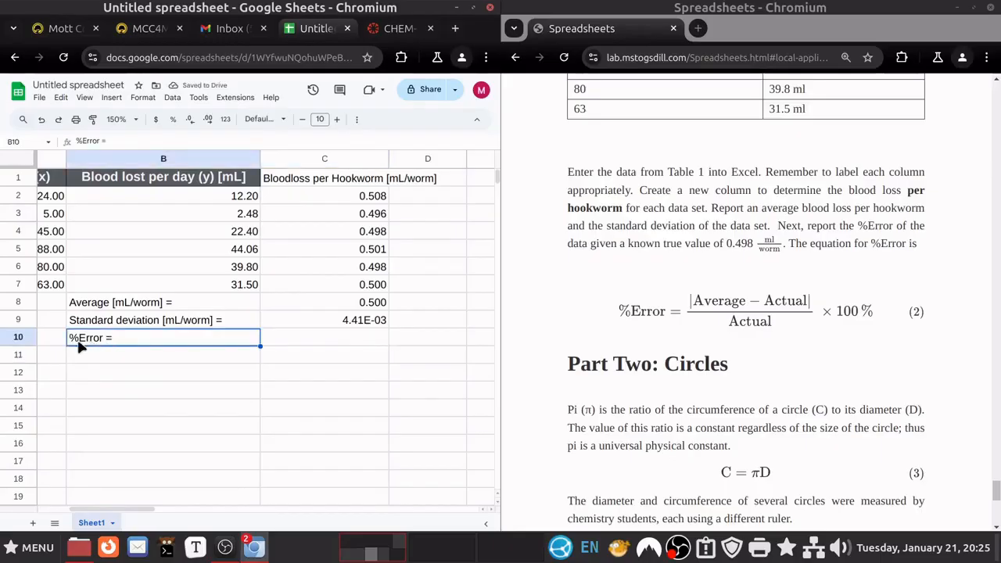
double_click(77, 341)
left_click_drag(77, 340, 68, 339)
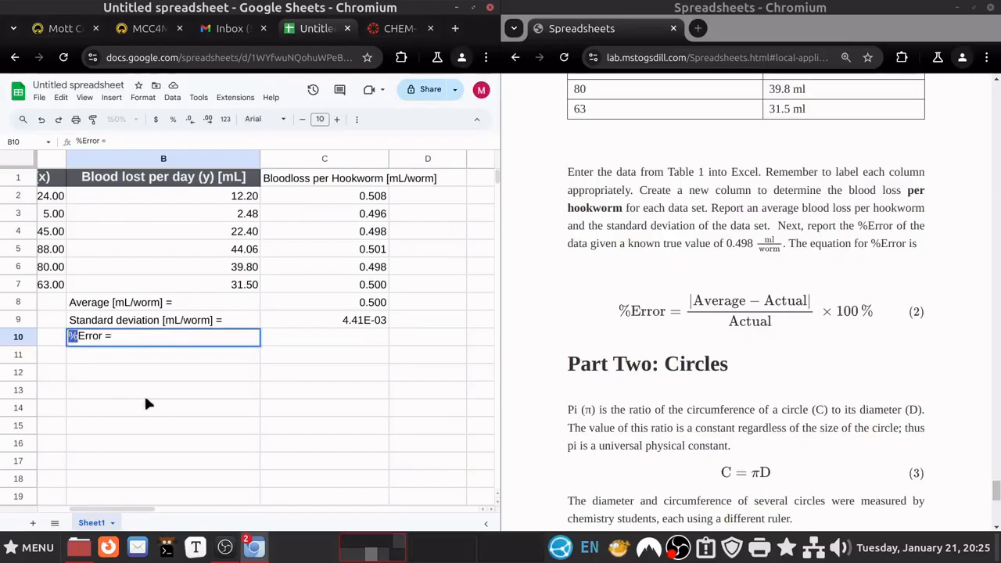
key("Return")
key("Right")
key("Up")
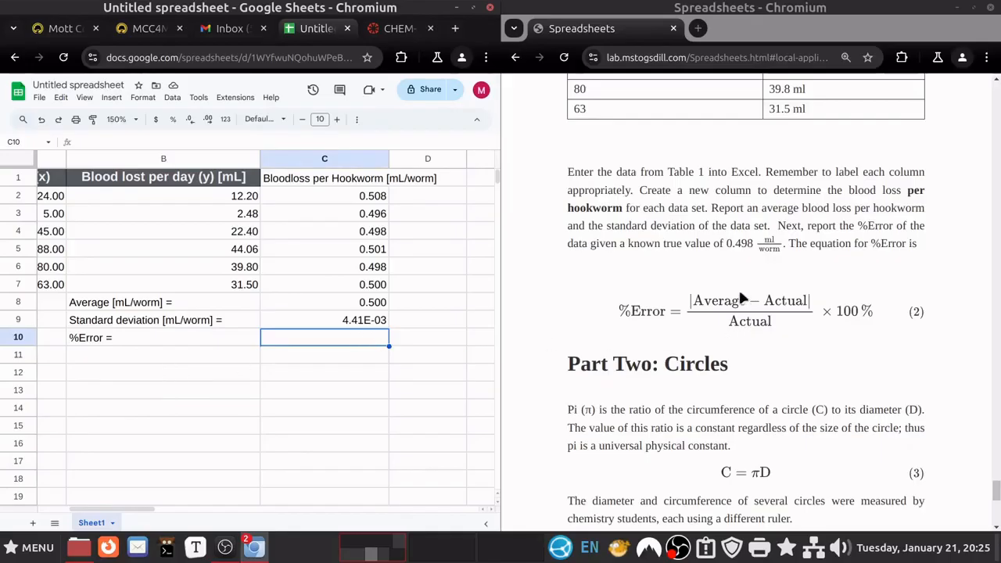
Enter the %Error formula skeleton (abs())/() in C10
double_click(326, 338)
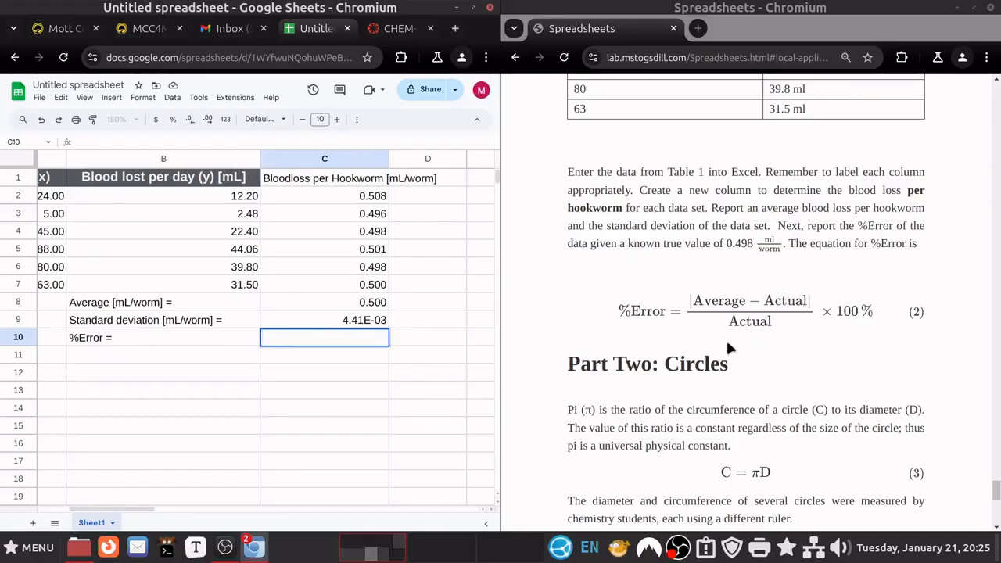
left_click(293, 337)
type("0")
type("/0")
left_click(266, 337)
type("abs(")
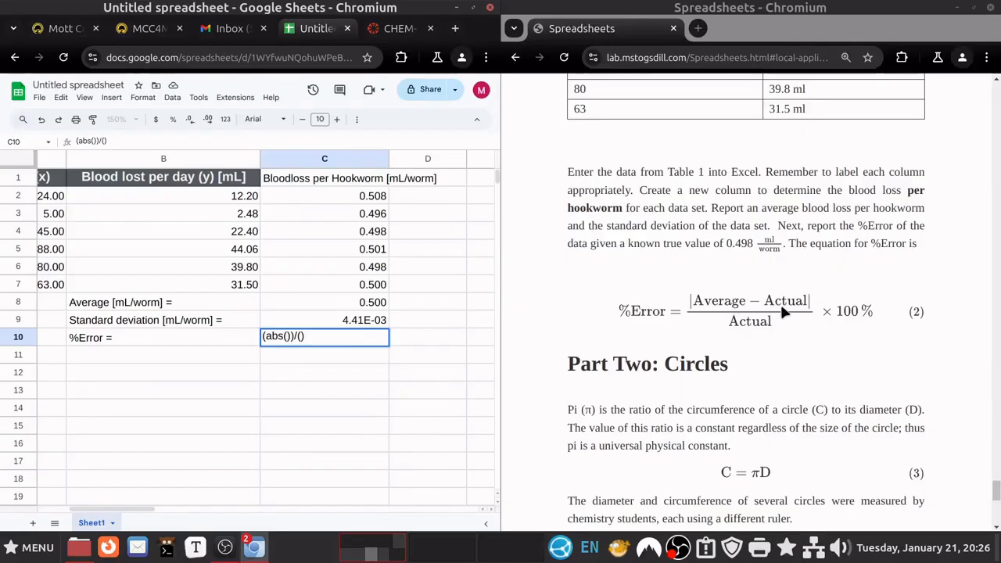
Add the label "Actual [mL/worm] =" in B11 and enter the known true value 0.498 in C11
left_click(228, 354)
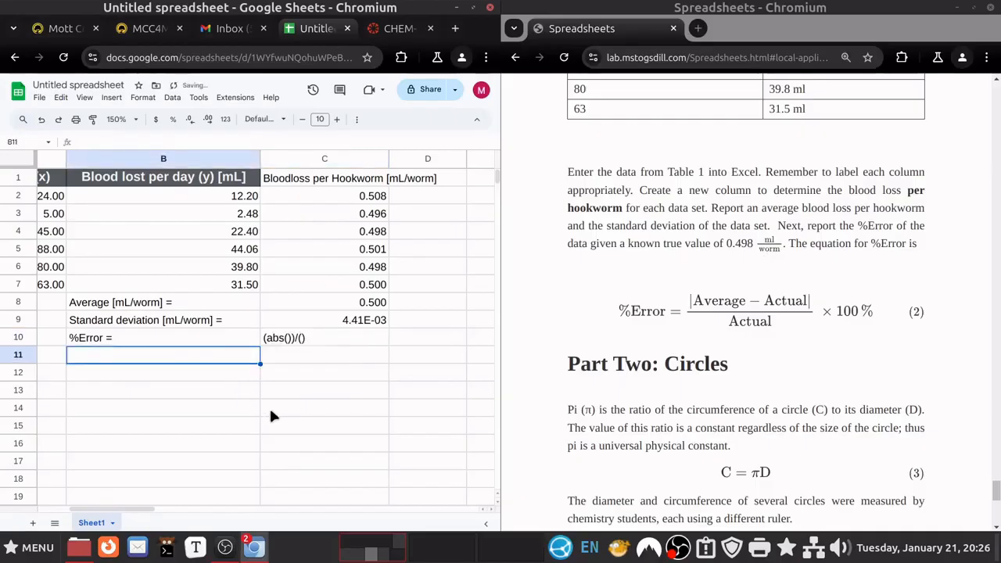
type("Actua")
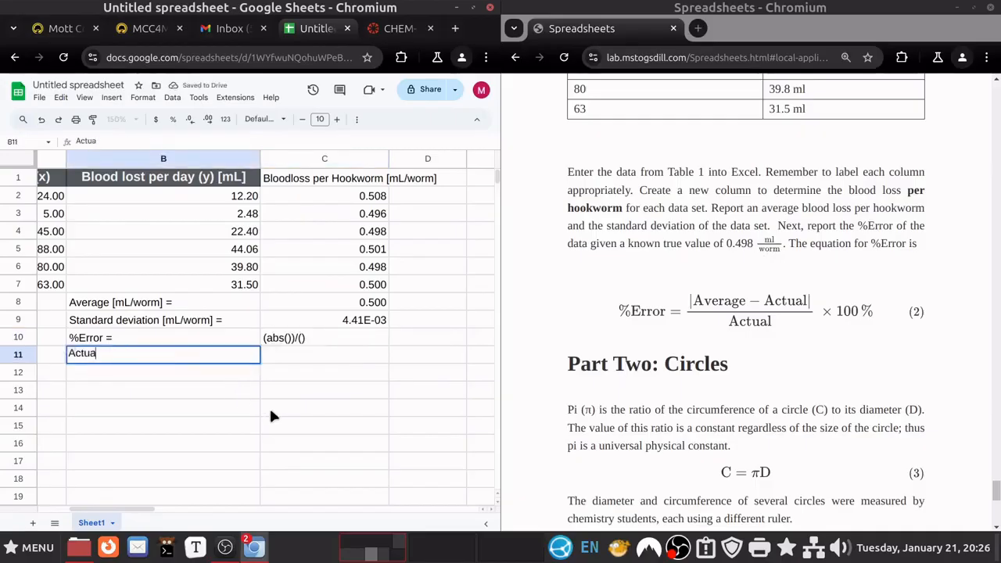
type("l [mL/wor")
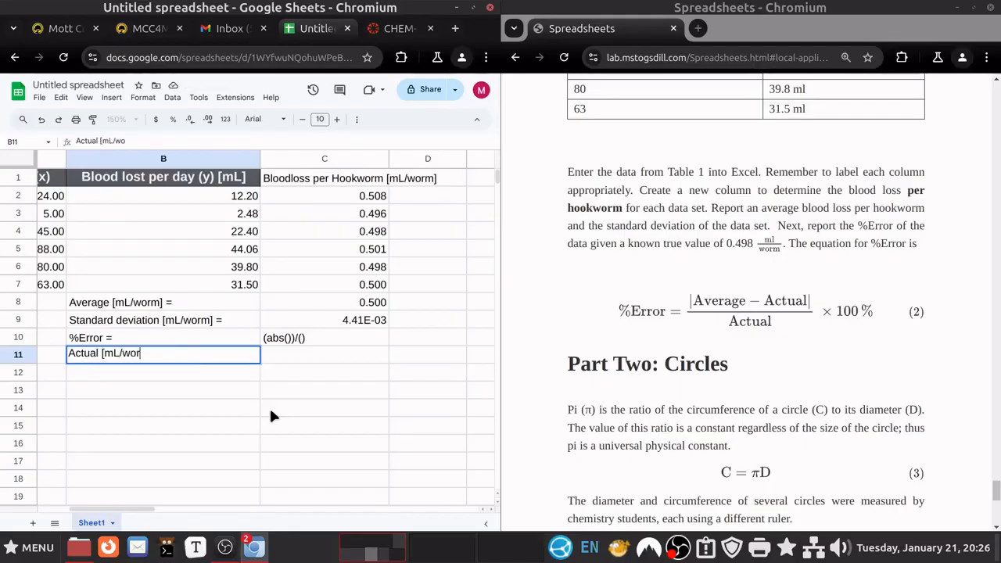
type("m] =")
key("Return")
key("Right")
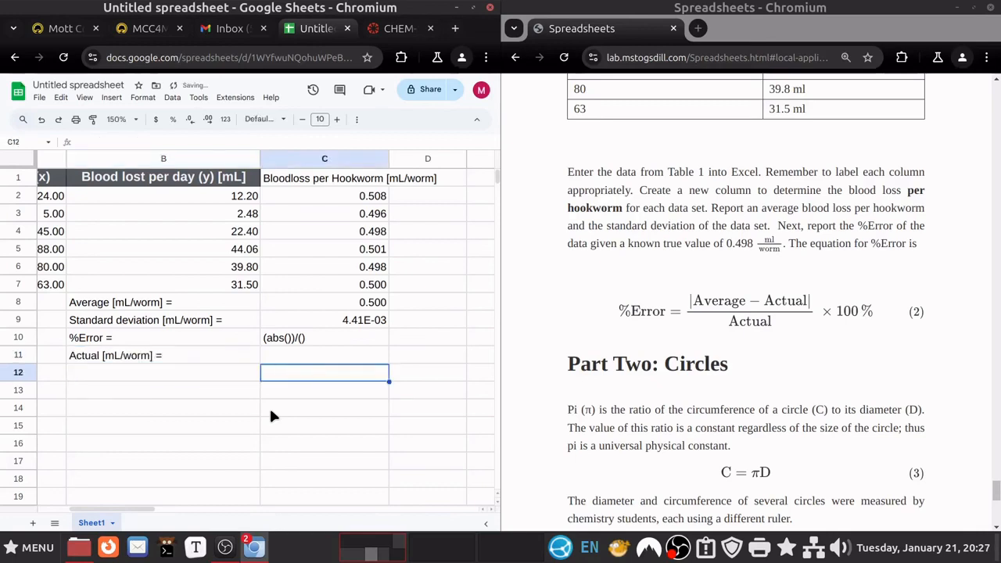
key("Up")
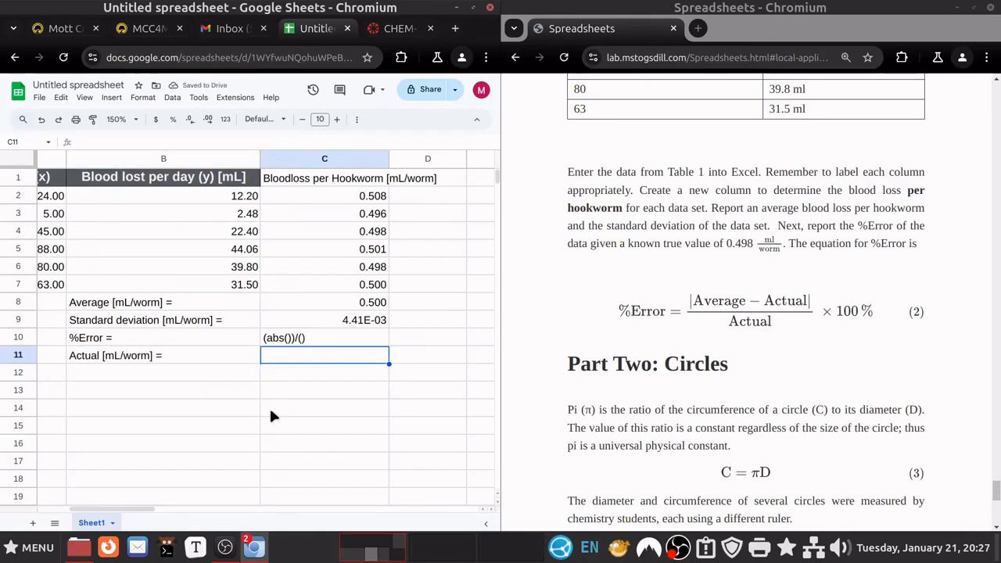
type("0.498")
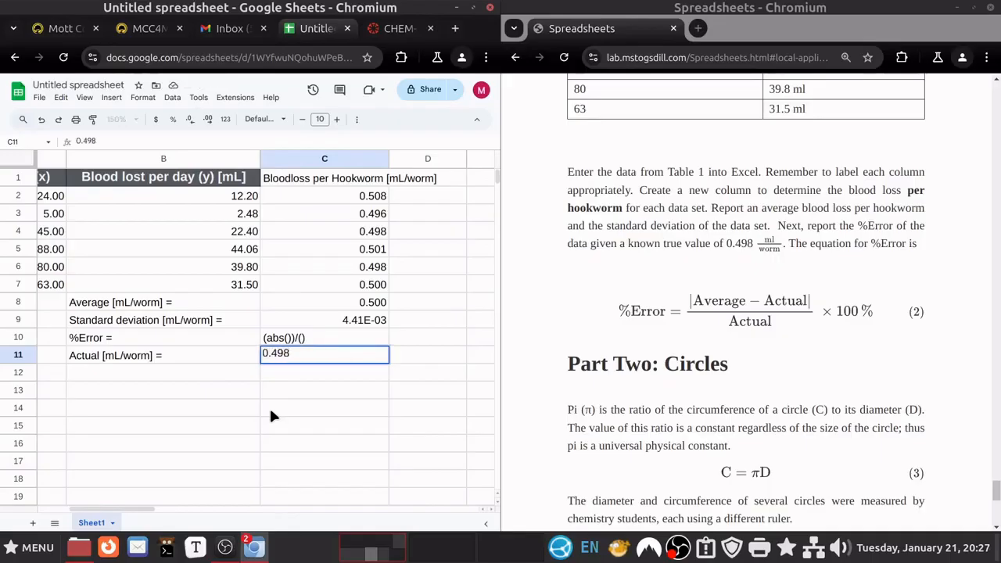
key("Return")
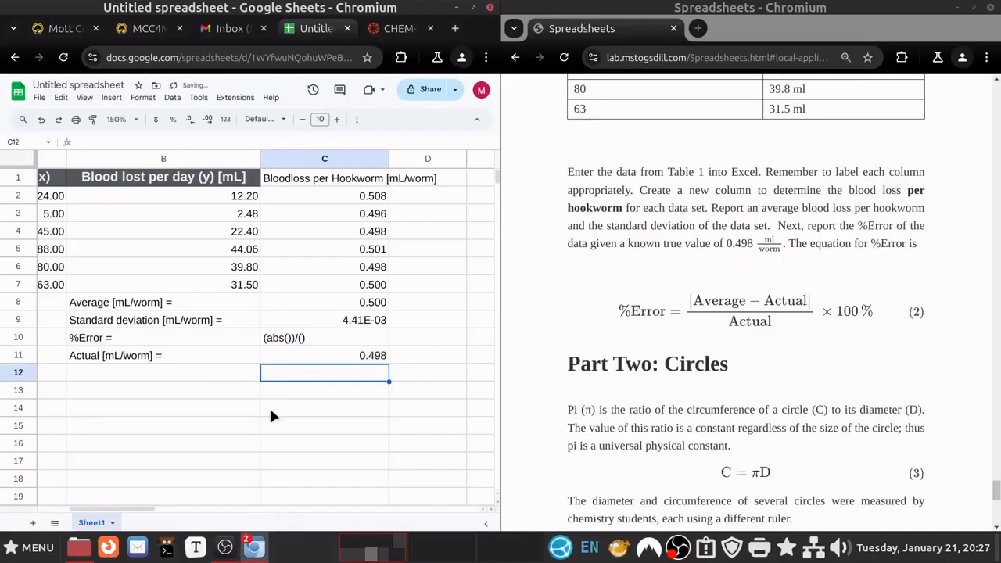
double_click(289, 343)
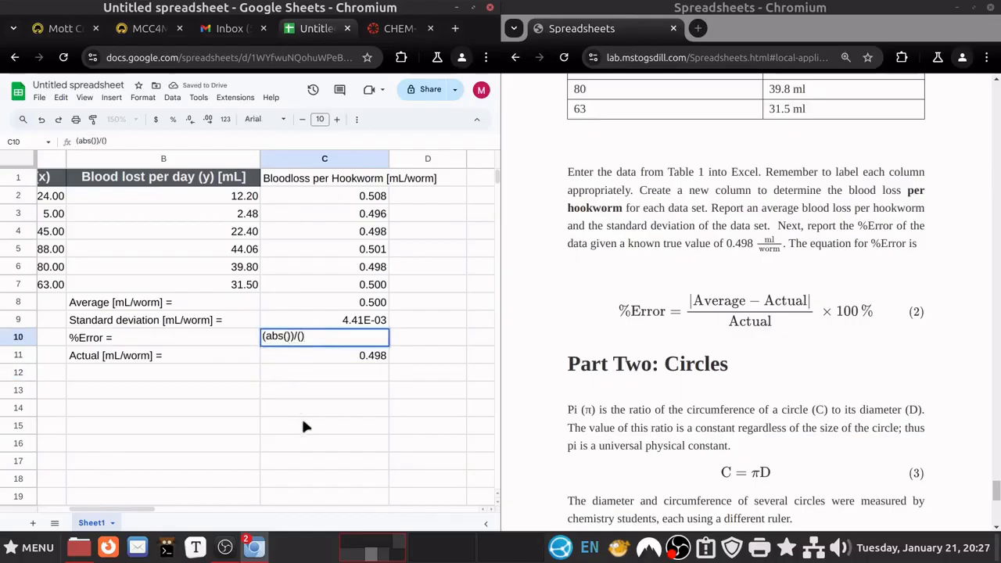
type(")")
left_click(367, 305)
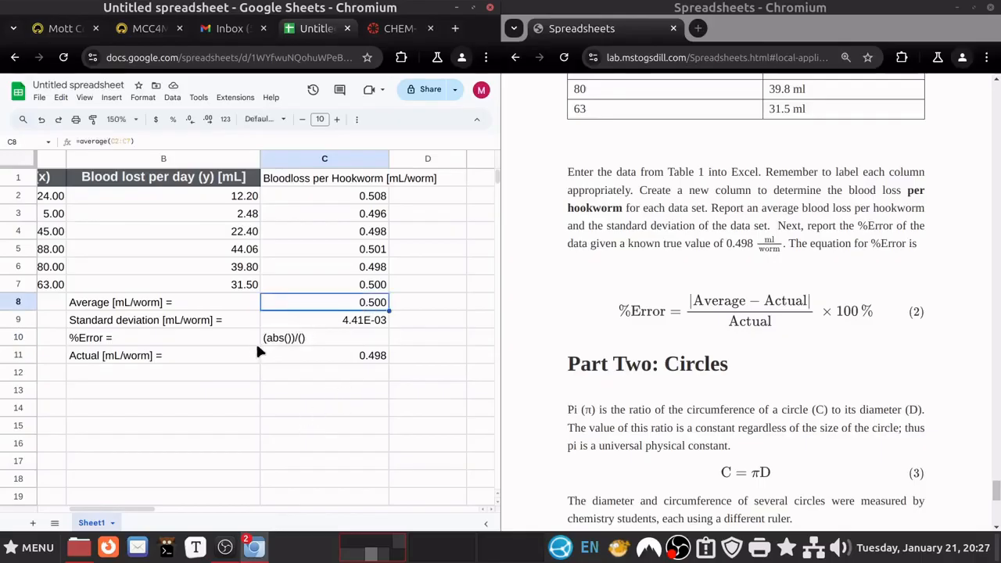
Turn the %Error entry in C10 into a formula and fill its abs() part with average minus actual, C8-C11
double_click(285, 342)
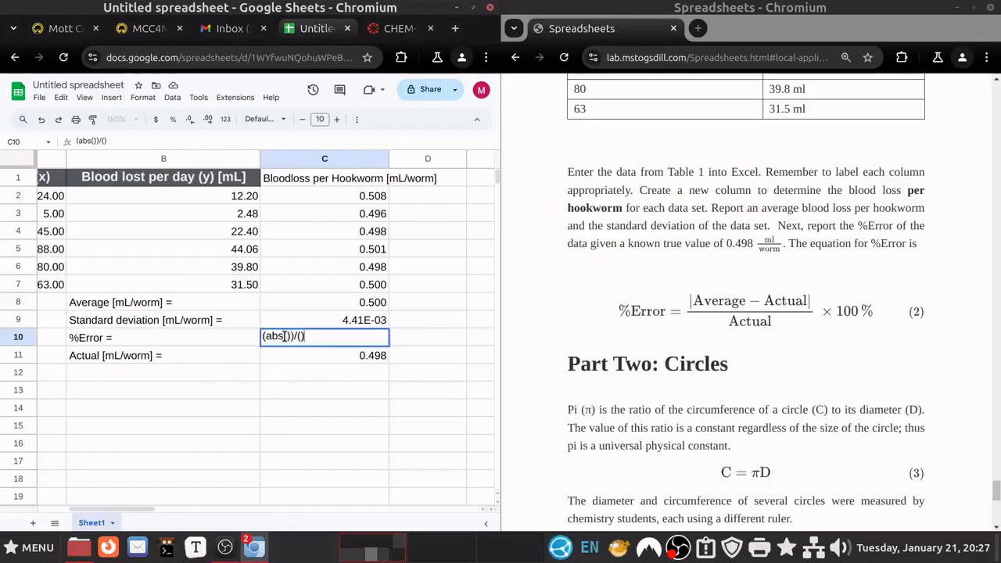
left_click(263, 335)
type("=")
left_click(299, 336)
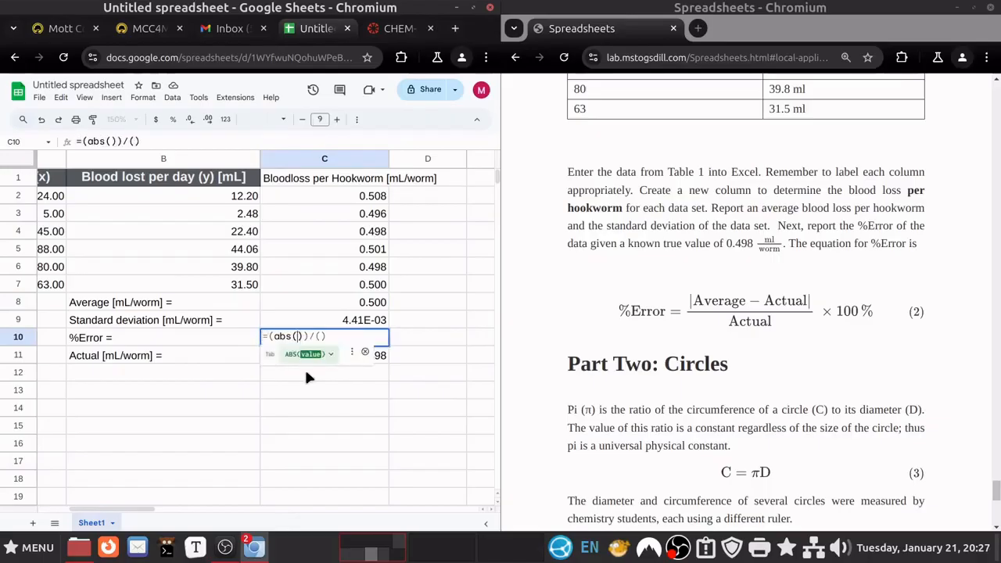
left_click(376, 305)
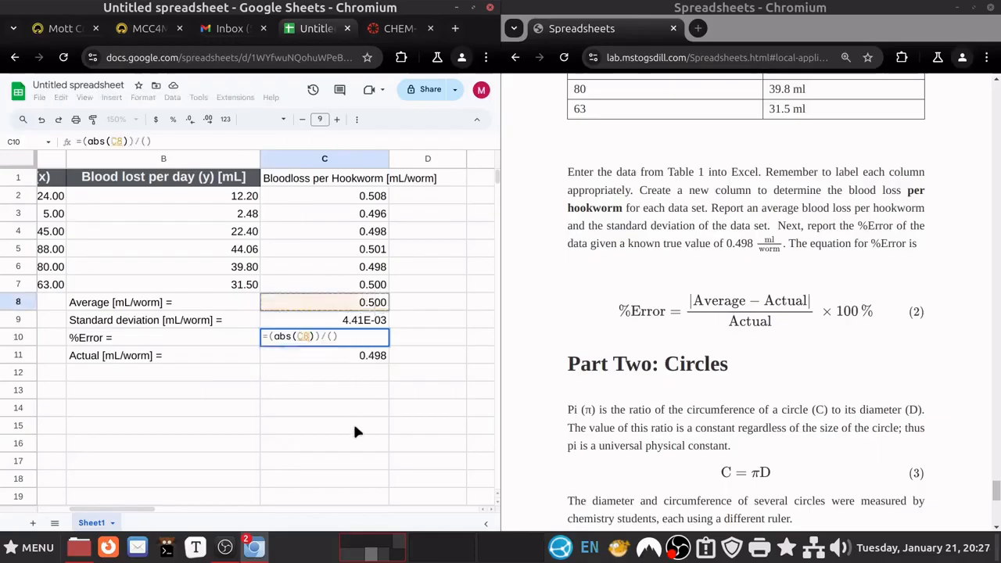
type("-")
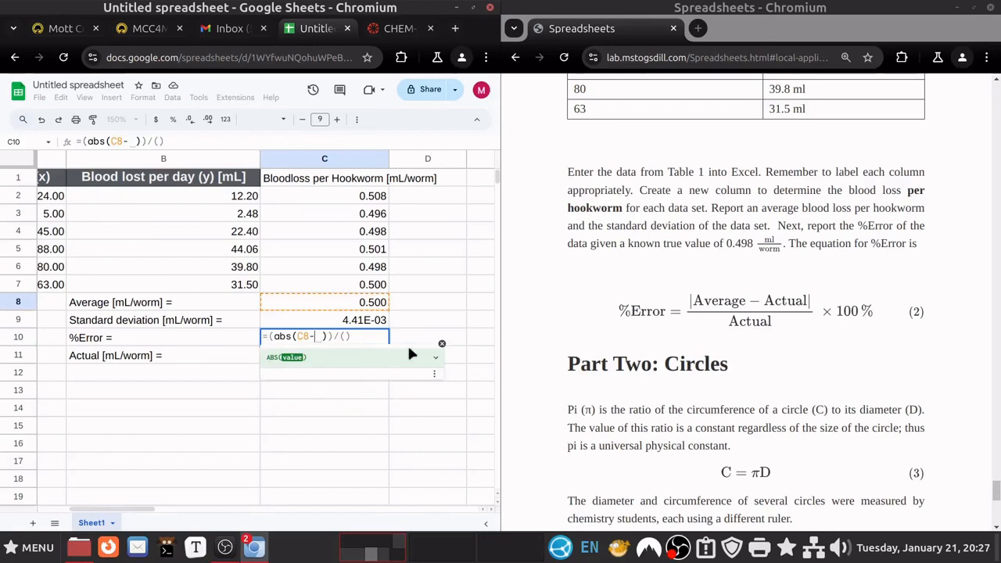
left_click(442, 344)
left_click(374, 355)
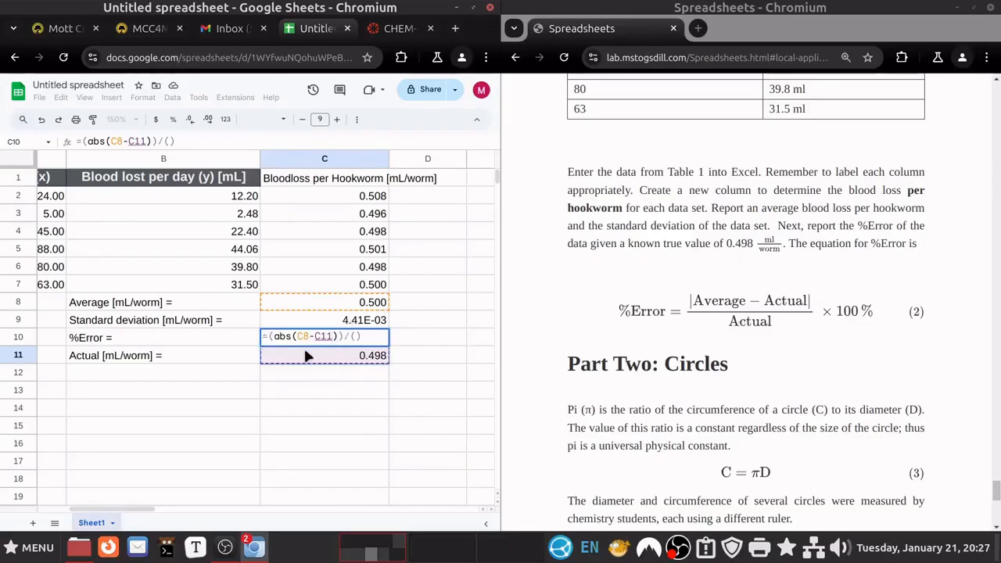
Complete the %Error formula in C10 with the actual value C11 as divisor, giving =(abs(C8-C11))/(C11), and recheck it
left_click(354, 337)
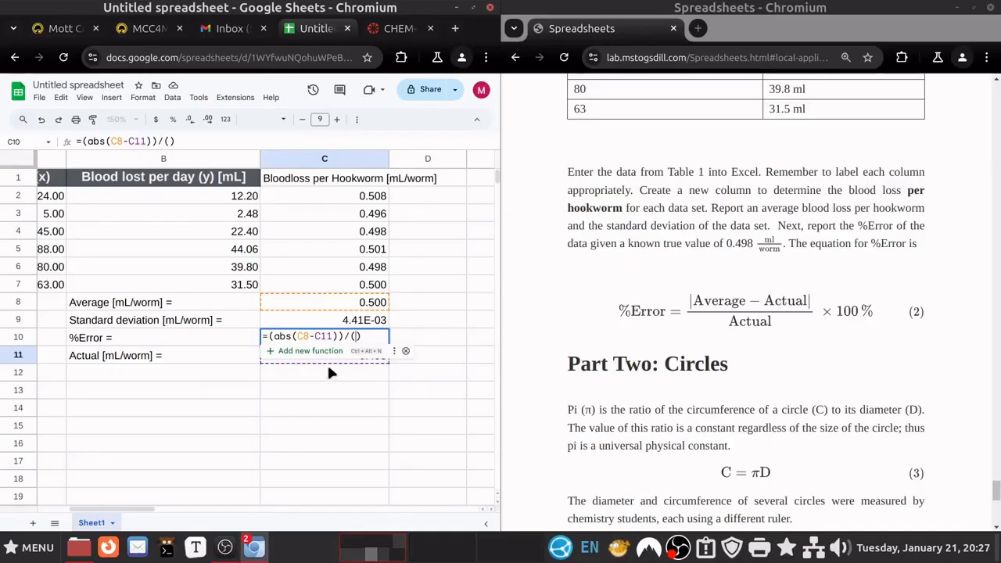
left_click(405, 351)
left_click(380, 362)
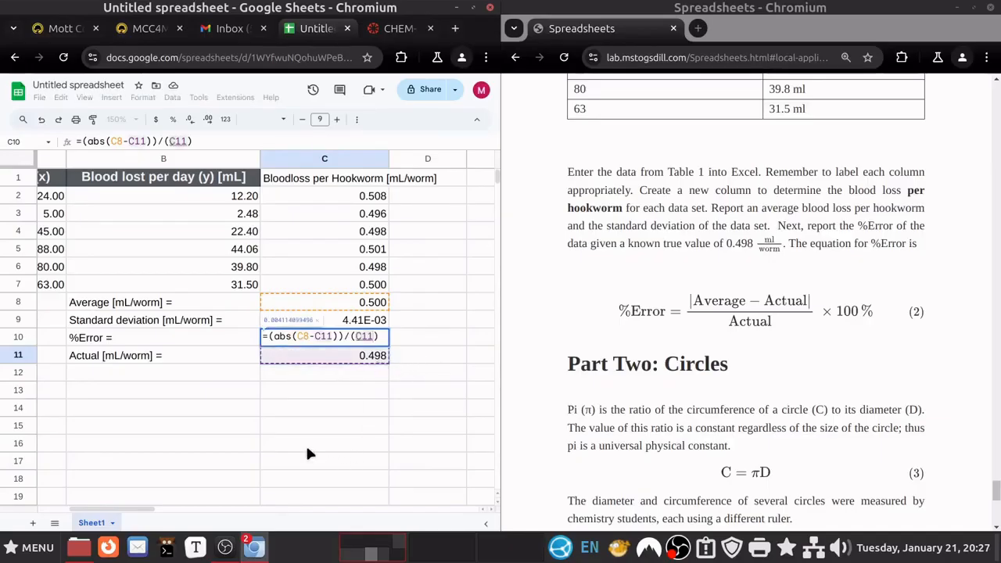
key("Return")
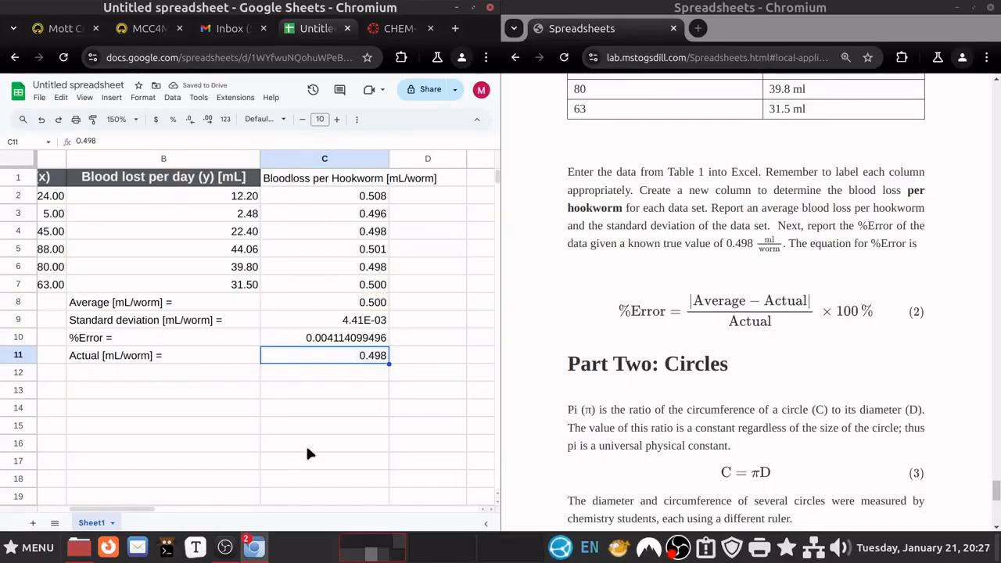
left_click(336, 338)
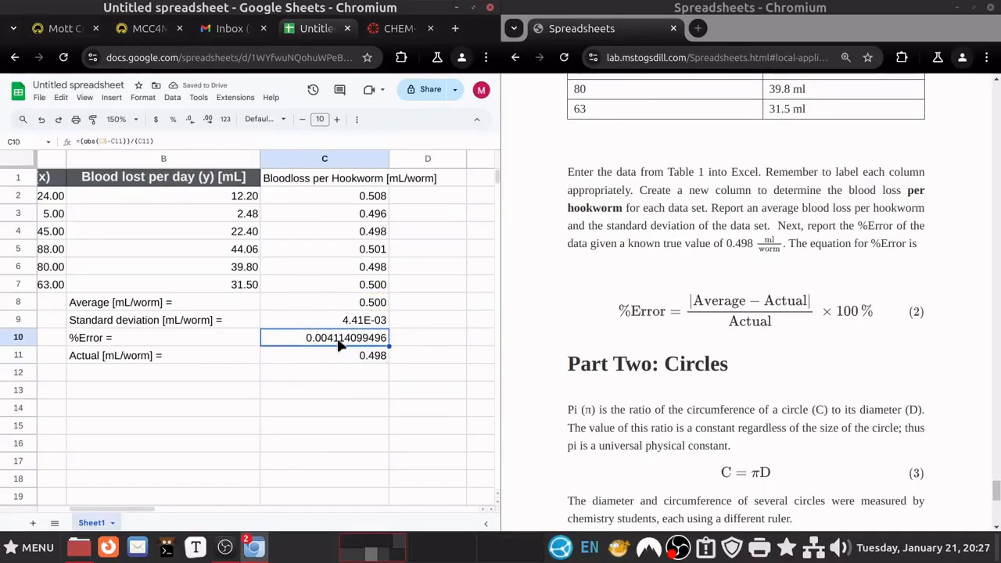
double_click(337, 338)
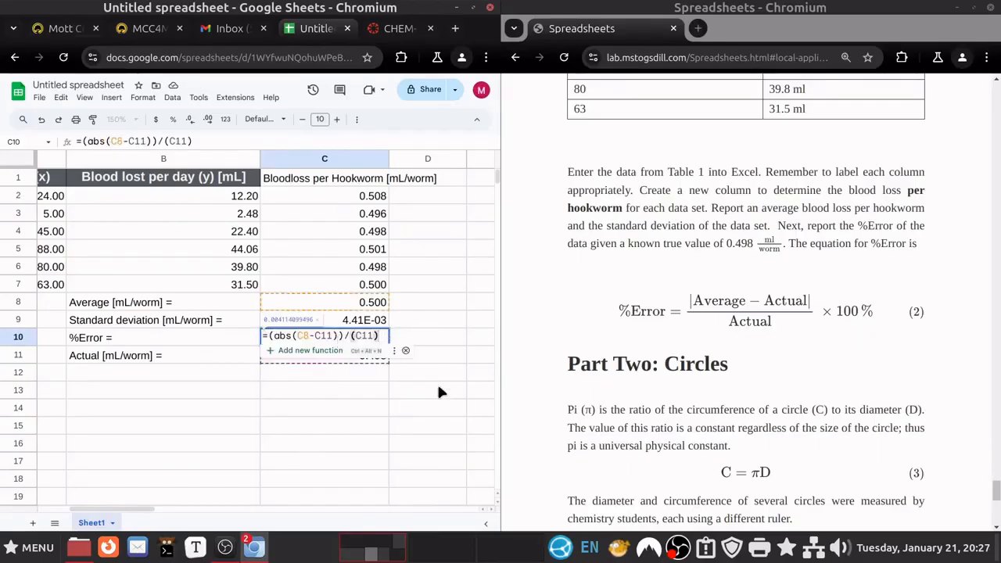
key("Return")
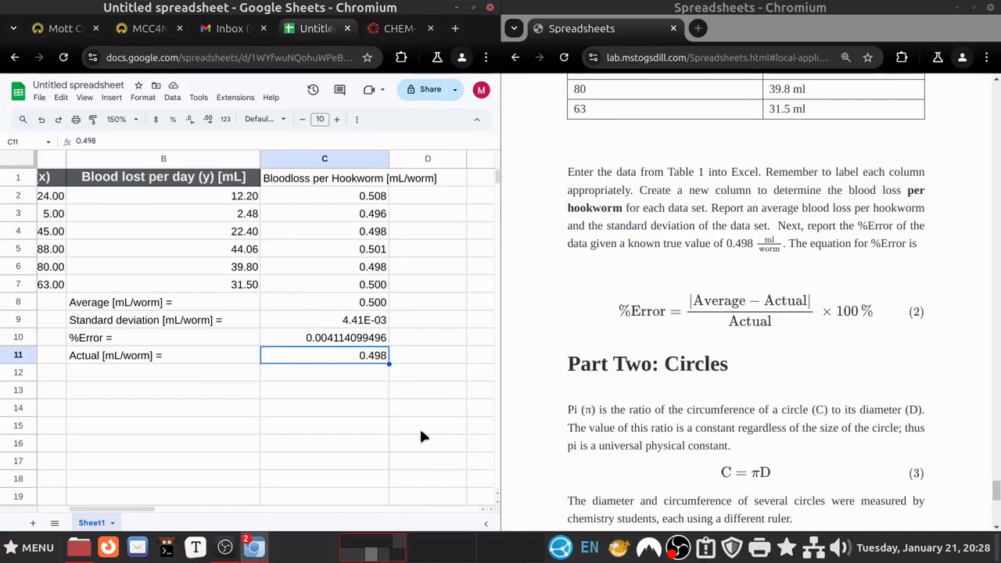
Format the %Error result in C10 as Percent
left_click(371, 344)
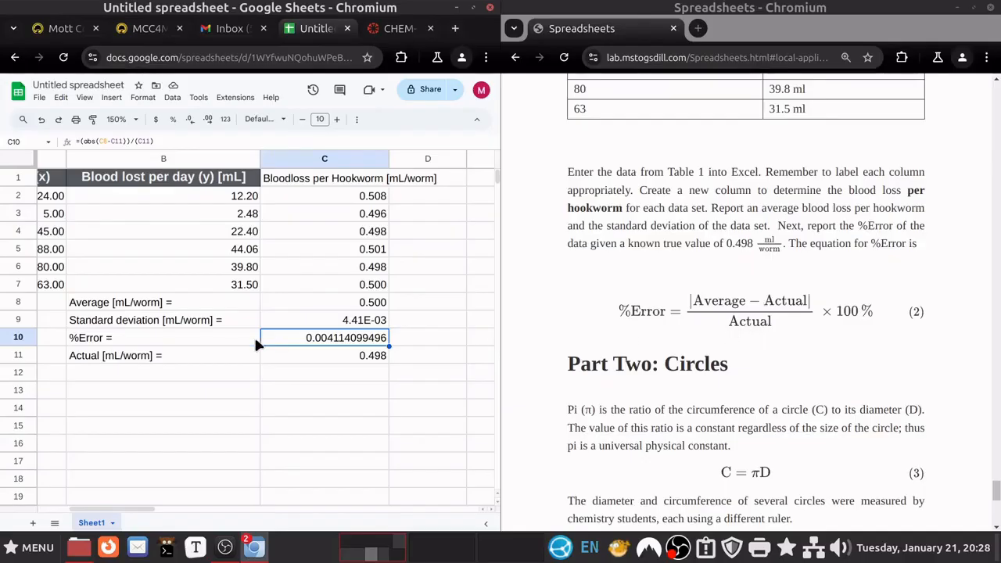
left_click(144, 99)
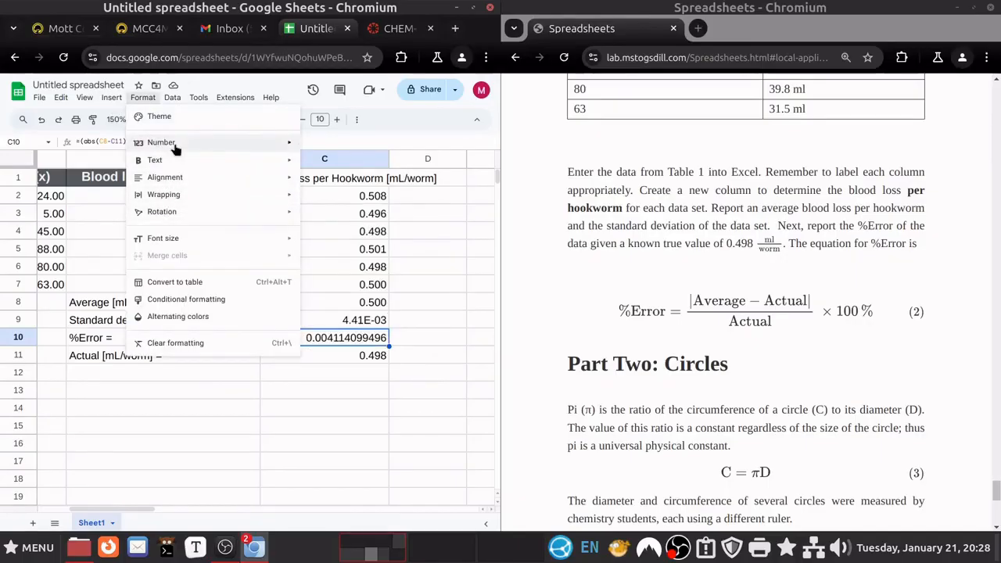
mouse_move(278, 151)
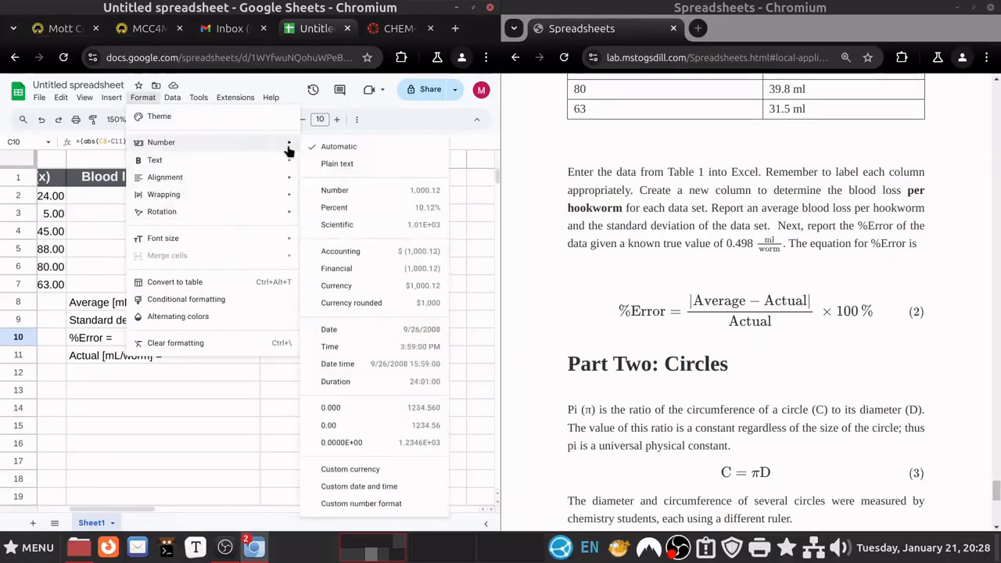
left_click(336, 208)
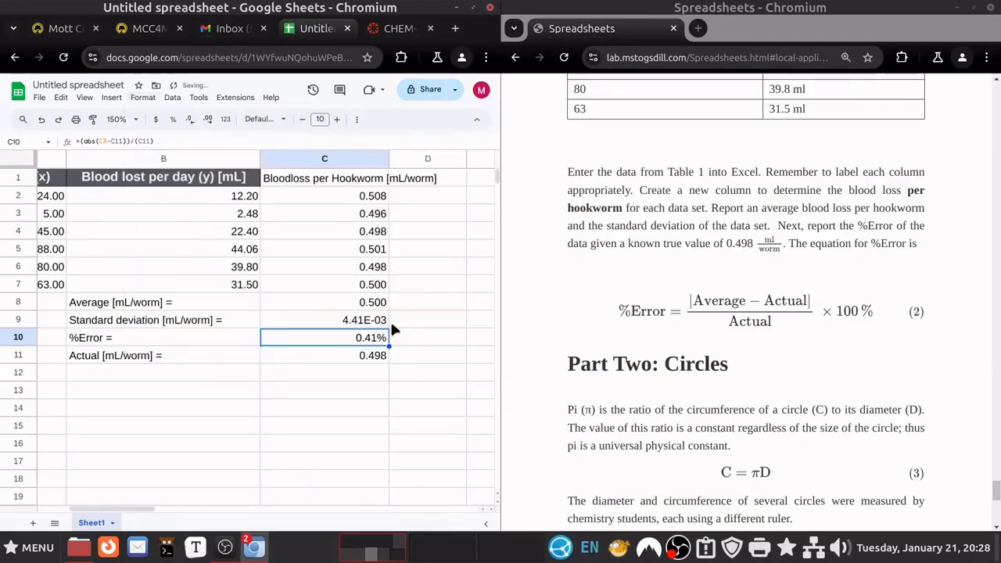
left_click(274, 375)
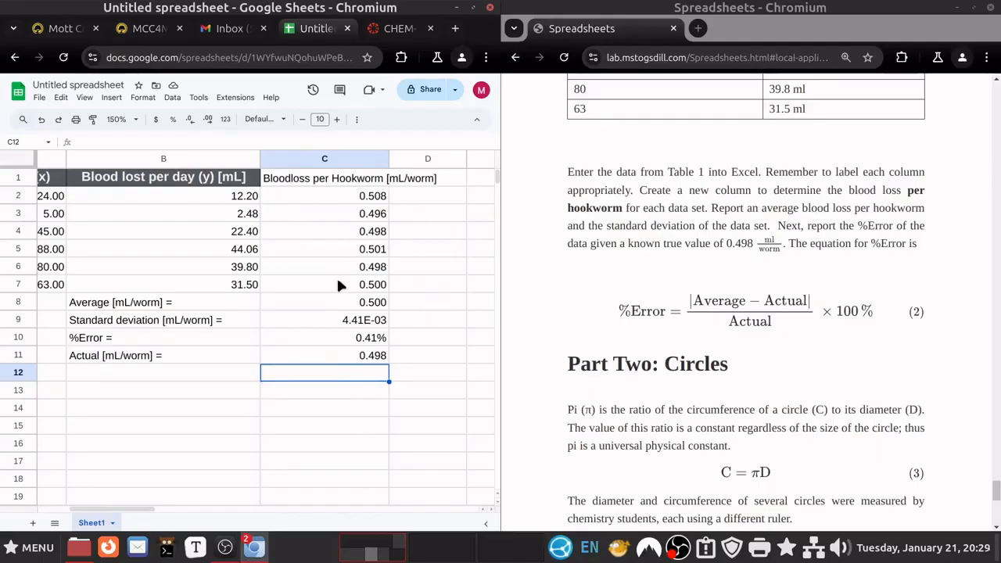
left_click(367, 303)
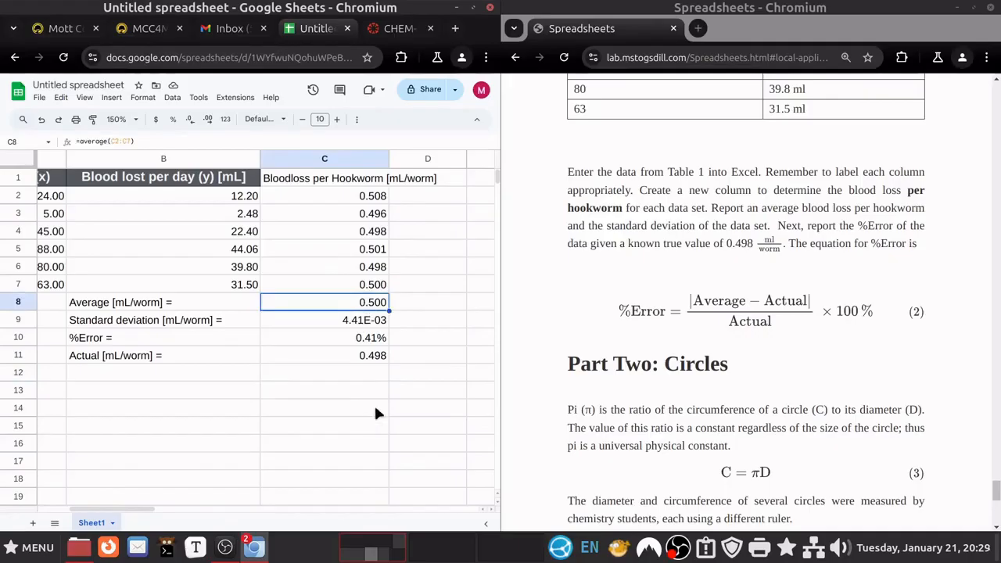
Examine the average, standard deviation, %Error and actual-value cells in C8:C11 and the blood loss per hookworm data above them
left_click(333, 321)
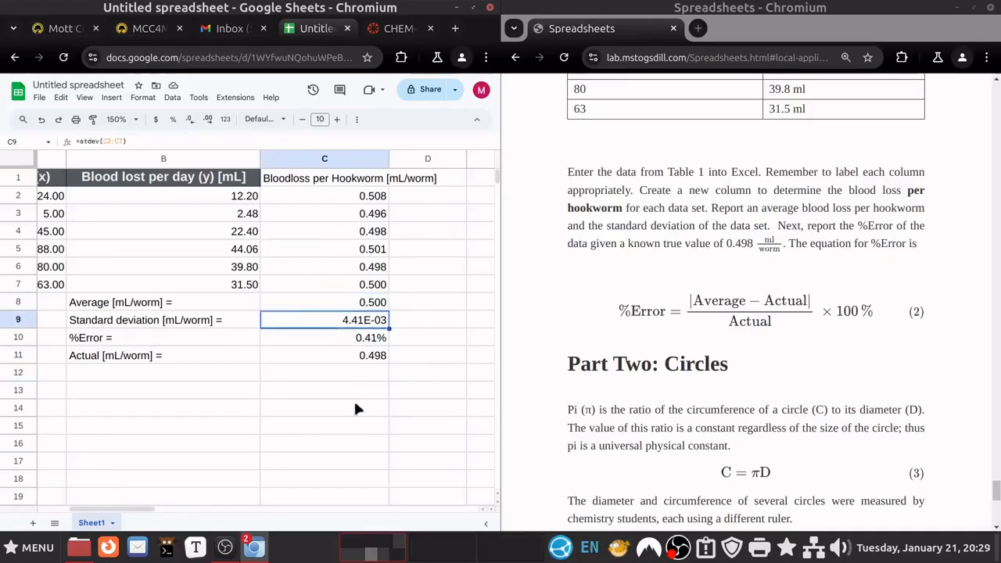
left_click(355, 444)
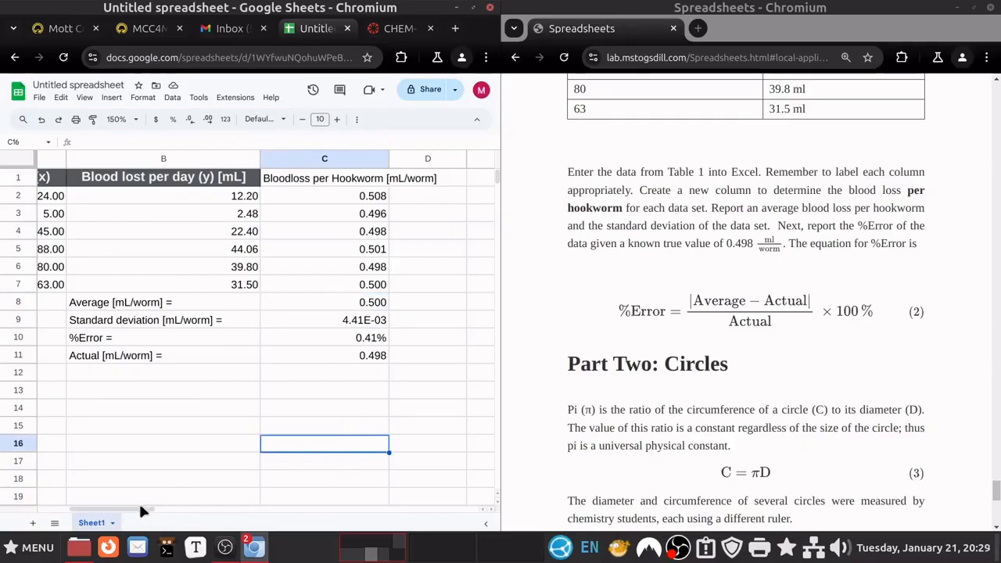
left_click_drag(138, 501, 219, 402)
left_click(320, 317)
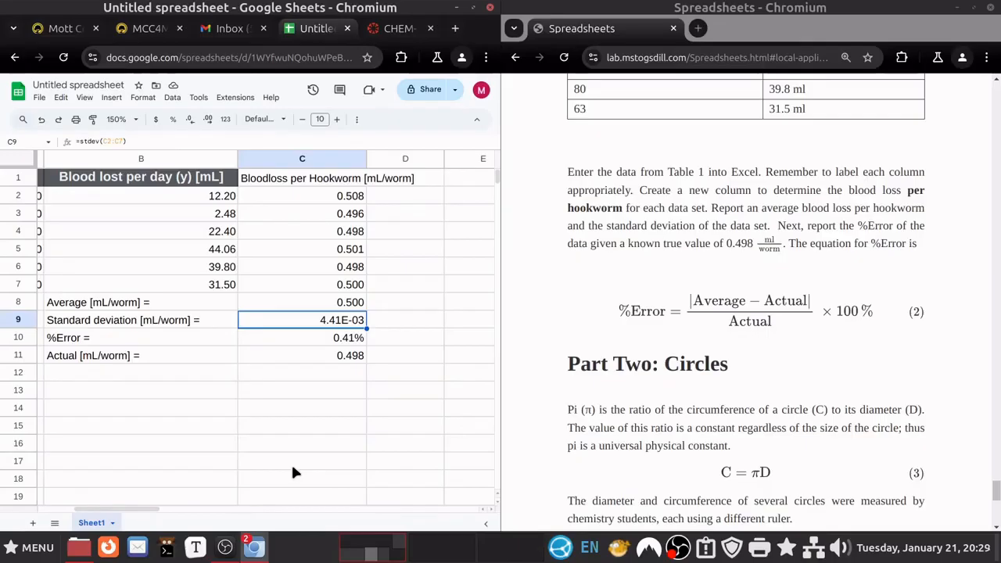
left_click(321, 334)
left_click(324, 321)
left_click(326, 339)
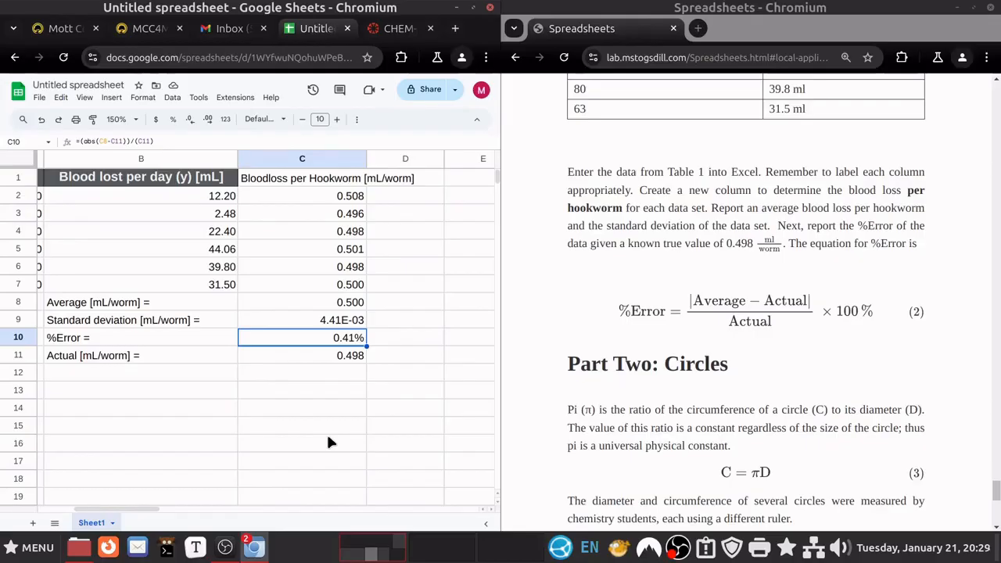
left_click(335, 304)
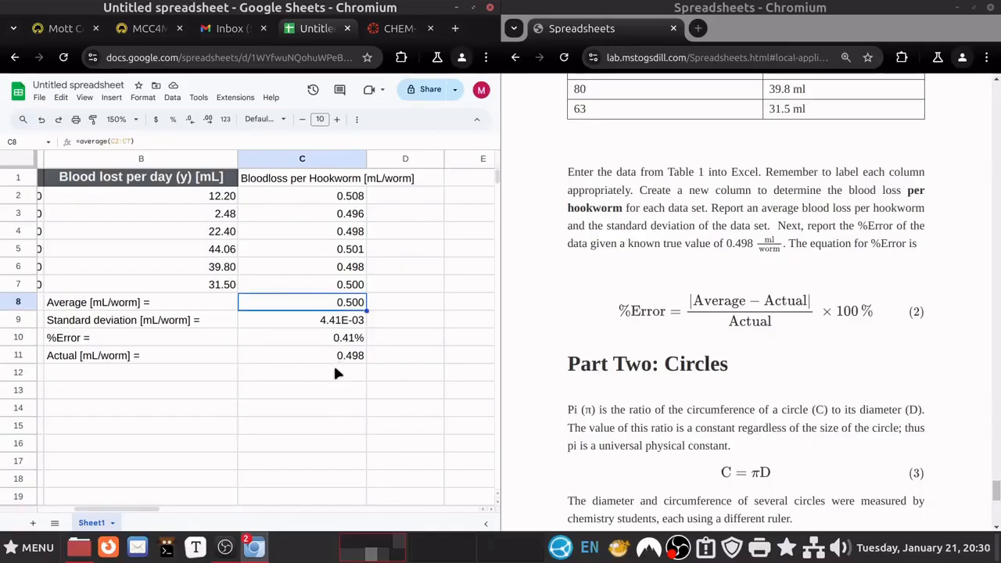
left_click(335, 357)
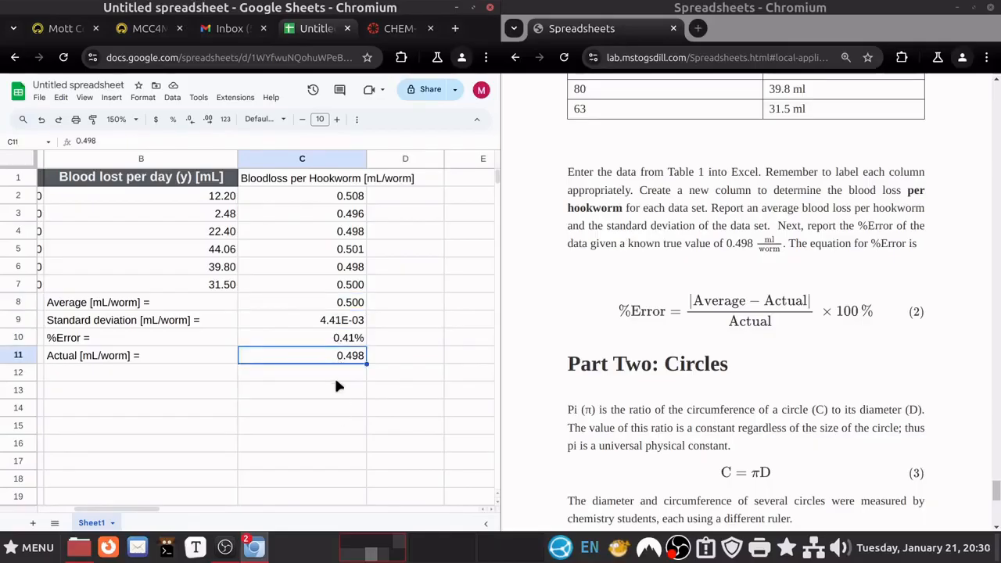
left_click(326, 321)
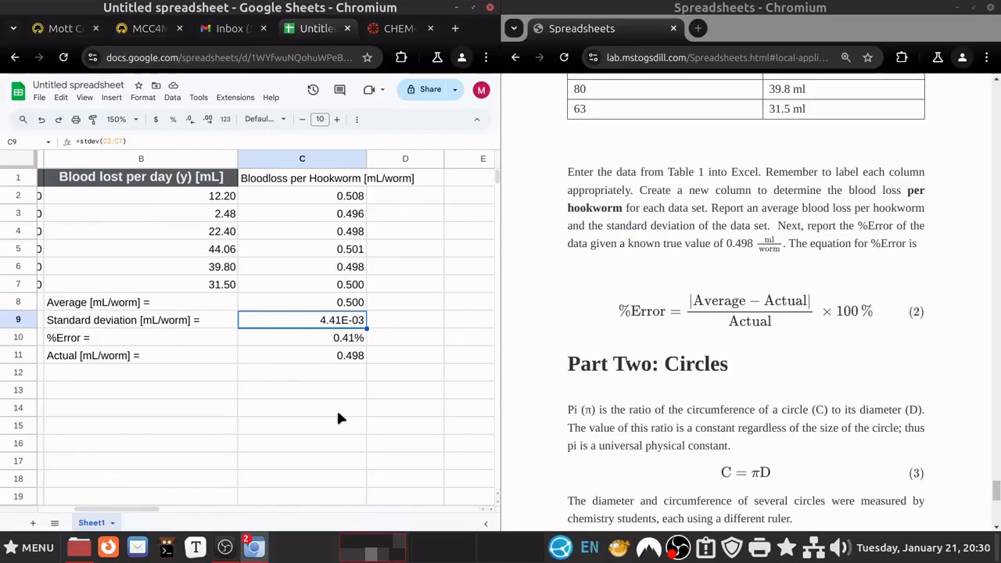
left_click(344, 201)
left_click_drag(344, 212, 344, 286)
left_click(409, 281)
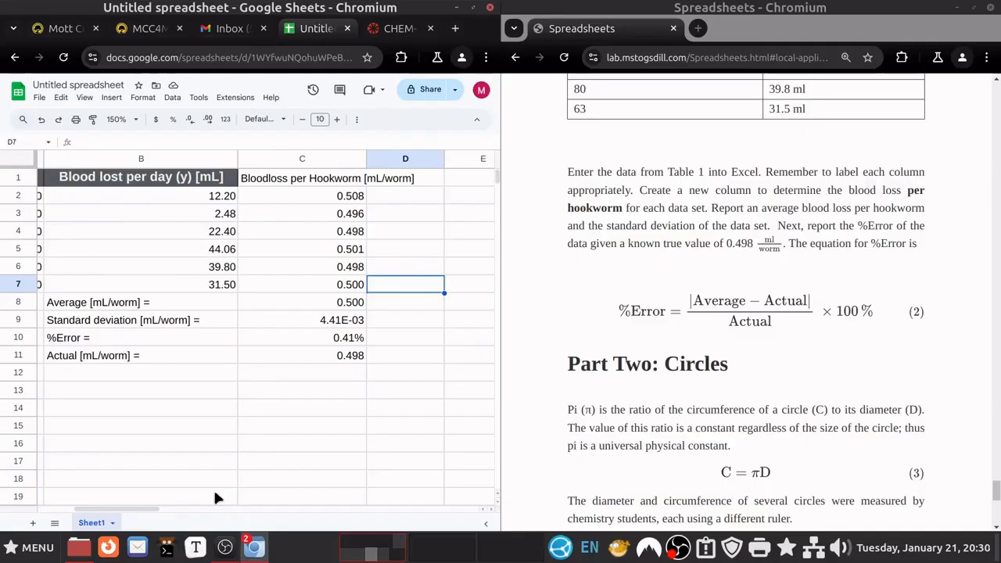
Maximize the spreadsheet window and bring column A back into view
double_click(470, 9)
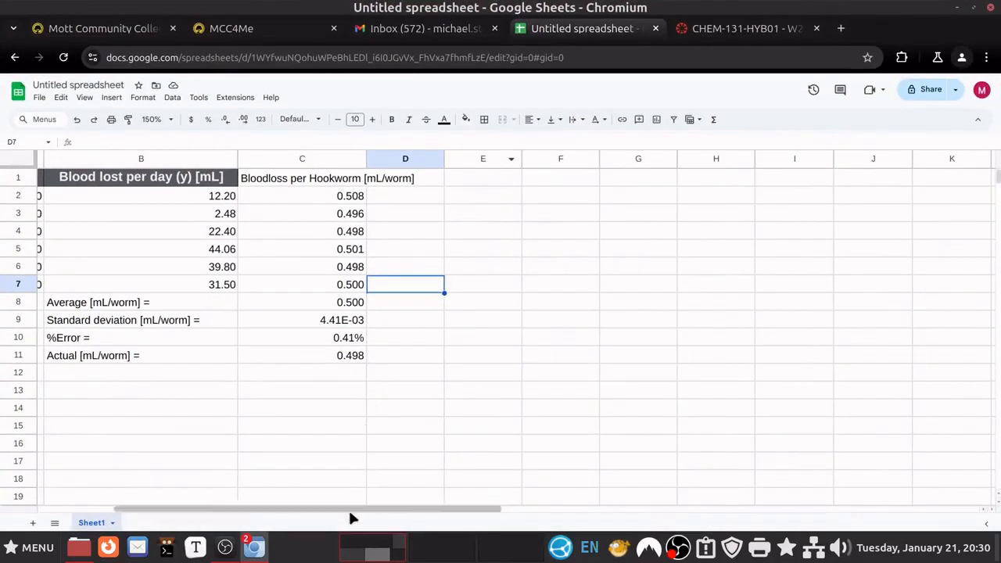
left_click(357, 504)
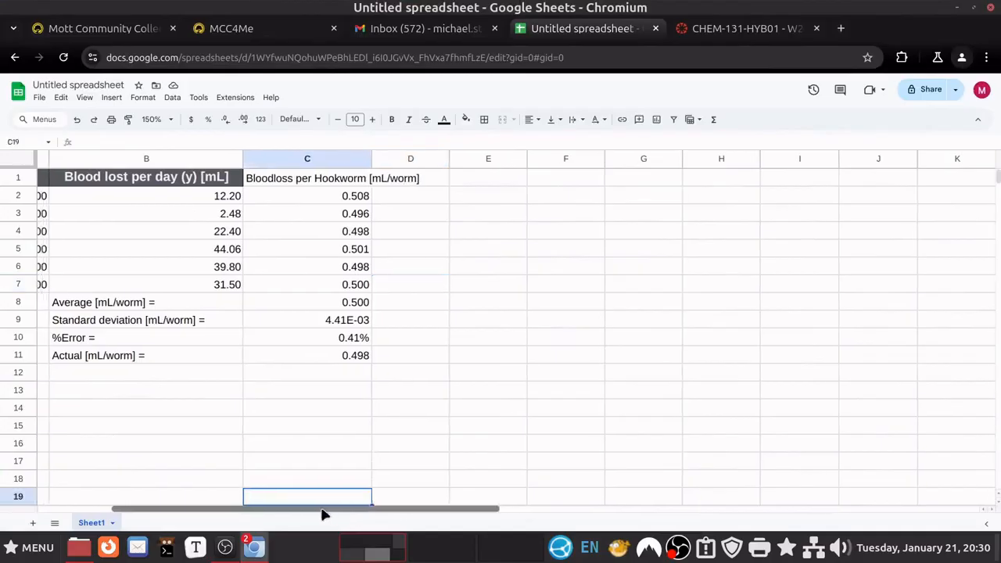
left_click_drag(328, 510, 233, 510)
left_click(364, 388)
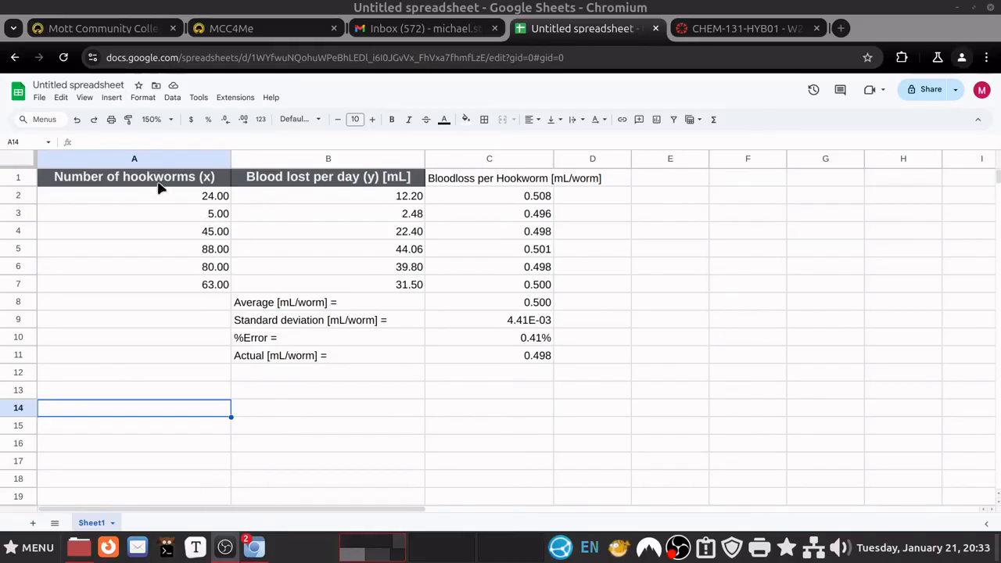
Give the header cells A1:C1 a uniform Default (Arial) font at size 12 in bold
left_click_drag(158, 189, 507, 187)
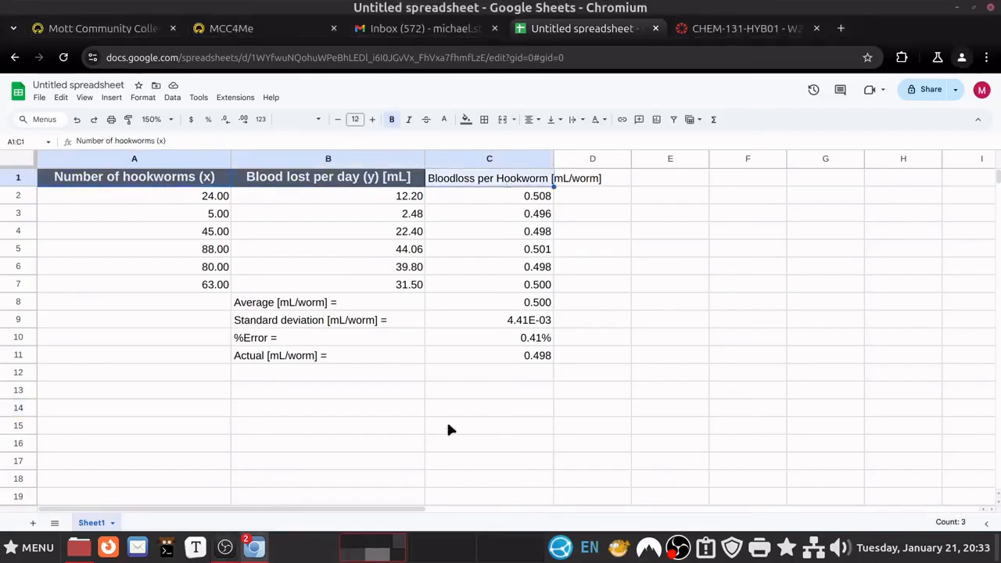
left_click(312, 128)
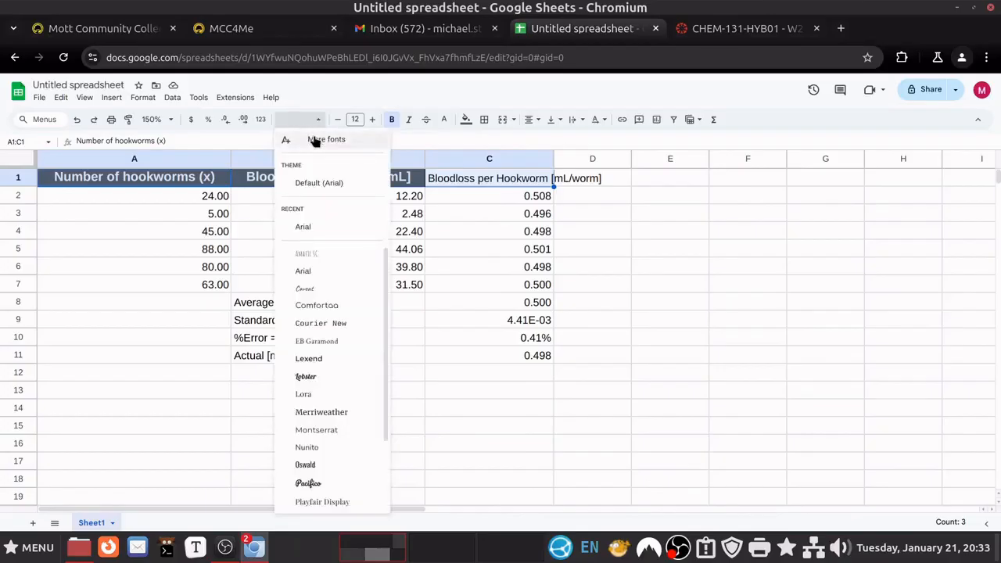
left_click(314, 185)
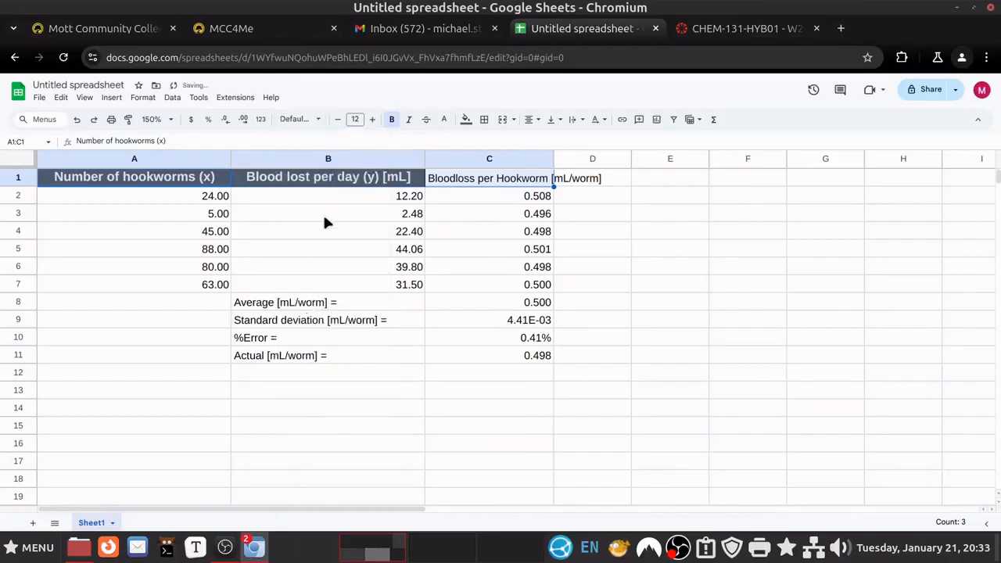
left_click(340, 121)
left_click(371, 121)
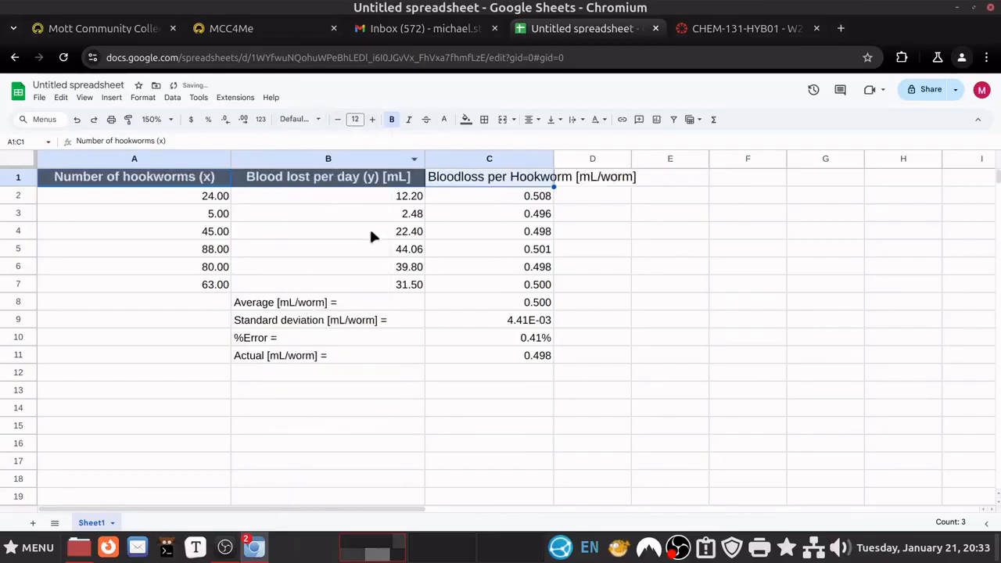
left_click(391, 120)
left_click(391, 120)
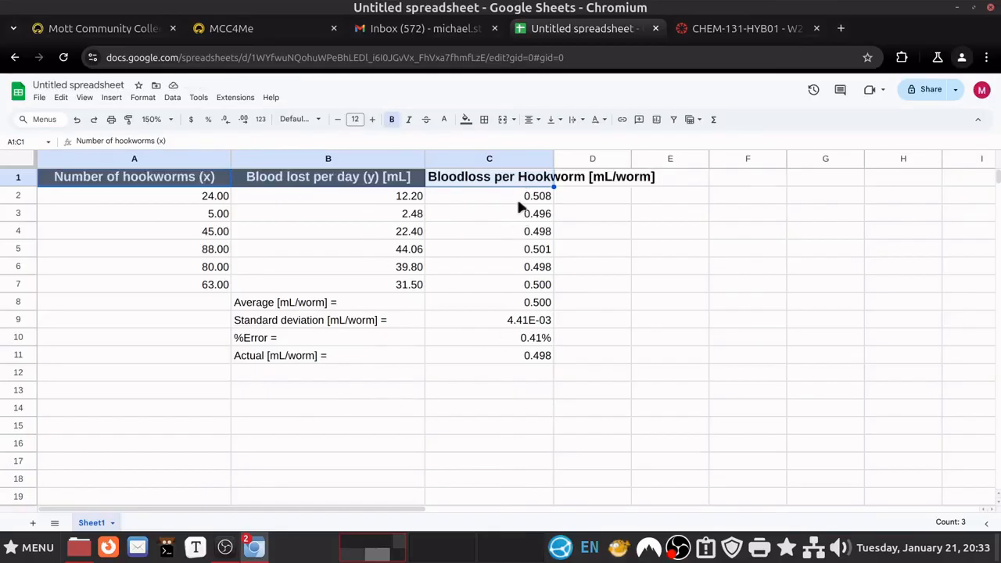
Widen column C so the full "Bloodloss per Hookworm [mL/worm]" header fits inside it
left_click(513, 156)
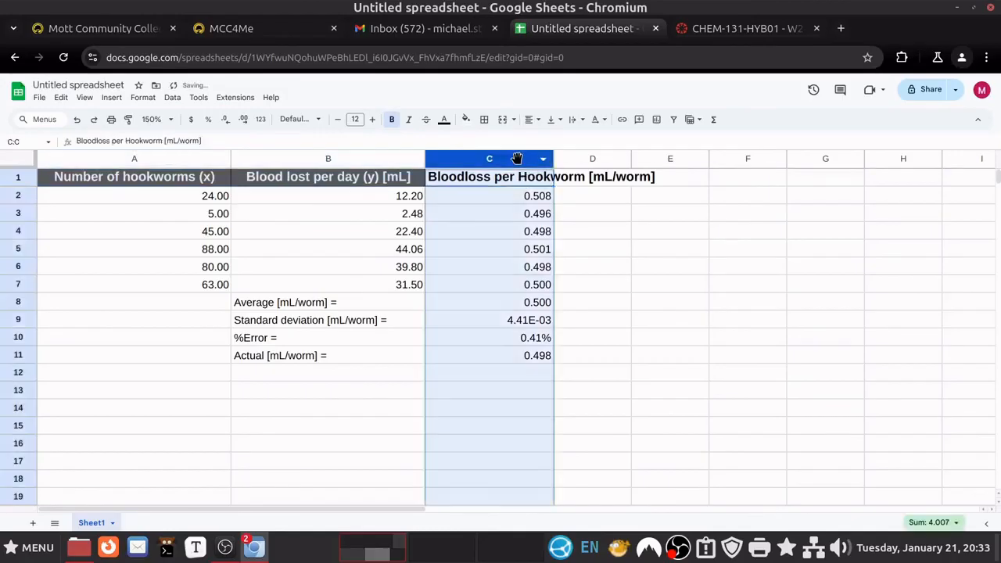
left_click_drag(554, 159, 661, 160)
left_click(380, 438)
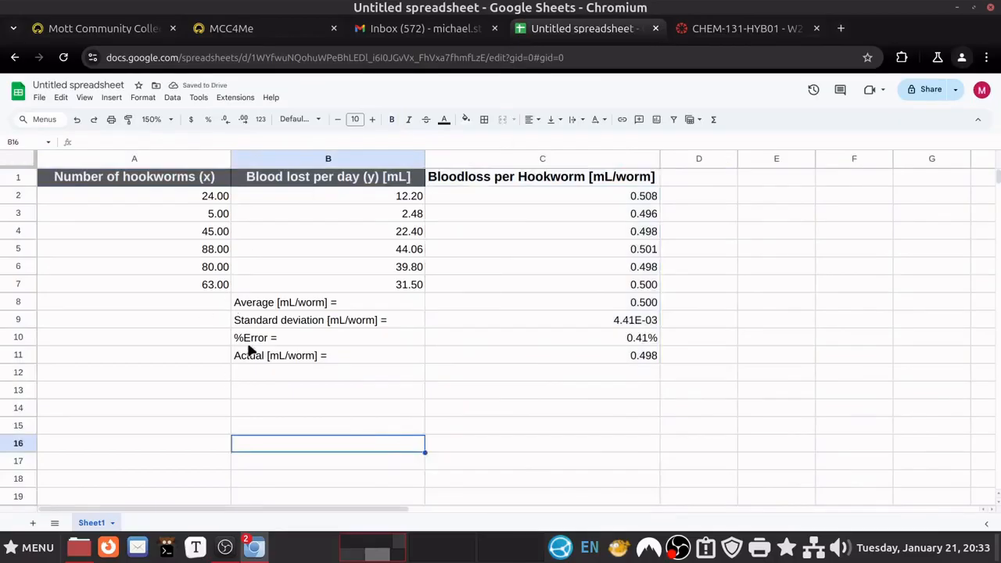
Change the fill of header cells A1:B1 to white and reset their fill color
left_click_drag(205, 178, 514, 179)
left_click_drag(181, 180, 320, 177)
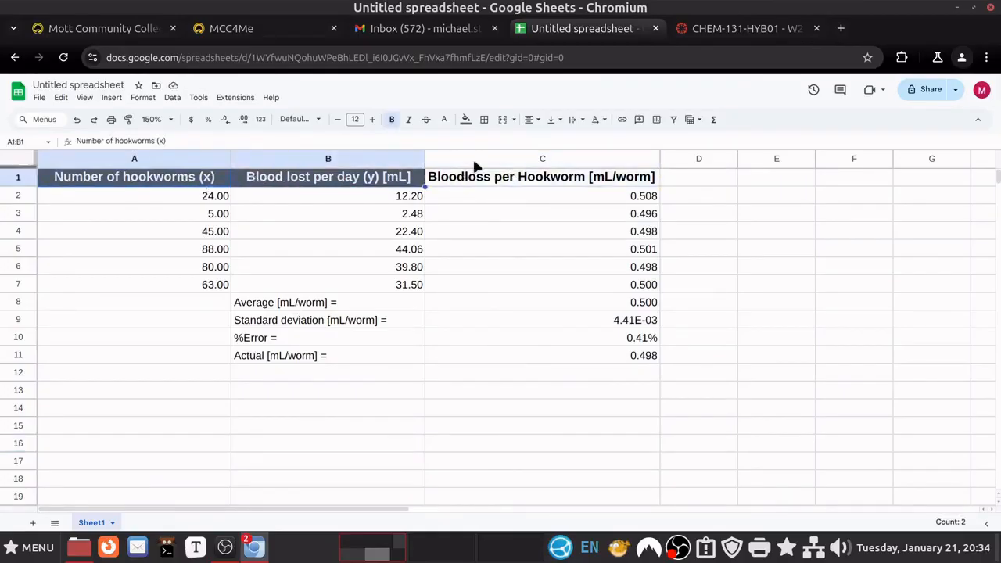
left_click(467, 122)
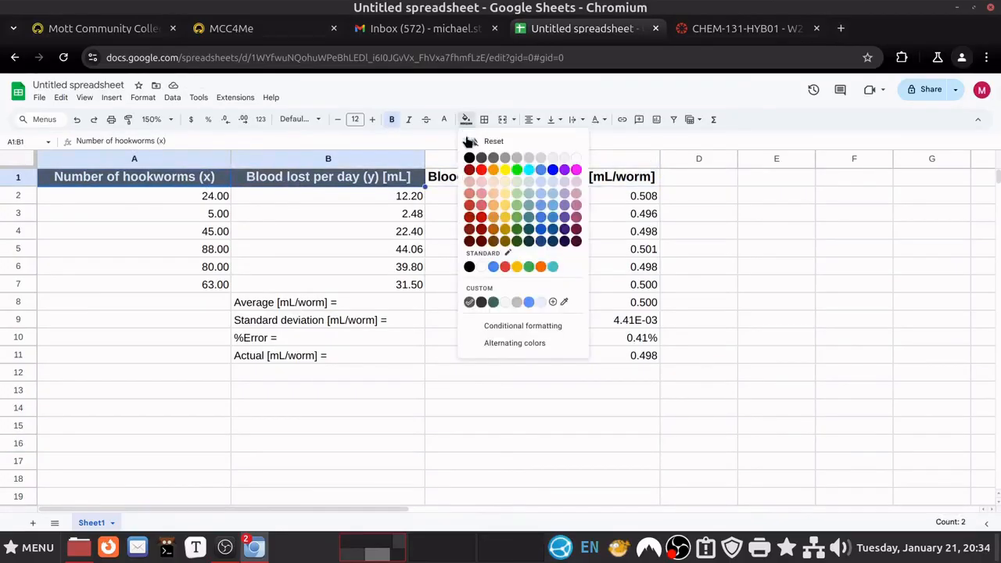
left_click(577, 157)
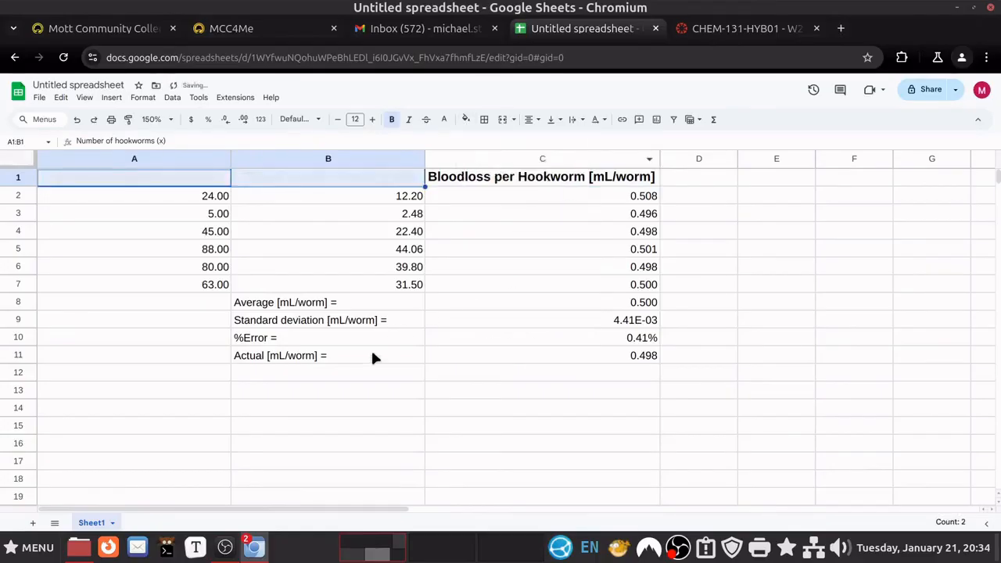
left_click(466, 119)
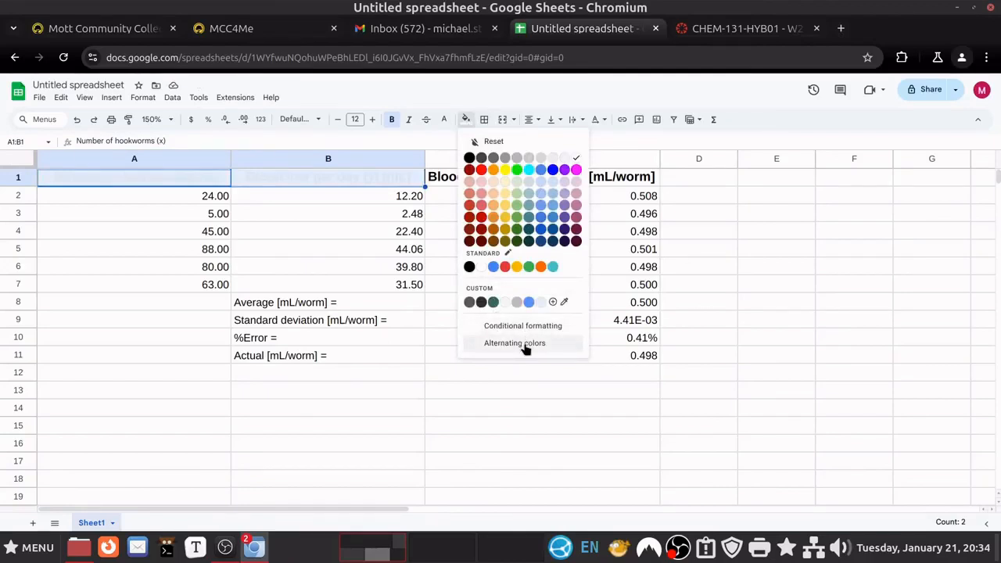
left_click(493, 140)
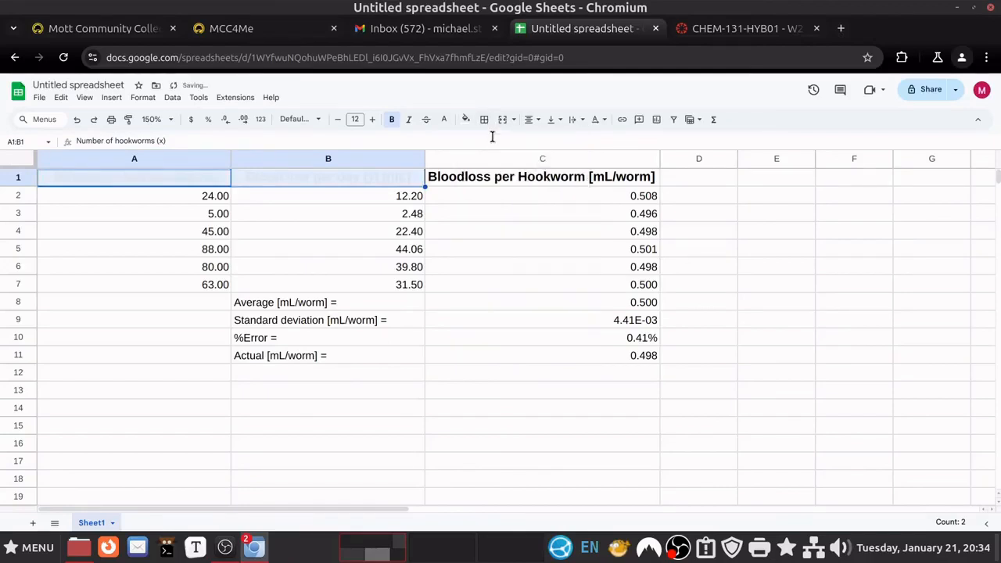
Set the text color of header cells A1:B1 to black
left_click(324, 180)
left_click_drag(185, 178, 290, 192)
left_click(443, 121)
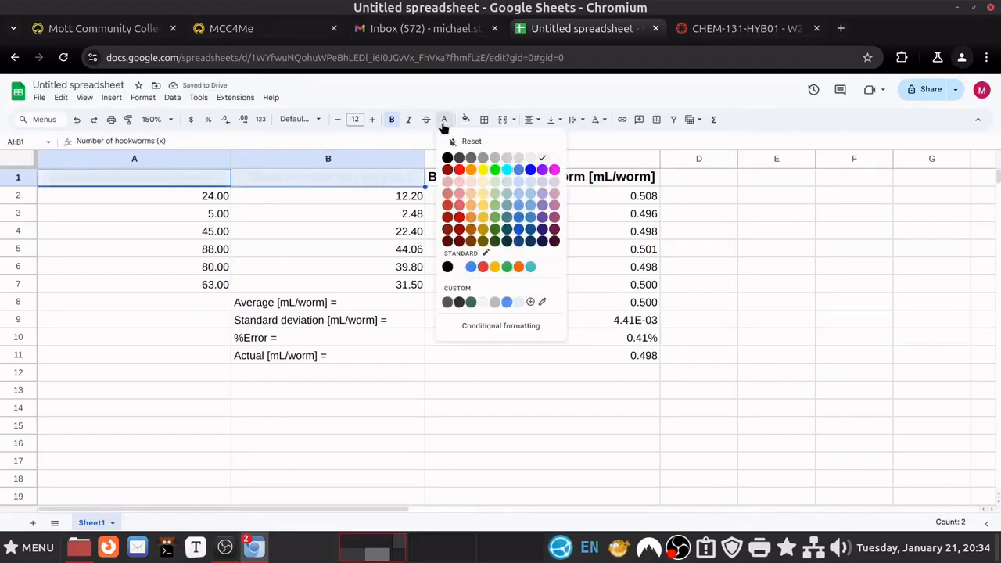
left_click(446, 165)
left_click(259, 271)
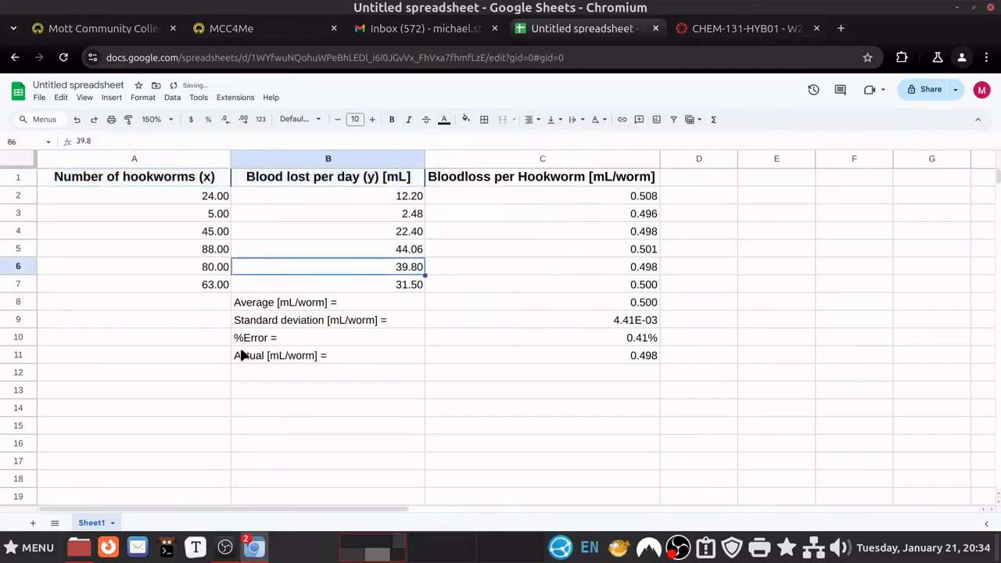
left_click(175, 480)
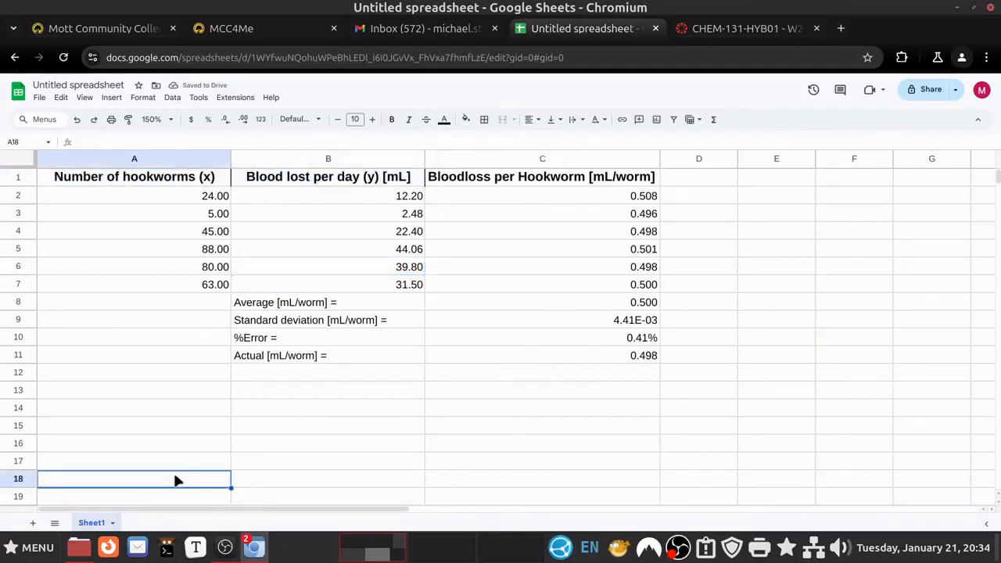
Clear all formatting from the header cells A1:C1
left_click_drag(156, 187, 599, 188)
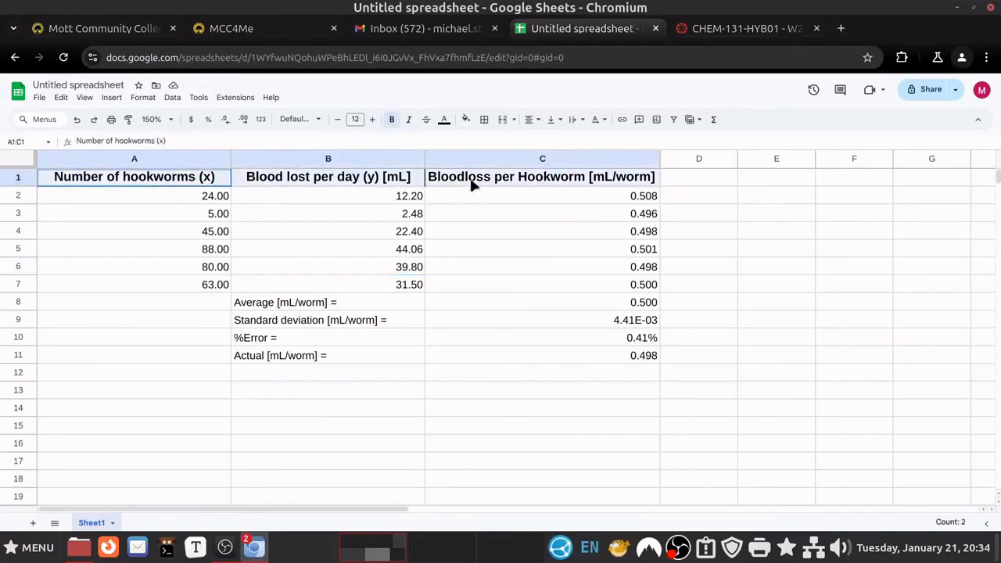
left_click(143, 97)
left_click(186, 343)
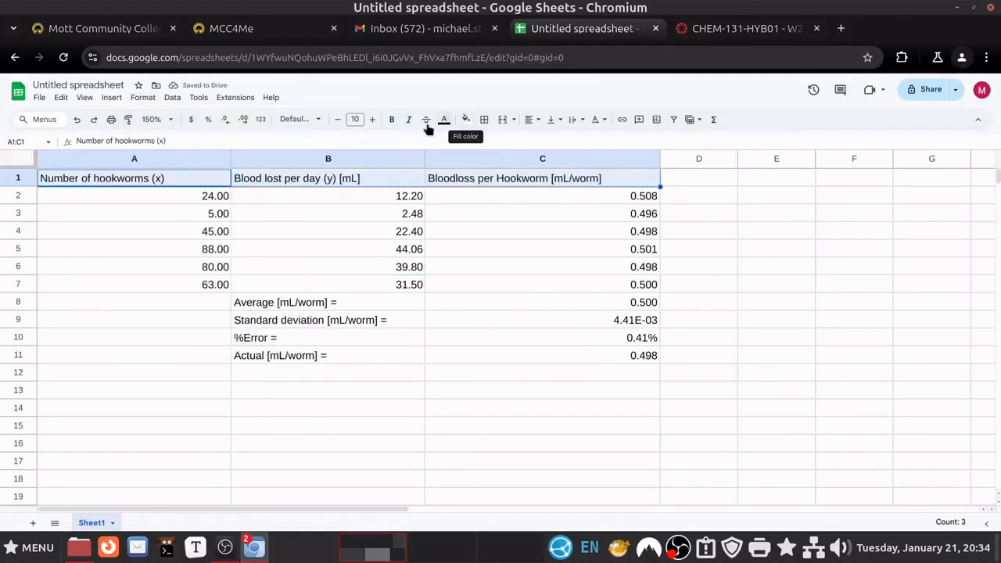
Set the header text in A1:C1 to size 12 and make it bold
left_click(372, 119)
left_click(372, 120)
left_click(392, 120)
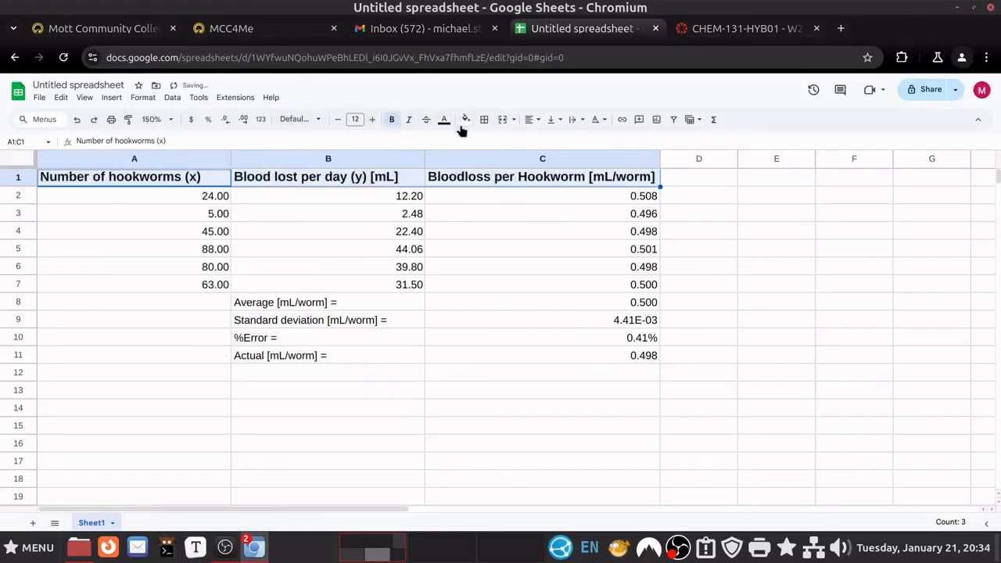
left_click(512, 322)
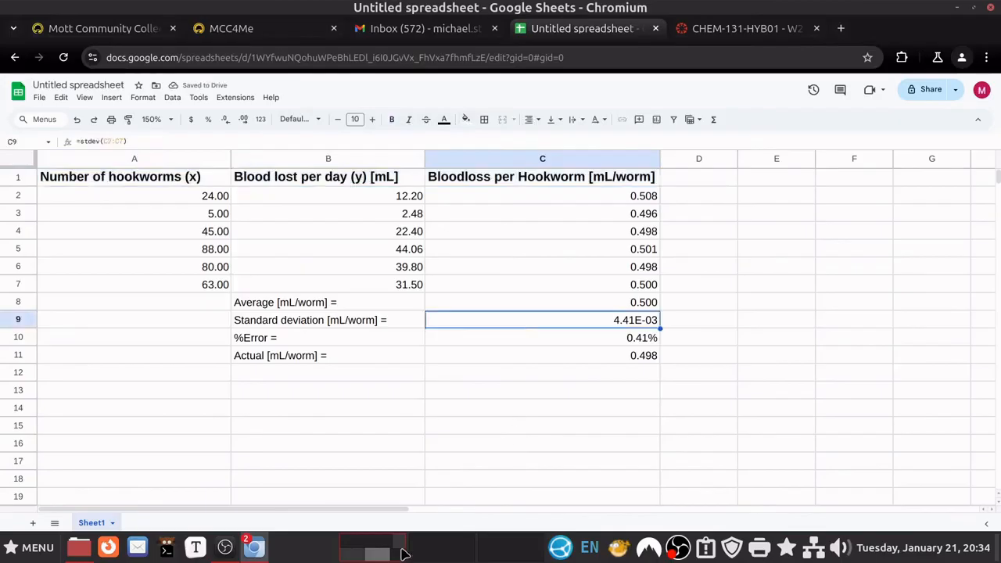
Apply alternating colors to A1:C11 using the blue default style with a header row
left_click_drag(180, 178, 553, 360)
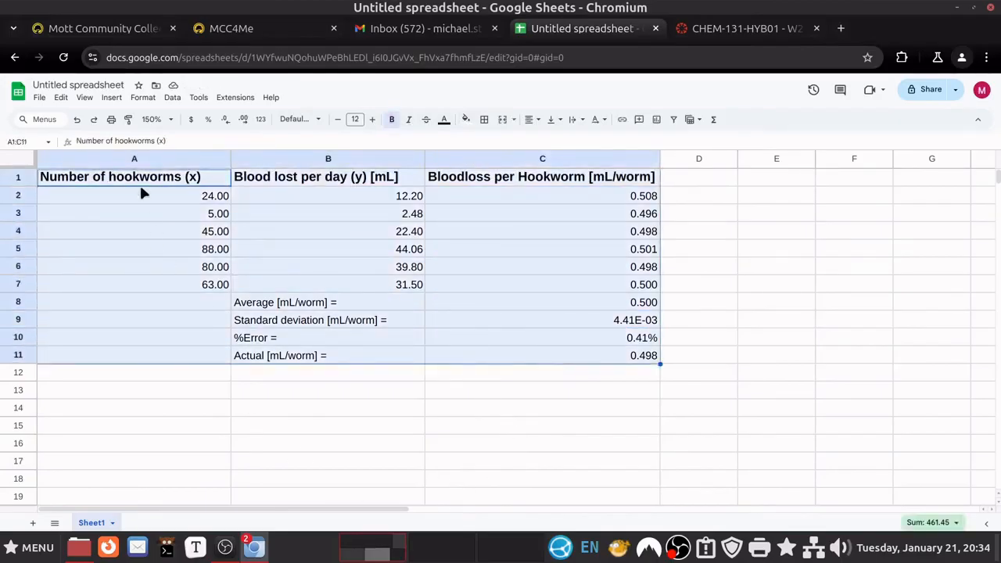
left_click(144, 97)
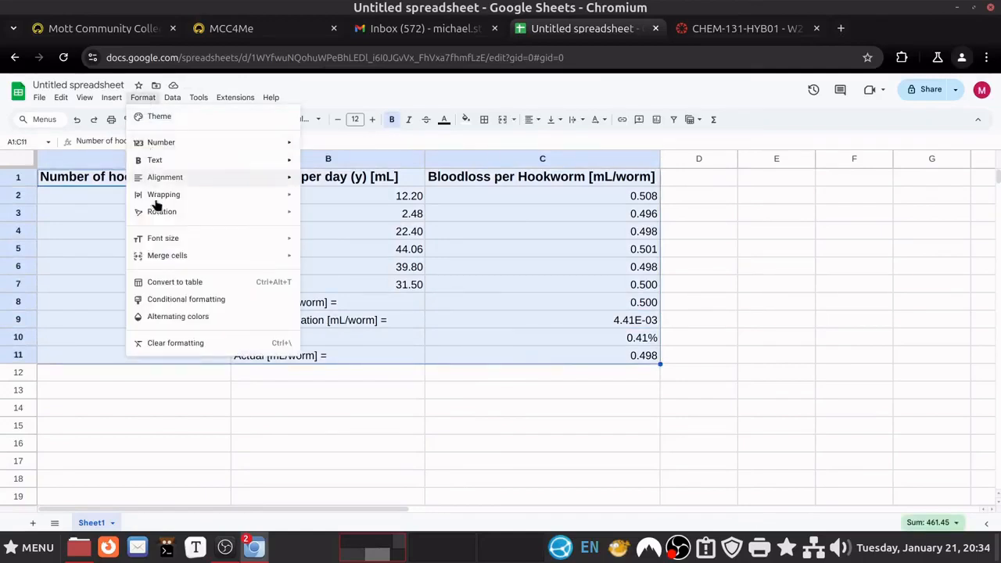
left_click(162, 321)
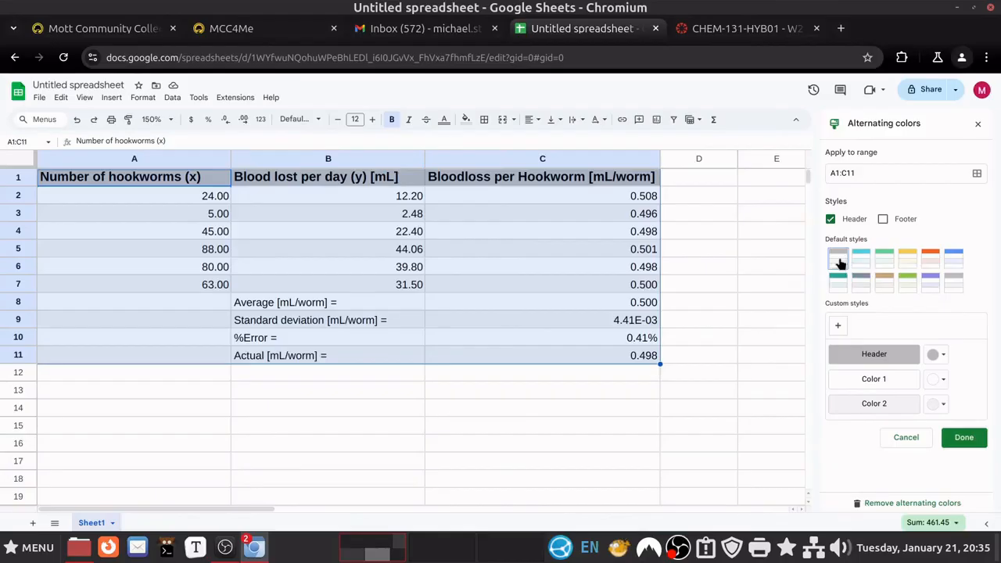
left_click(947, 265)
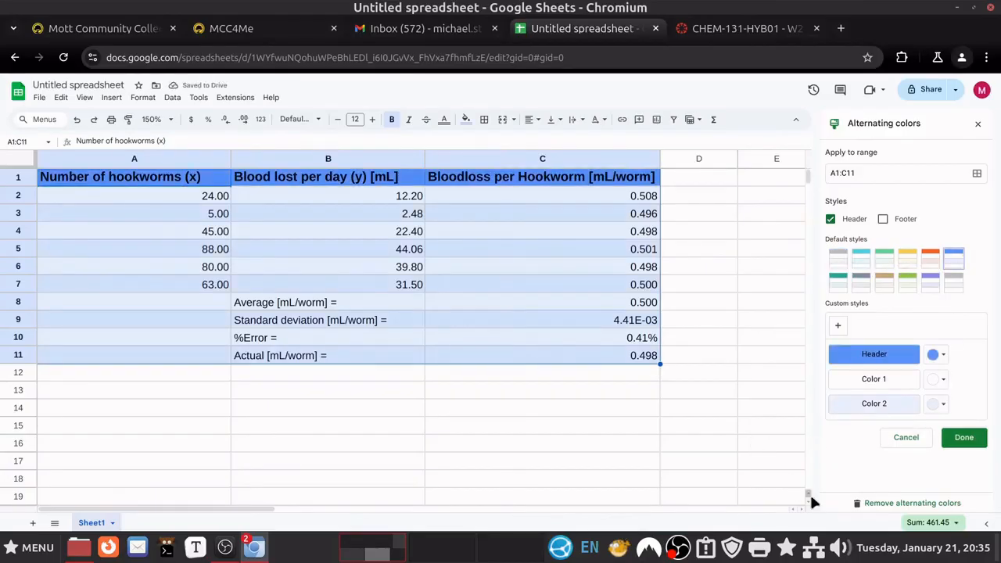
left_click(980, 441)
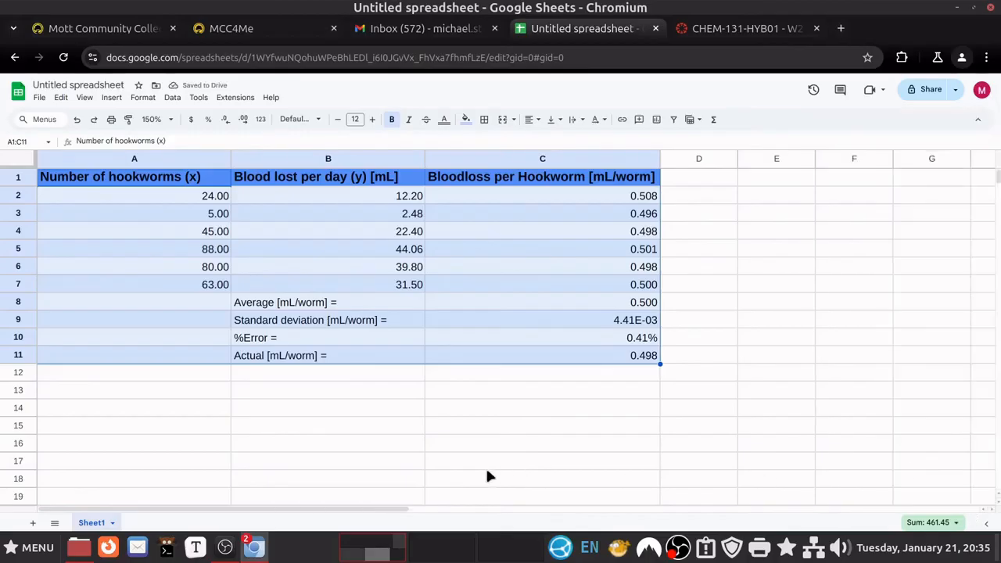
Set the font size of the data and summary cells A2:C11 to 12
left_click(503, 462)
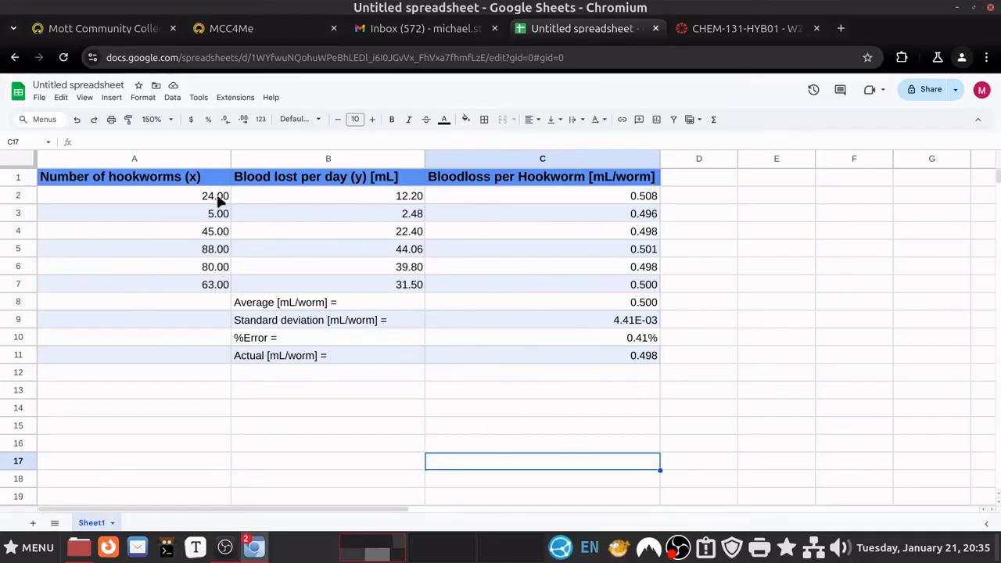
left_click_drag(219, 196, 578, 357)
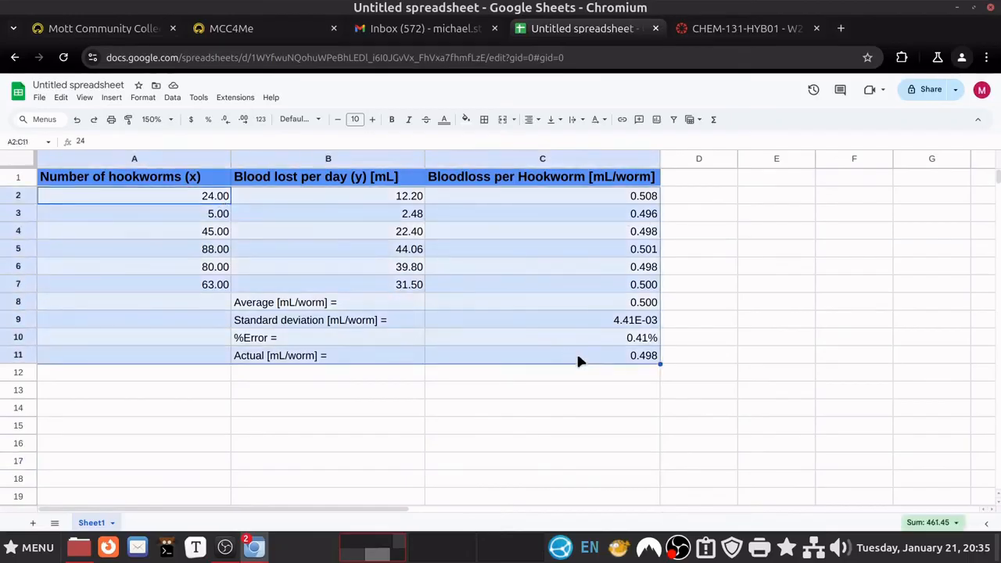
left_click(372, 119)
left_click(372, 119)
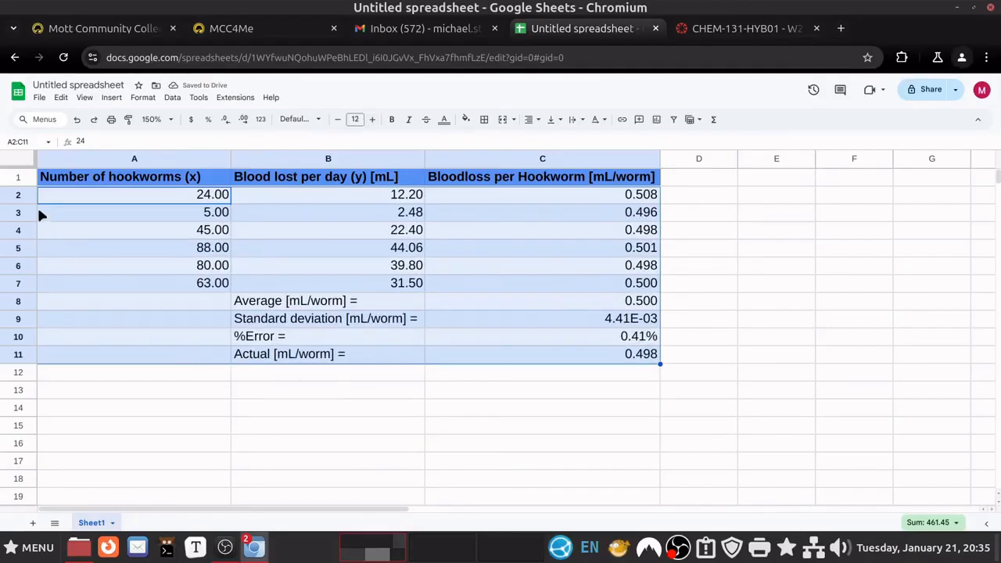
left_click(69, 282)
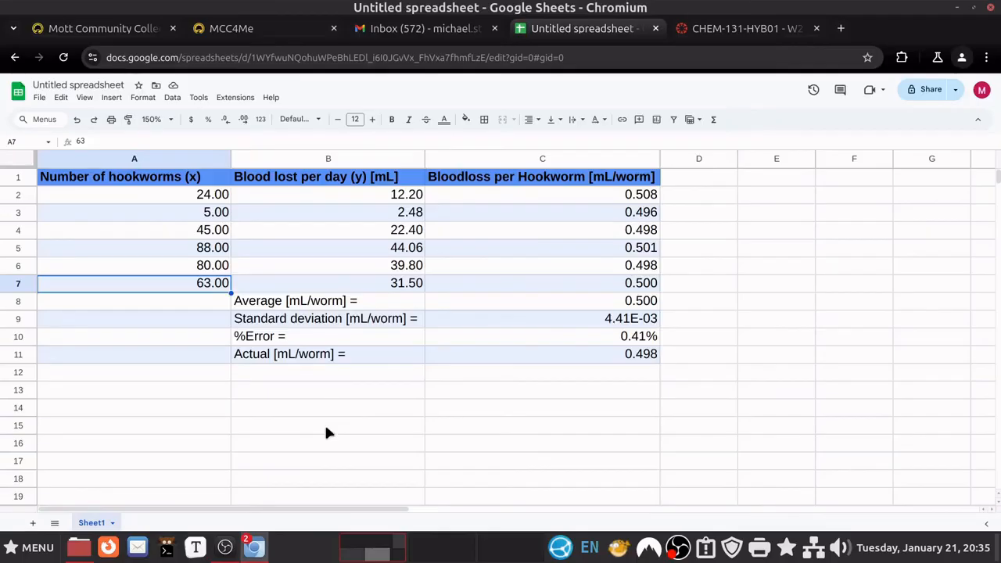
Rename the spreadsheet file as SpreadsheetLab-MS-20250121
left_click(99, 87)
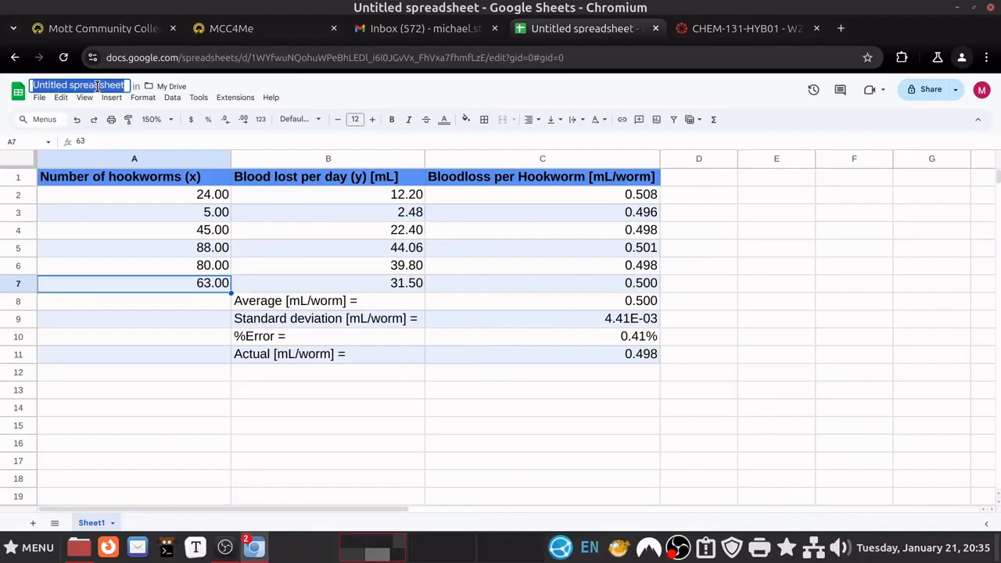
type("S")
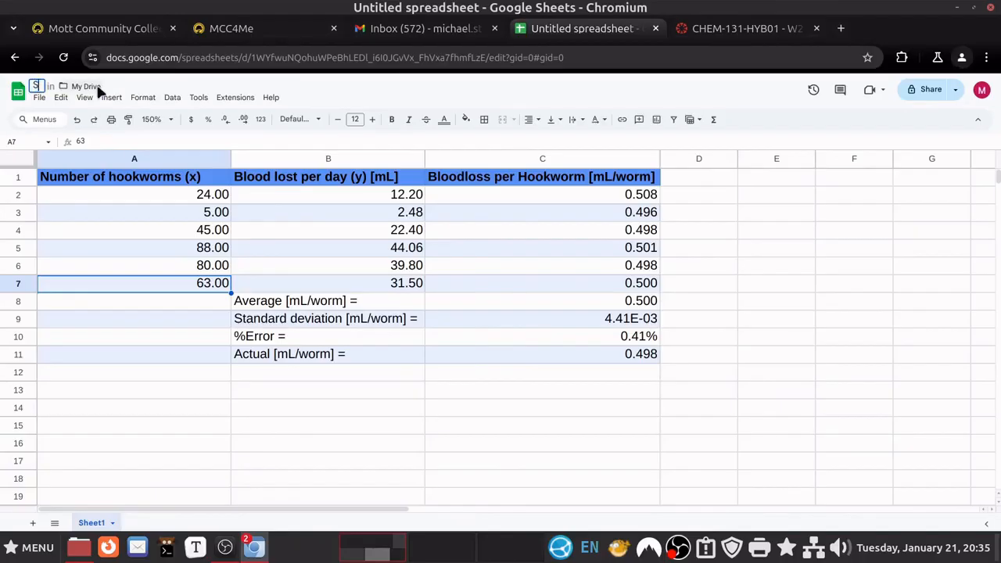
type("preadsheet")
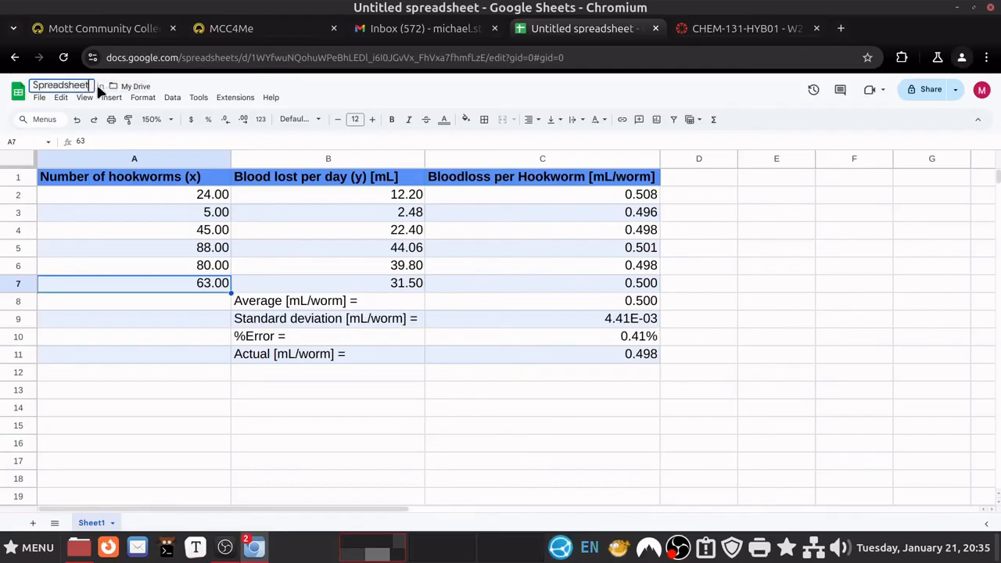
type("Lab-MS-202501")
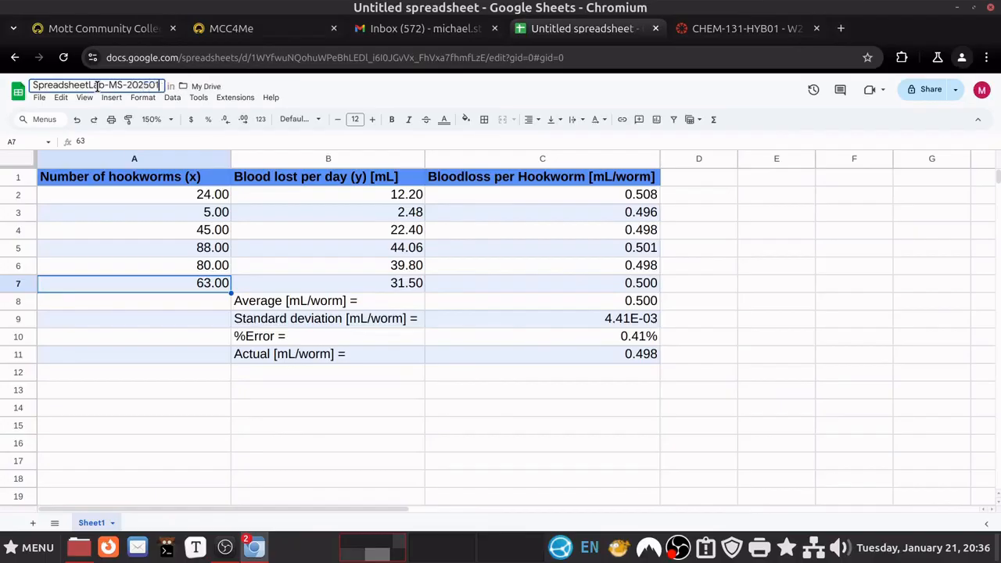
type("21")
left_click(192, 303)
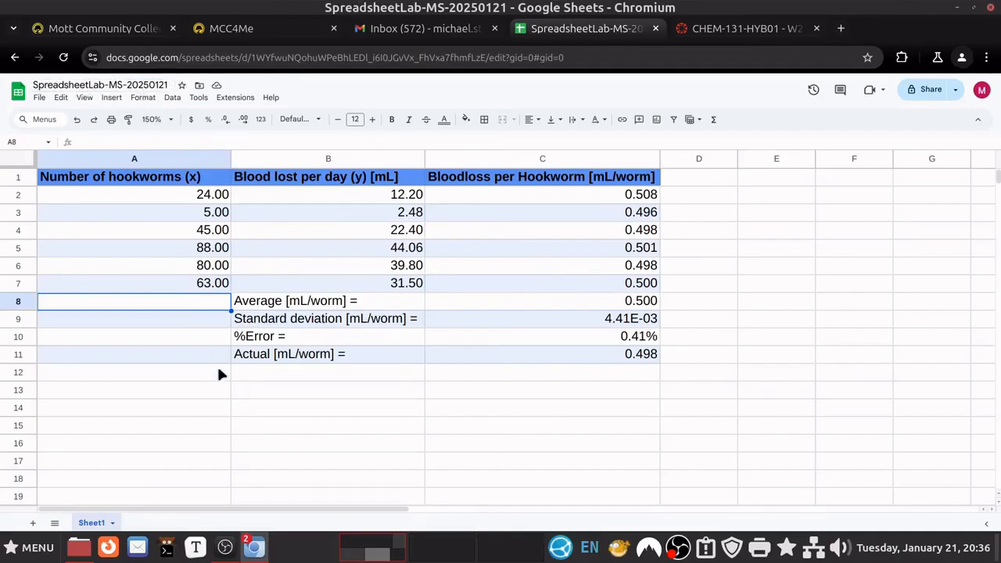
Rename the sheet containing the hookworm data as Hookworms
left_click(112, 524)
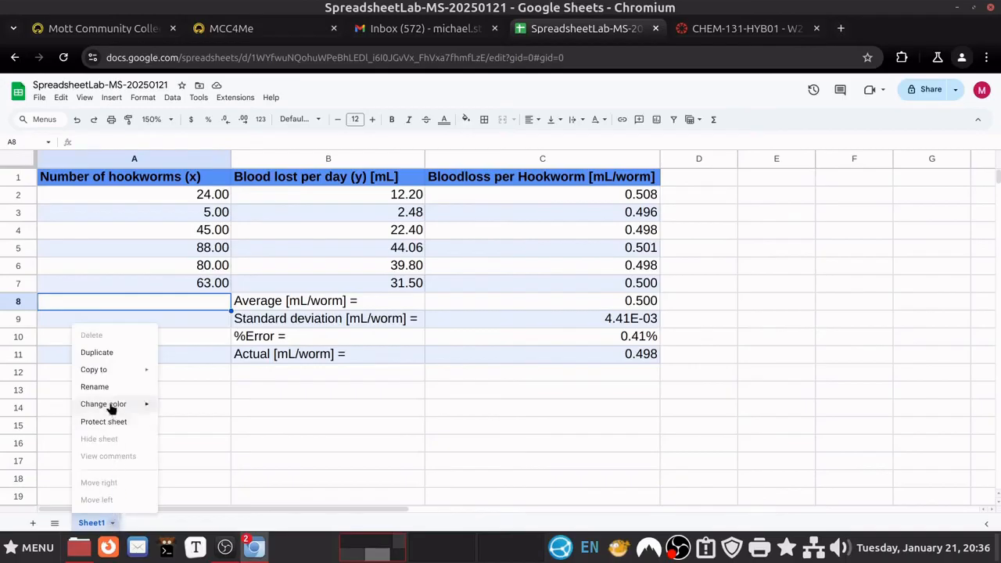
left_click(103, 387)
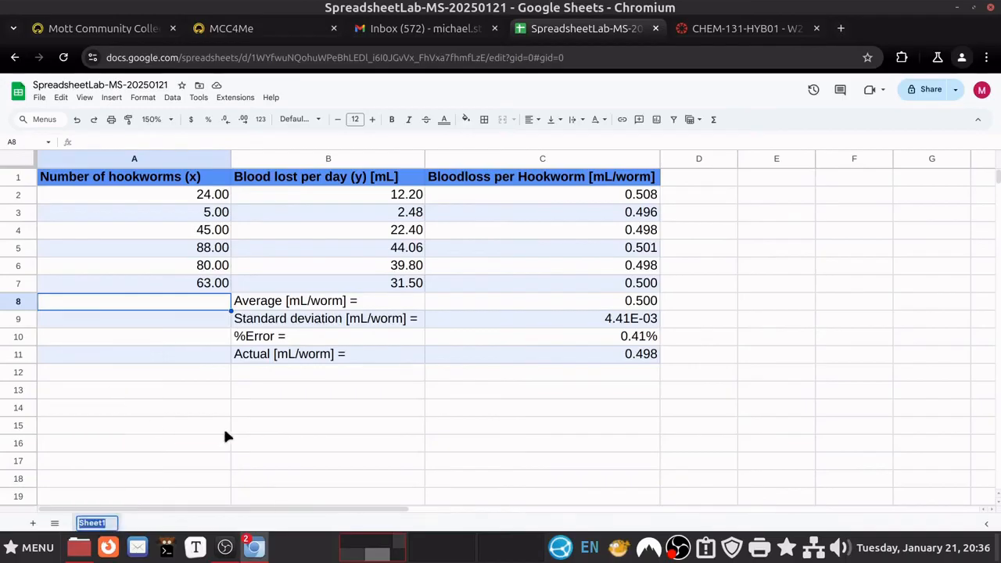
type("Hookworms")
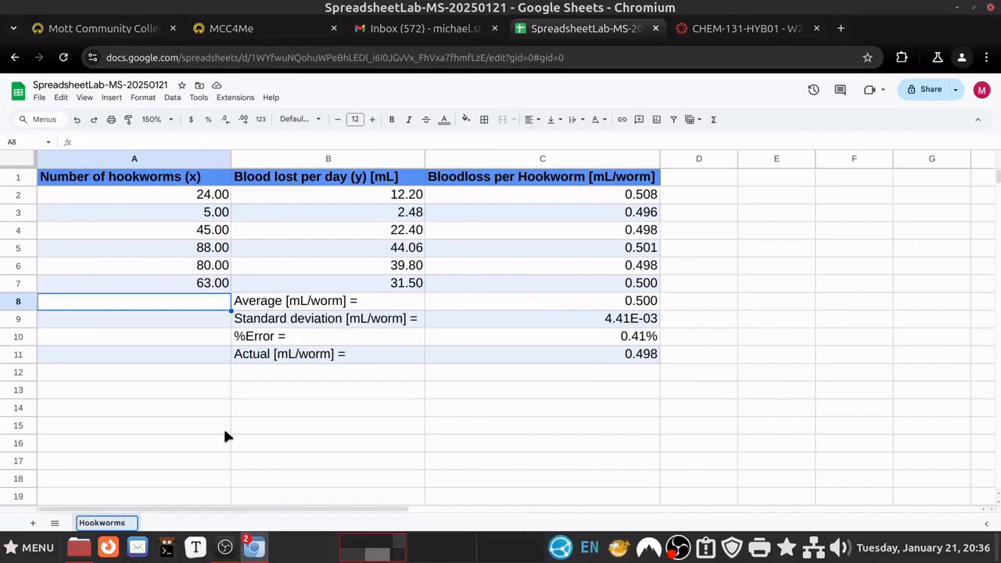
left_click(224, 431)
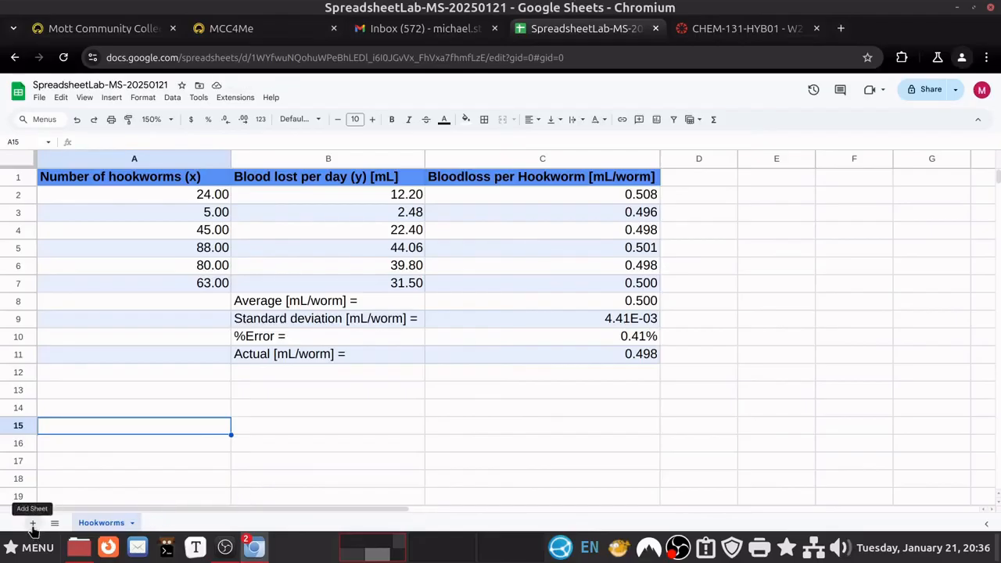
Add a second blank sheet to the spreadsheet and switch between it and the Hookworms sheet
left_click(32, 524)
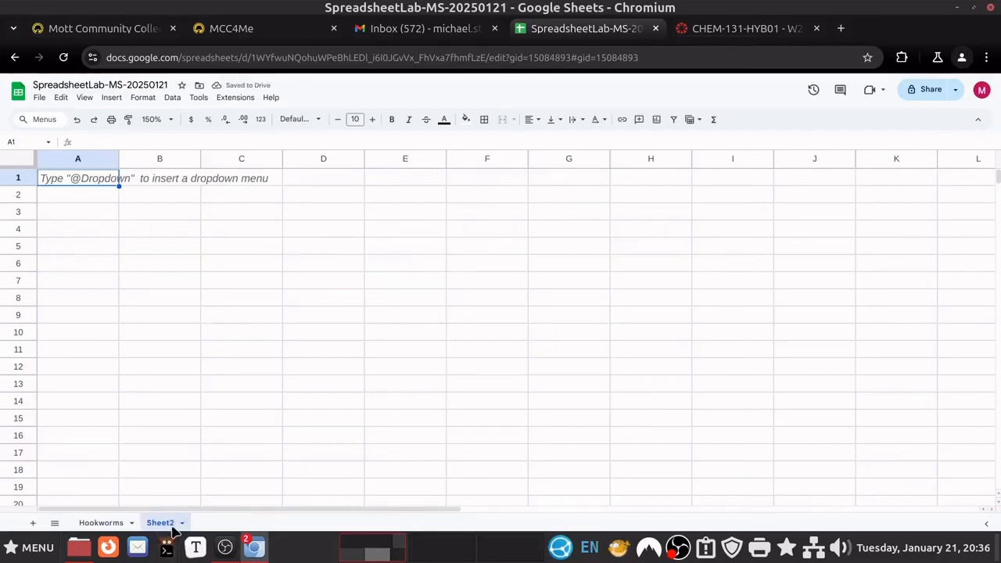
left_click(101, 524)
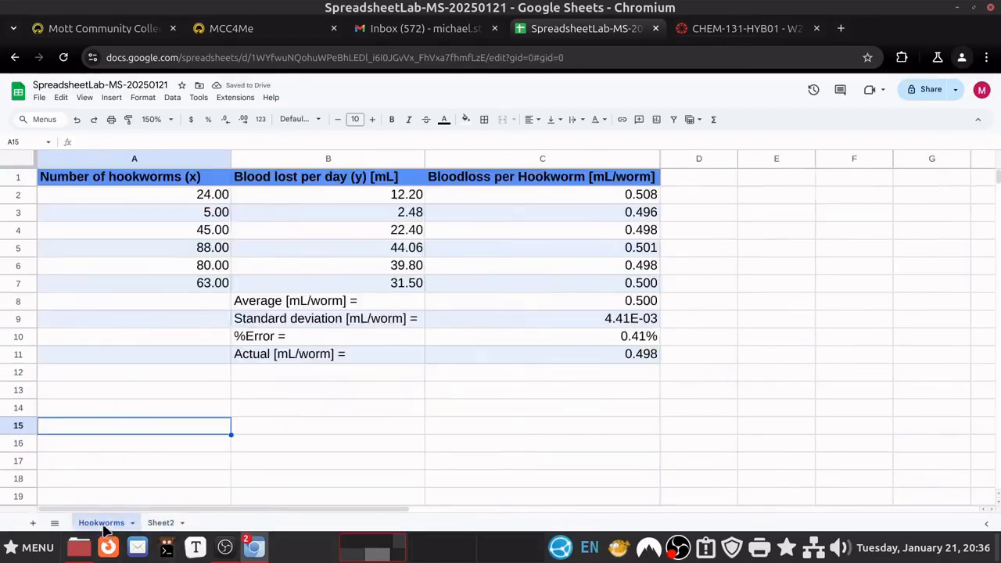
left_click(160, 524)
left_click(117, 524)
left_click(161, 524)
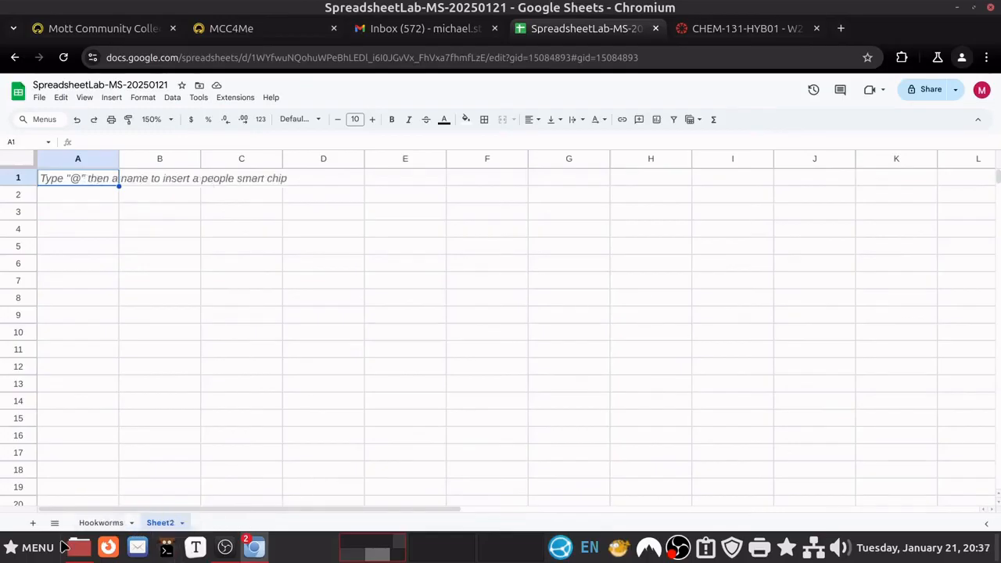
left_click(101, 523)
scroll(394, 420, "down", 5)
scroll(405, 425, "up", 10)
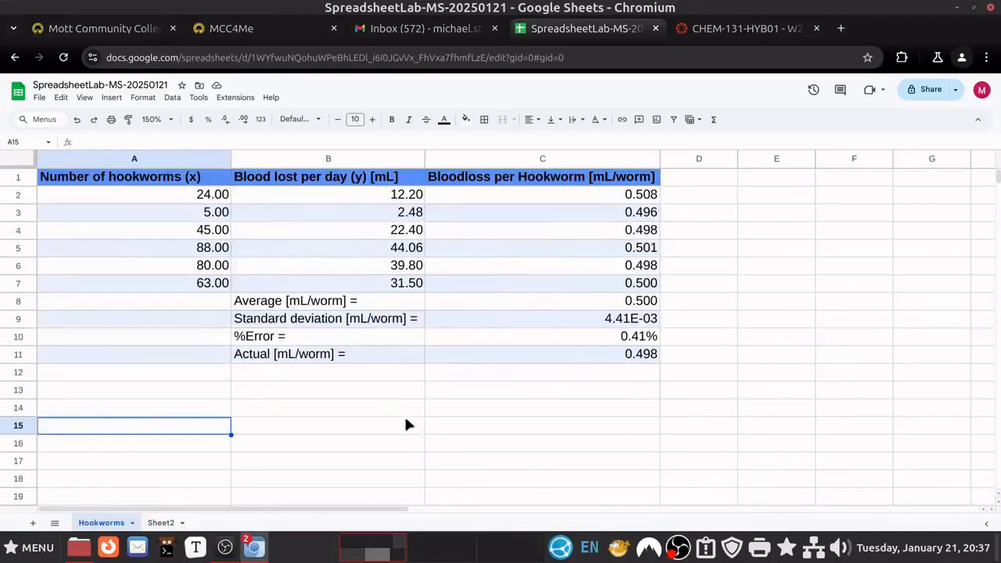
Arrange the blank Sheet2 side by side with the lab handout showing Part Two: Circles
left_click_drag(277, 510, 291, 483)
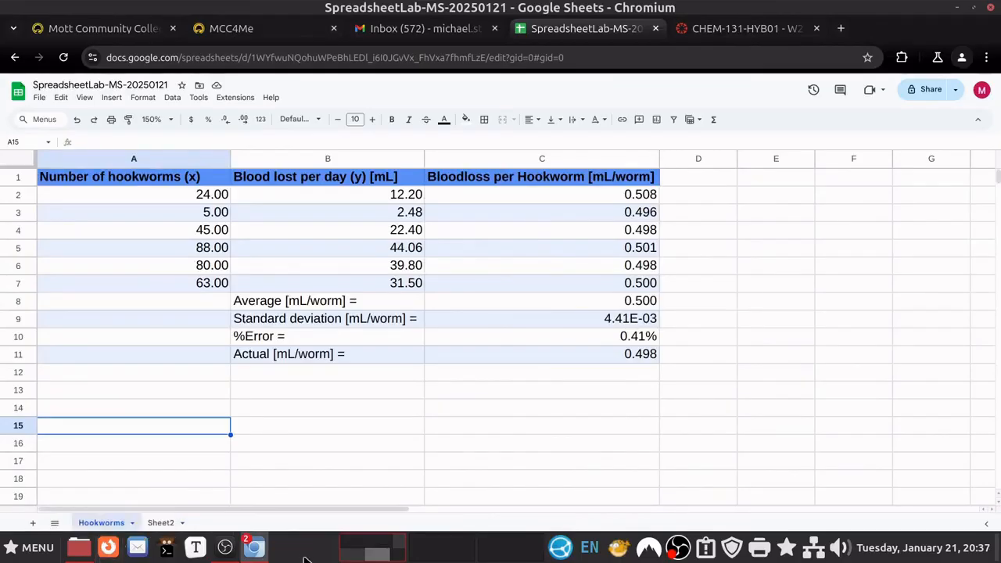
mouse_move(257, 549)
left_click(305, 484)
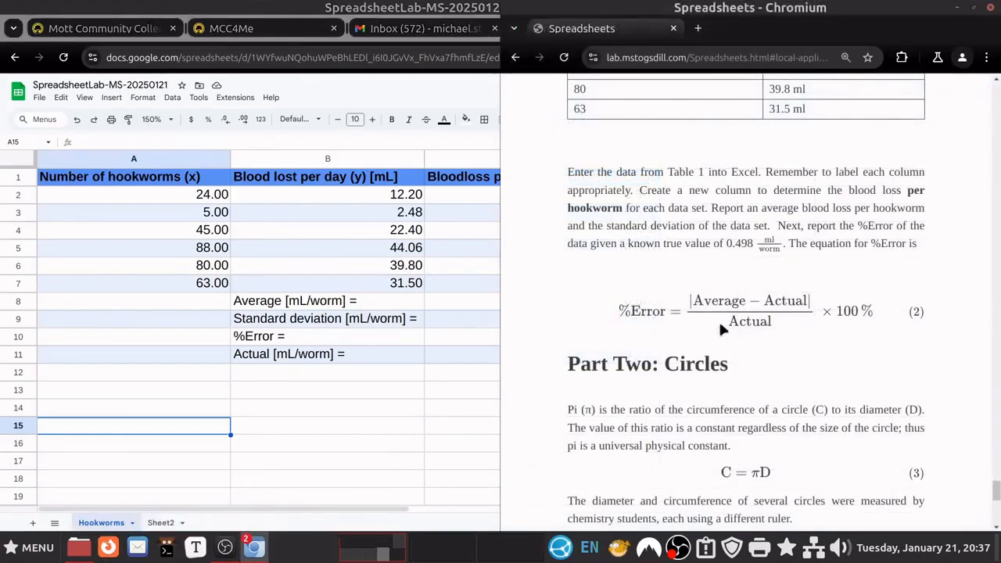
scroll(824, 286, "down", 3)
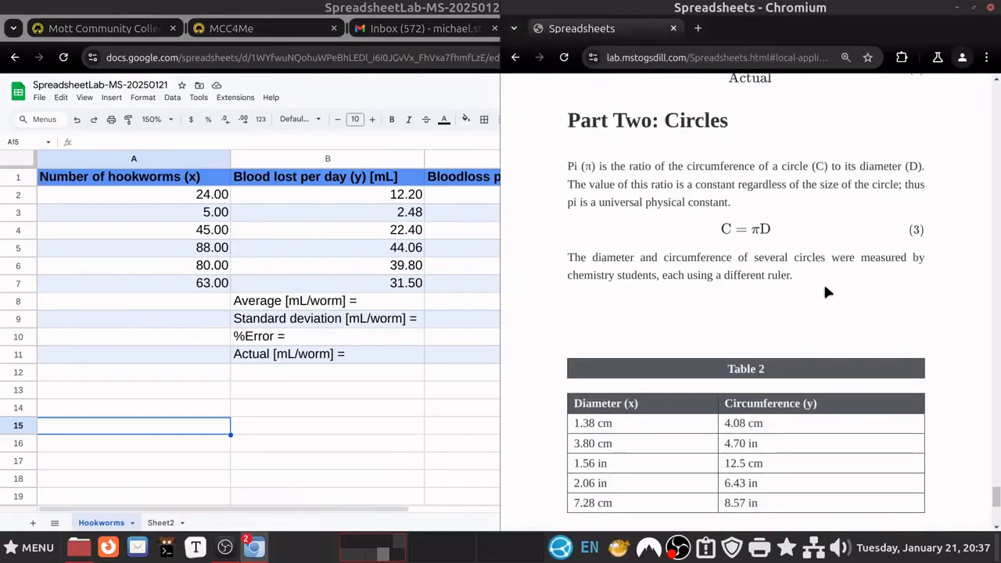
left_click(161, 523)
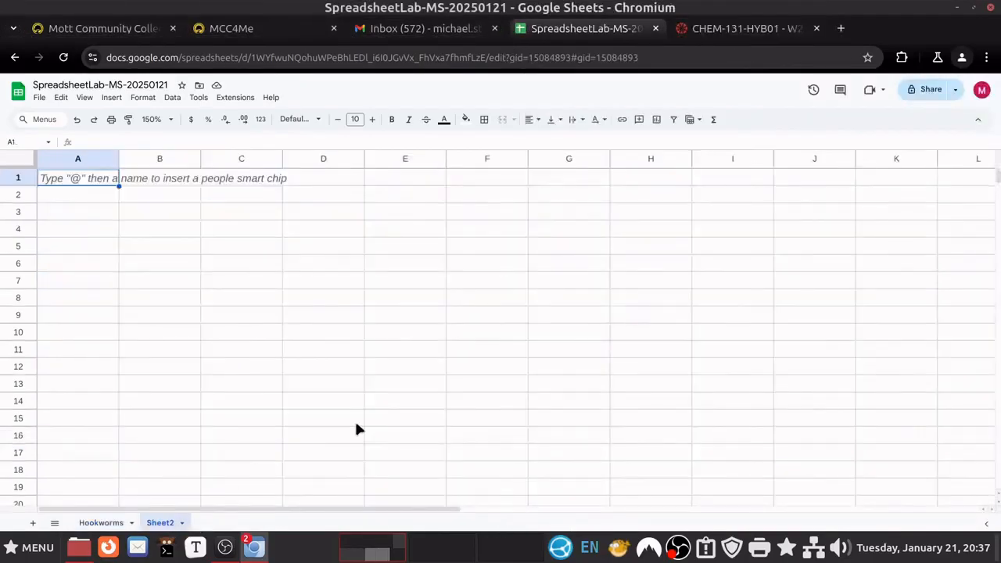
key("super+Left")
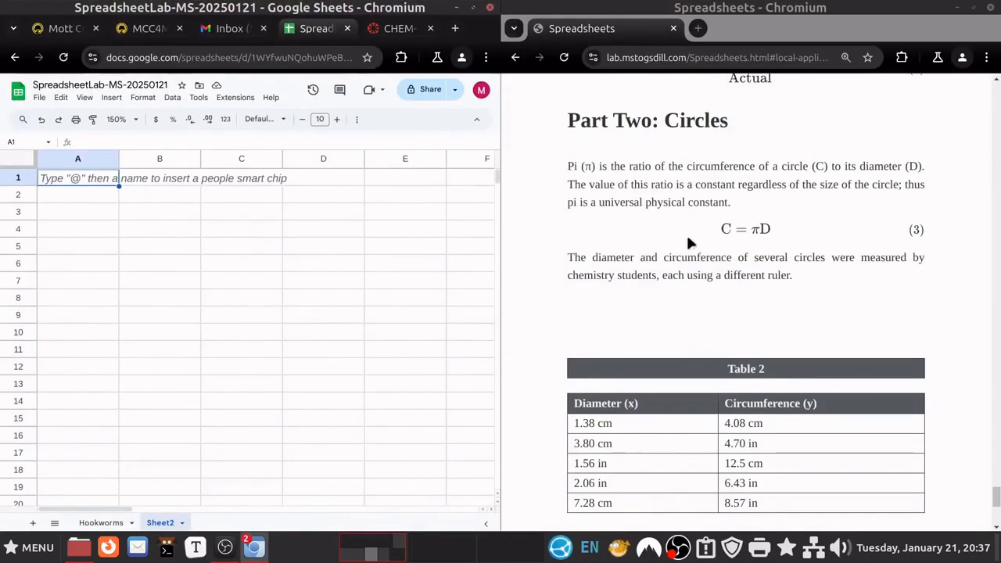
Read the handout's Part Two: Circles instructions, including Table 2 and the note about using the same units
double_click(587, 169)
left_click(603, 162)
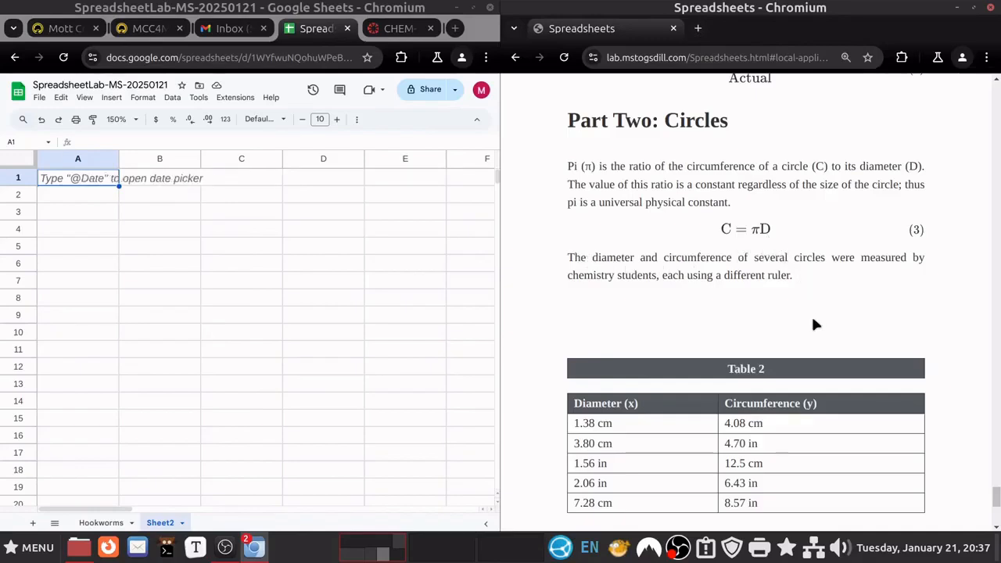
scroll(813, 324, "down", 2)
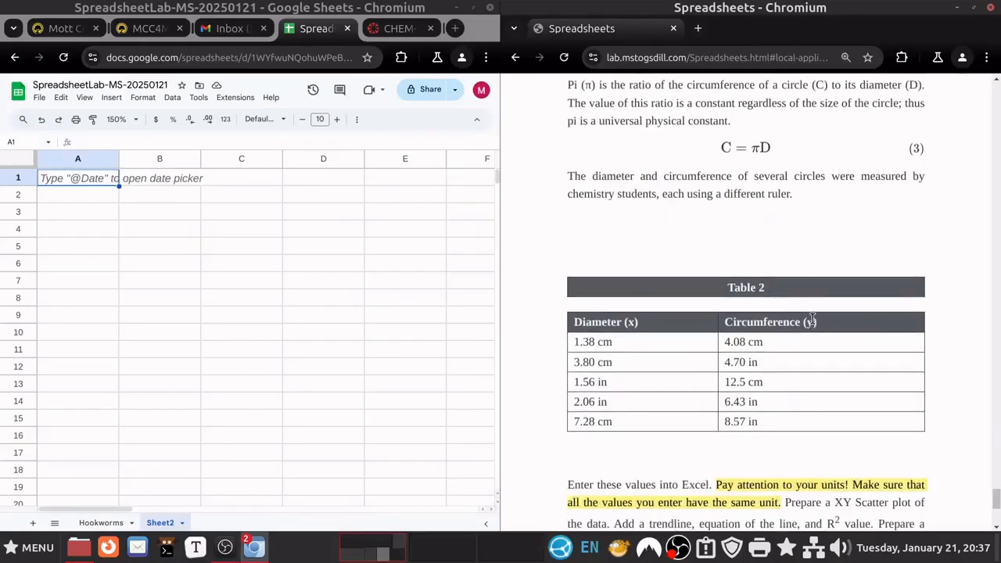
scroll(811, 317, "down", 1)
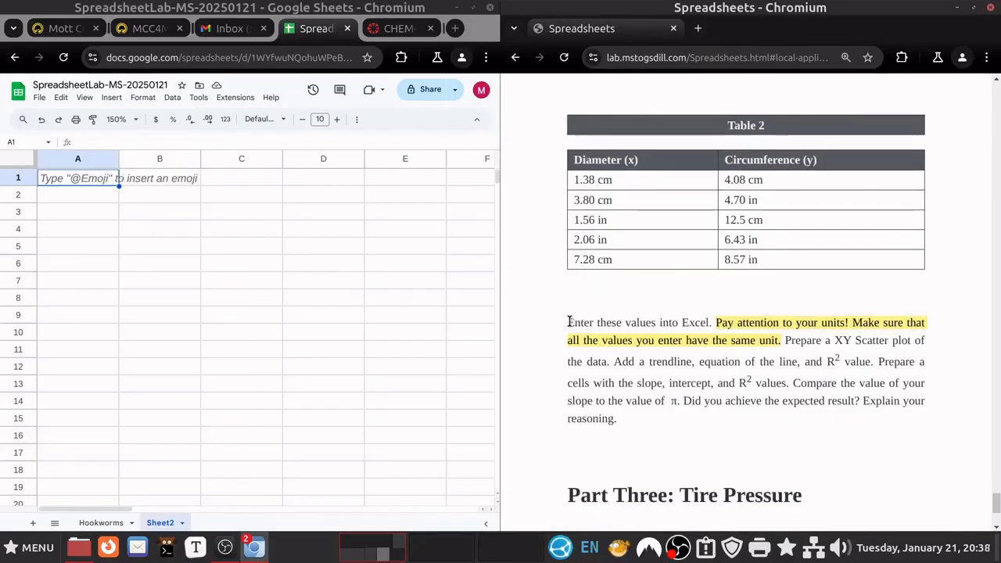
left_click_drag(568, 322, 747, 327)
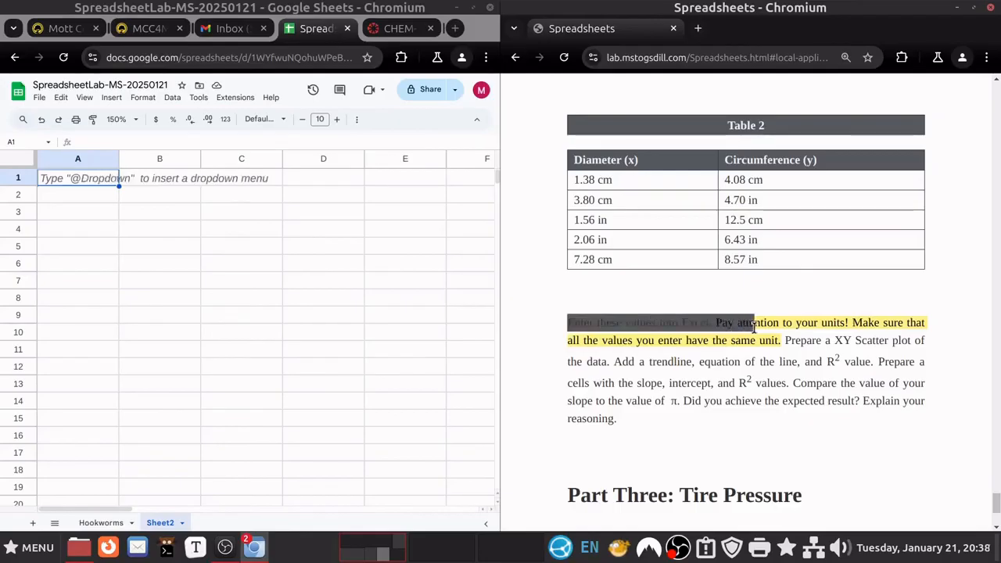
left_click(747, 327)
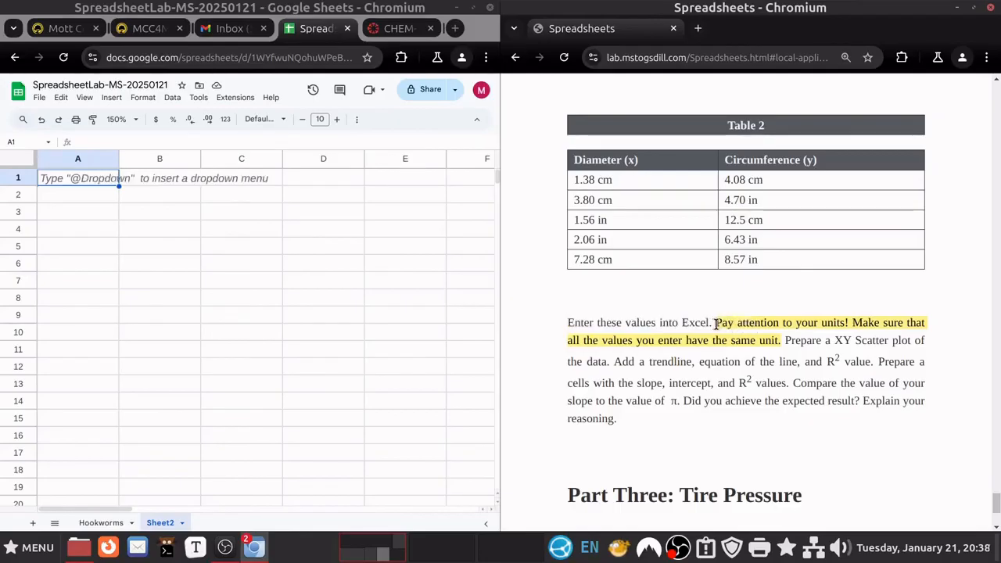
left_click_drag(716, 324, 787, 353)
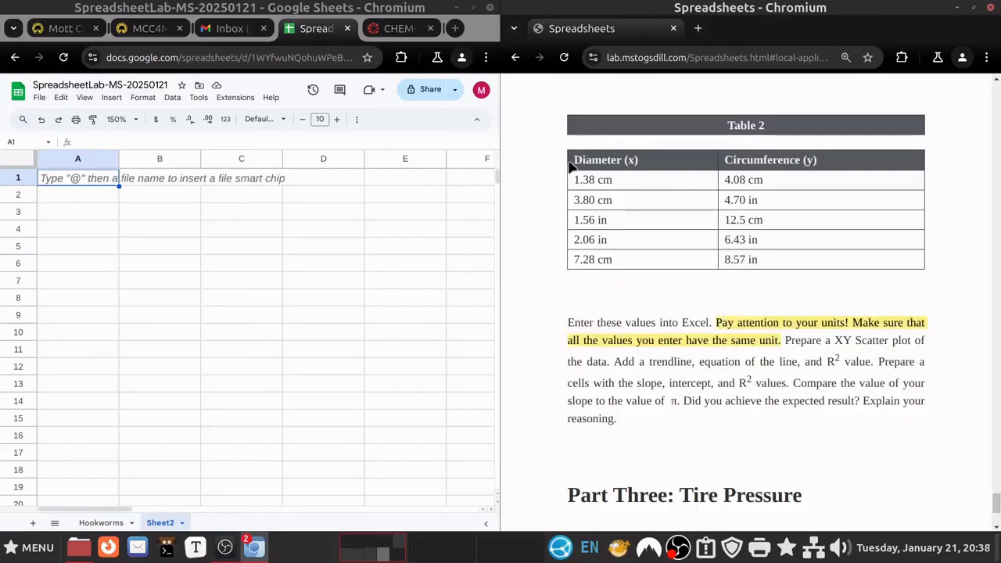
Copy Table 2 with its Diameter (x) and Circumference (y) columns from the handout into Sheet2, starting at cell A1
left_click_drag(578, 161, 780, 273)
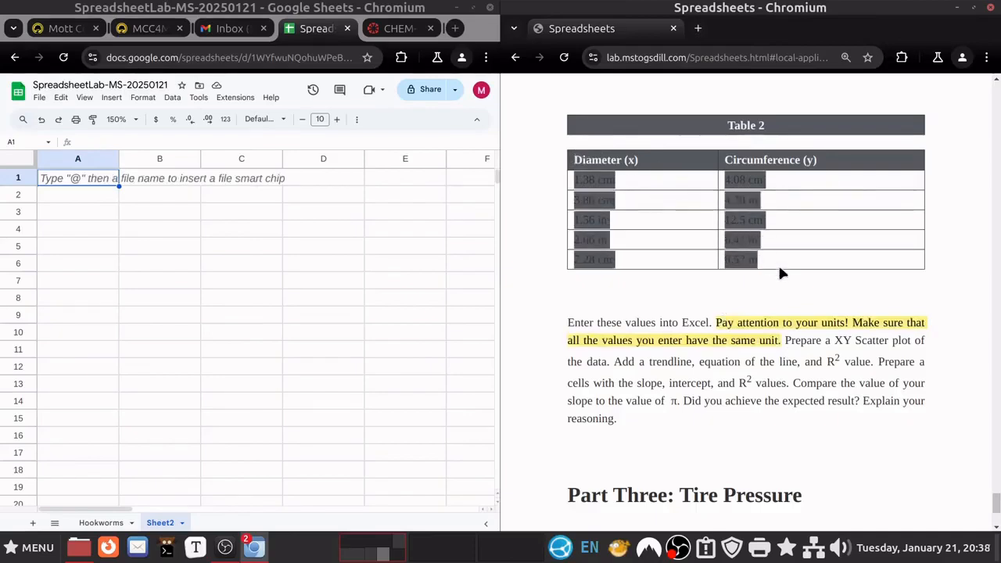
left_click(82, 183)
type("Diameter (x)\tCircumference (y) 1.38 cm\t4.08 cm 3.80 cm\t4.70 in 1.56 in\t12.5 cm 2.06 in\t6.43 in 7.28 cm\t8.57 in")
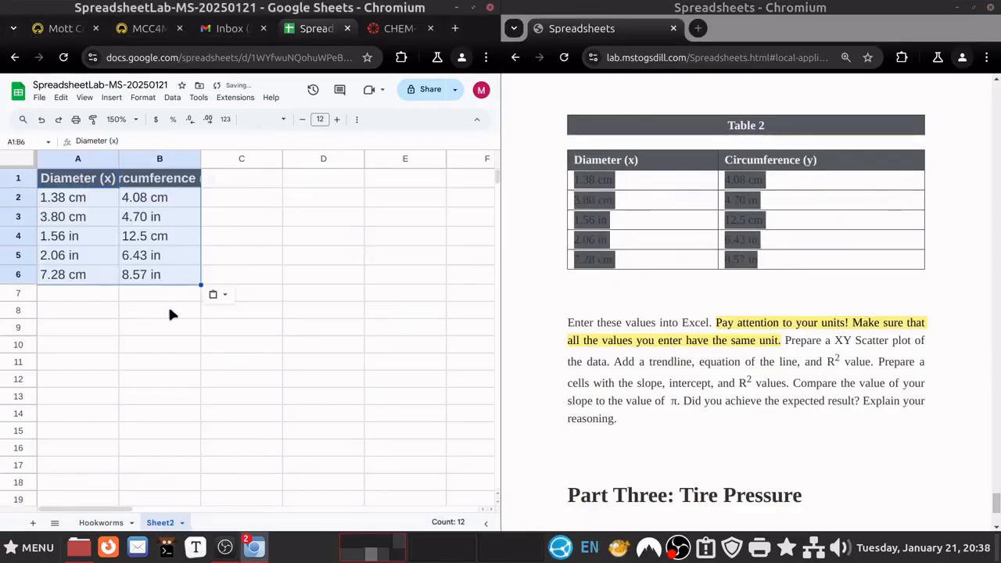
Widen columns A and B together so that both column headers fit completely
left_click(99, 159)
left_click_drag(99, 158, 324, 168)
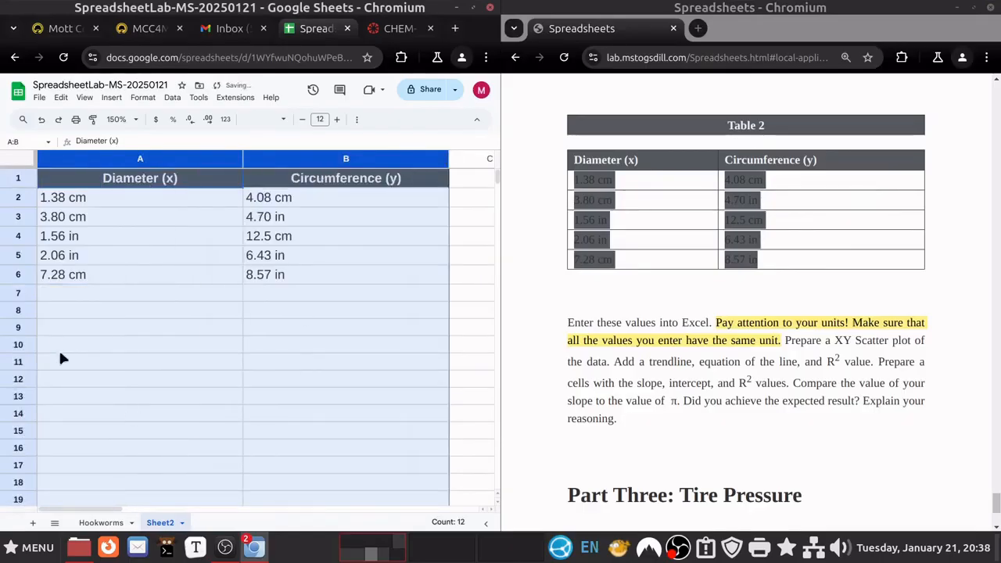
left_click(51, 326)
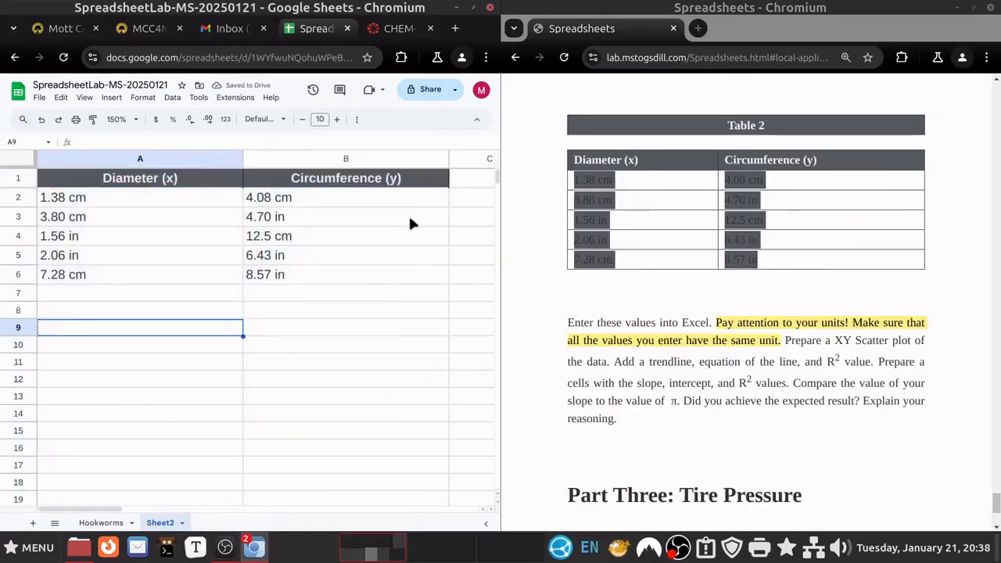
left_click_drag(328, 198, 329, 278)
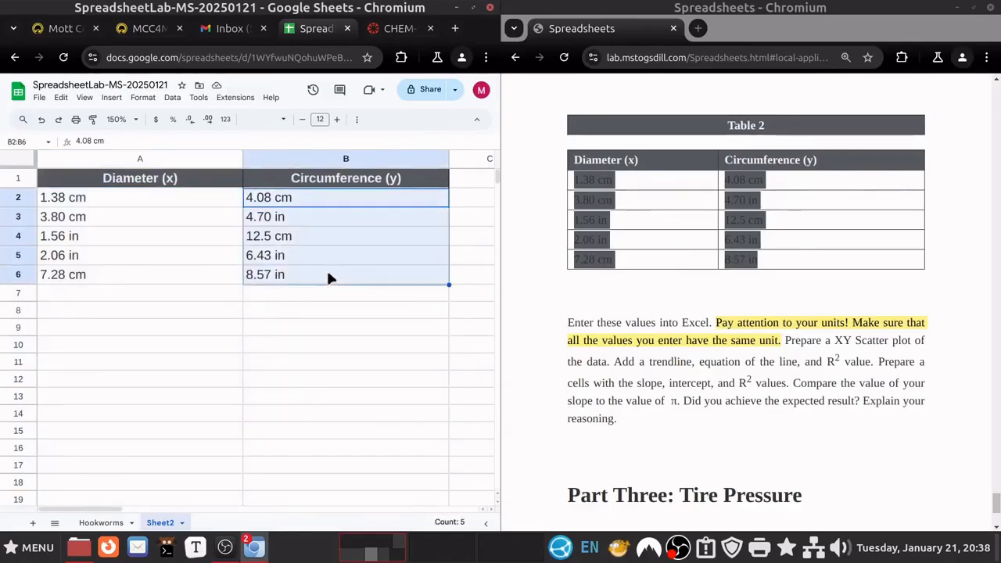
left_click(321, 397)
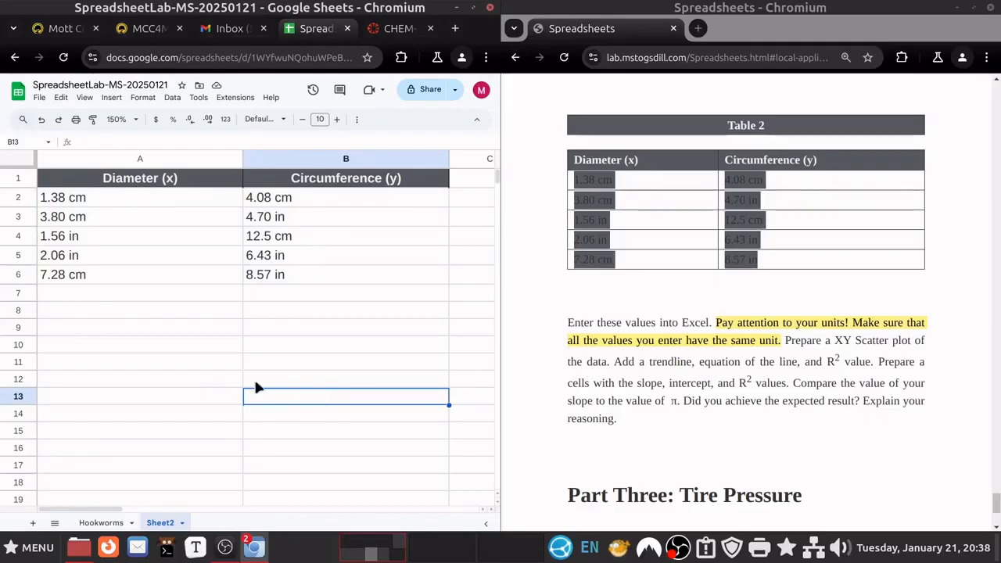
left_click(94, 233)
left_click(89, 257)
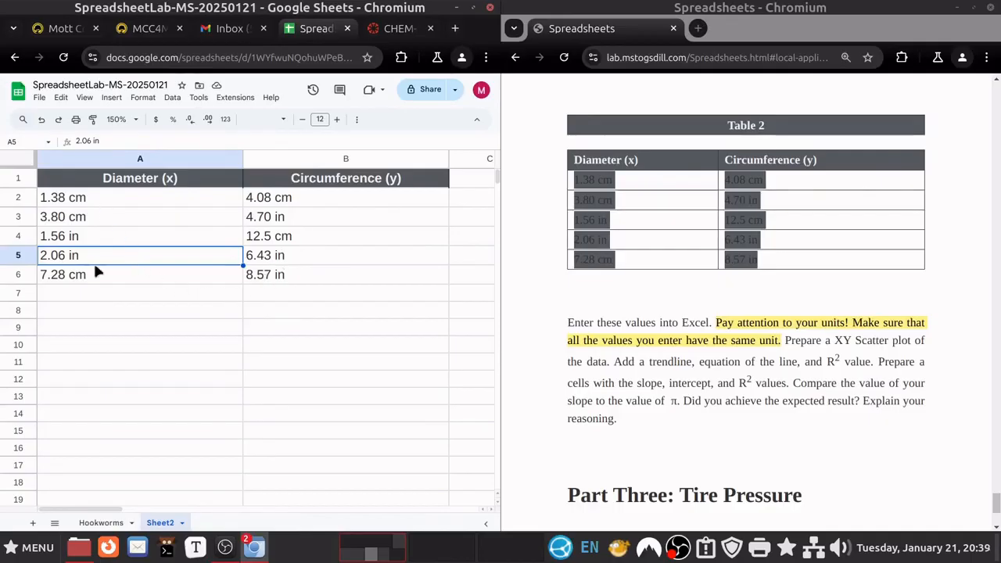
Maximize the spreadsheet window and move the Circumference (y) column with its values from column B to column C
left_click(473, 8)
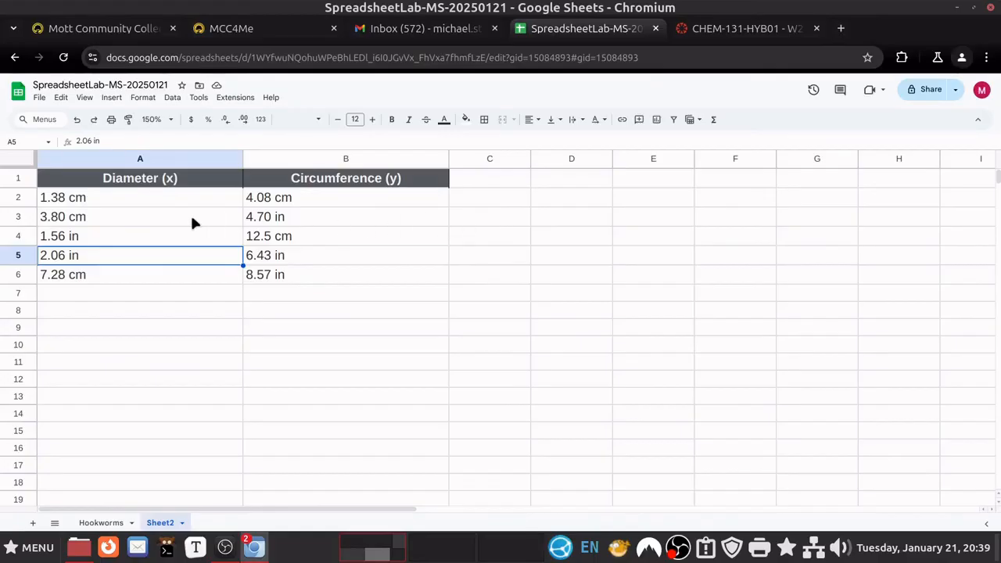
left_click_drag(164, 203, 164, 293)
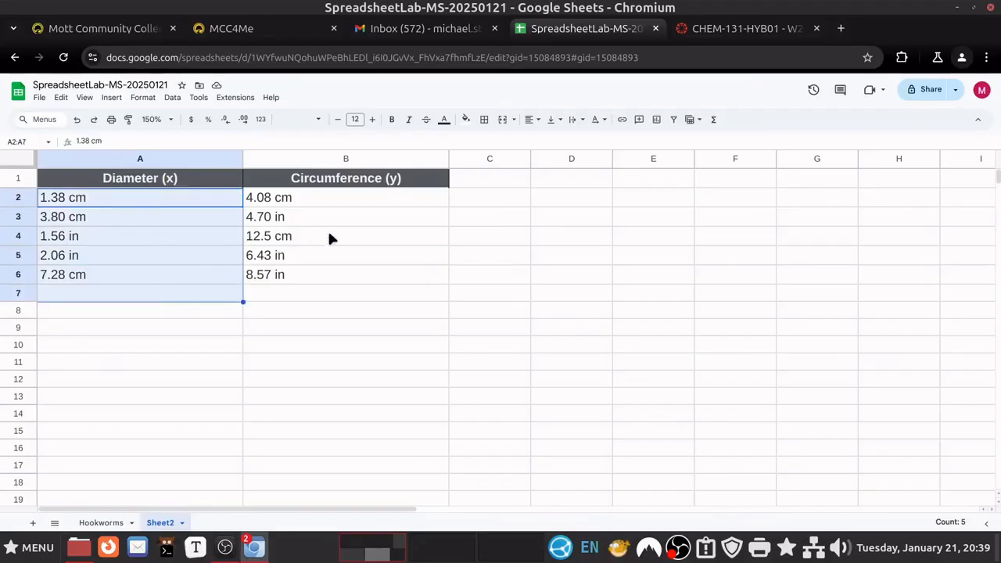
left_click(327, 274)
left_click(329, 178)
left_click_drag(330, 178, 472, 302)
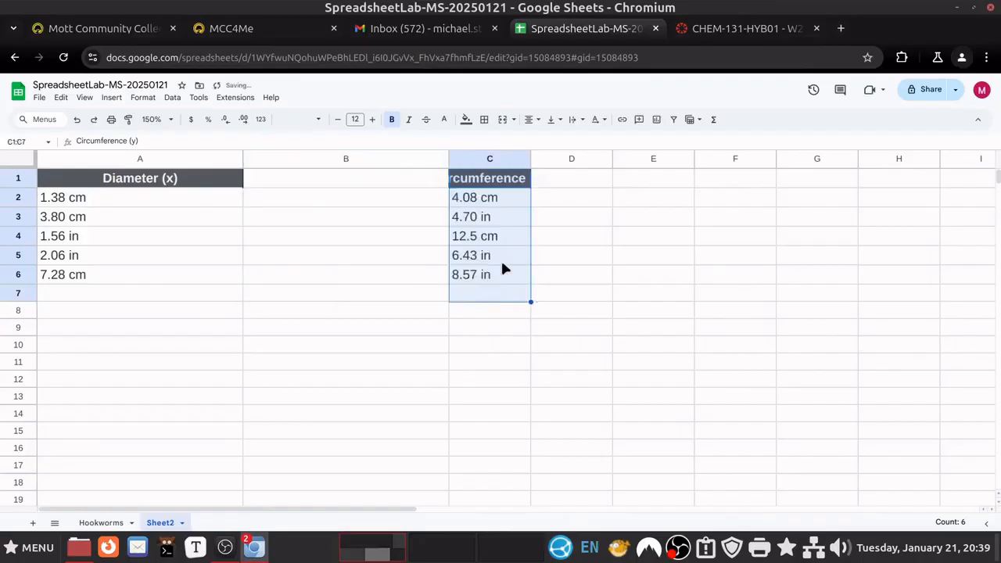
Widen columns A through D to one equal width so that both headers fit completely
left_click(504, 164)
left_click(201, 164)
left_click_drag(201, 164, 602, 167)
mouse_move(462, 162)
left_mouse_down()
mouse_move(450, 162)
mouse_move(465, 162)
left_mouse_up()
left_click(309, 299)
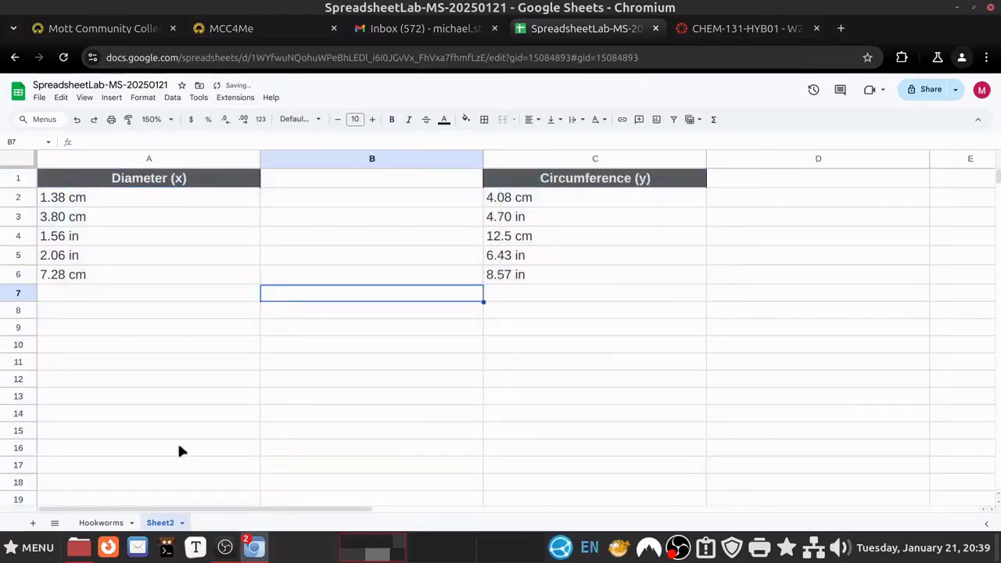
Split the diameter entries in A2:A6 into numbers in column A and units in column B
left_click_drag(139, 205, 134, 277)
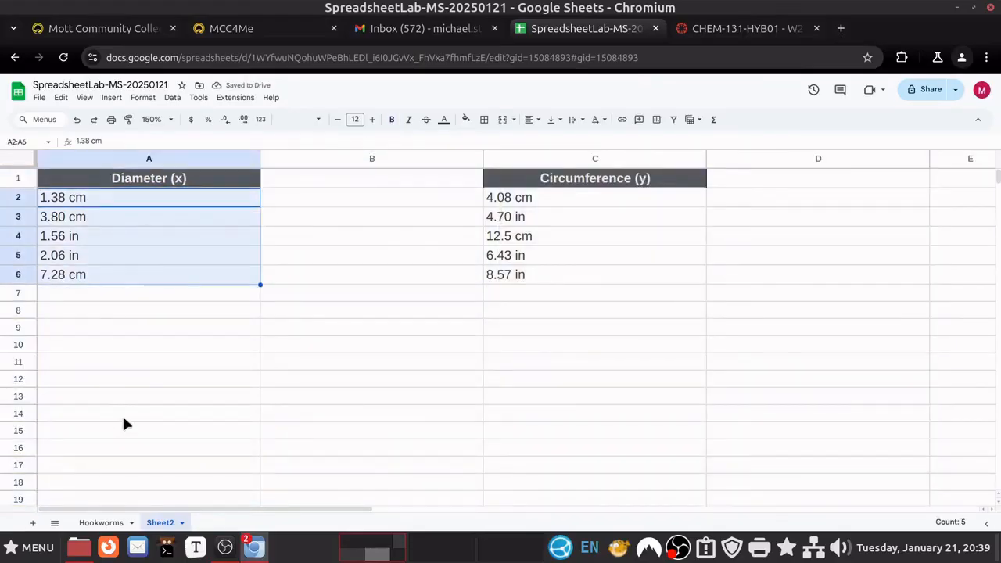
left_click(140, 345)
left_click_drag(125, 194, 124, 273)
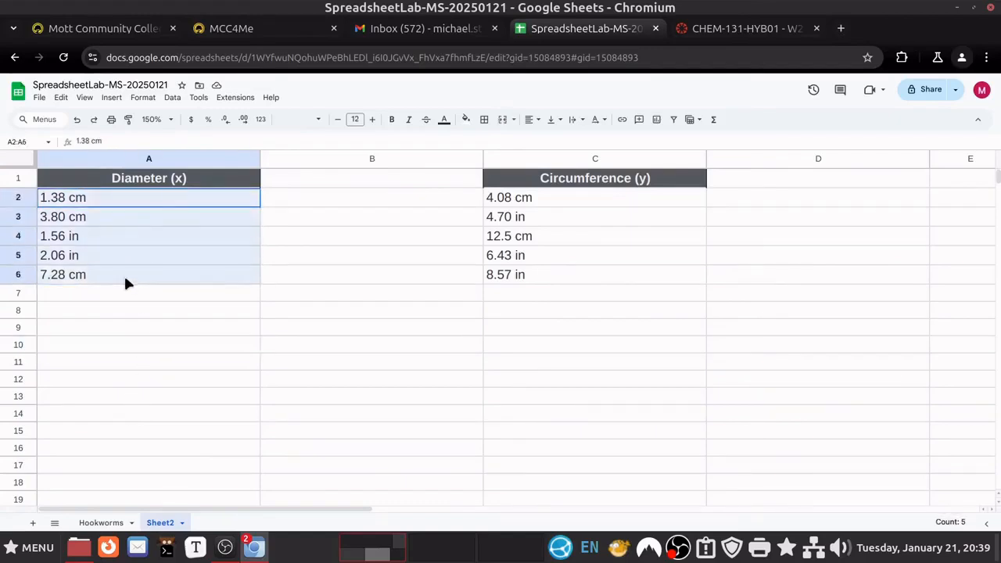
left_click(169, 99)
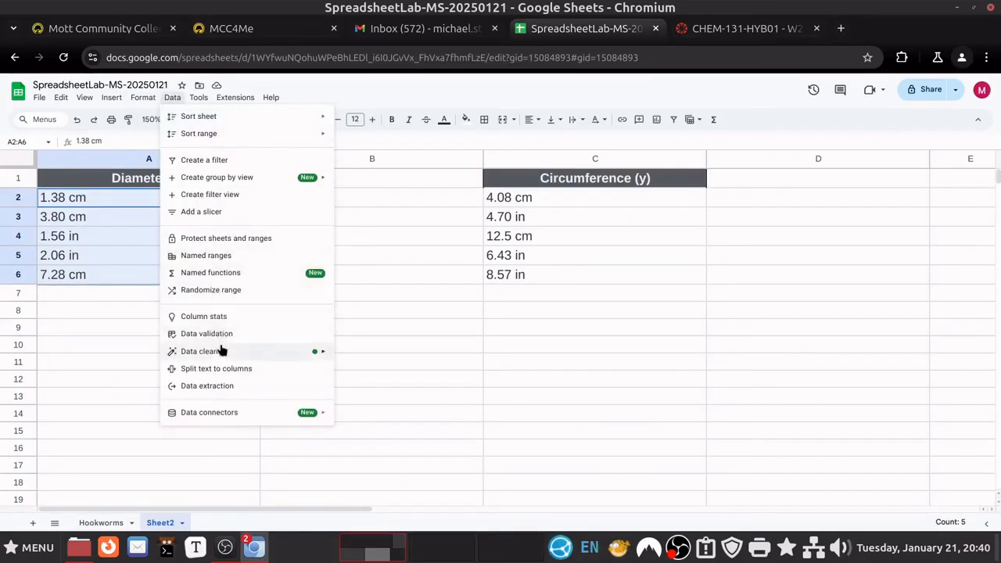
left_click(227, 368)
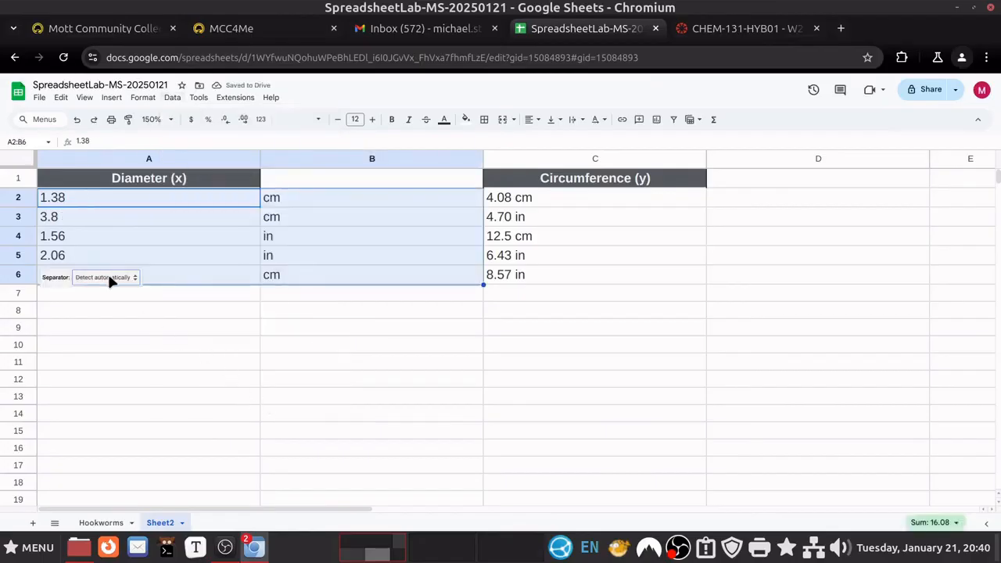
left_click(270, 327)
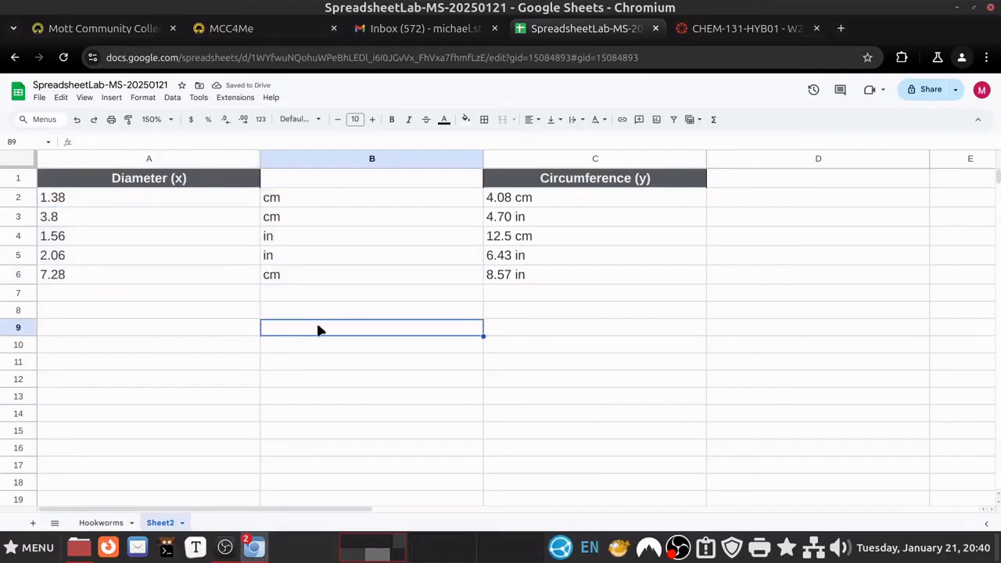
Split the circumference entries in C2:C6 into numbers in column C and units in column D
left_click_drag(563, 194, 561, 278)
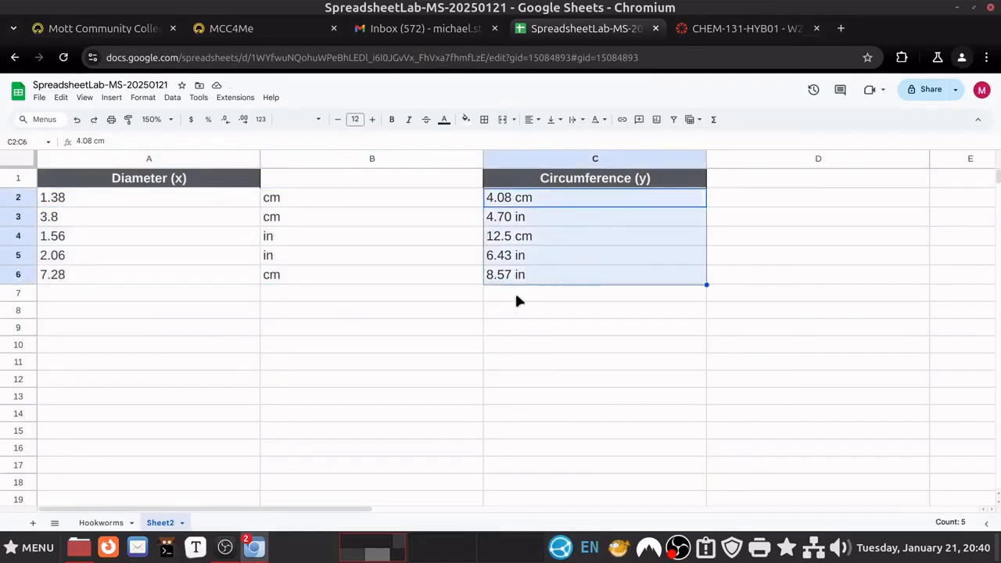
left_click(172, 98)
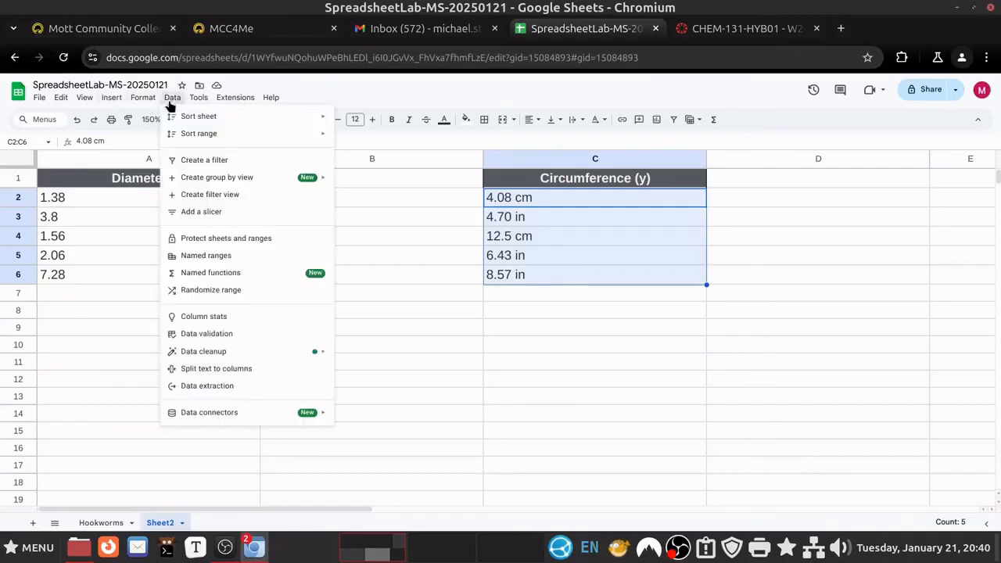
left_click(260, 368)
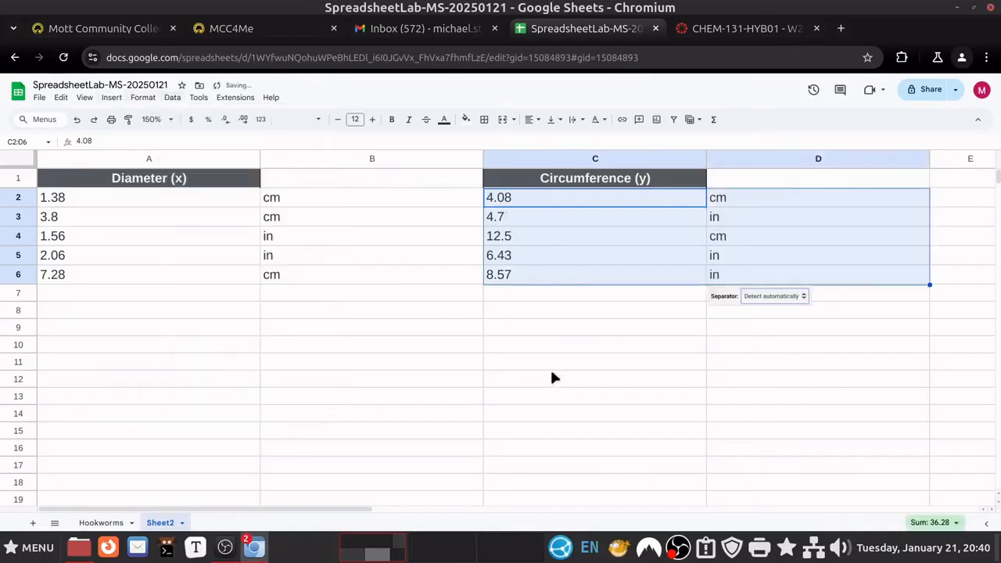
left_click(661, 379)
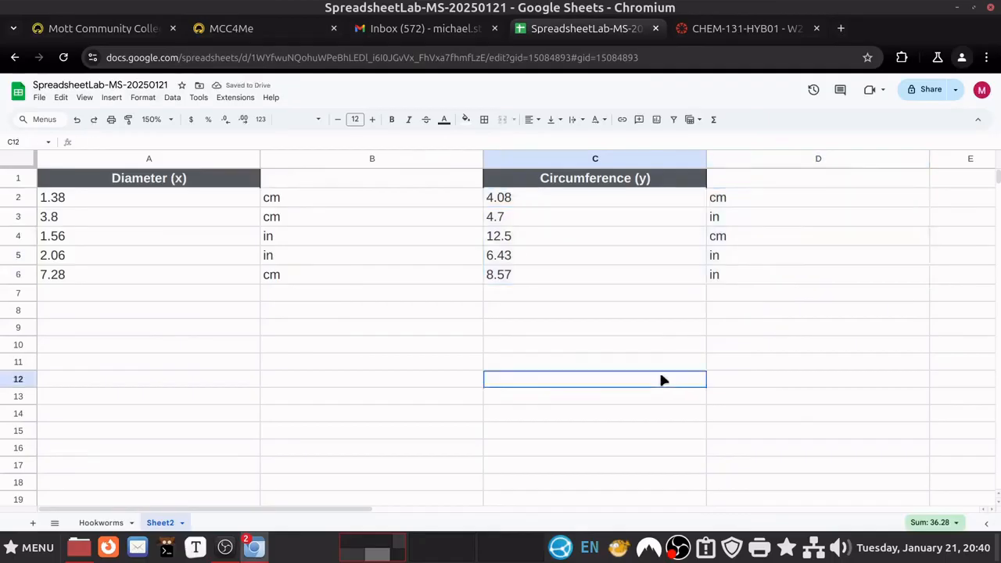
left_click(215, 346)
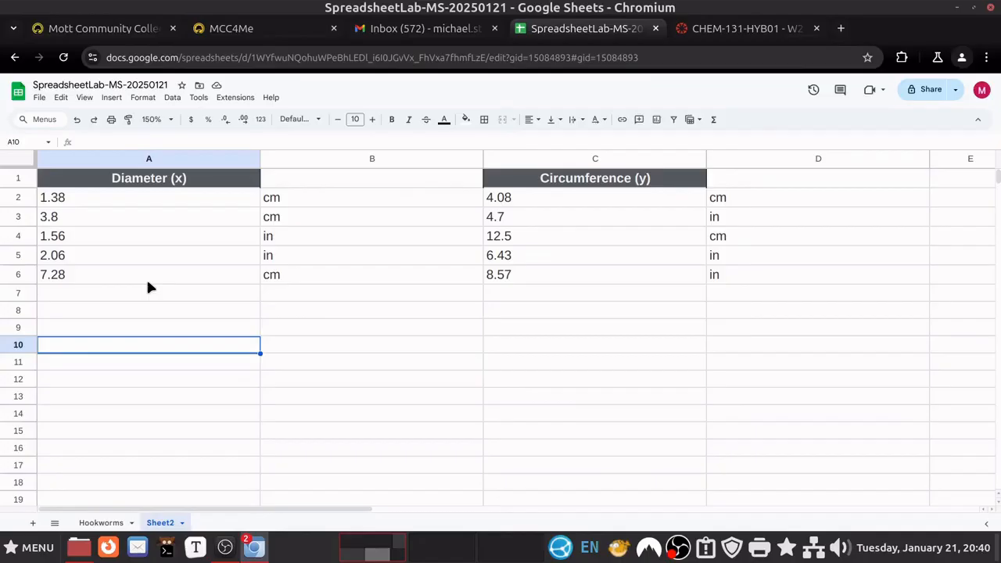
Convert the diameter in cell A4 from inches to centimetres with the formula =convert(1.56,"in","cm")
double_click(138, 235)
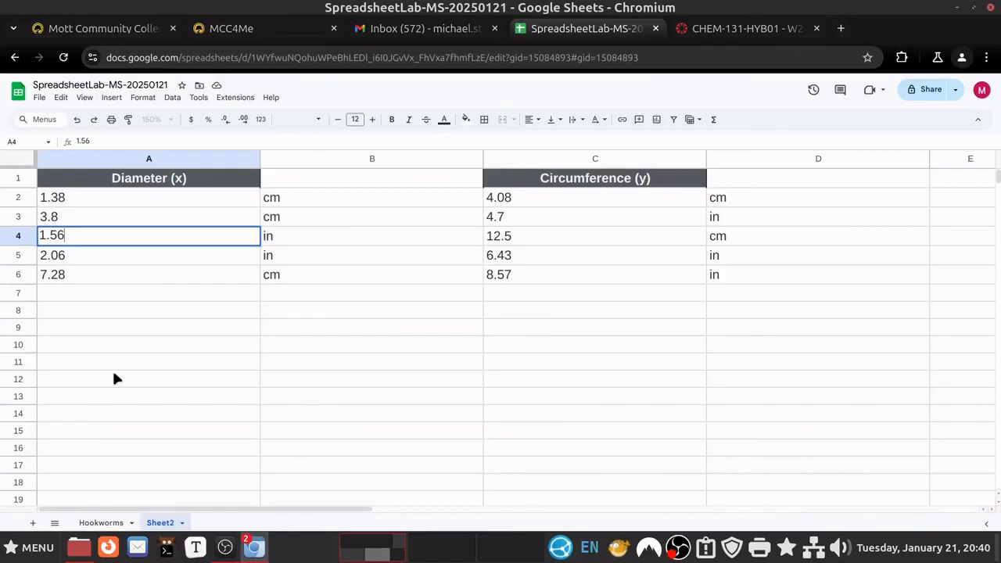
key("Left")
key("Left")
key("Left")
key("Left")
type("=")
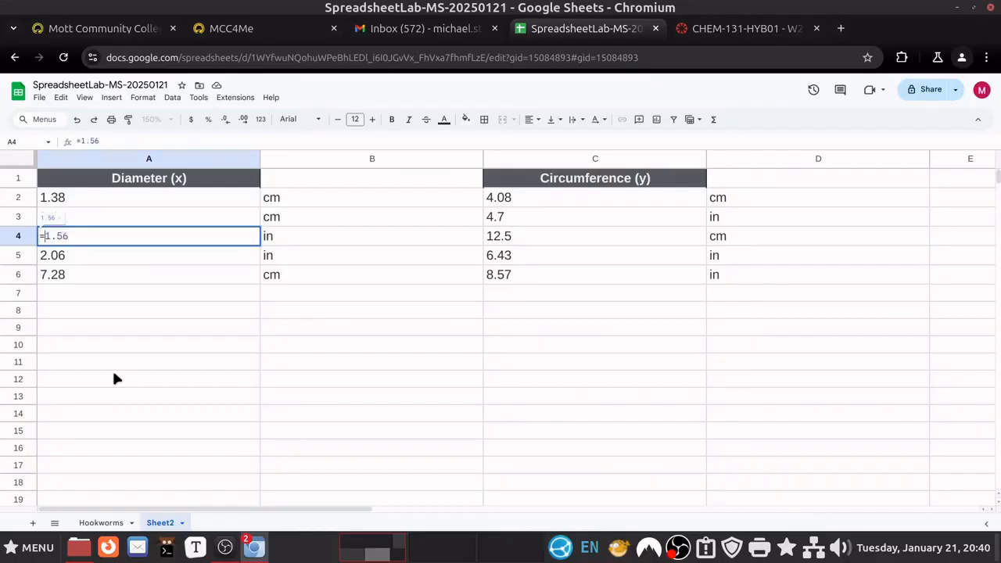
type("convert(")
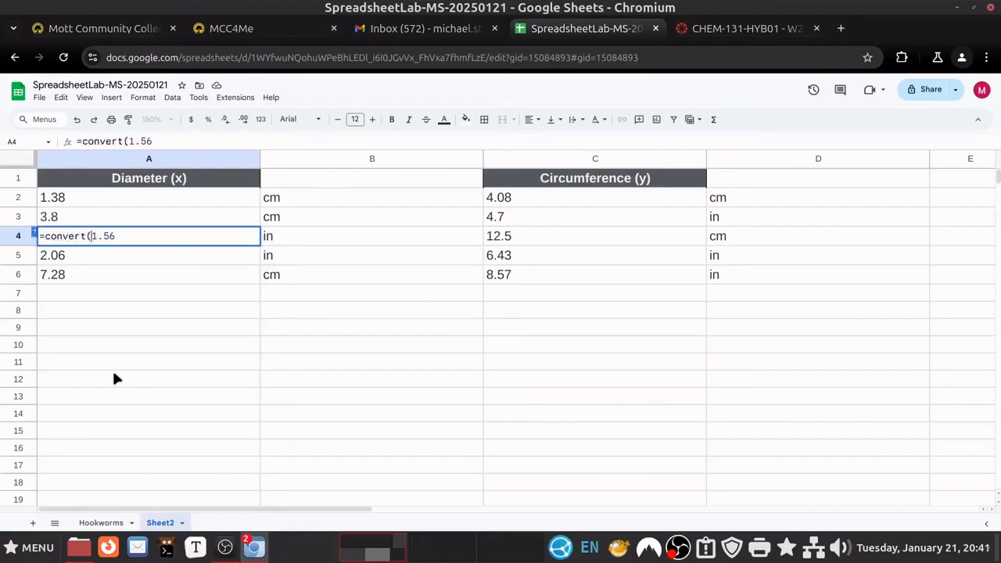
key("Right")
key("Right")
key("Right")
key("Right")
type(",")
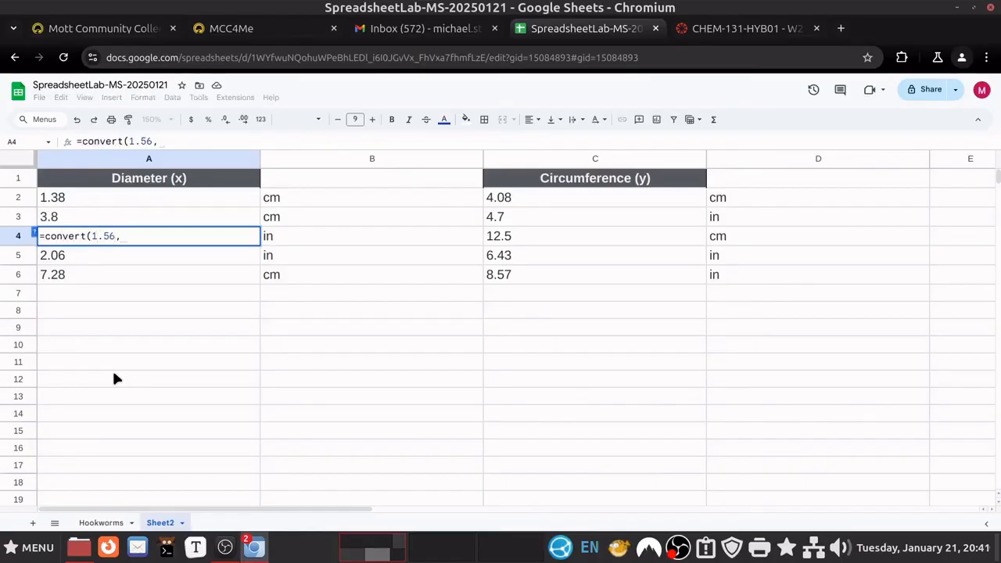
double_click(131, 238)
left_click(125, 236)
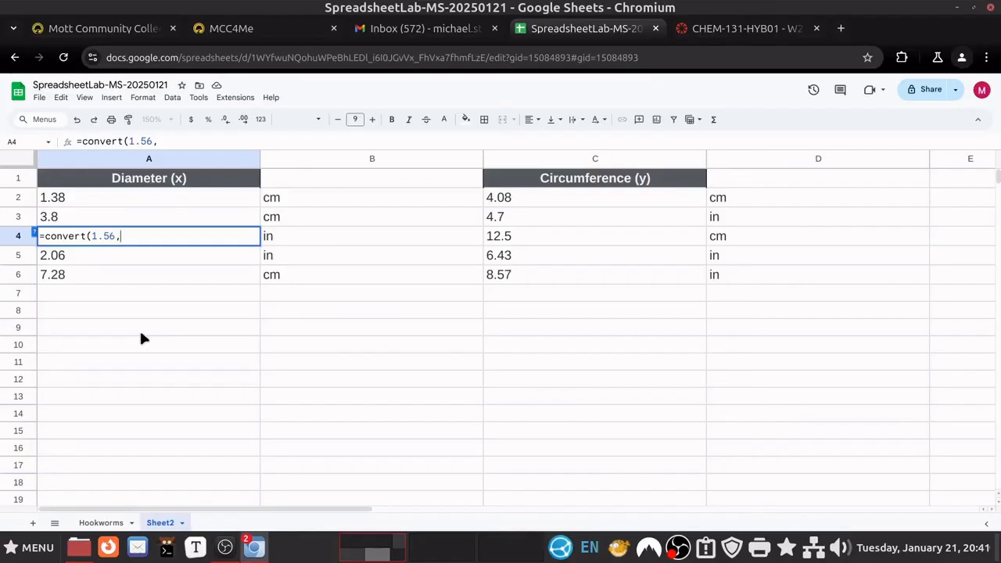
type("\"in\"")
triple_click(127, 239)
left_click(127, 239)
left_click(163, 236)
type(",")
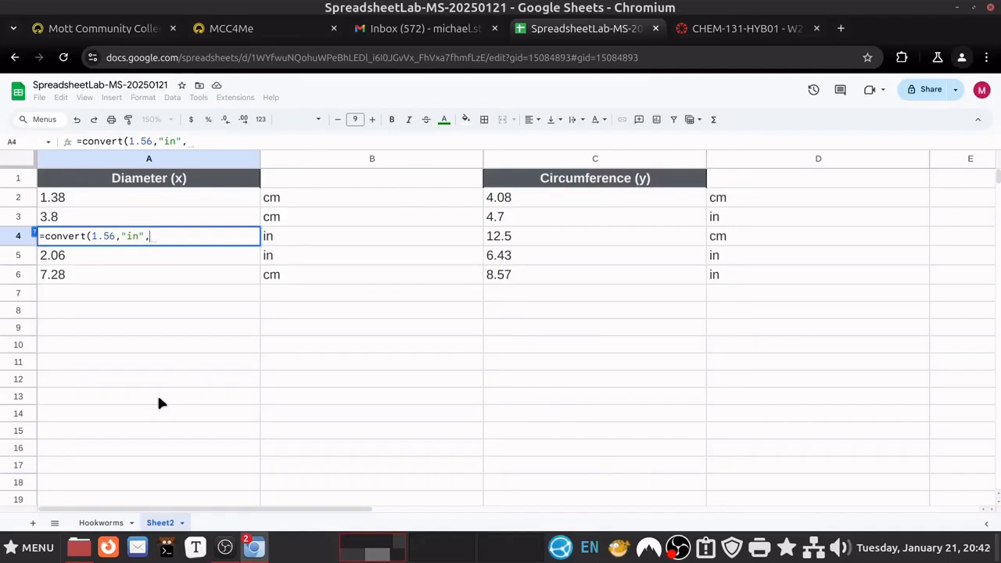
type("\"cm\"")
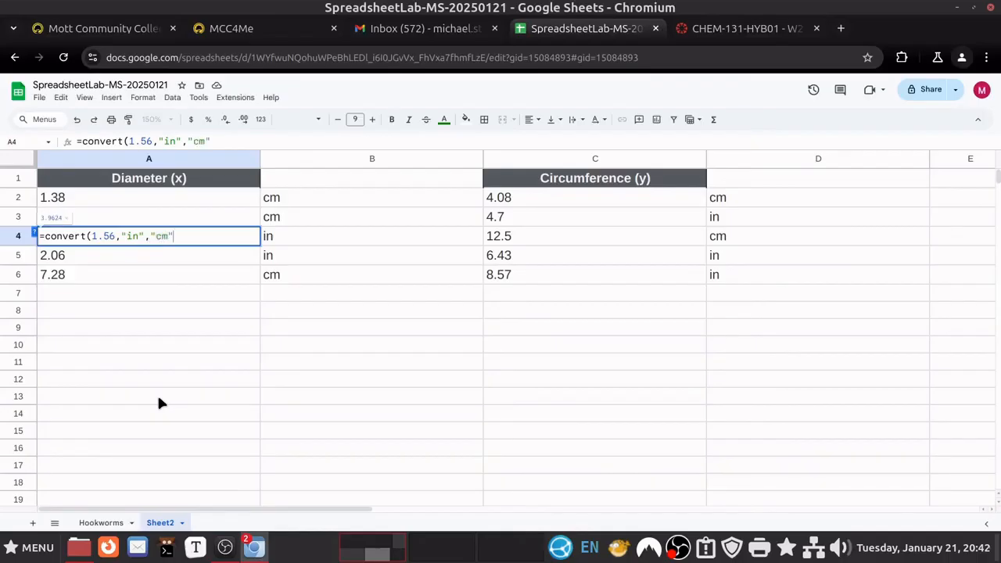
type(")")
key("Return")
key("Up")
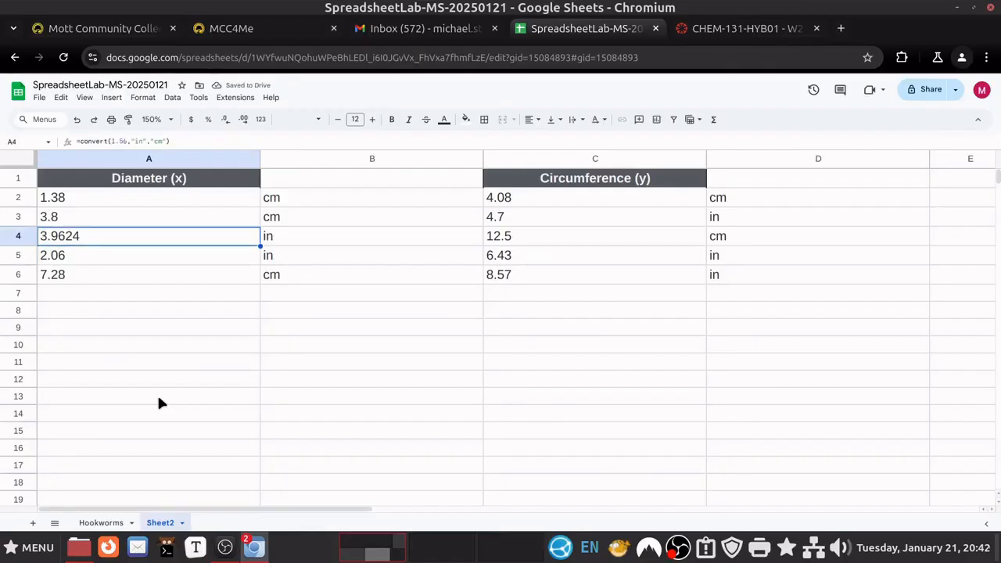
left_click(159, 402)
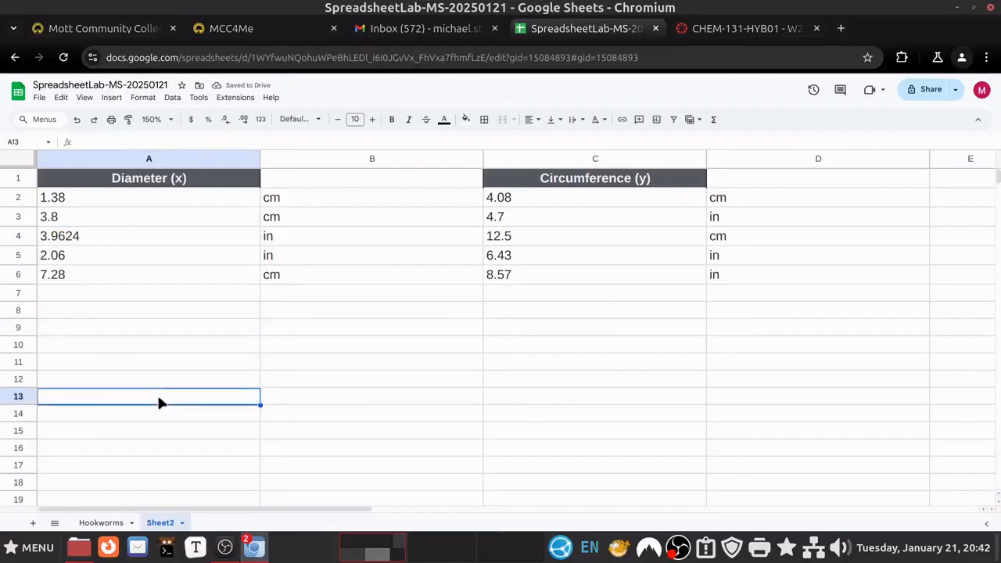
Check the A4 conversion against a manual calculation, =1.56*2.54, in cell A8 and clear that cell again
left_click(159, 240)
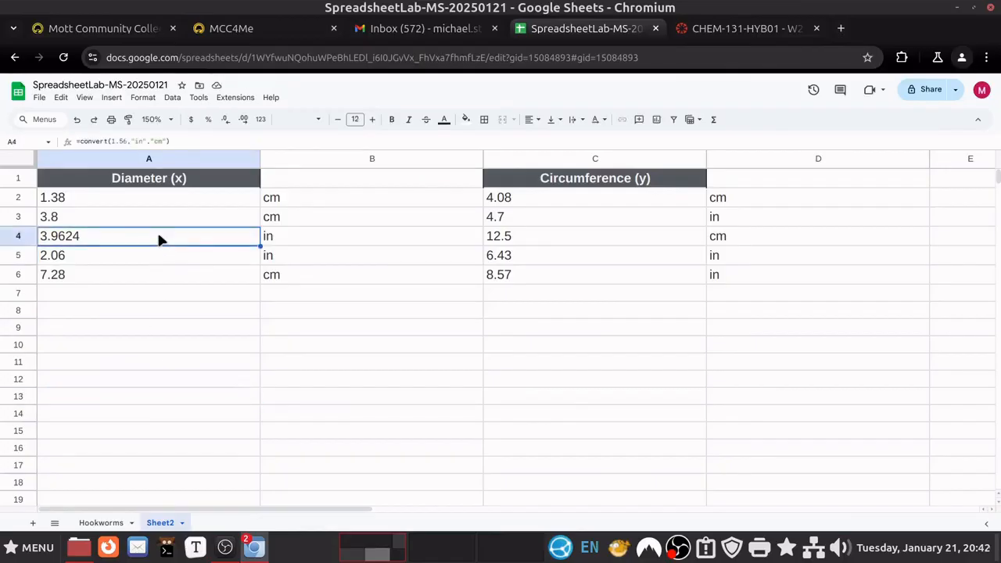
double_click(159, 309)
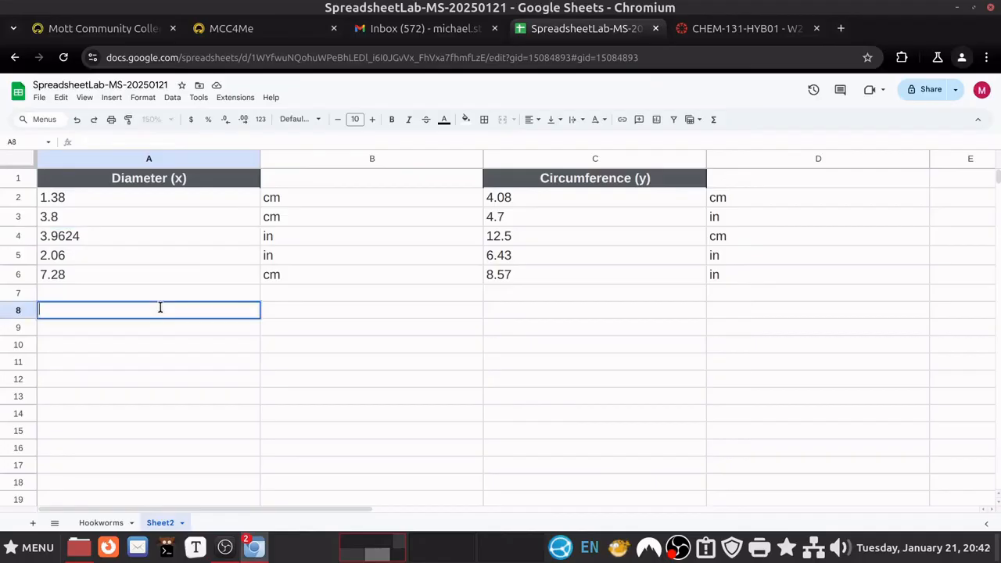
type("=1.56*2.54")
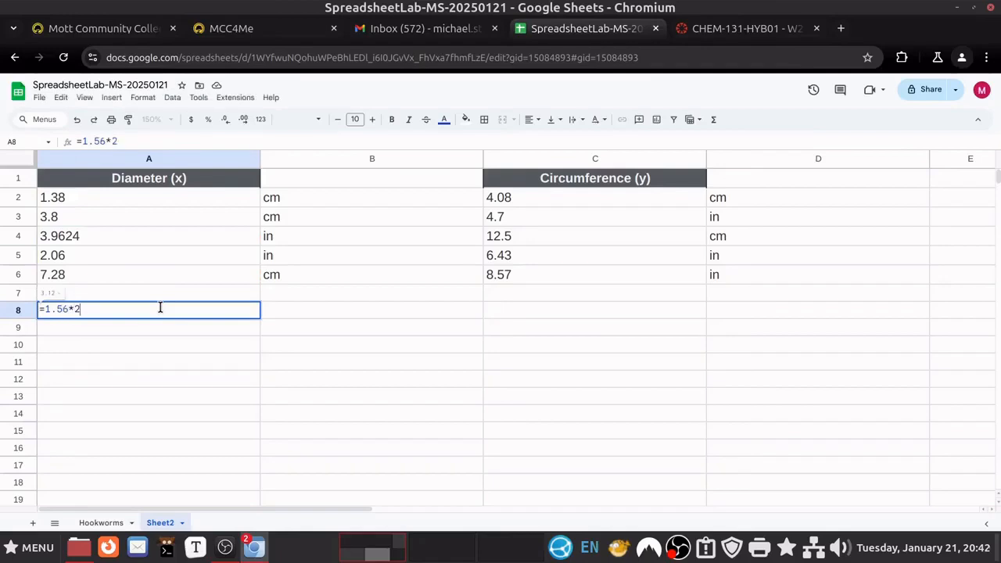
key("Return")
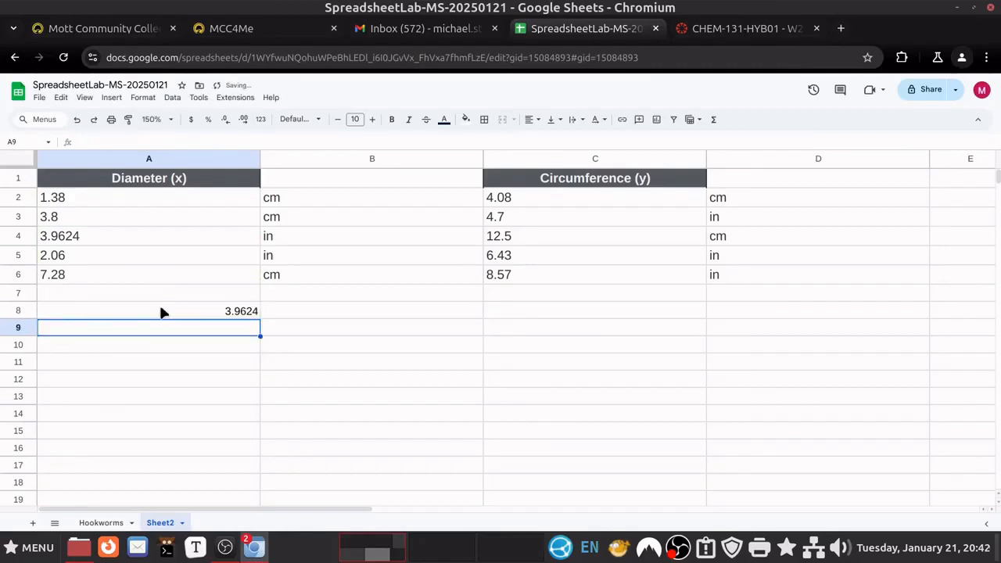
left_click(160, 311)
left_click(146, 239)
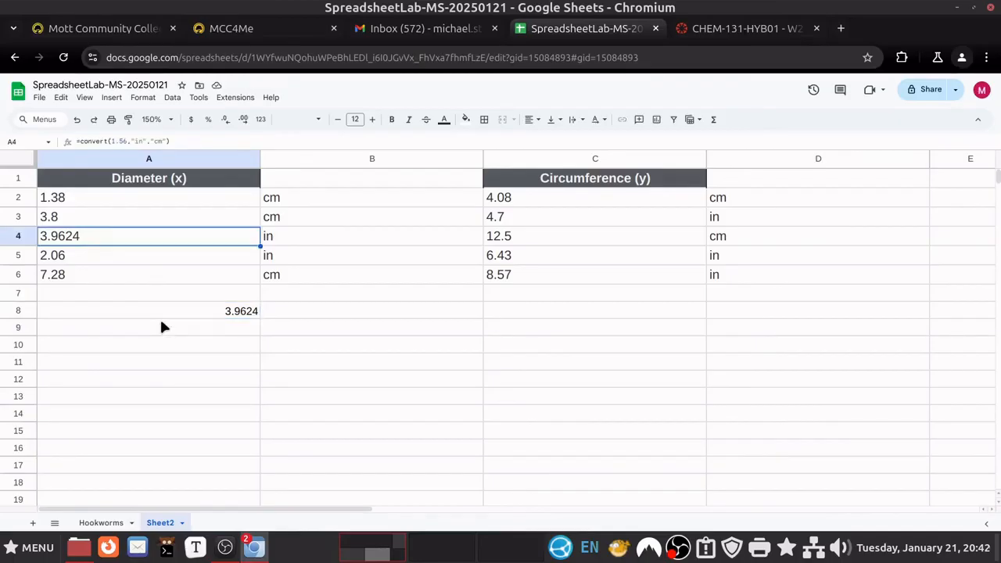
left_click(160, 322)
left_click(162, 313)
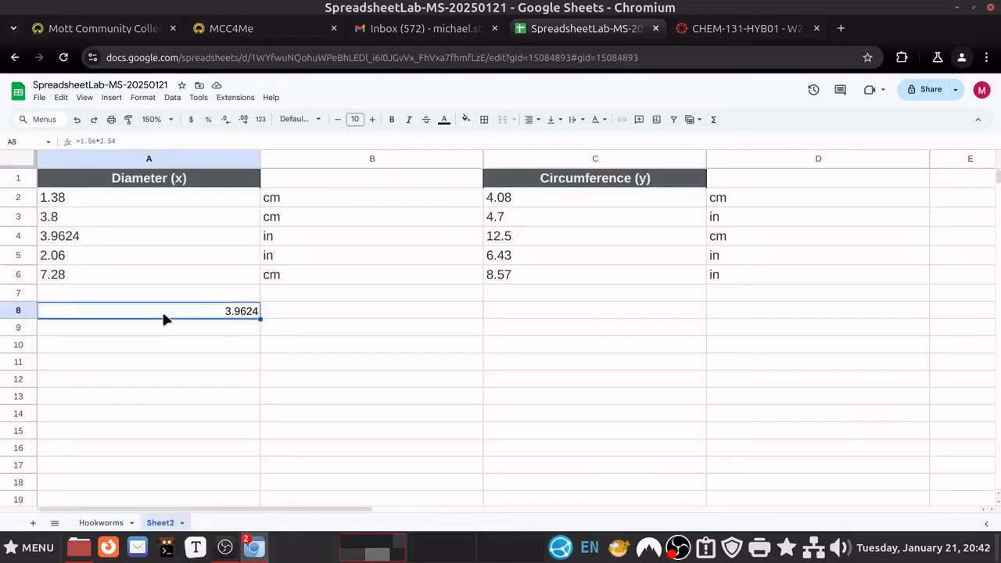
key("Delete")
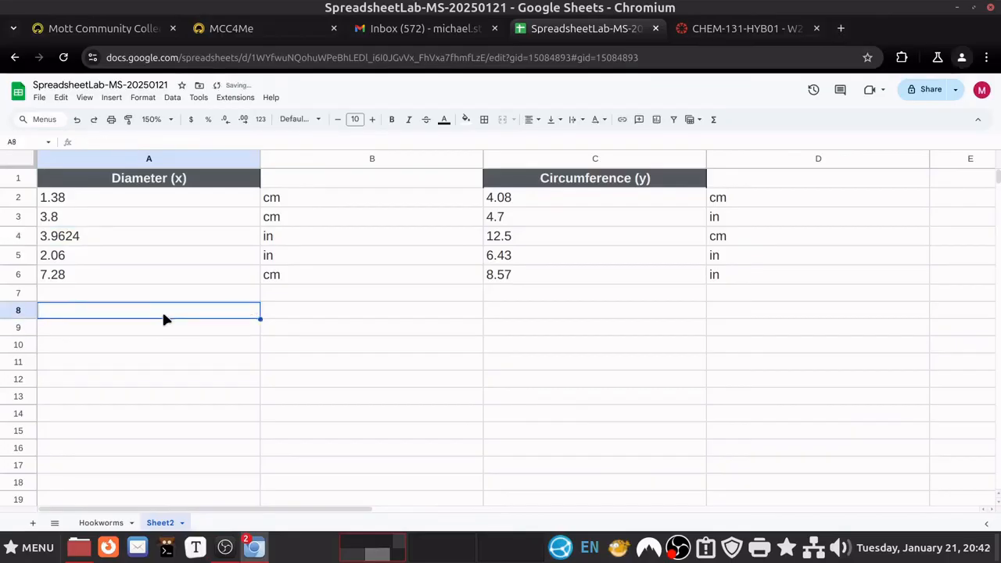
Change the unit in cell B4 to cm
left_click(298, 234)
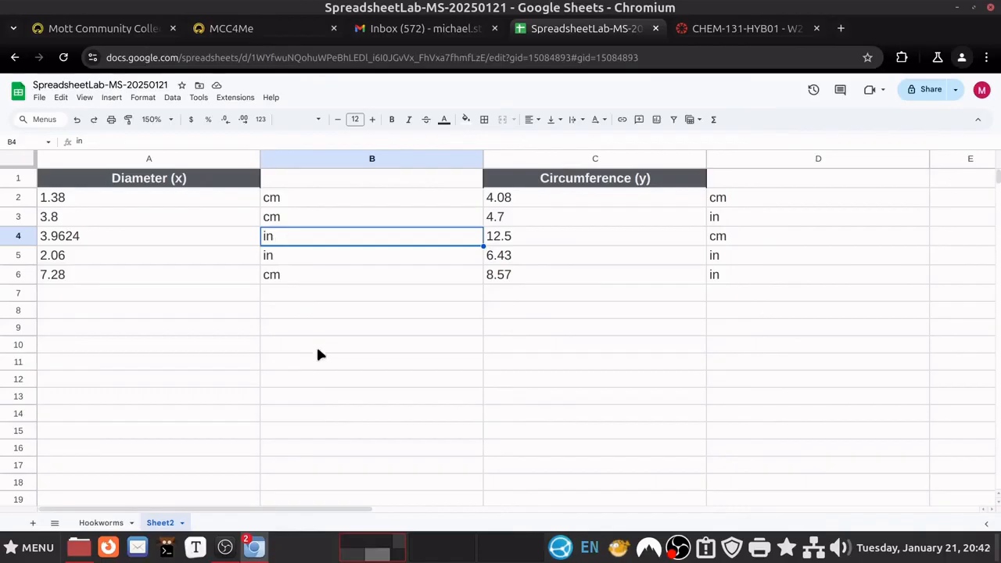
type("cm")
key("Return")
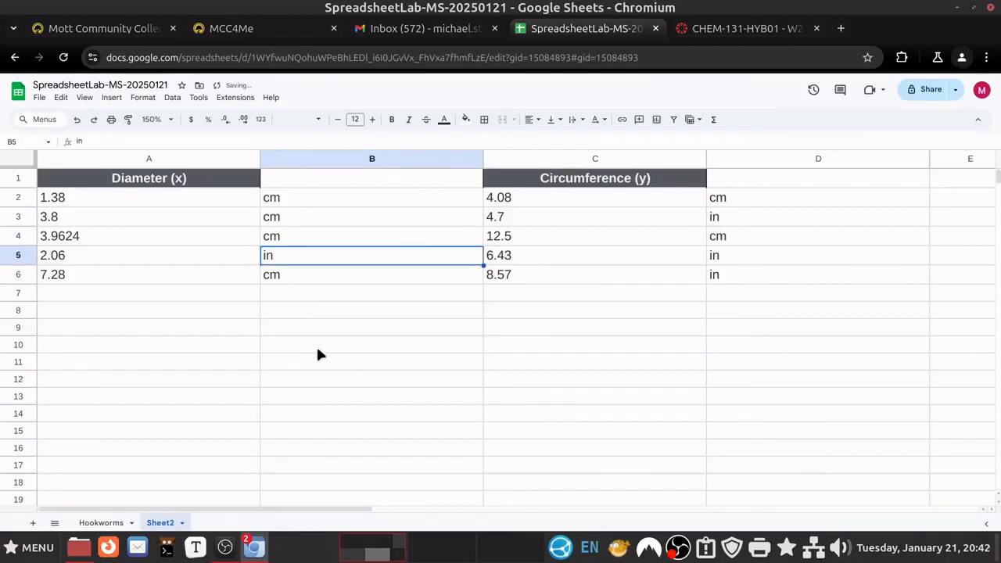
Convert the diameter in cell A5 from inches to centimetres with the formula =convert(2.06,"in","cm")
key("Left")
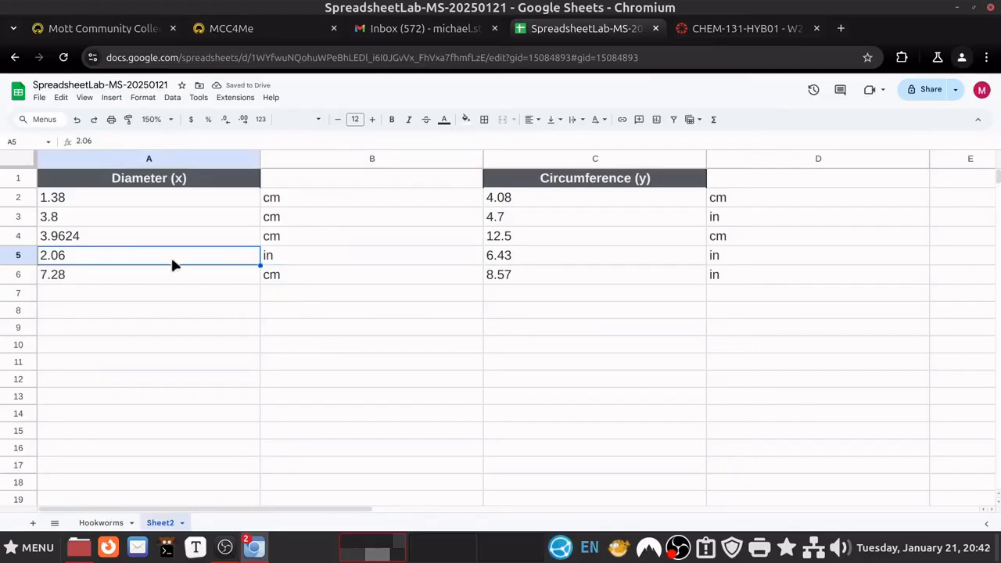
double_click(169, 249)
key("Left")
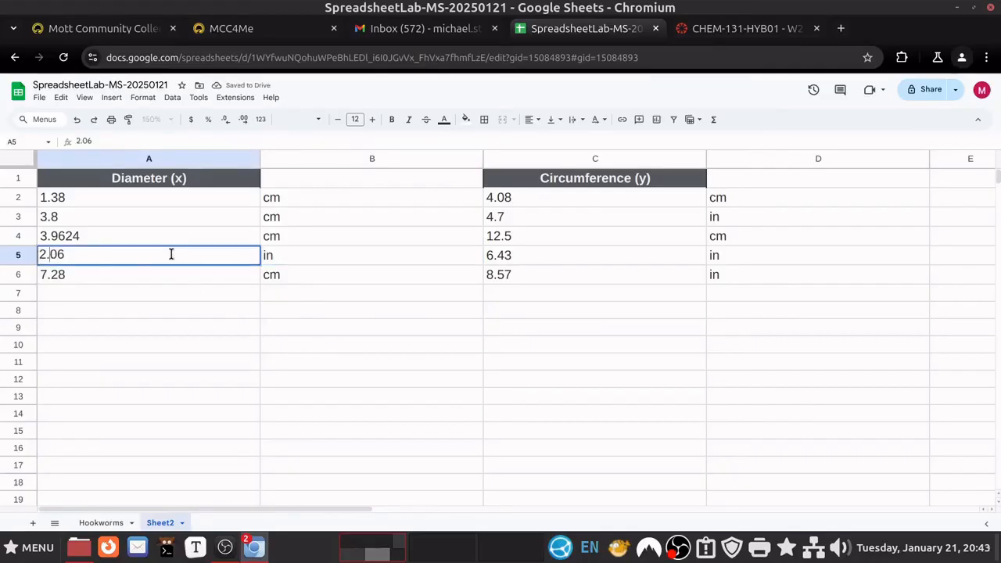
key("Home")
type("=convert(")
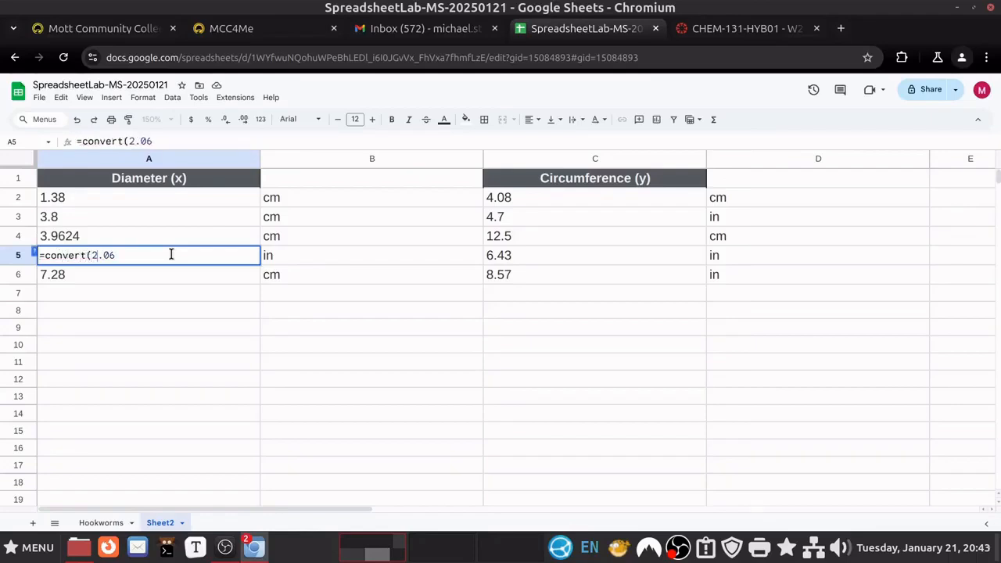
key("End")
type(",")
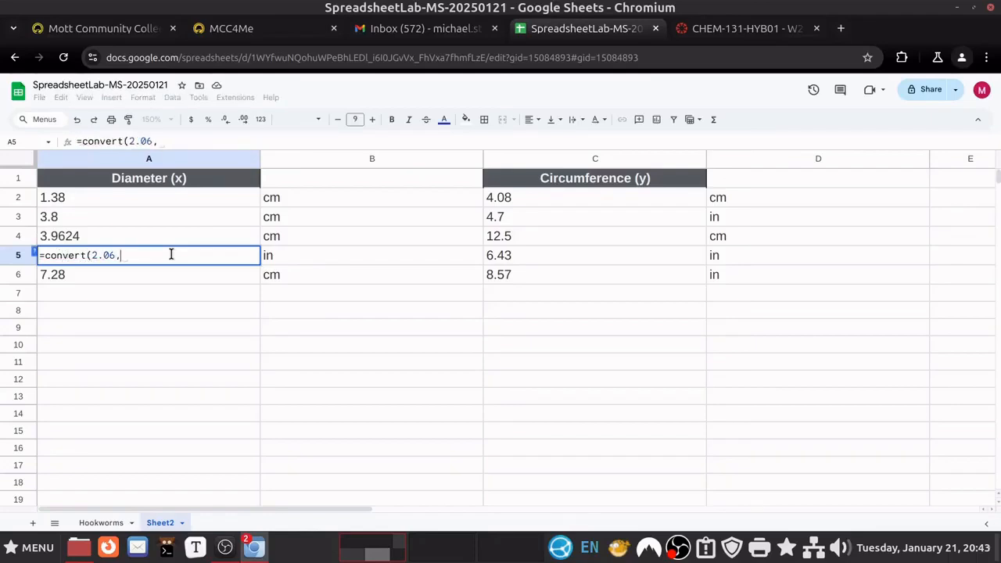
type("\"in\",\"c")
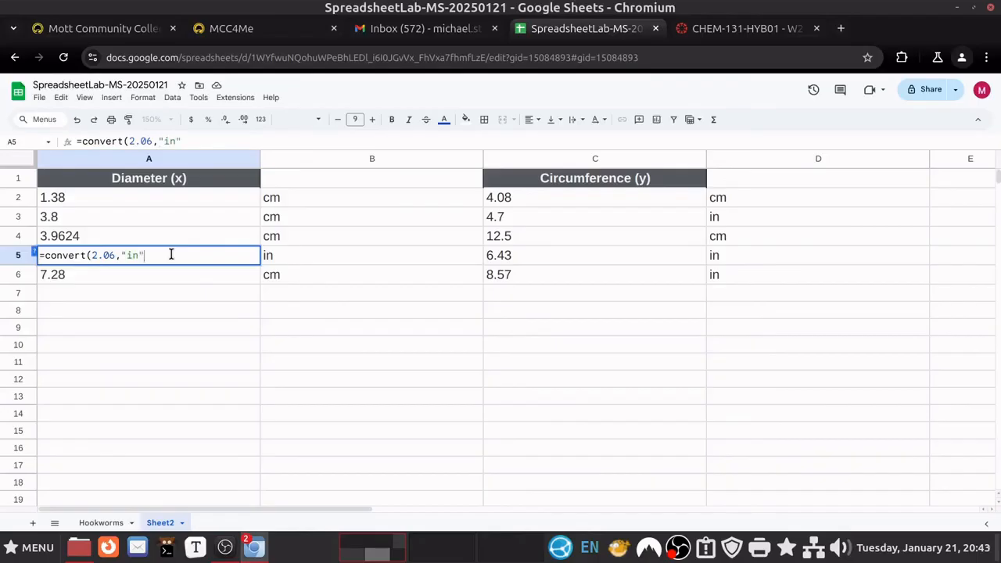
type("m\")")
key("Return")
Change the unit in cell B5 to cm
key("Right")
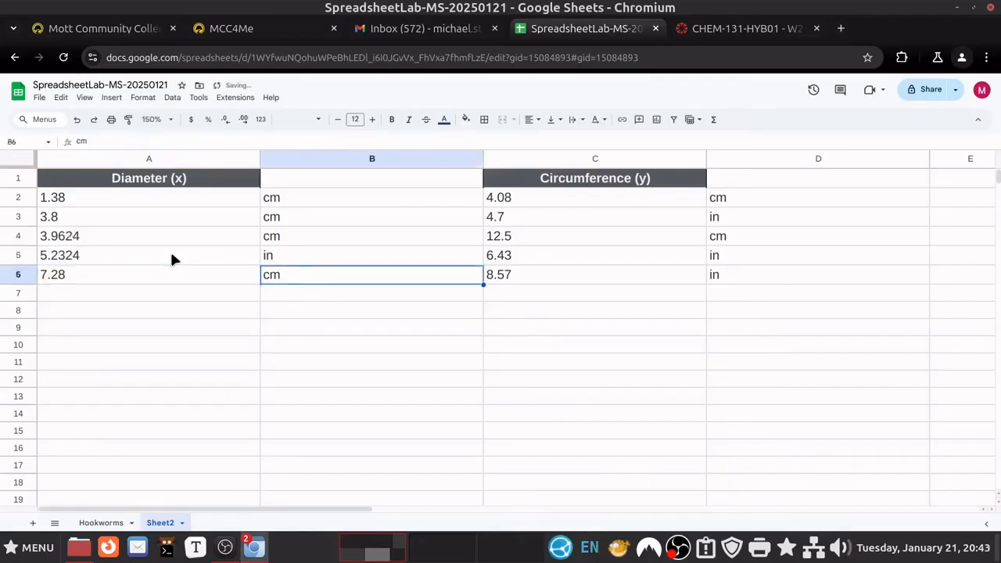
key("Right")
key("Up")
key("Left")
type("cm")
key("Return")
Convert the circumference in cell C3 from inches to centimetres with the formula =convert(4.7,"in","cm")
key("Right")
key("Up")
key("Up")
key("Up")
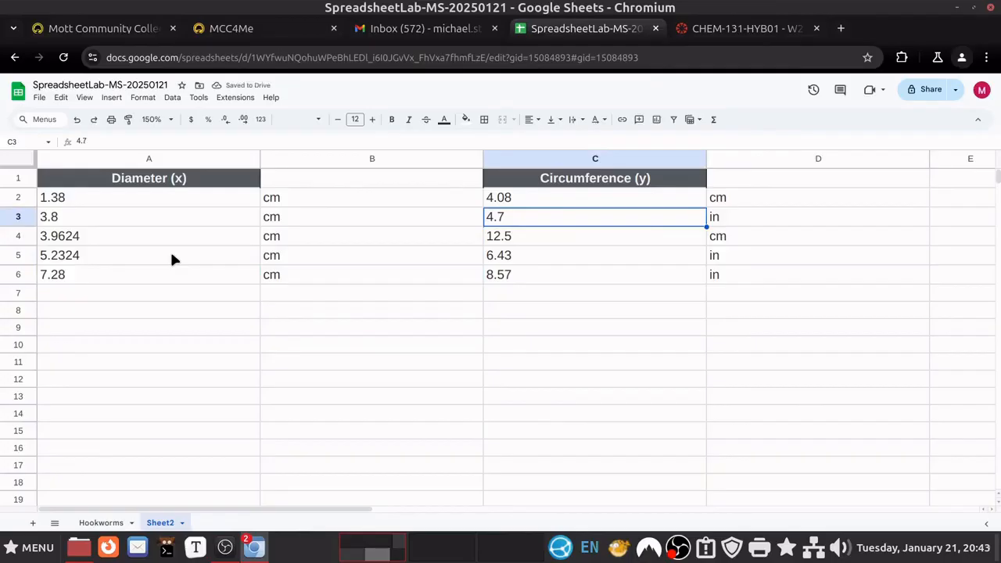
double_click(515, 215)
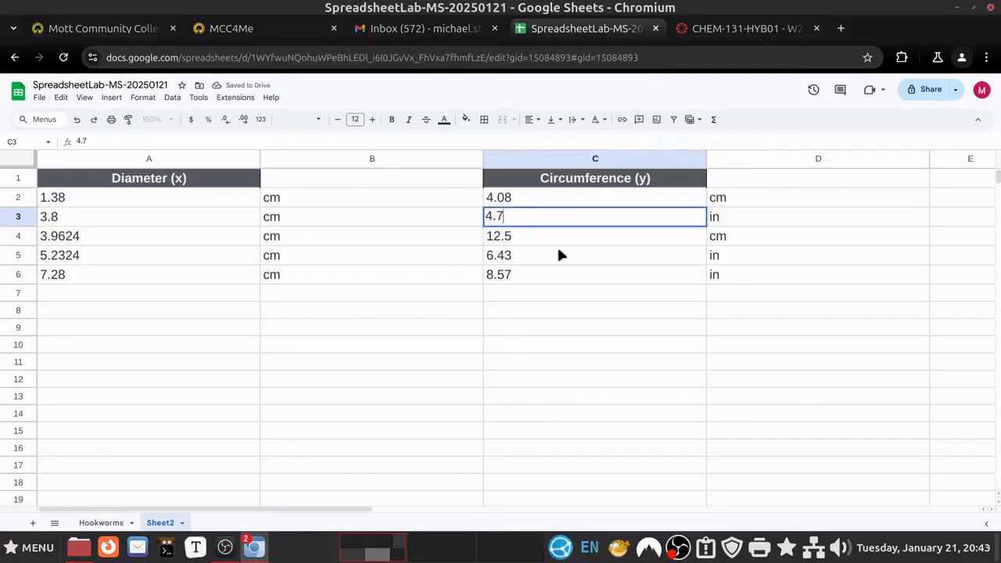
key("Escape")
key("Return")
key("Home")
type("=convert(")
key("End")
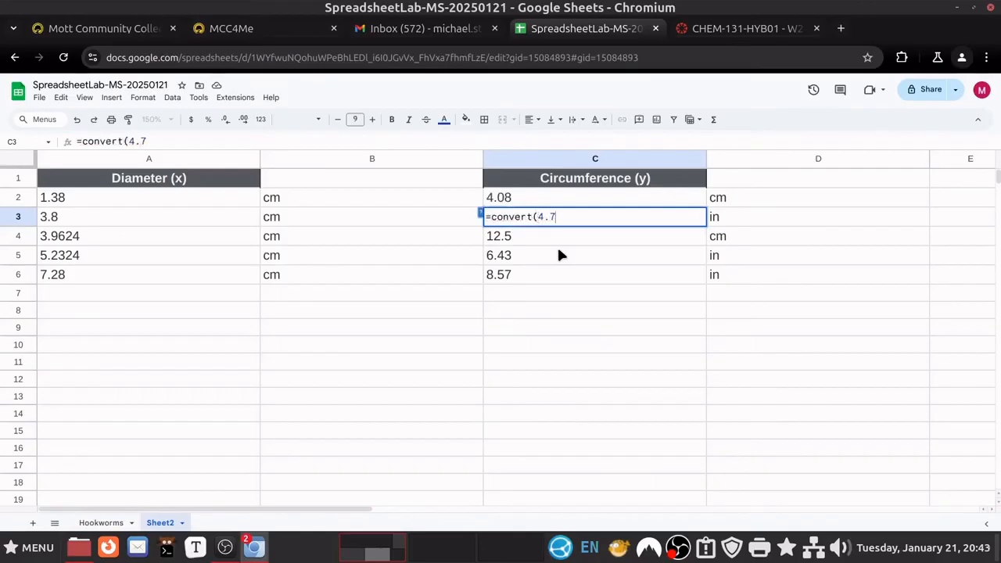
type(", \"in\", \"cm\")")
key("Return")
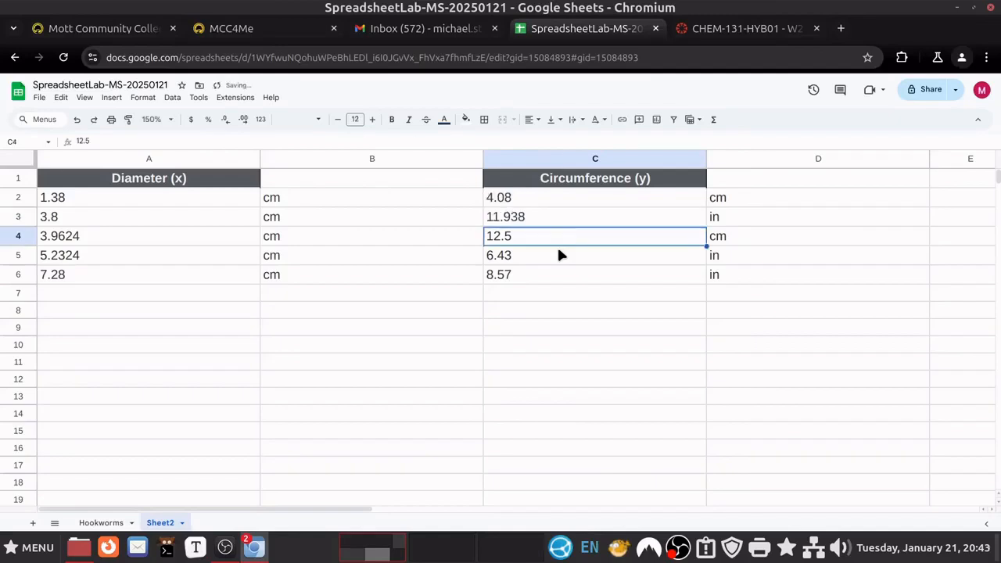
Change the unit in cell D3 to cm
left_click(759, 218)
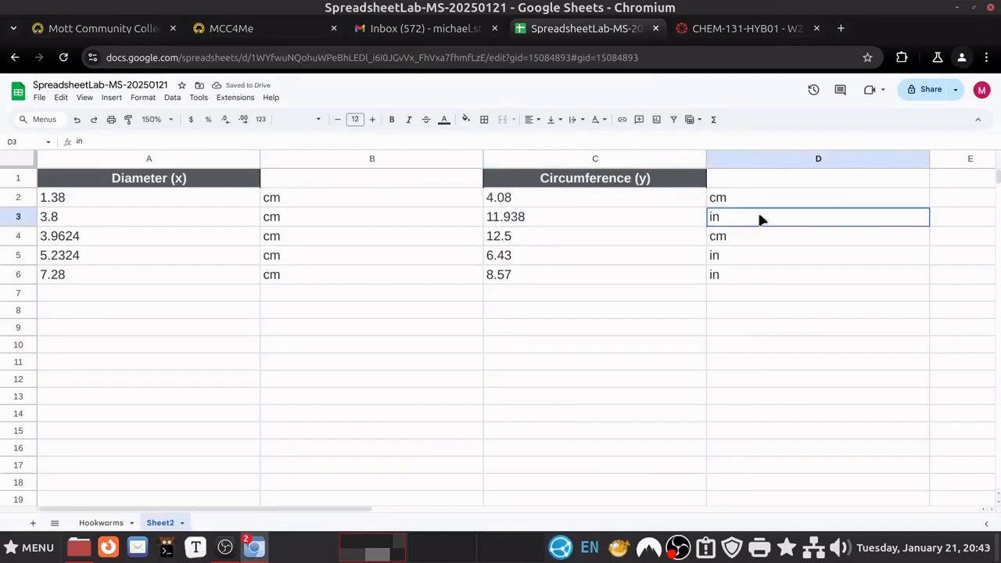
type("cm")
key("Return")
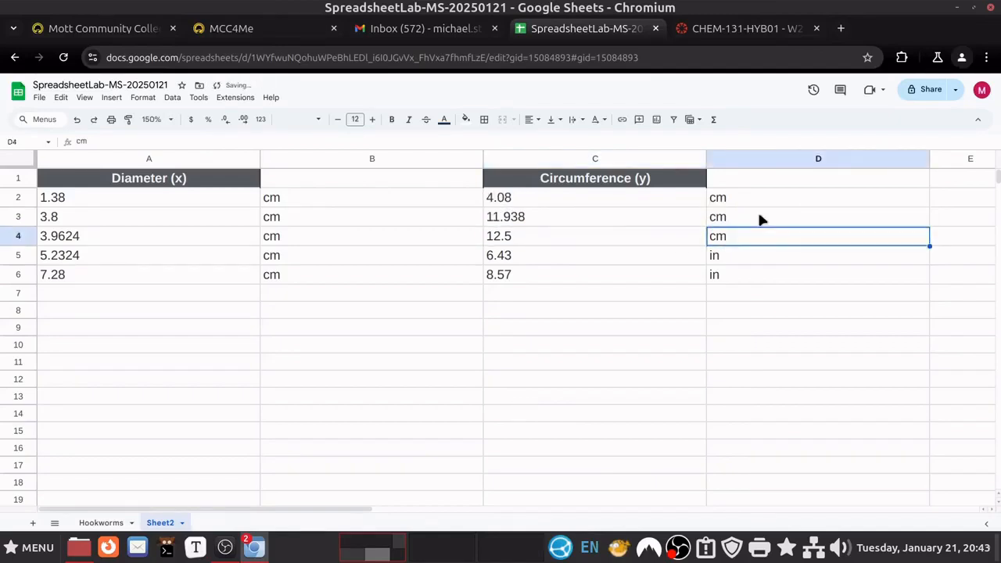
Convert the circumference in cell C5 from inches to centimetres with the formula =convert(6.43,"in","cm")
key("Down")
key("Left")
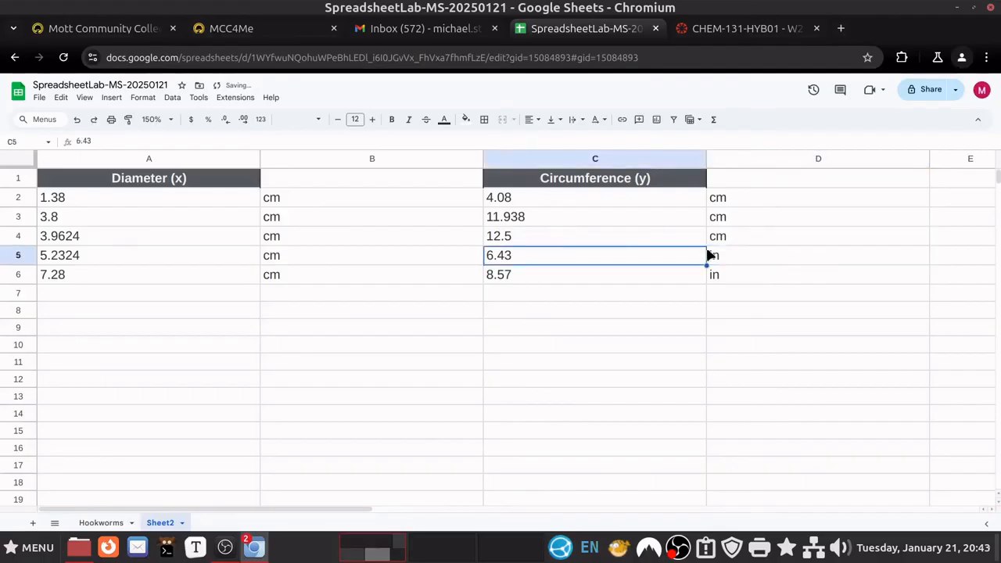
double_click(607, 254)
key("Left")
key("Left")
key("Left")
key("Left")
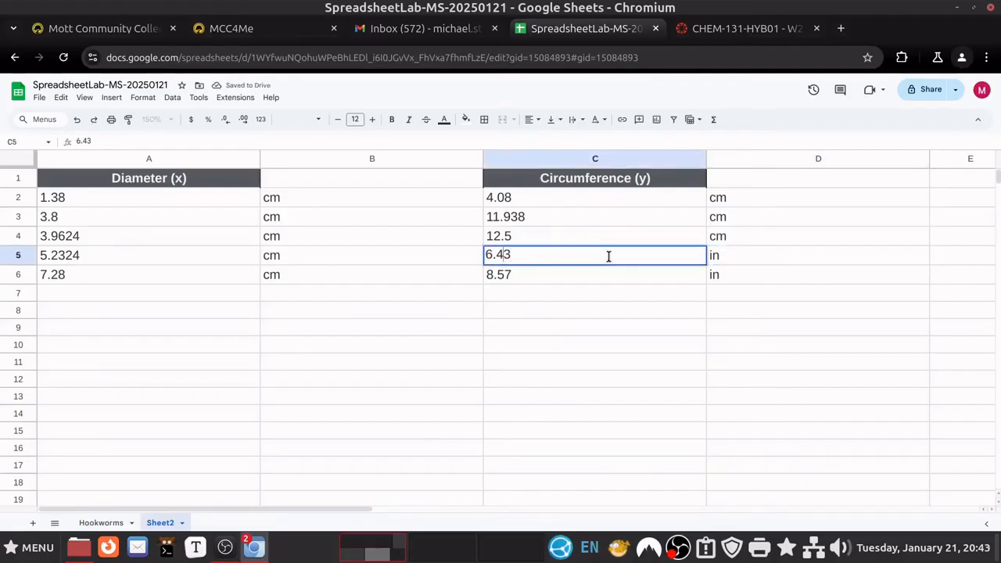
type("=convert")
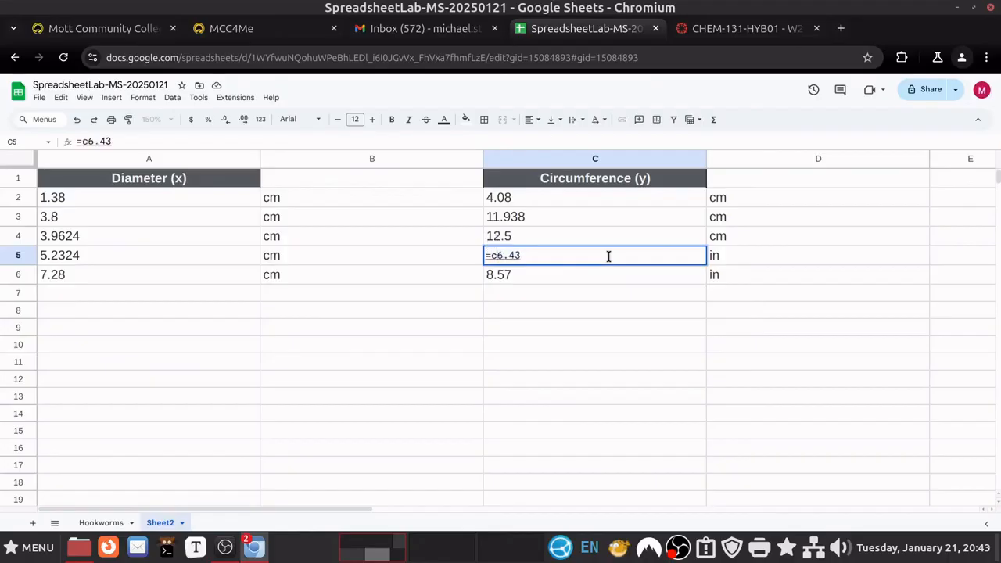
type("(")
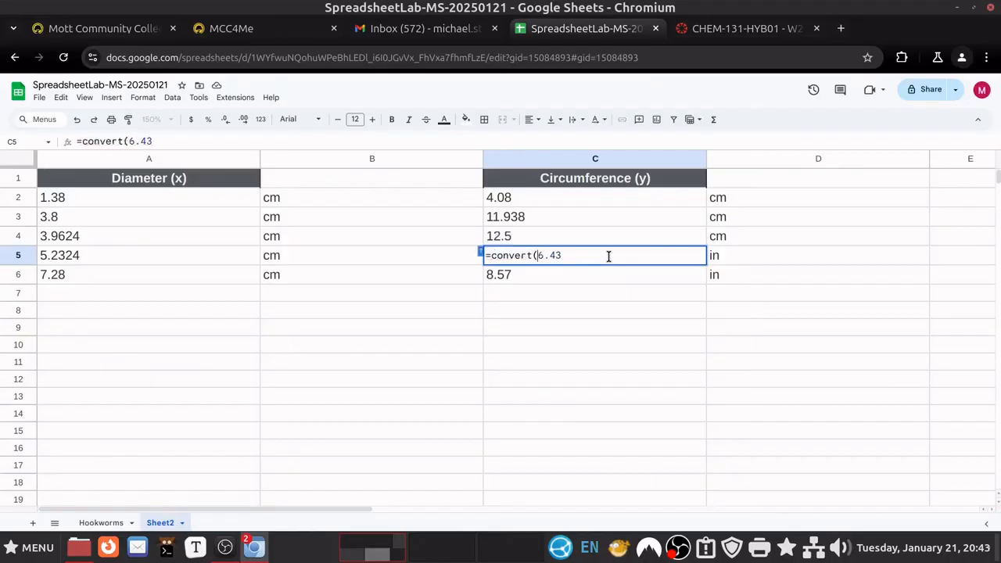
key("Right")
type(", \"")
key("BackSpace")
key("BackSpace")
type("\"in\",\"cm\"")
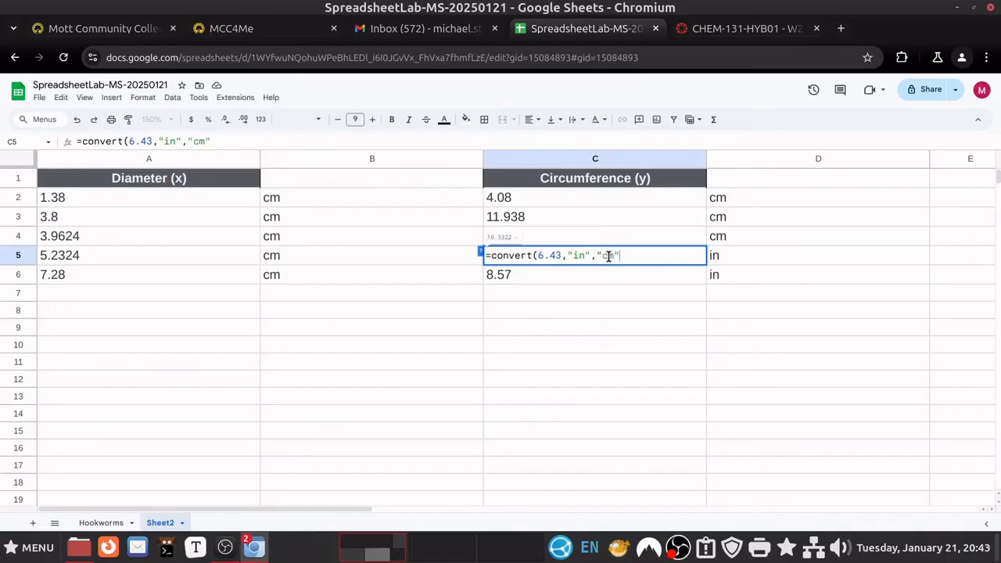
type(")")
key("Return")
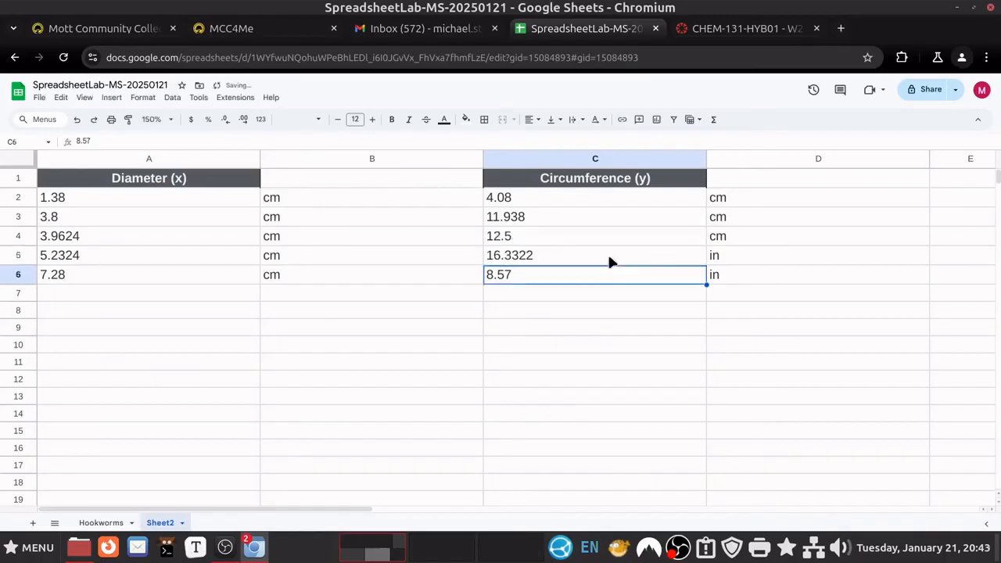
Change the unit in cell D5 to cm
left_click(779, 256)
type("cm")
key("Return")
Convert the circumference in cell C6 from inches to centimetres with the formula =convert(8.57,"in","cm")
key("Left")
double_click(608, 273)
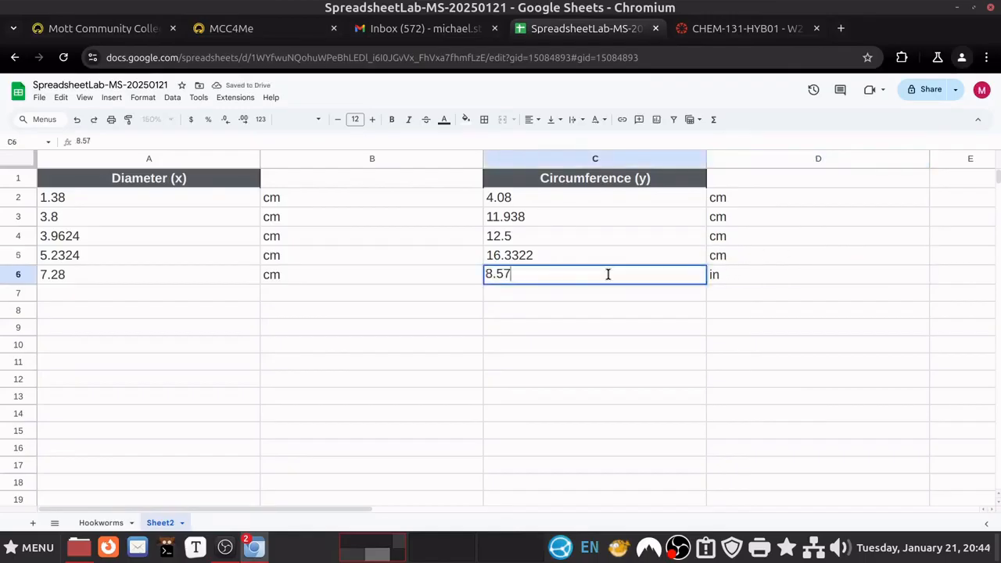
key("Home")
type("=co")
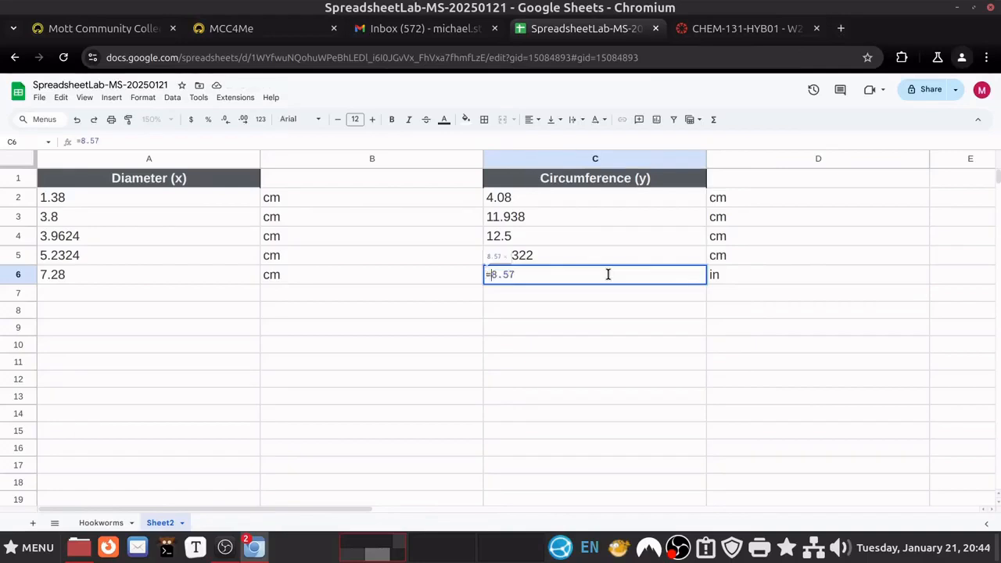
type("nvert(")
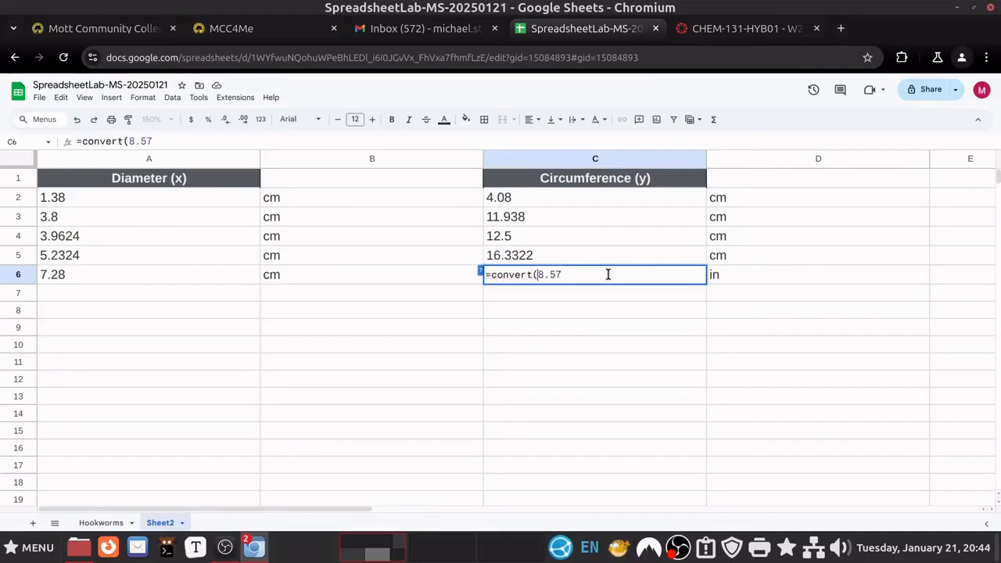
key("End")
type(",")
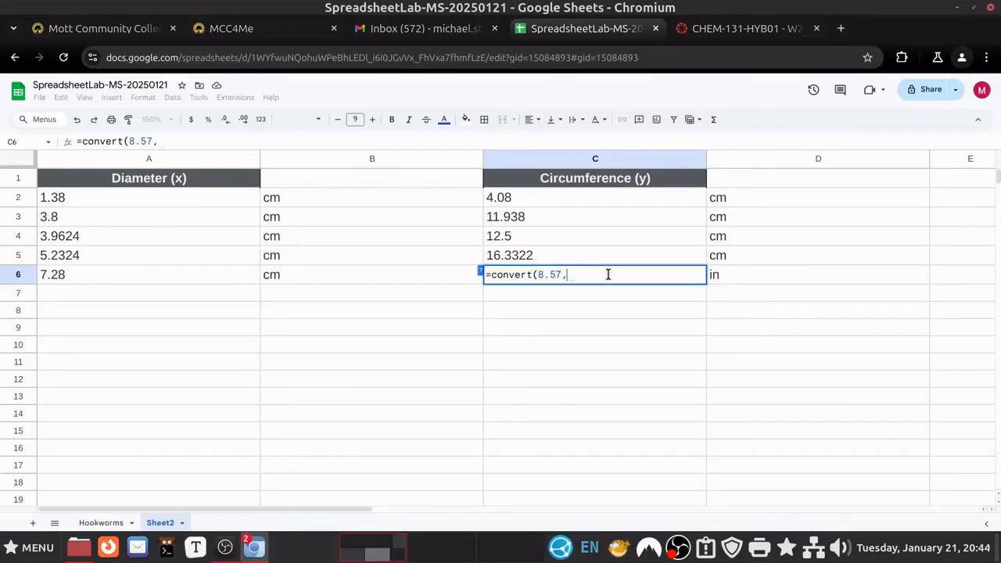
type("\"in\",\"")
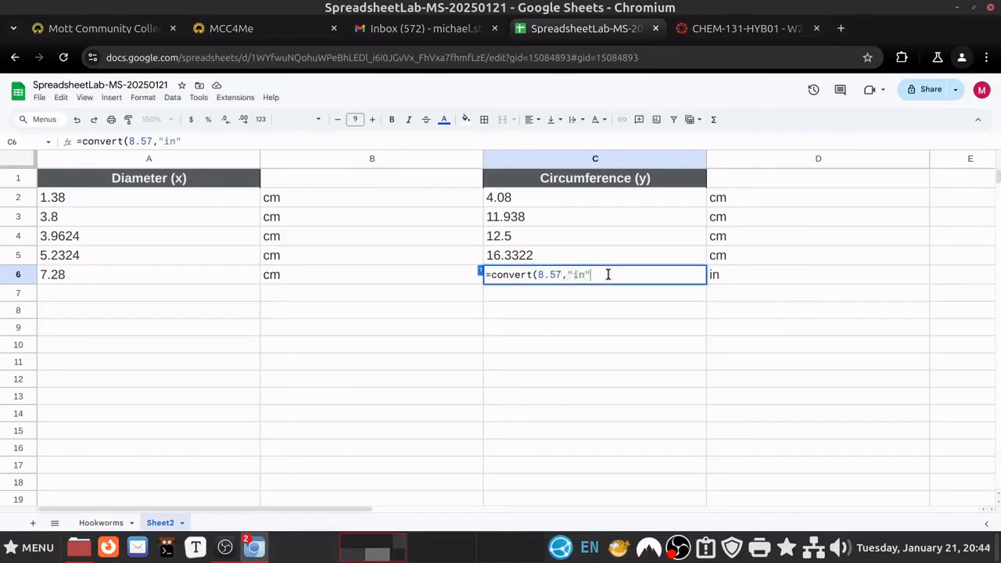
type("cm\")")
key("Return")
Change the unit in cell D6 to cm
key("Left")
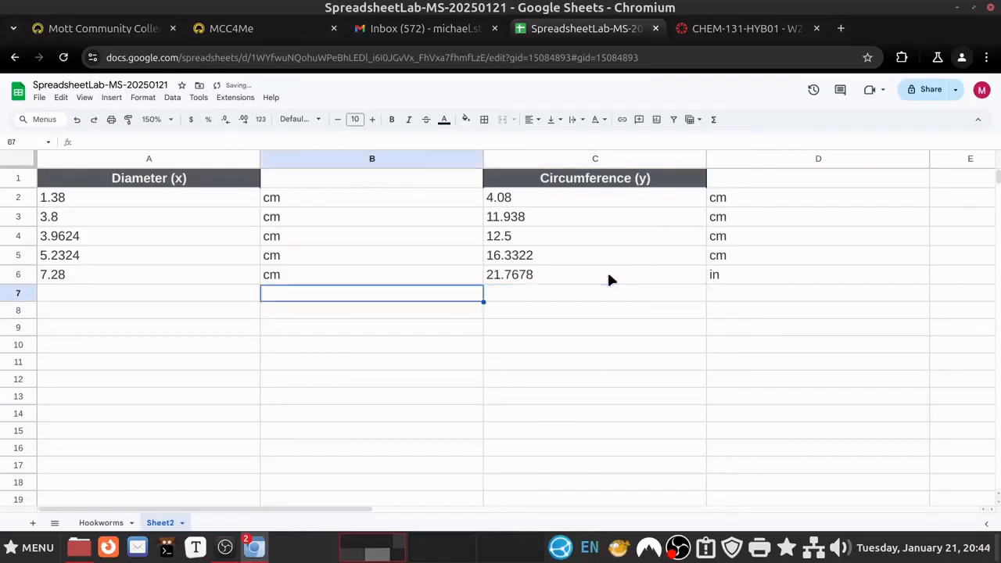
key("Right")
key("Right")
key("Up")
type("cm")
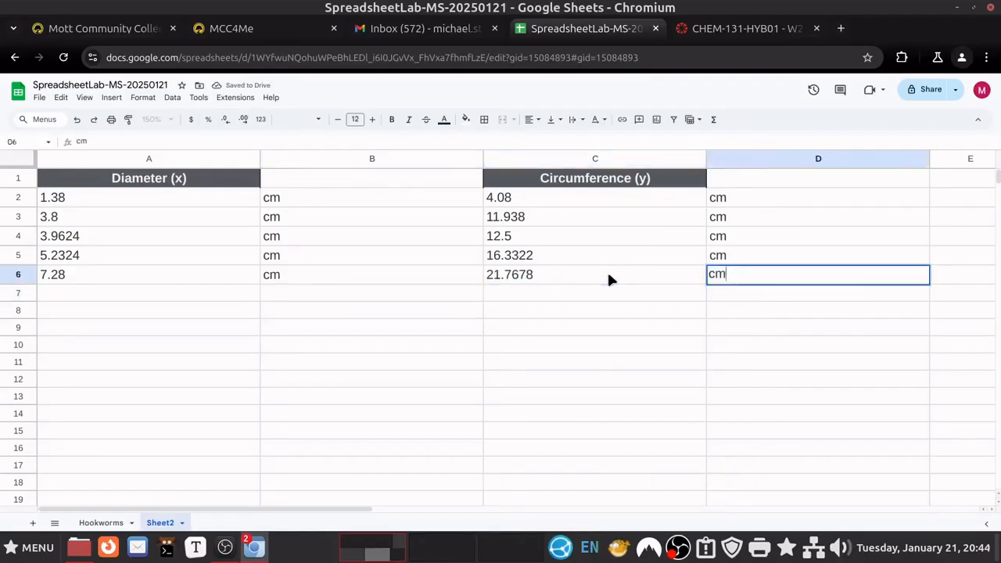
key("Return")
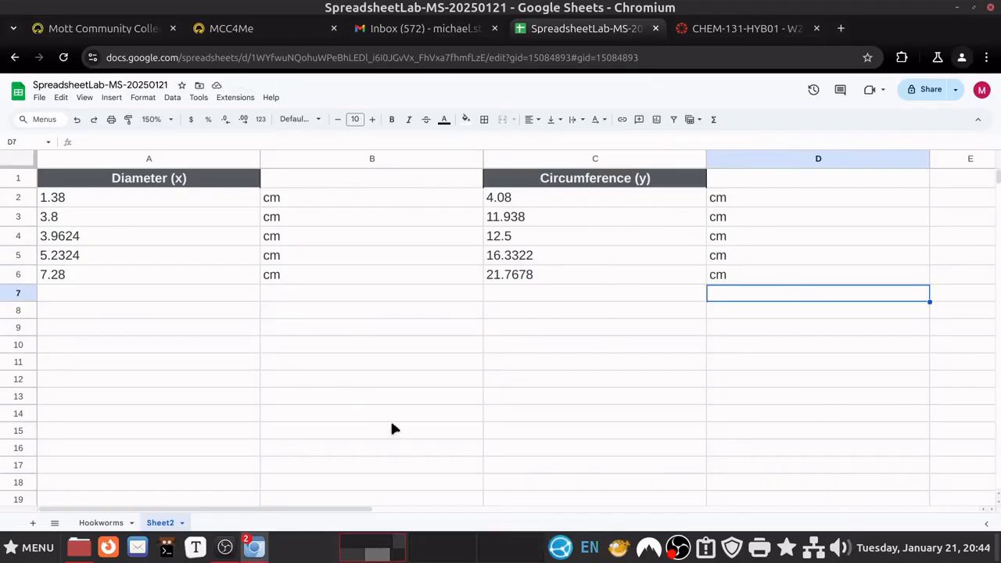
Clear the unit entries from cells B2:B6 and D2:D6
left_click_drag(350, 201, 353, 280)
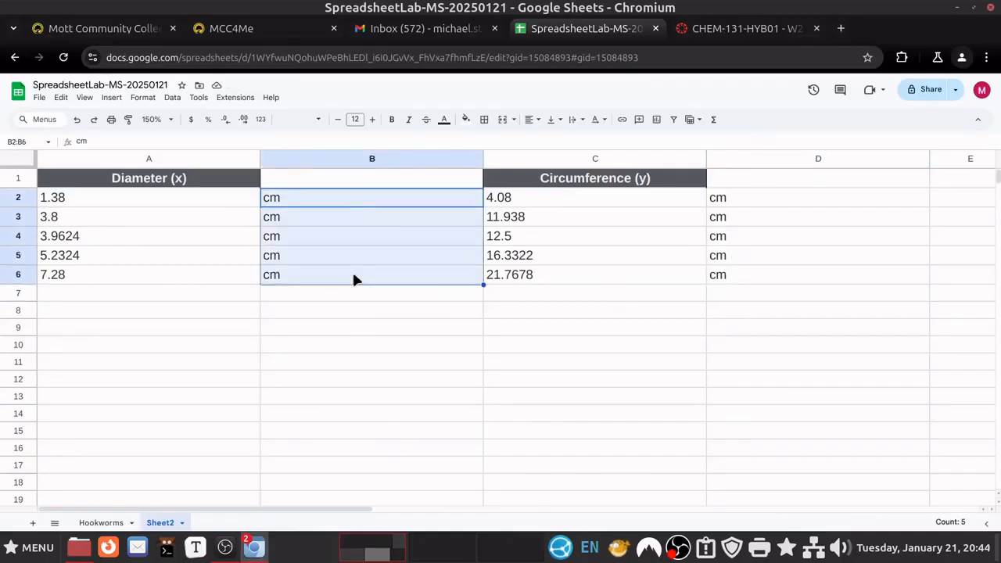
key("Delete")
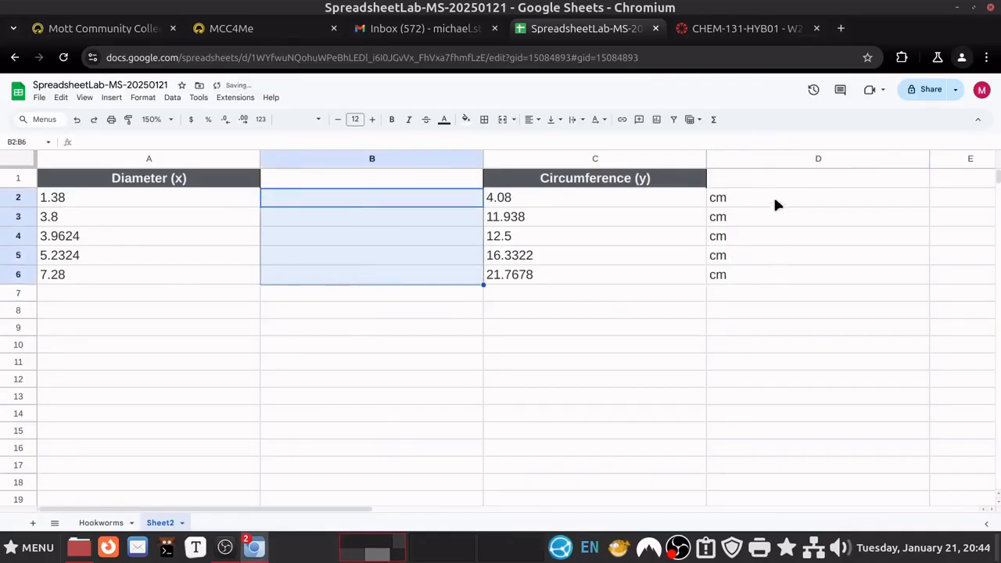
left_click_drag(774, 202, 775, 277)
key("Delete")
Move the circumference column with its header from C1:C6 to B1:B6, next to the diameters
left_click_drag(641, 185, 634, 275)
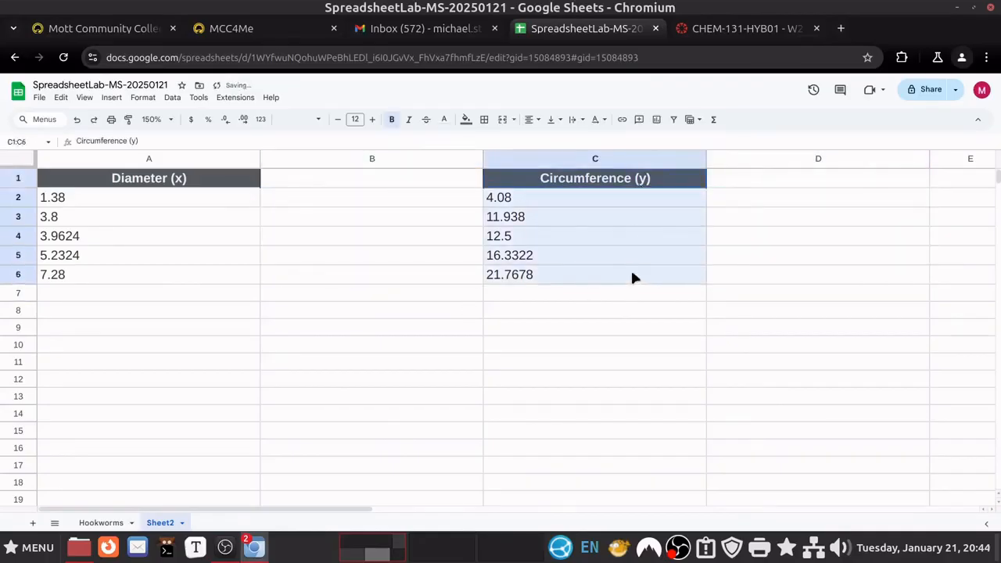
key("ctrl+c")
left_click_drag(482, 243, 423, 236)
Append the unit [cm] to the Diameter (x) header in A1 and the Circumference (y) header in B1
left_click(195, 187)
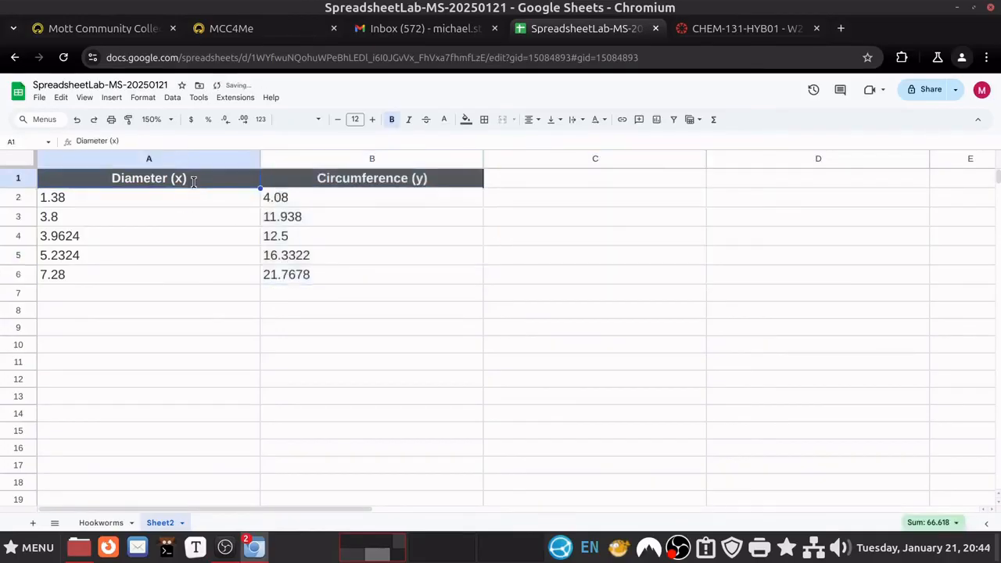
key("Return")
type("[cm]")
key("Return")
key("Right")
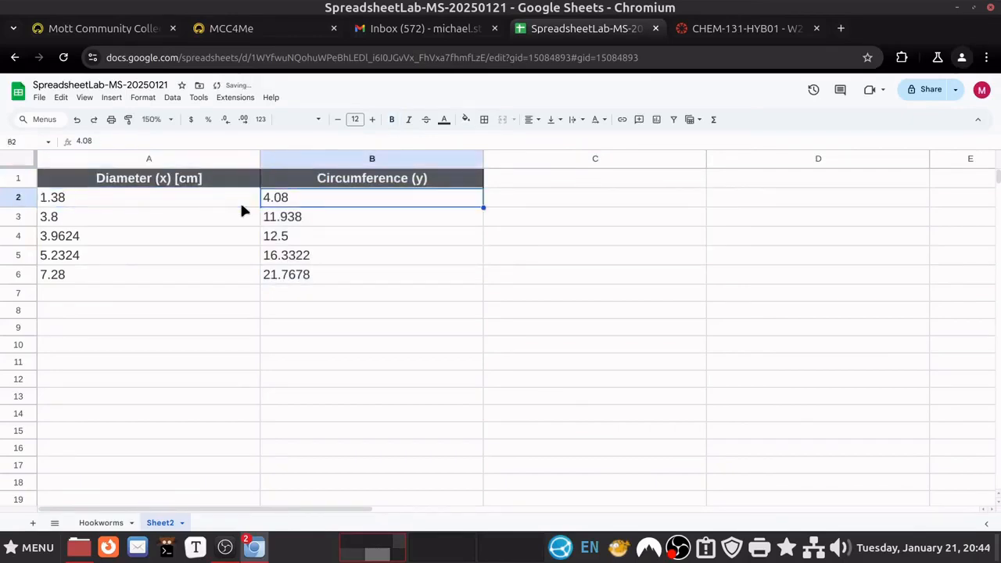
key("Up")
key("Return")
type("[cm]")
key("Return")
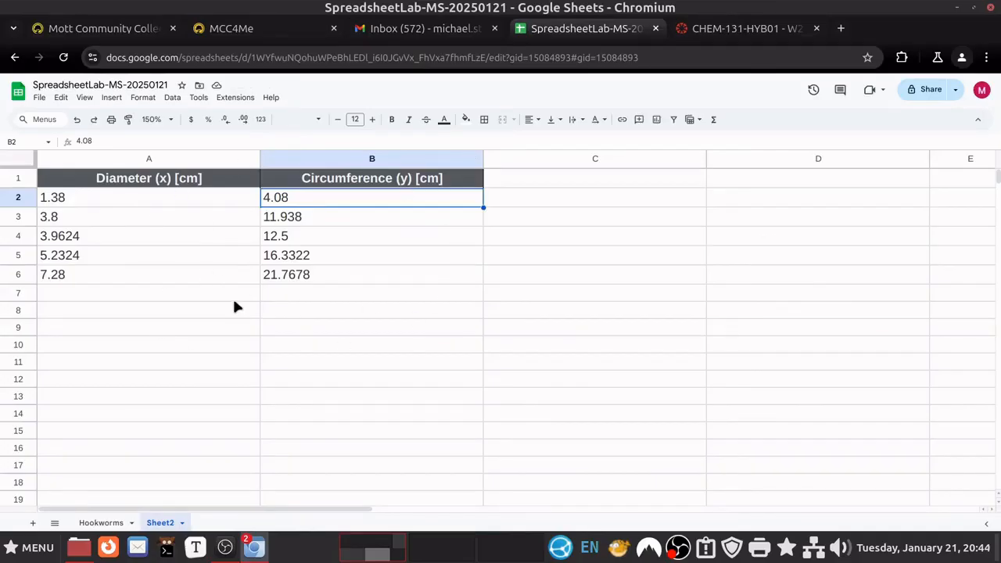
Clear the formatting of the diameter and circumference values in cells A2:B6
left_click_drag(221, 205, 339, 275)
left_click(144, 99)
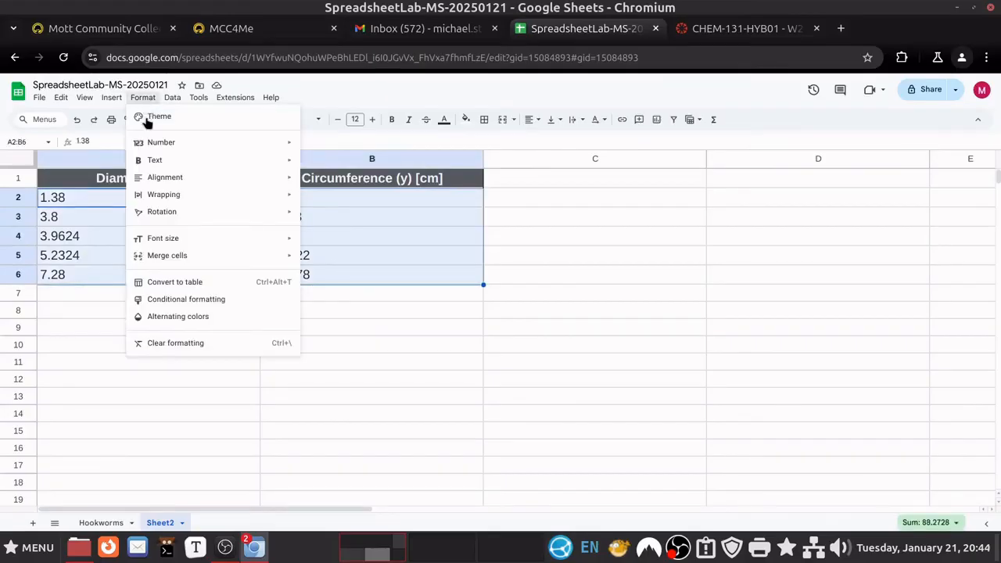
left_click(196, 344)
left_click(306, 337)
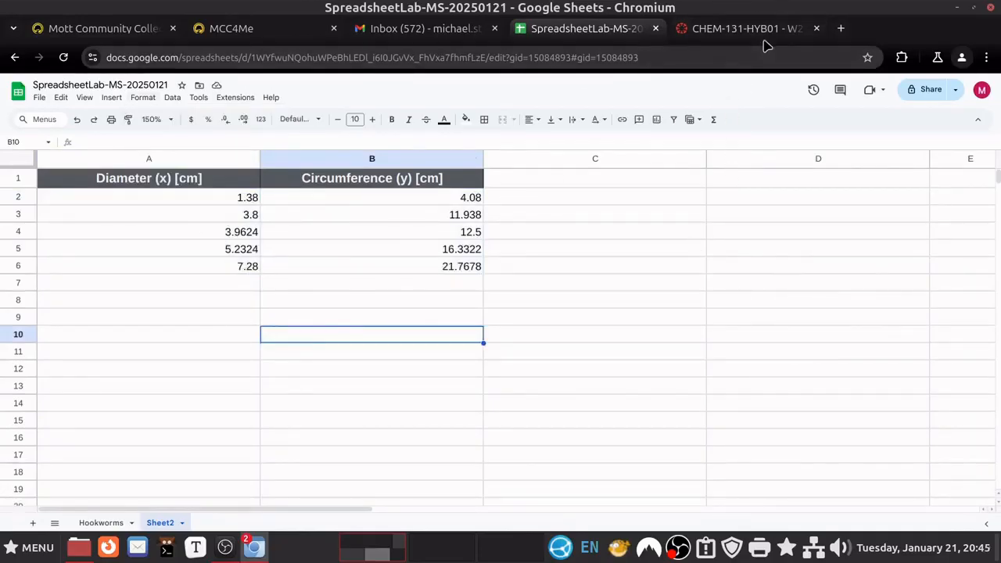
Switch to the Spreadsheets lab page and read the Part Two instructions on the scatter plot, trendline and slope comparison
mouse_move(251, 548)
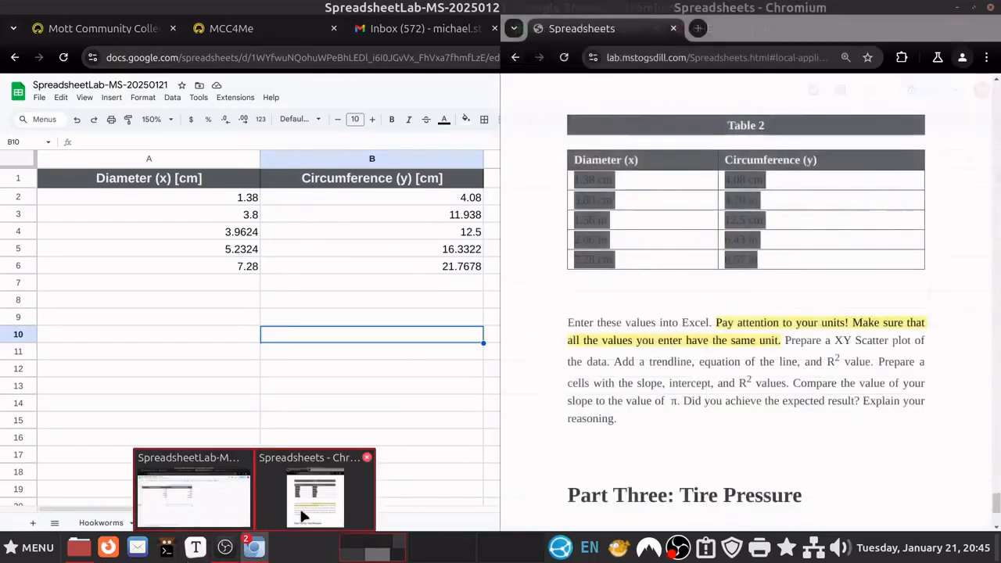
left_click(313, 496)
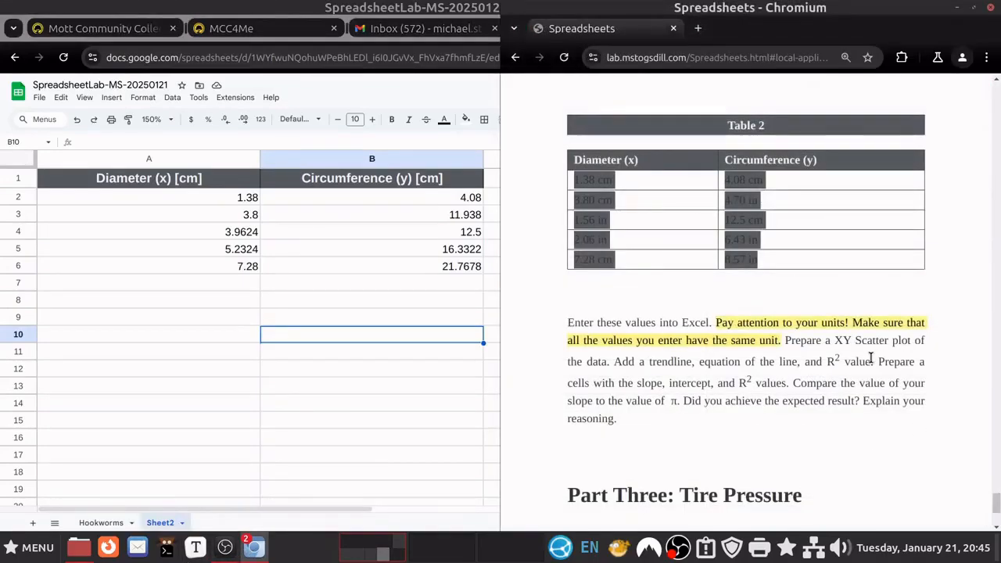
scroll(870, 357, "down", 2)
left_click(774, 315)
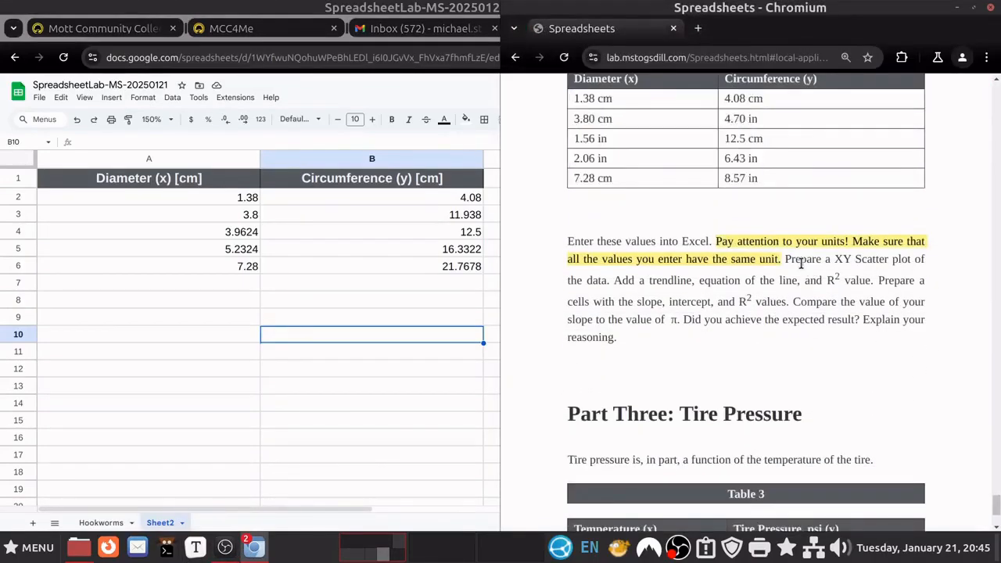
left_click_drag(787, 256, 940, 343)
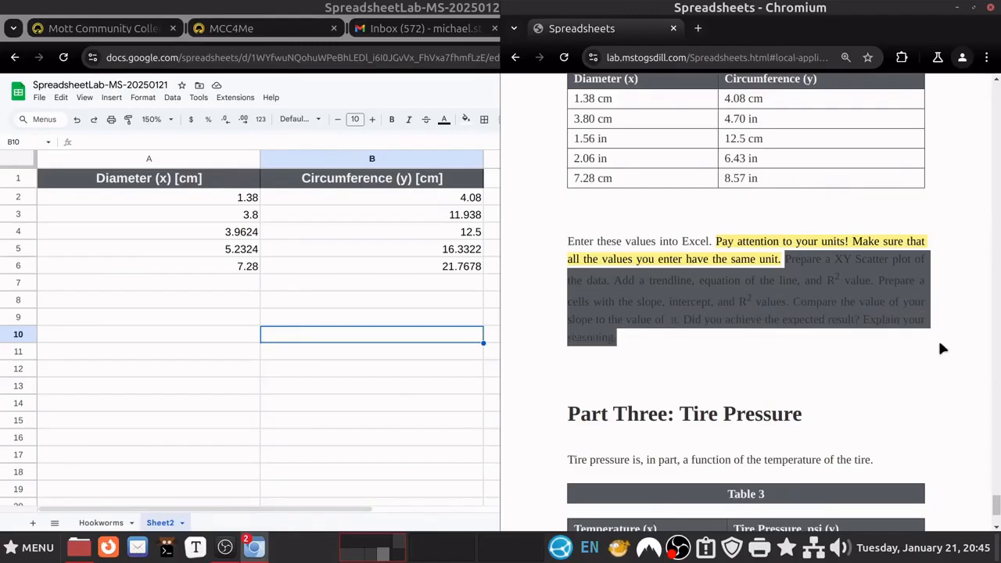
left_click(841, 360)
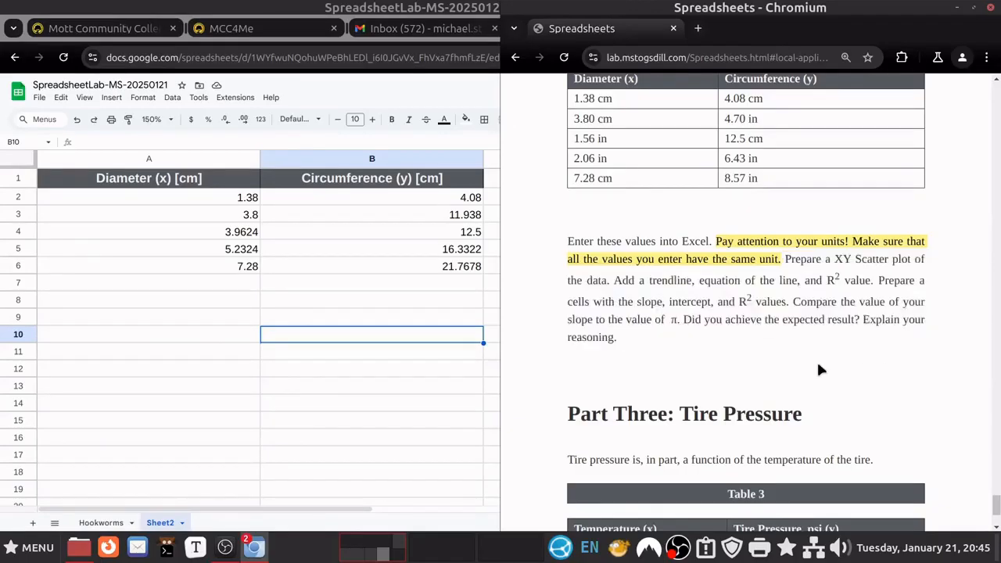
Back in the SpreadsheetLab workbook, insert a scatter chart of the diameter and circumference values in A2:B6
left_click(258, 386)
left_click_drag(220, 200, 412, 267)
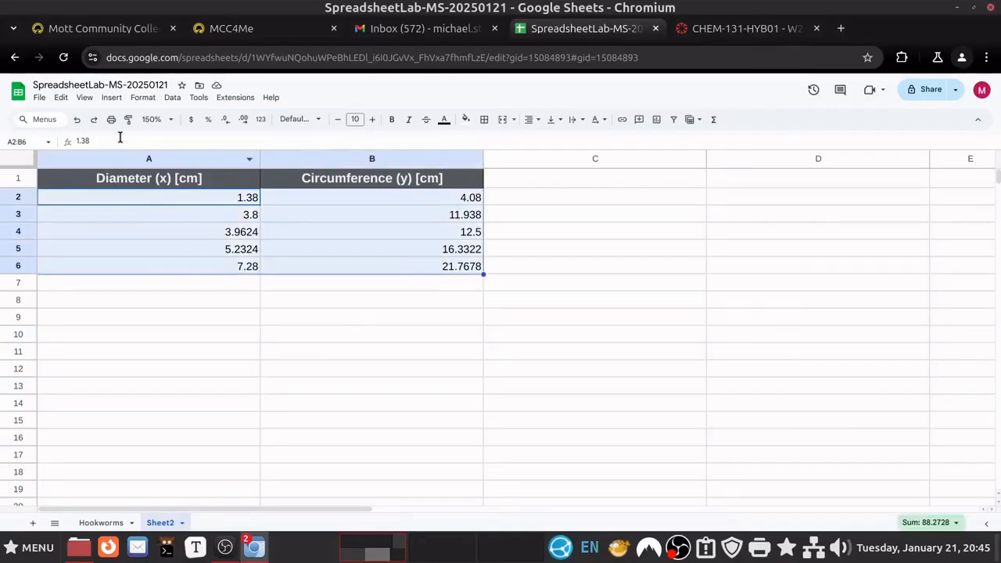
left_click(109, 98)
mouse_move(130, 272)
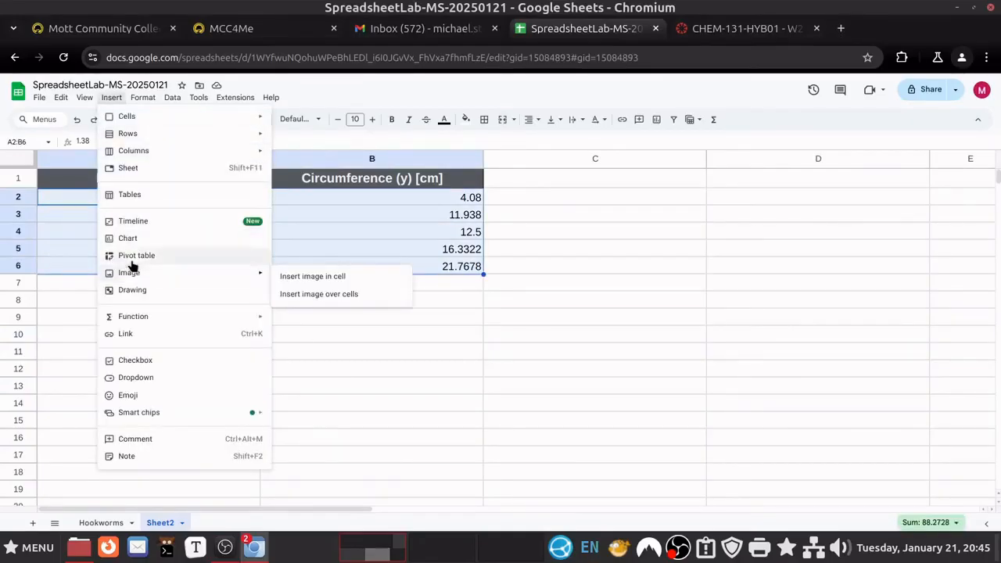
left_click(128, 238)
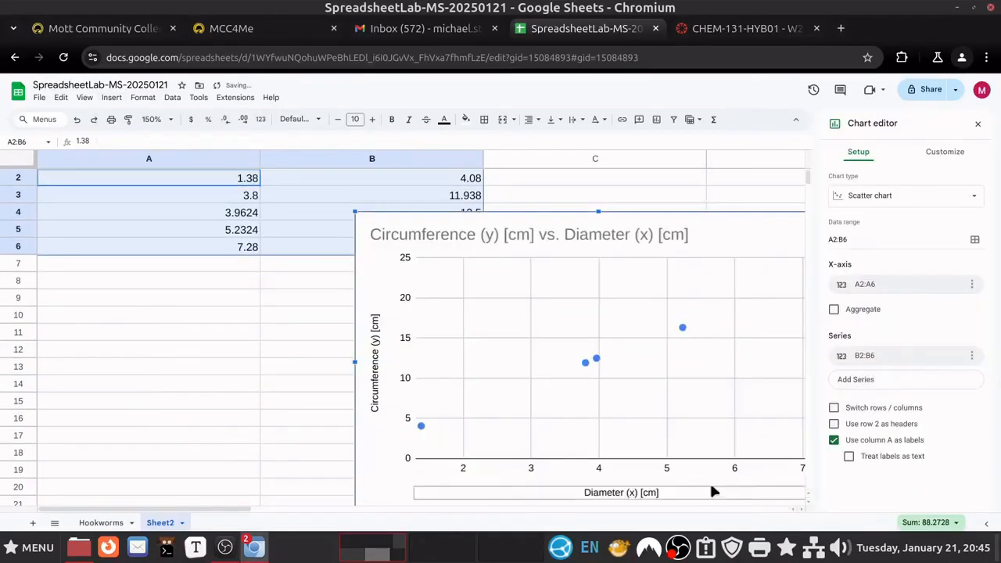
left_click_drag(738, 230, 568, 219)
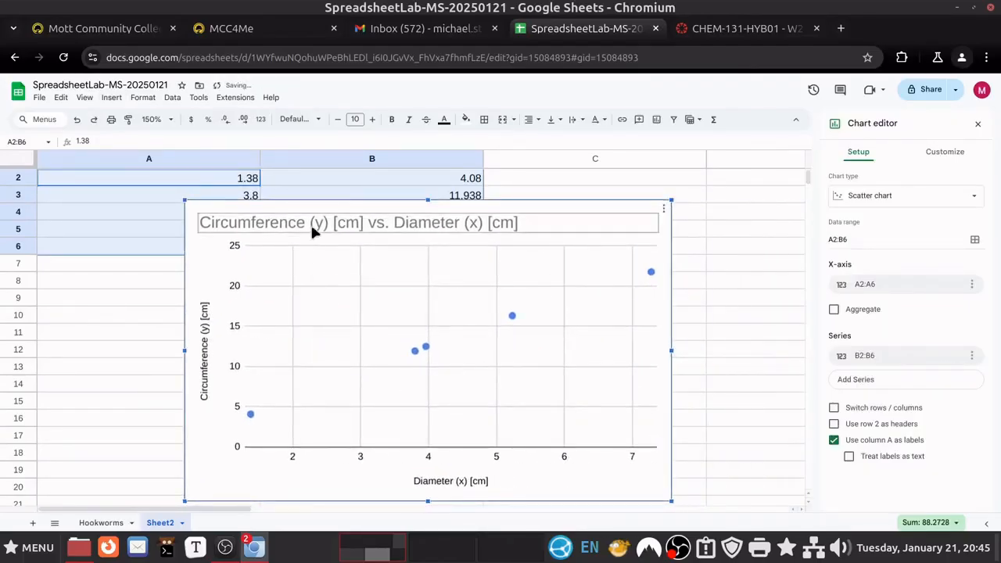
scroll(54, 377, "up", 1)
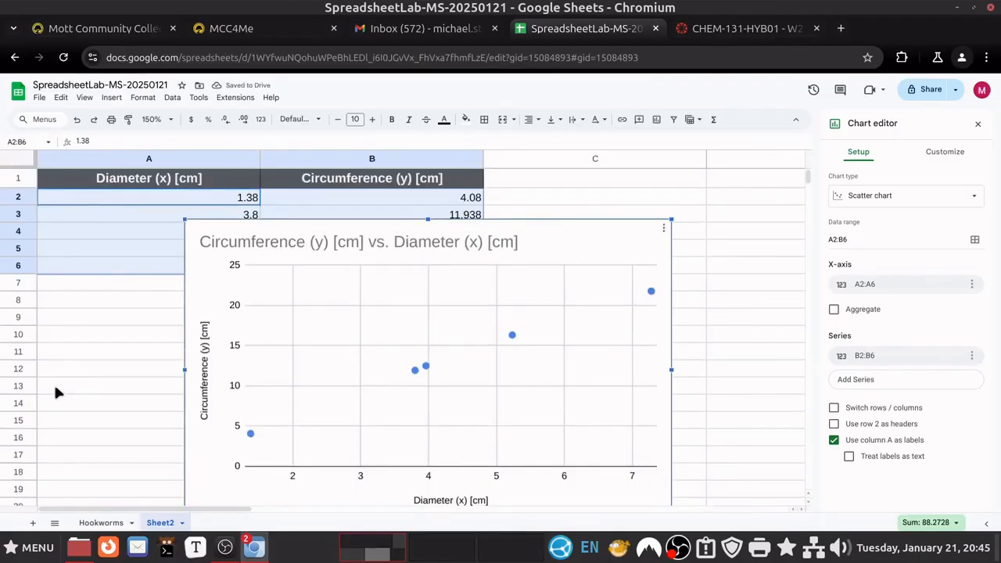
Reorder the chart title to read "Diameter (x) [cm] vs. Circumference (y) [cm]"
left_click(420, 245)
left_click(420, 244)
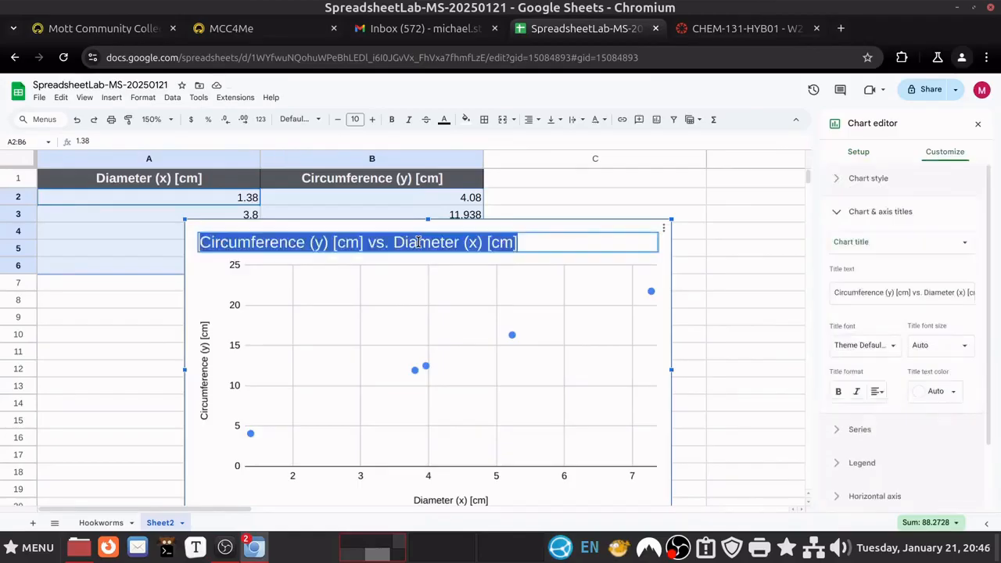
double_click(471, 242)
left_click_drag(395, 243, 534, 244)
key("ctrl+c")
key("BackSpace")
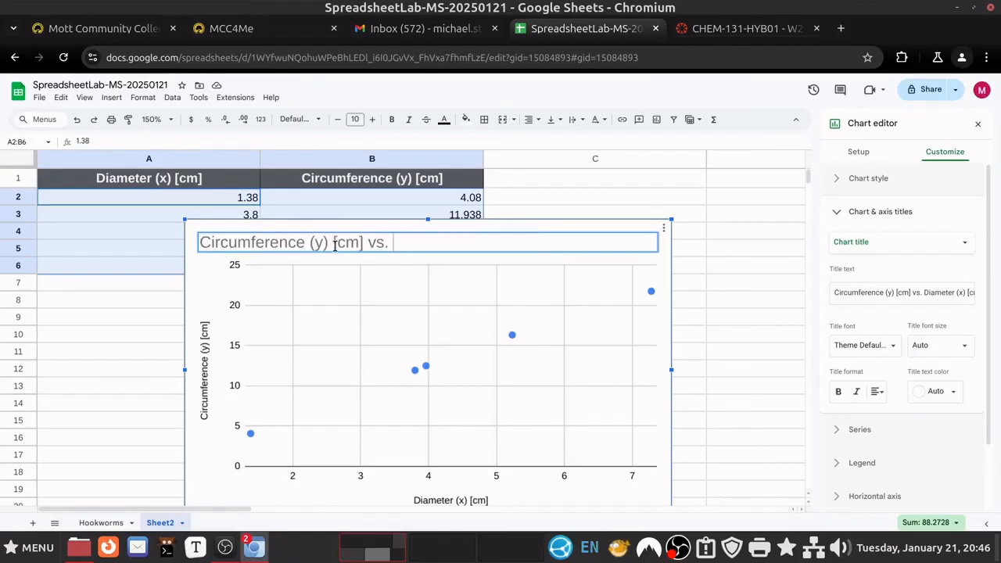
left_click(203, 244)
key("ctrl+v")
type("vs.")
key("Right")
key("Right")
key("Right")
key("Right")
key("Right")
key("Right")
key("Right")
key("Right")
key("Right")
key("Right")
key("Right")
key("Right")
key("Right")
key("Right")
key("Right")
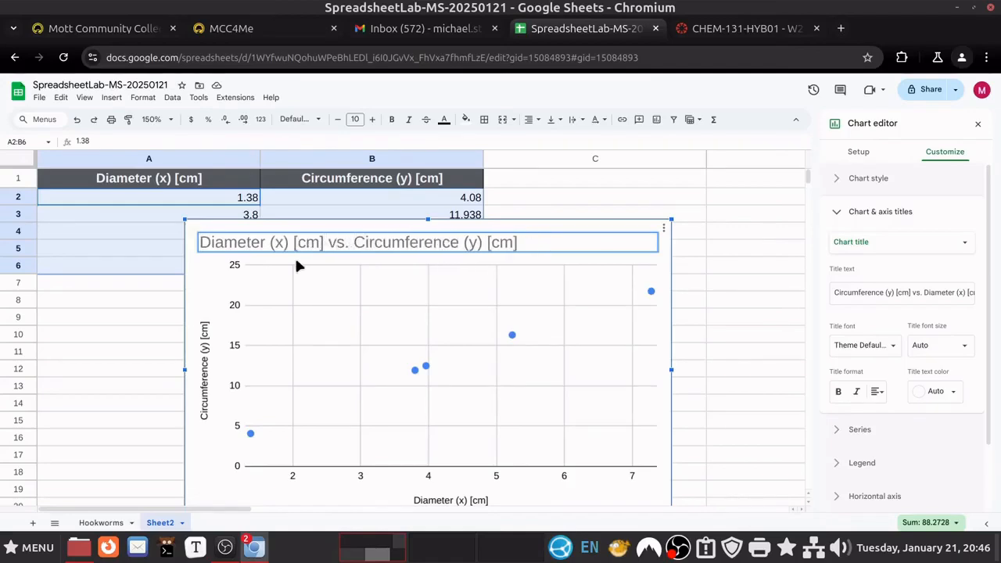
scroll(296, 266, "down", 3)
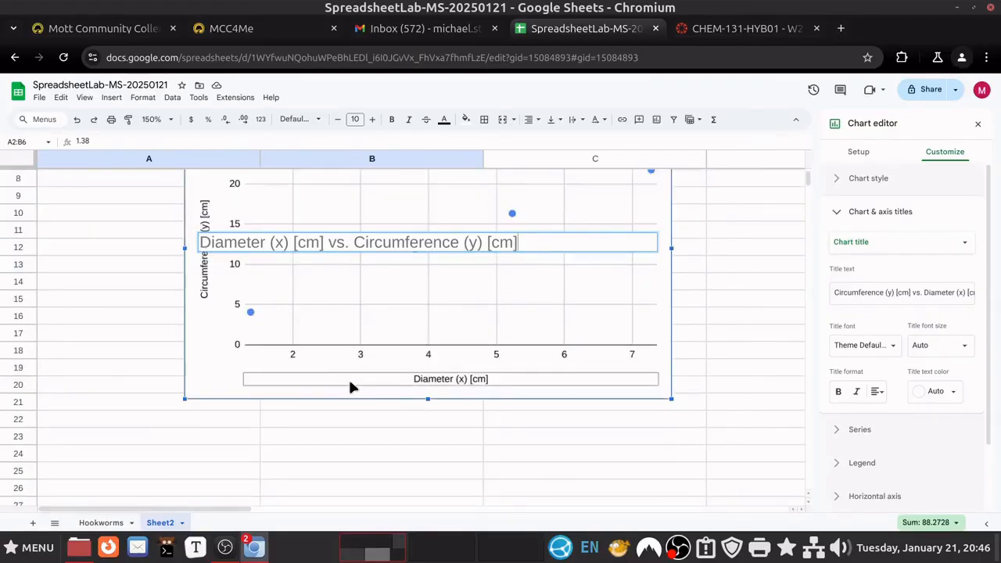
scroll(348, 377, "up", 3)
left_click(735, 377)
Move the scatter chart below the data table, starting at row 8 in column A
left_click(550, 239)
left_click_drag(550, 239, 353, 317)
scroll(262, 442, "down", 2)
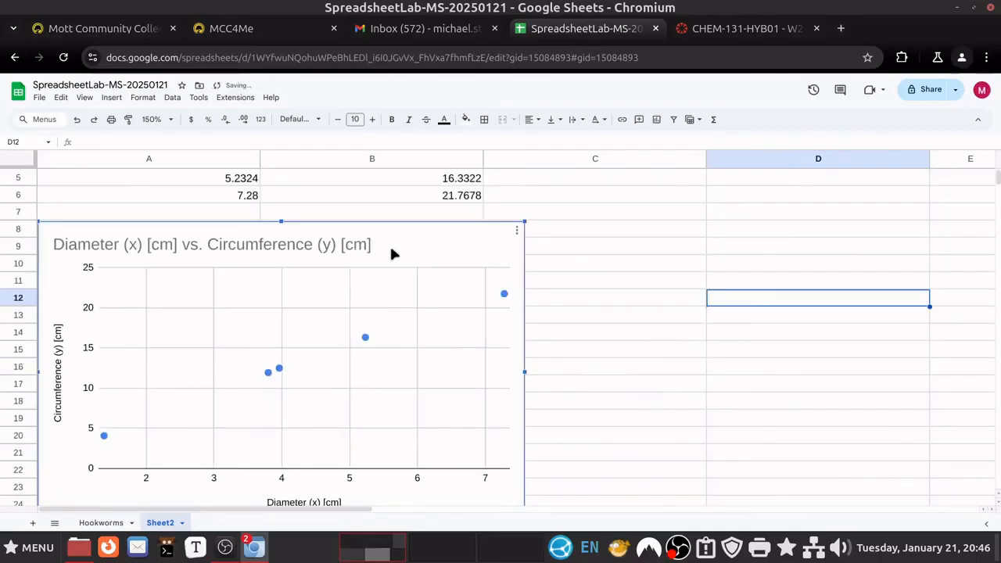
scroll(391, 258, "down", 1)
scroll(340, 183, "up", 2)
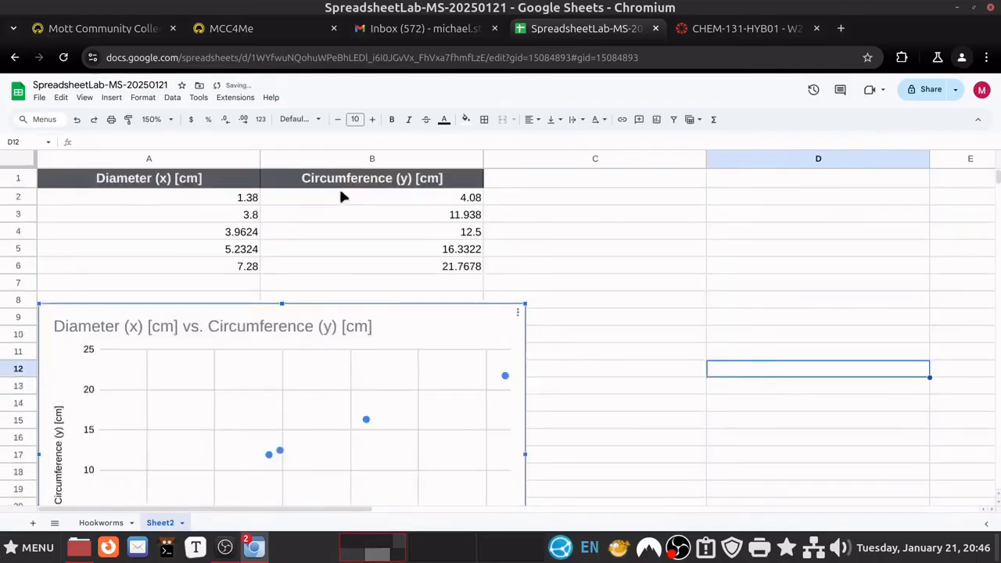
Compare the diameter and circumference values in the table with the points plotted on the scatter chart
left_click(246, 201)
left_click(381, 200)
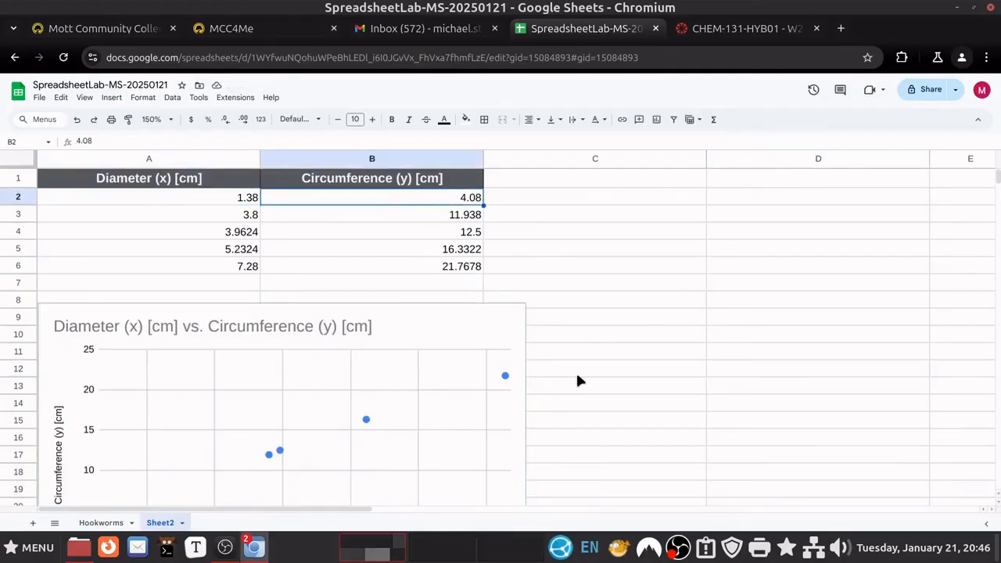
scroll(577, 381, "down", 3)
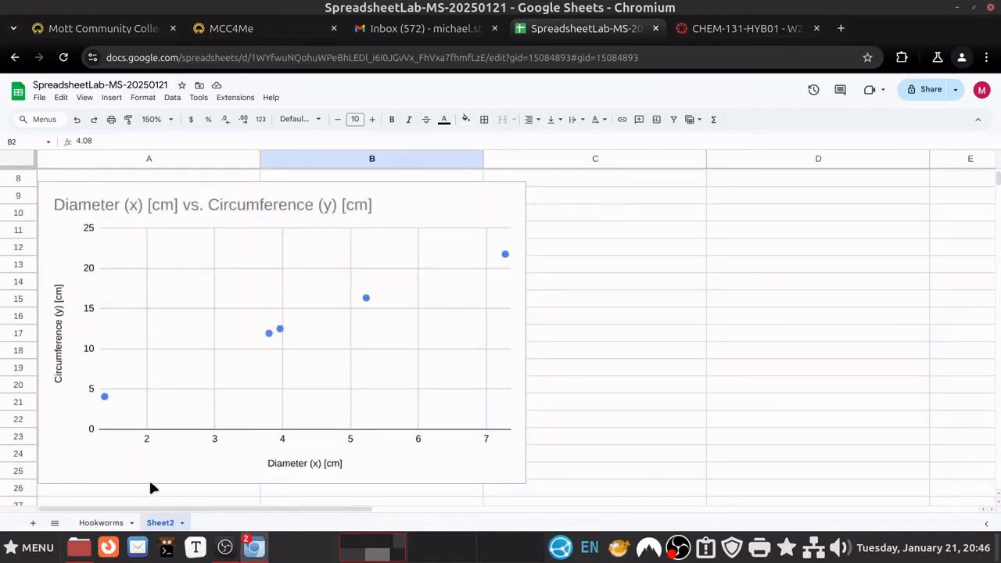
scroll(591, 352, "up", 3)
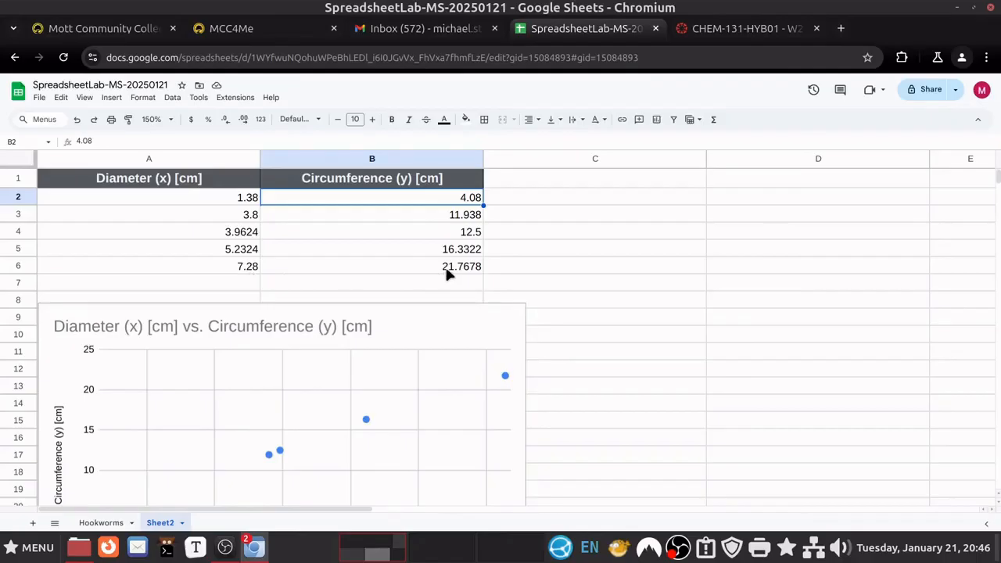
scroll(635, 388, "down", 3)
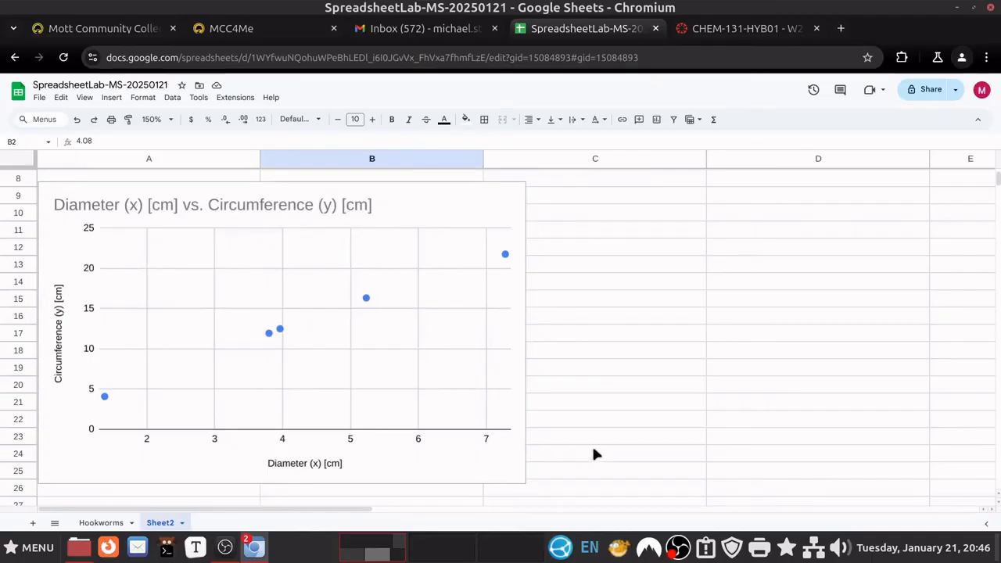
Edit the scatter chart and add a linear trendline to its data series
left_click(500, 222)
left_click(517, 192)
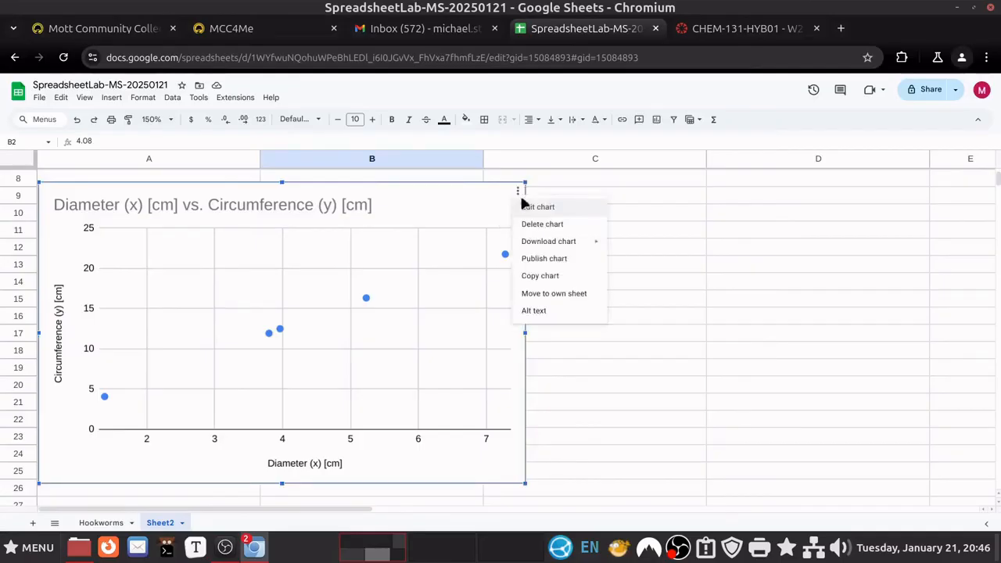
left_click(538, 208)
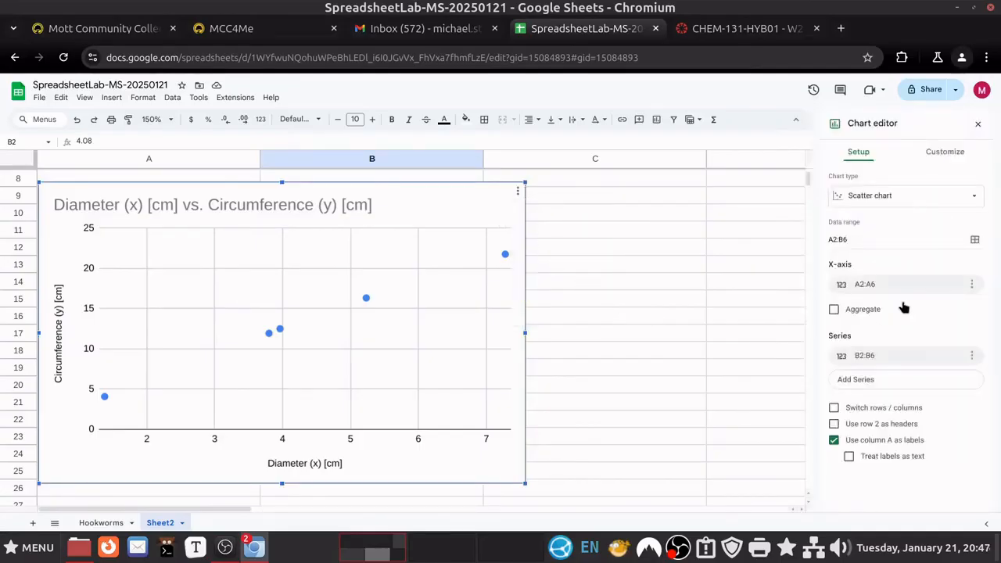
left_click(948, 154)
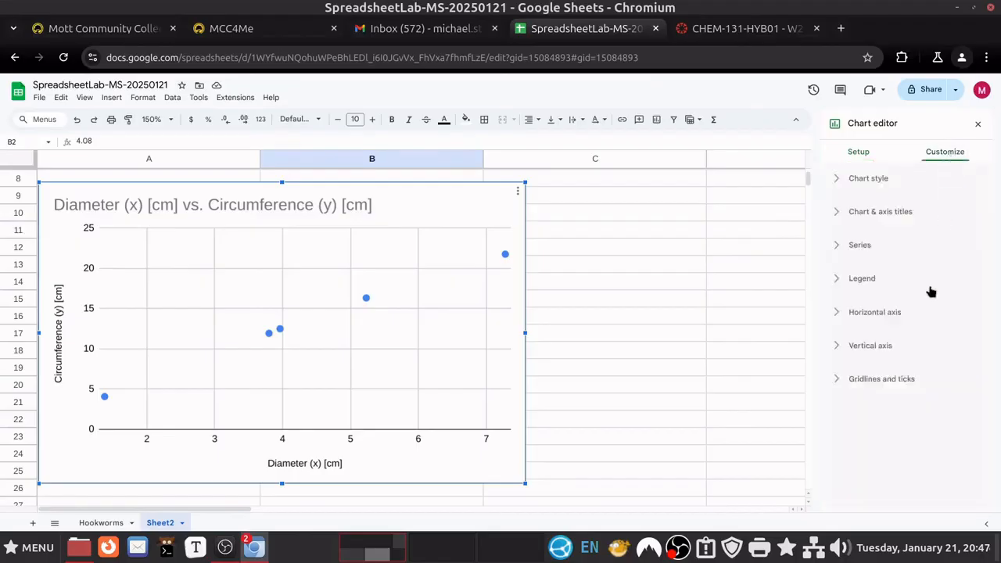
left_click(844, 246)
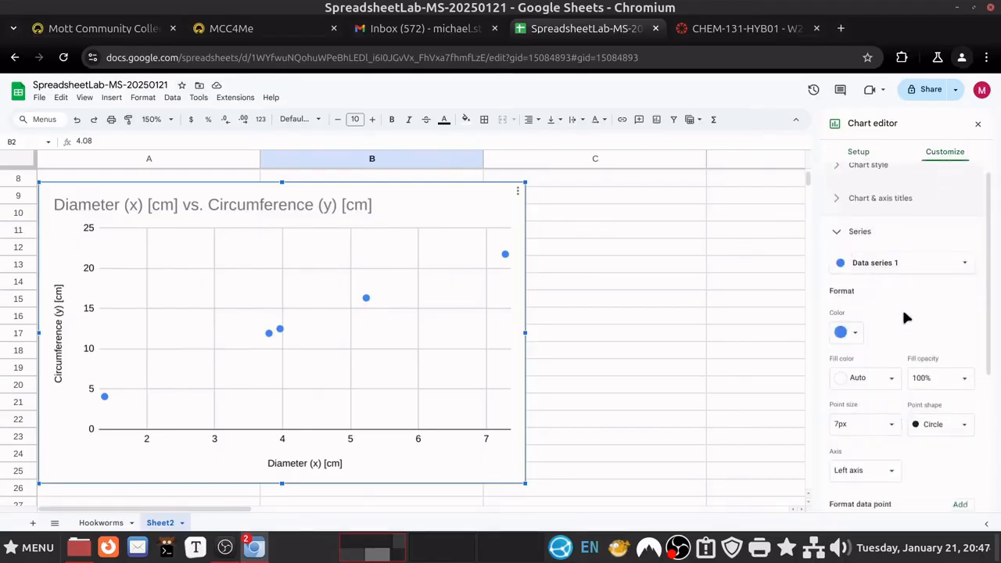
scroll(902, 313, "down", 3)
left_click(861, 352)
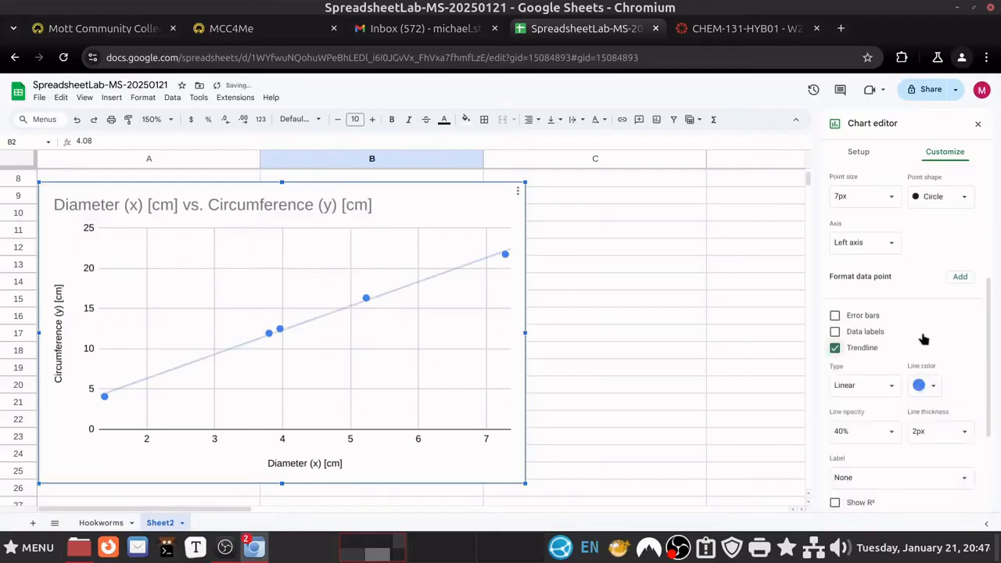
Label the trendline with its equation and show the R² value
scroll(856, 344, "down", 2)
left_click(844, 321)
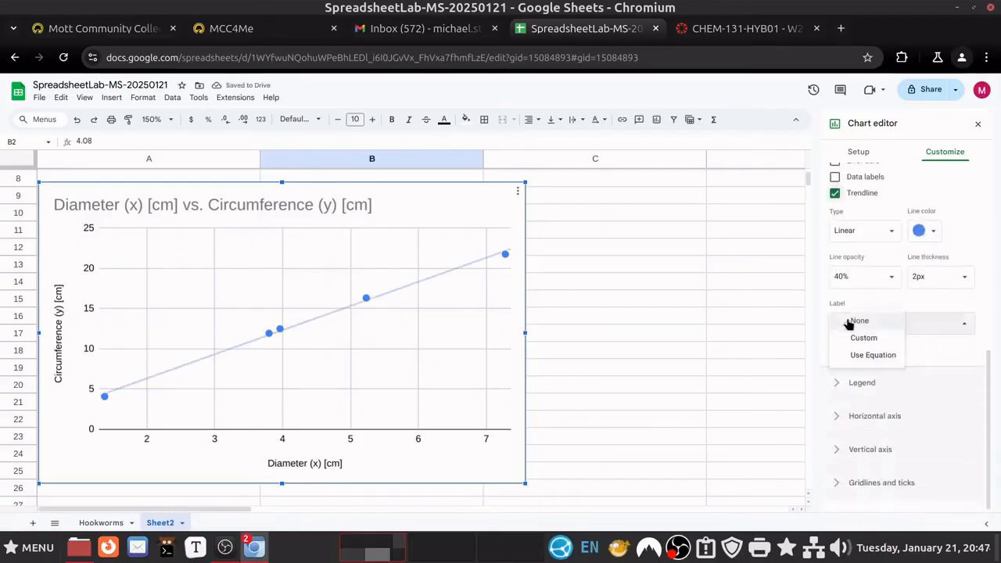
left_click(859, 353)
left_click(834, 347)
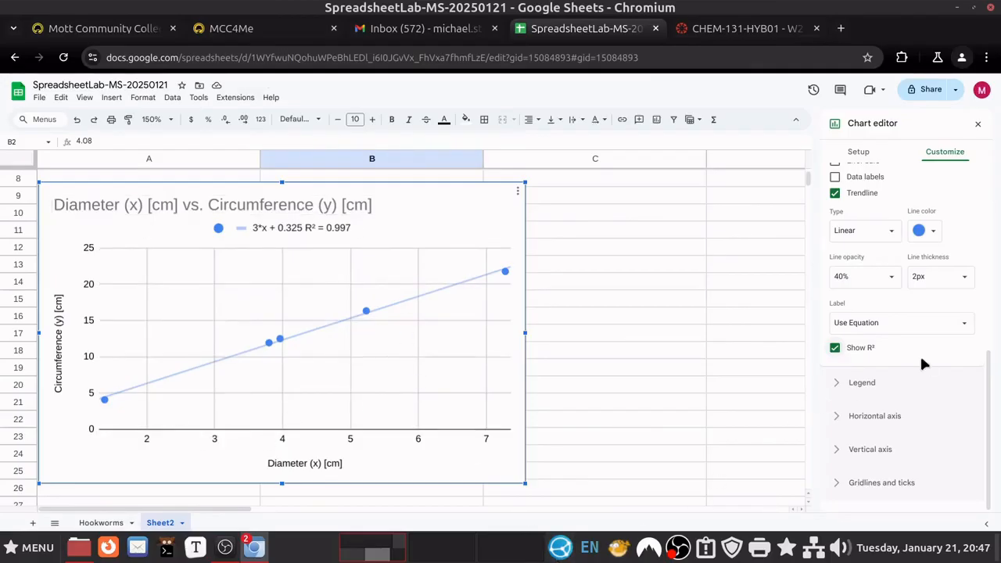
scroll(921, 352, "up", 2)
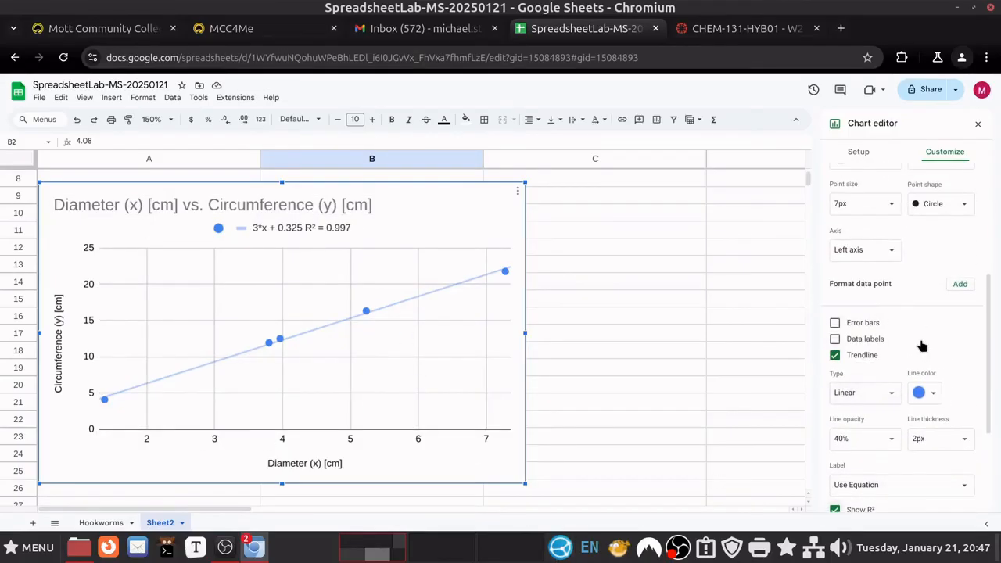
scroll(921, 346, "down", 2)
scroll(924, 346, "up", 3)
scroll(922, 346, "down", 3)
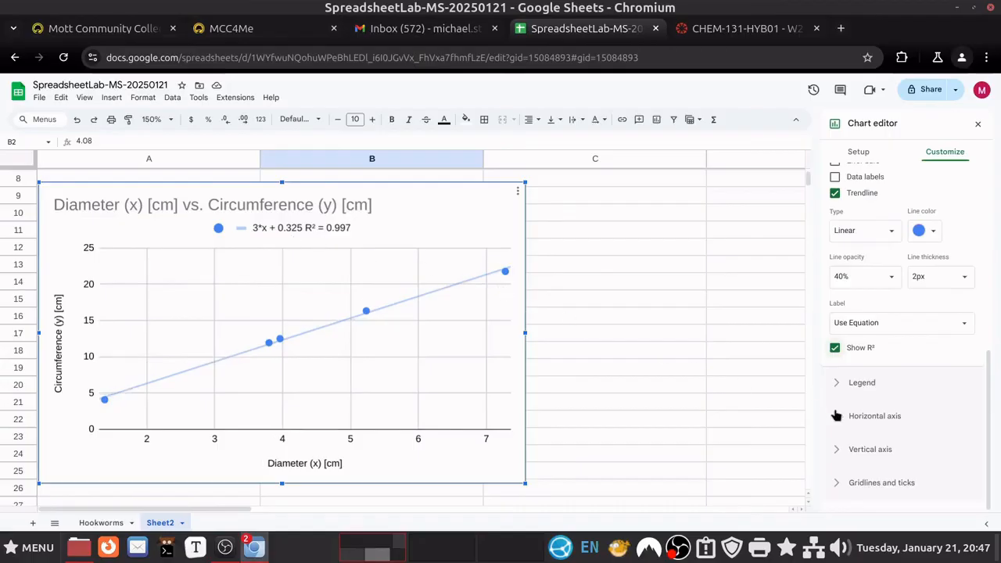
Try the Right position for the chart's legend, and settle on Top
left_click(836, 382)
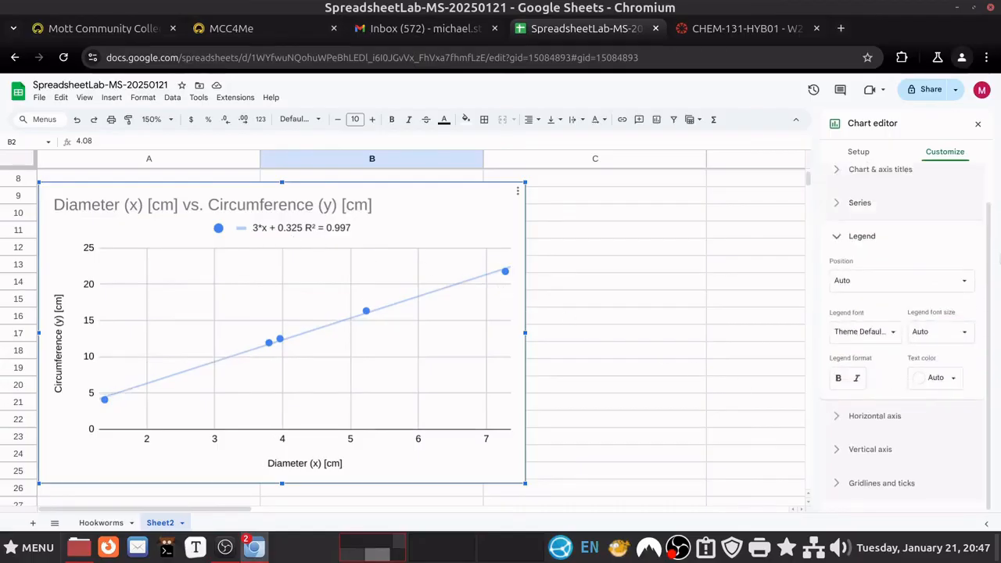
left_click(963, 280)
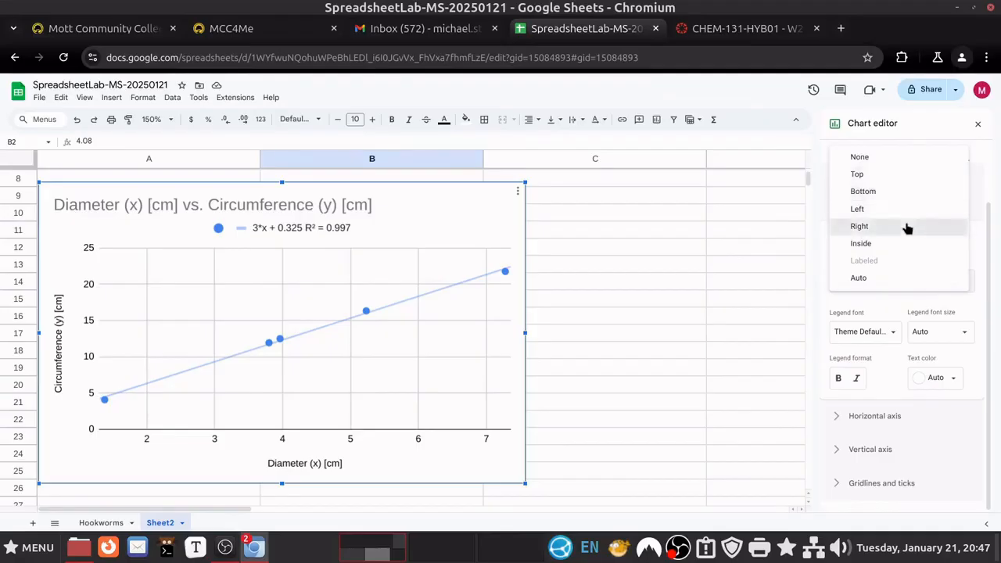
left_click(860, 226)
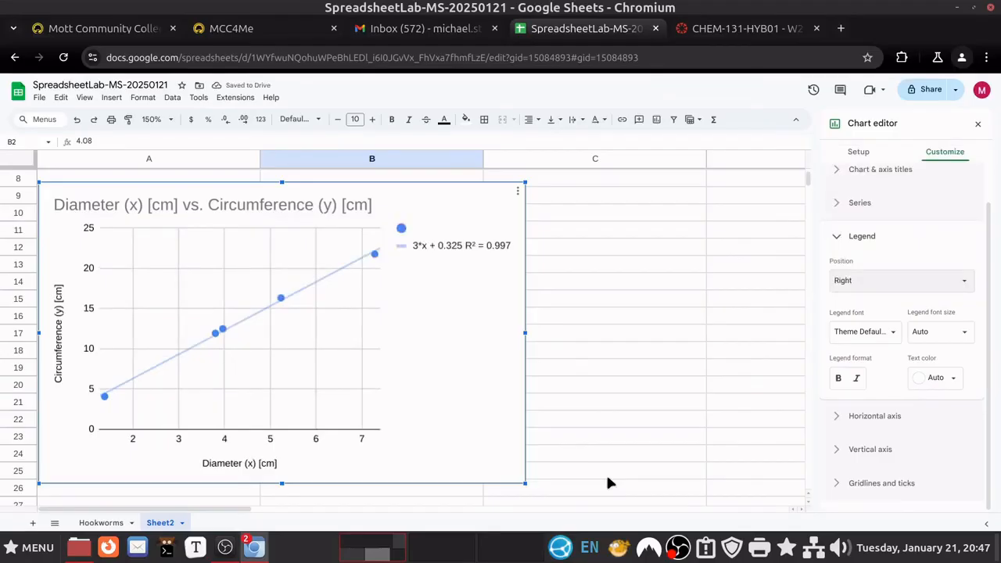
left_click(879, 280)
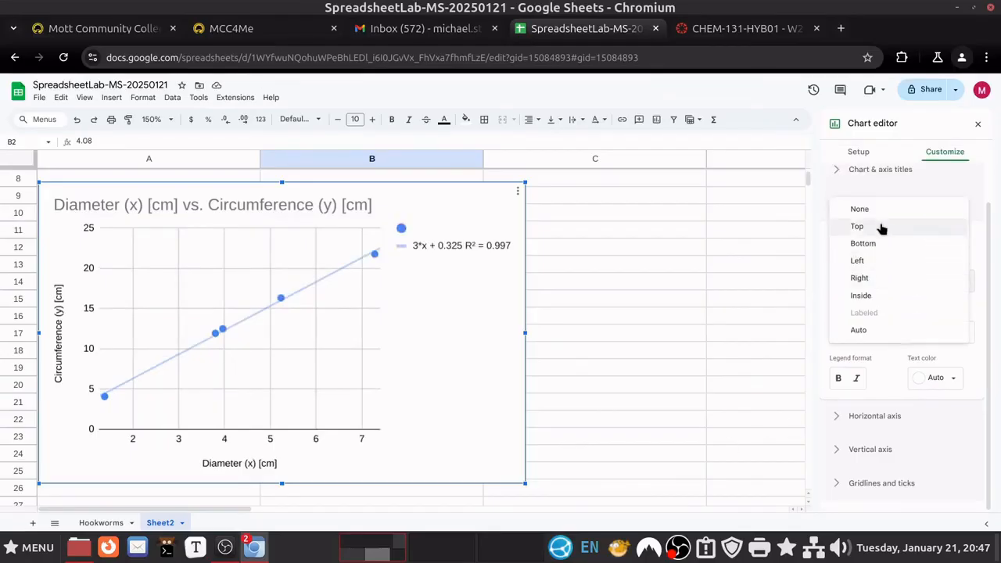
left_click(858, 226)
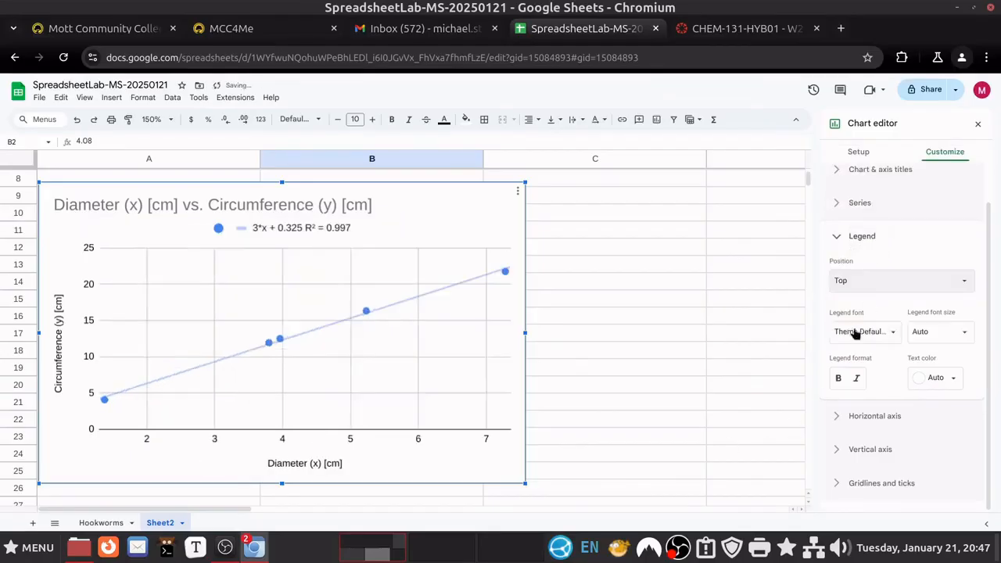
left_click(705, 395)
scroll(673, 504, "up", 3)
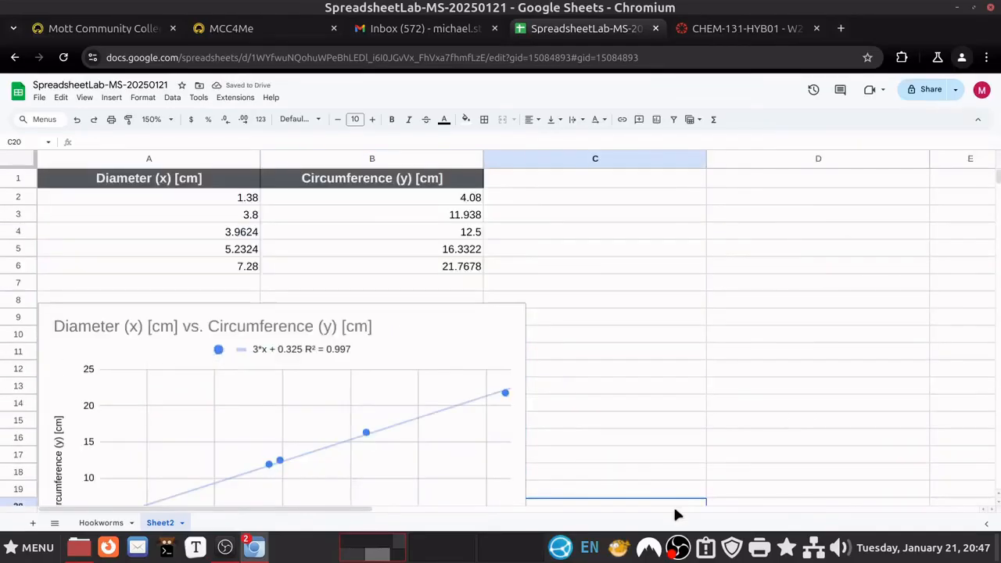
Move the scatter chart beside the data table, aligned with its upper rows and starting at column C
scroll(541, 346, "down", 2)
left_click(518, 330)
left_click_drag(464, 257, 929, 214)
scroll(653, 423, "up", 2)
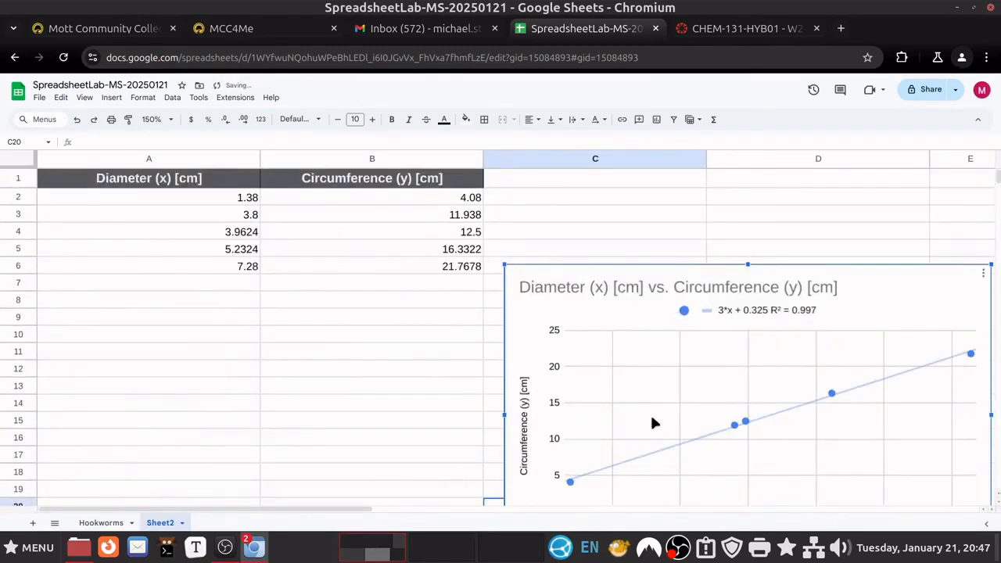
left_click_drag(877, 320, 858, 221)
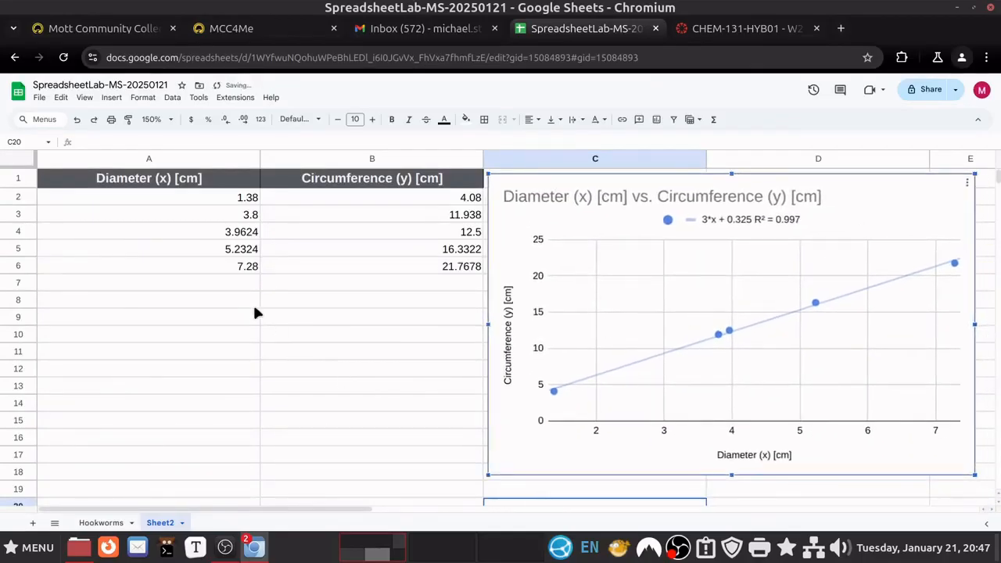
Enter the labels "Slope =", "Intercept =" and "RSQ =" in cells A7 to A9
left_click(245, 285)
type("Slope =")
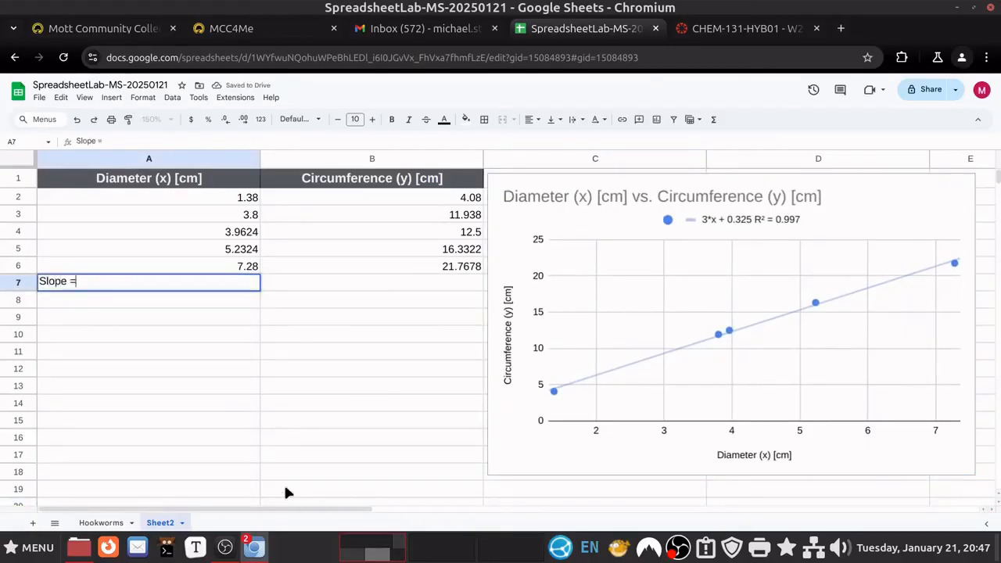
key("Return")
type("Inter")
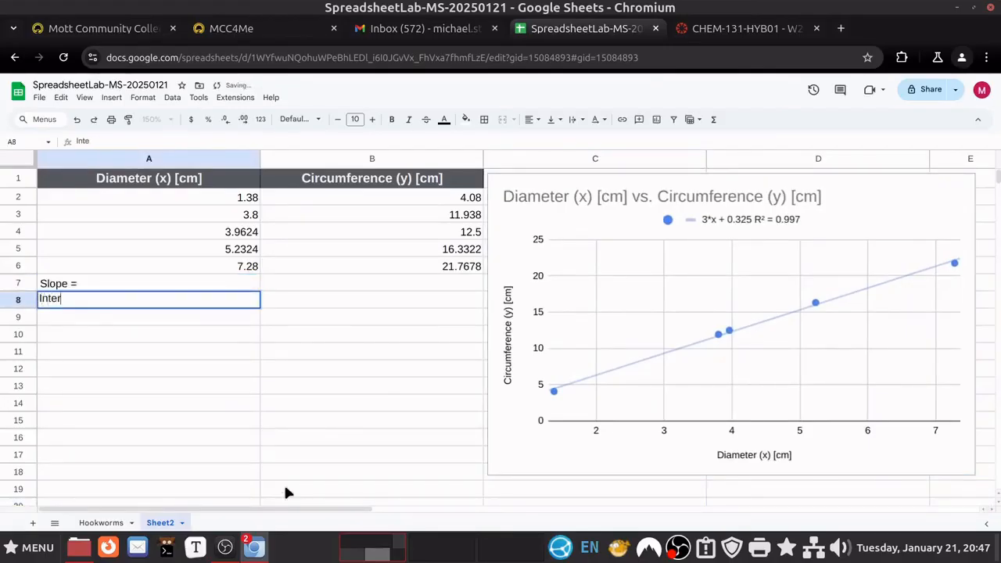
type("cept =")
key("Return")
type("RSQ =")
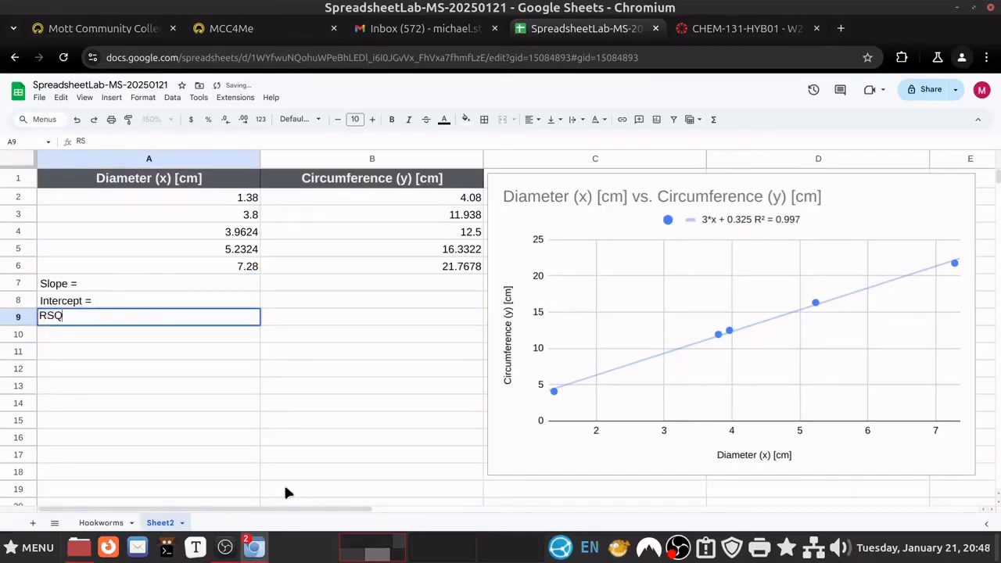
key("Return")
Calculate the slope in B7 with =slope(B2:B6,A2:A6) and dismiss the autofill suggestion
key("Right")
key("Up")
key("Up")
key("Up")
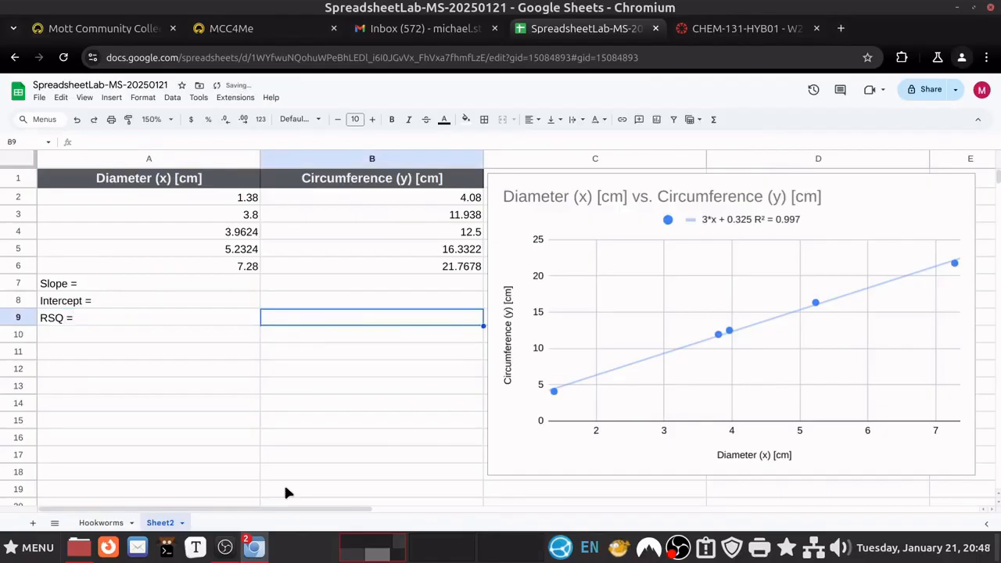
type("=slope(")
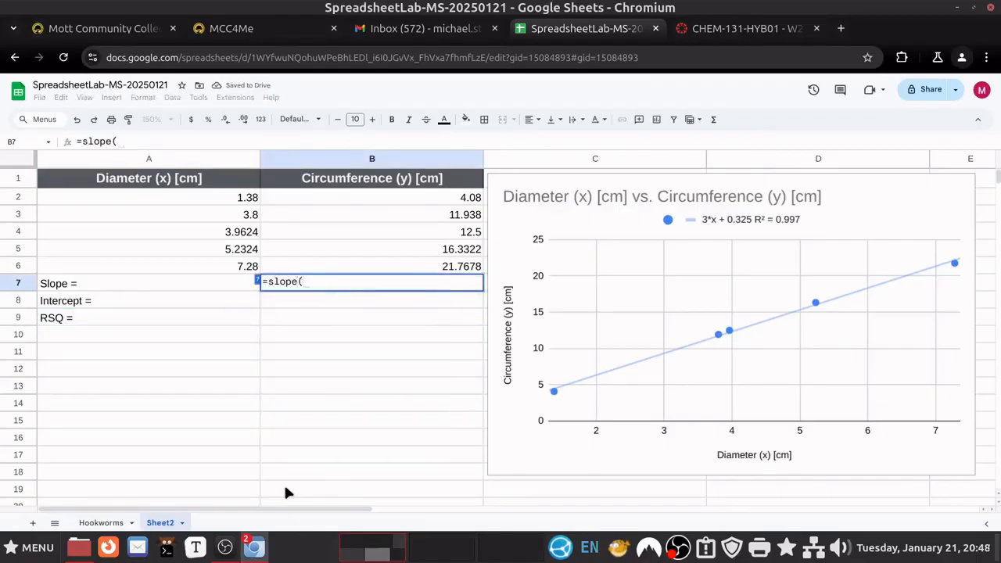
left_click_drag(382, 197, 383, 267)
type(",")
left_click_drag(202, 196, 201, 270)
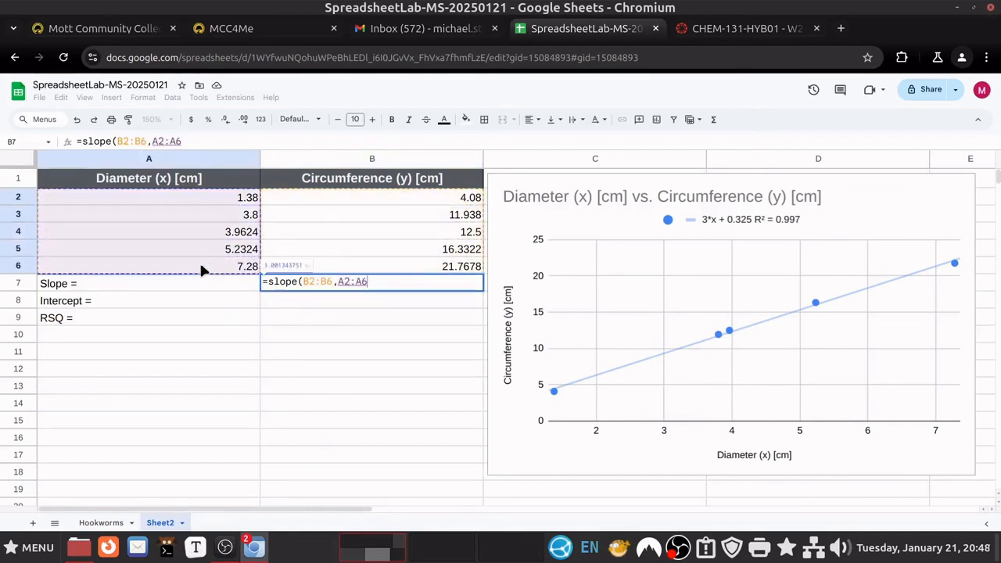
key("Return")
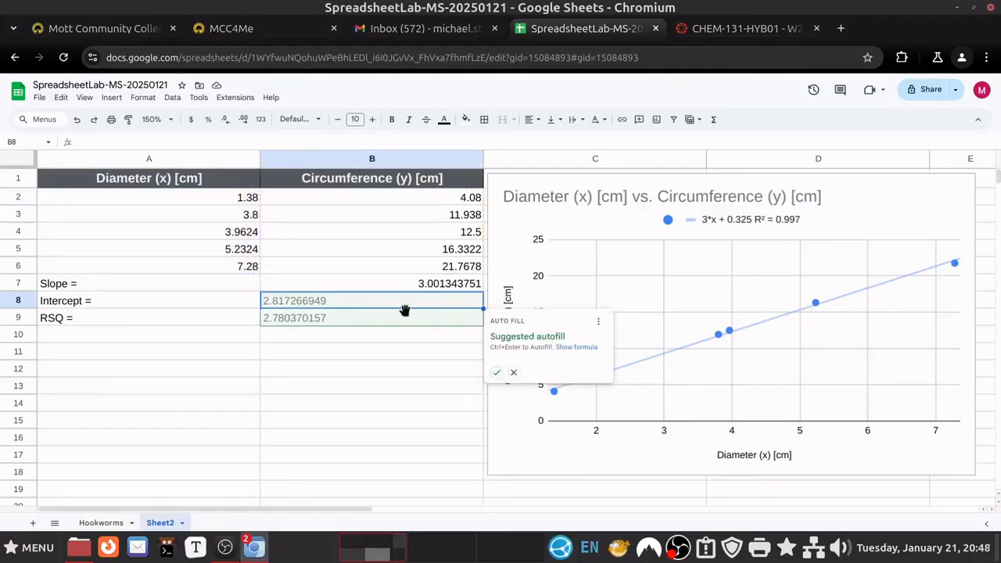
left_click(515, 371)
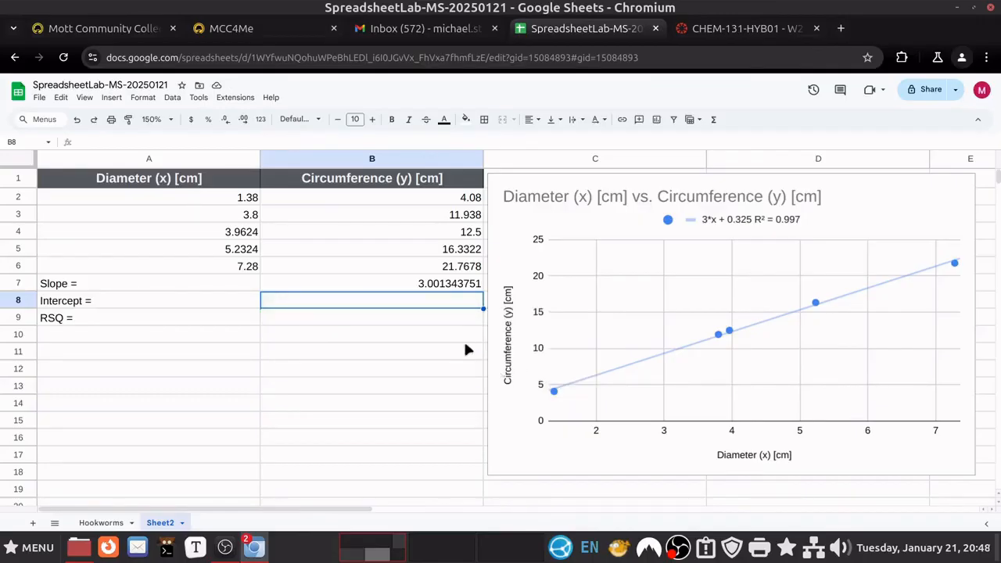
Calculate the intercept in B8 with =intercept(B2:B6,A2:A6)
double_click(421, 296)
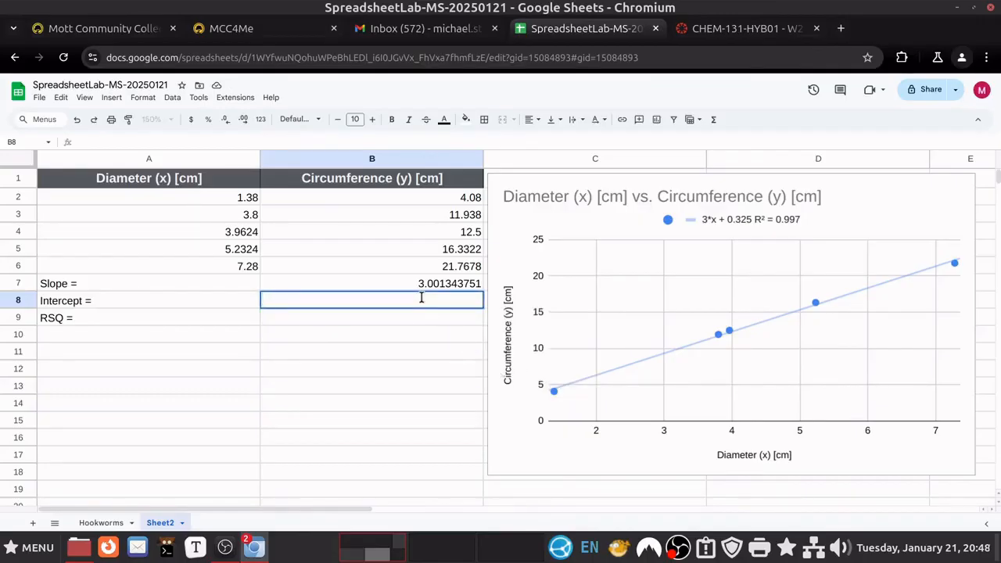
type("=int")
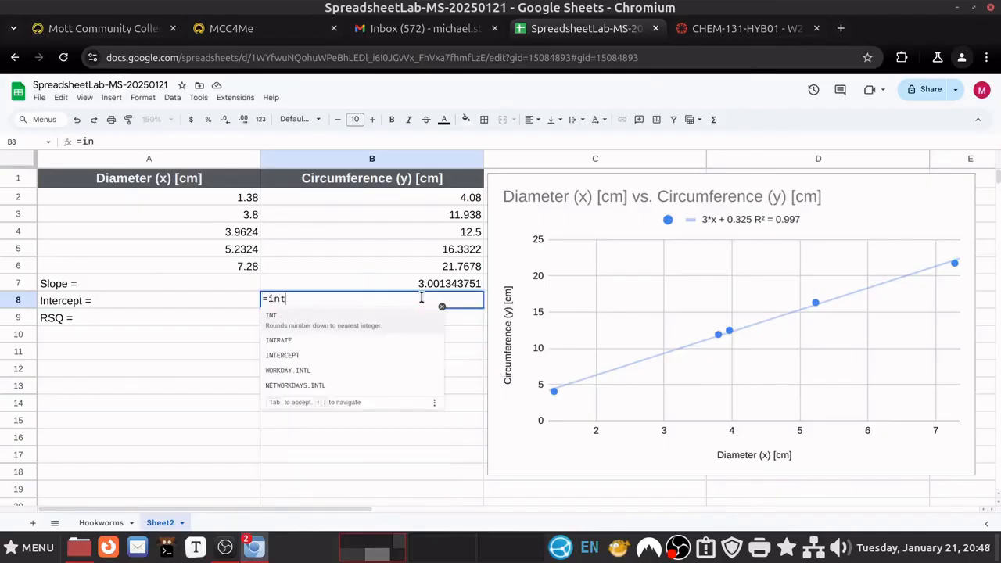
type("ercept(")
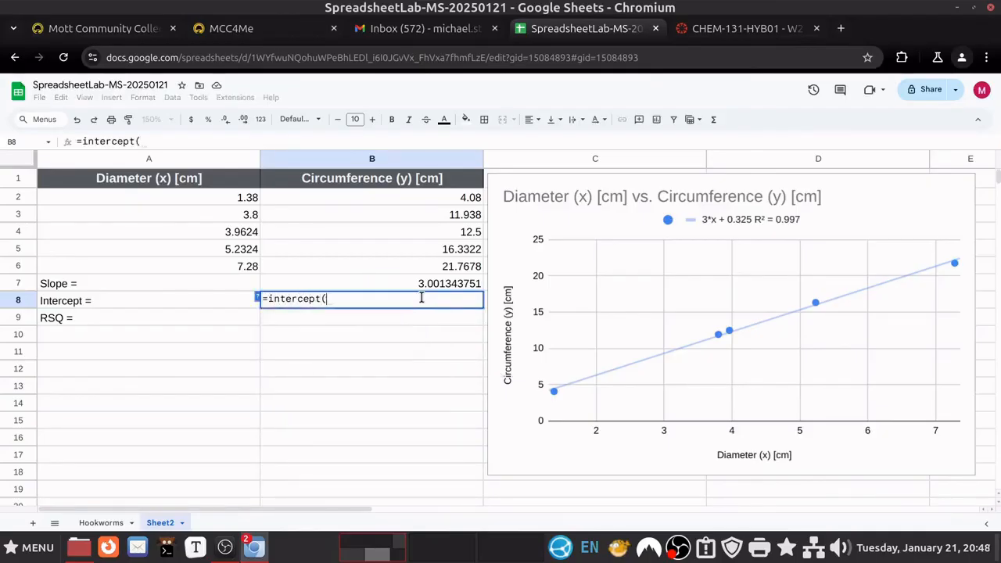
left_click_drag(446, 203, 447, 266)
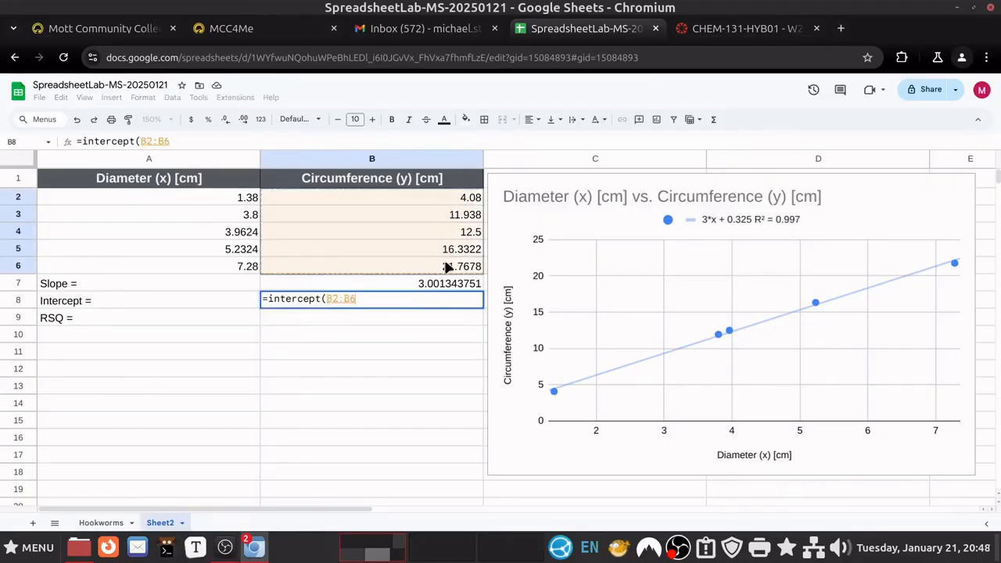
type(",")
left_click_drag(208, 198, 209, 262)
type(")")
key("Return")
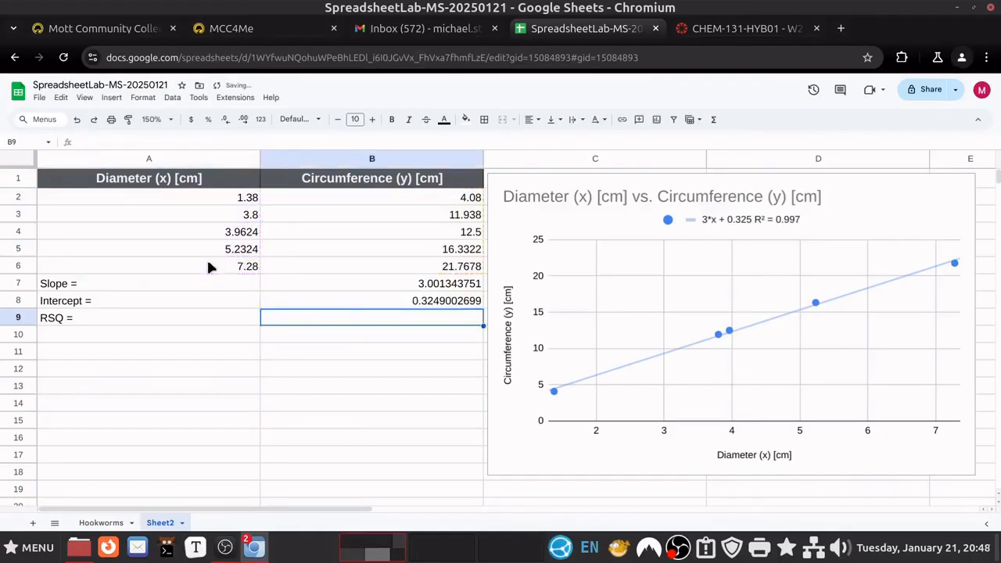
Calculate the R² value in B9 with =rsq(B2:B6,A2:A6)
double_click(382, 314)
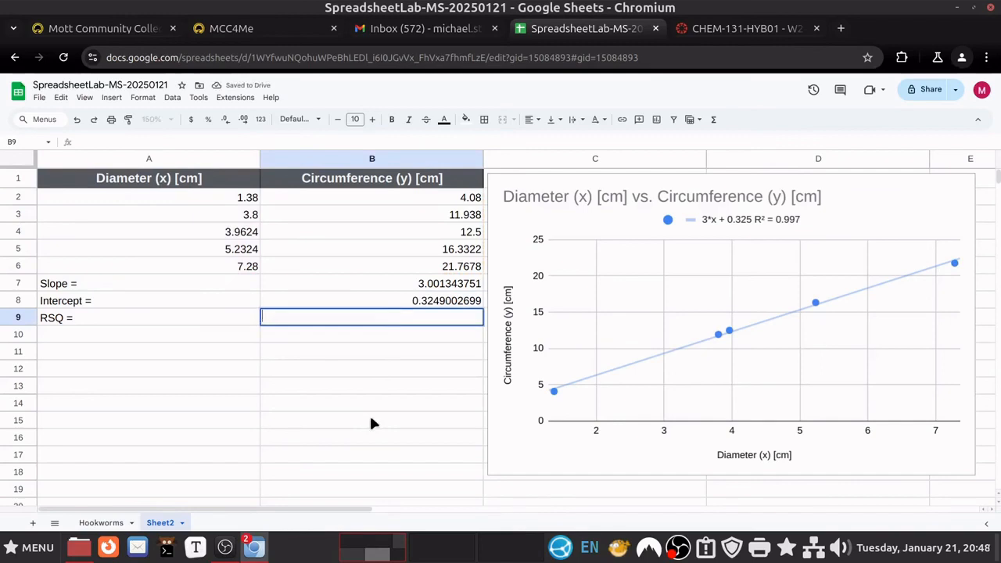
type("=rsq")
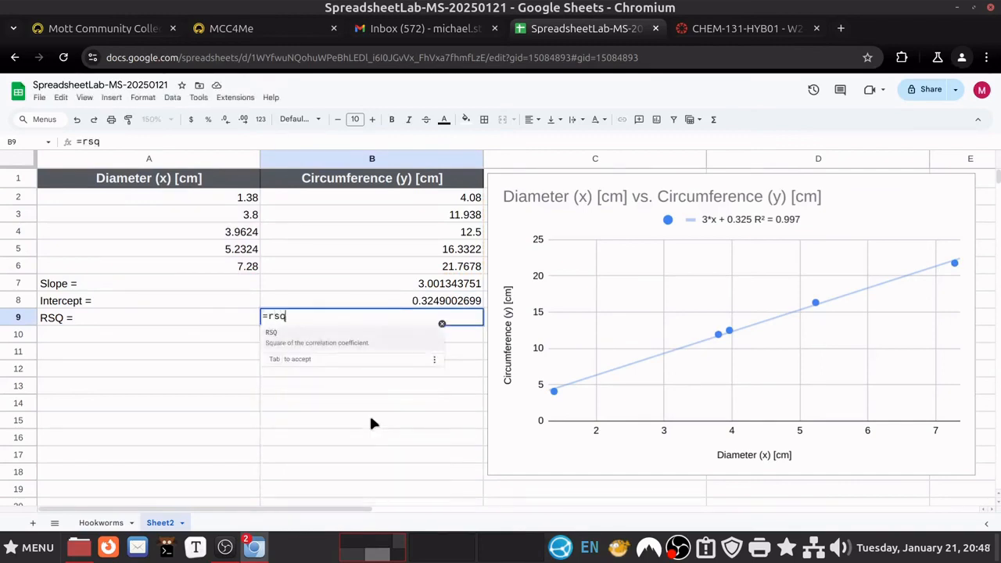
type("(")
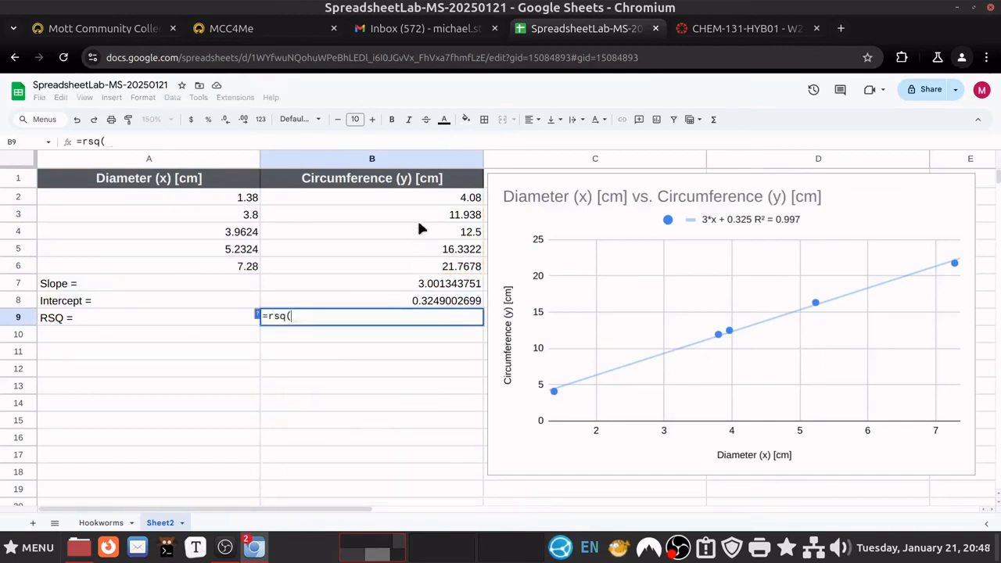
left_click_drag(418, 203, 420, 275)
type(",")
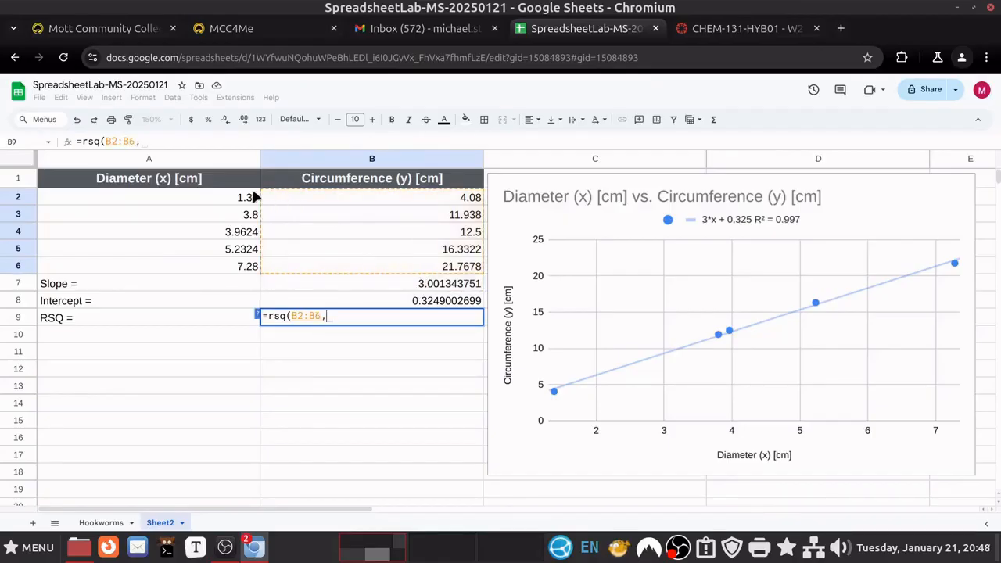
left_click_drag(203, 197, 202, 261)
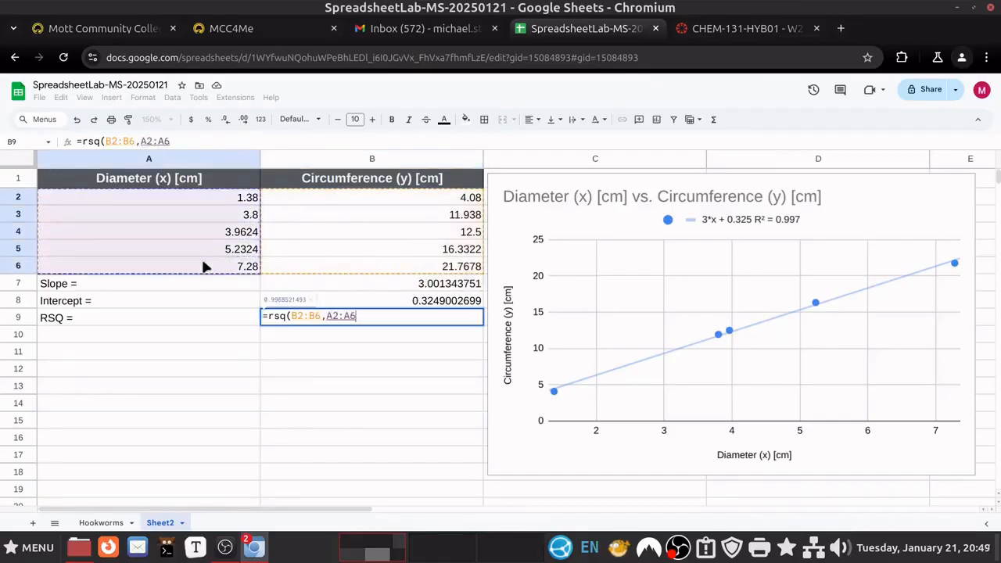
type(")")
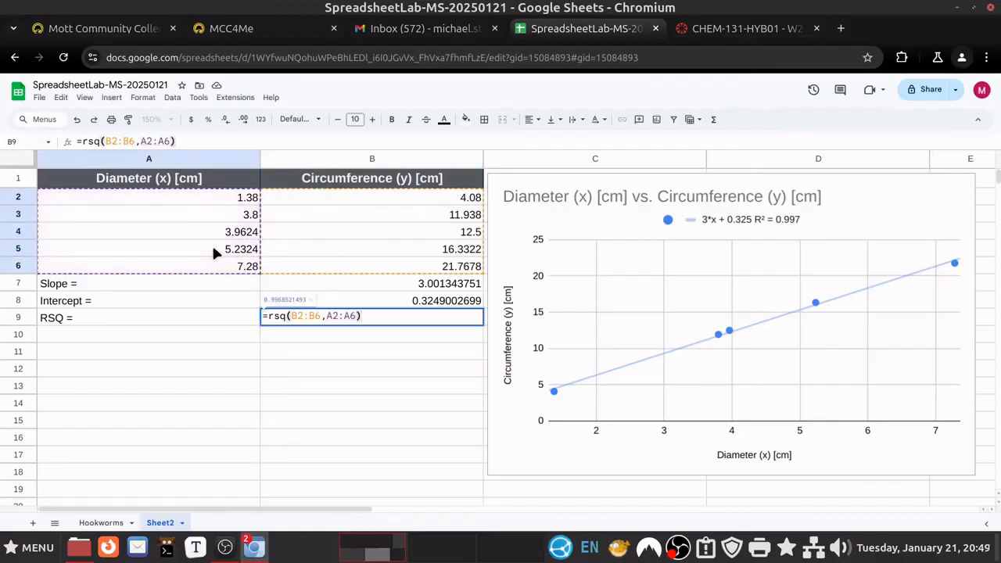
key("Return")
Show the sheet's formulas to check them, and return to displaying the values
key("ctrl+grave")
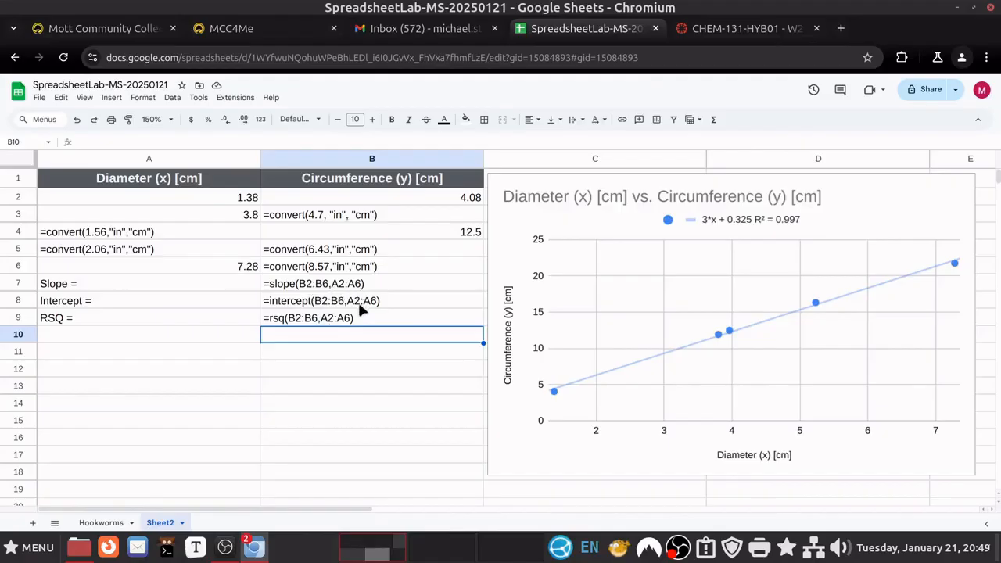
left_click(354, 372)
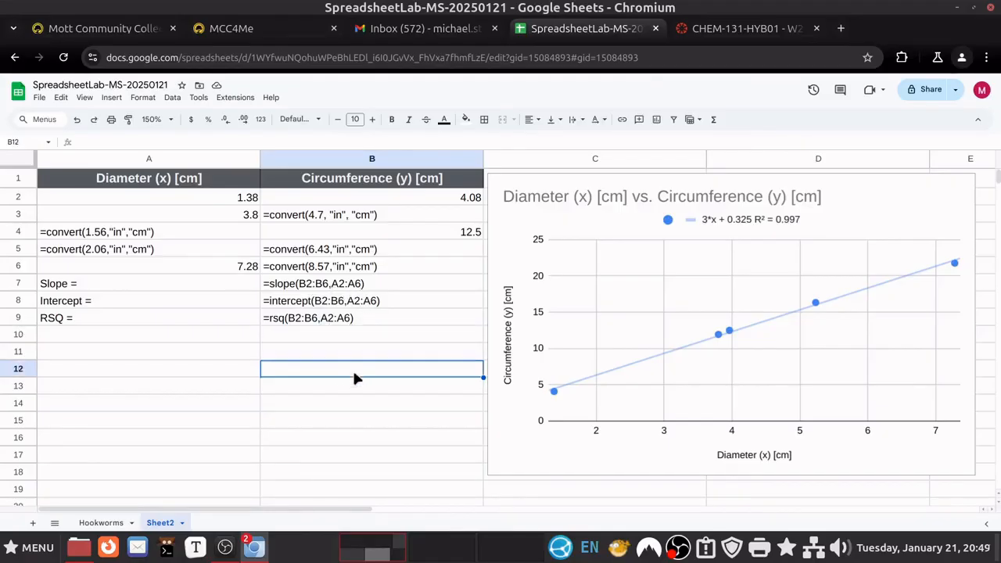
key("ctrl+grave")
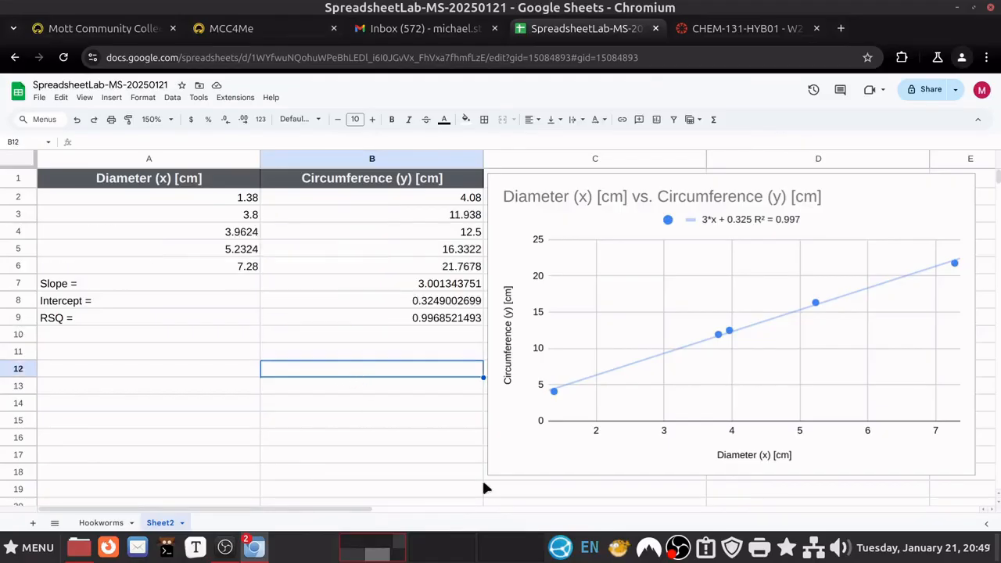
Format the slope, intercept and RSQ results in B7:B9 with the 0.000 number format
left_click_drag(436, 288, 436, 320)
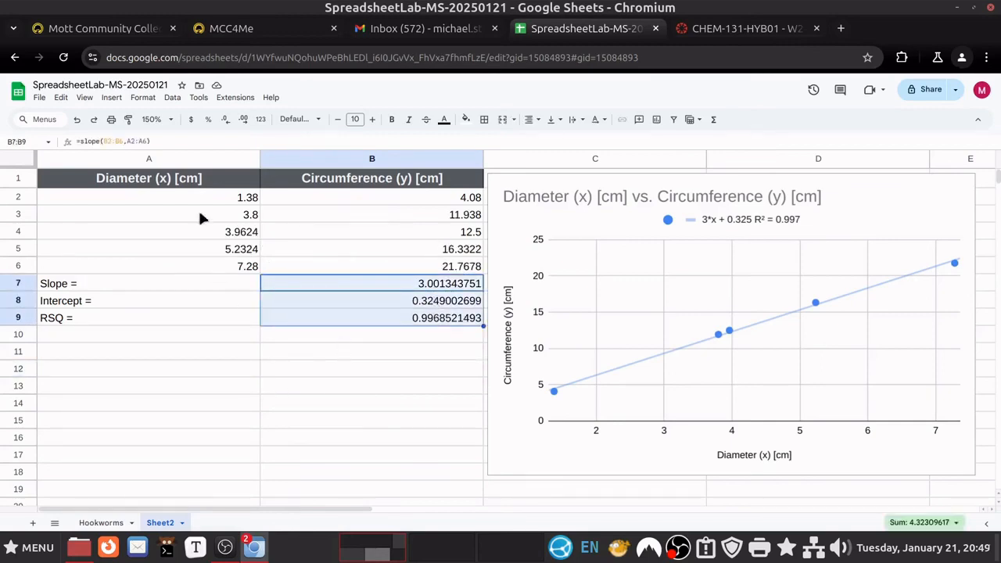
left_click(143, 97)
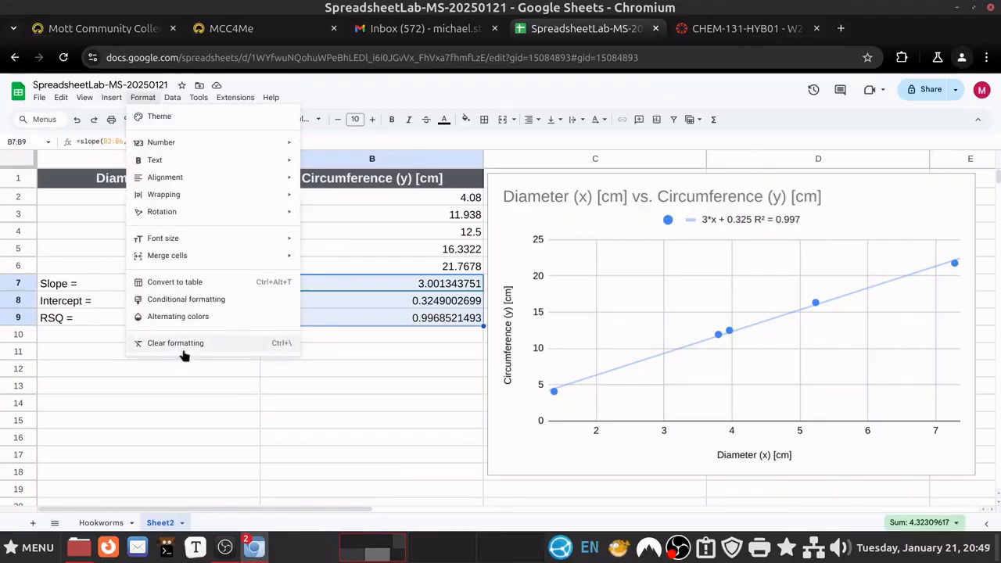
mouse_move(208, 142)
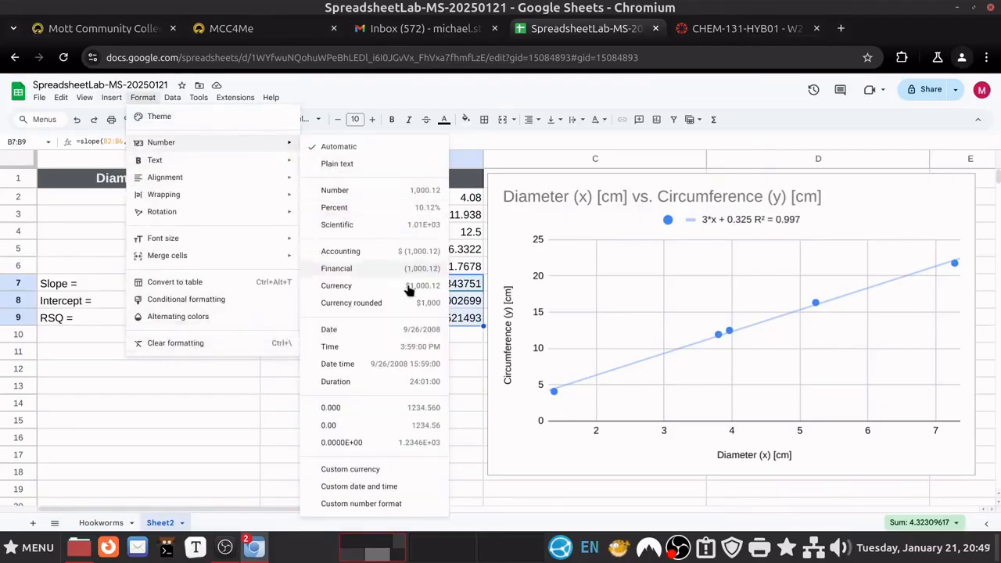
left_click(372, 407)
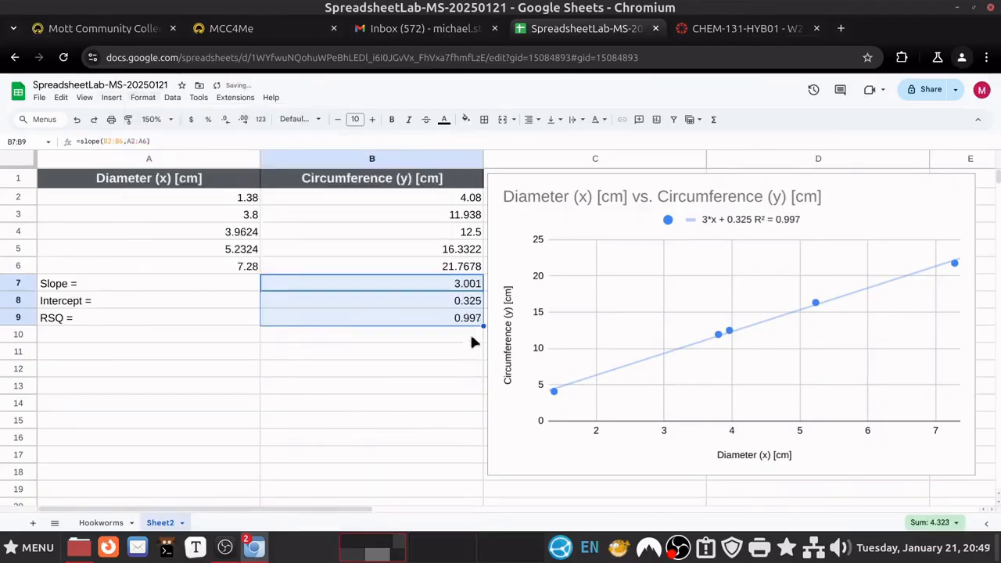
left_click(423, 404)
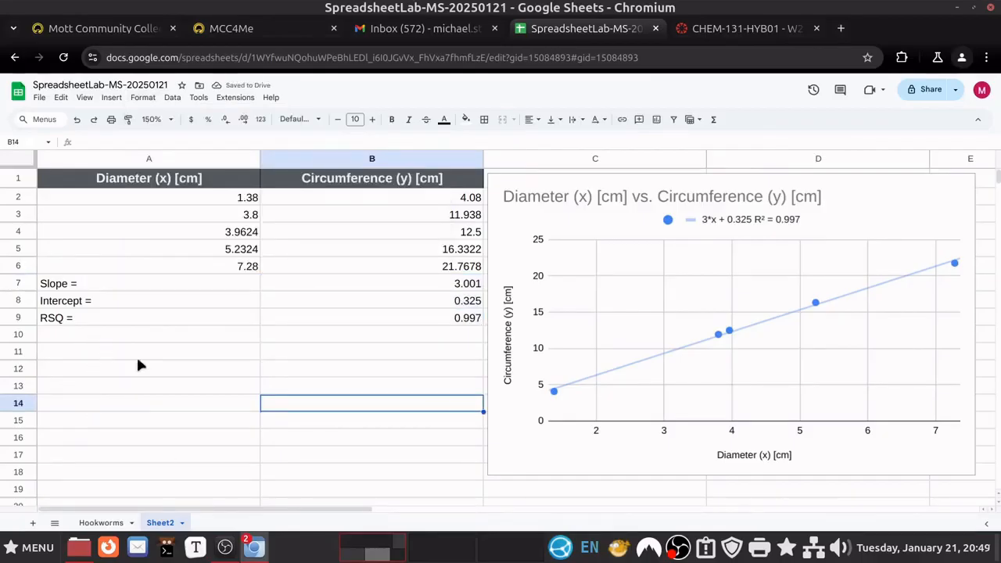
Switch to the lab handout and review the Part Two instructions on comparing the slope to π, including the circumference equation and Table 2
mouse_move(253, 543)
left_click(378, 504)
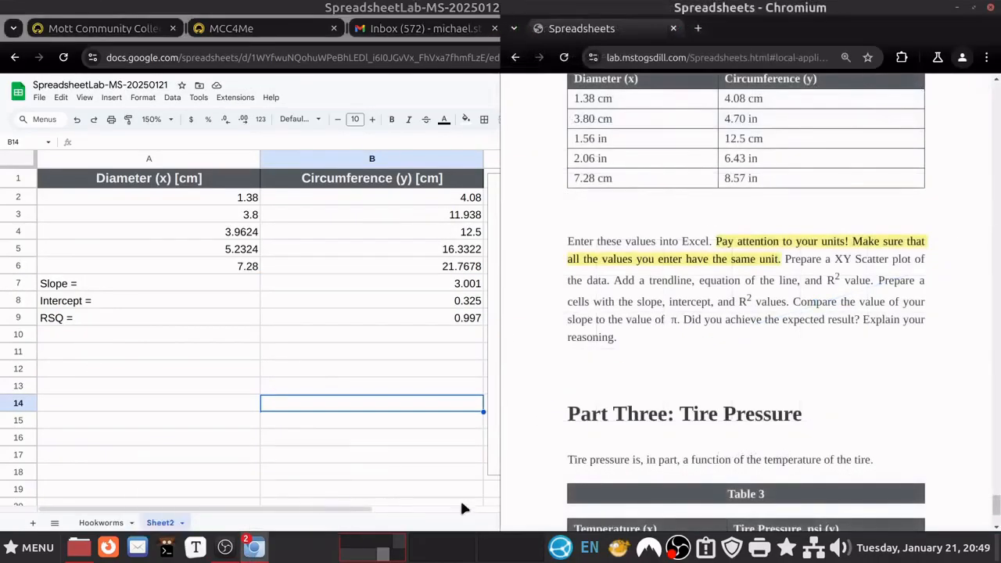
left_click_drag(800, 261, 923, 330)
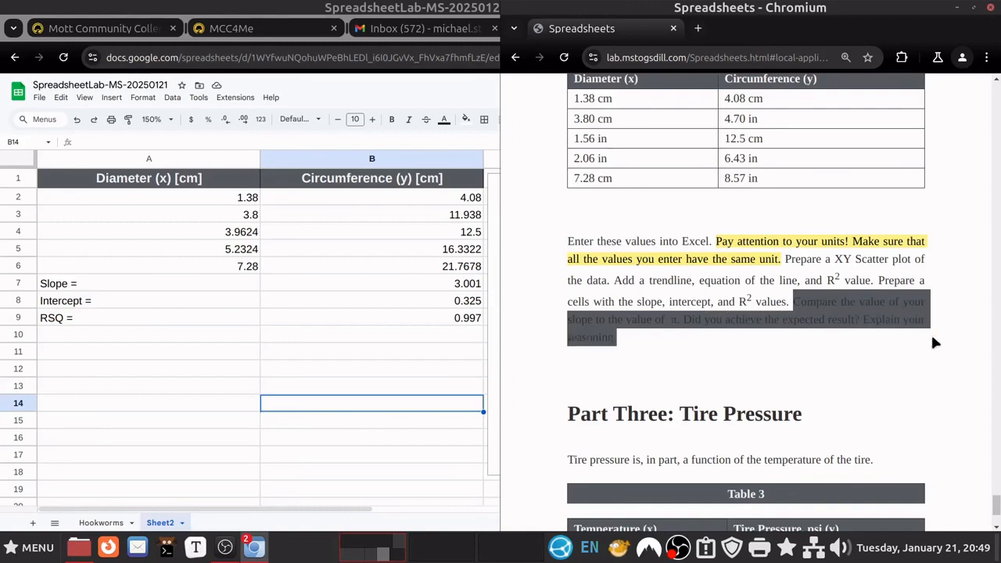
left_click(933, 338)
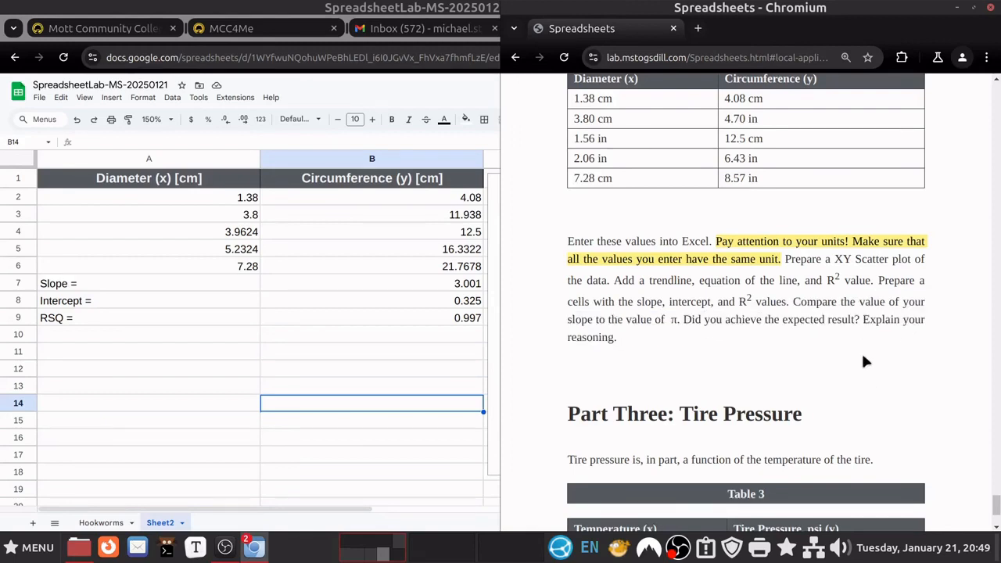
scroll(845, 360, "up", 10)
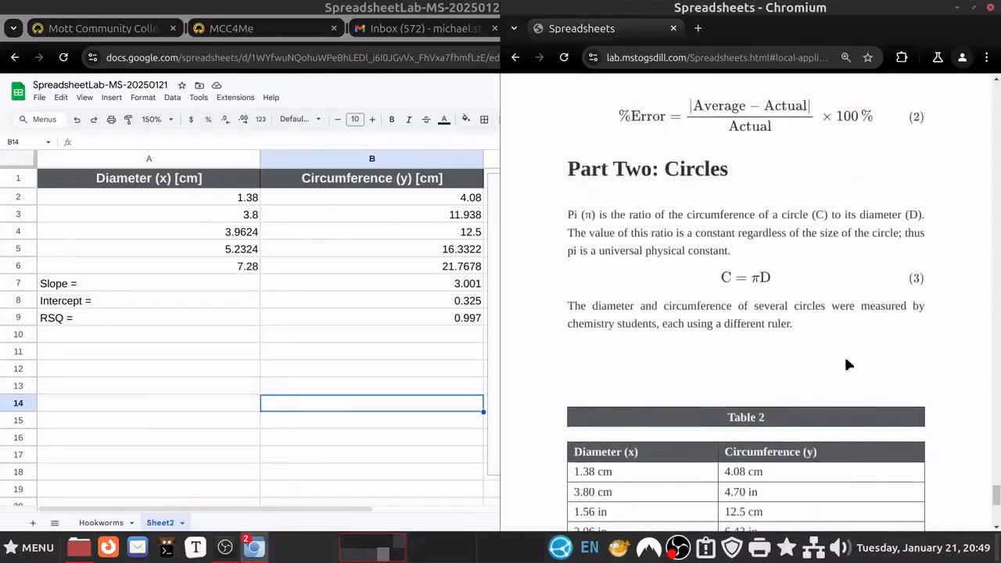
scroll(843, 359, "up", 2)
scroll(843, 360, "down", 3)
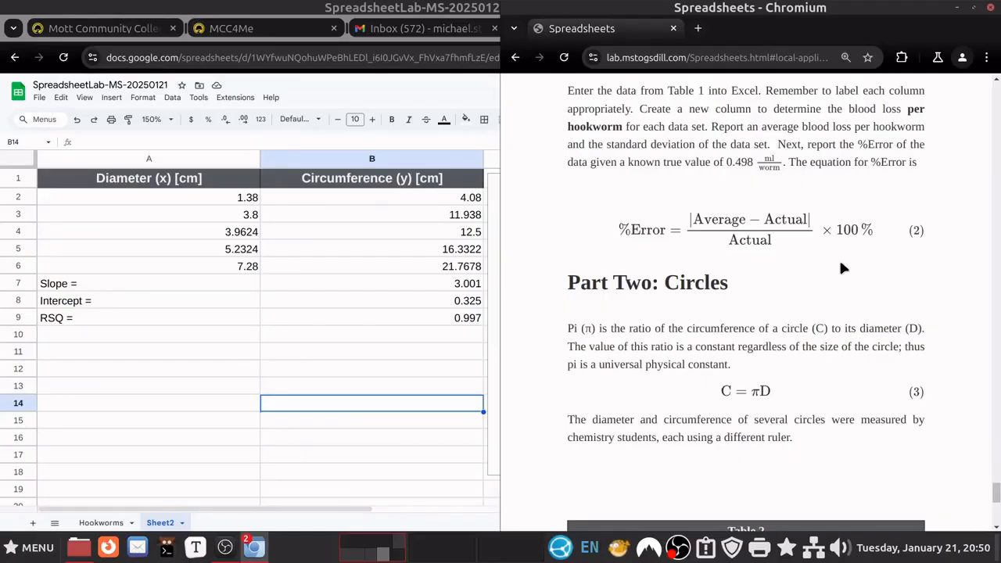
scroll(841, 268, "down", 5)
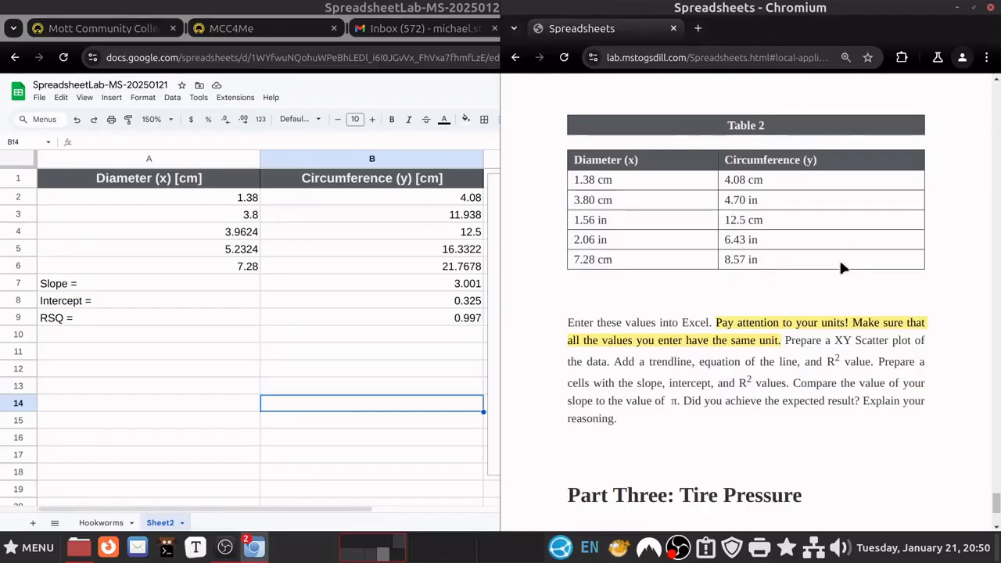
Add the label "True Value =" in cell A10 beneath the RSQ label
left_click(164, 342)
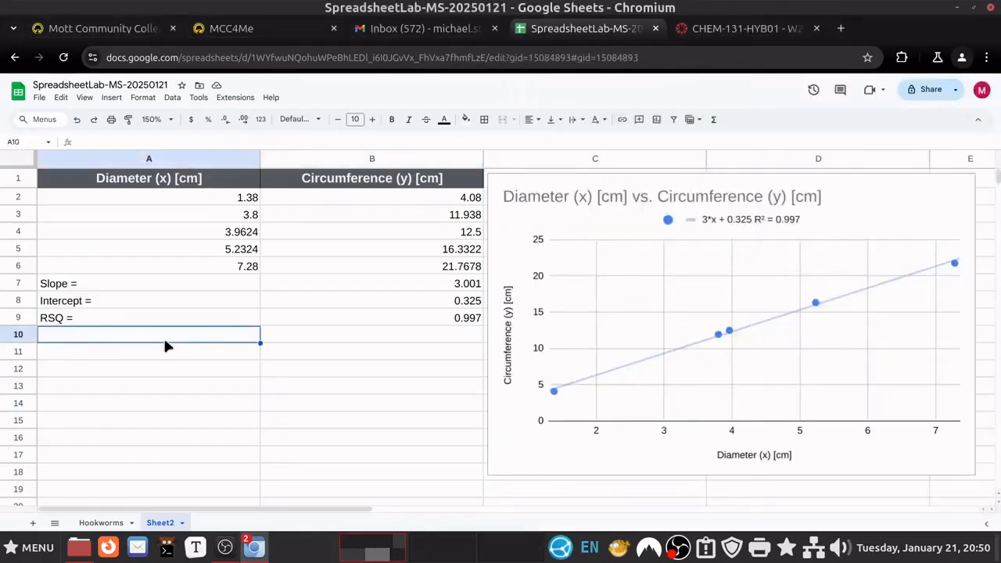
type("Tru")
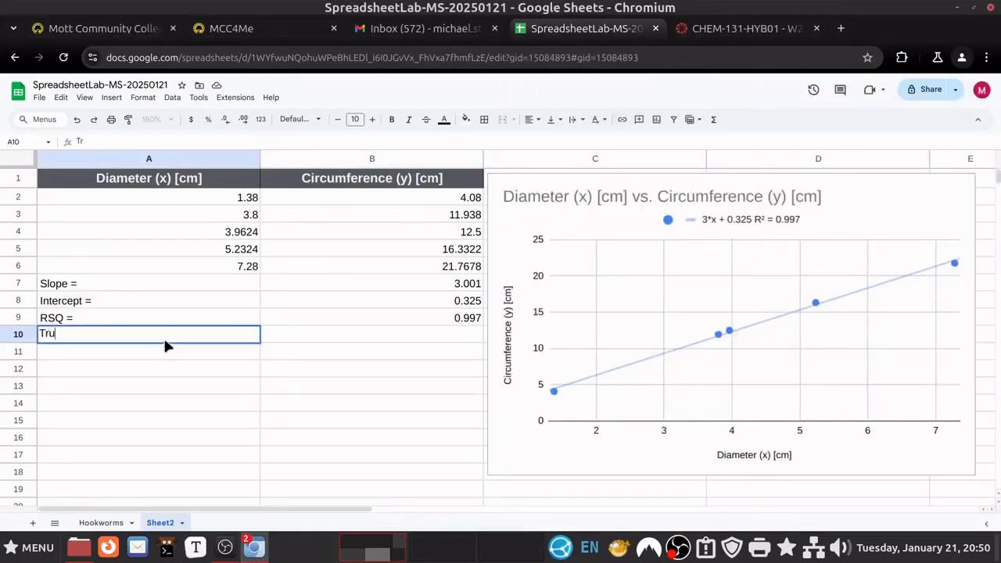
type("e Value =")
key("Return")
key("Right")
key("Up")
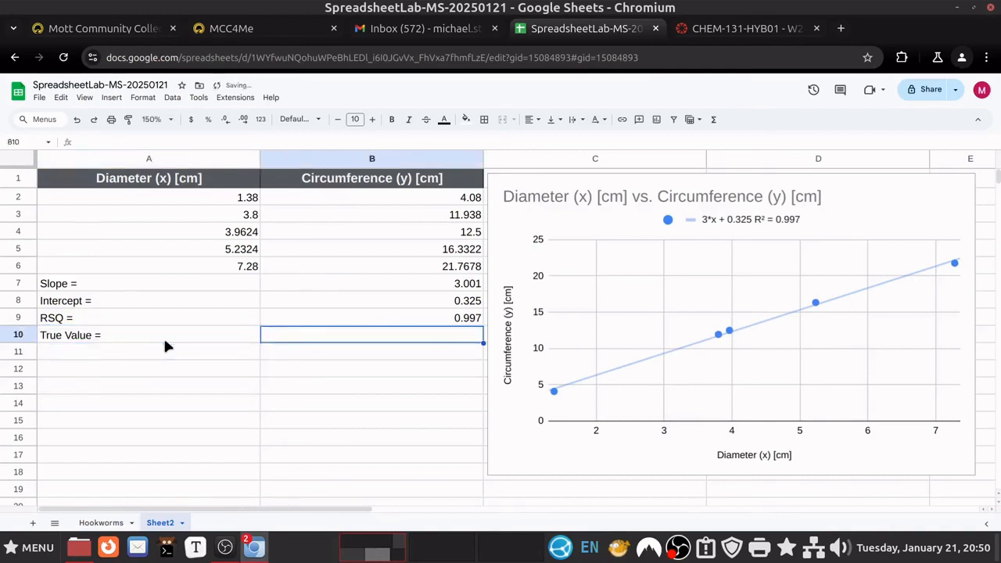
Enter 3.141592 in B10 as the true value of π
type("3.1")
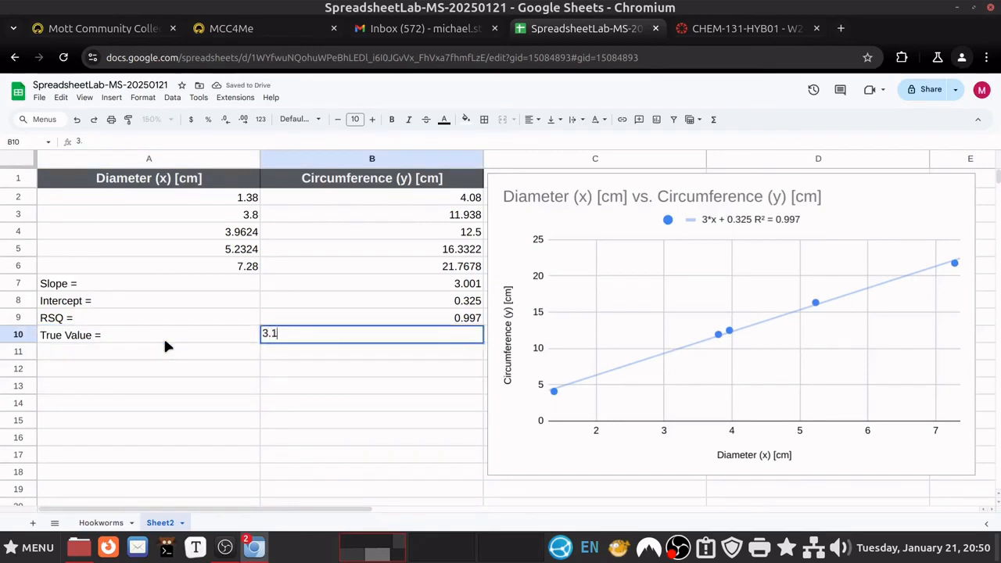
type("41592")
key("Return")
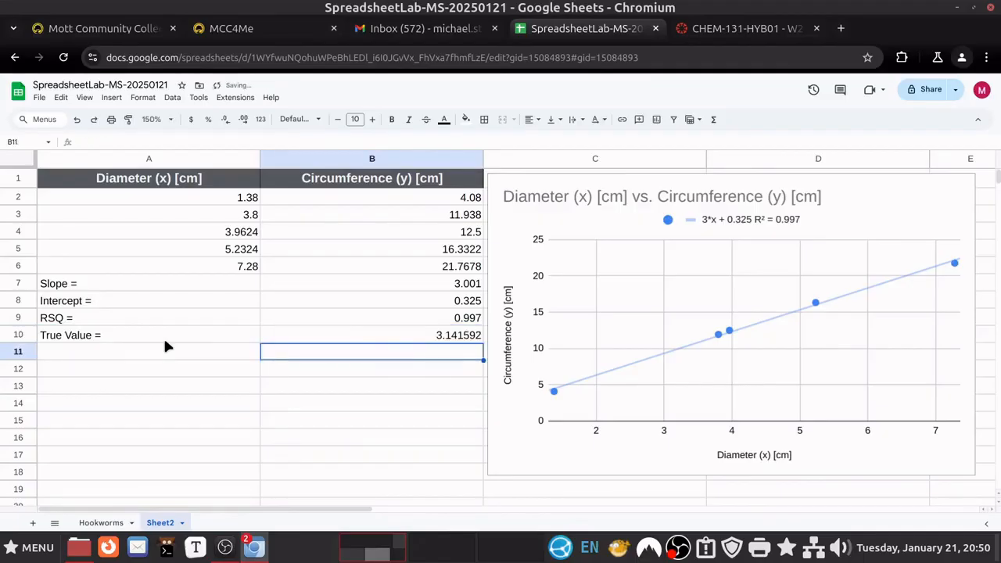
Replace the typed constant in B10 with the formula =pi()
key("Up")
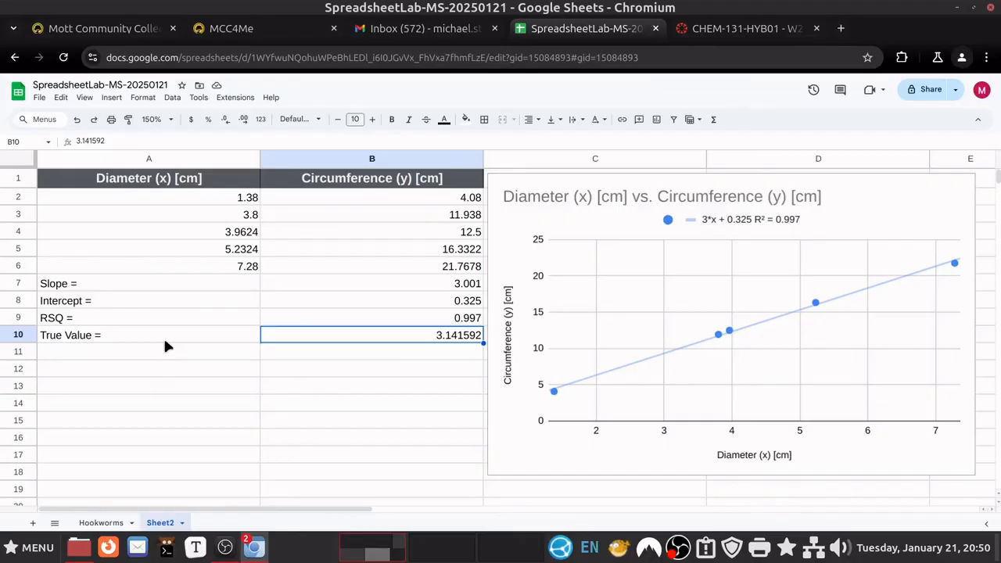
double_click(468, 344)
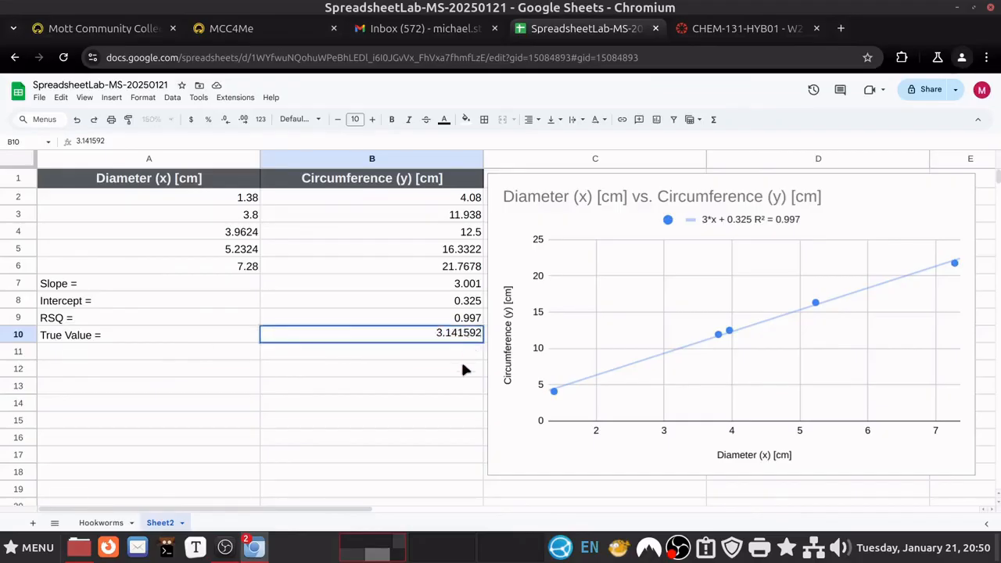
key("BackSpace")
key("BackSpace")
key("BackSpace")
key("BackSpace")
key("BackSpace")
key("BackSpace")
key("BackSpace")
key("BackSpace")
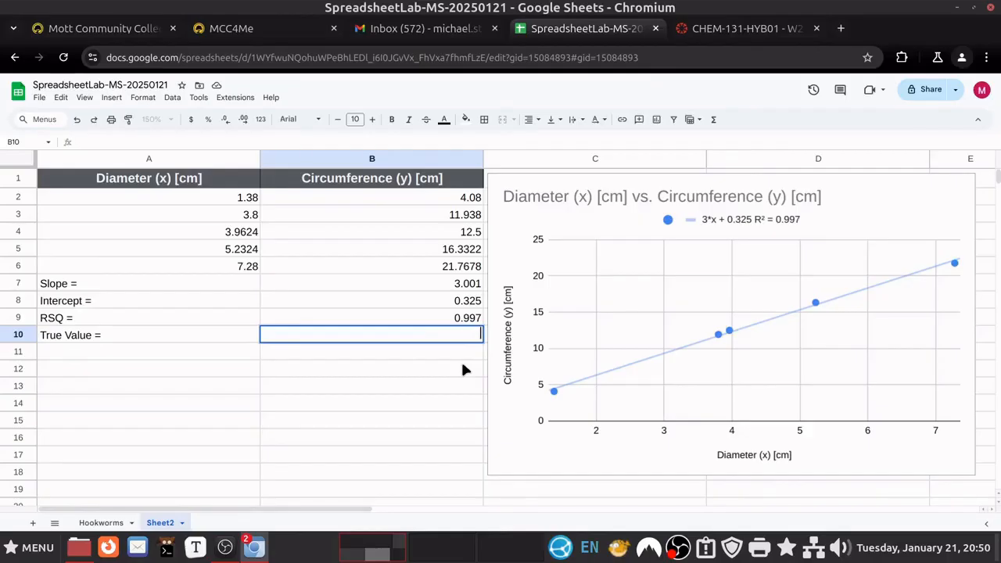
type("=pi")
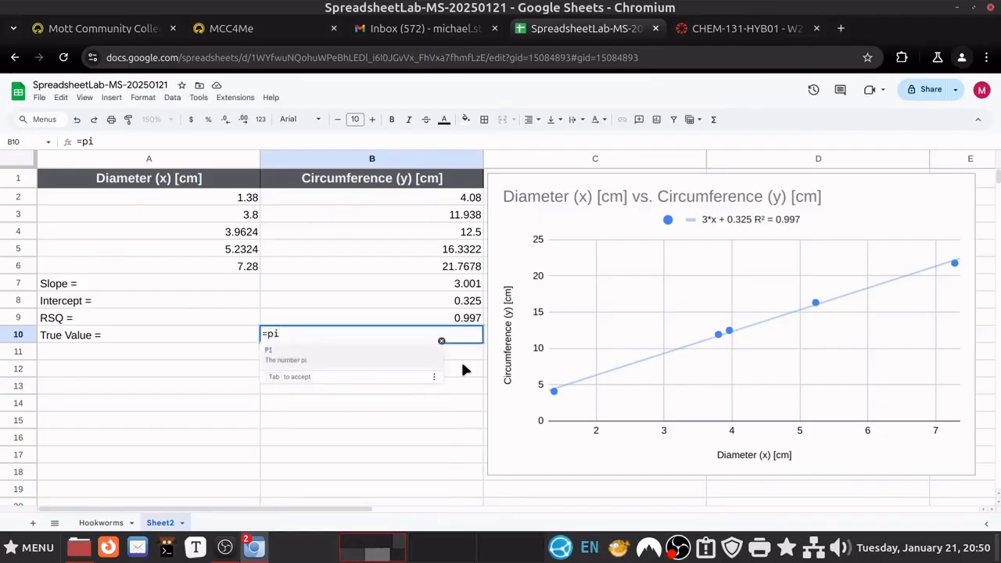
type("()")
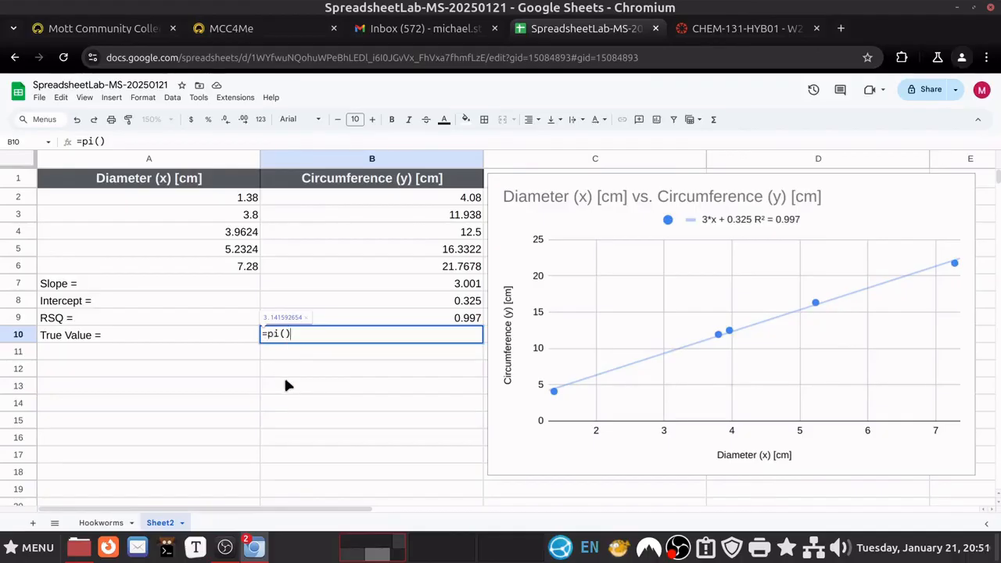
key("Return")
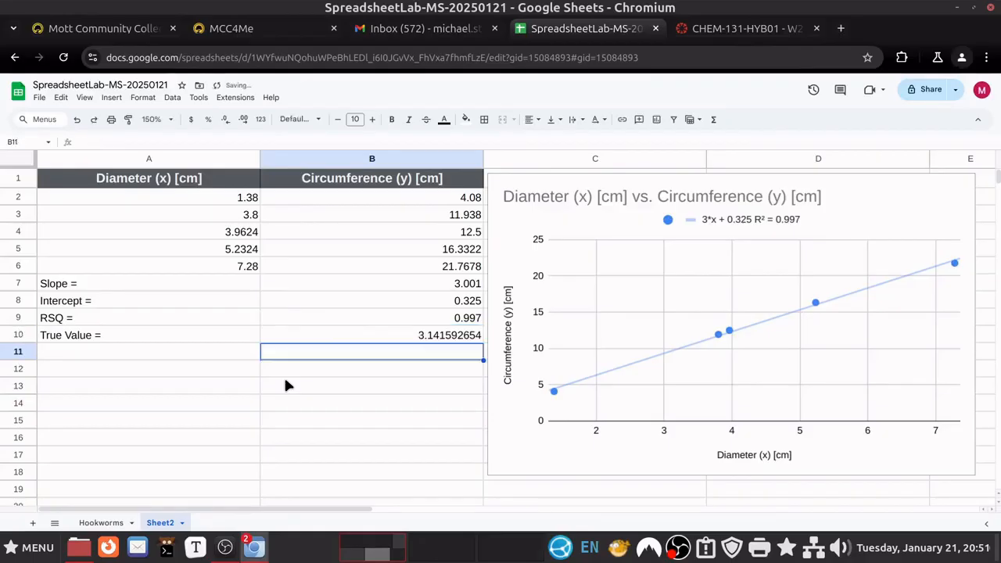
Compare the true value in B10 with the slope in B7, and review the circumference and %Error equations in the lab handout
left_click(421, 338)
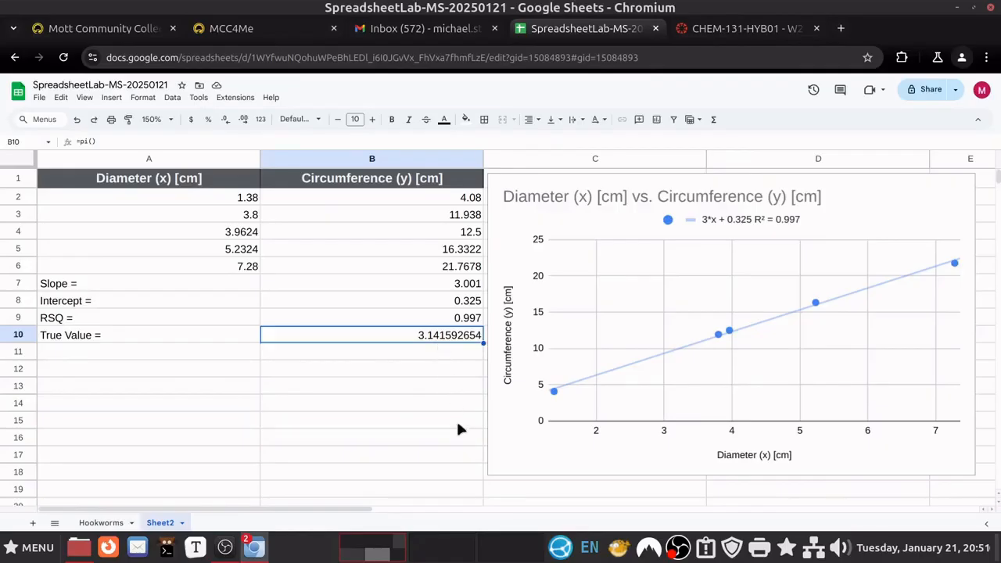
left_click(441, 284)
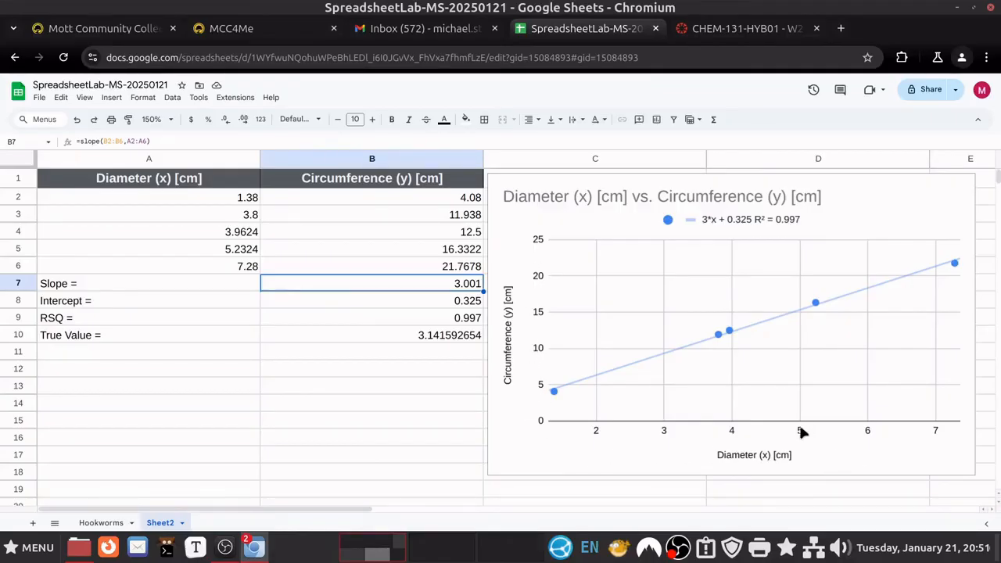
mouse_move(253, 548)
left_click(309, 487)
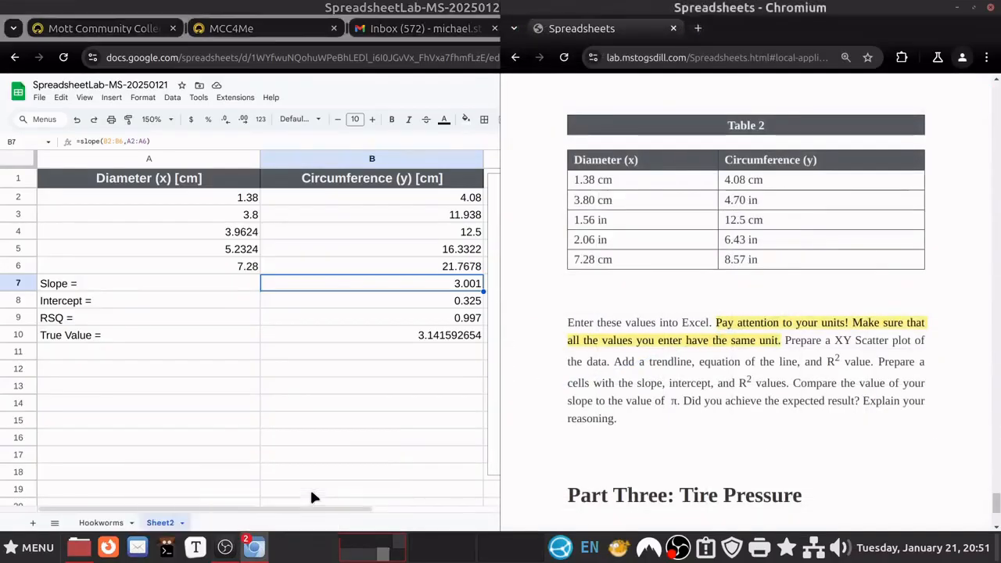
scroll(655, 429, "up", 5)
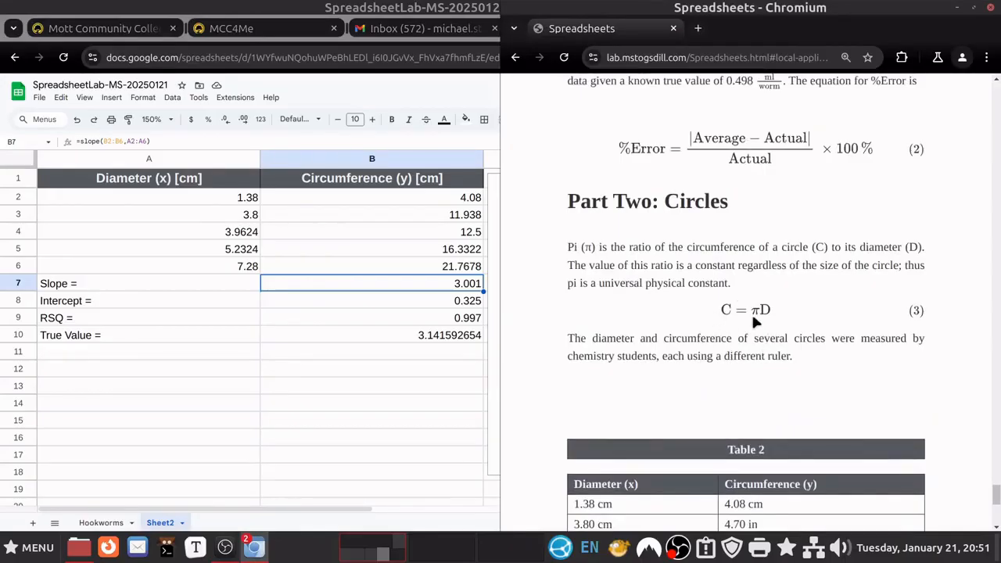
Return to the spreadsheet and add the label "%Error =" in cell A11
left_click(355, 349)
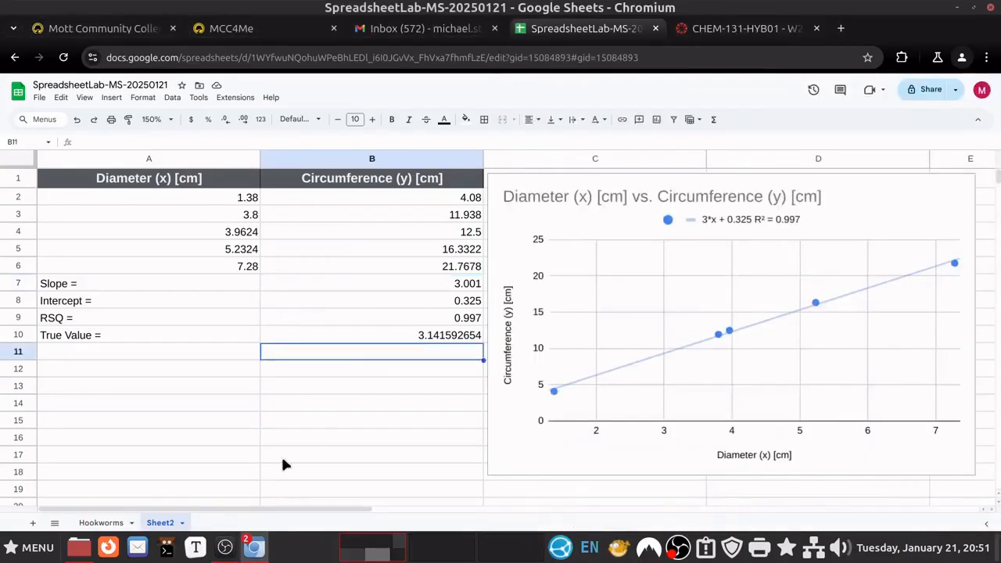
left_click(144, 350)
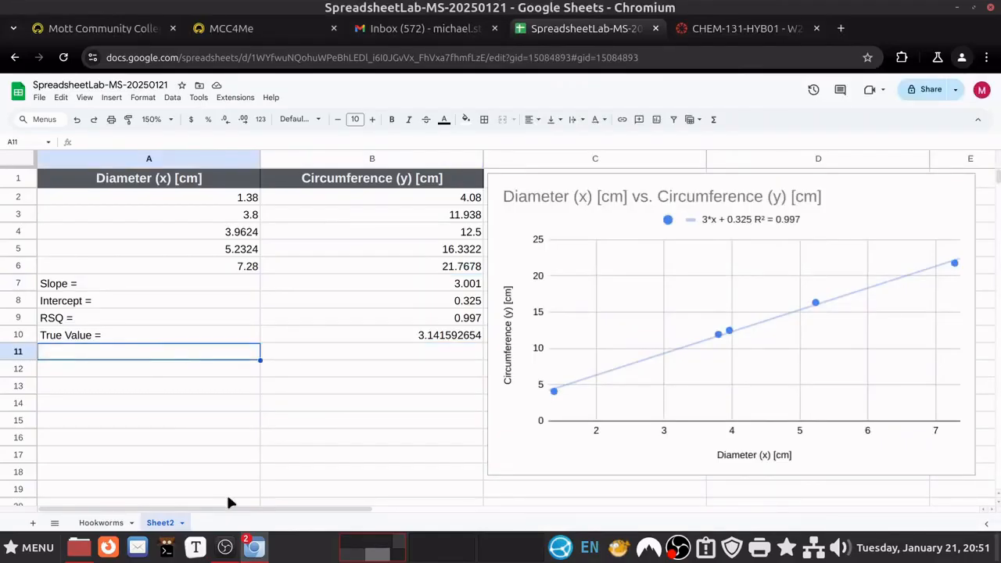
type("%")
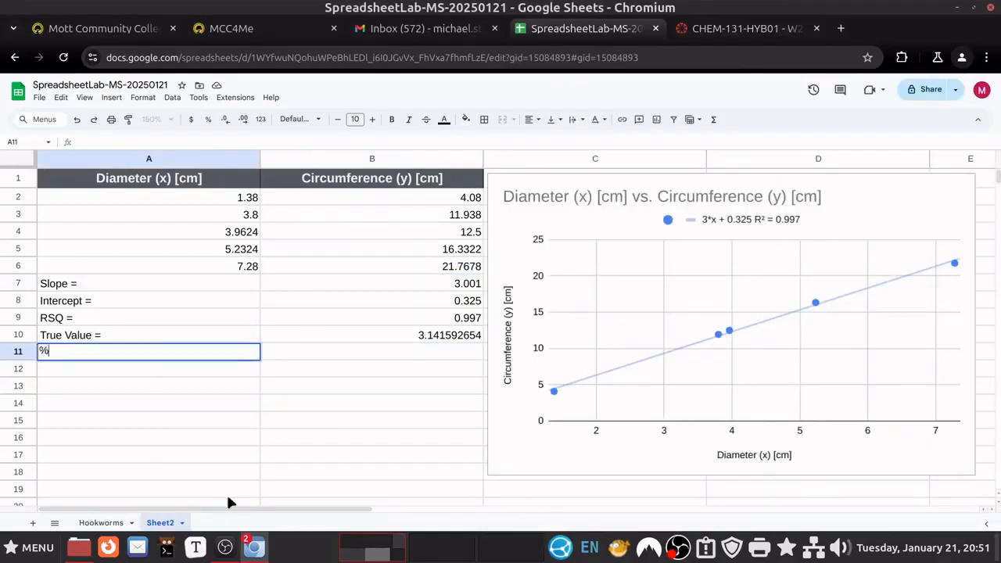
type("Error =")
key("Tab")
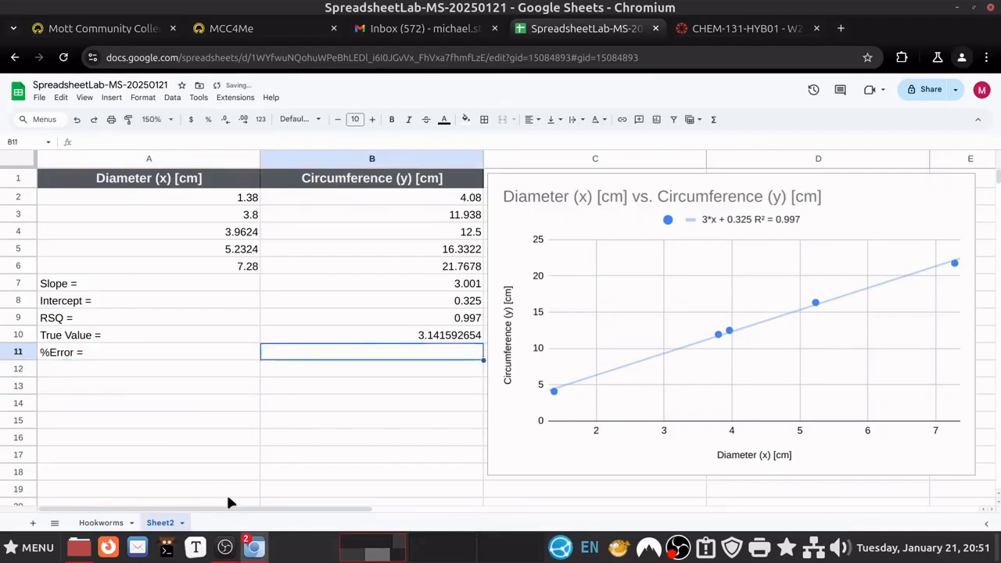
Calculate the slope's percent error against π in B11 with =(abs(B10-B7))/(B10)
type("=")
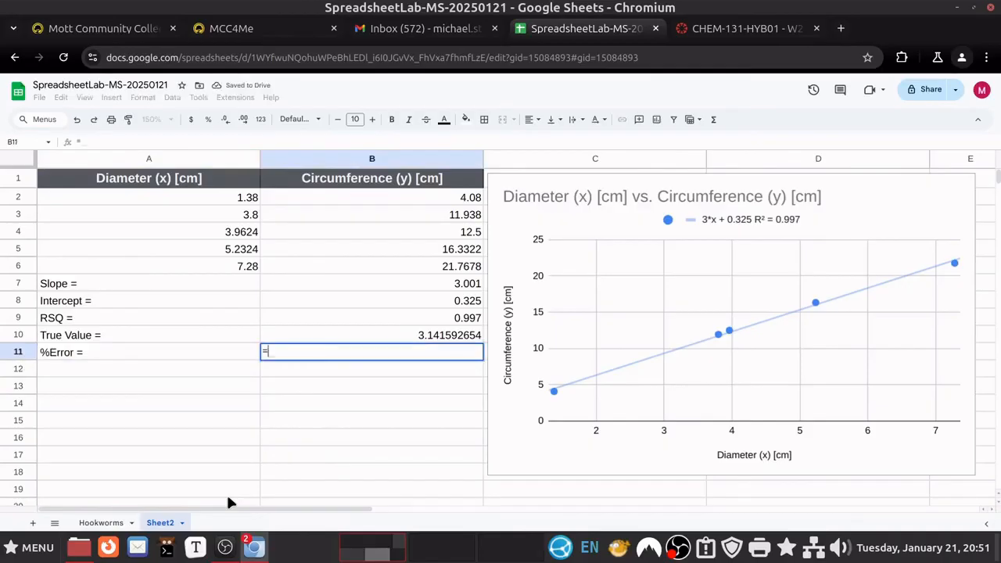
type("()/()")
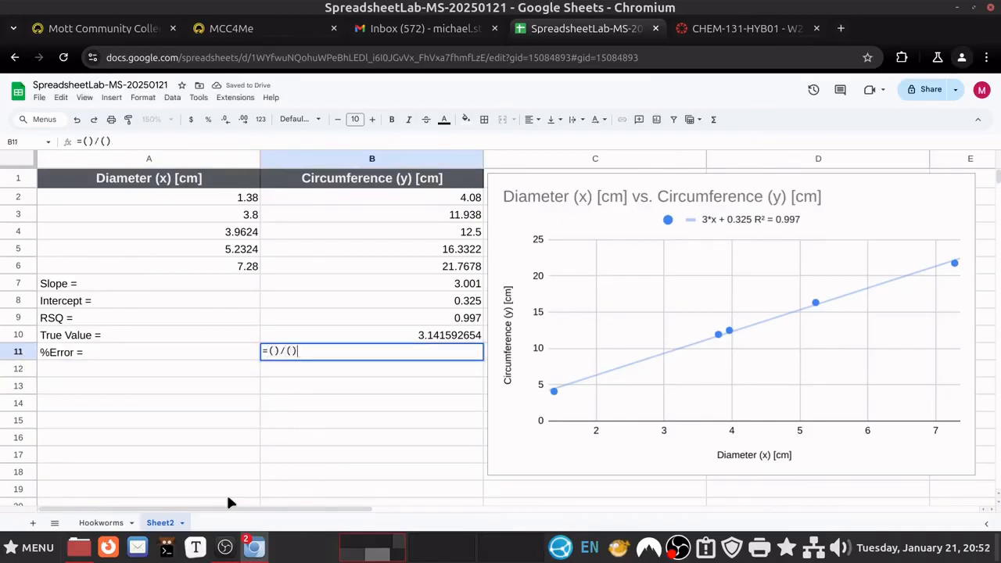
key("Left")
key("Left")
key("Left")
key("Left")
type("abs")
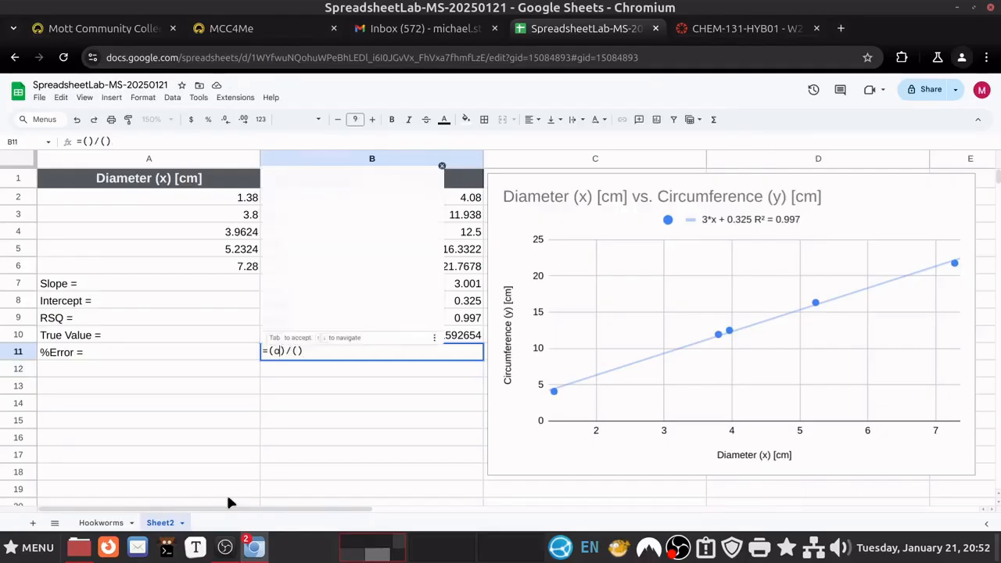
type("(")
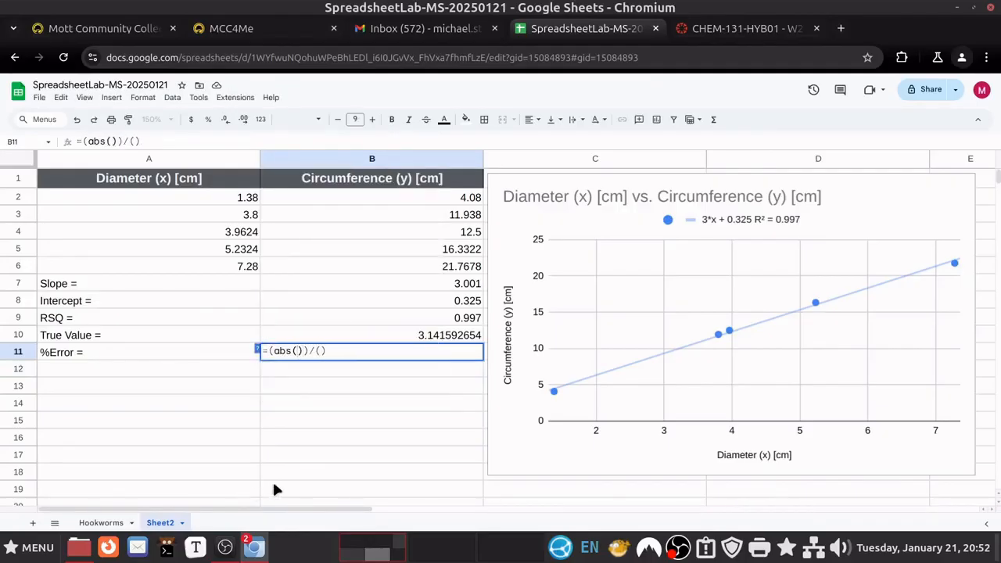
left_click(445, 338)
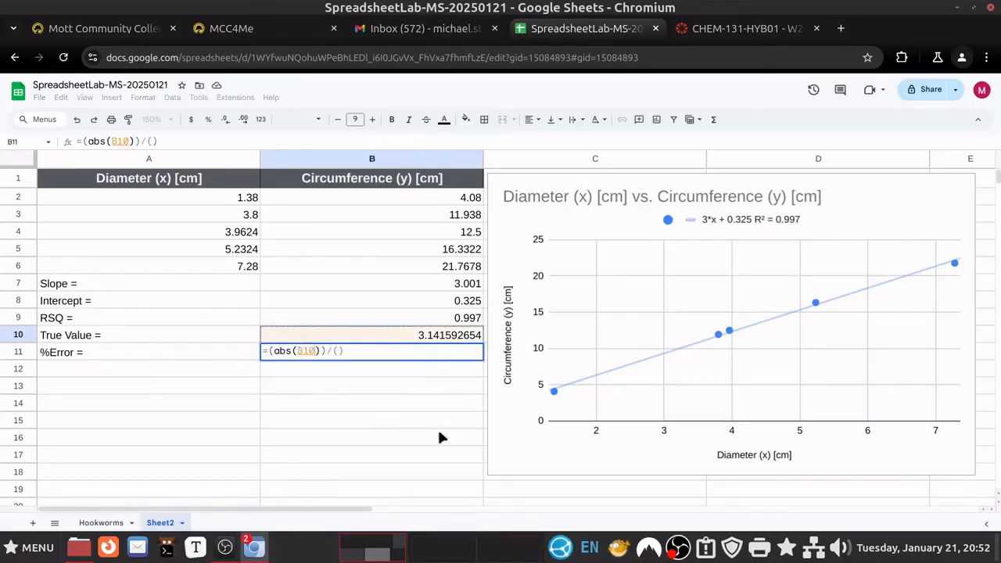
type("-")
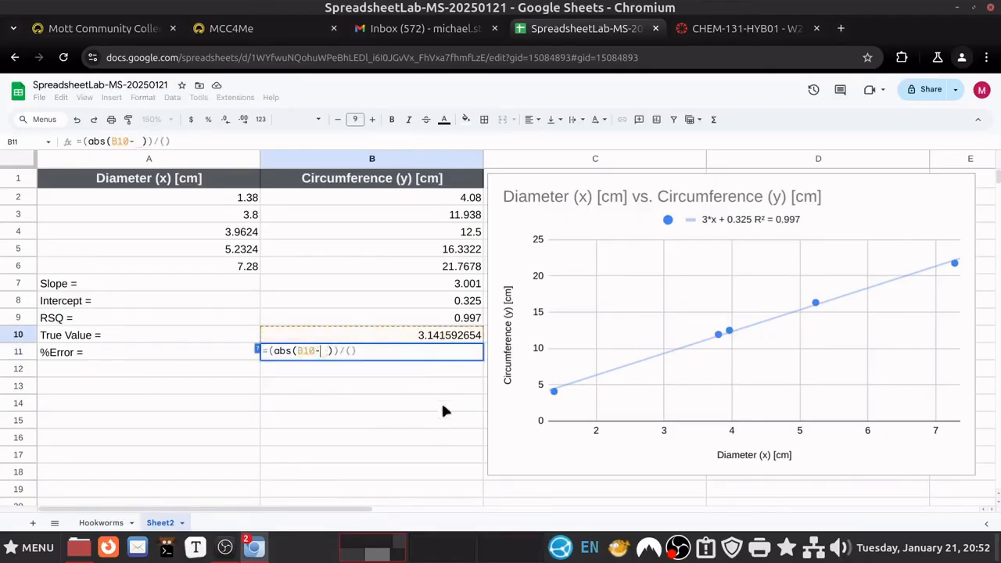
left_click(465, 291)
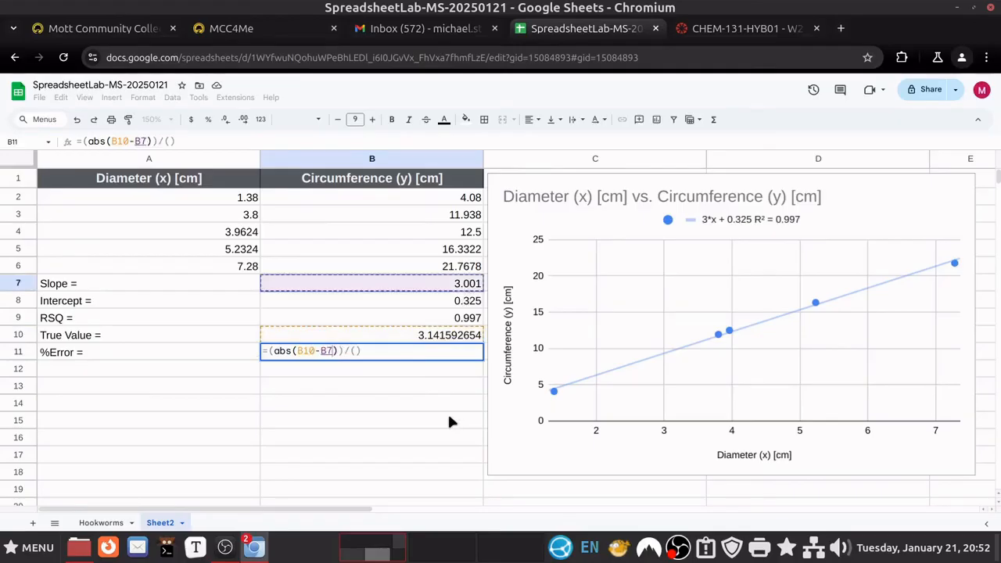
key("Right")
key("Right")
key("Right")
key("Right")
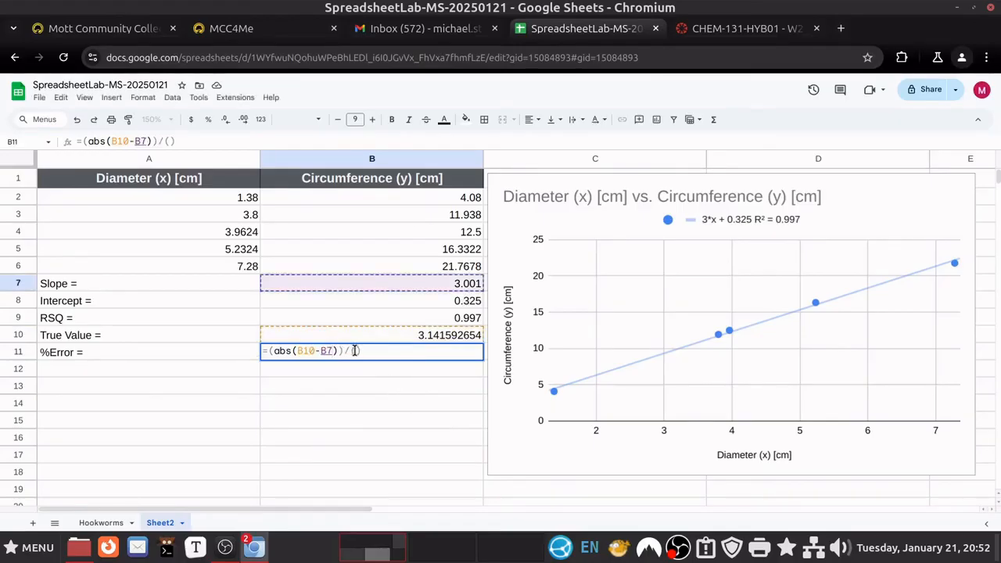
left_click(431, 337)
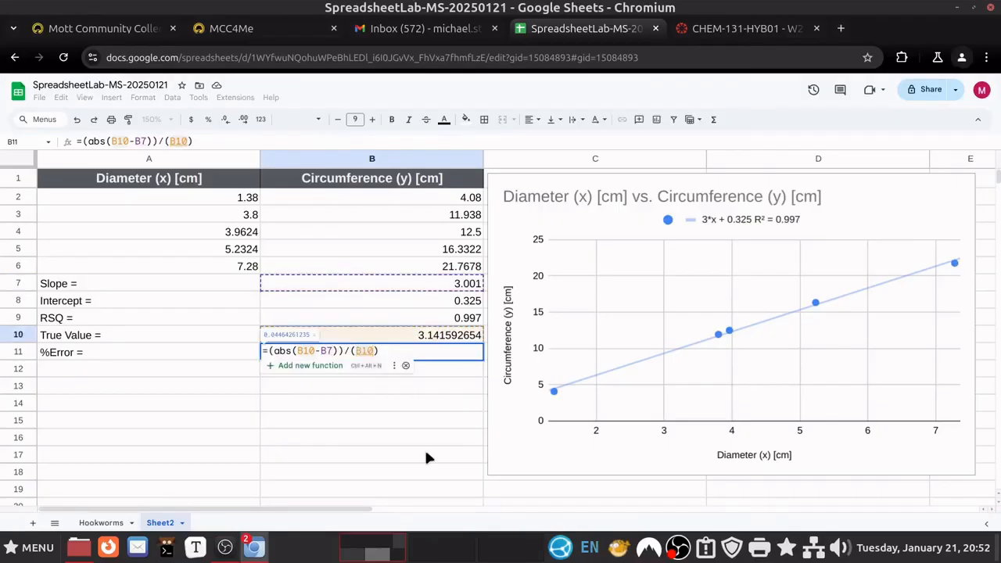
key("Return")
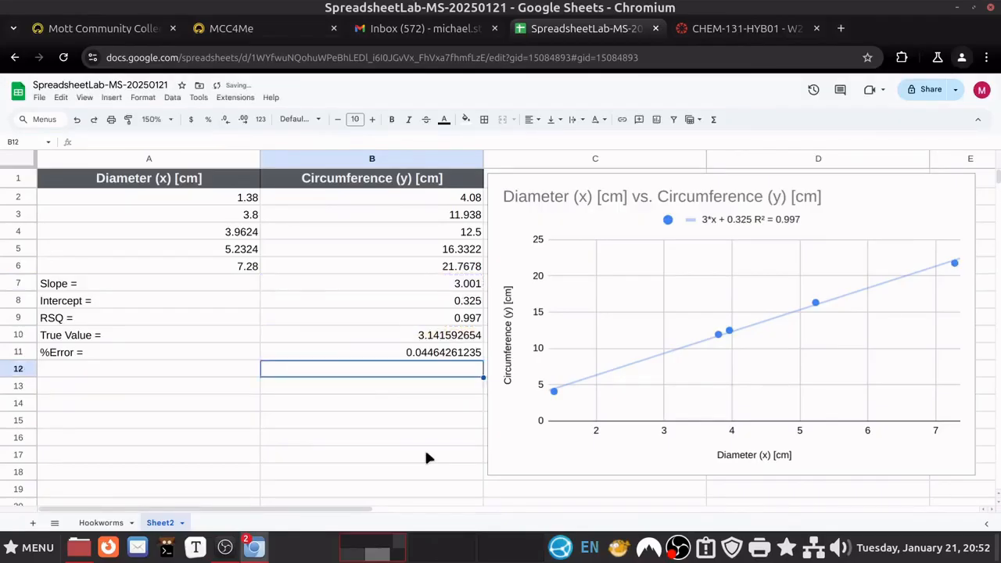
Format the %Error result in B11 as Percent, and select the slope result in B7
left_click(426, 357)
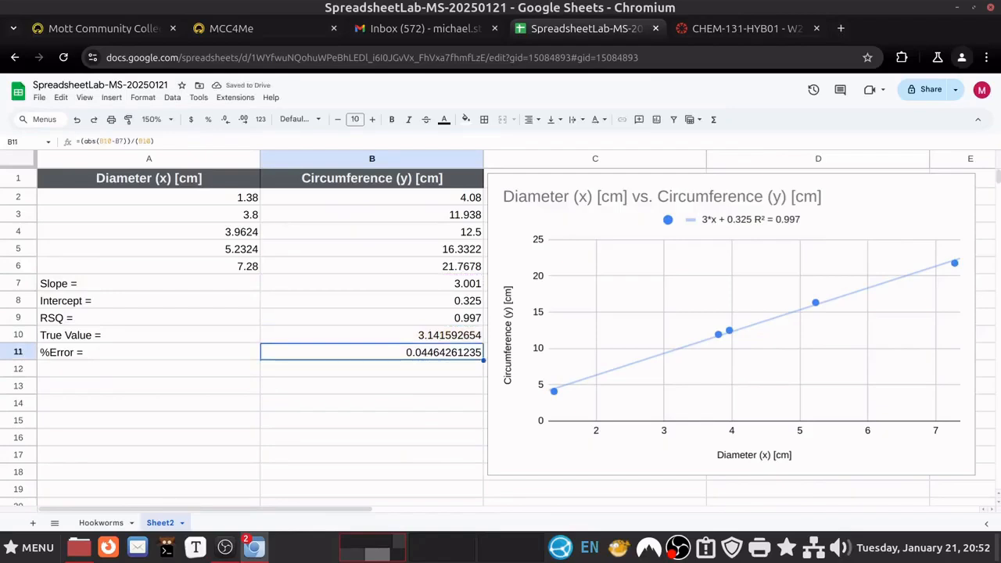
left_click(142, 98)
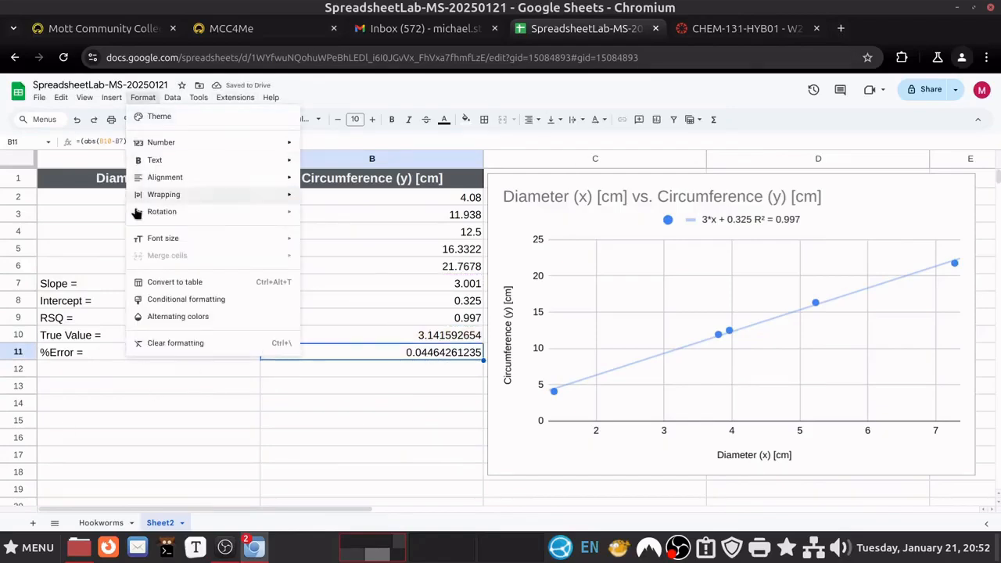
mouse_move(187, 144)
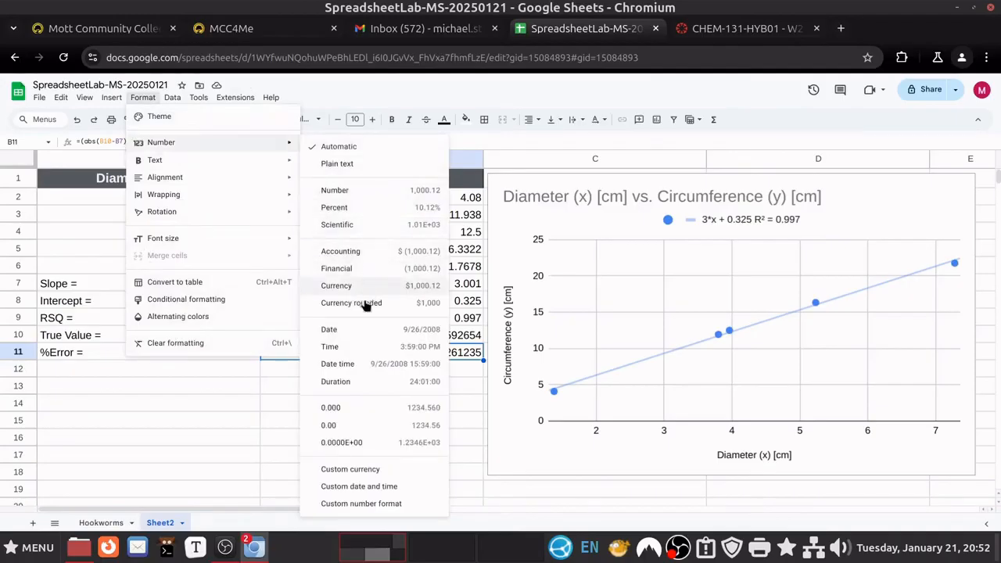
left_click(347, 208)
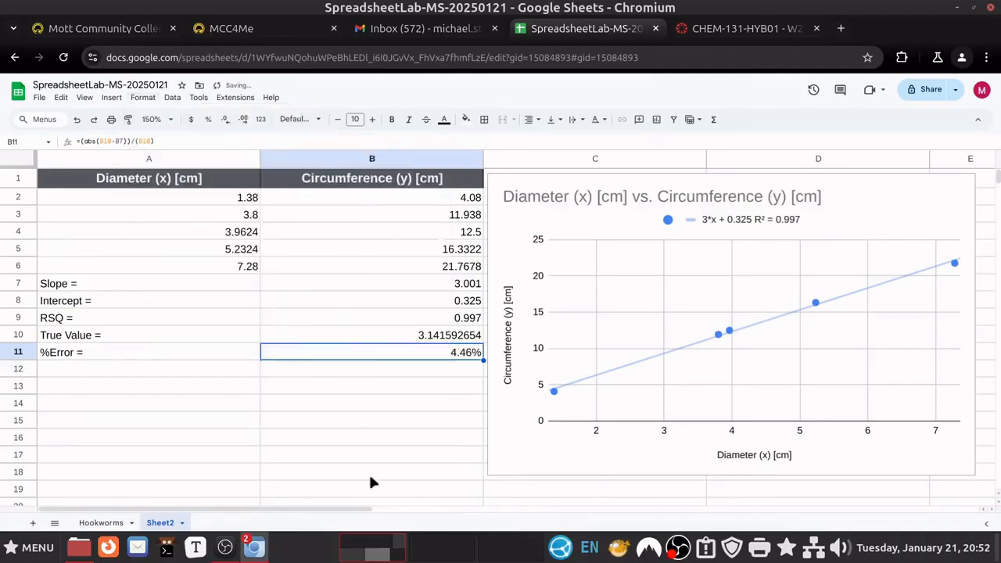
left_click(273, 428)
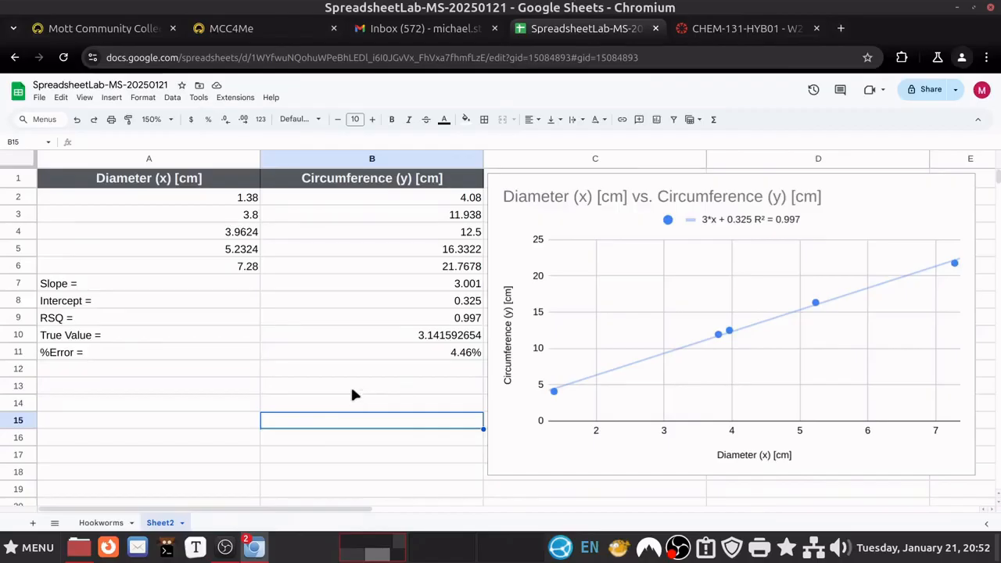
left_click(462, 289)
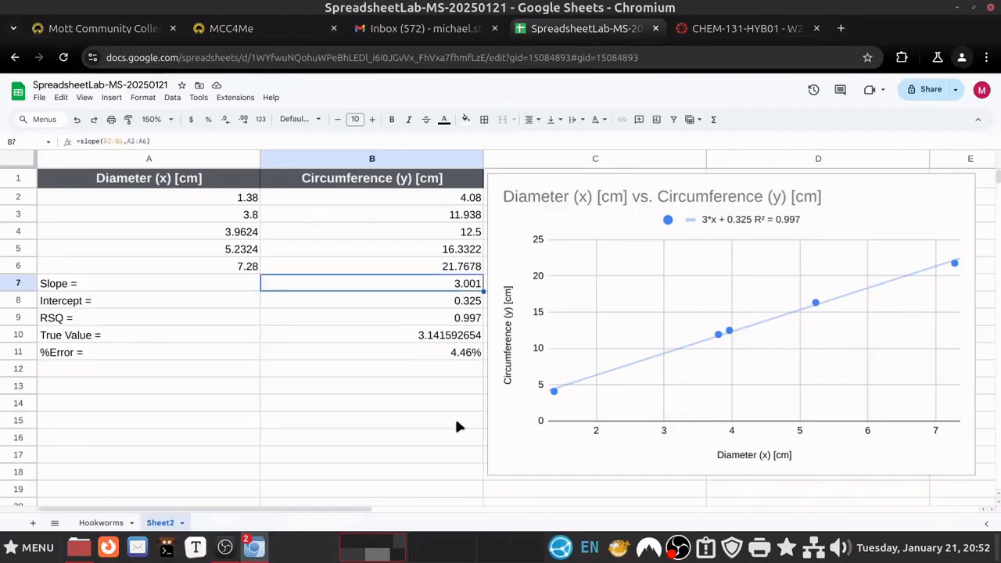
left_click(442, 338)
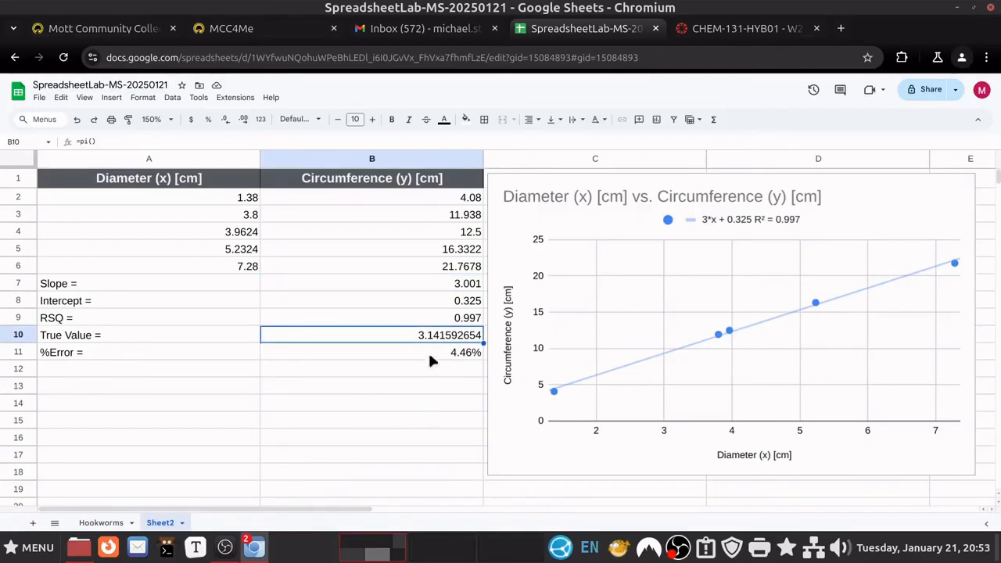
left_click(435, 386)
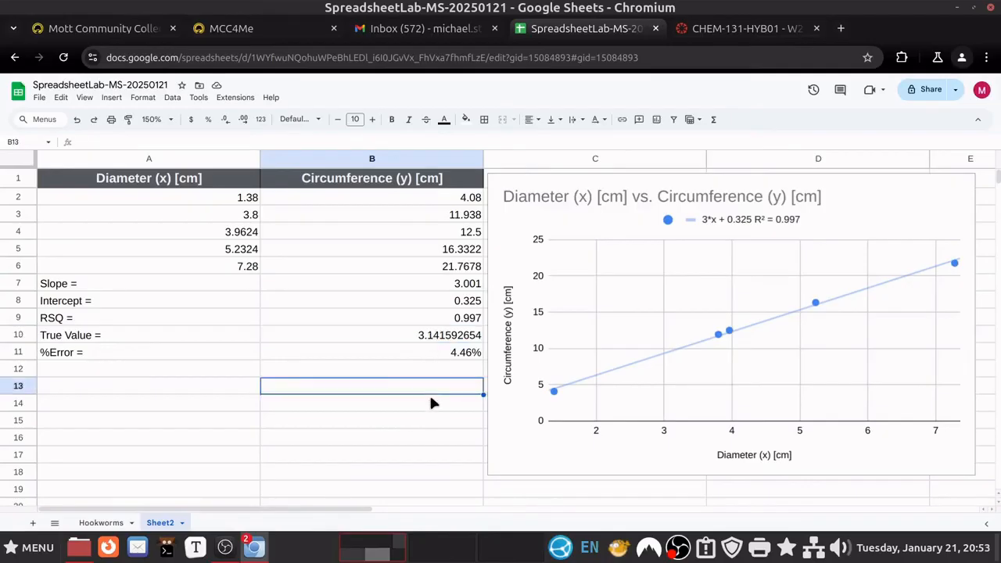
left_click(443, 335)
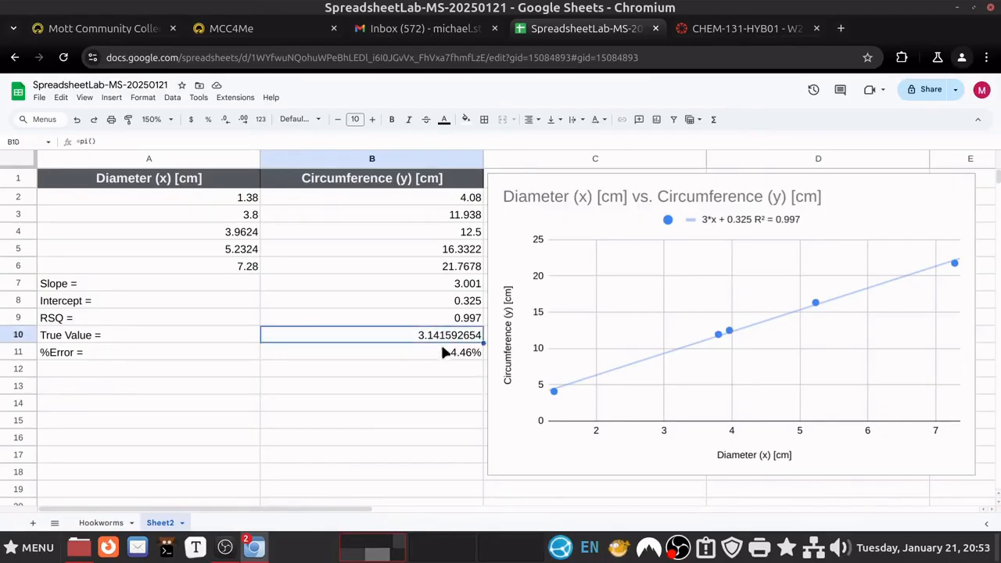
left_click(410, 387)
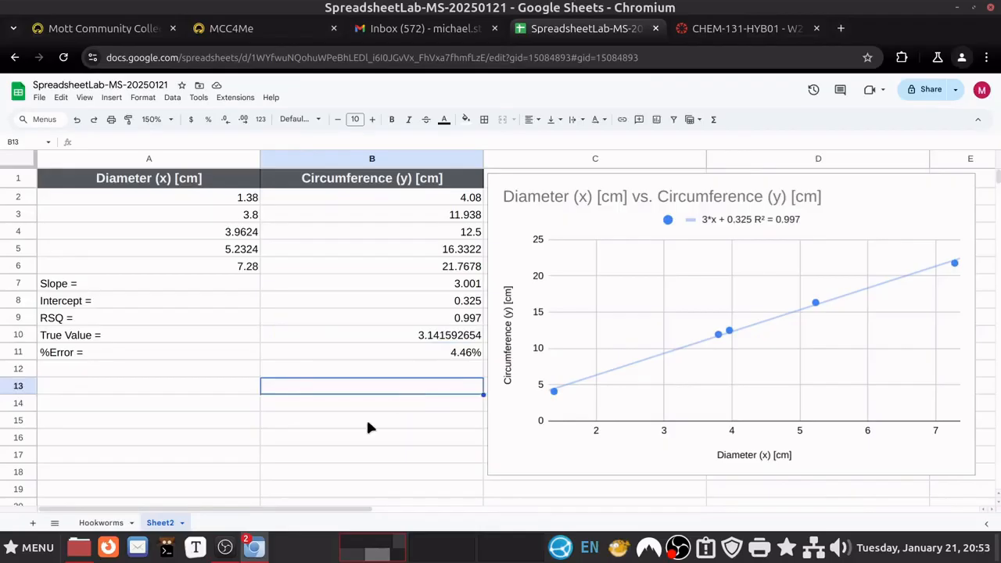
Clear the formatting of the header cells A1:B1
left_click_drag(219, 179, 321, 179)
left_click(143, 97)
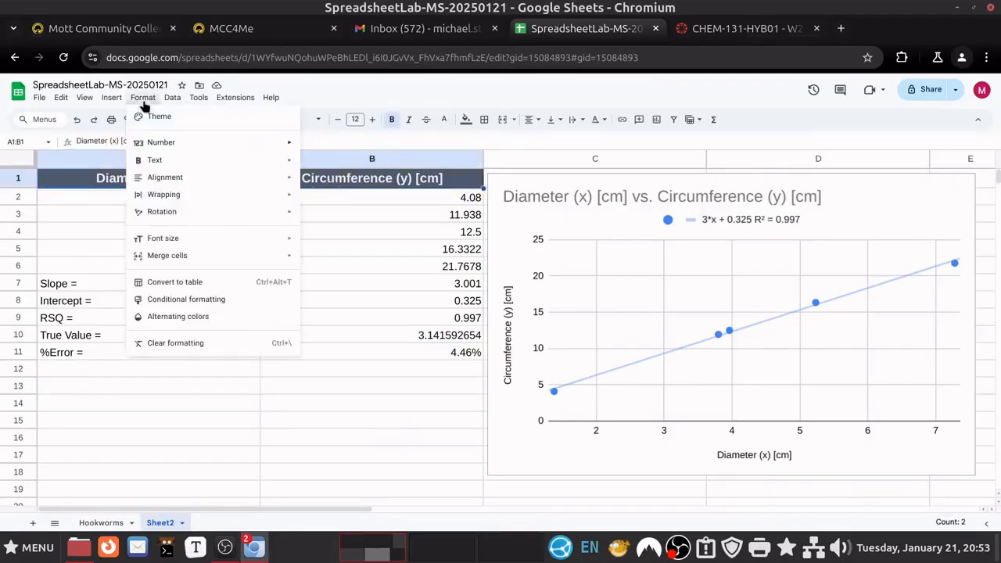
left_click(168, 341)
left_click(425, 399)
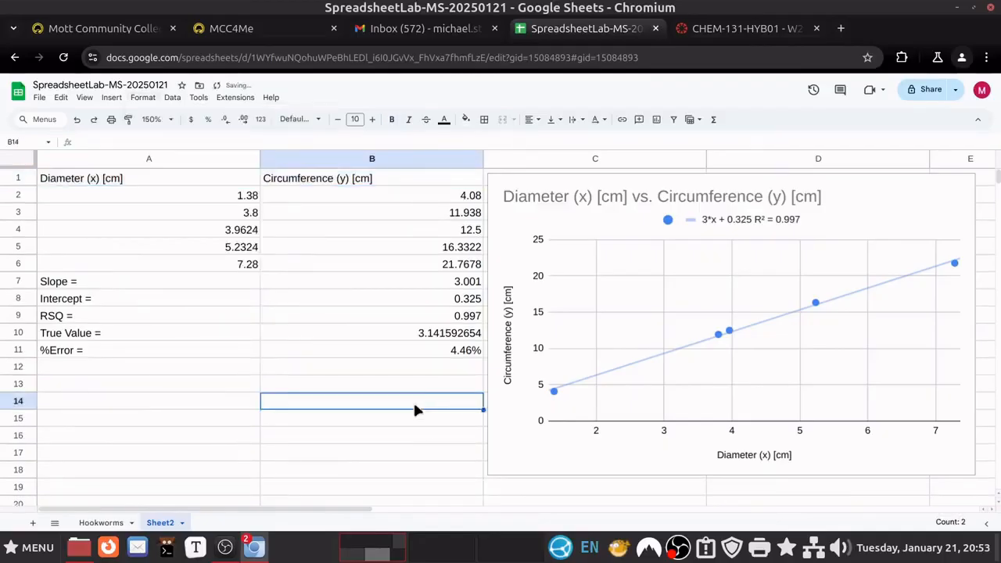
Format the header cells A1:B1 with font size 12, bold text and center alignment
left_click_drag(200, 183, 416, 352)
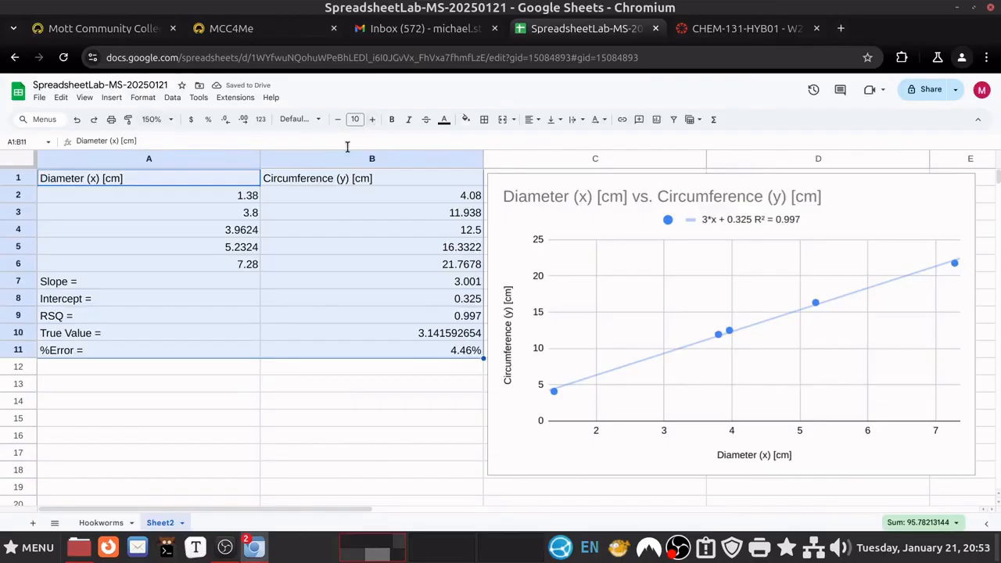
left_click_drag(228, 179, 336, 182)
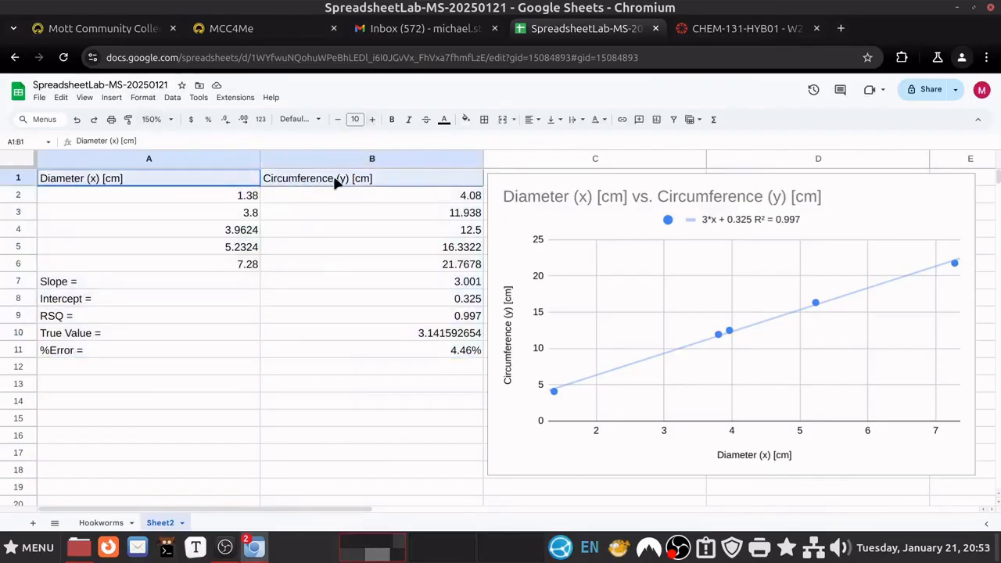
left_click(373, 120)
left_click(374, 119)
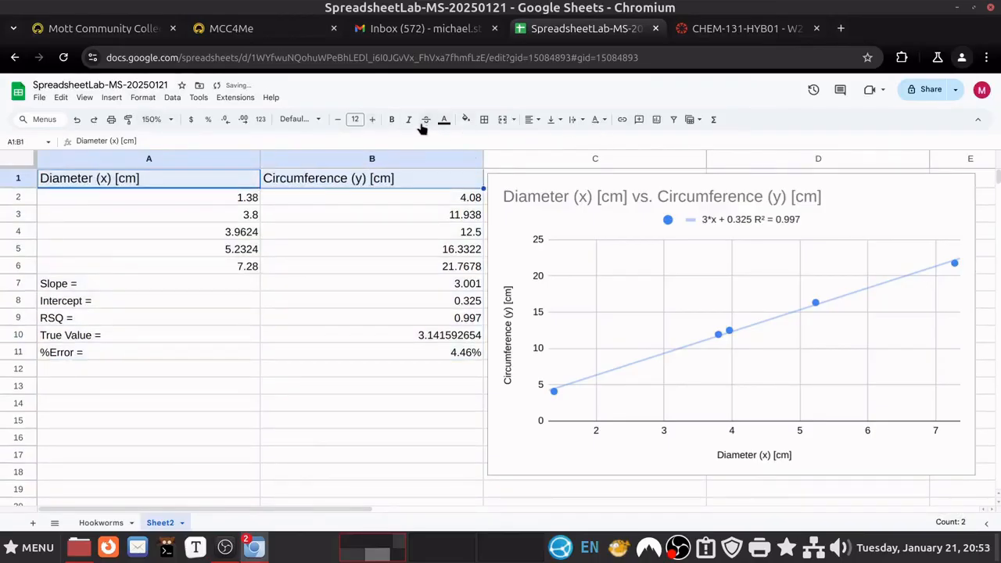
left_click(392, 120)
left_click(531, 119)
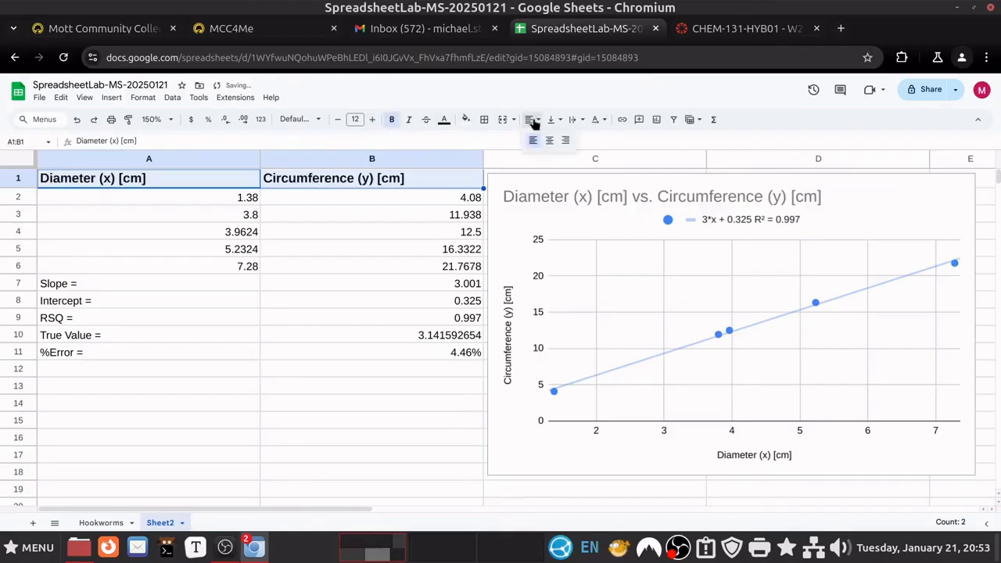
left_click(548, 141)
left_click(143, 389)
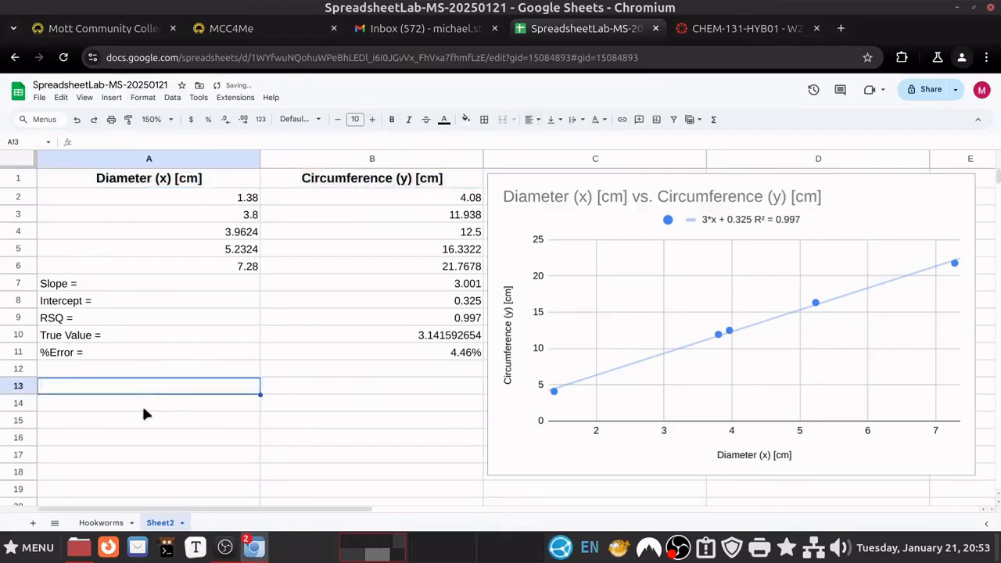
Apply alternating colors to A1:B11 using the default style with the slate-gray header
left_click_drag(151, 182, 393, 357)
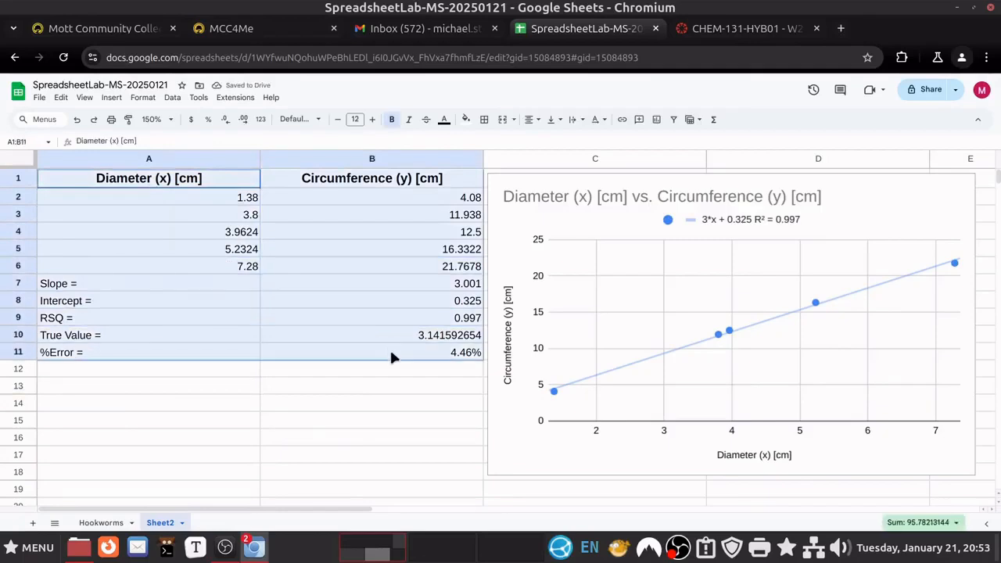
left_click(143, 98)
left_click(167, 317)
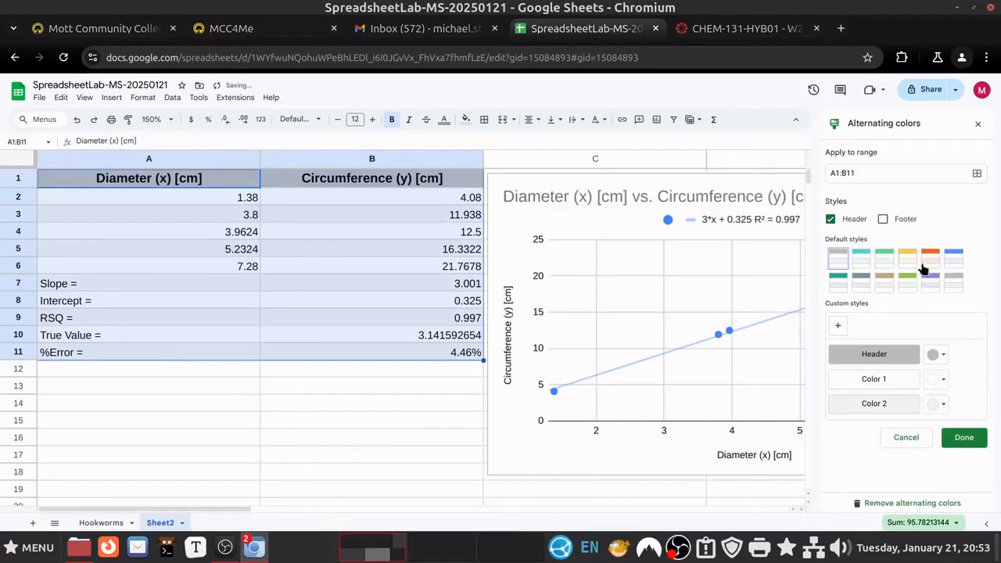
left_click(864, 283)
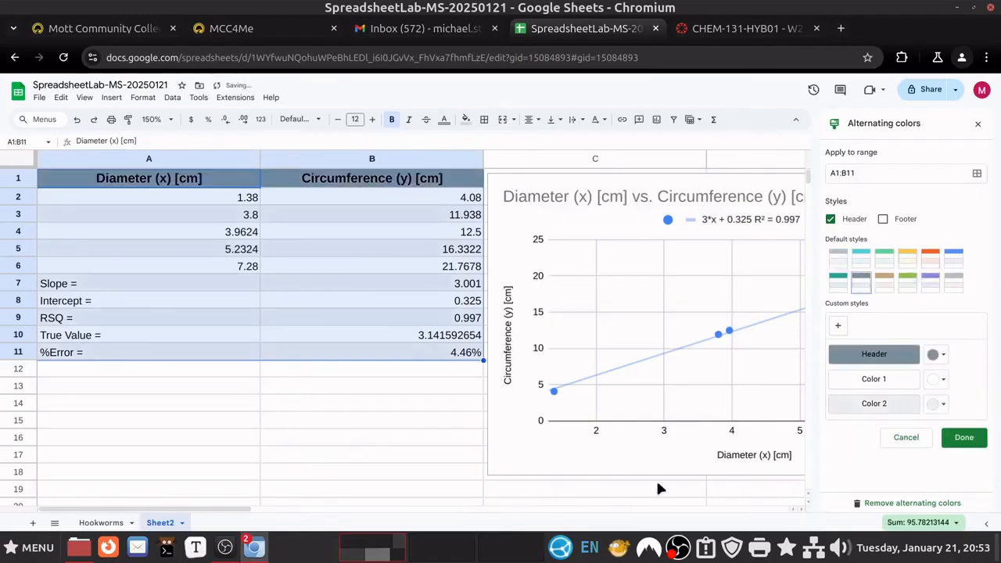
left_click(154, 461)
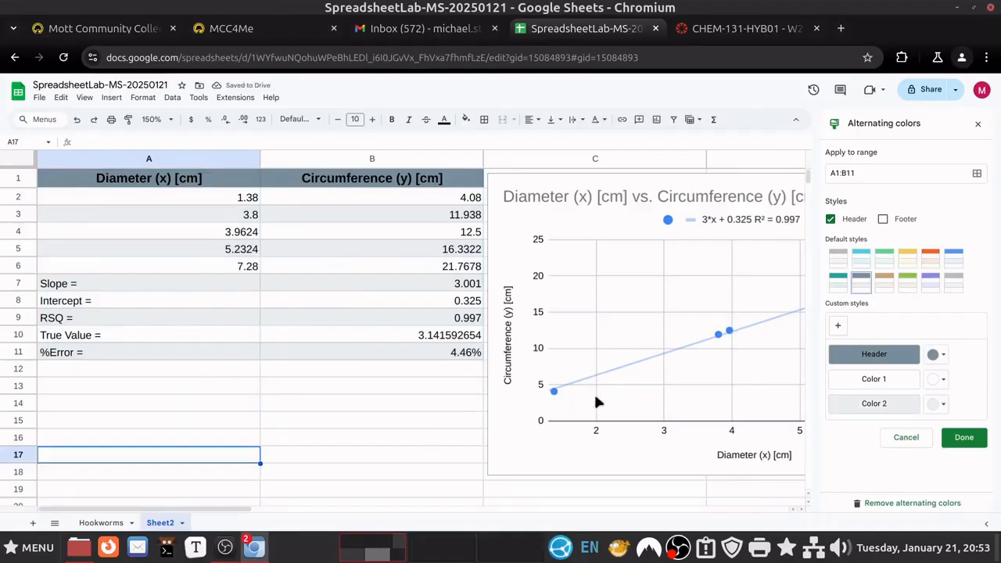
Review the handout's Part Two question on whether the slope achieved the expected result, and return to the spreadsheet
mouse_move(253, 547)
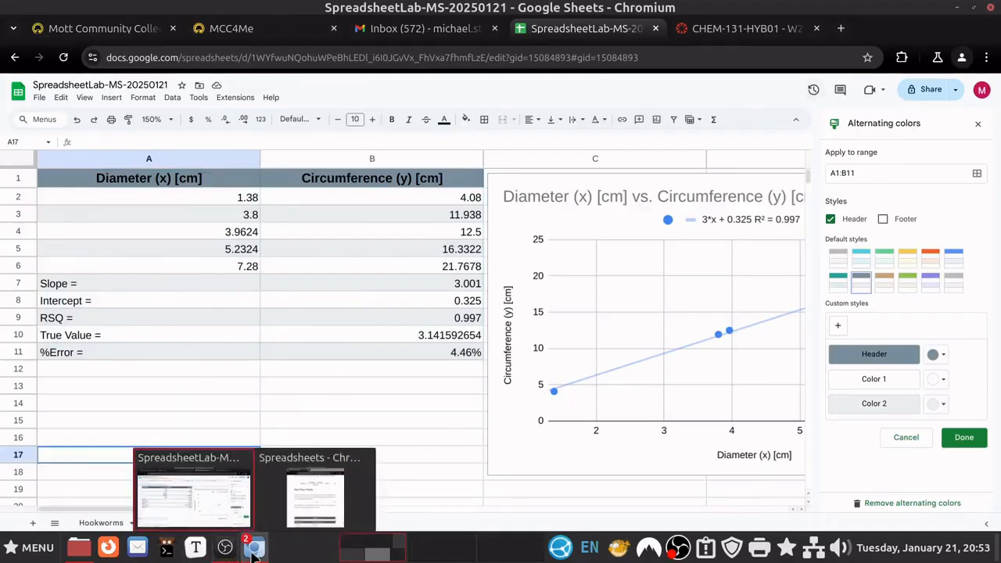
left_click(316, 510)
scroll(809, 372, "down", 5)
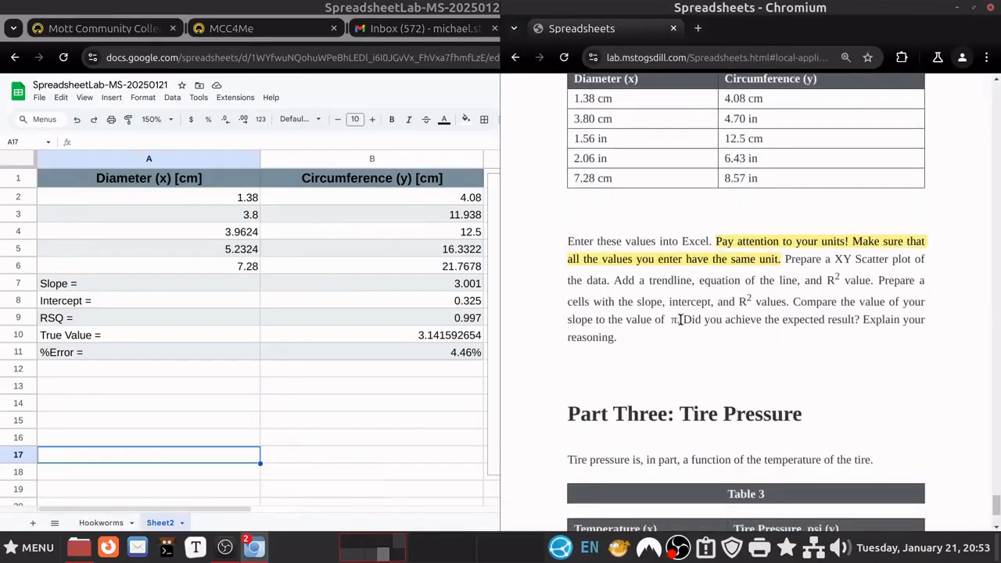
left_click_drag(684, 321, 939, 350)
left_click(936, 345)
left_click(355, 475)
scroll(260, 441, "down", 2)
scroll(261, 442, "up", 2)
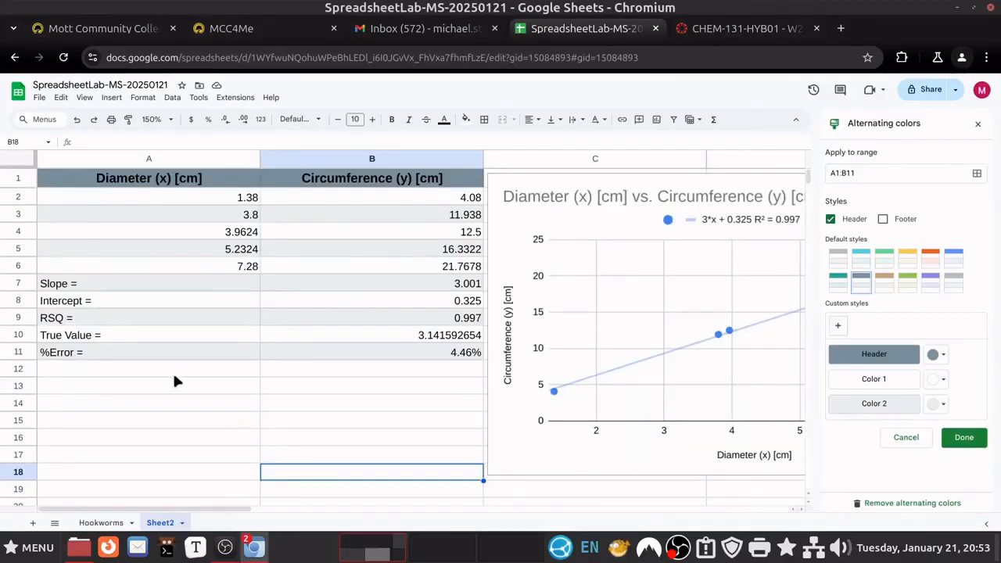
Merge A12:B18 and enter "The percent error for the experiment was below the 5% threshhold. Therefore, our results are valid and our slope is reasonably close to pi."
left_click_drag(170, 370, 366, 468)
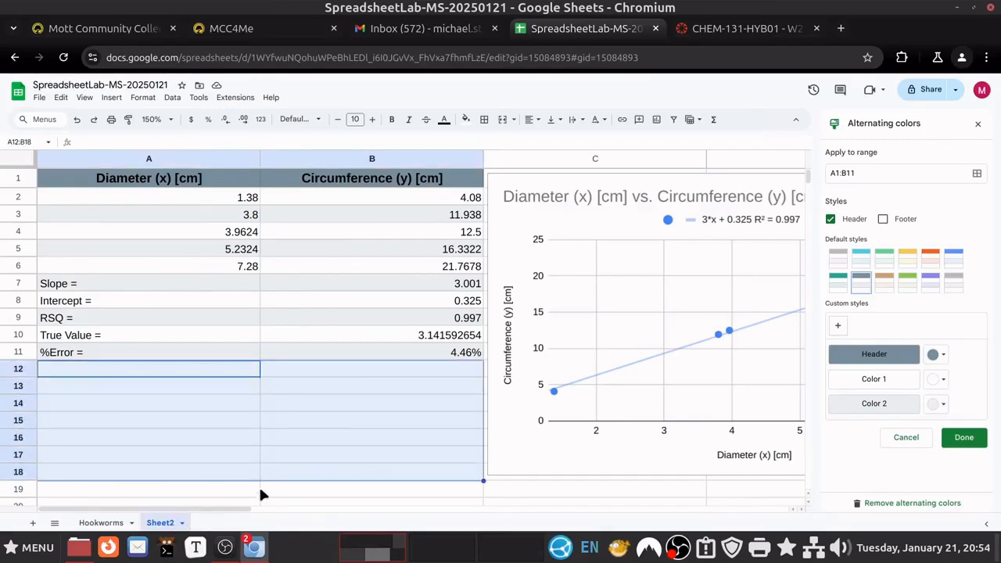
left_click(503, 120)
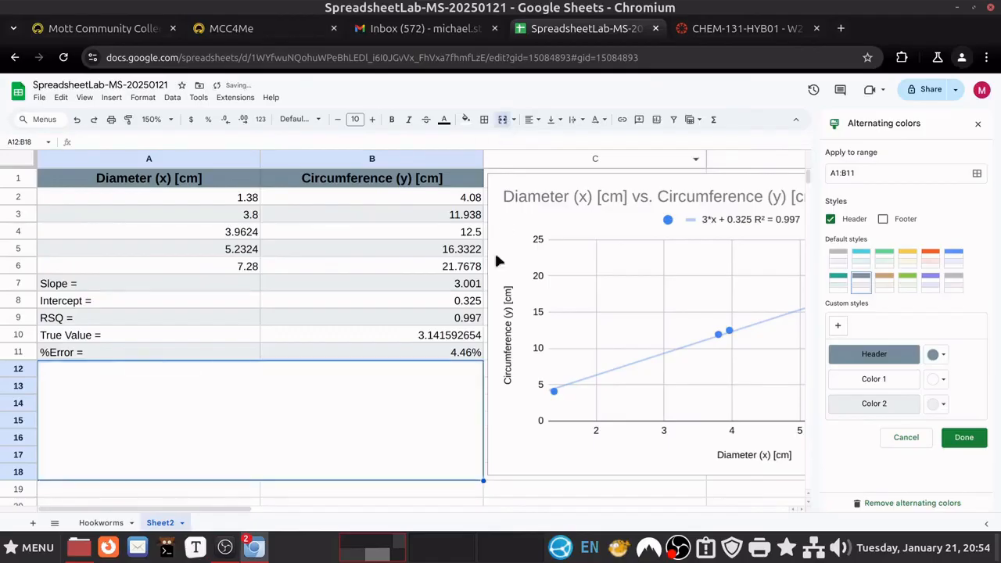
double_click(327, 444)
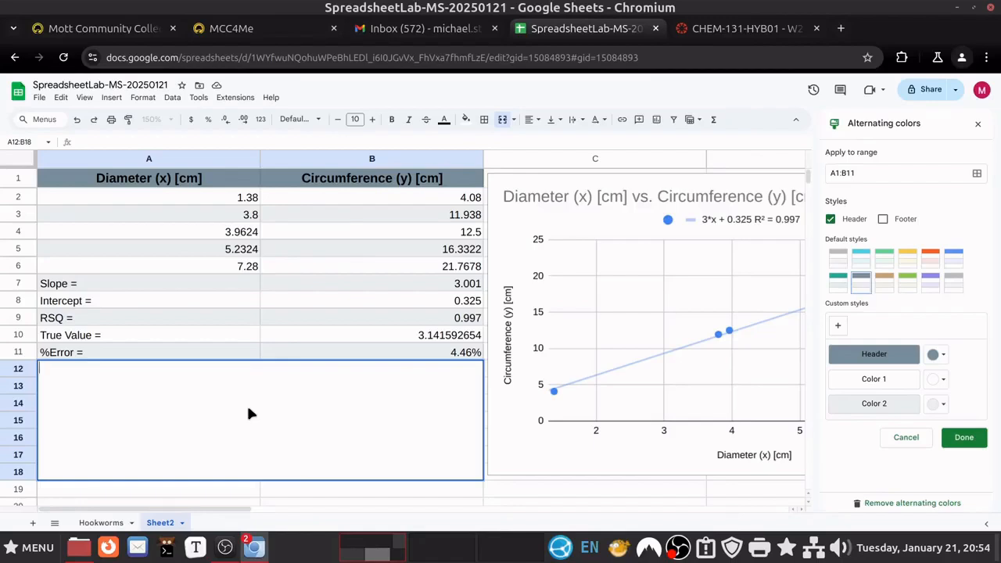
type("The percent er")
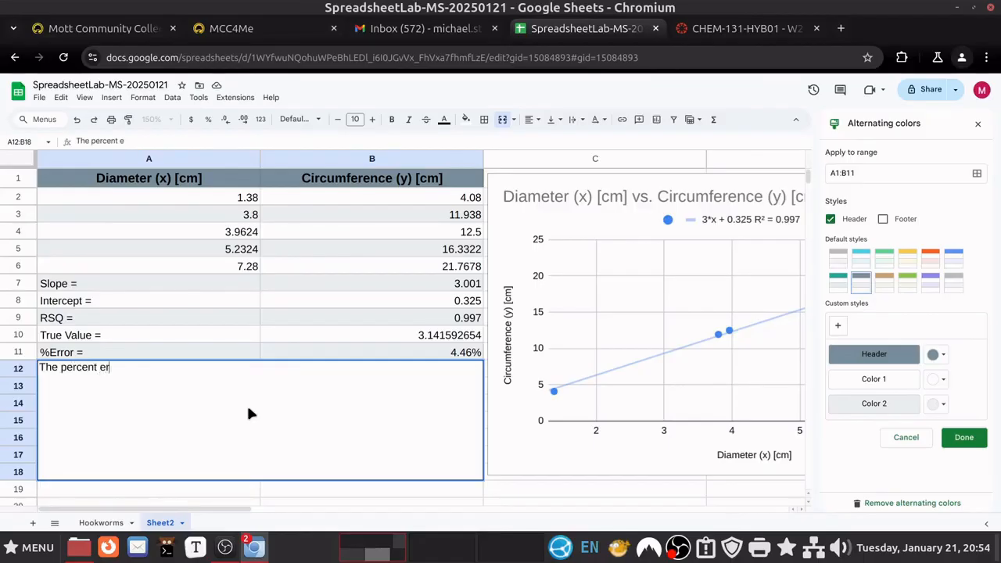
type("ror for the e")
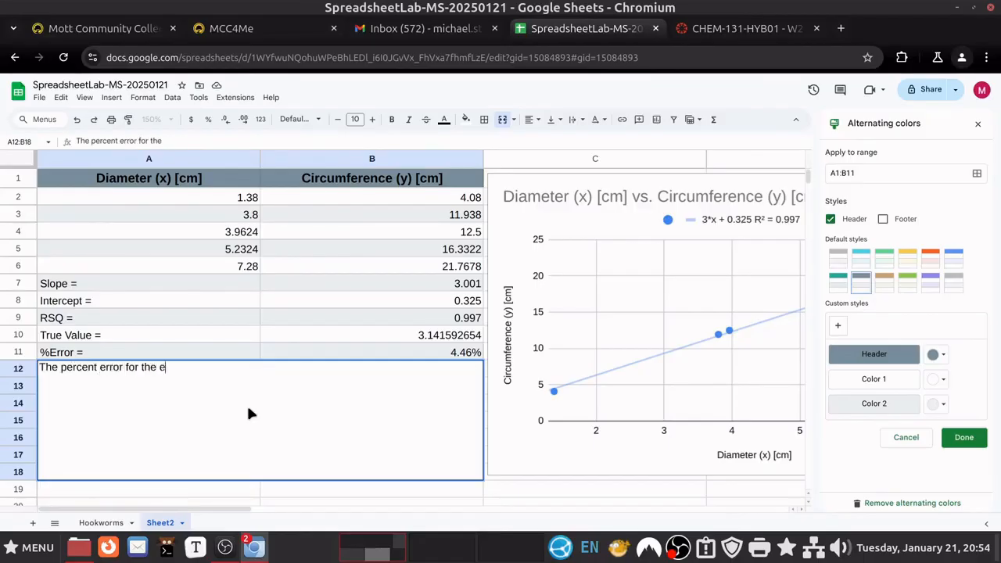
type("xperiment w")
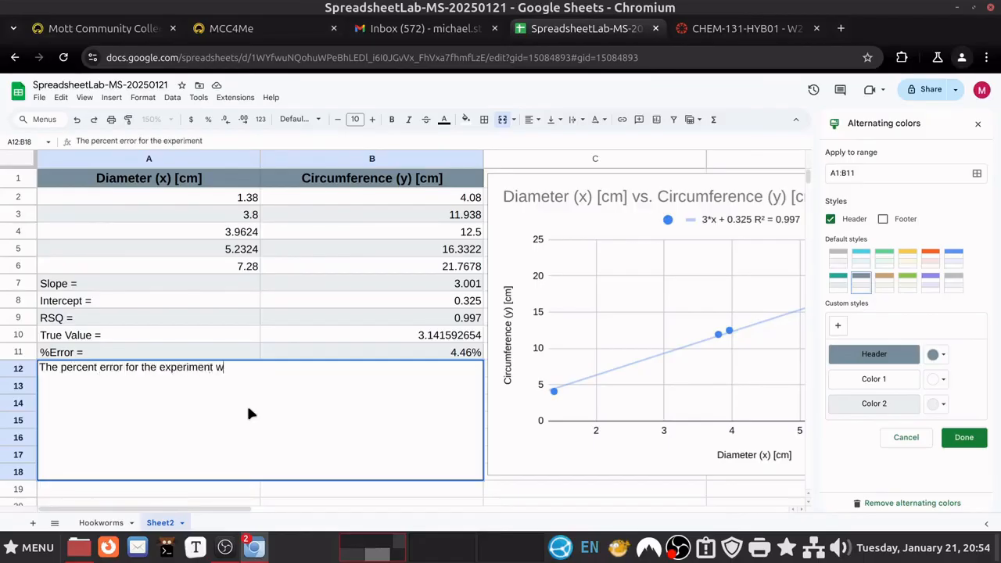
type("as below the")
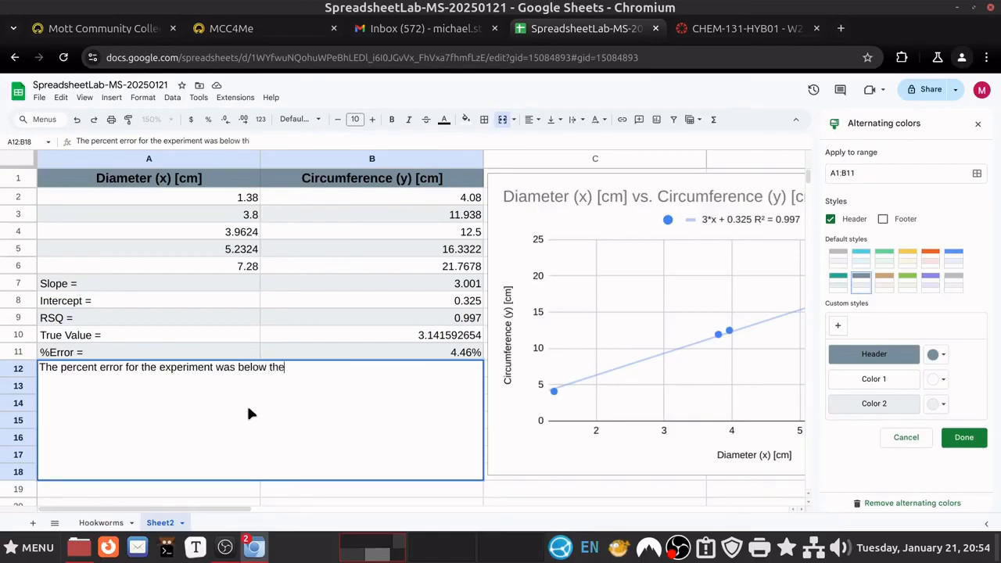
type(" 5% threshhol")
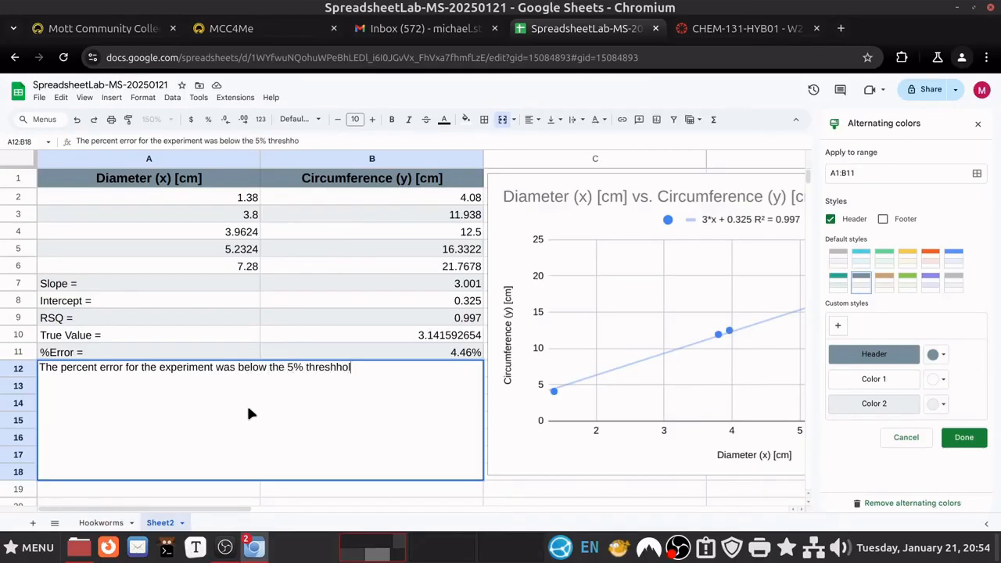
type("d. Therefore, our resu")
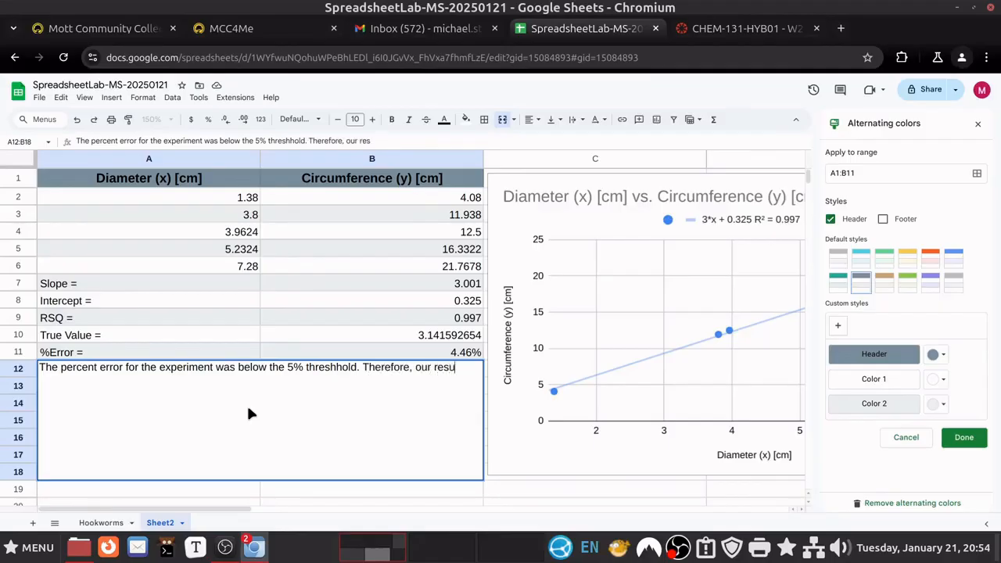
type("lts are")
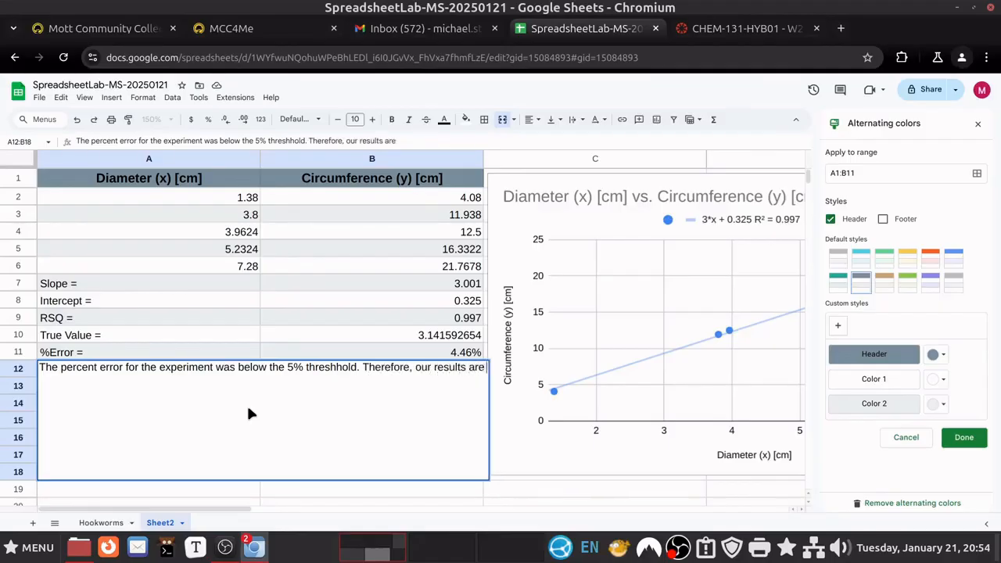
type(" valid")
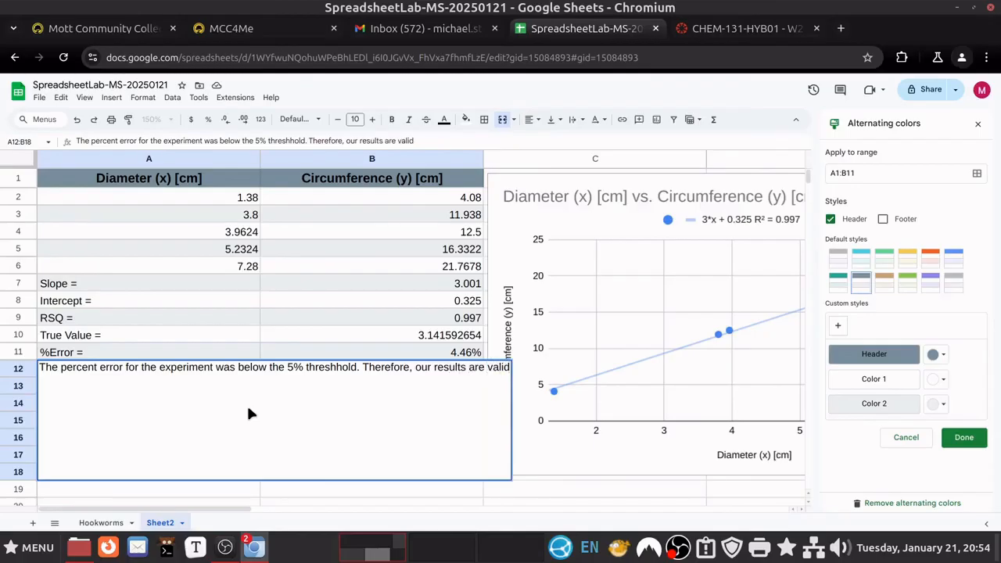
type(" and our")
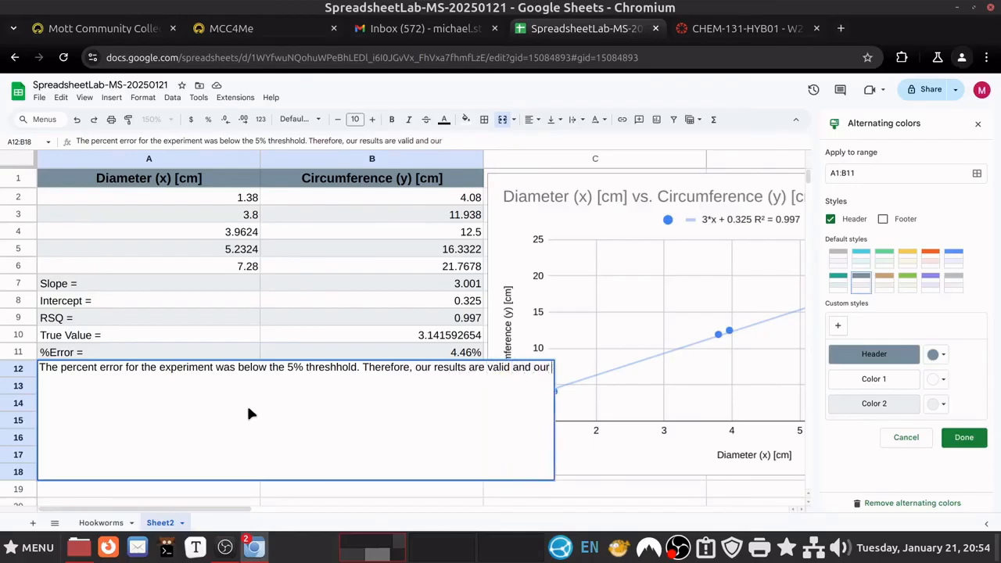
type(" slope is")
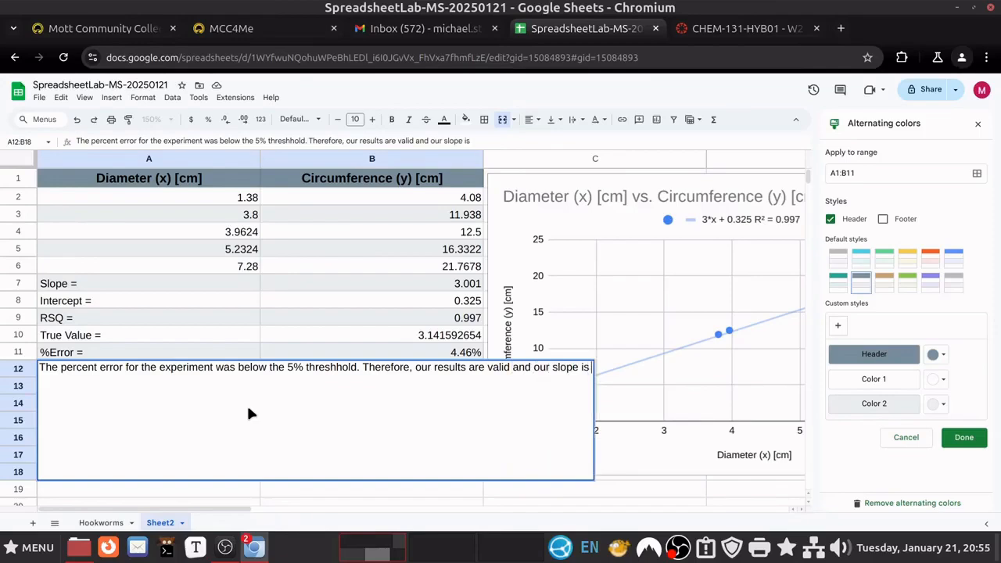
type(" reasonably")
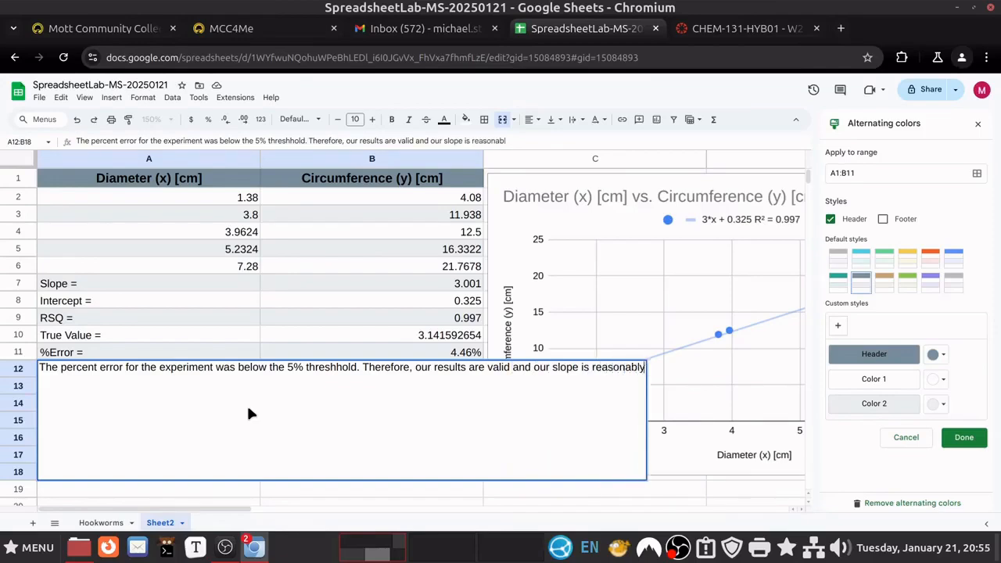
type(" close to")
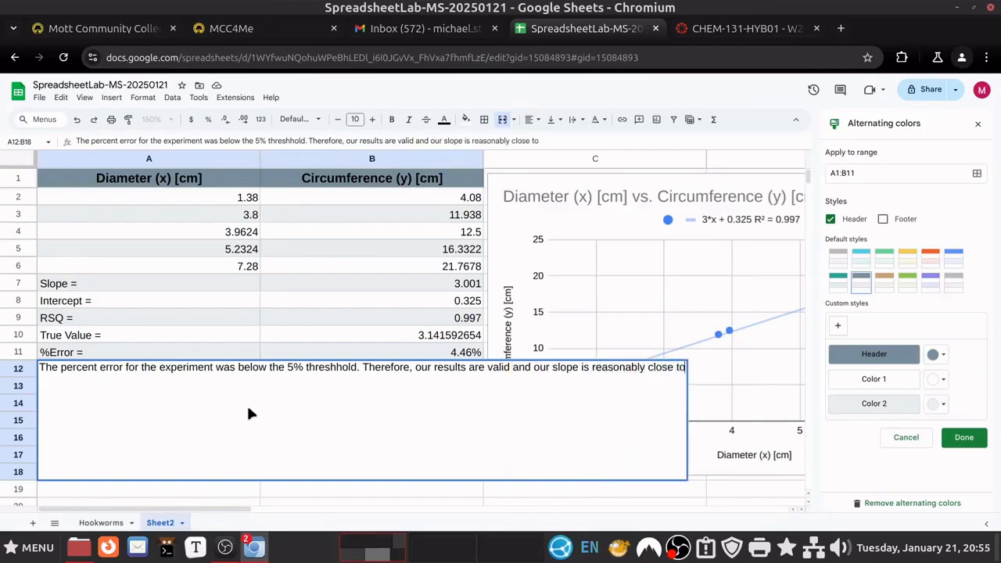
type(" pi.")
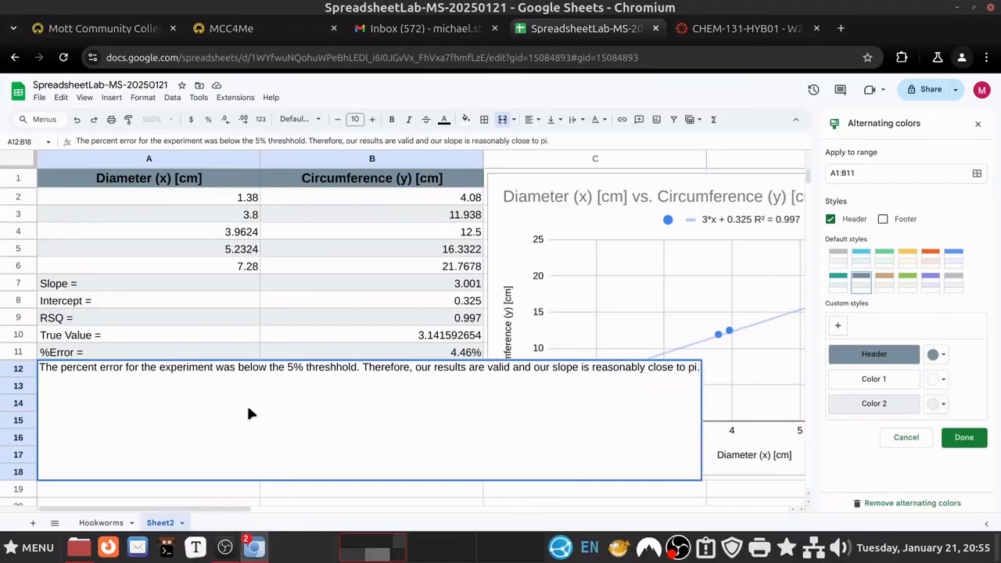
key("Return")
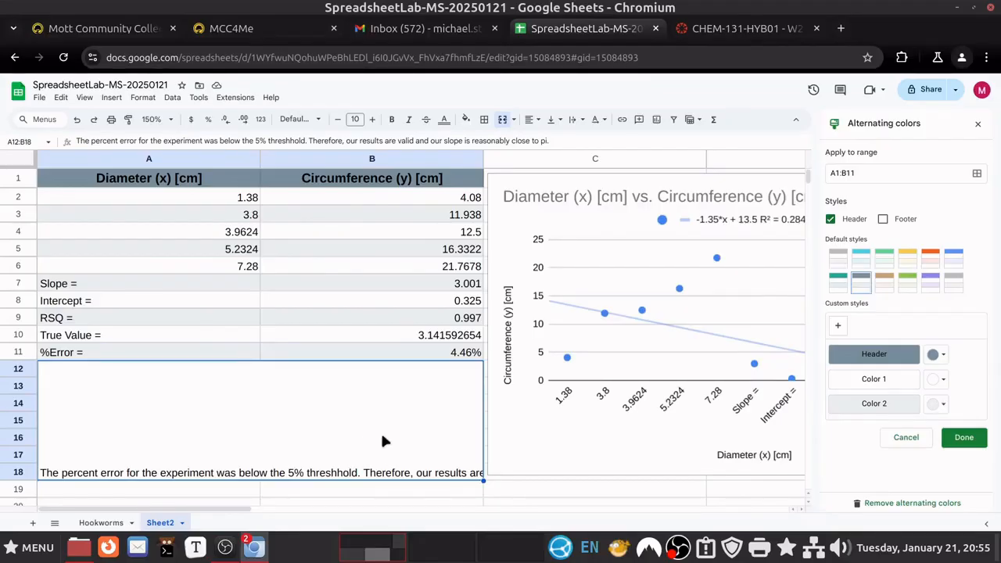
Align the conclusion text in merged cell A12:B18 to the top and wrap it within the cell
left_click(148, 99)
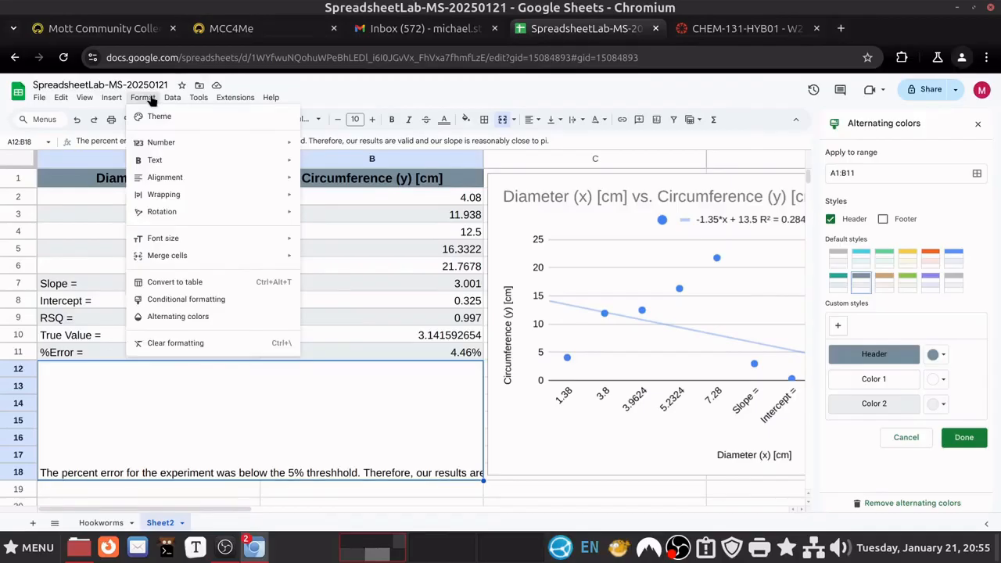
mouse_move(151, 179)
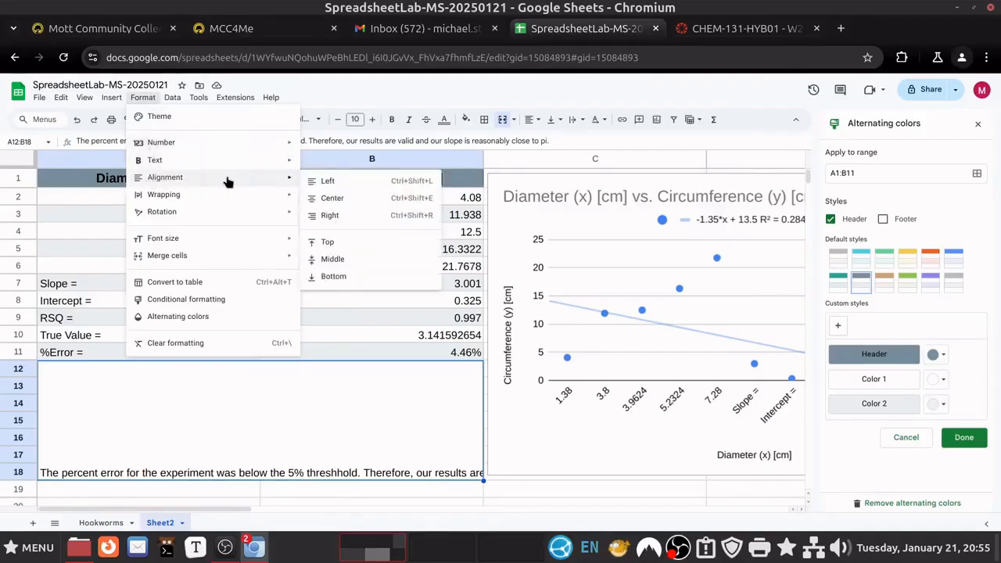
left_click(327, 244)
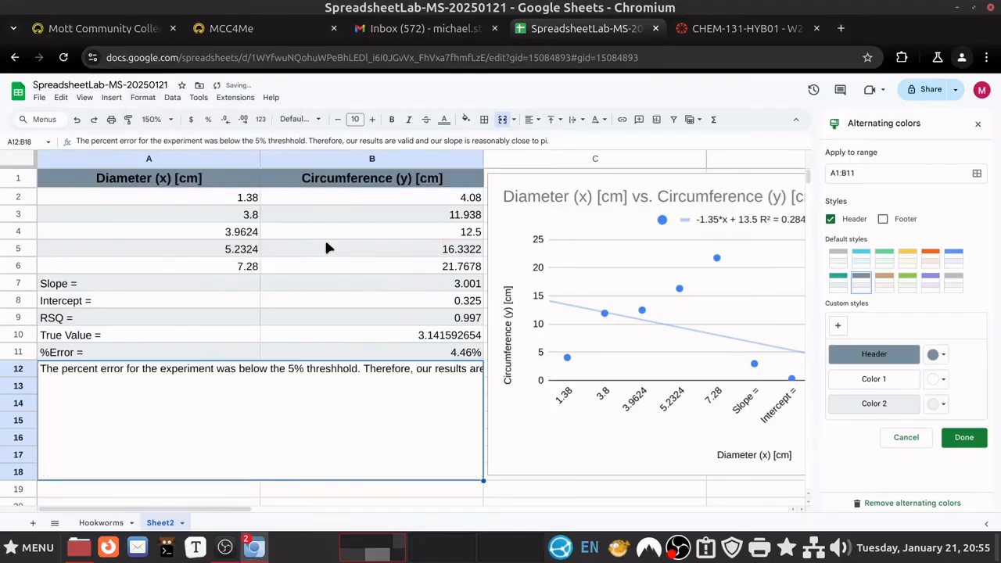
left_click(143, 98)
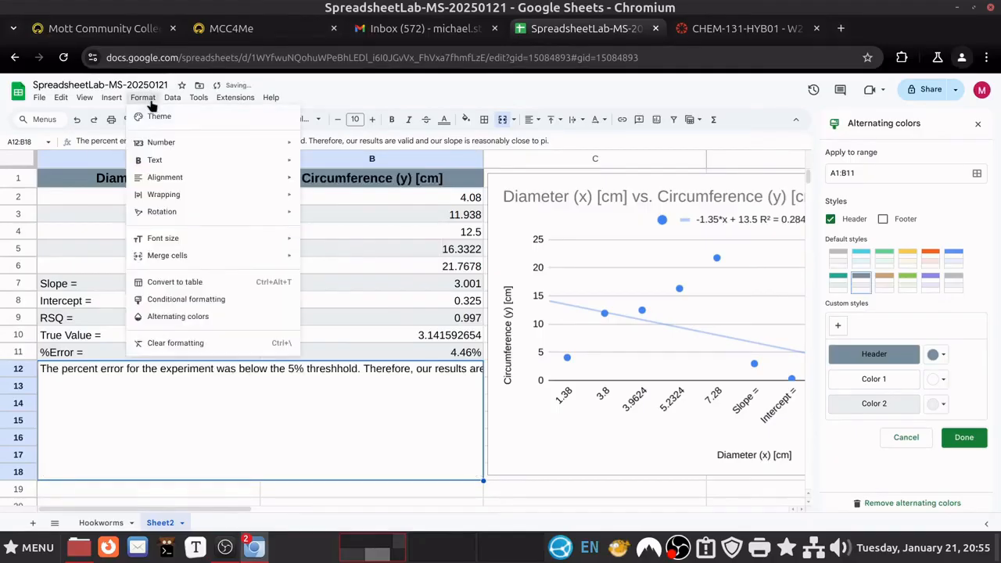
mouse_move(154, 200)
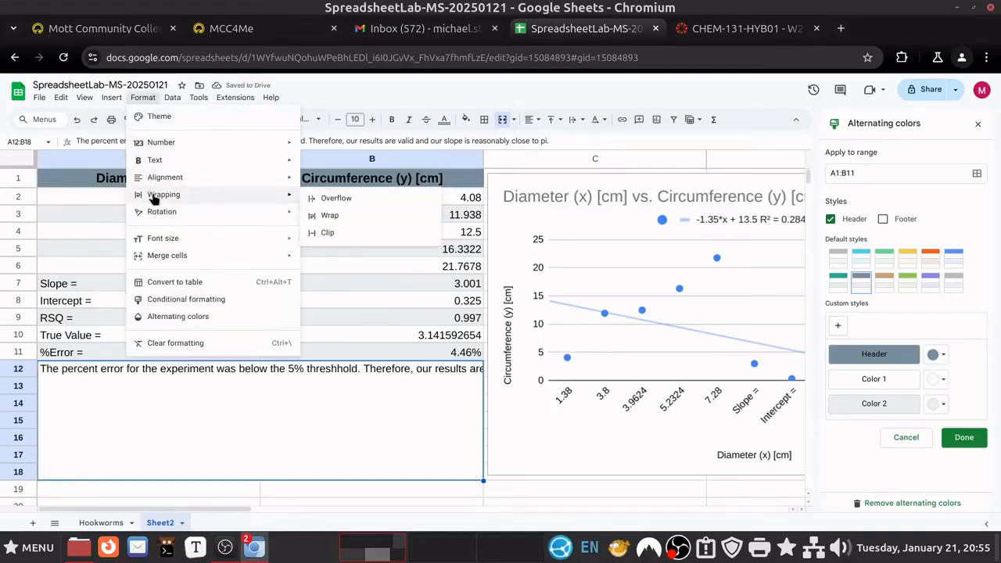
left_click(326, 217)
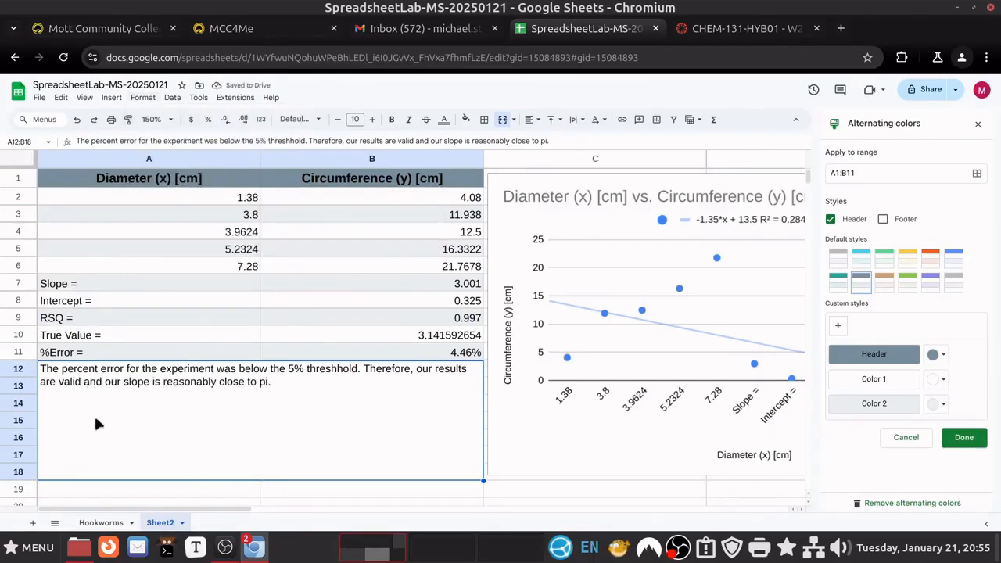
left_click(445, 487)
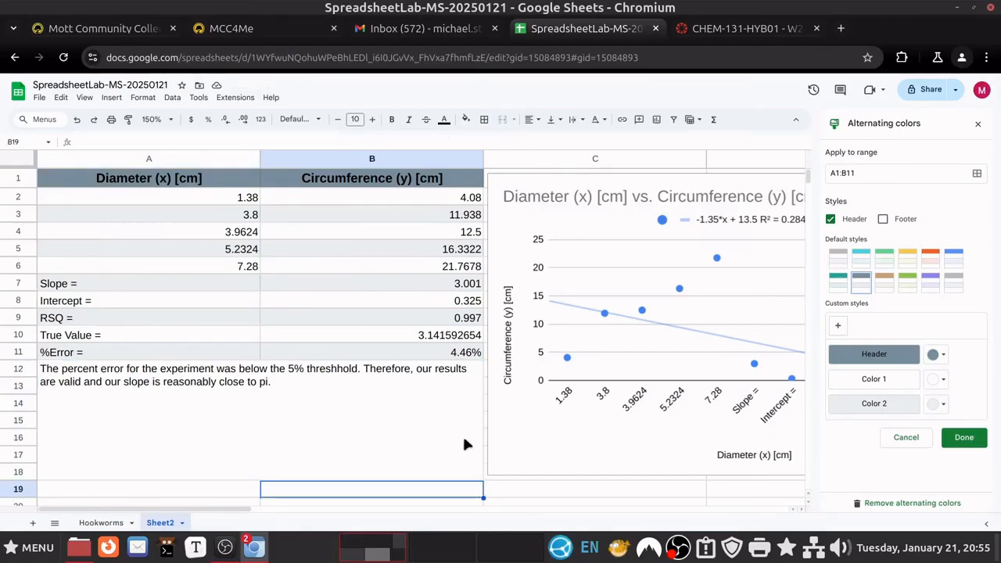
Increase the font size of the table body A2:B11 to 11 and close the alternating colors settings
left_click_drag(130, 194, 405, 360)
left_click(372, 119)
left_click(317, 352)
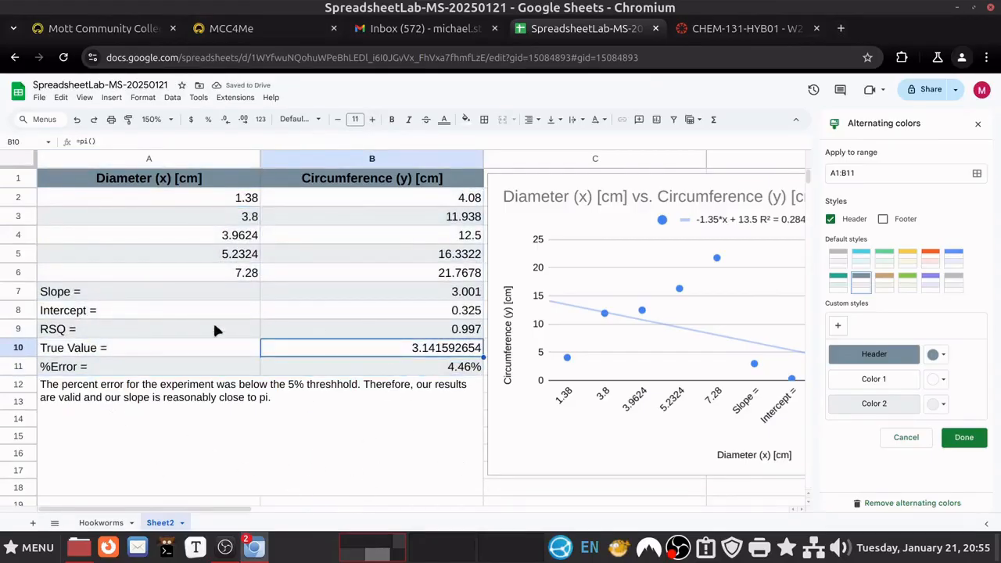
left_click(975, 125)
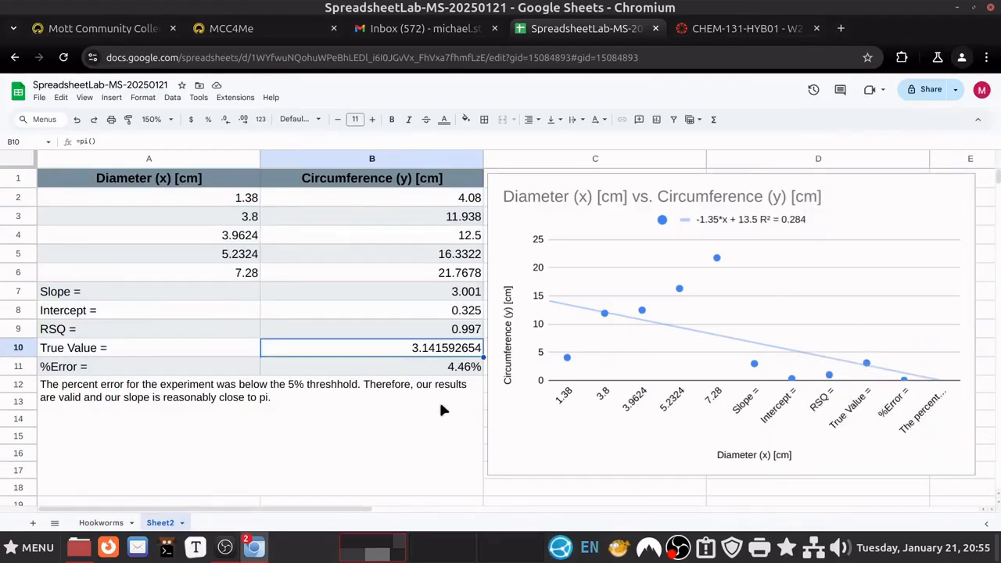
Change the scatter chart's data range to A2:B6 and close the chart editor
double_click(751, 299)
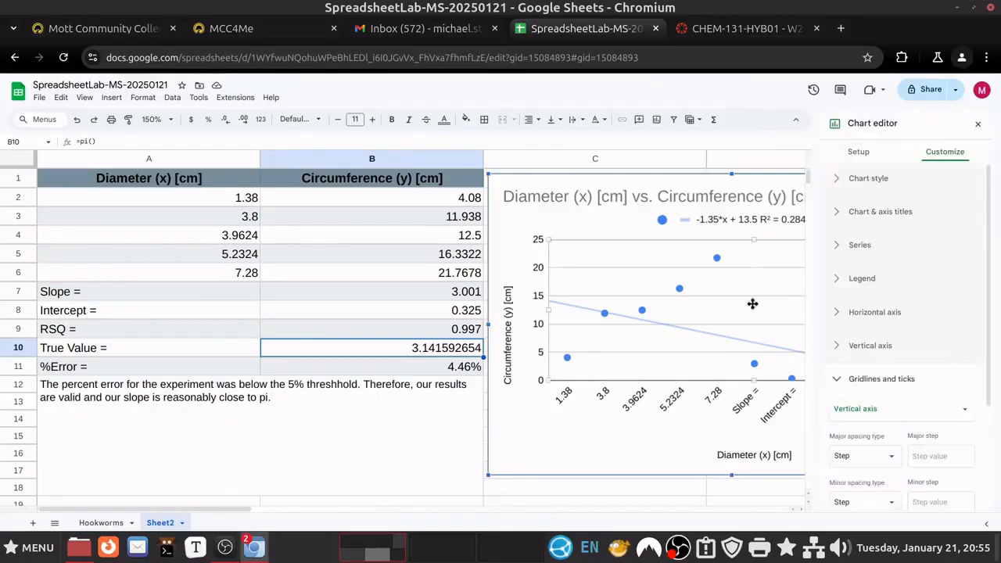
left_click(857, 152)
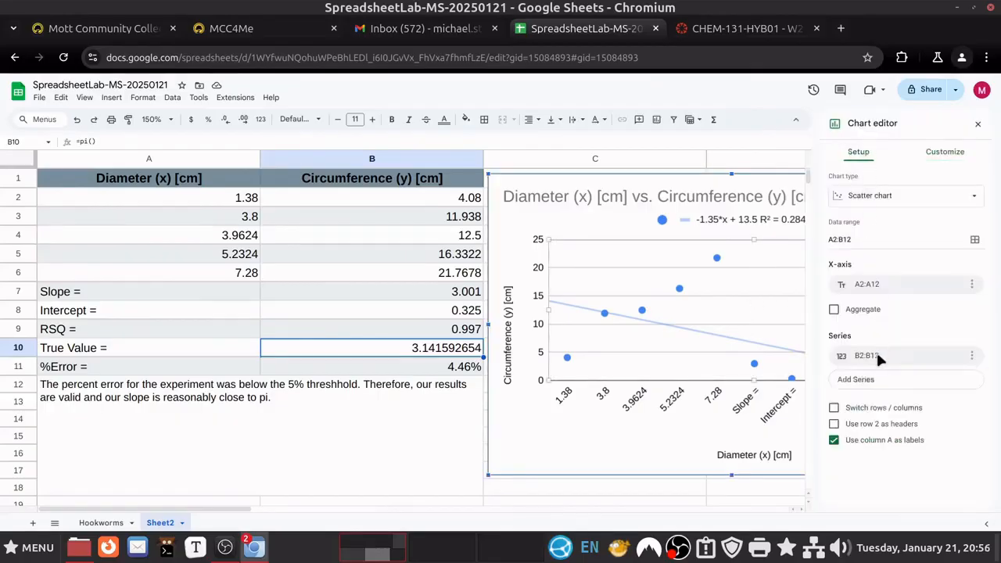
left_click(975, 240)
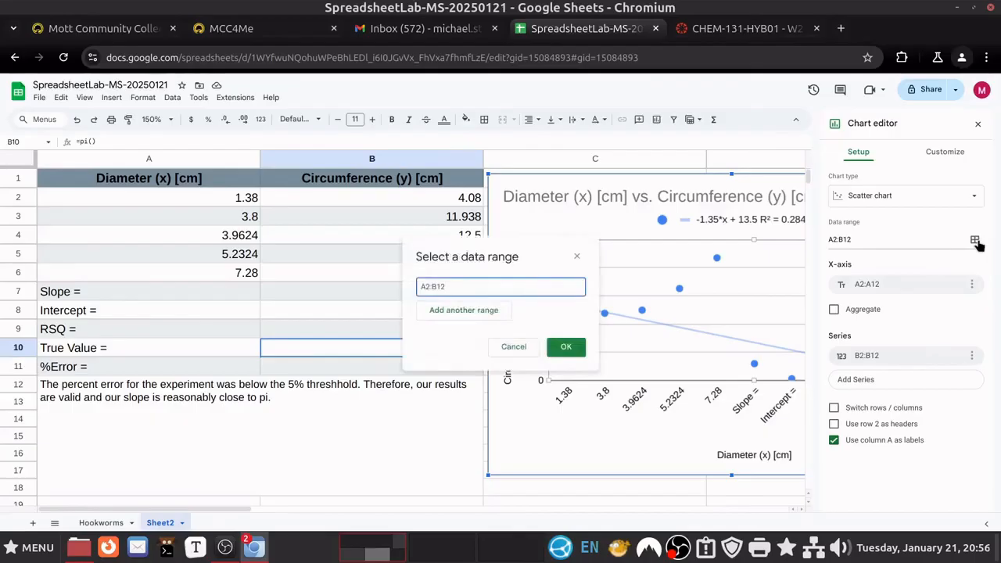
left_click_drag(229, 197, 345, 276)
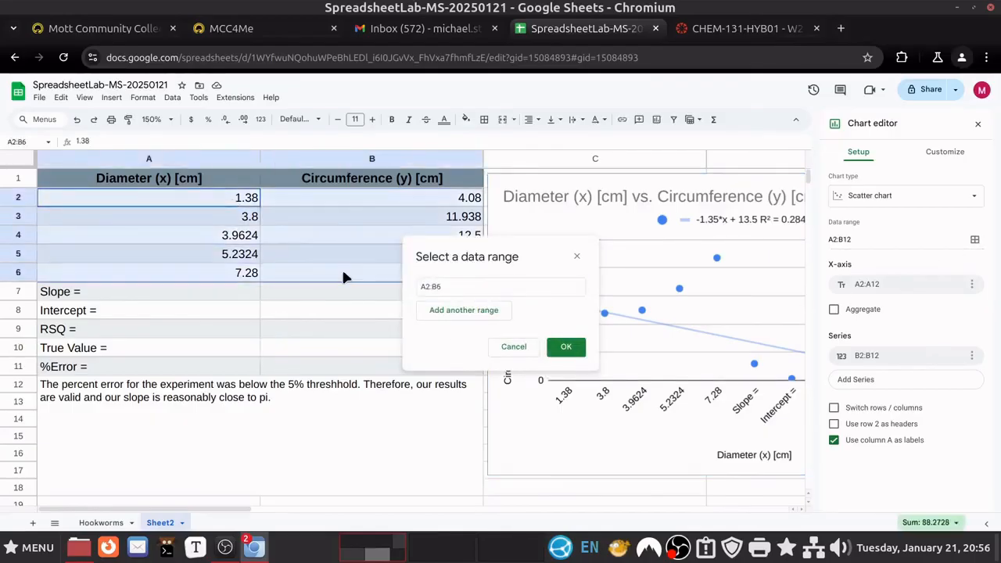
left_click(566, 349)
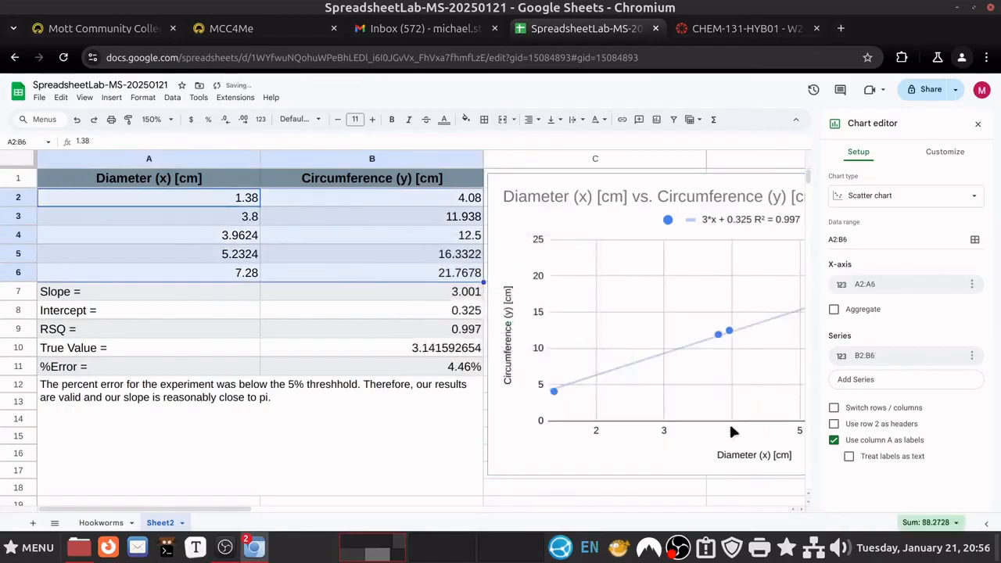
left_click(977, 124)
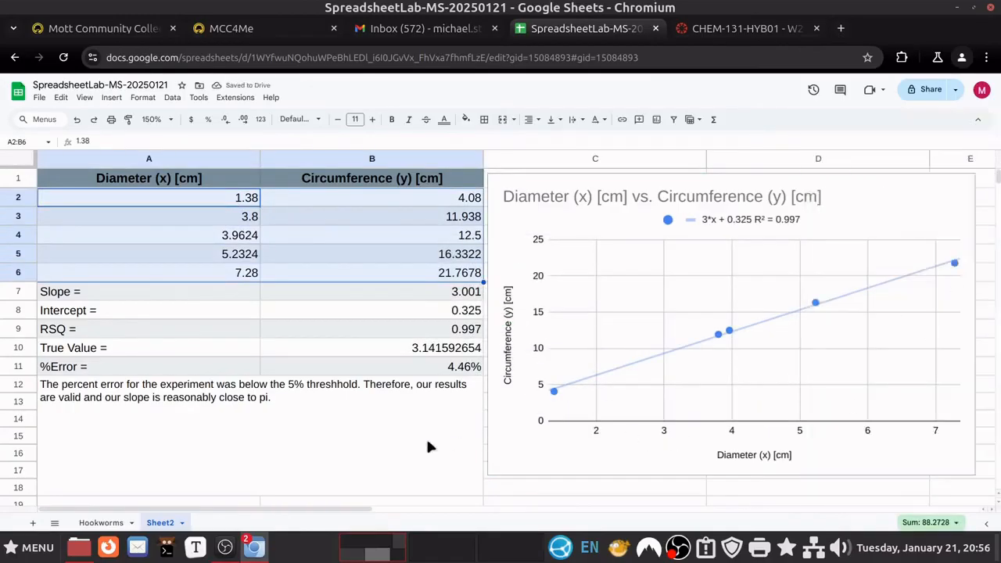
left_click(547, 493)
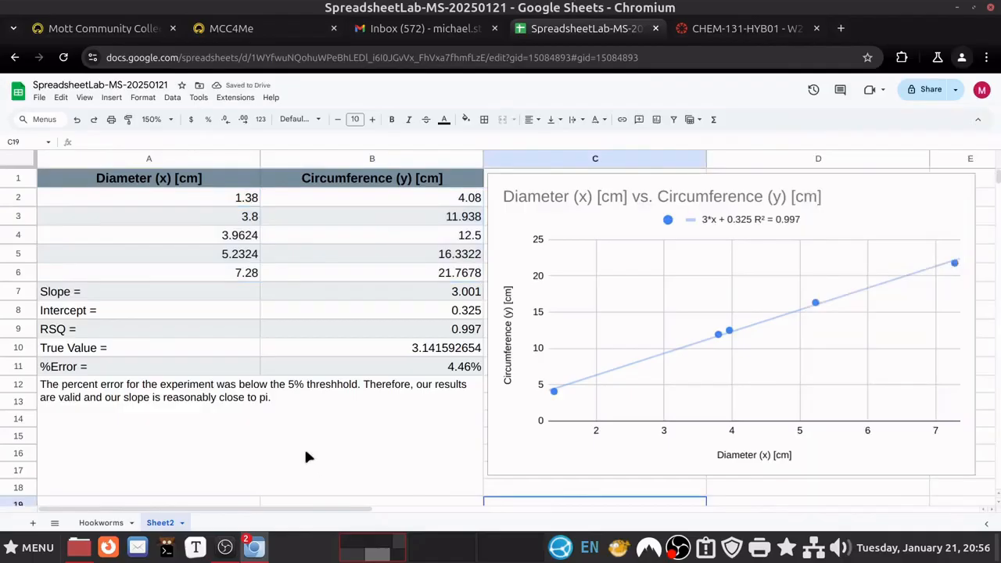
Reopen the scatter chart's data range selection to review it, and close it without changes
left_click(313, 458)
left_click(599, 489)
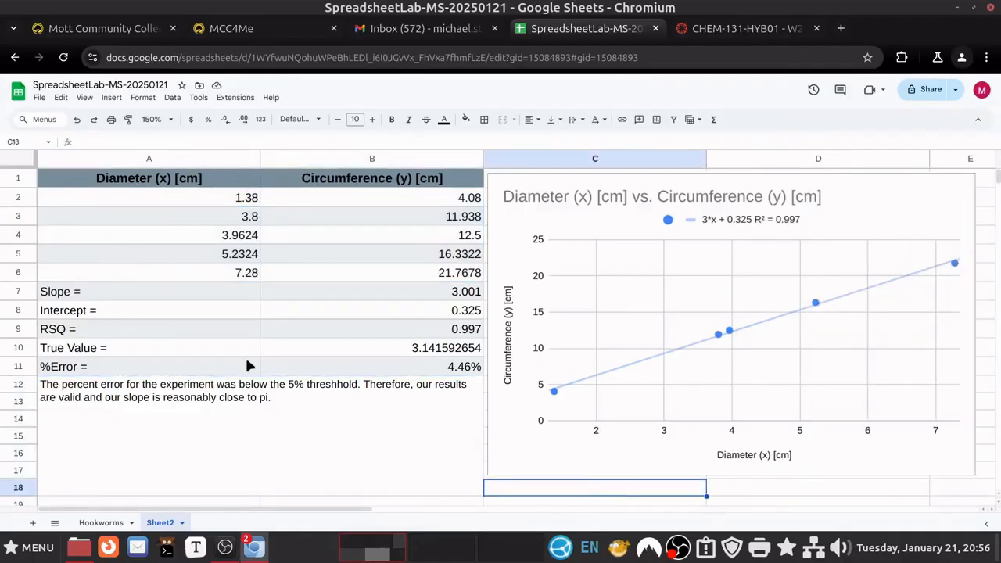
left_click(378, 465)
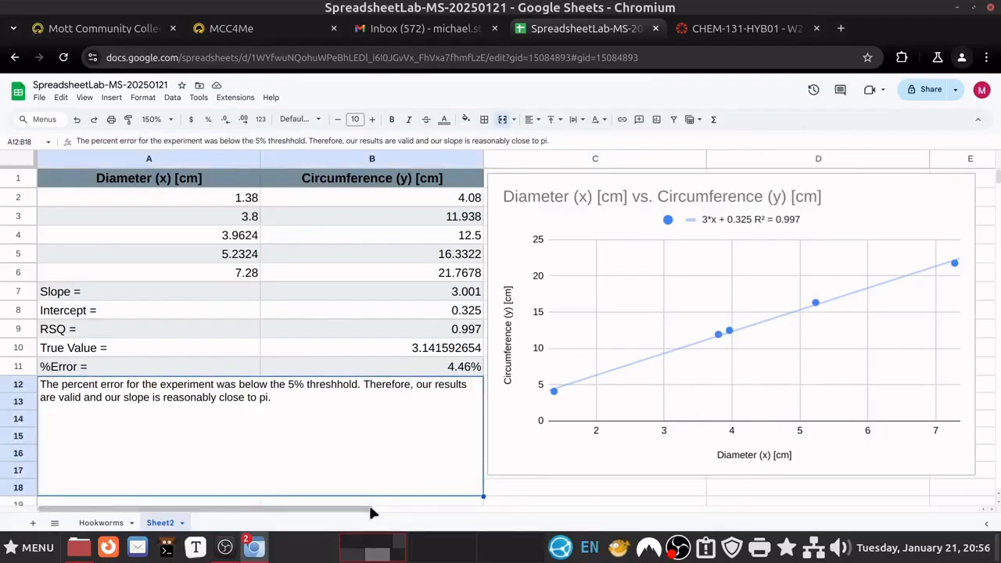
left_click(959, 192)
left_click(966, 183)
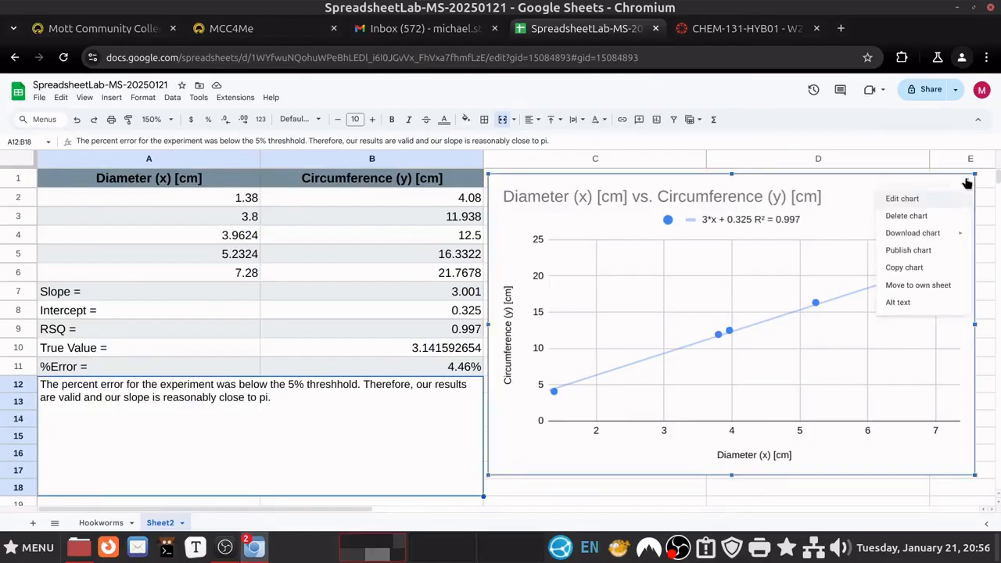
left_click(901, 199)
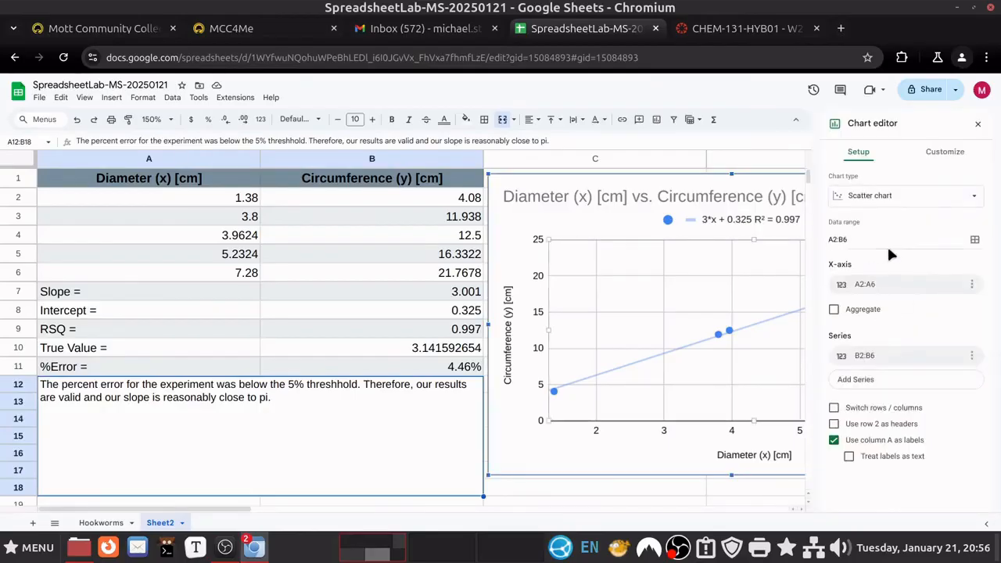
left_click(974, 240)
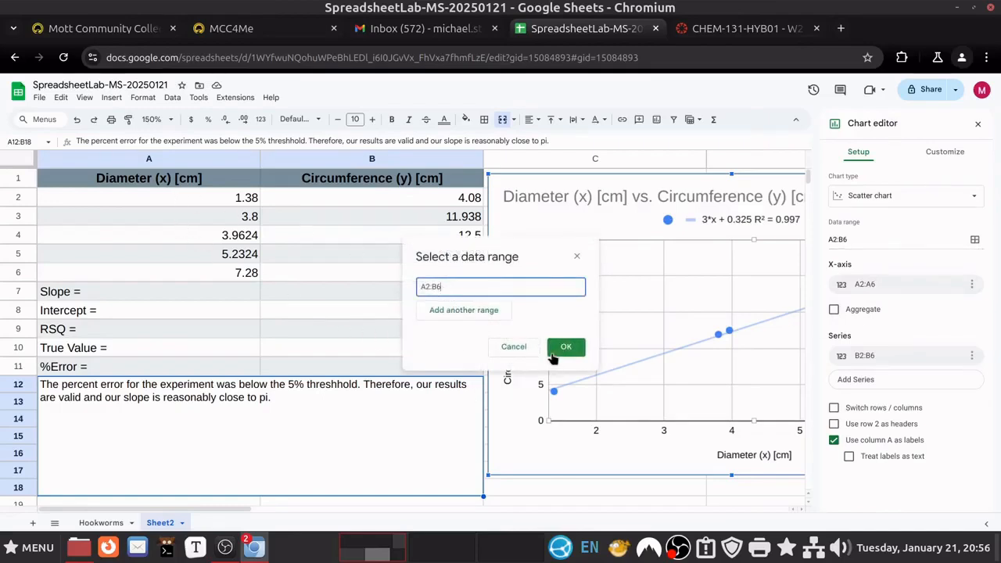
left_click(512, 348)
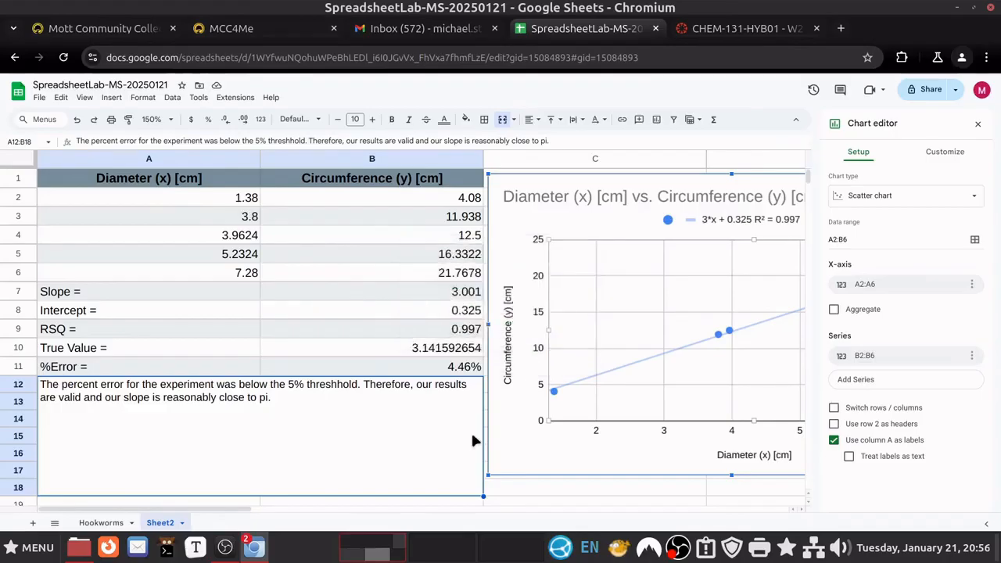
left_click(978, 127)
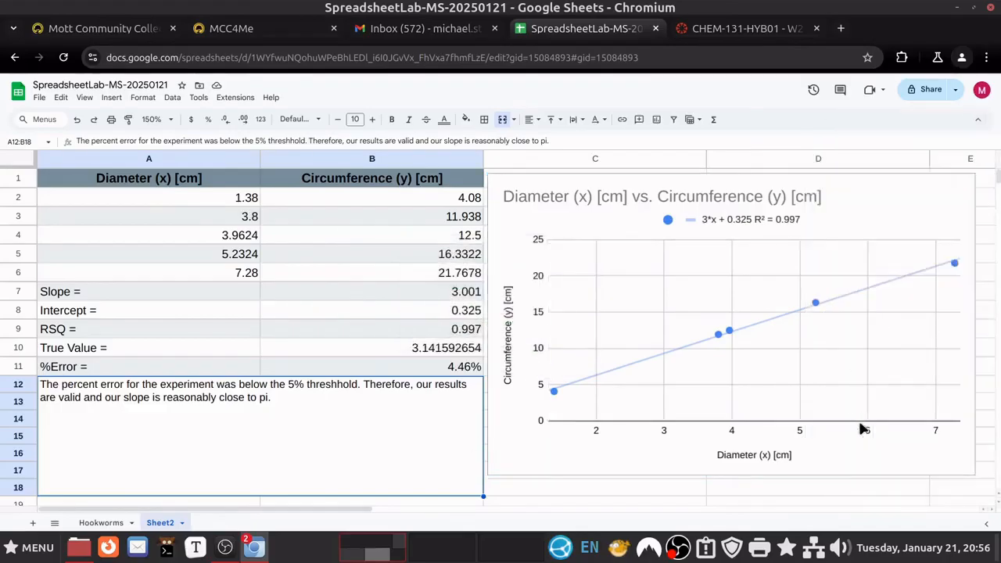
Rename the current sheet as Circles
right_click(163, 528)
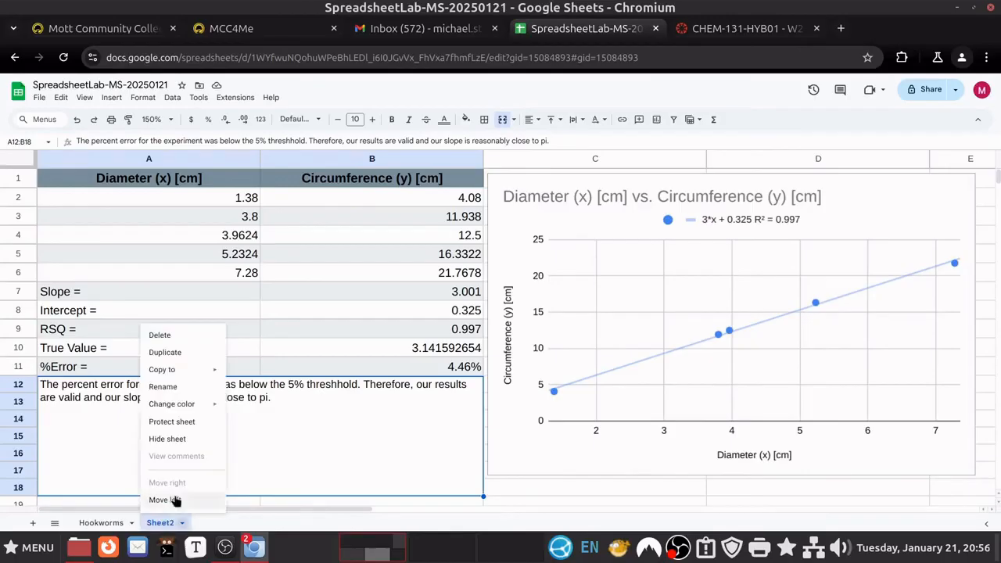
left_click(177, 384)
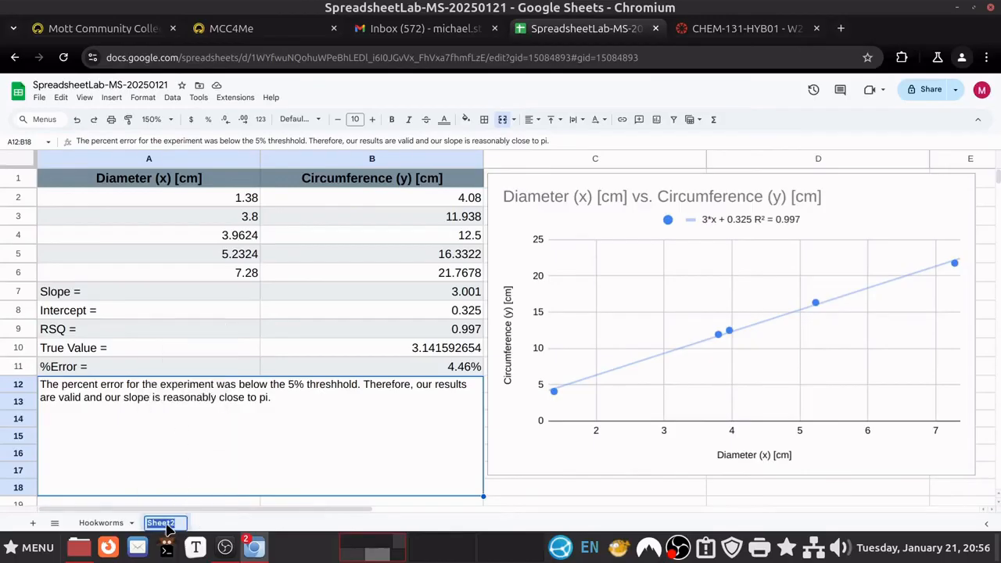
type("Circles")
key("Return")
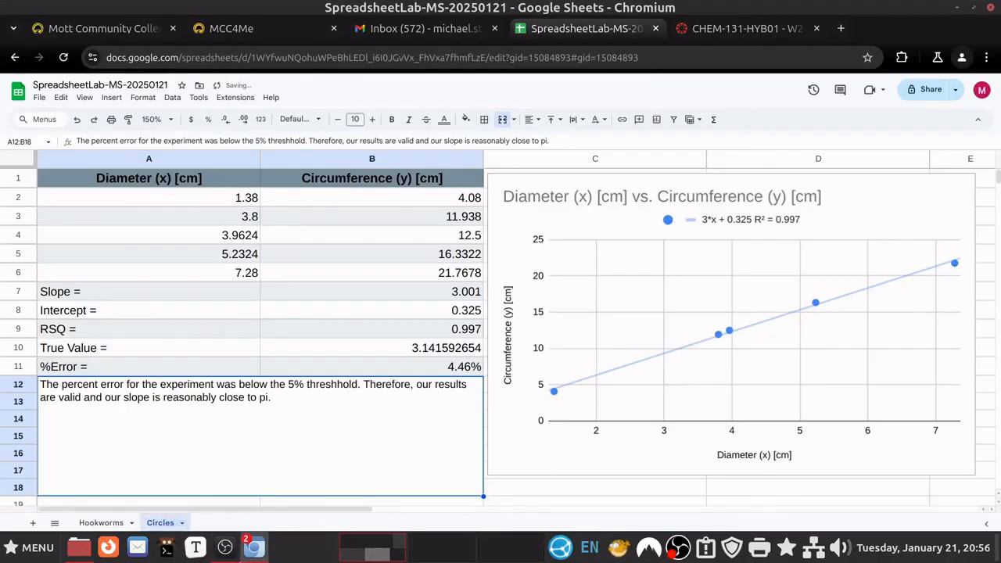
Review the handout's Part Three on tire pressure, including Table 3, the instructions and the given actual slope value
mouse_move(254, 547)
left_click(296, 506)
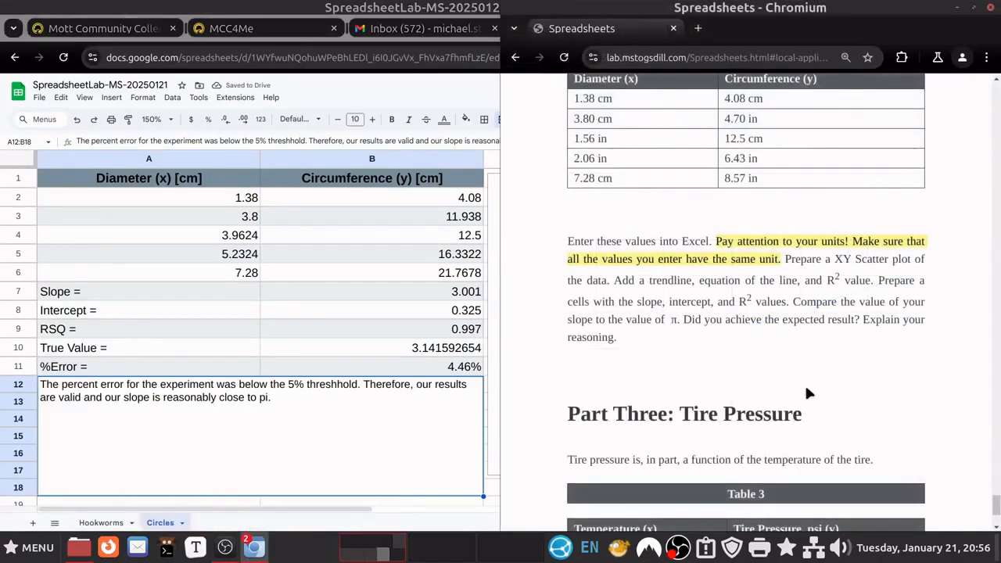
scroll(805, 383, "down", 3)
scroll(800, 394, "down", 2)
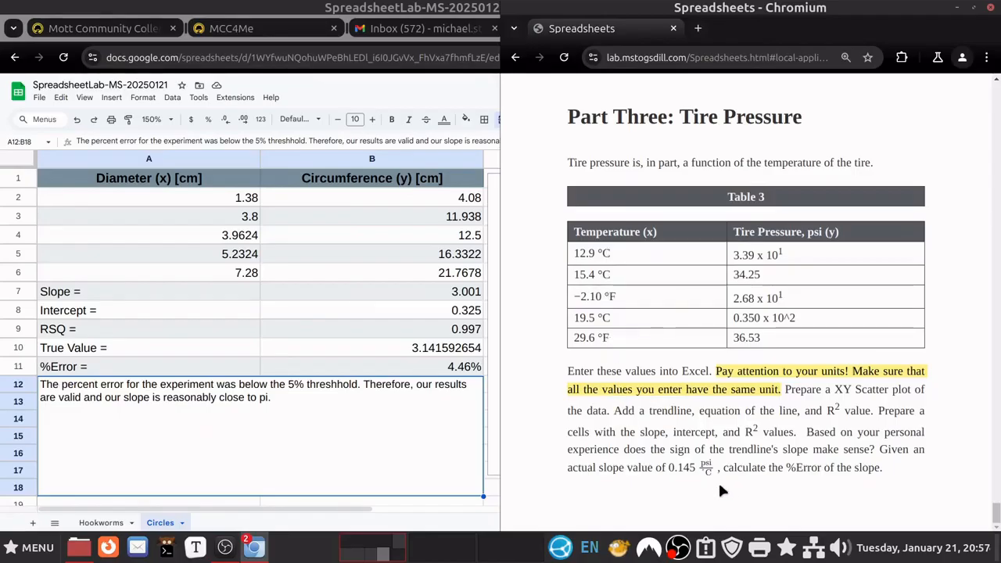
left_click_drag(669, 468, 714, 470)
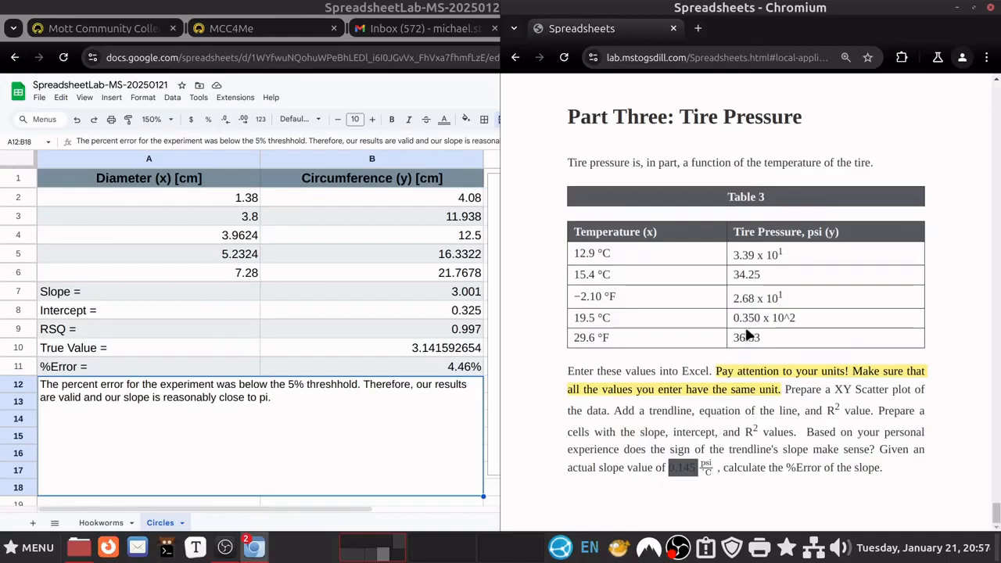
left_click(850, 321)
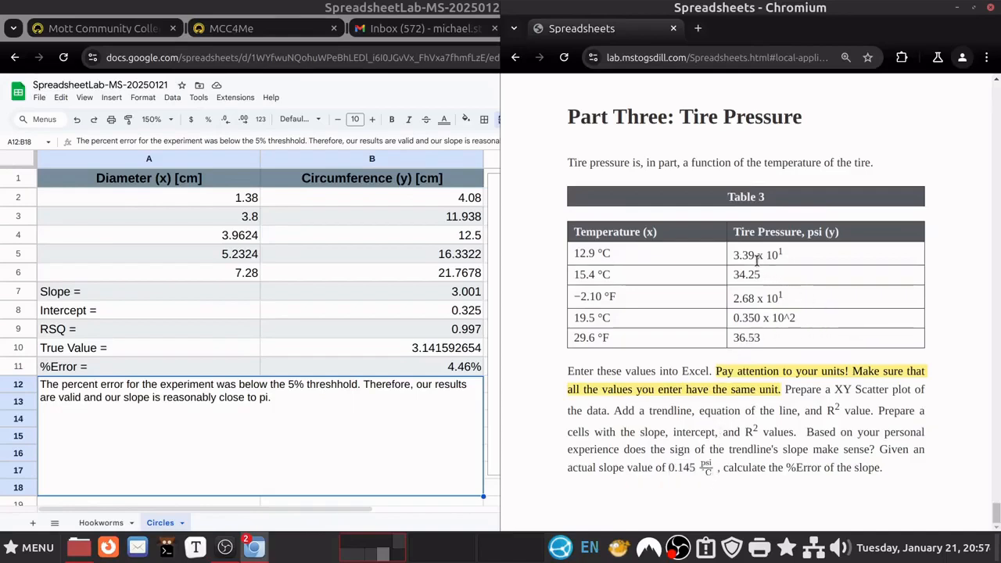
Copy the first tire pressure value, 3.39 x 10¹, from Table 3 into cell A23 of the Circles sheet, and return to the handout
left_click_drag(735, 256, 789, 263)
right_click(746, 252)
left_click(770, 274)
scroll(326, 391, "down", 5)
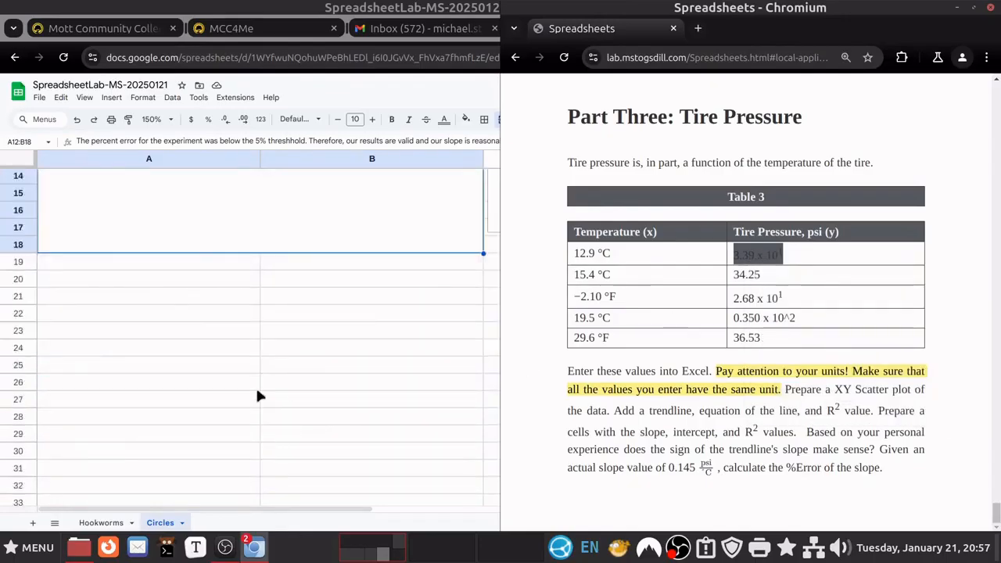
left_click(167, 330)
right_click(166, 330)
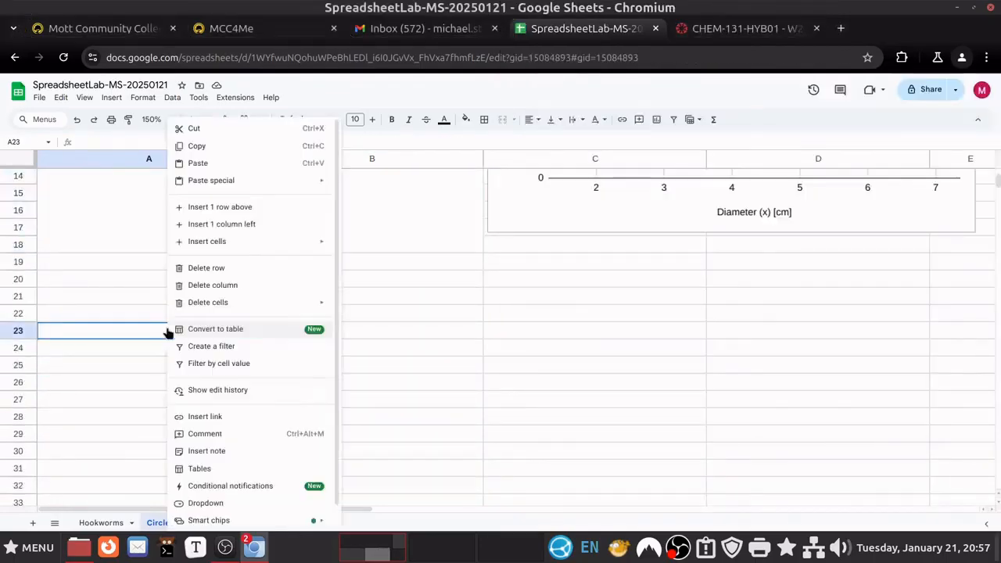
left_click(229, 164)
left_click(560, 373)
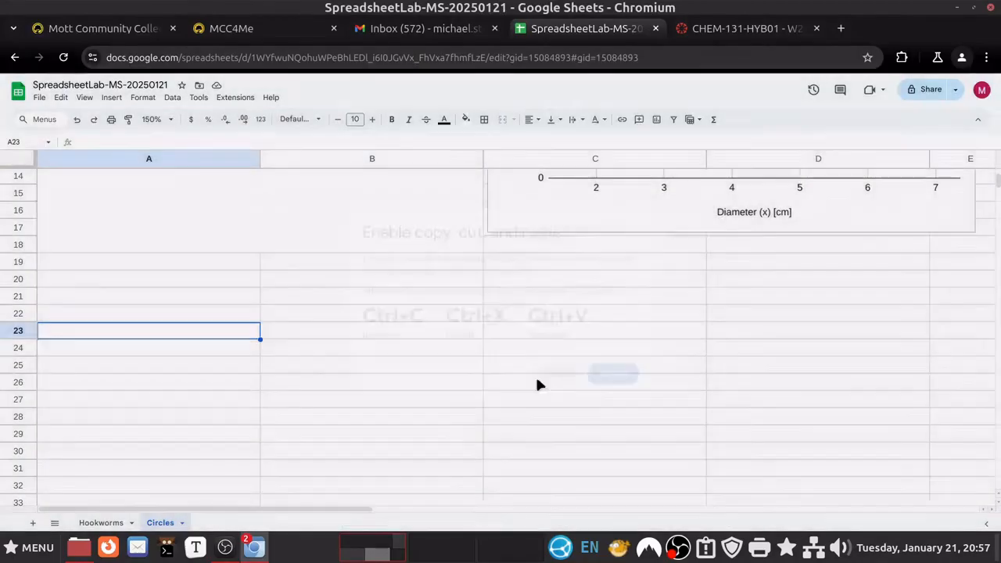
key("ctrl+v")
double_click(183, 330)
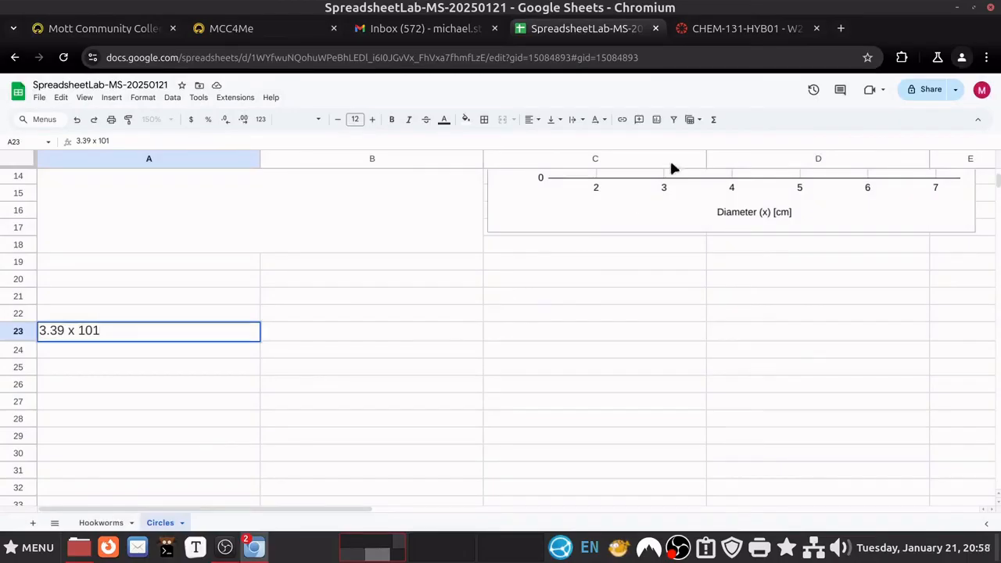
mouse_move(253, 547)
left_click(325, 504)
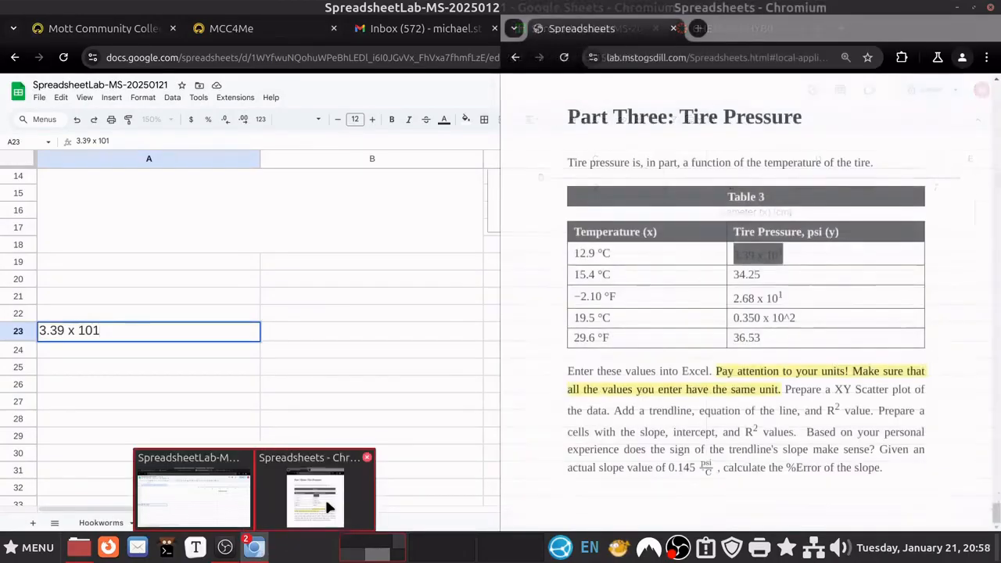
Replace the pasted pressure value in cell A23 of the Circles sheet with 33.9
left_click(757, 260)
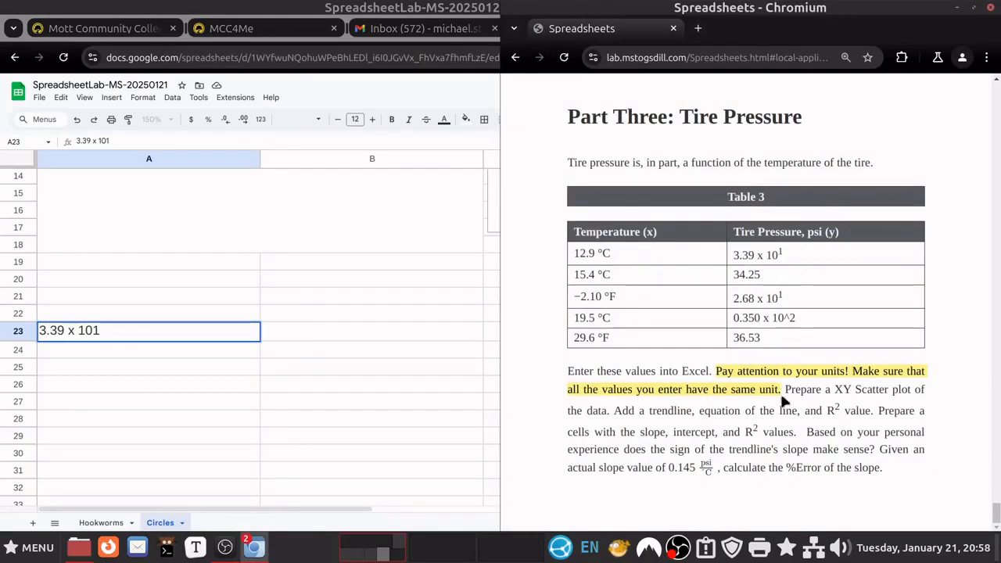
left_click(171, 334)
key("ctrl+a")
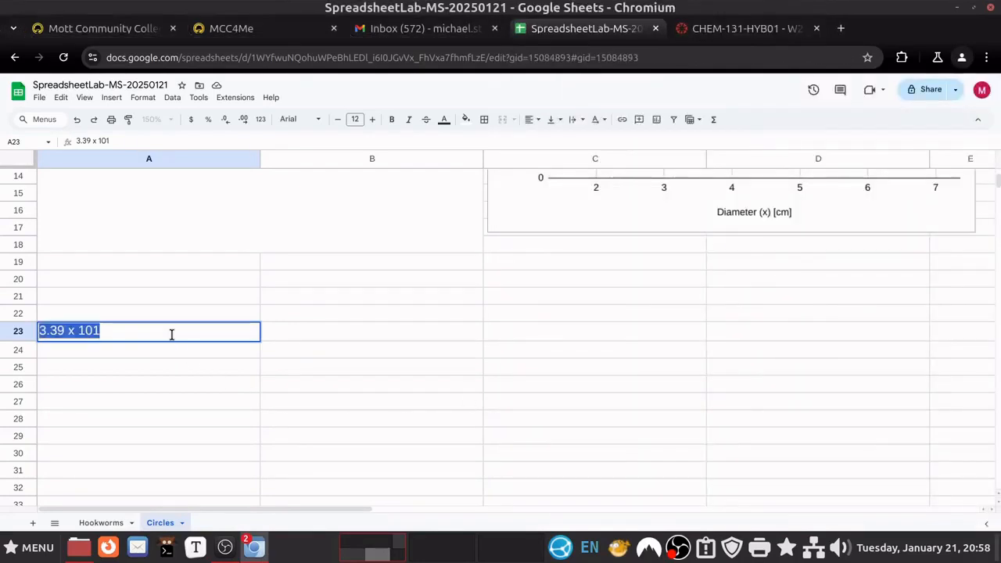
type("33.9")
key("Return")
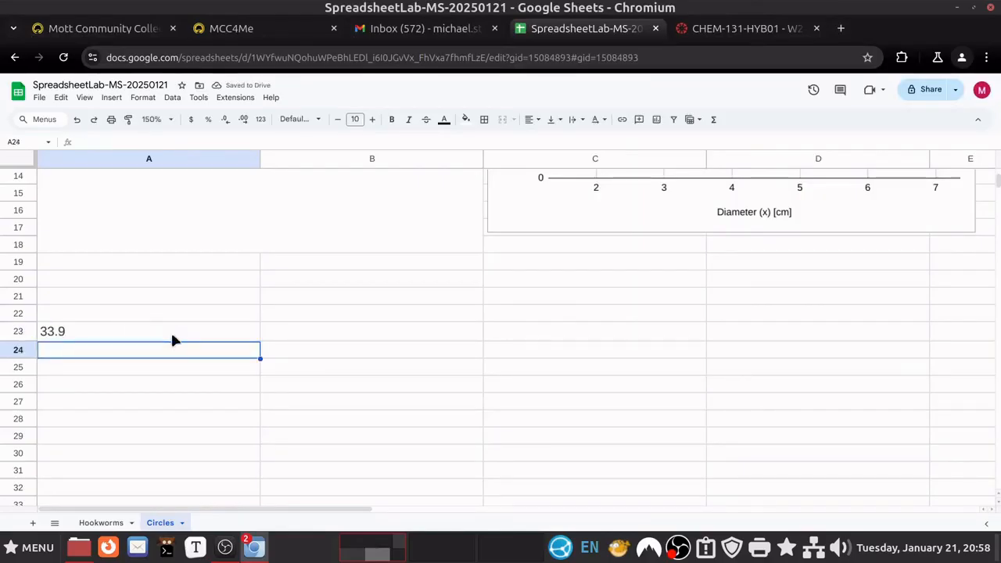
Clear the contents of cell A23 in the Circles sheet
left_click(173, 336)
key("Delete")
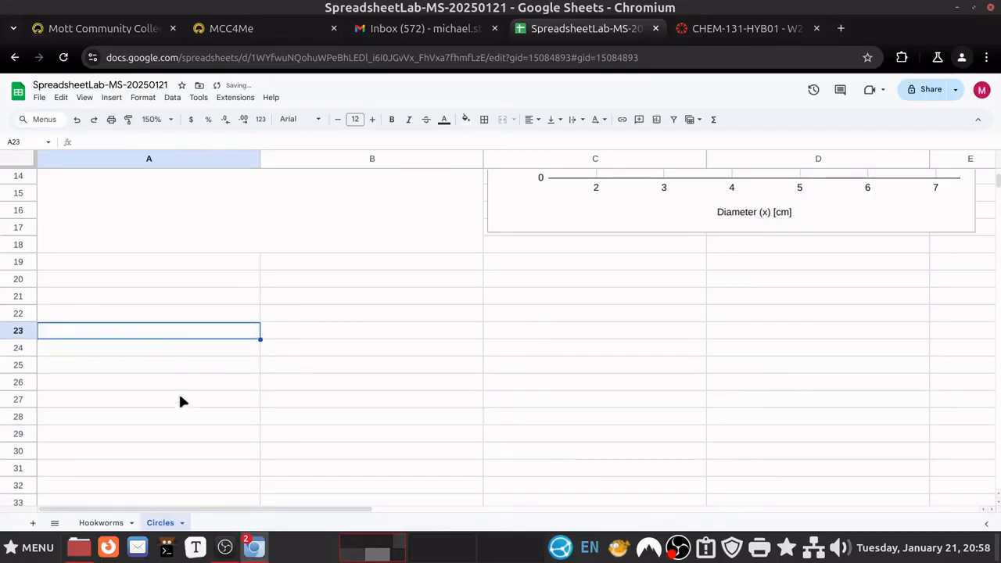
Review the handout's Part Two and Part Three instructions beside the Circles data, and return to the spreadsheet
mouse_move(263, 557)
left_click(312, 493)
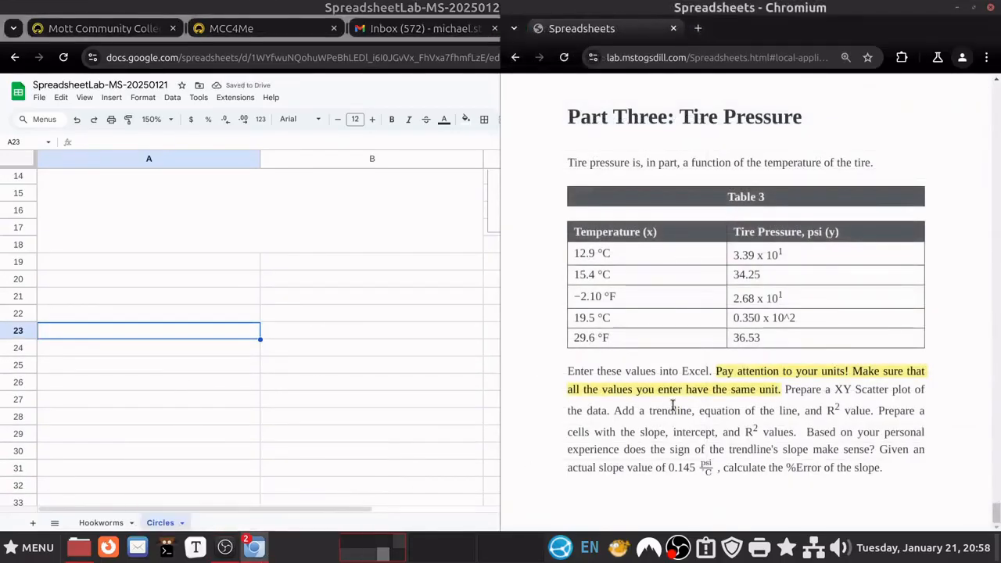
scroll(672, 405, "up", 4)
scroll(671, 405, "down", 4)
scroll(371, 378, "up", 5)
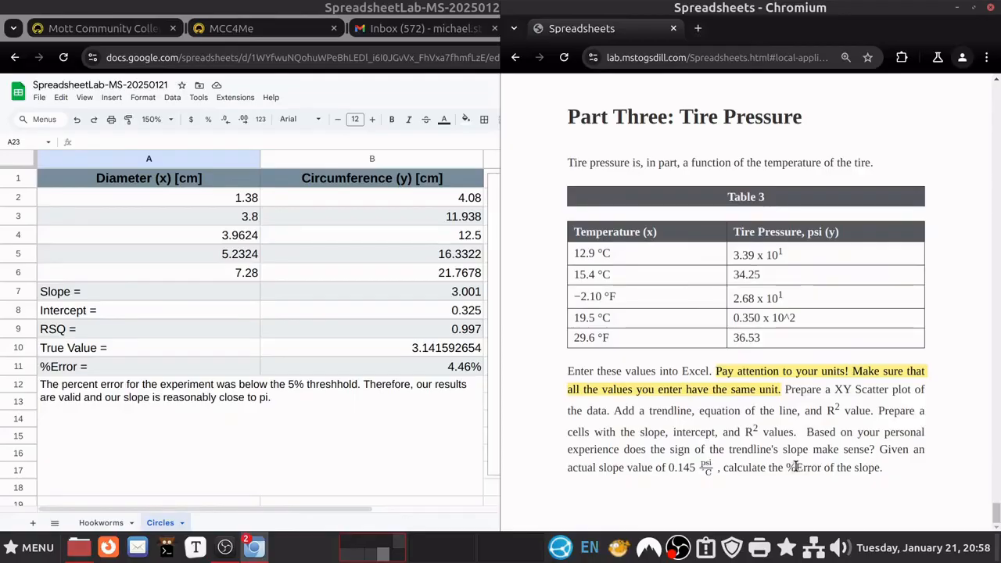
scroll(796, 465, "up", 5)
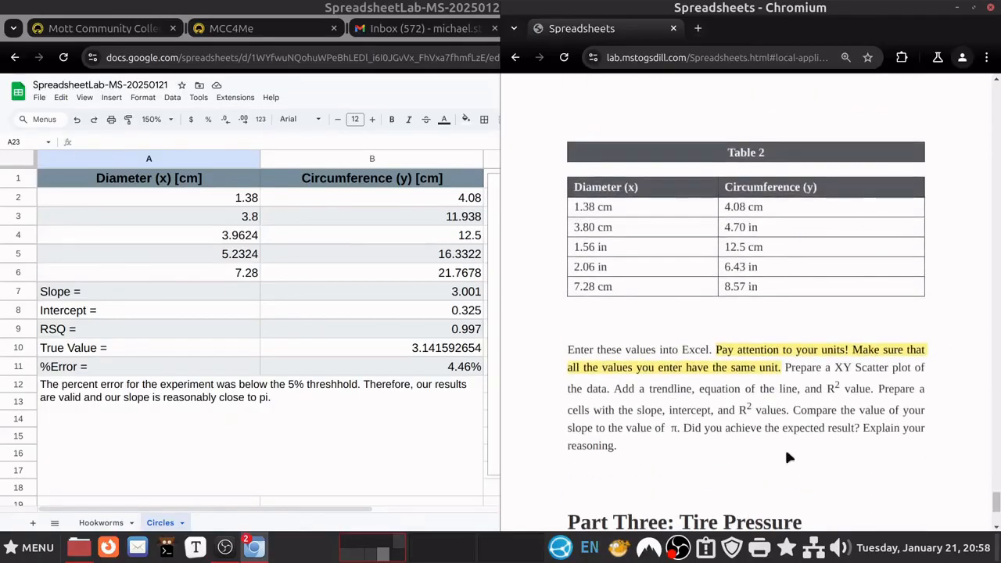
scroll(805, 391, "down", 5)
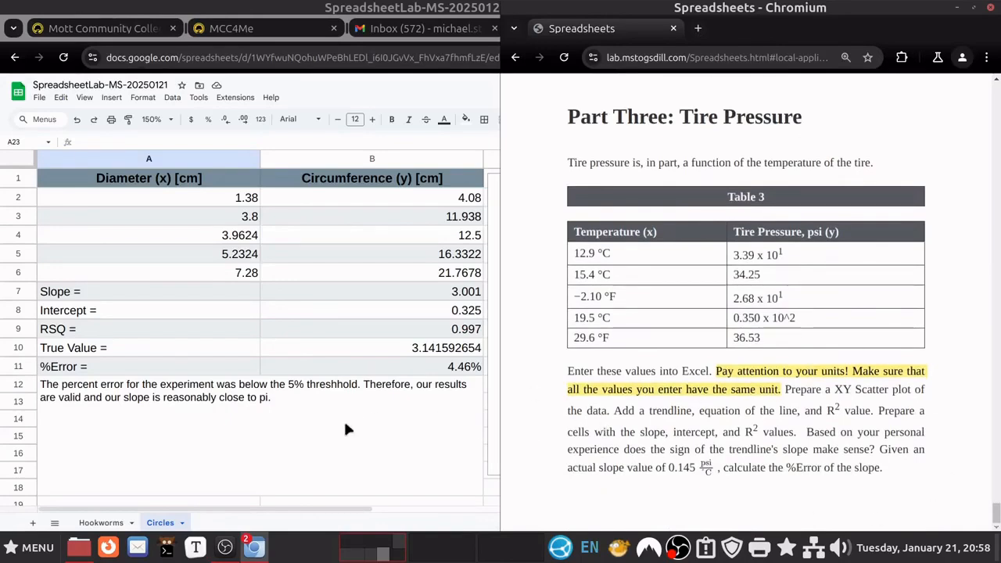
left_click(247, 468)
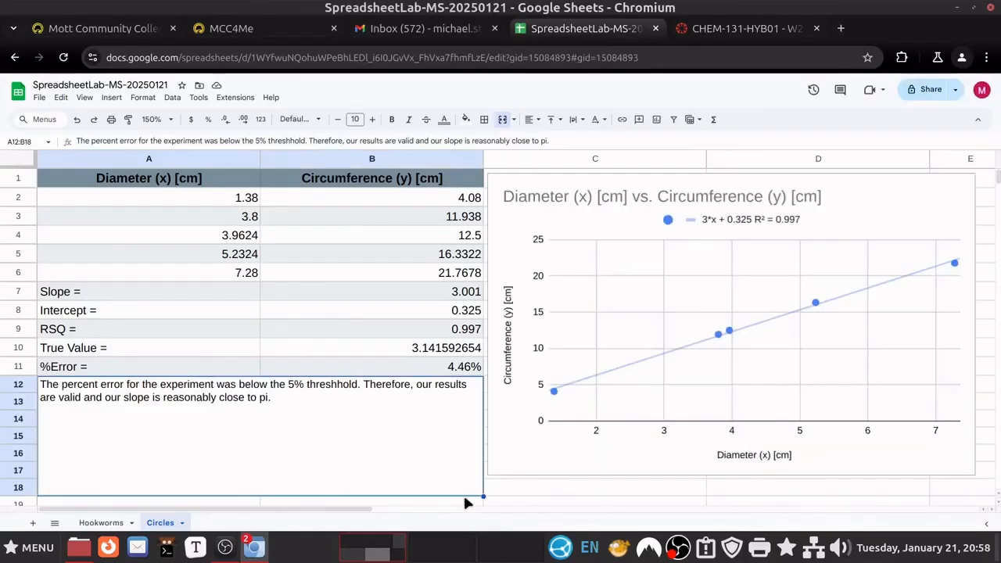
left_click(581, 491)
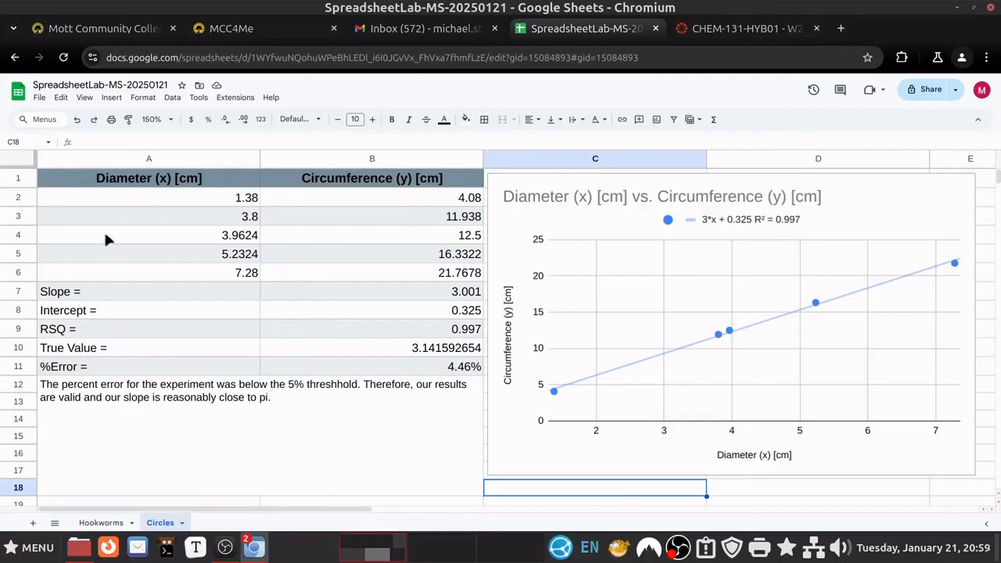
Download the spreadsheet as a Microsoft Excel (.xlsx) file, show it in its folder, and move the folder window aside
left_click(39, 98)
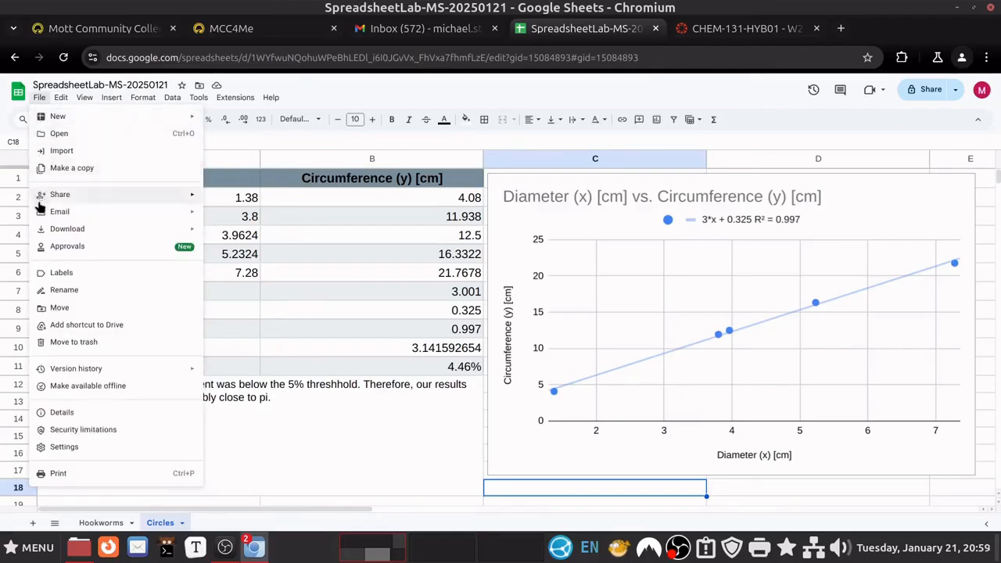
mouse_move(41, 234)
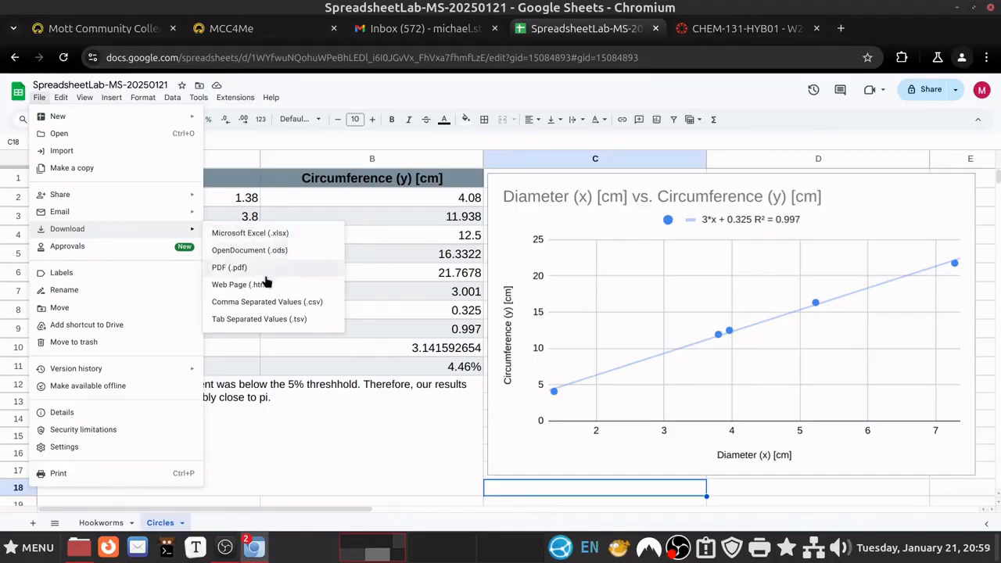
left_click(266, 236)
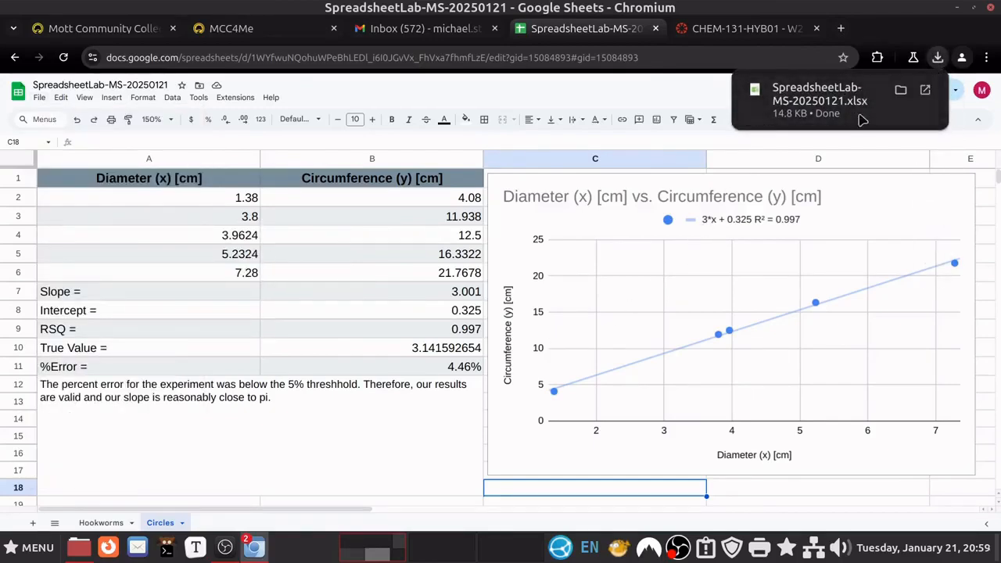
mouse_move(837, 113)
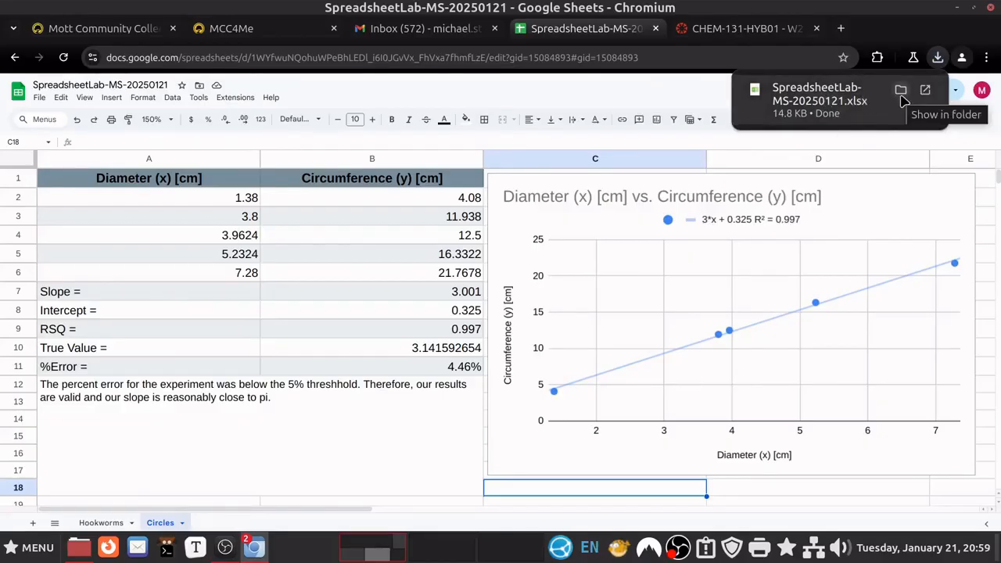
left_click(901, 92)
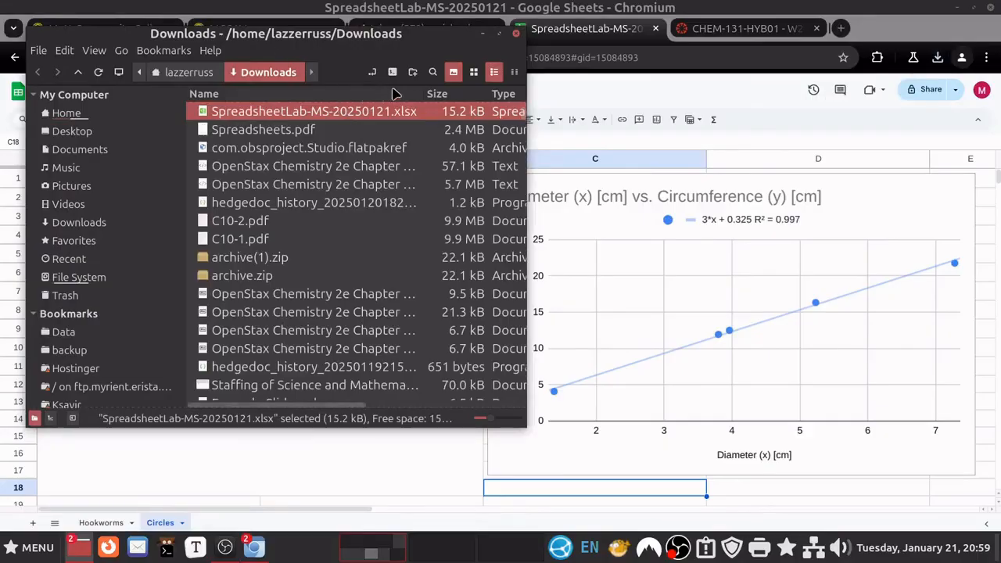
left_click_drag(344, 36, 0, 38)
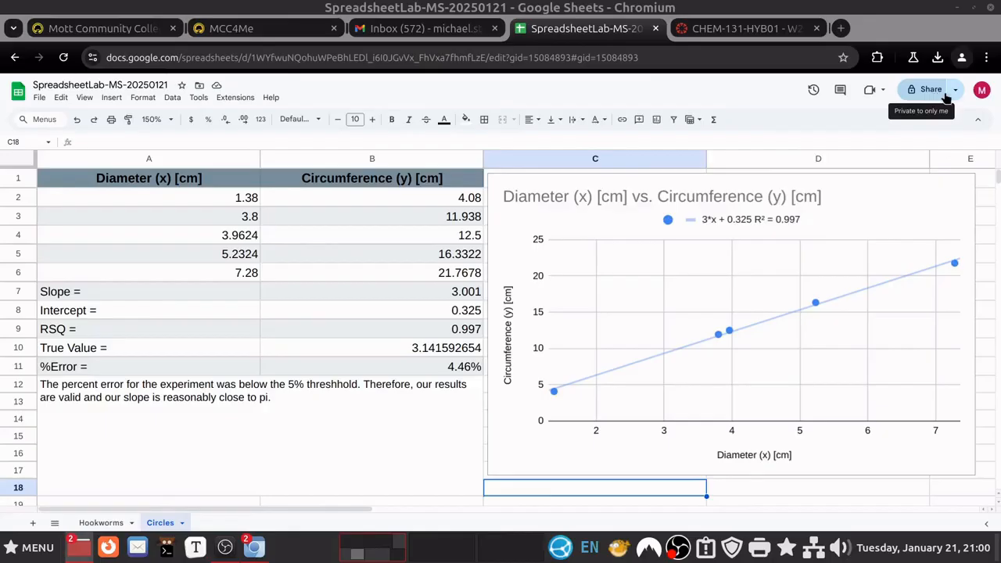
Open the spreadsheet's sharing settings and examine the general access options
left_click(955, 90)
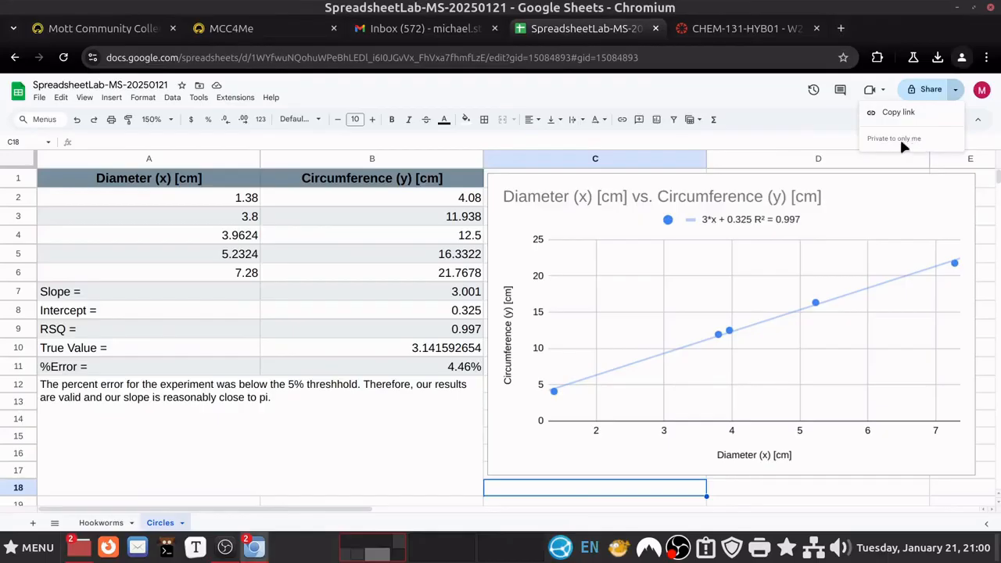
left_click(924, 92)
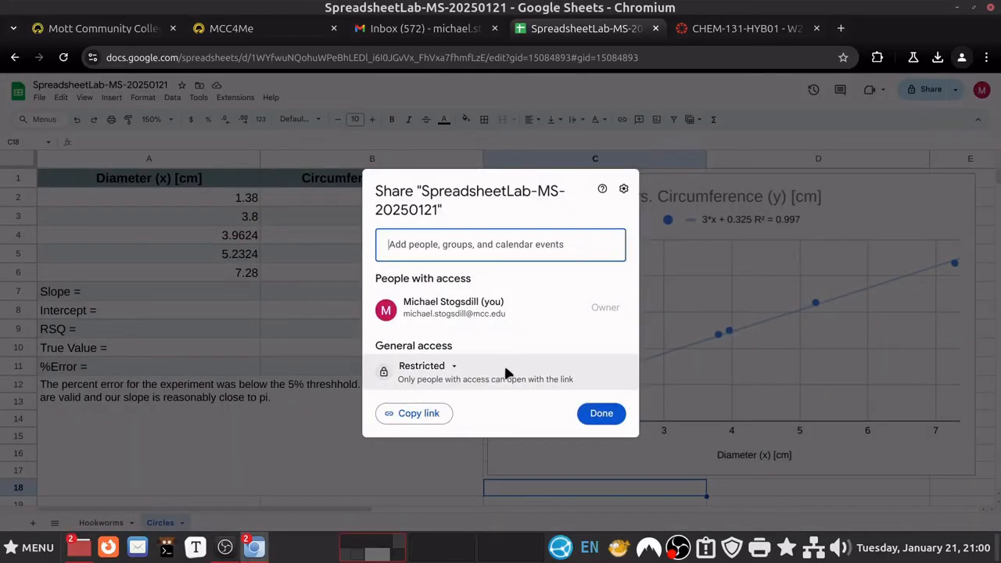
left_click(448, 368)
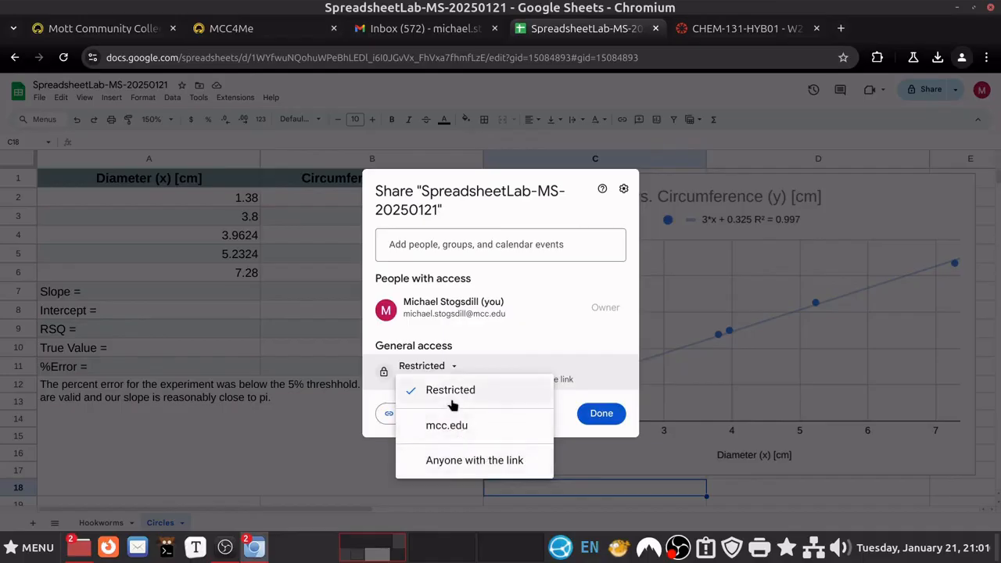
left_click(460, 327)
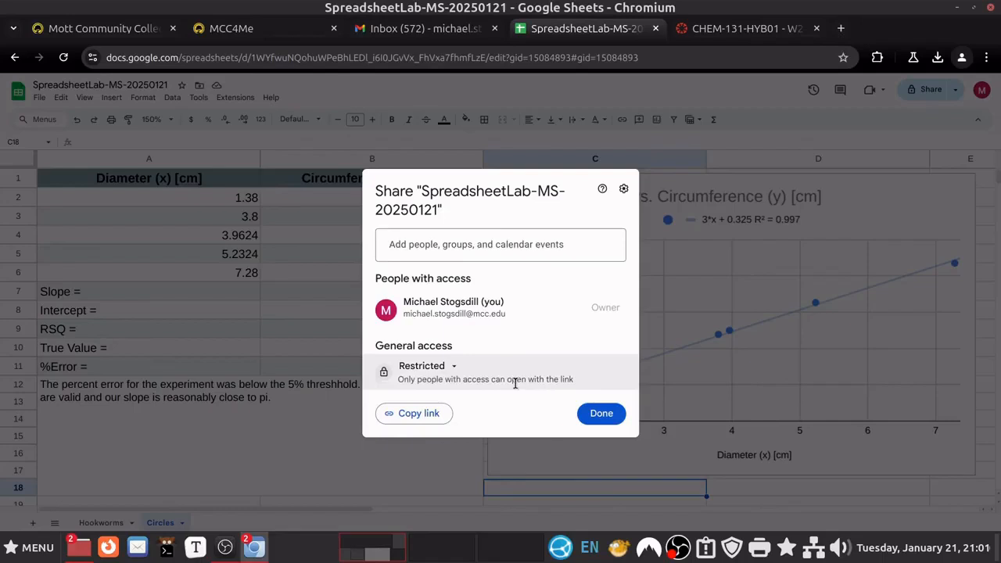
Try general access for anyone with the link, check the available roles, and set access back to Restricted
left_click(453, 369)
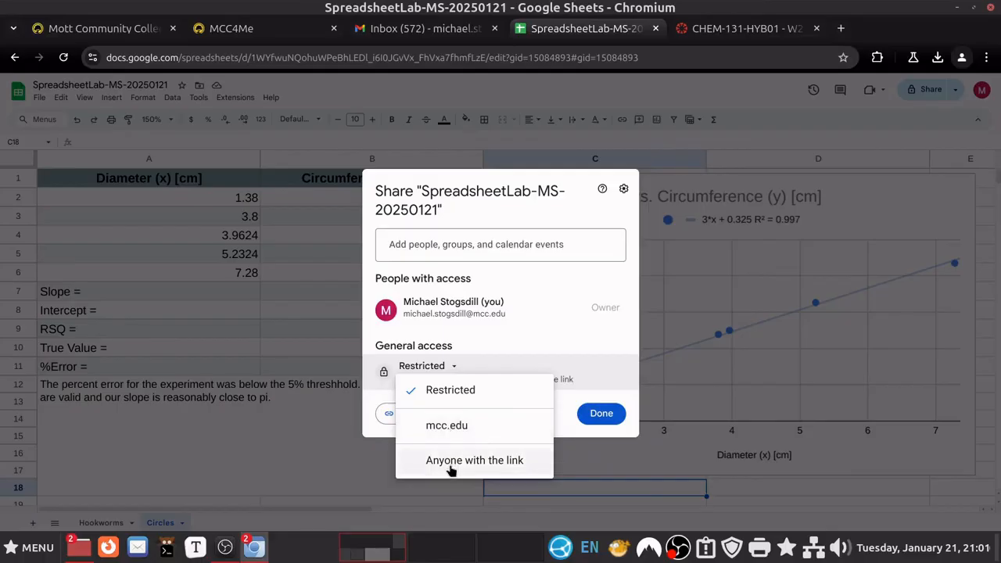
left_click(476, 462)
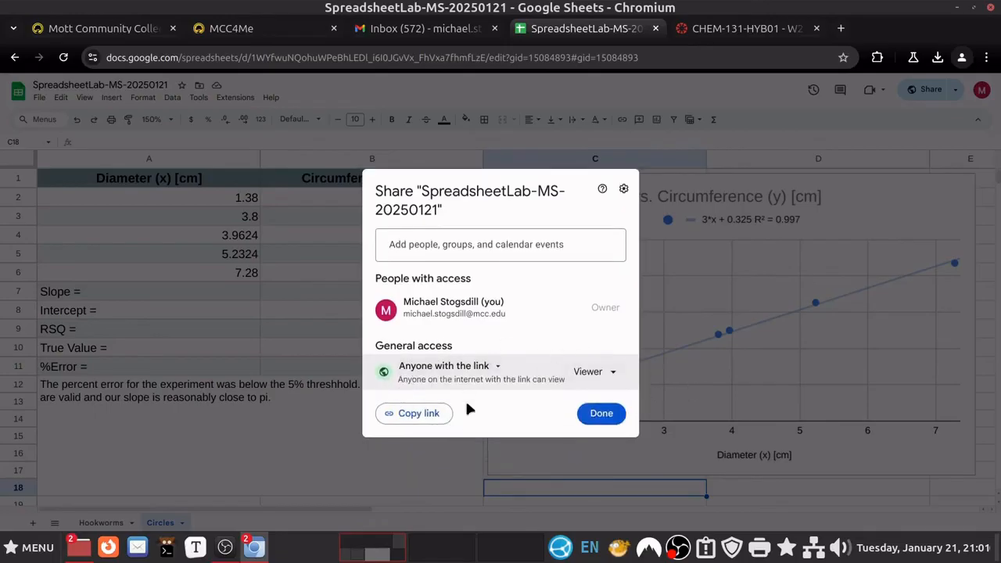
left_click(614, 373)
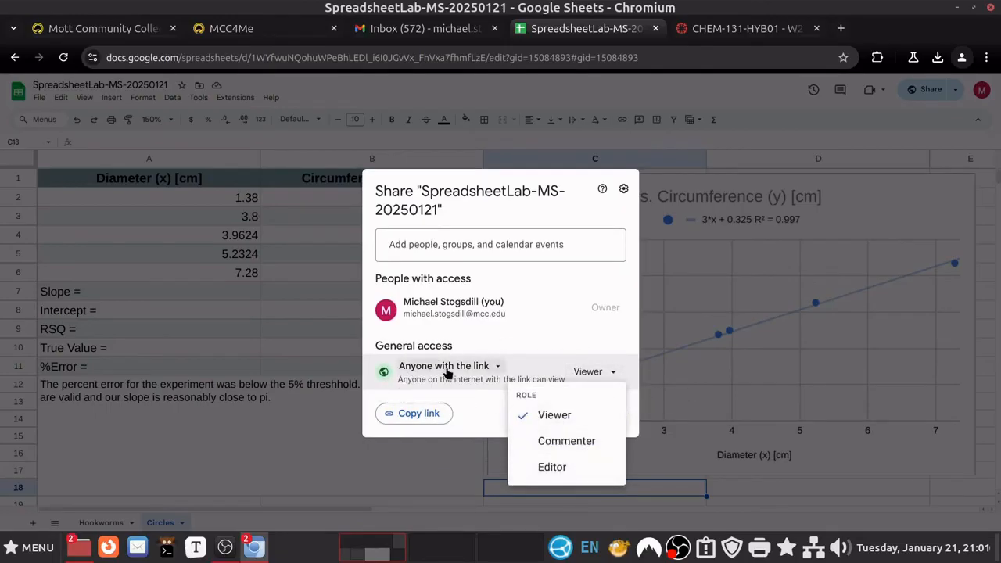
left_click(469, 365)
left_click(454, 390)
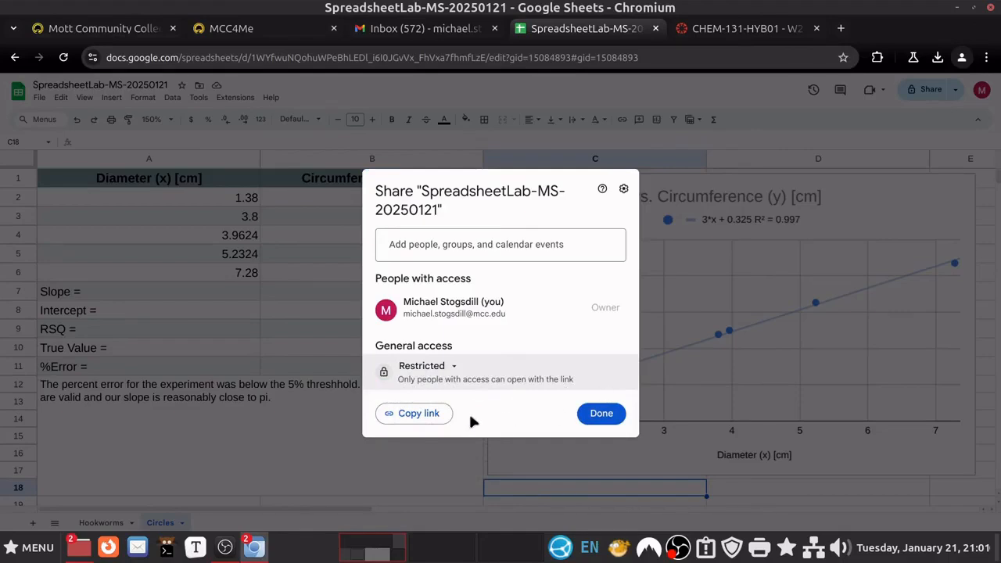
Try general access for anyone with the link and for mcc.edu, restore Restricted, and close the sharing settings
left_click(444, 366)
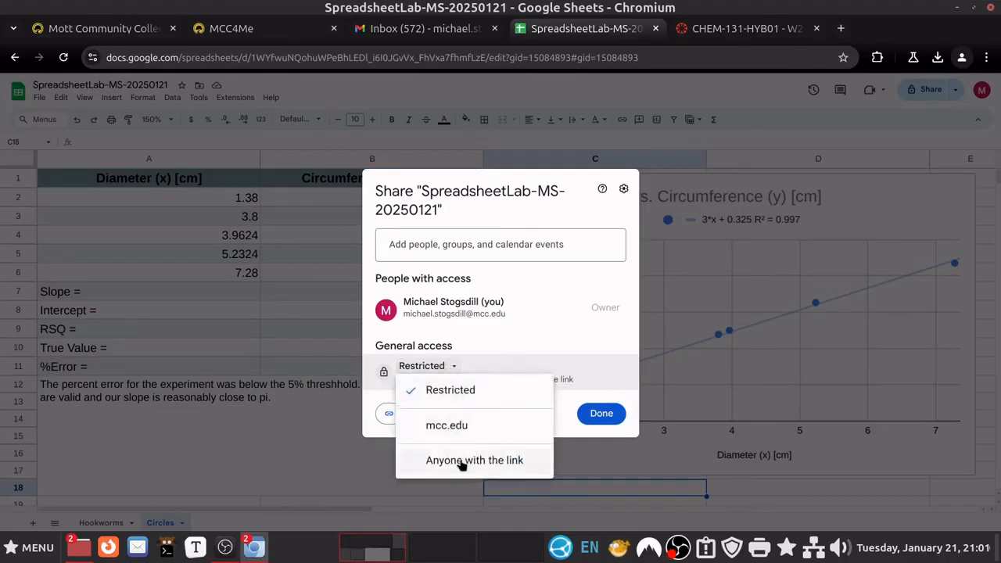
left_click(467, 461)
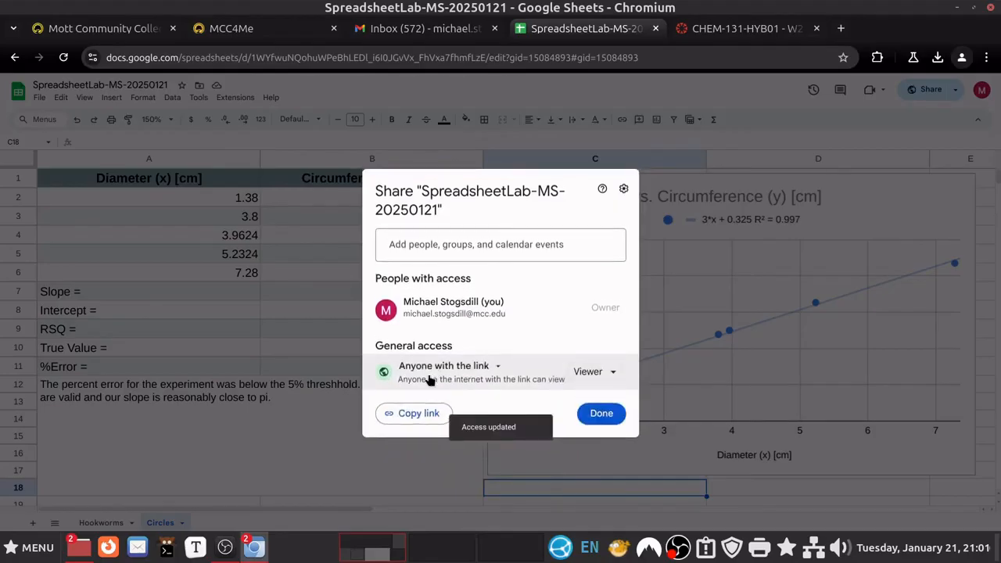
left_click(494, 367)
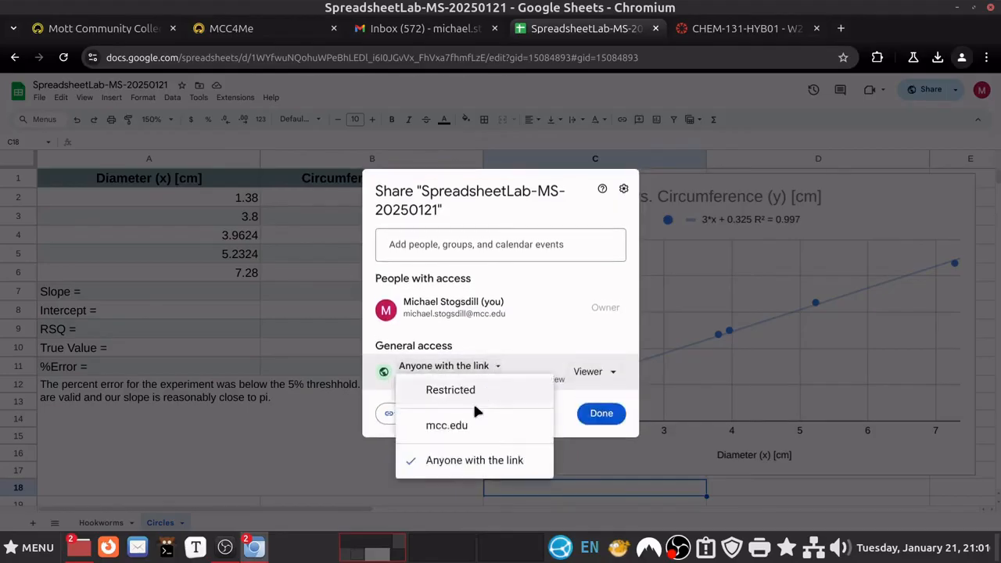
left_click(466, 425)
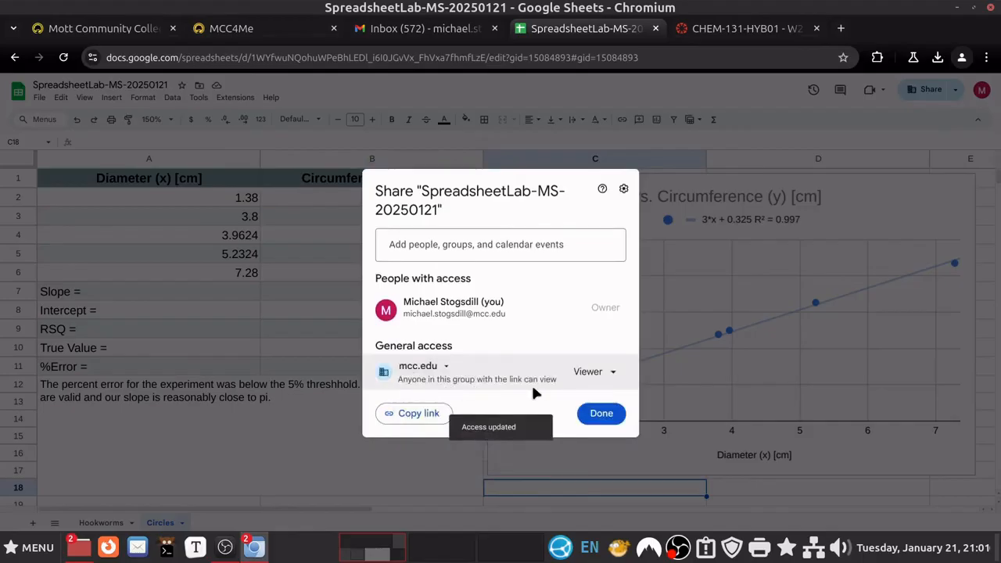
left_click(420, 367)
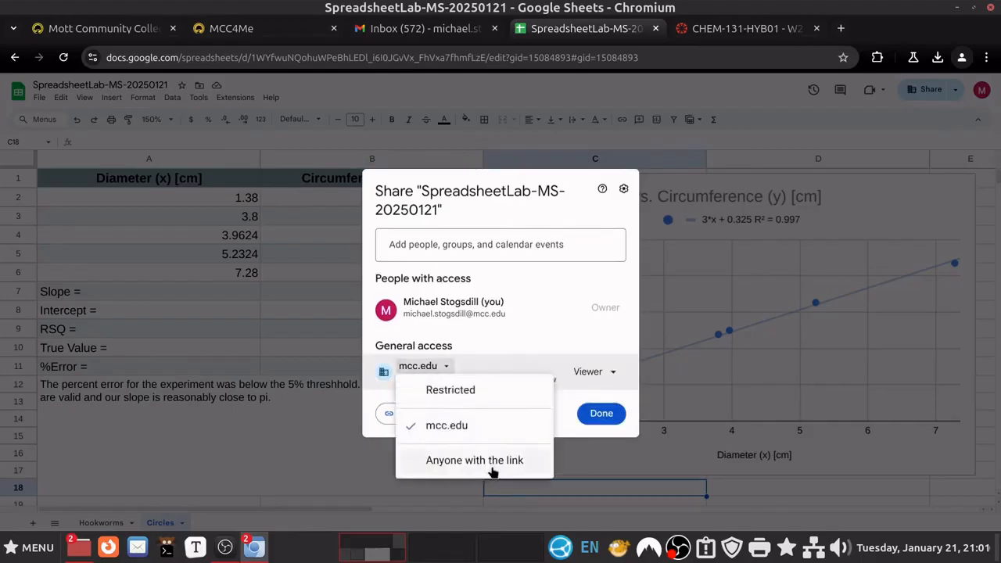
left_click(472, 395)
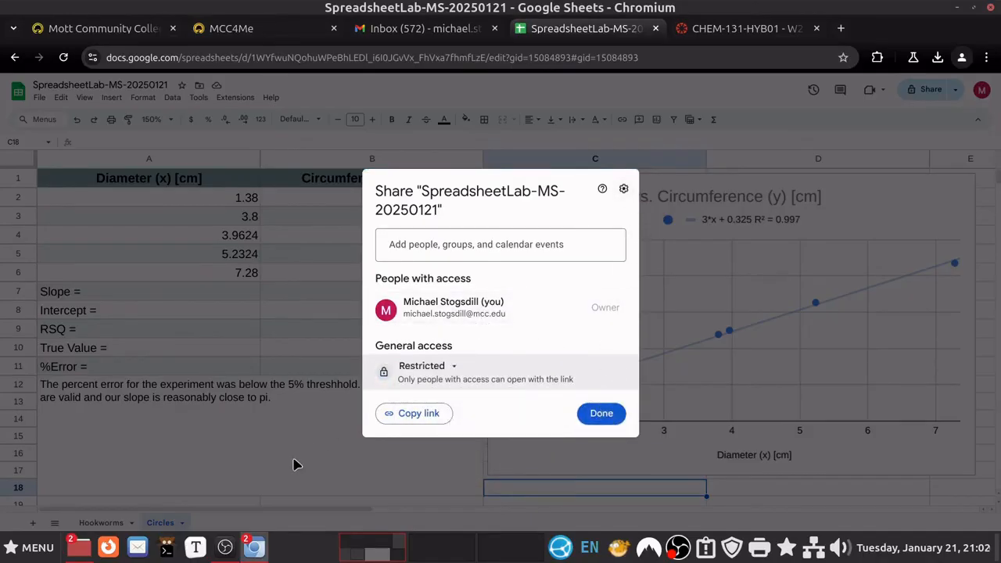
left_click(295, 463)
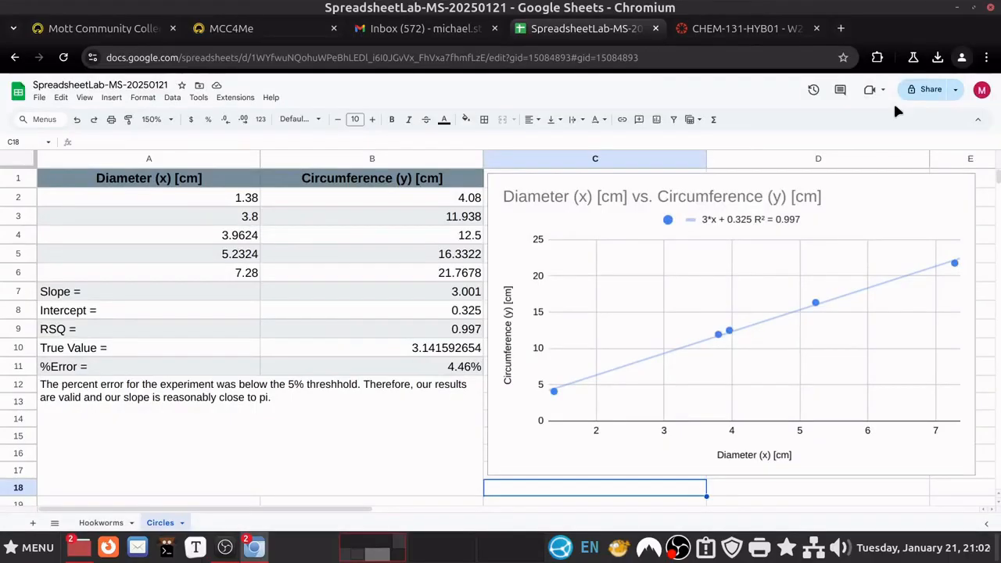
left_click(462, 460)
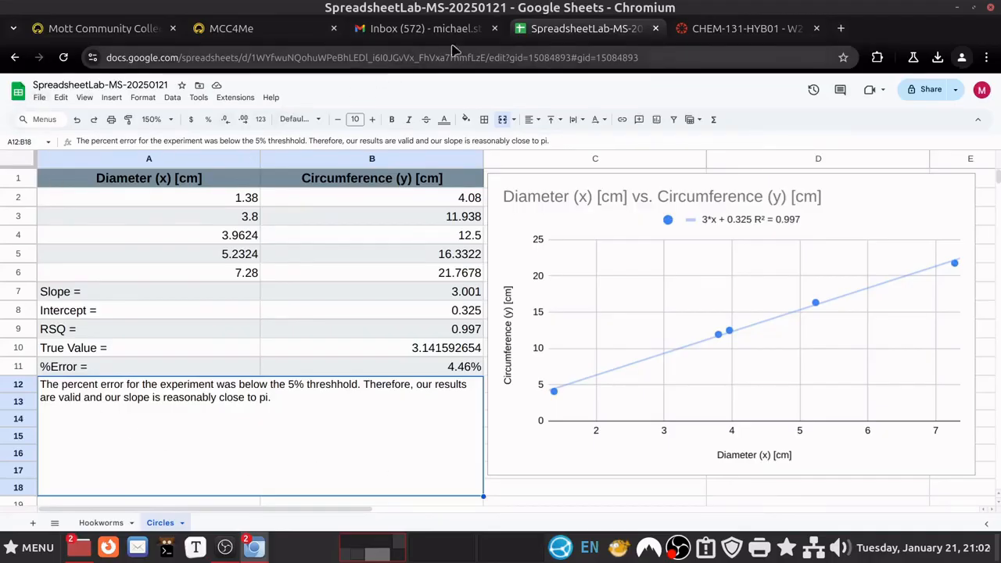
Switch to the CHEM-131-HYB01 course in Canvas, open the Spreadsheet Report assignment, and start a submission
left_click(727, 28)
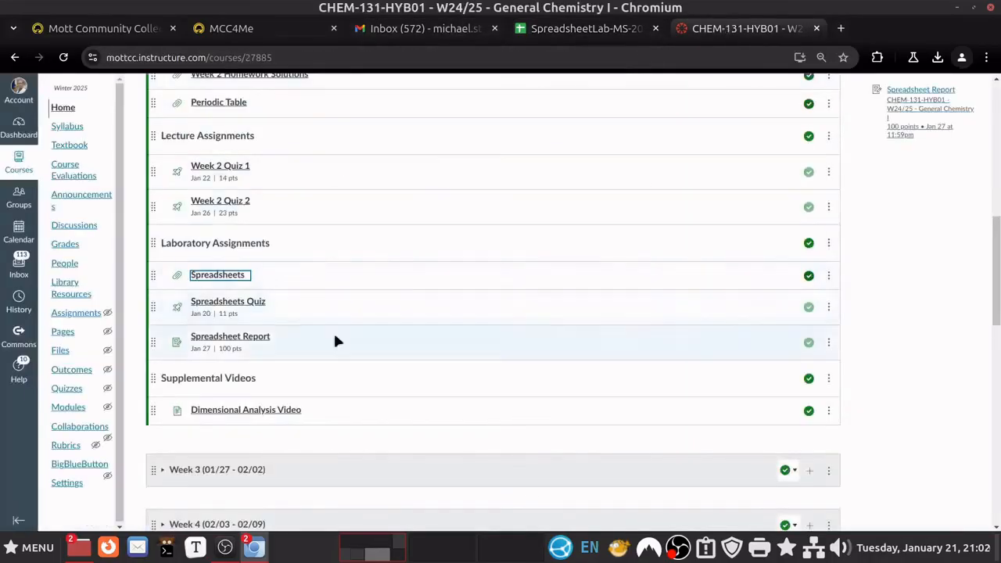
scroll(458, 407, "down", 2)
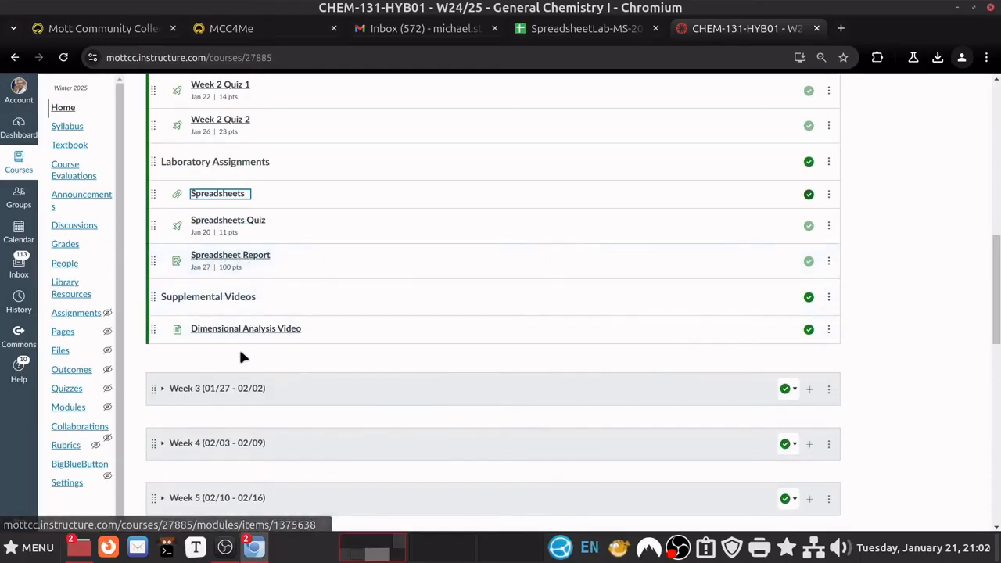
left_click(252, 275)
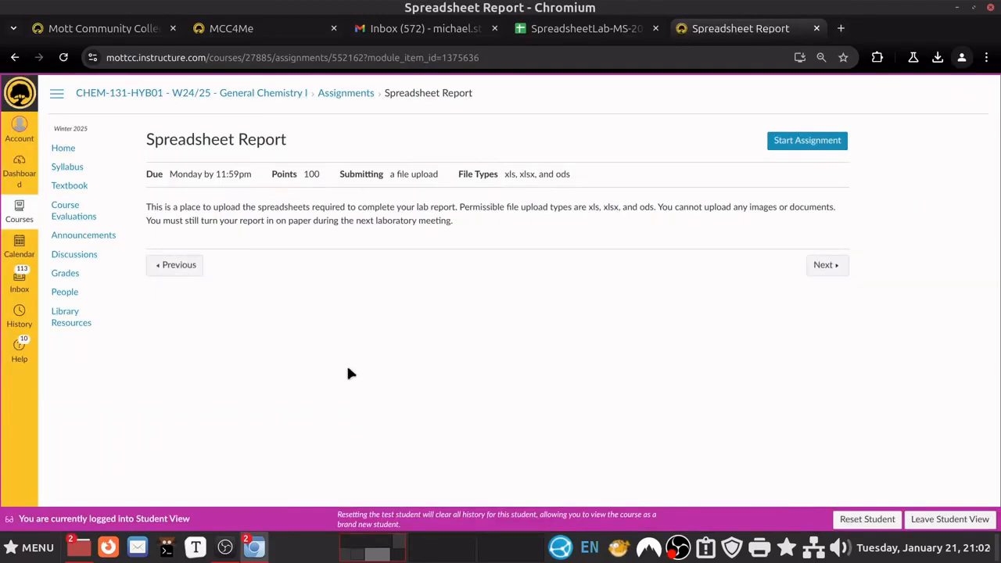
left_click(807, 142)
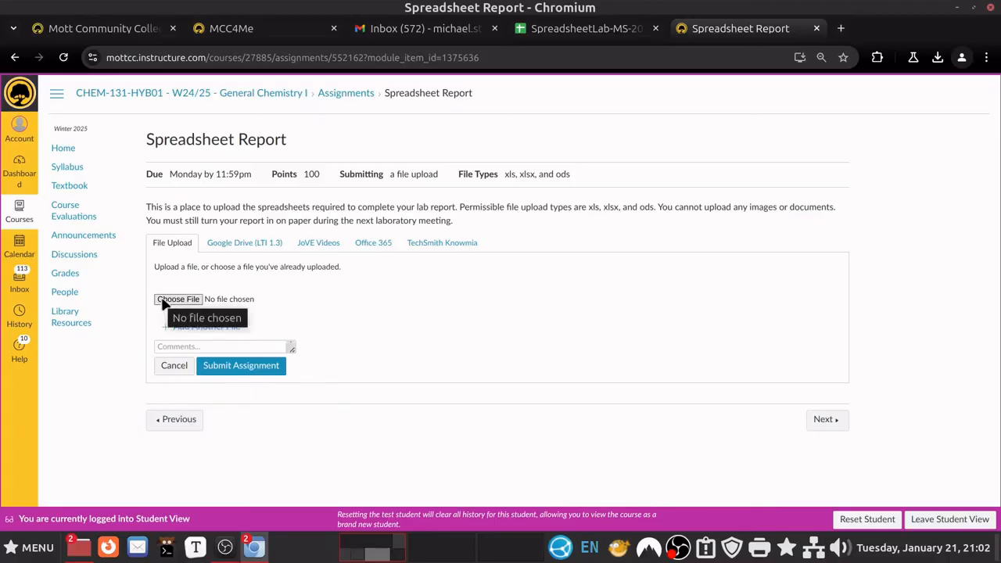
Submit SpreadsheetLab-MS-20250121.xlsx as the assignment's file upload, and leave Student View
left_click(154, 298)
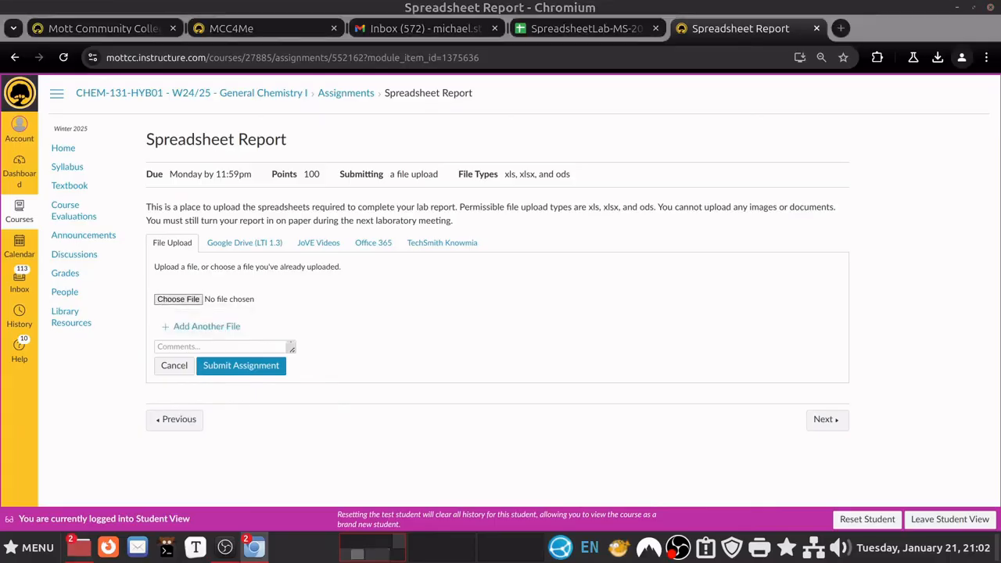
left_click_drag(69, 226, 180, 305)
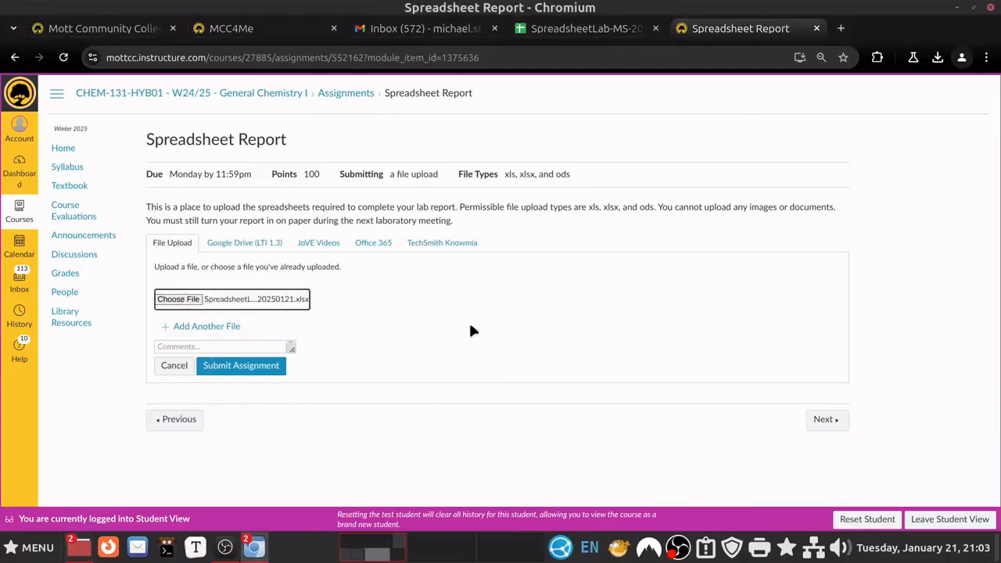
left_click(246, 367)
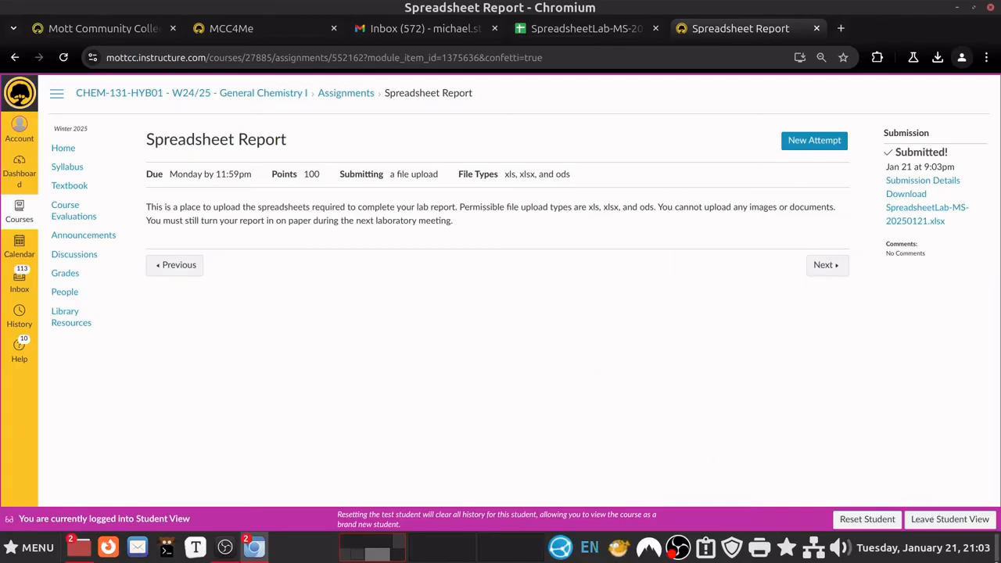
left_click(979, 521)
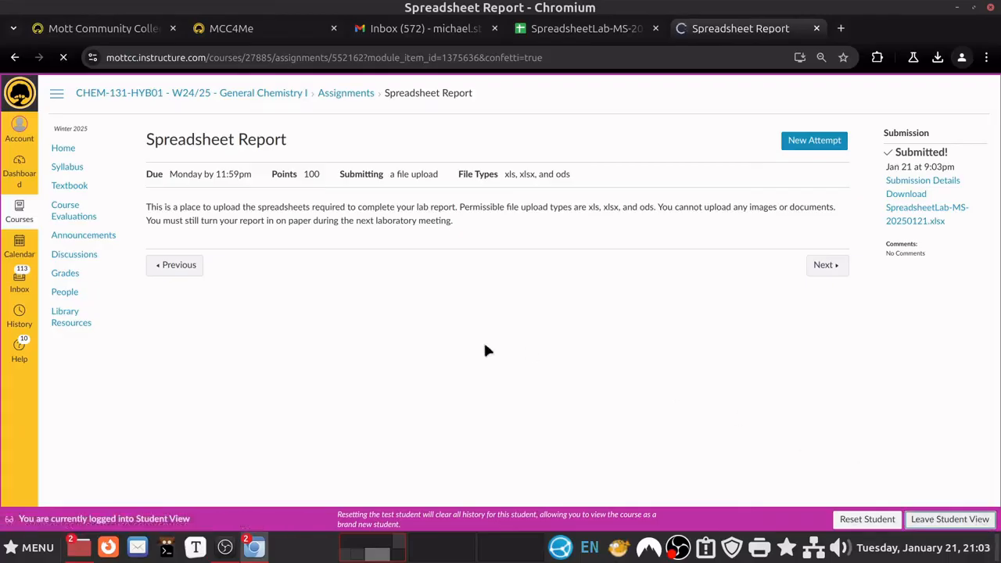